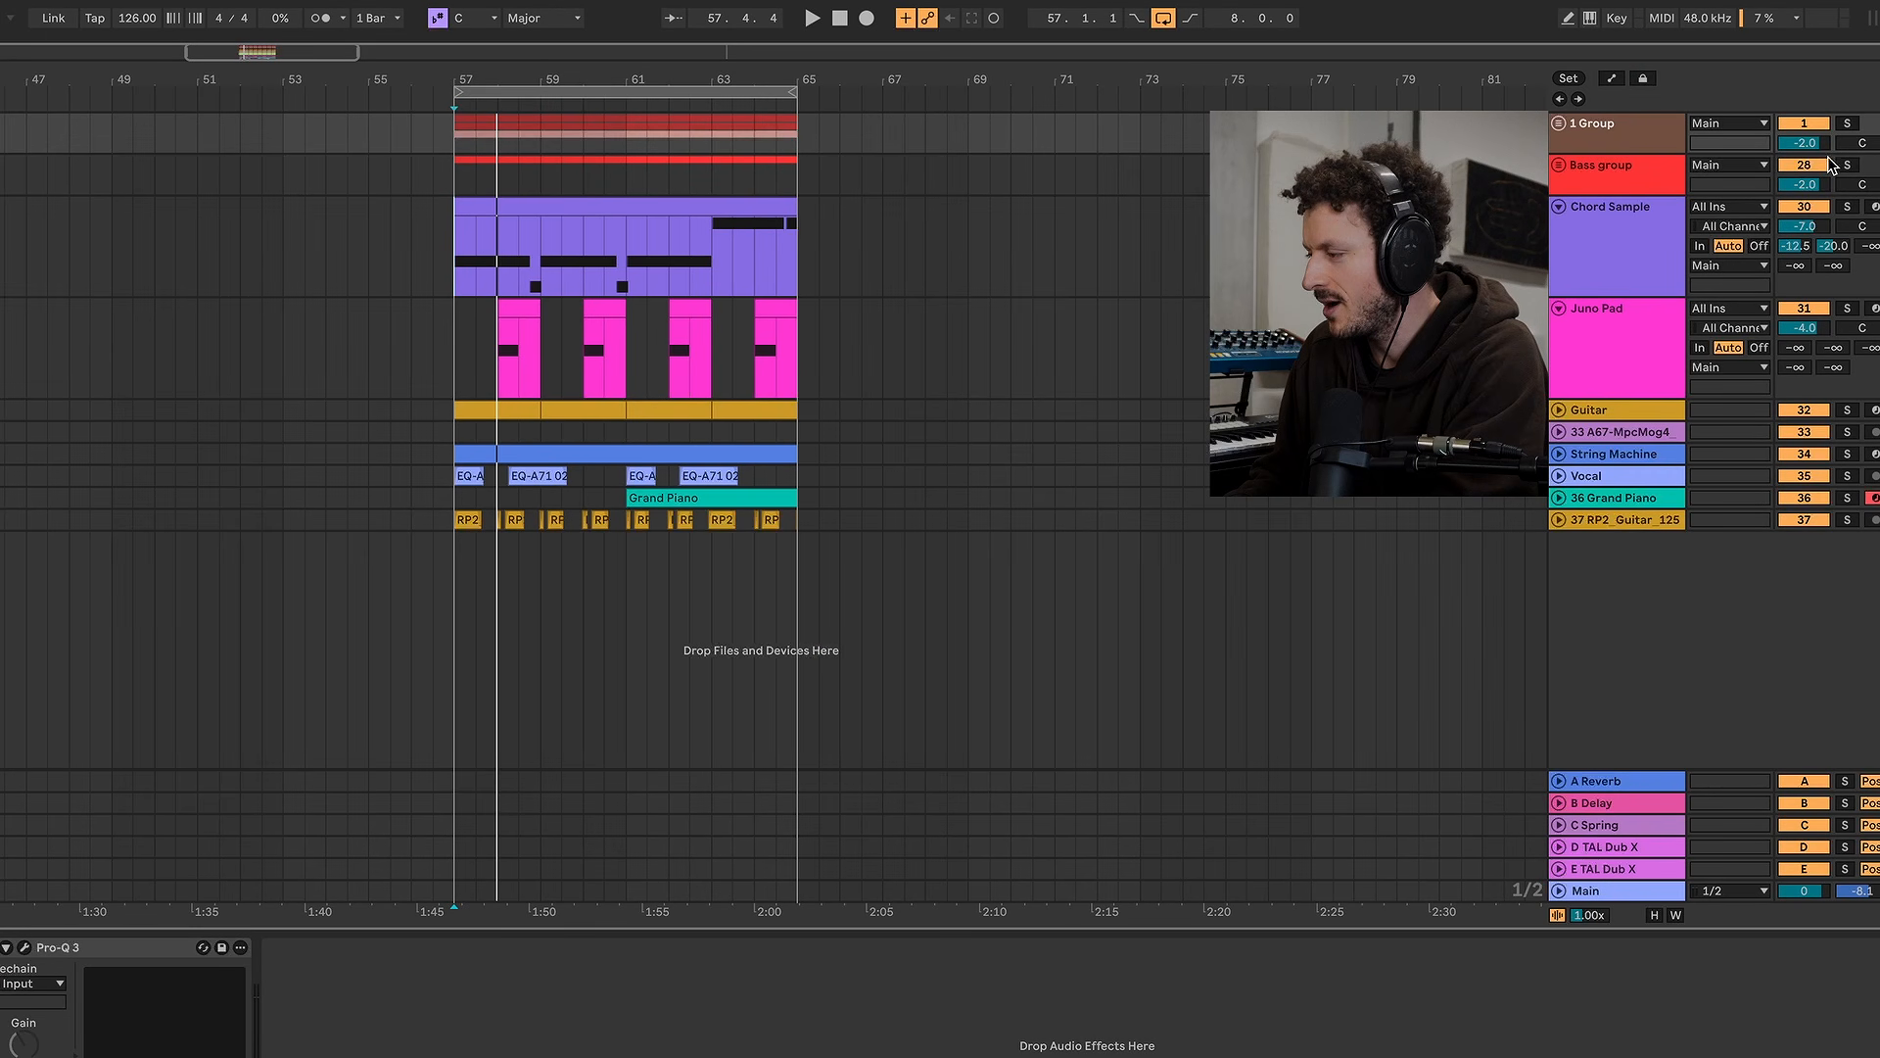
Solo the Bass group and Chord Sample tracks, unfold the Bass group, and play the loop
left_click(1847, 165)
left_click(1558, 166)
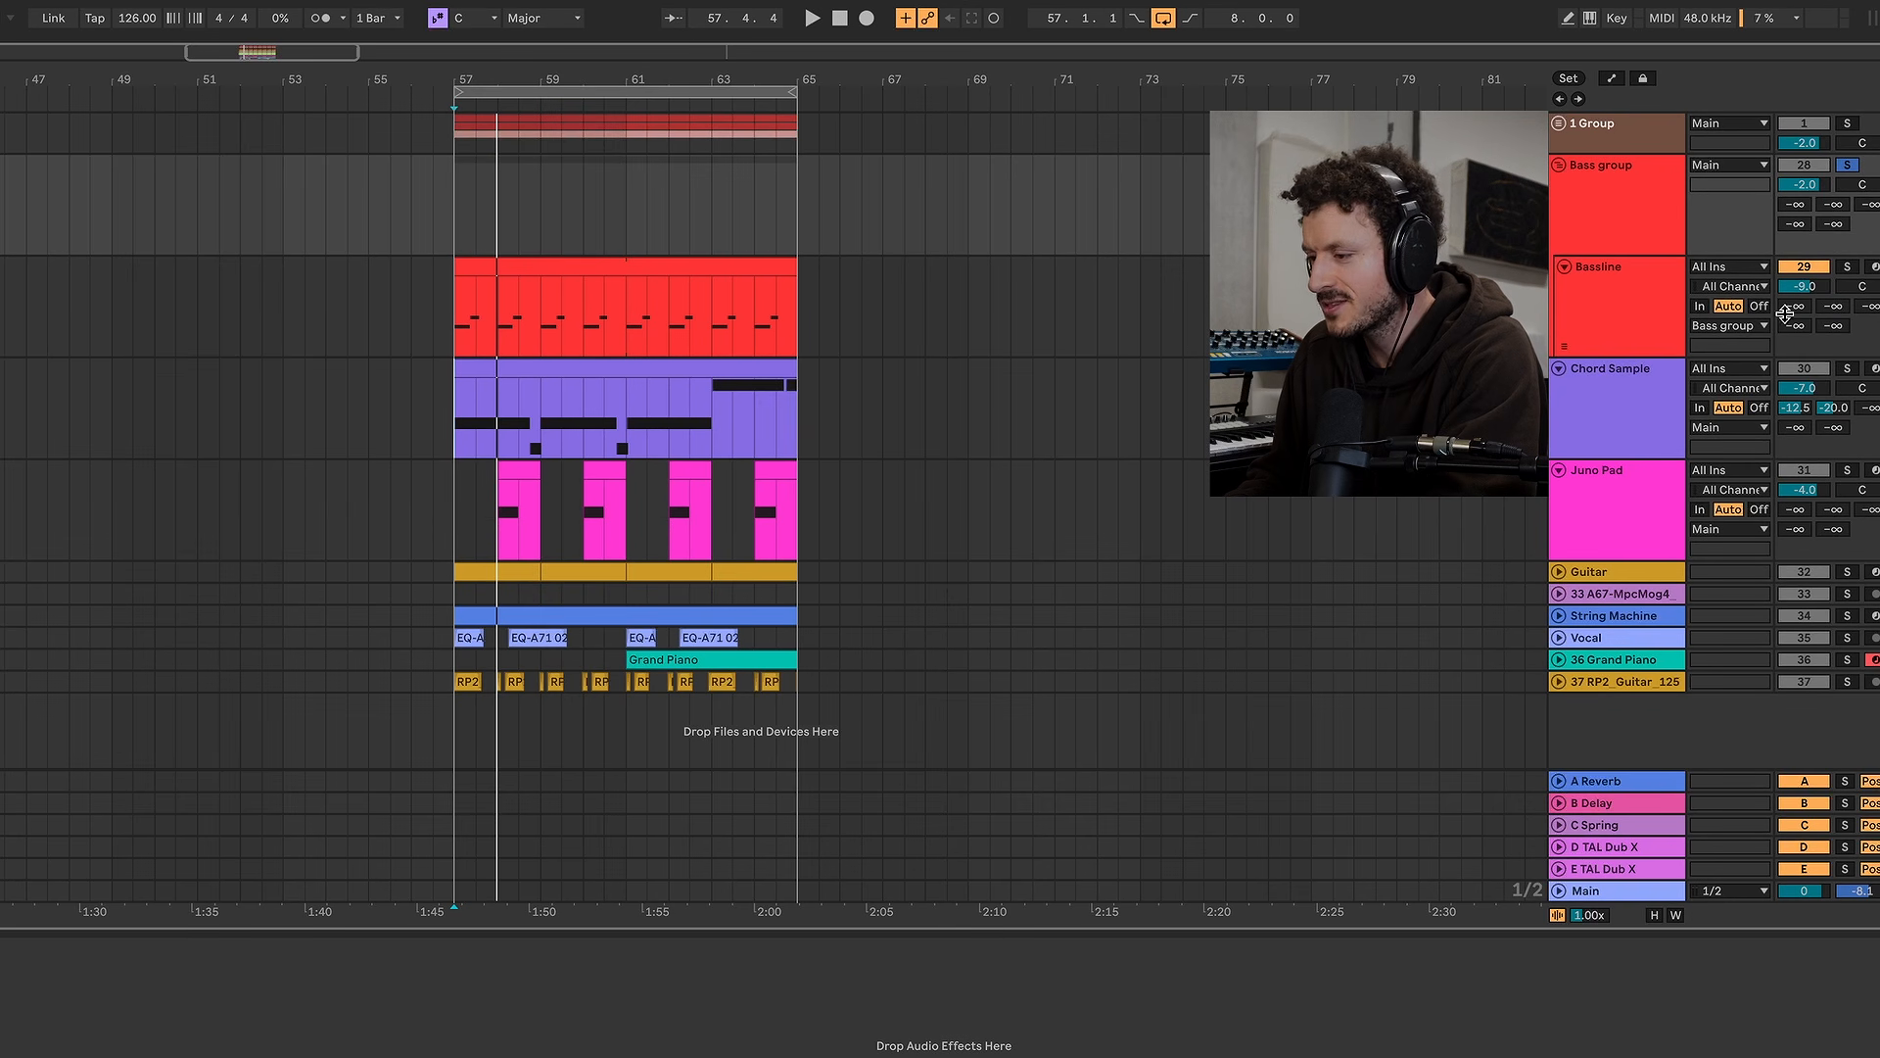
left_click(1845, 368)
key("space")
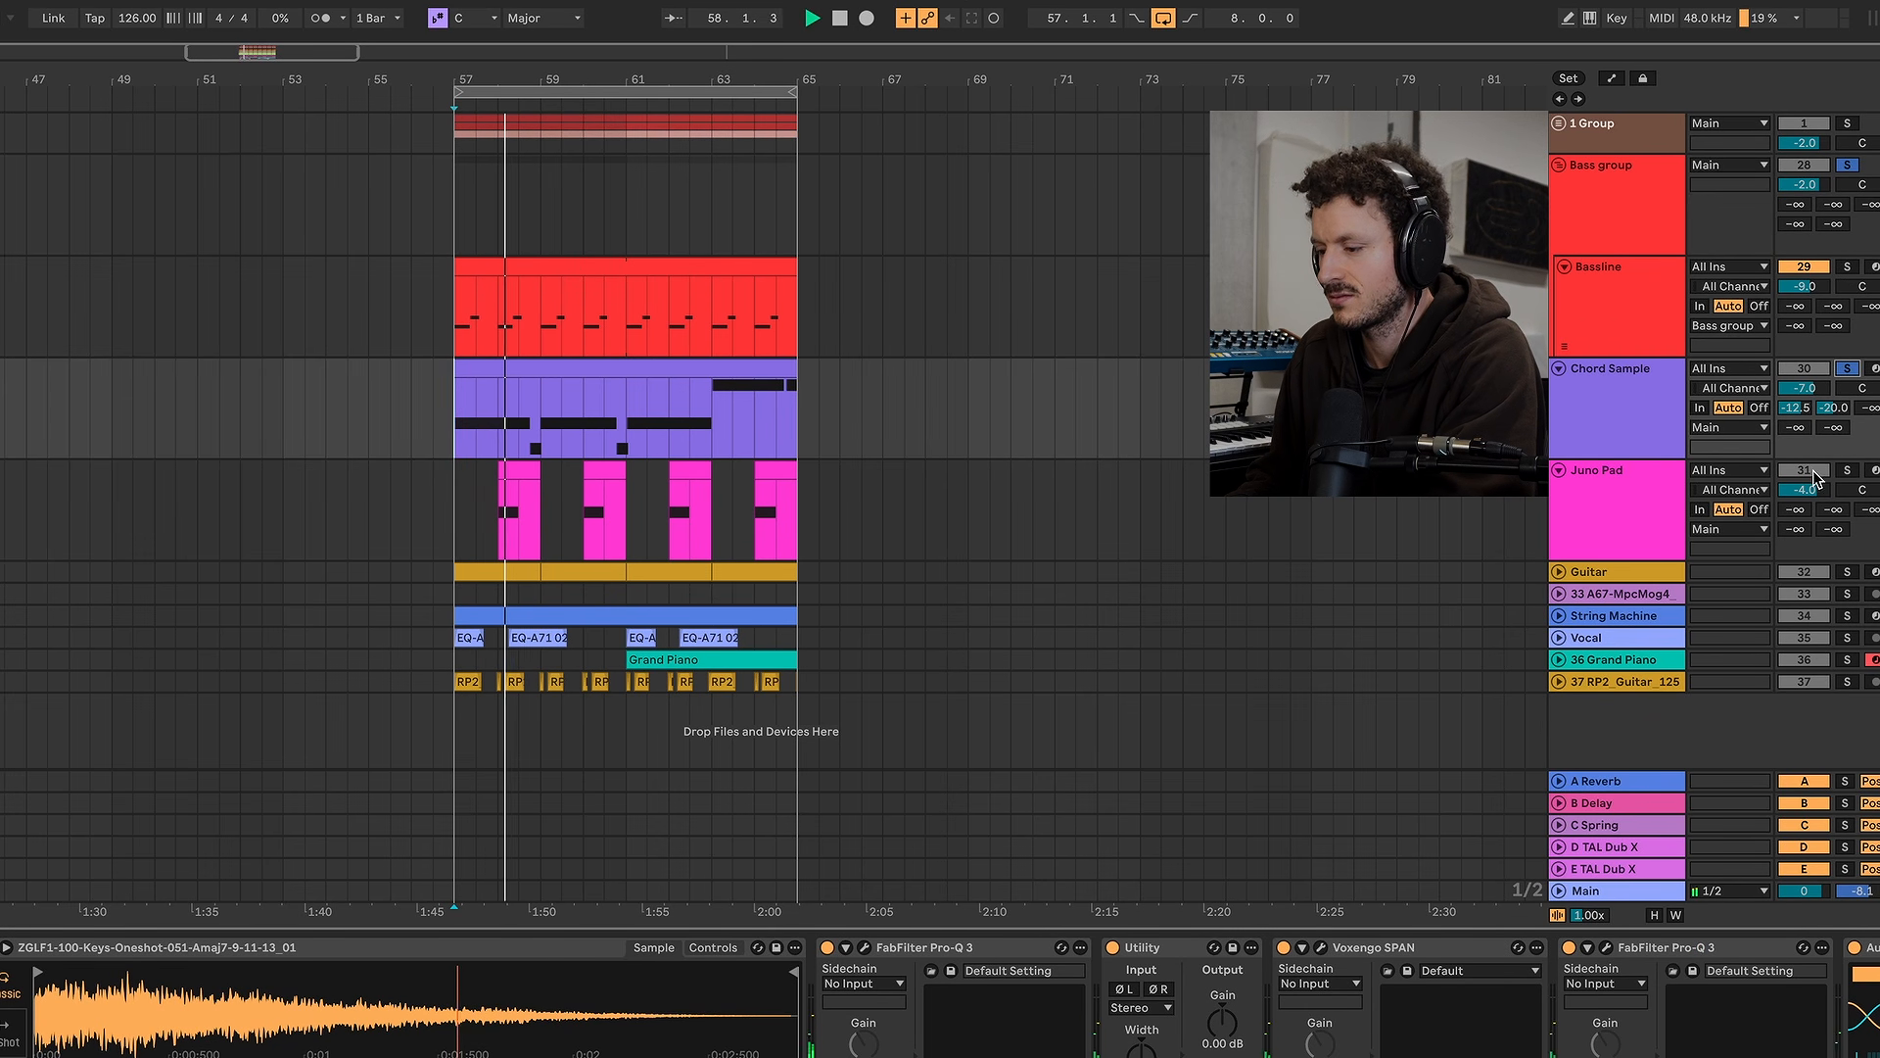
Add Vocal, Juno Pad, Grand Piano and RP2_Guitar to the soloed playback one by one, then clear all solos
left_click(1847, 637)
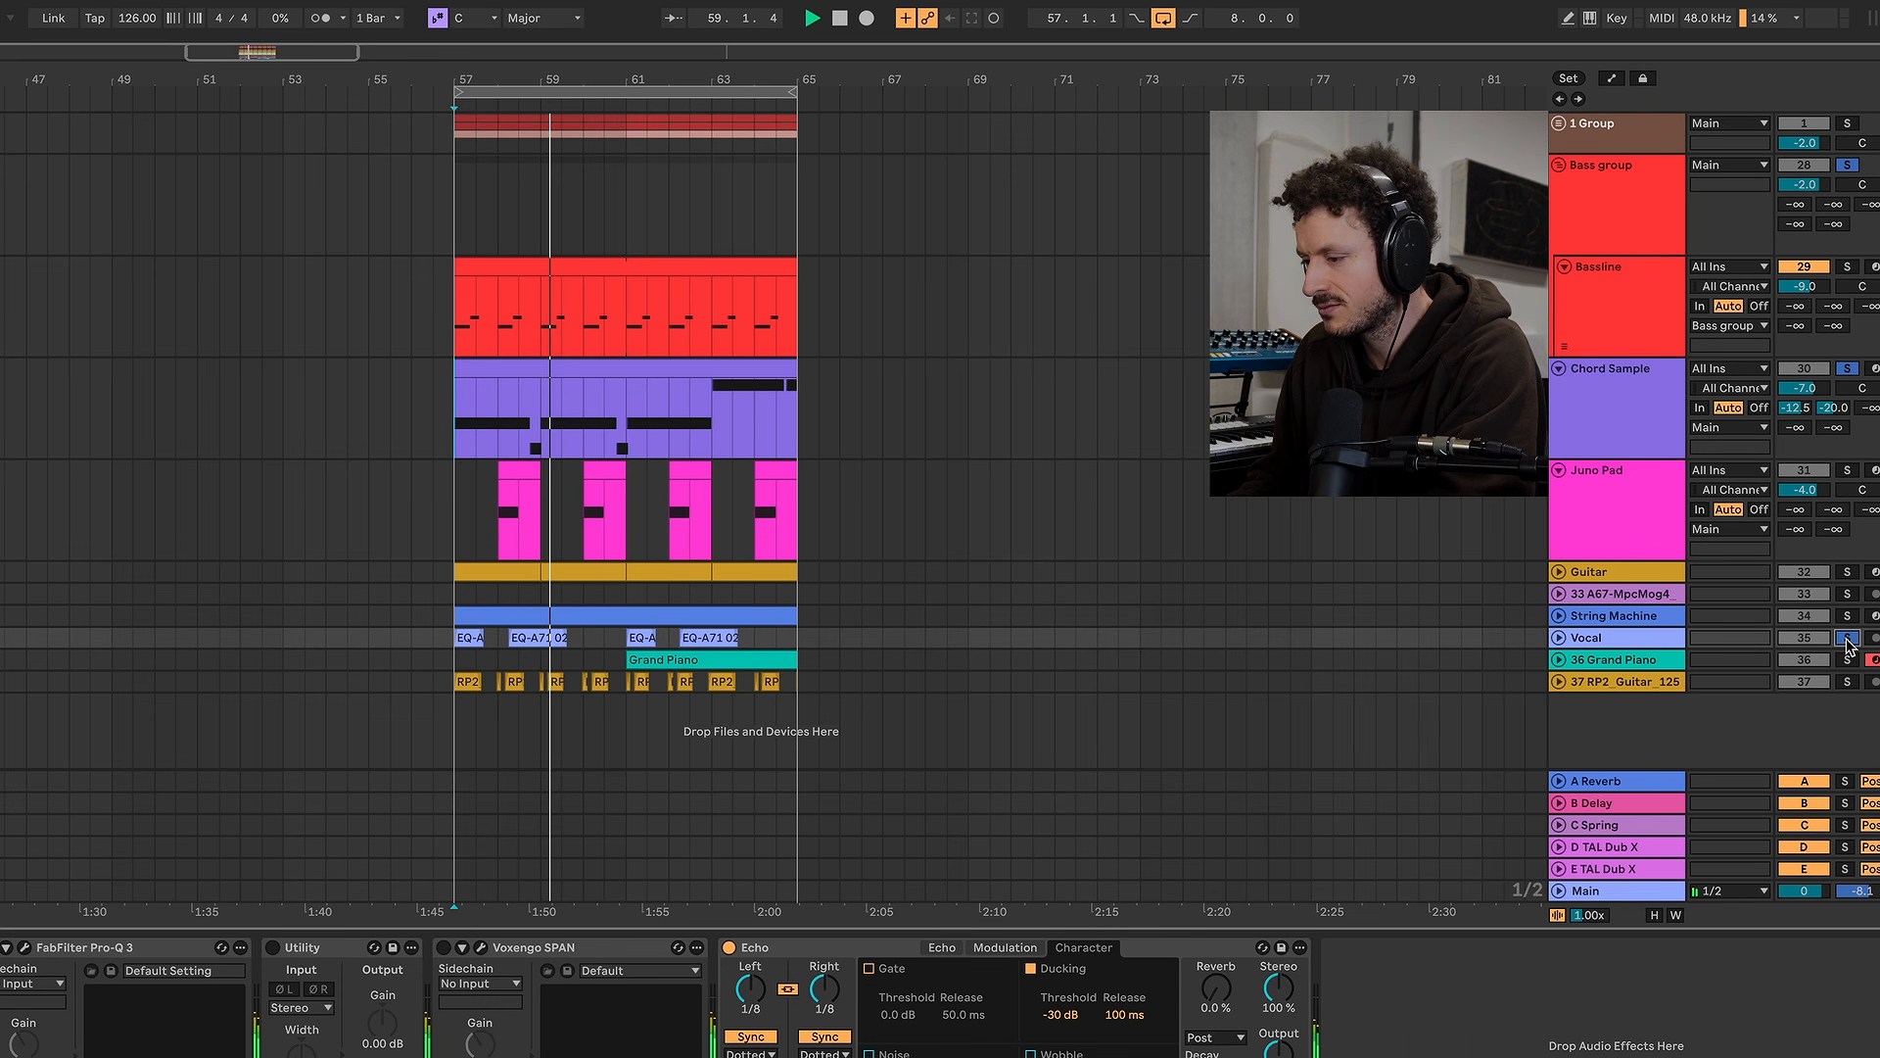
left_click(1849, 472)
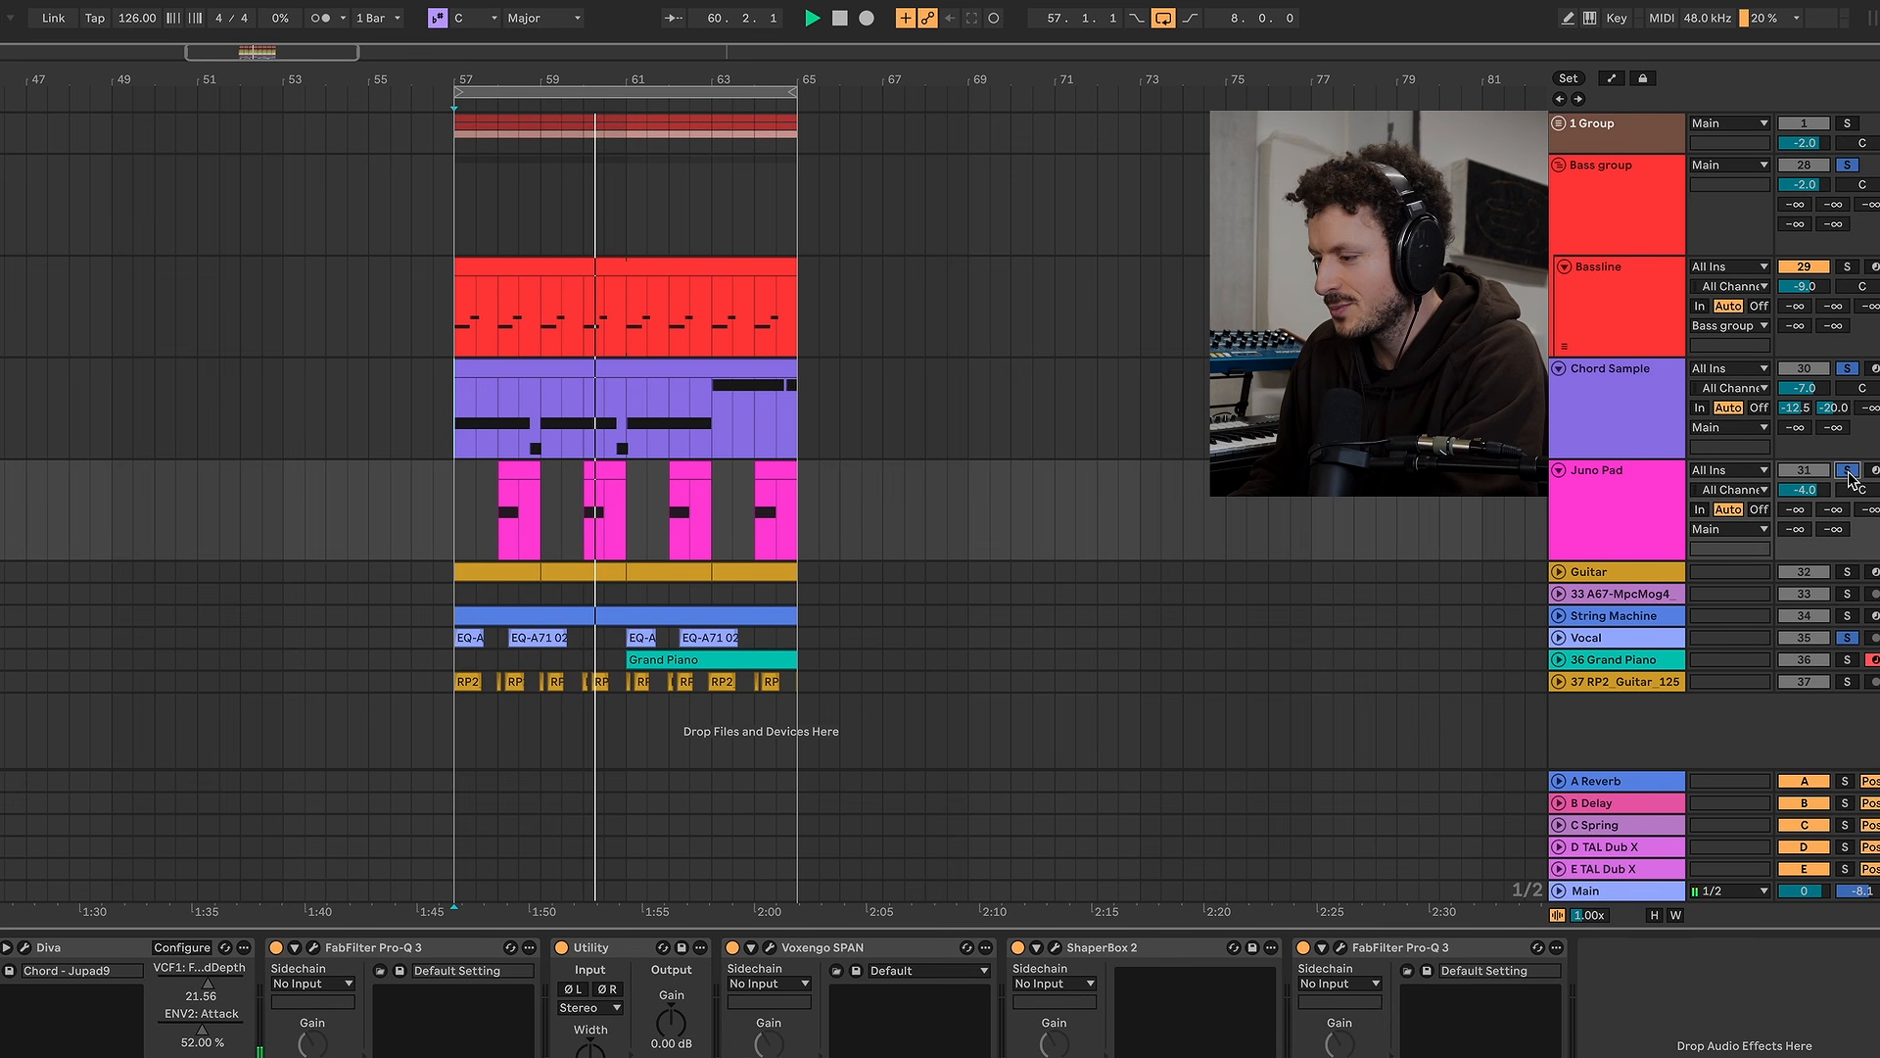
left_click(1841, 662)
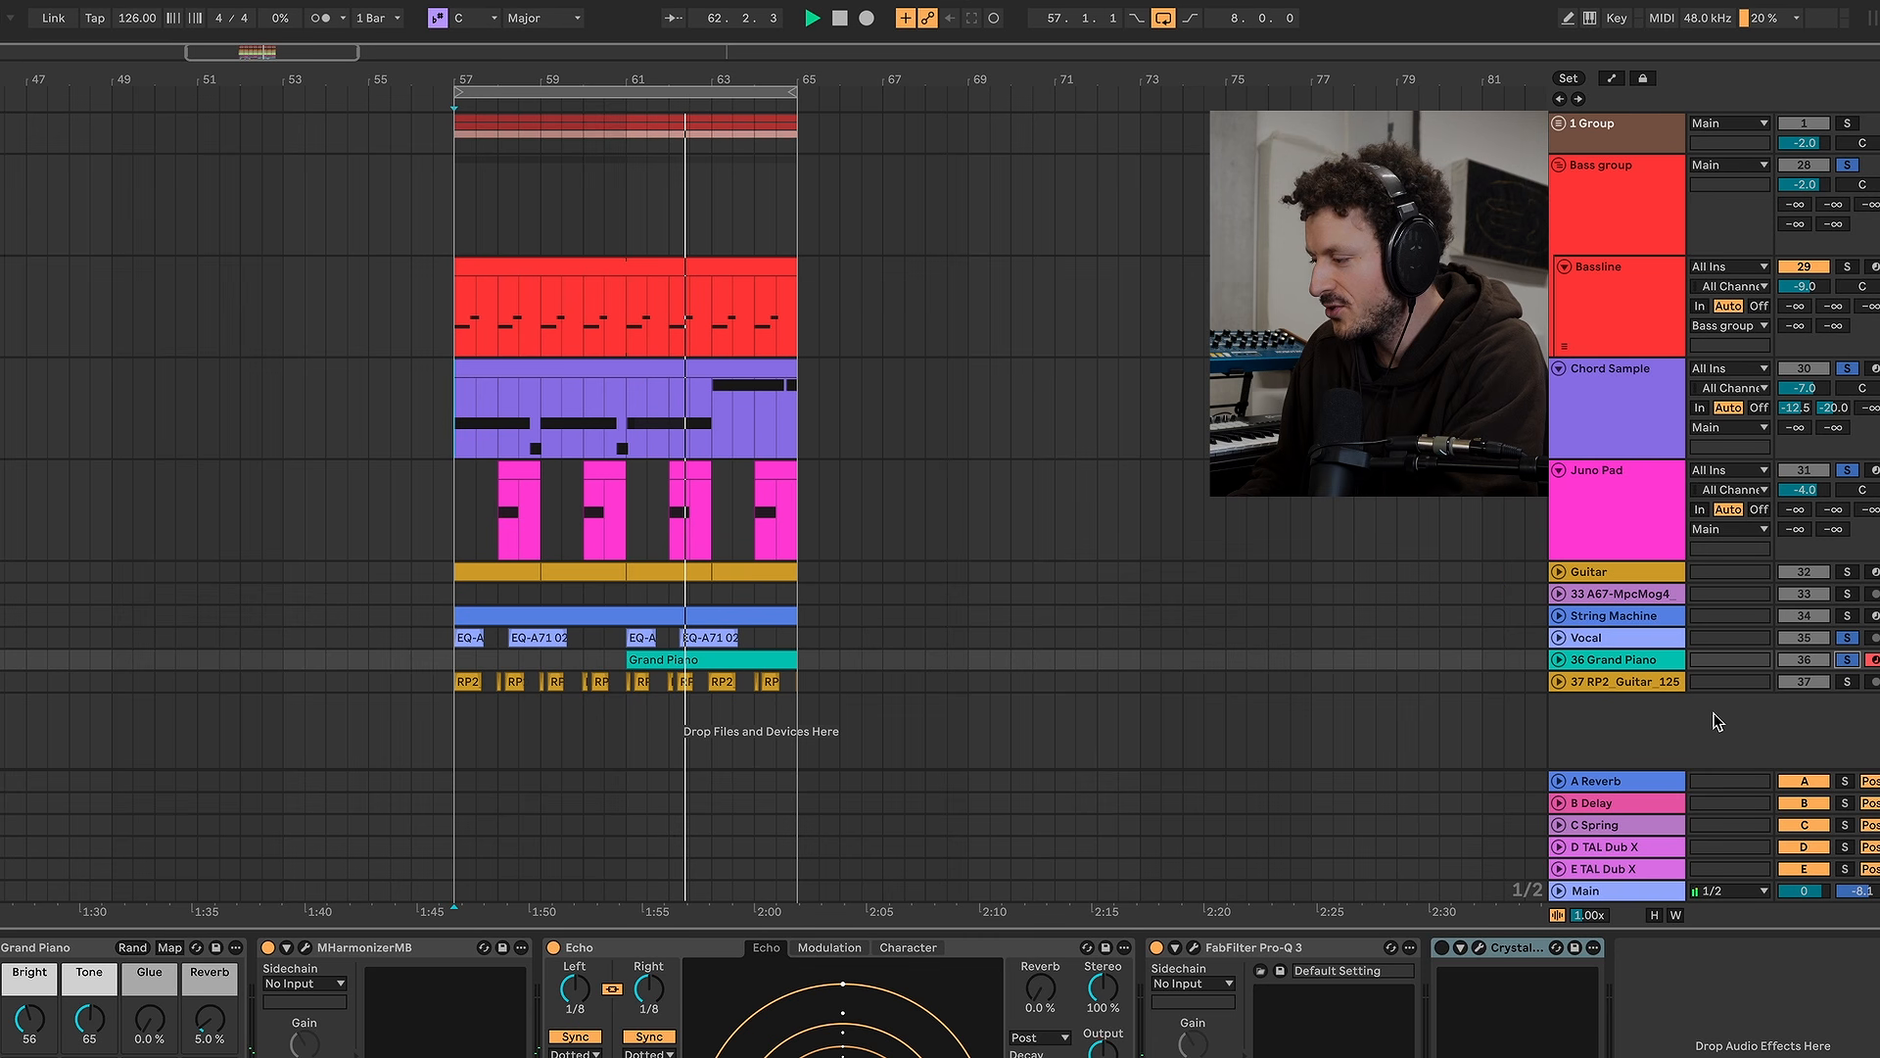
left_click(1847, 681)
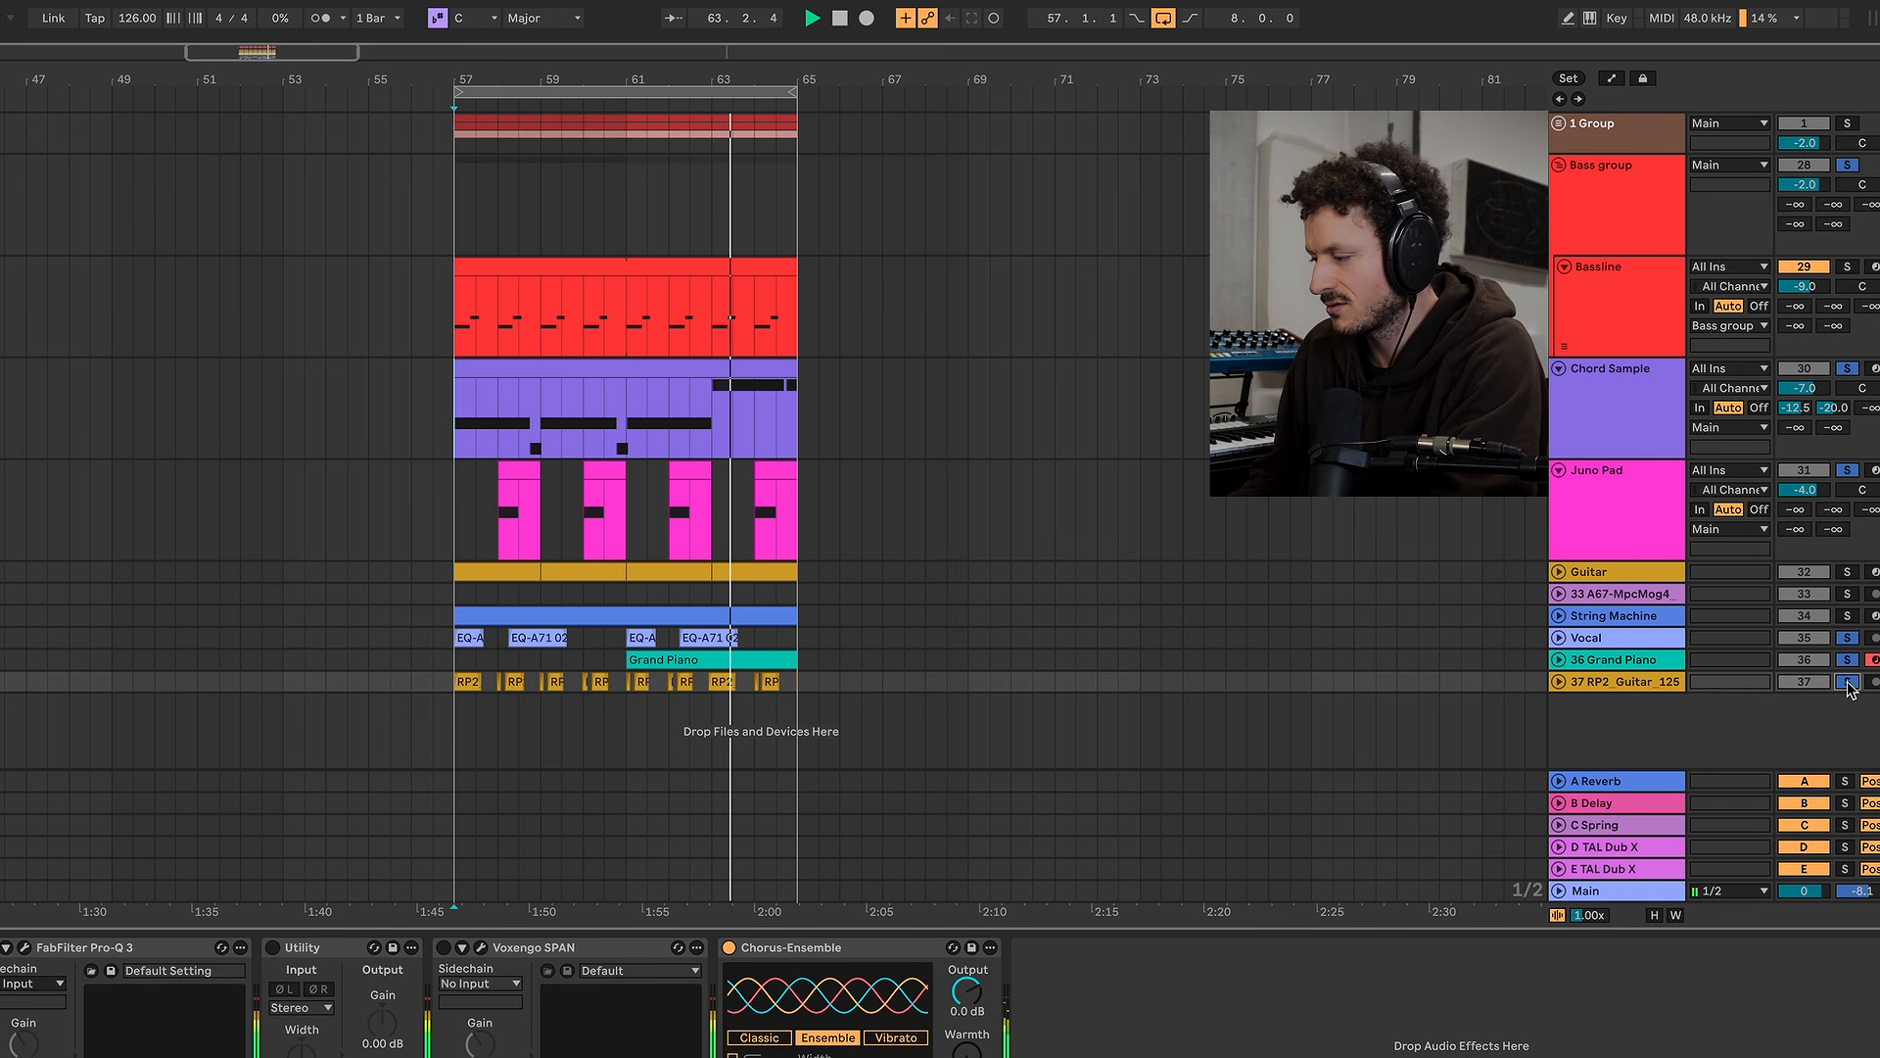
left_click(1847, 681)
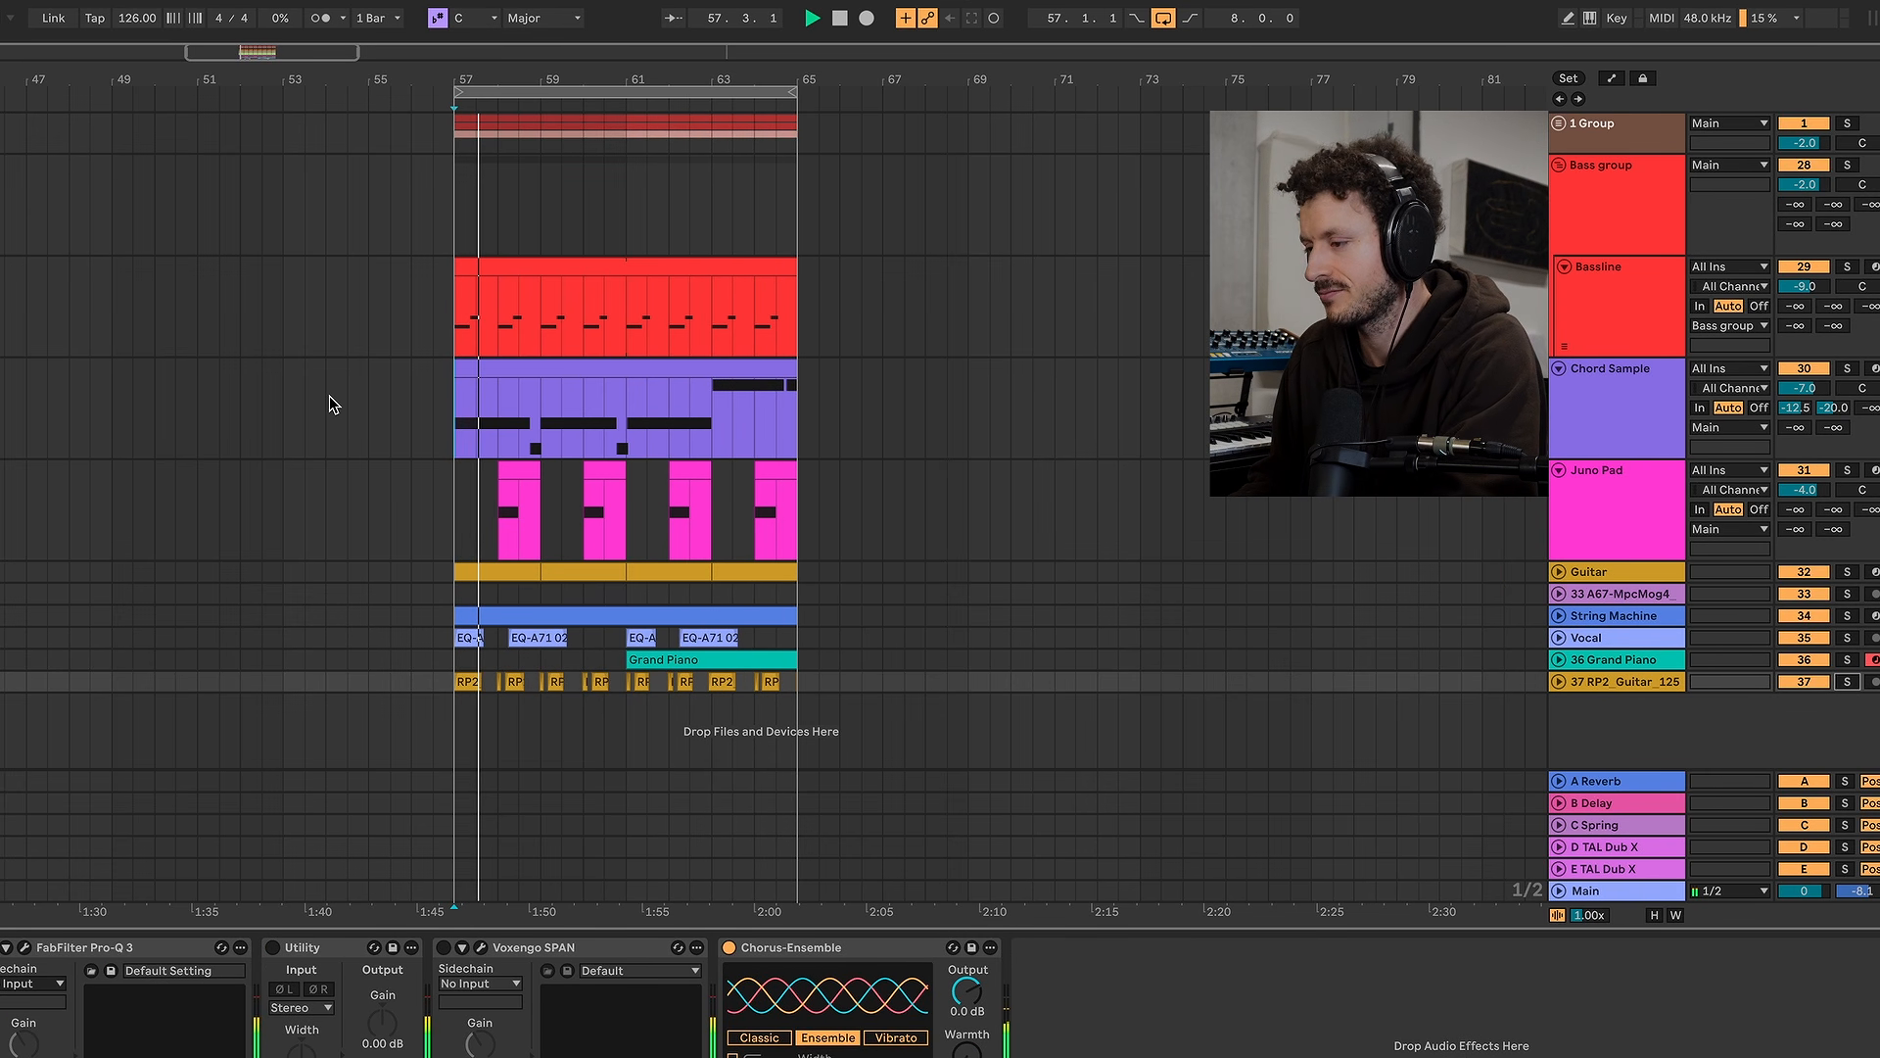
scroll(329, 396, "right", 1)
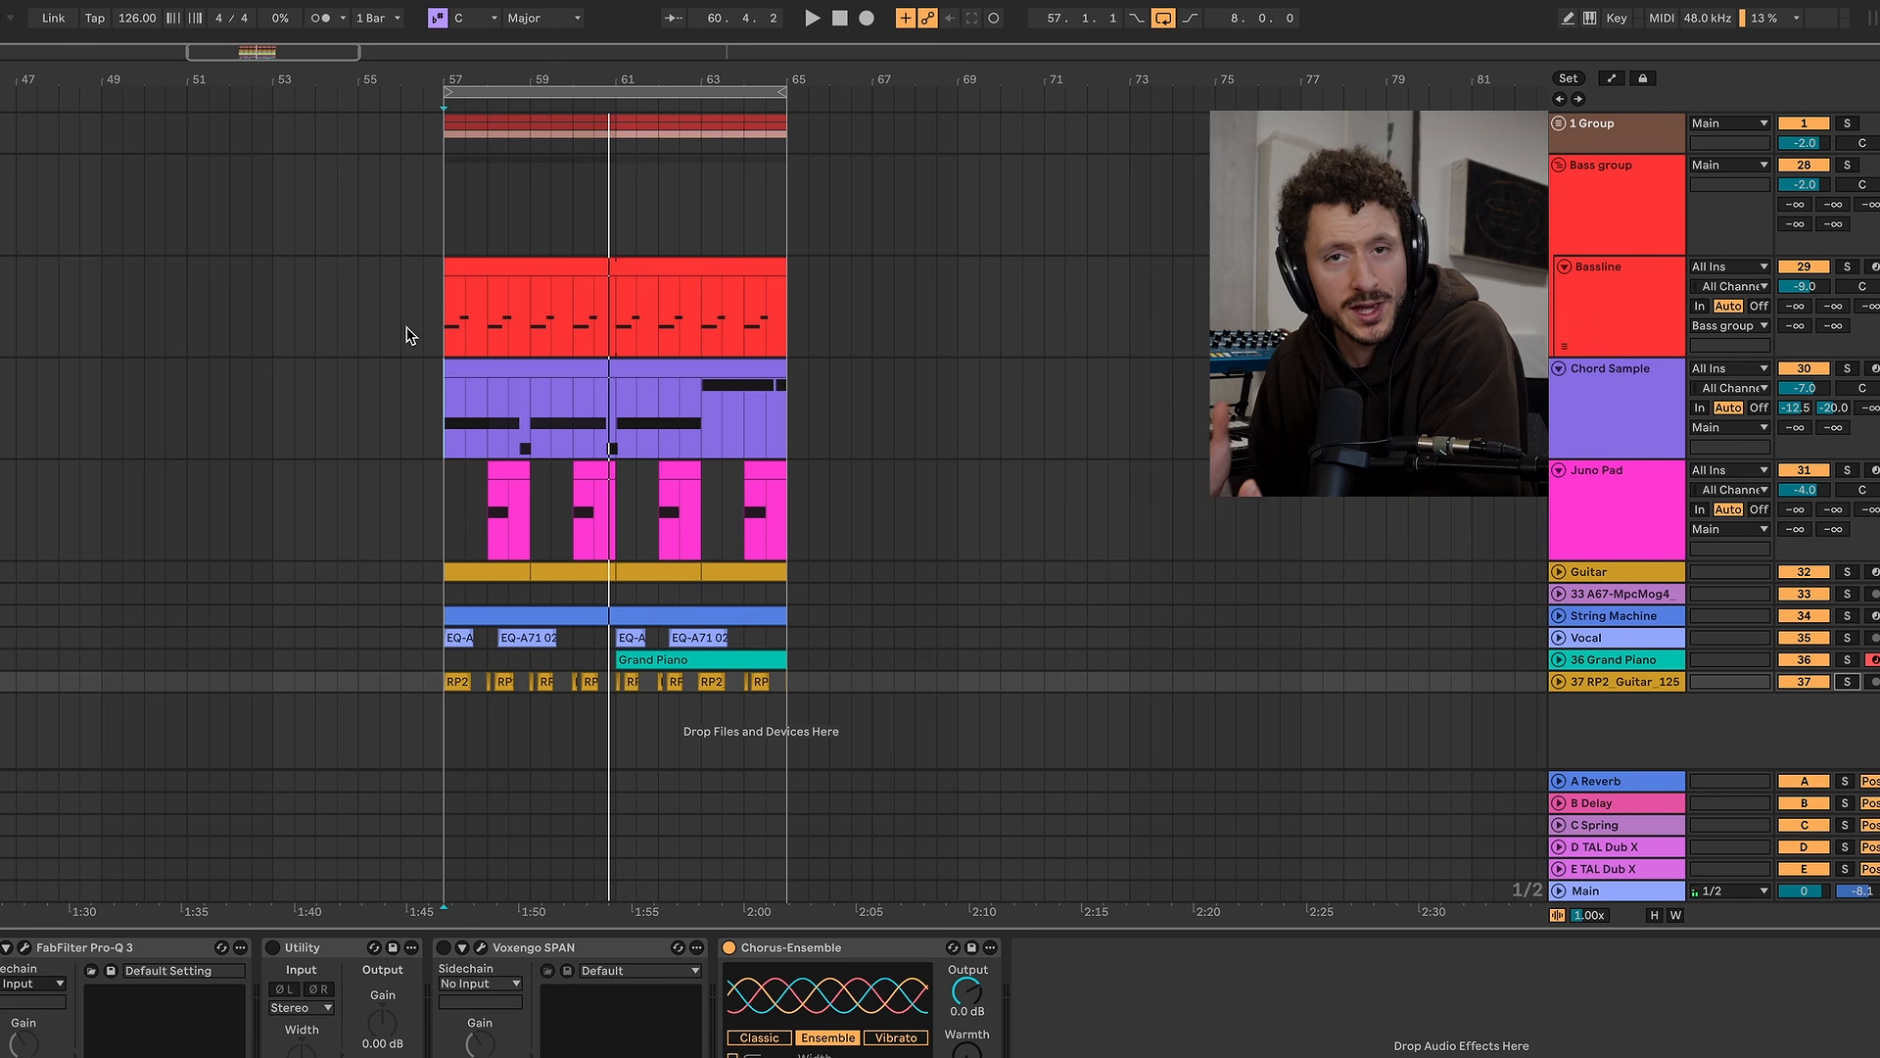
scroll(698, 228, "left", 1)
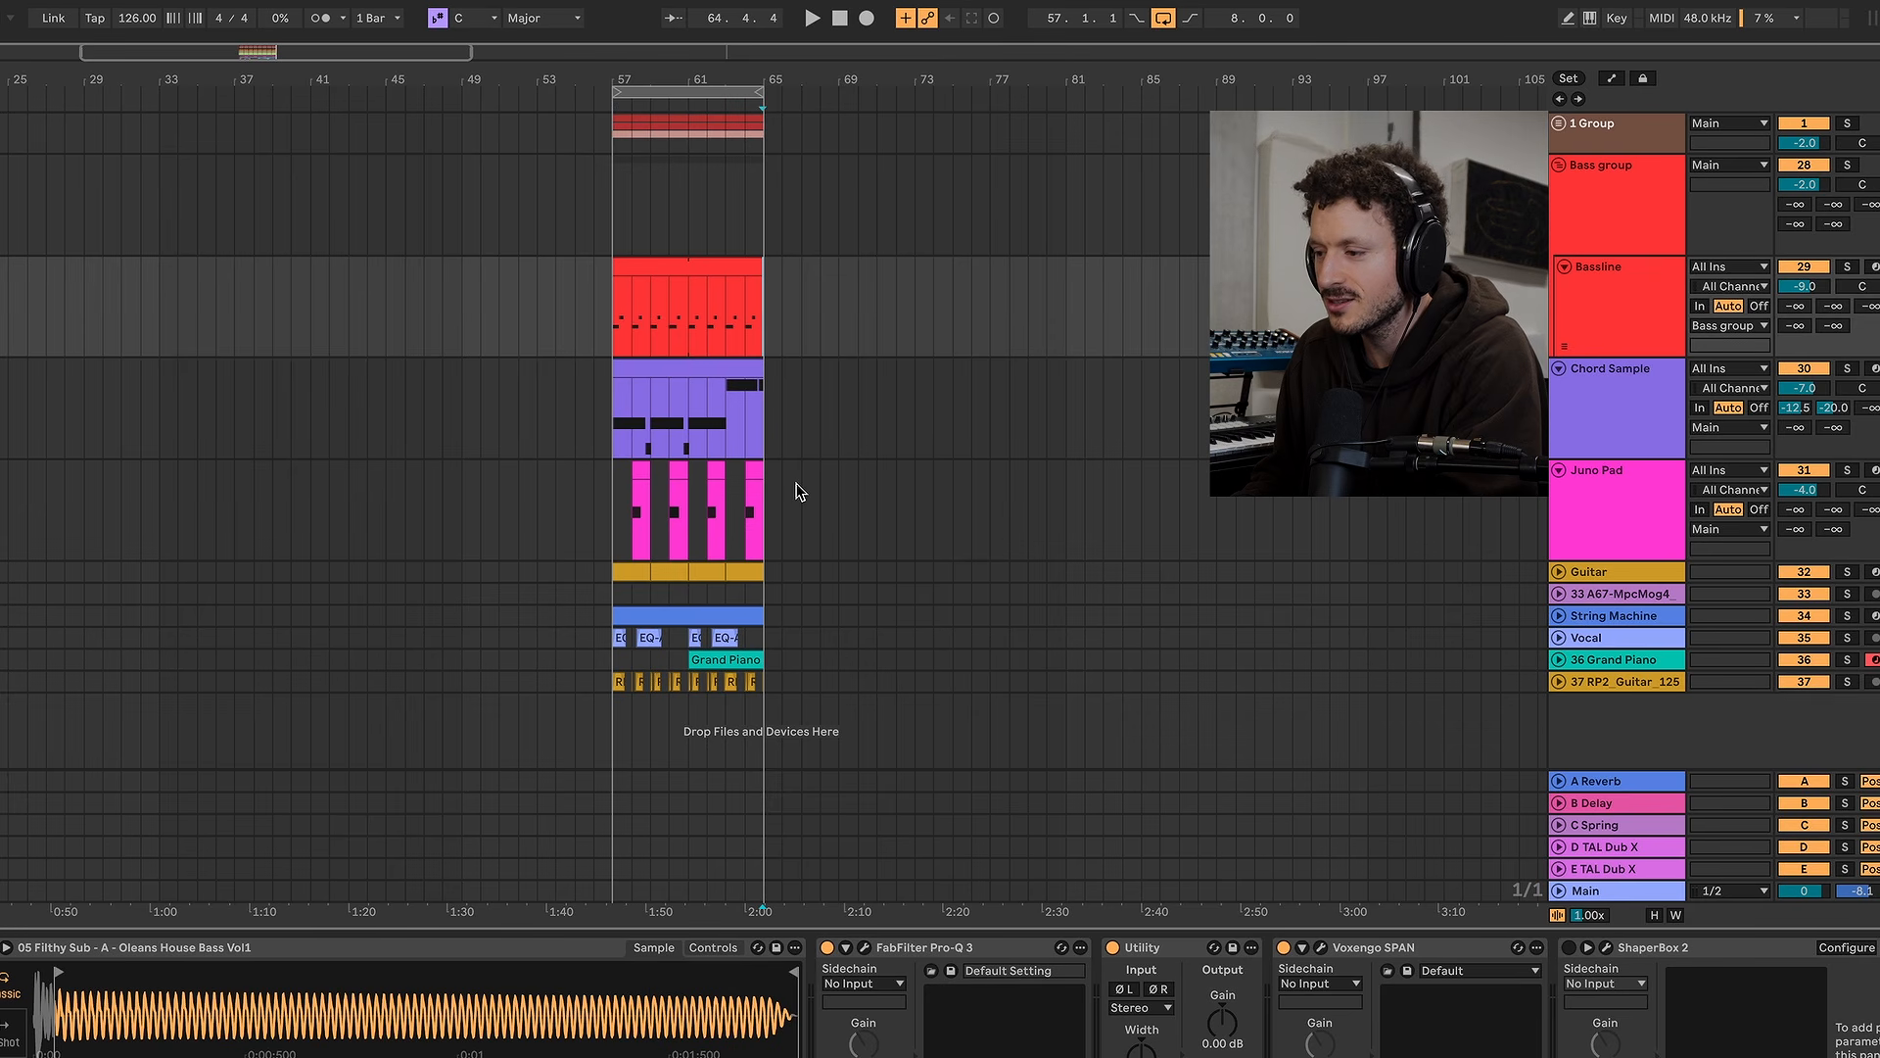
key("Tab")
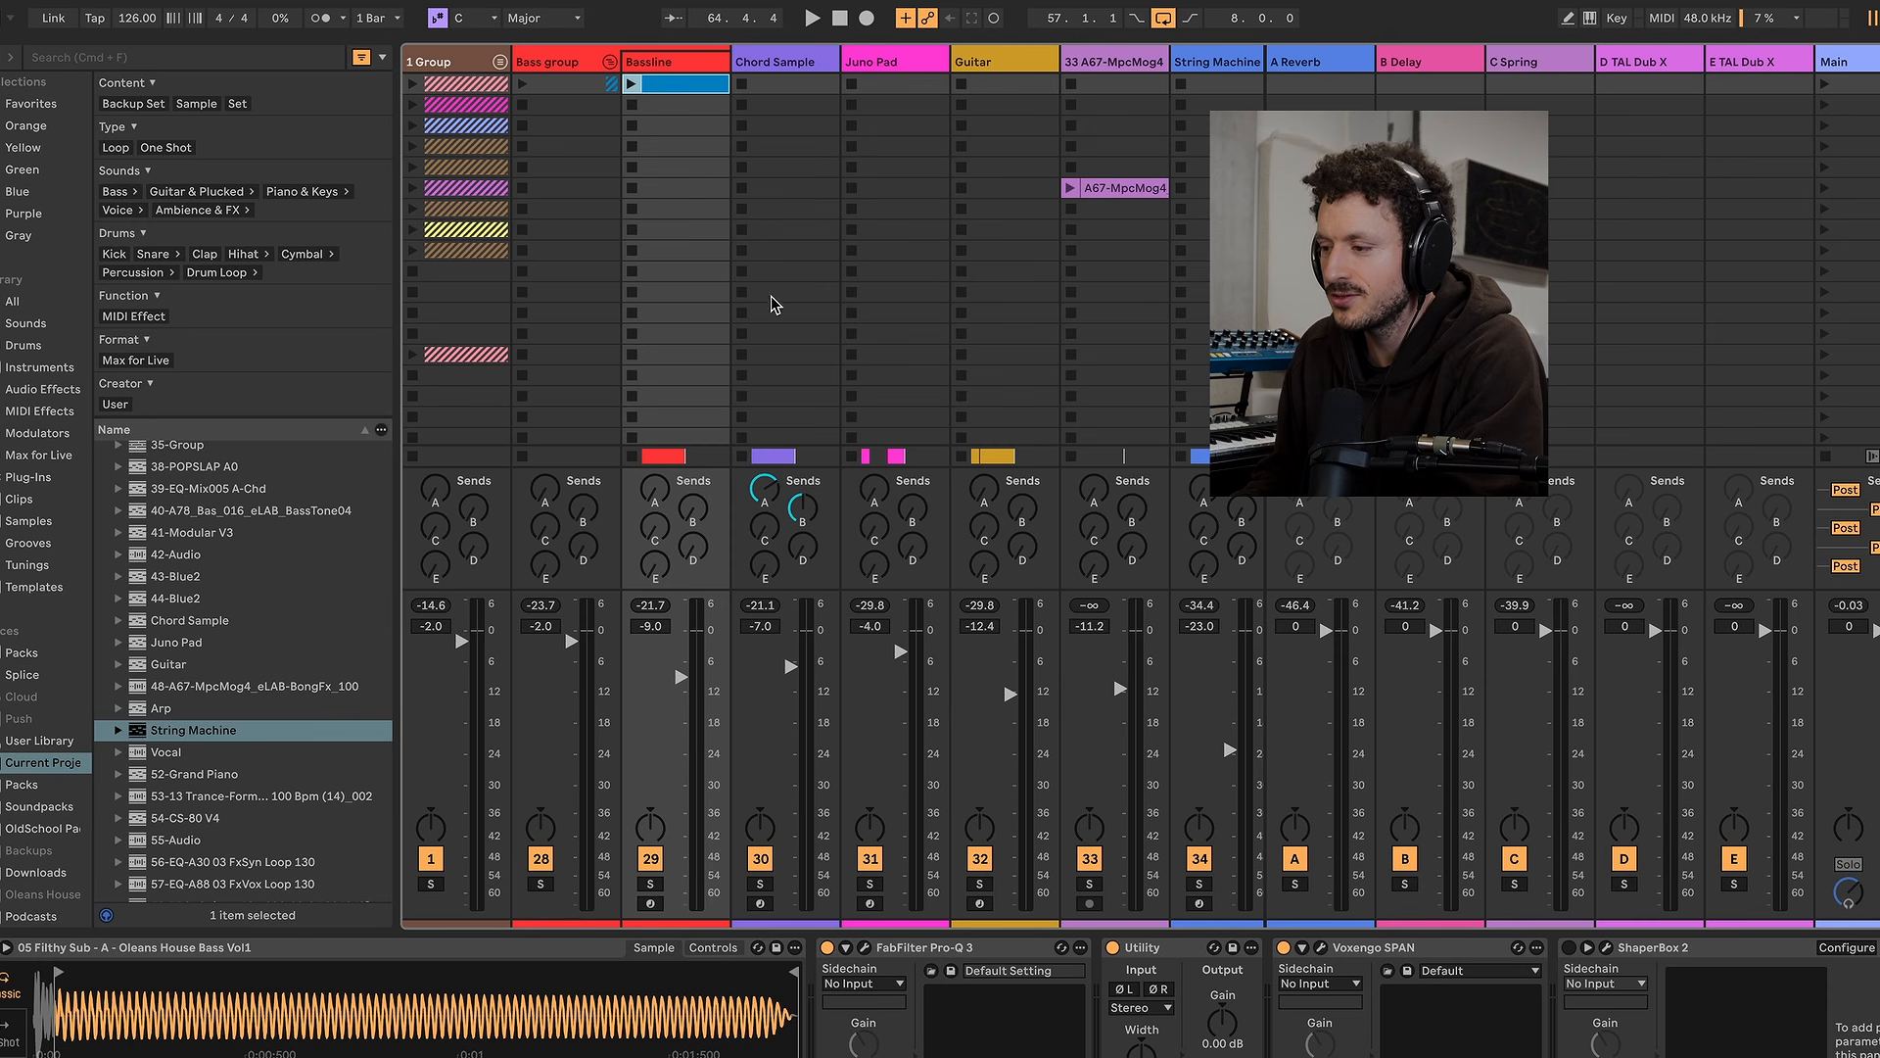
key("Tab")
Copy the eight-bar loop at bars 57 to 65 across all tracks and paste it at bar 1
left_click_drag(762, 692, 613, 129)
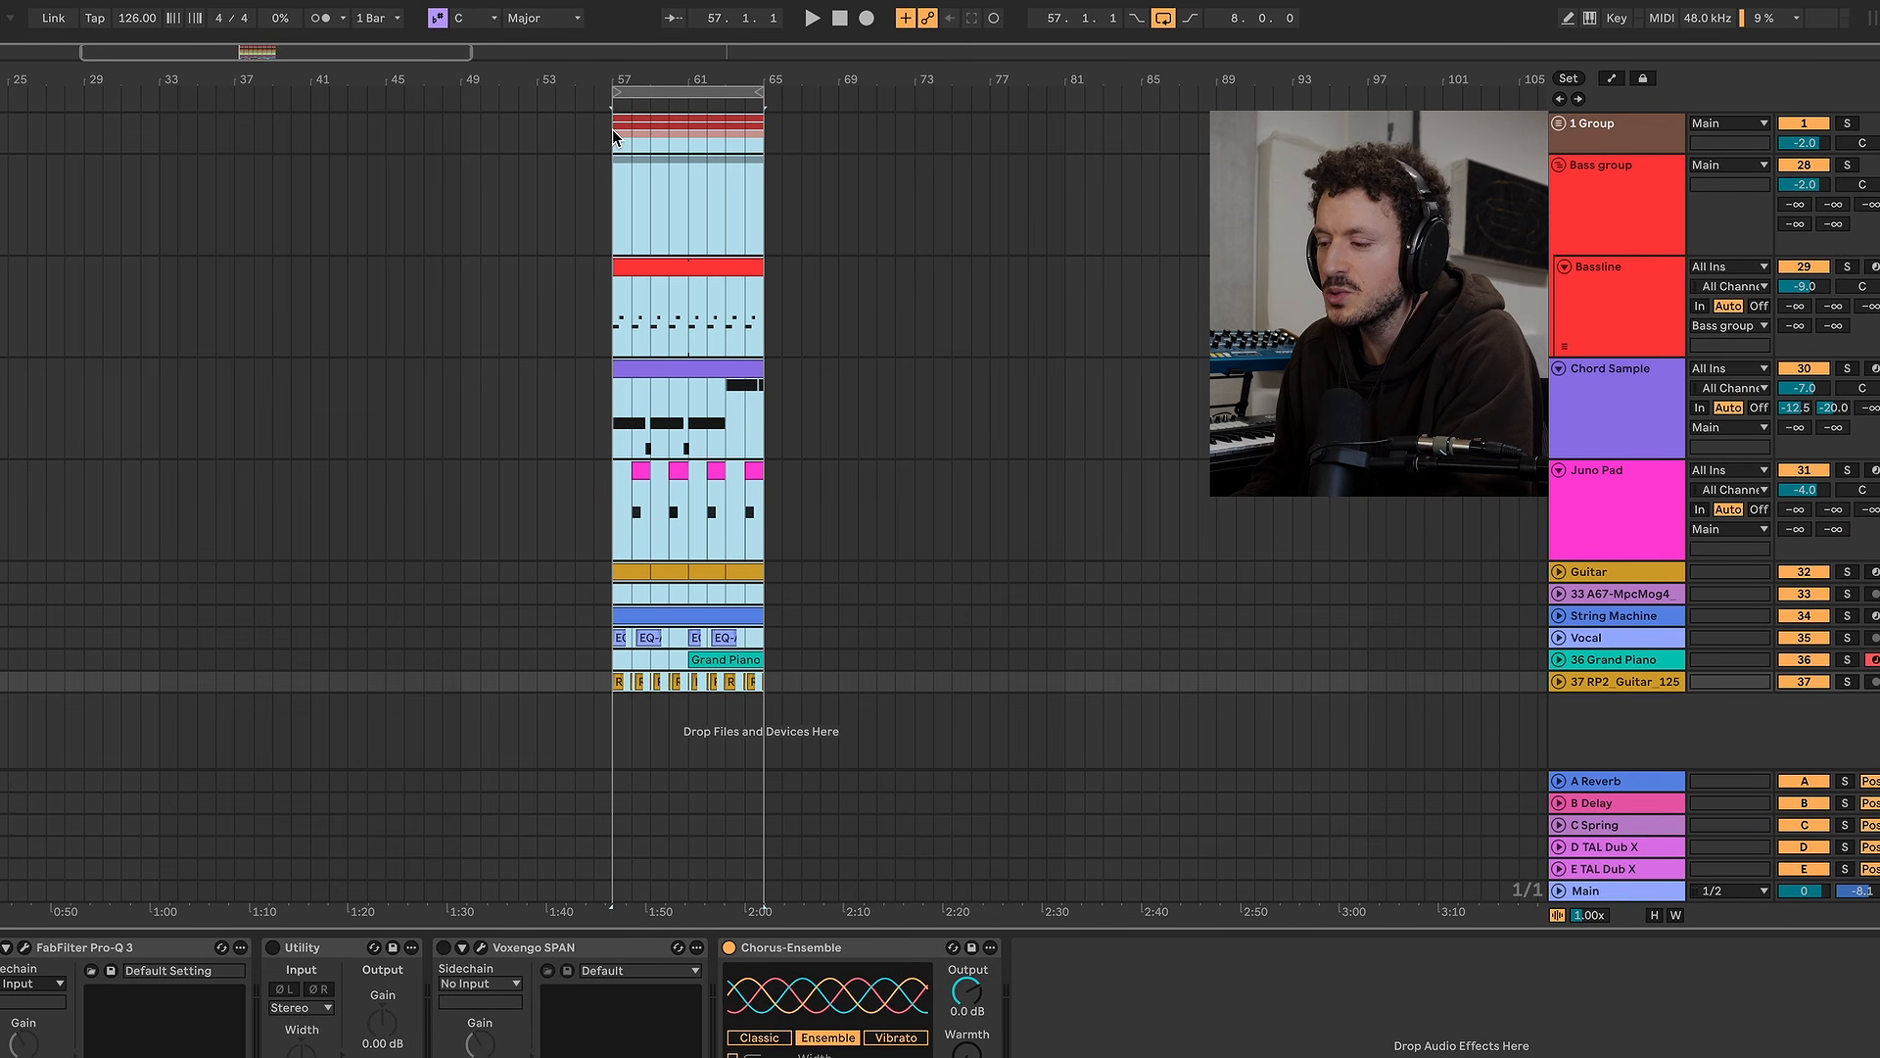
key("minus")
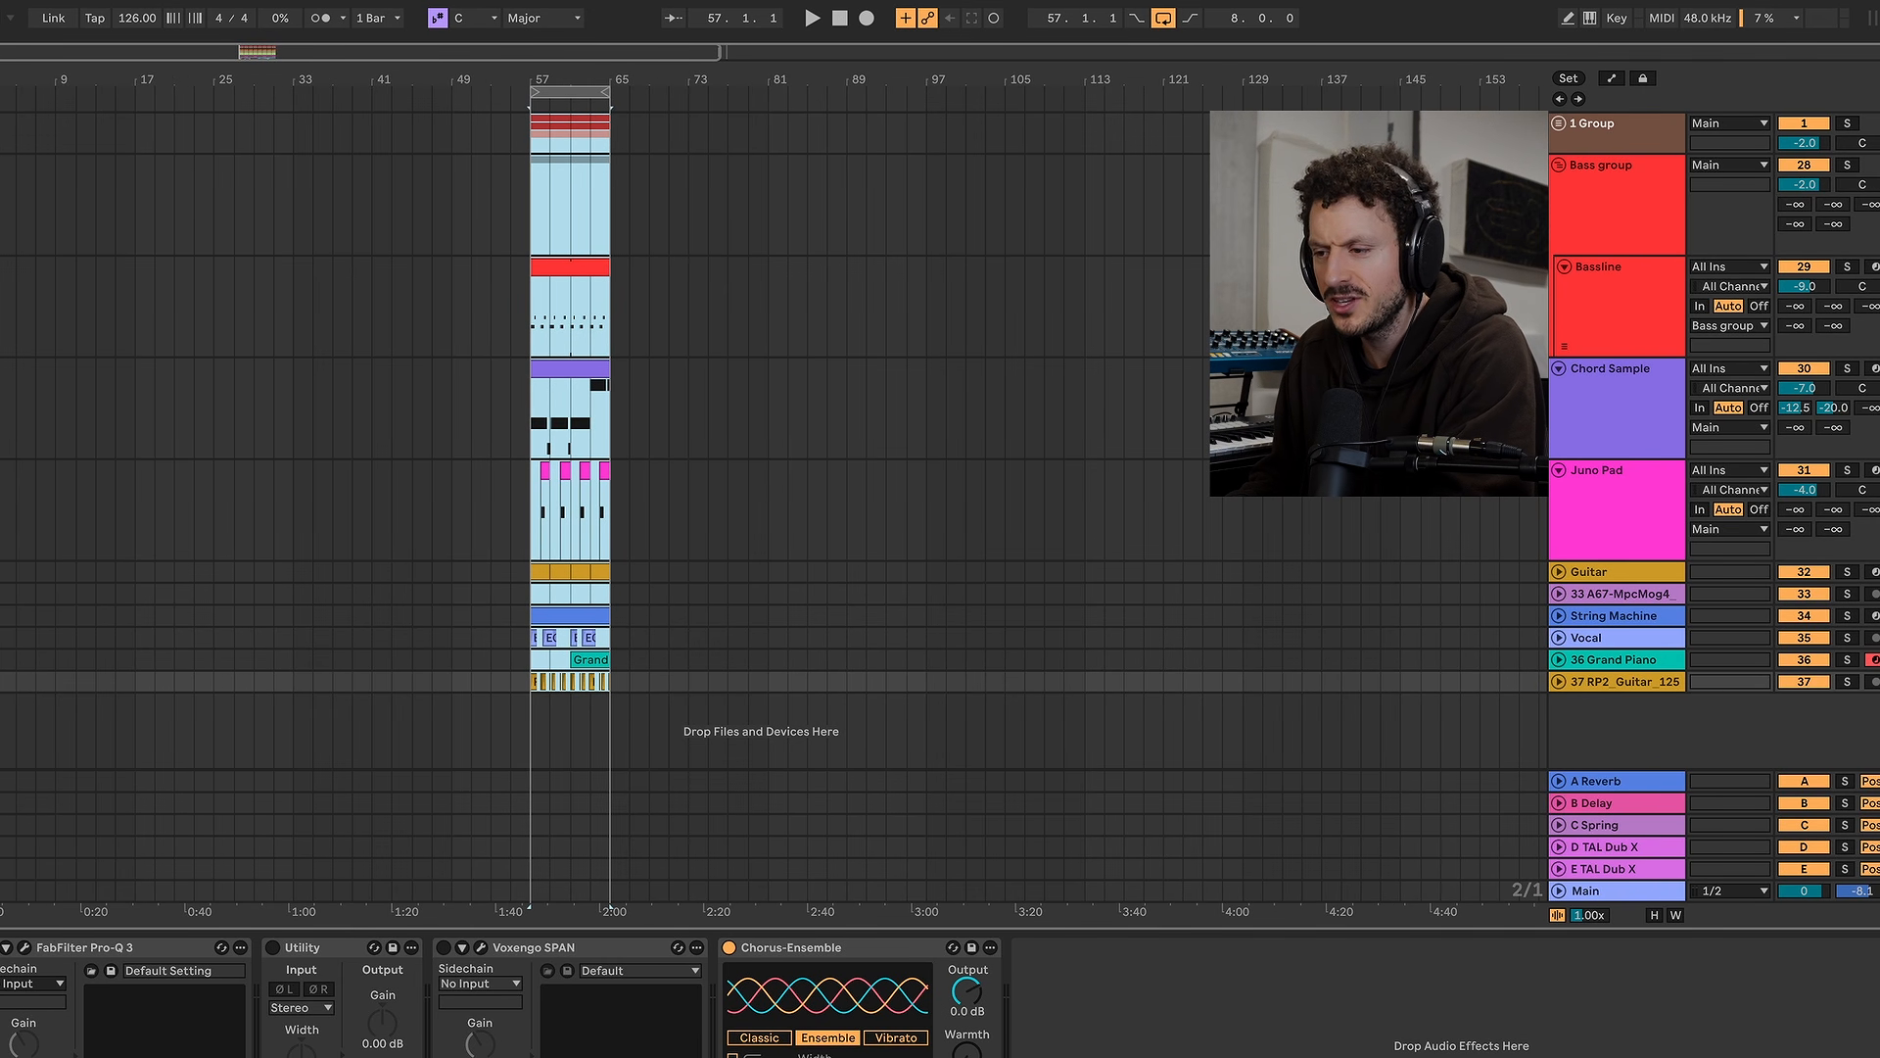
key("Home")
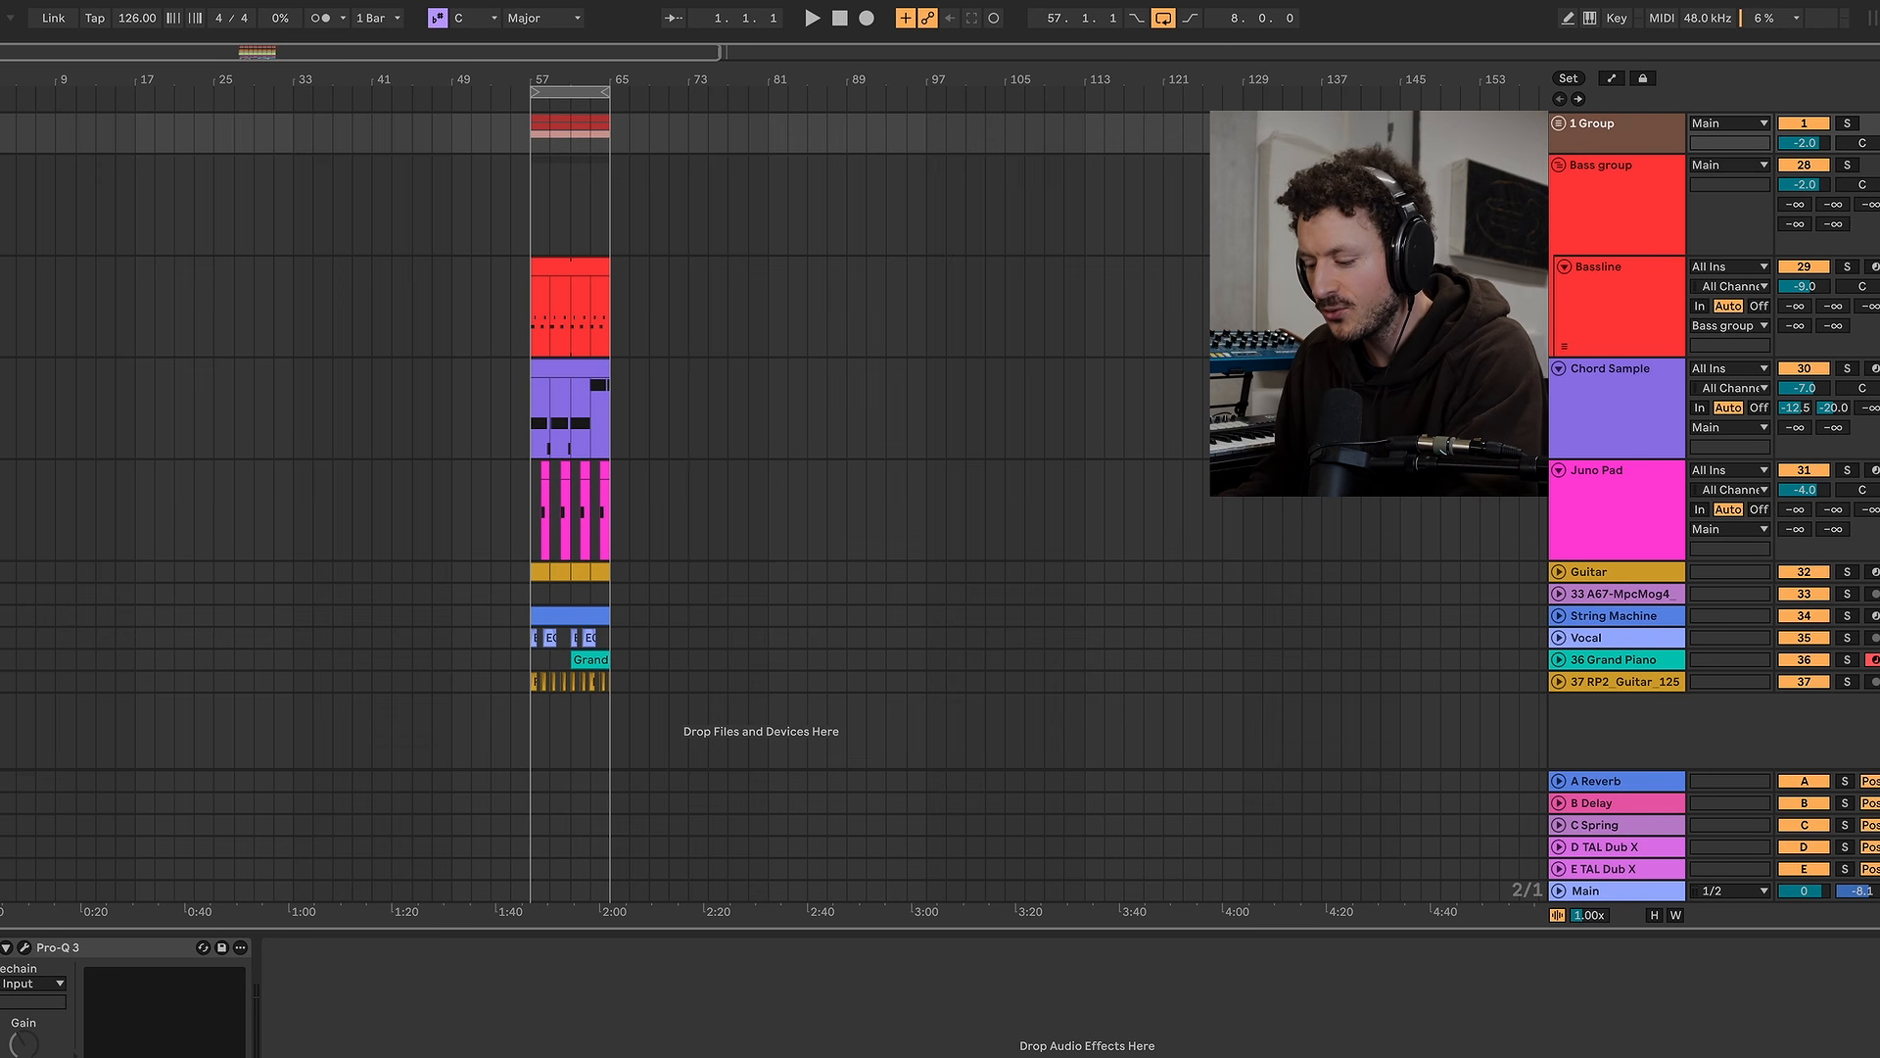
key("ctrl+v")
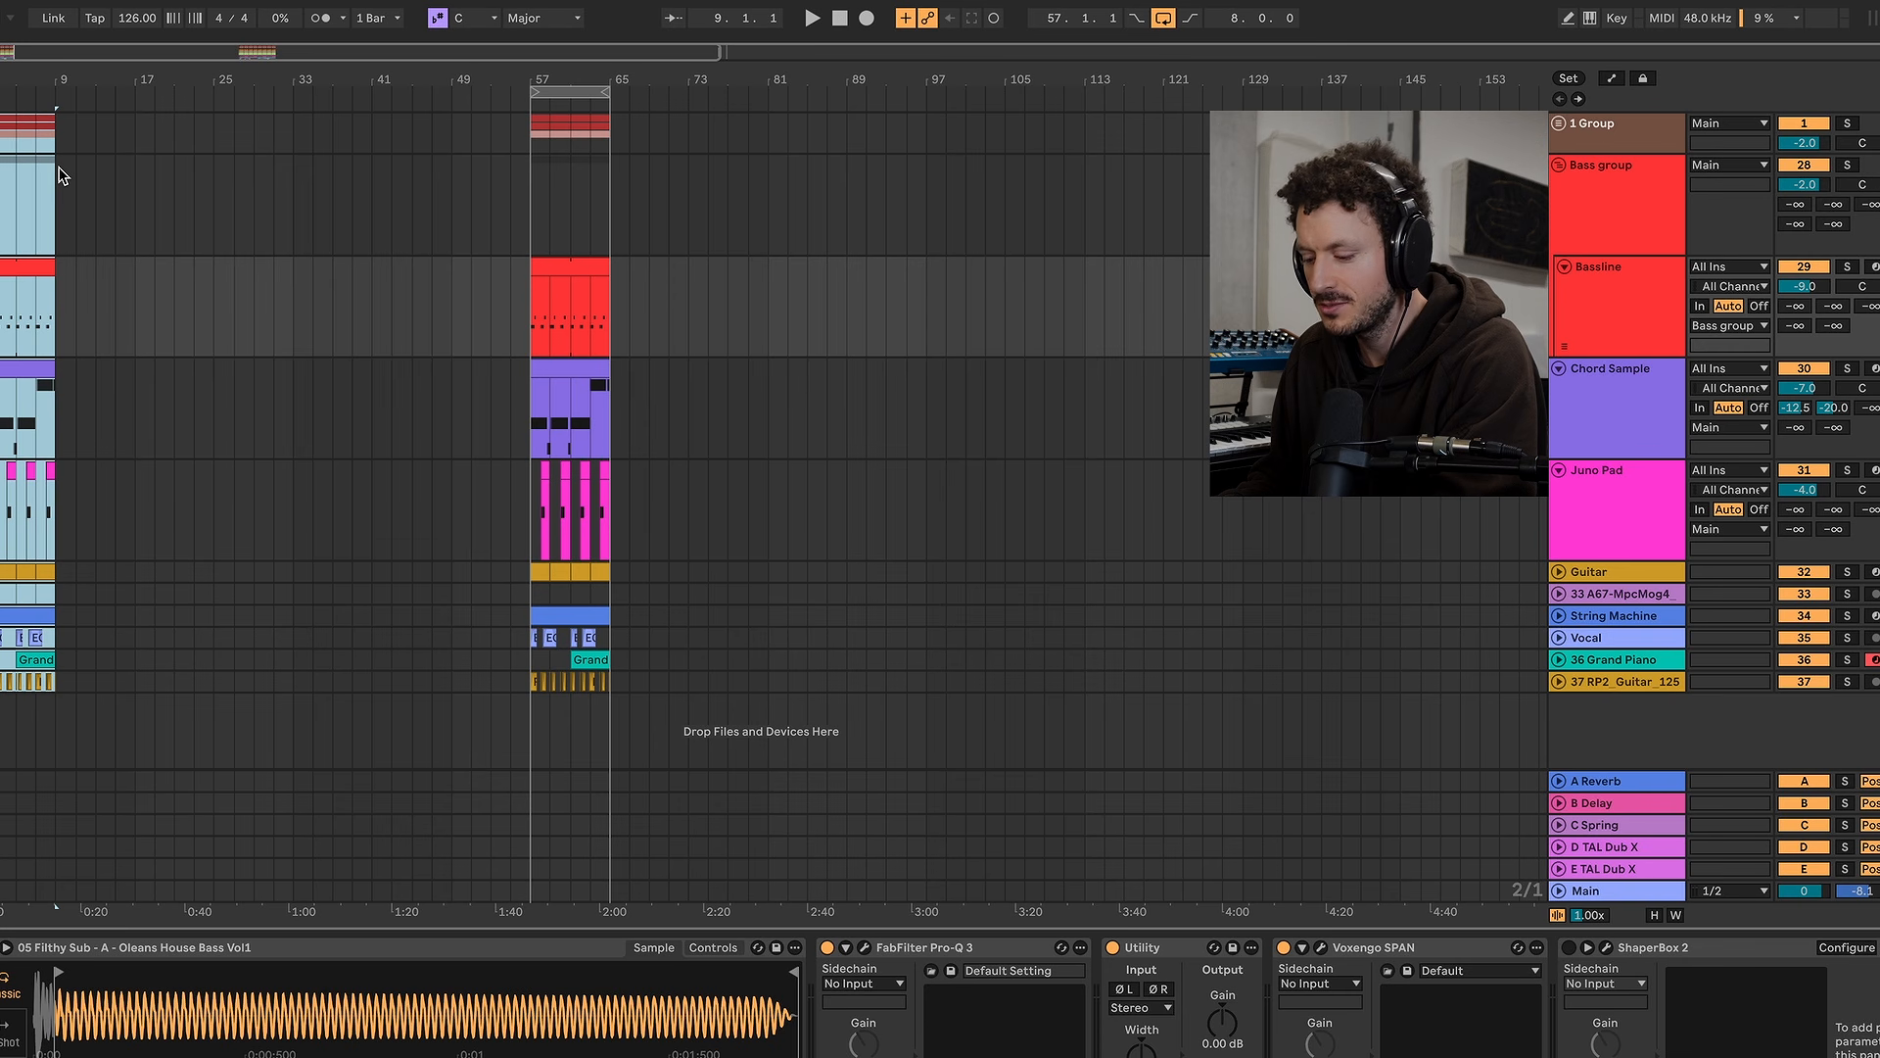
Paste the copied loop repeatedly, back to back, to fill the arrangement up to bar 169
key("ctrl+v")
key("ctrl+v")
key("ctrl+v")
key("ctrl+v")
key("ctrl+v")
key("ctrl+v")
key("ctrl+v")
key("ctrl+v")
key("ctrl+v")
key("ctrl+v")
key("ctrl+v")
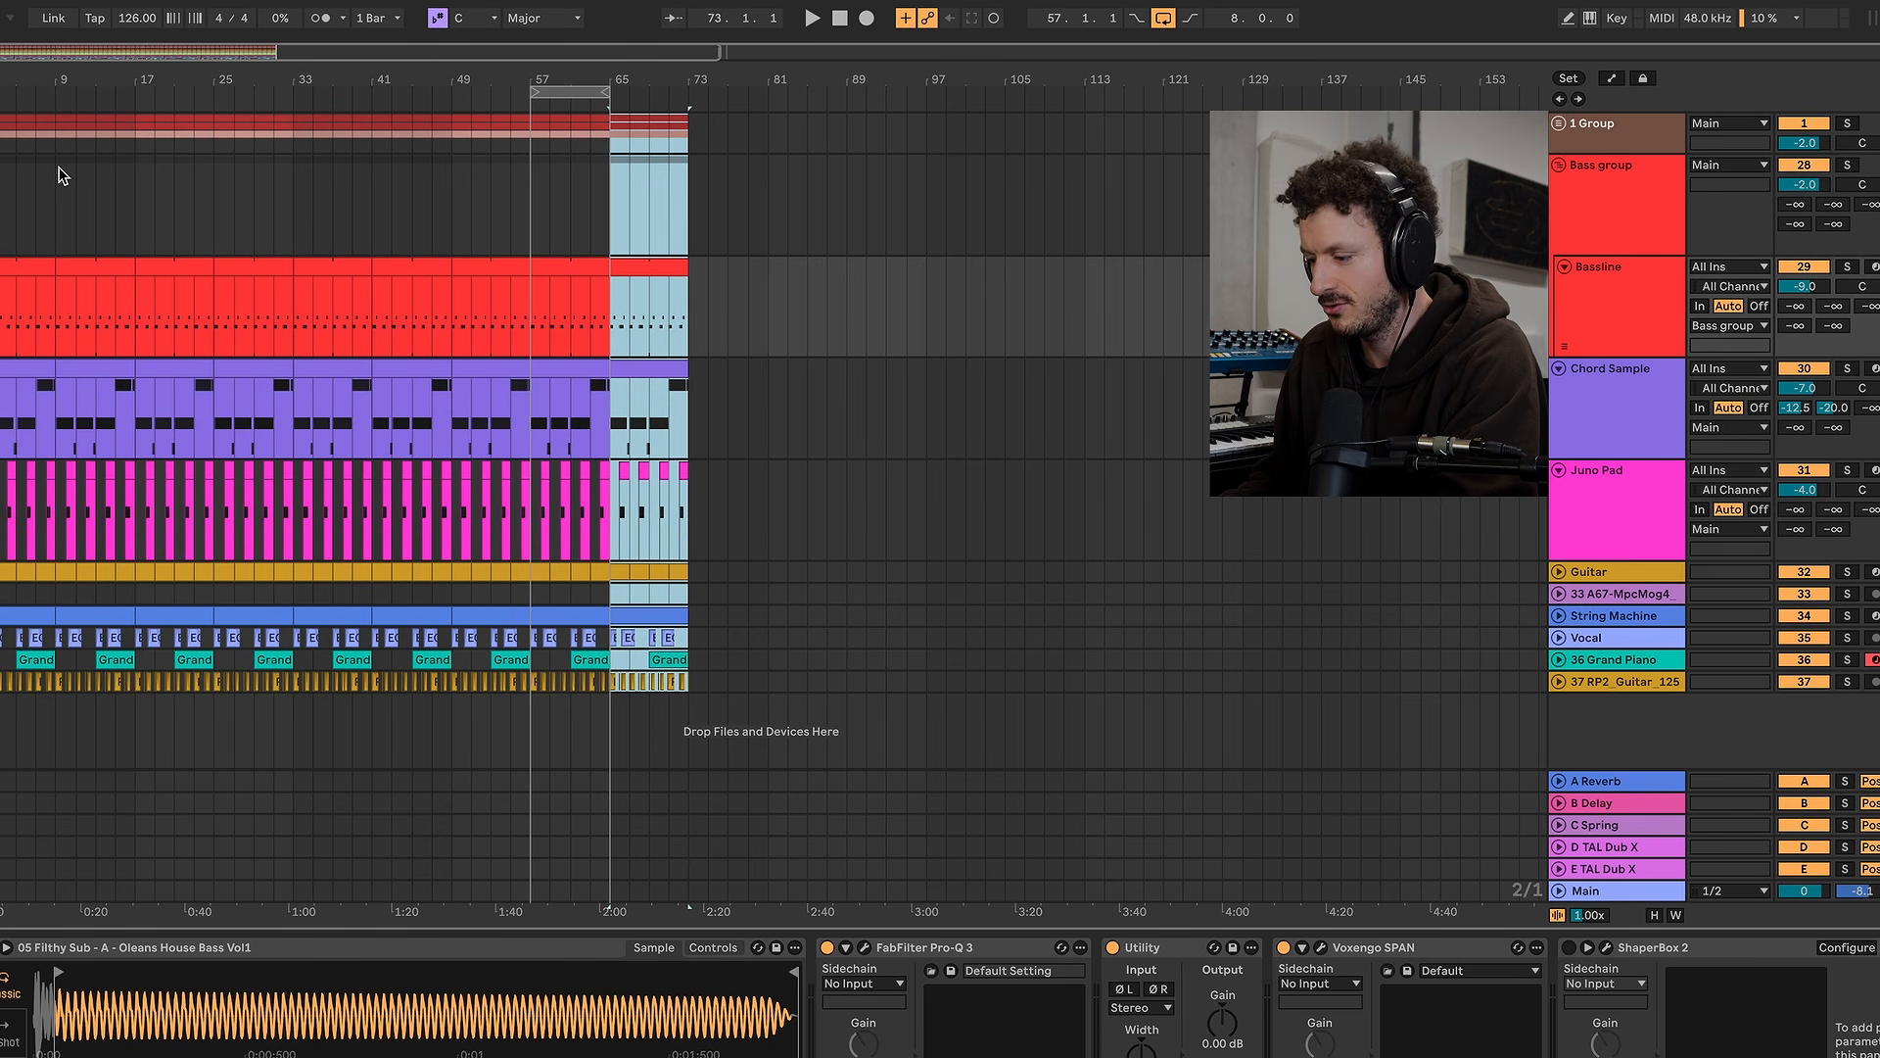
key("ctrl+v")
key("ctrl+v")
key("ctrl+v")
key("ctrl+v")
key("ctrl+v")
key("ctrl+v")
key("ctrl+v")
key("ctrl+v")
key("ctrl+v")
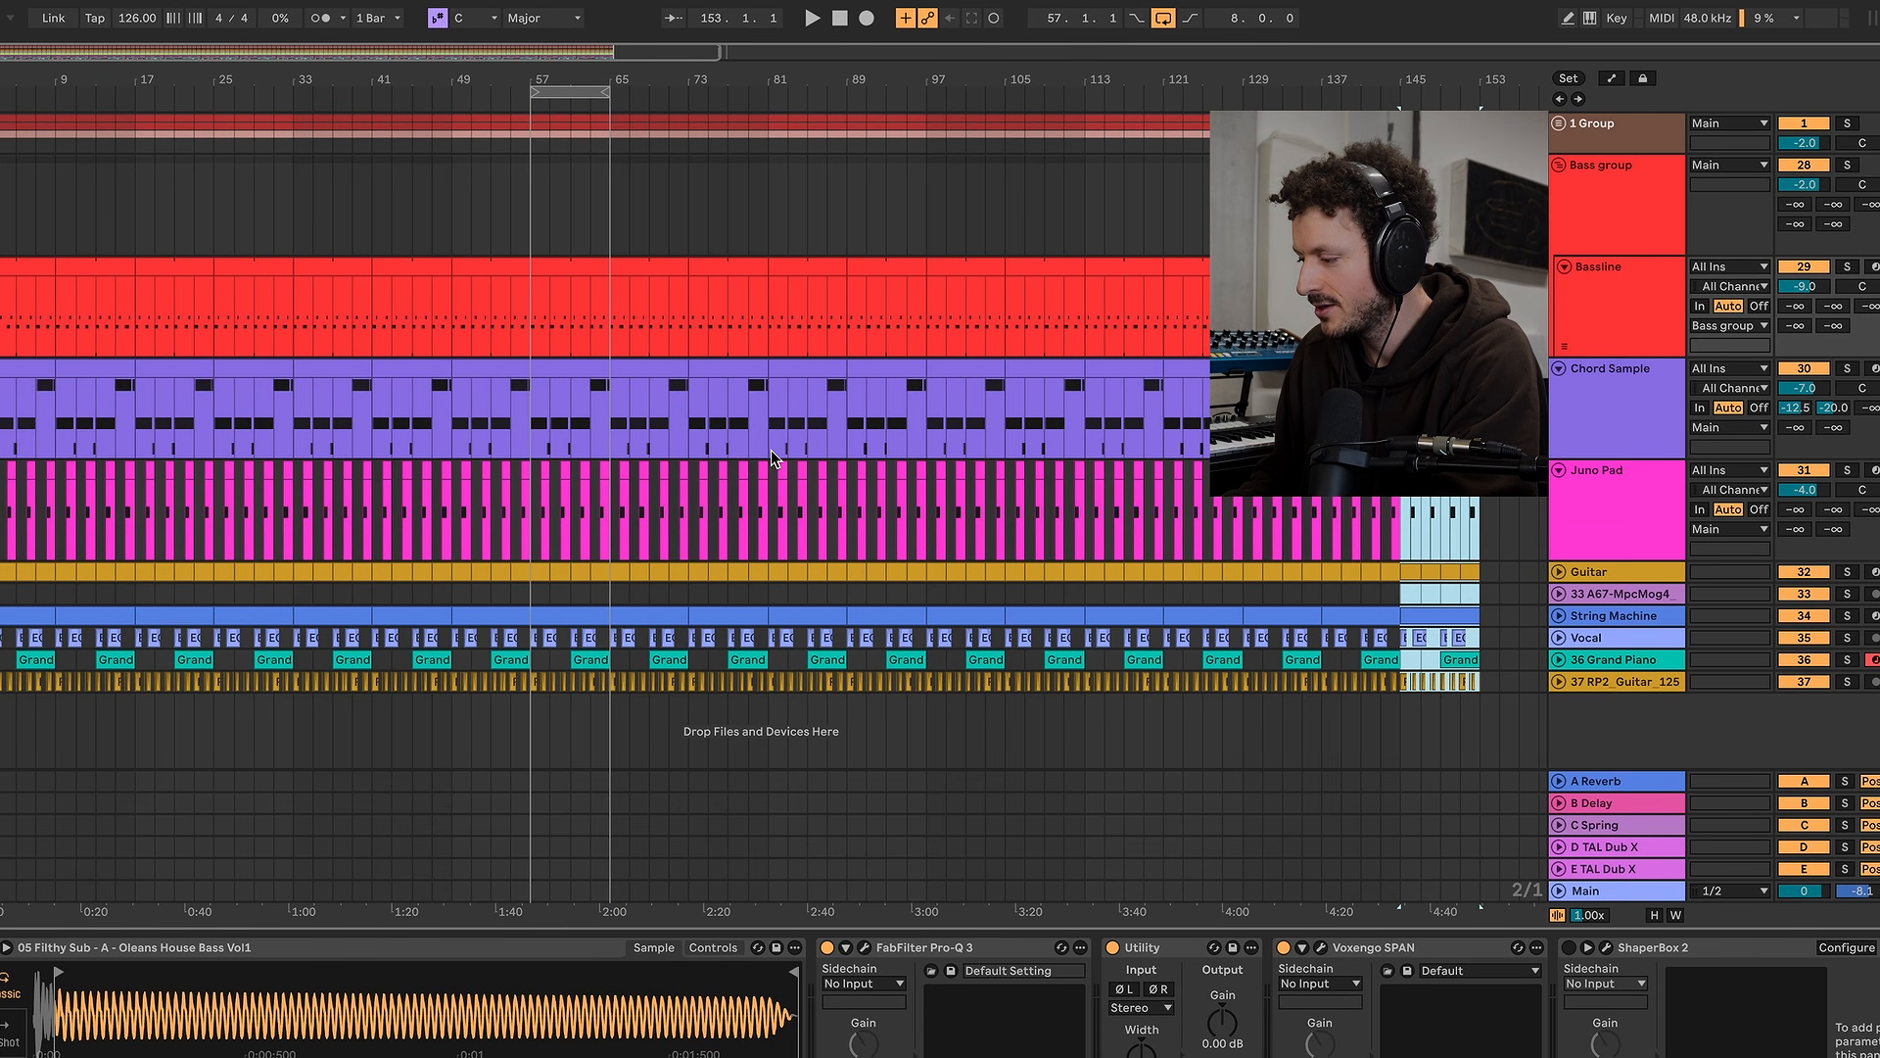
scroll(695, 368, "left", 6)
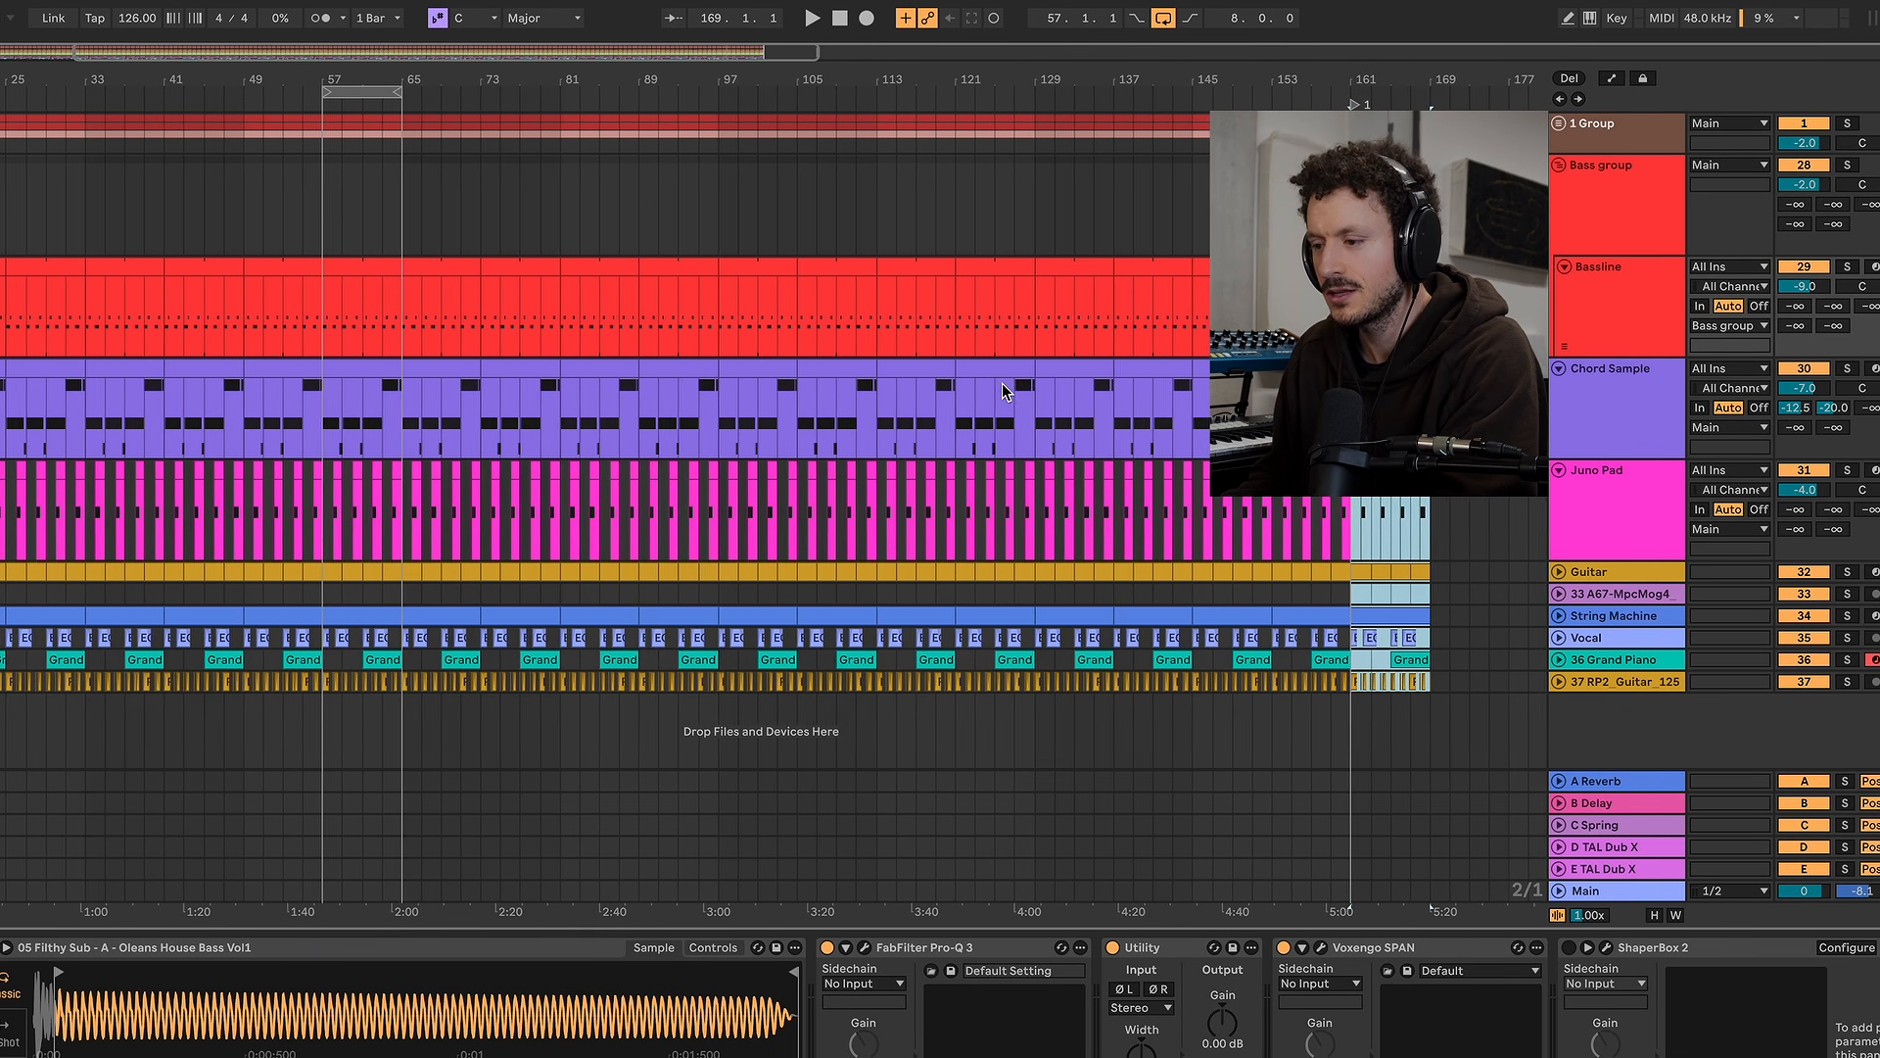
scroll(1002, 395, "left", 2)
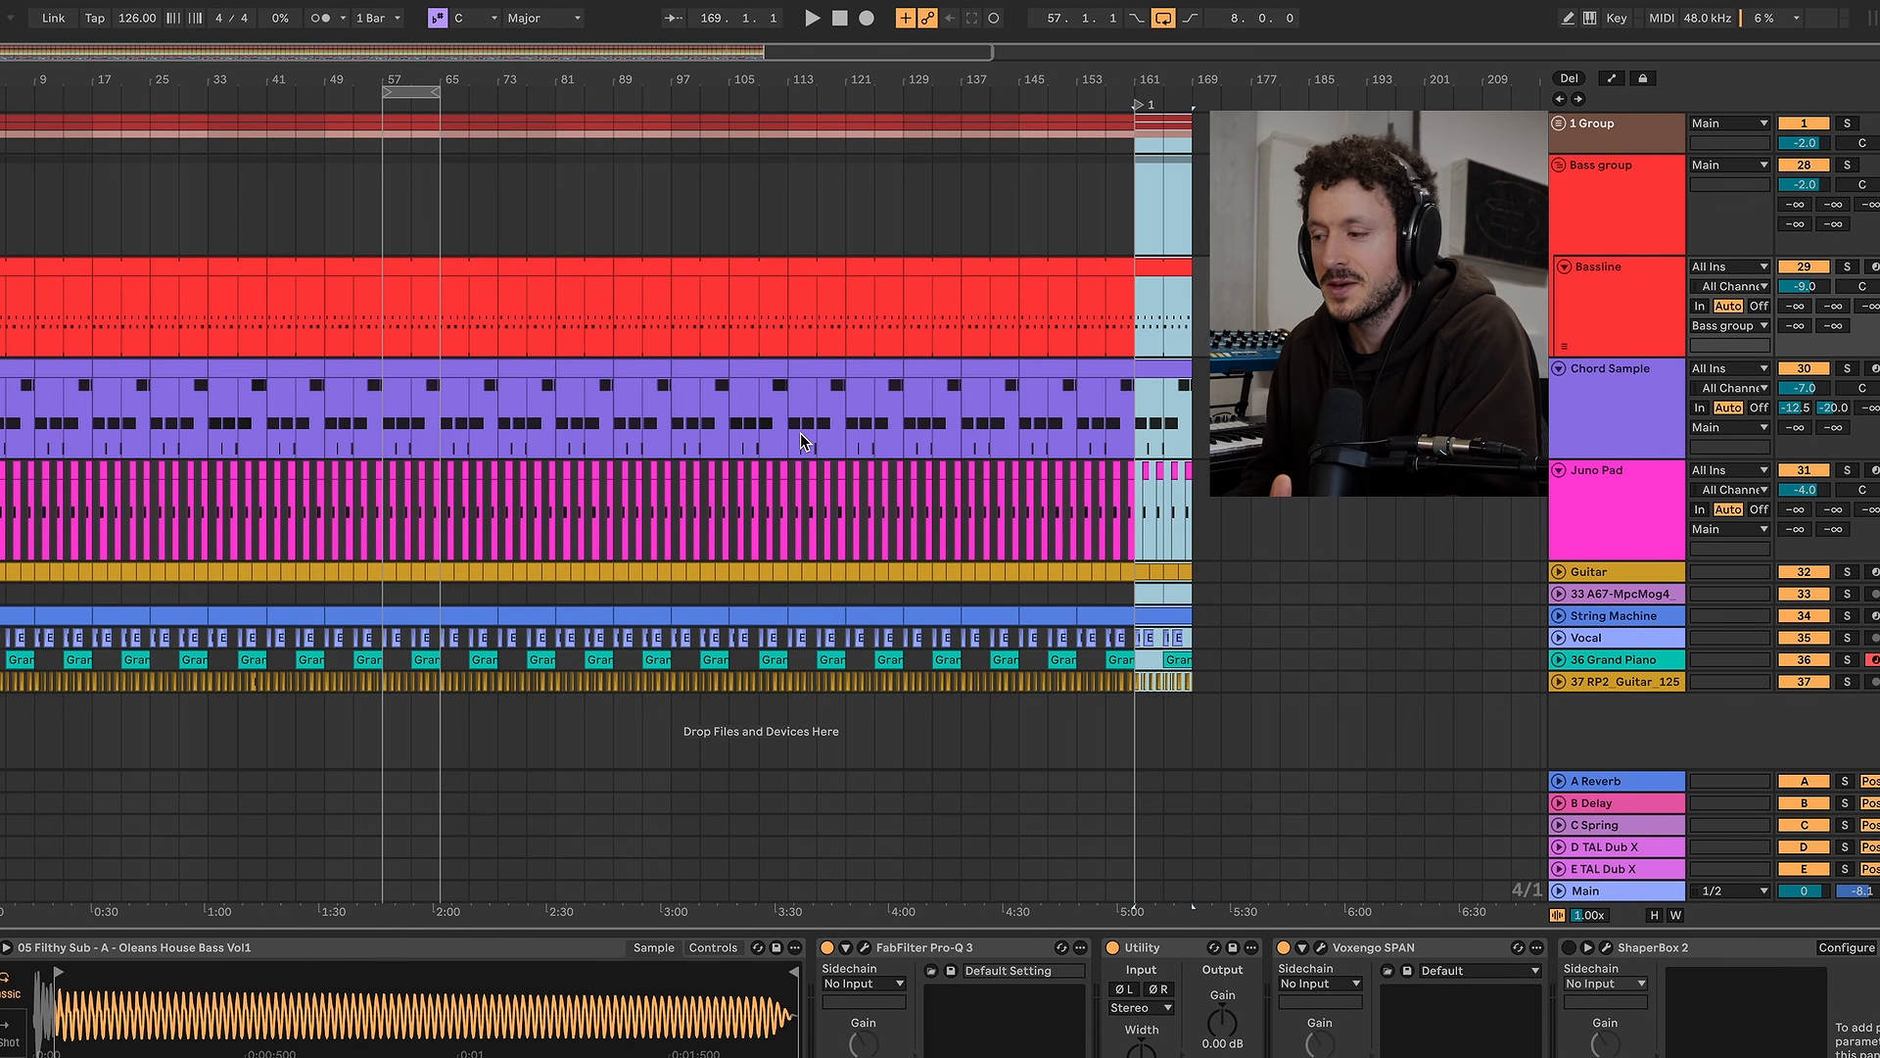
Add a locator named "intro" near bar 1 at the start of the arrangement
scroll(951, 465, "down", 5)
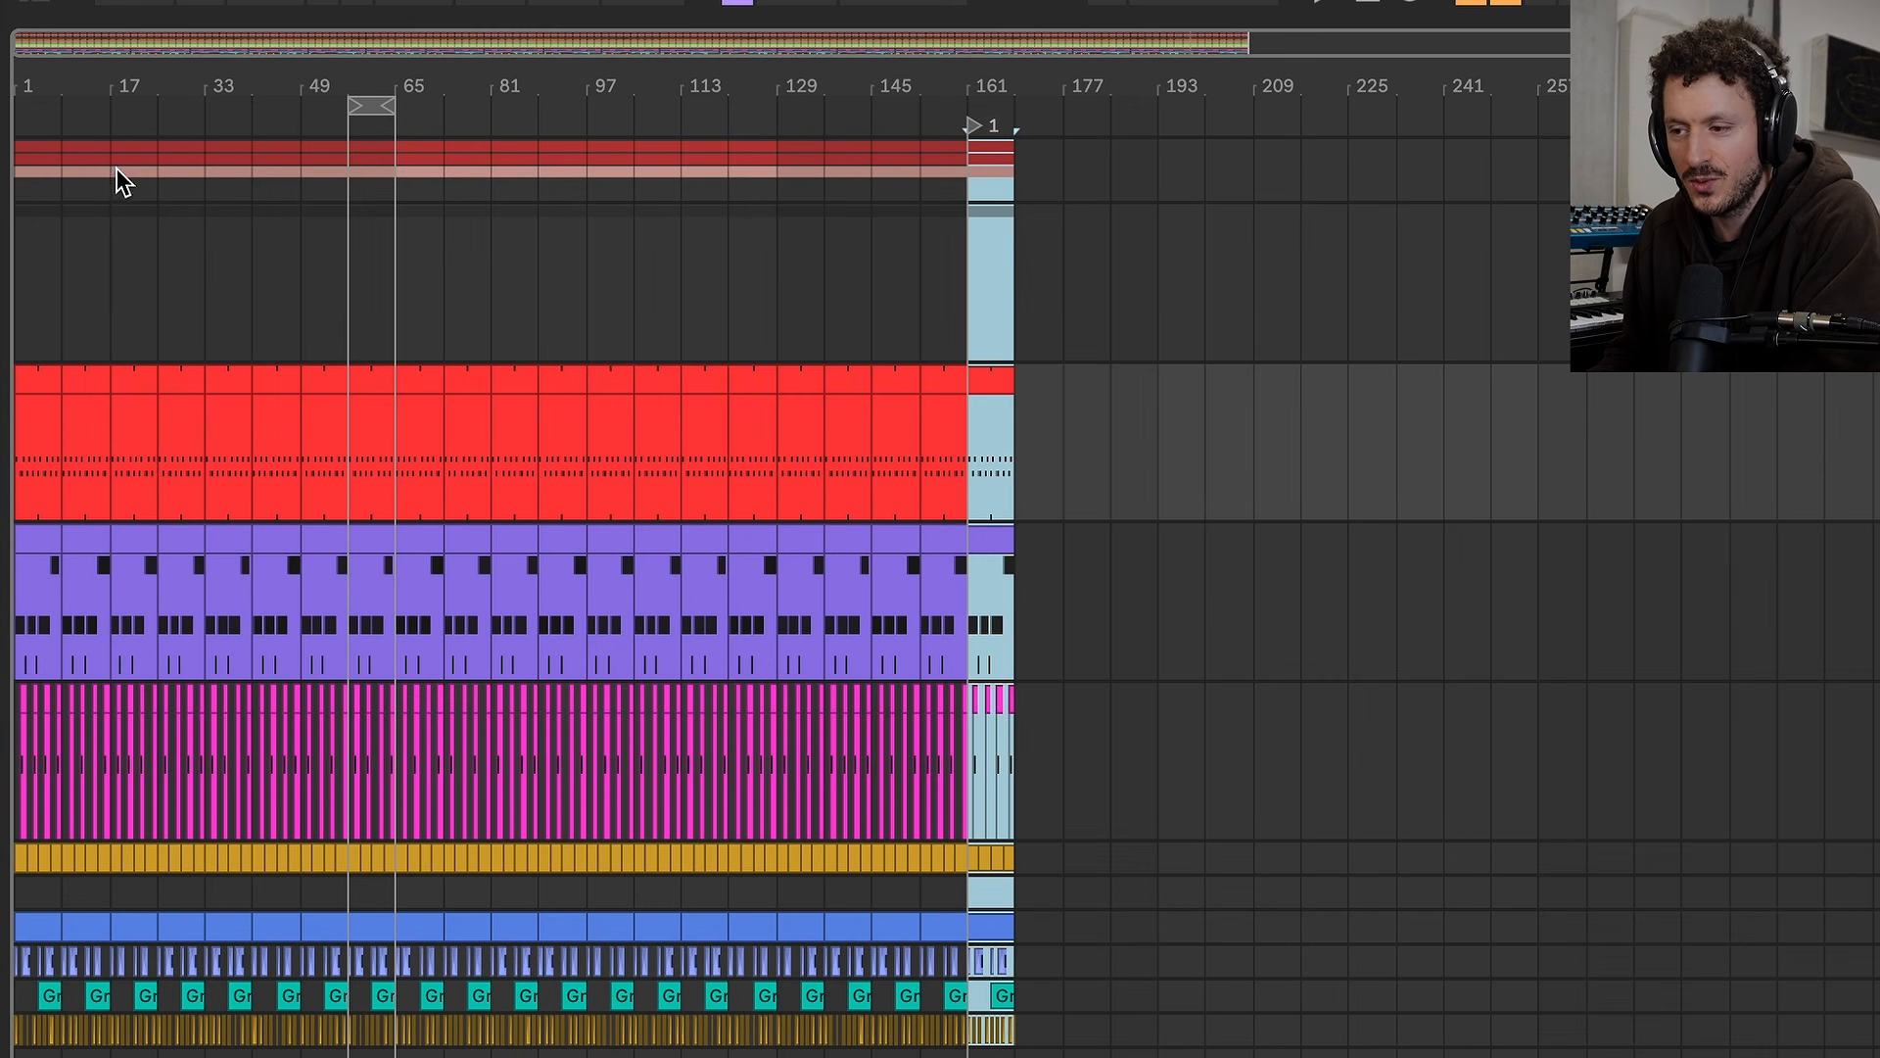
left_click_drag(117, 239, 31, 147)
right_click(20, 118)
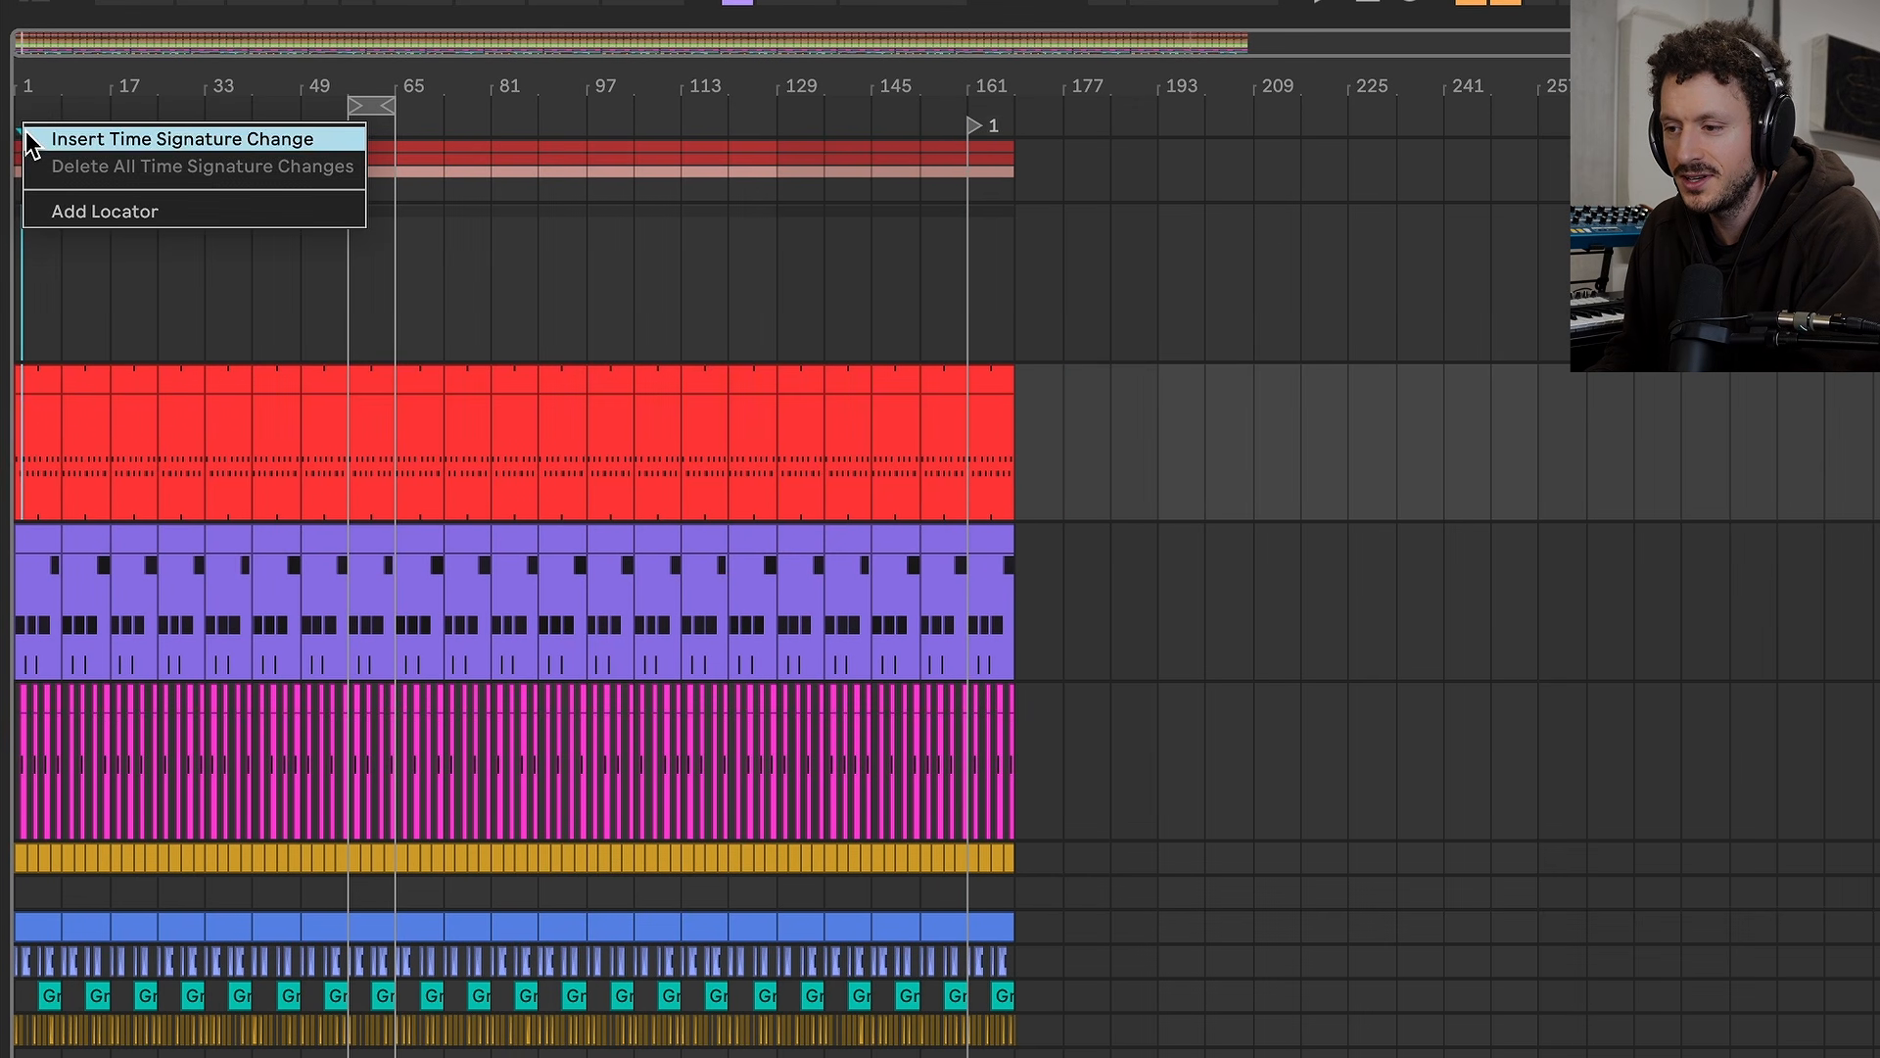
left_click(149, 208)
type("intro")
key("Return")
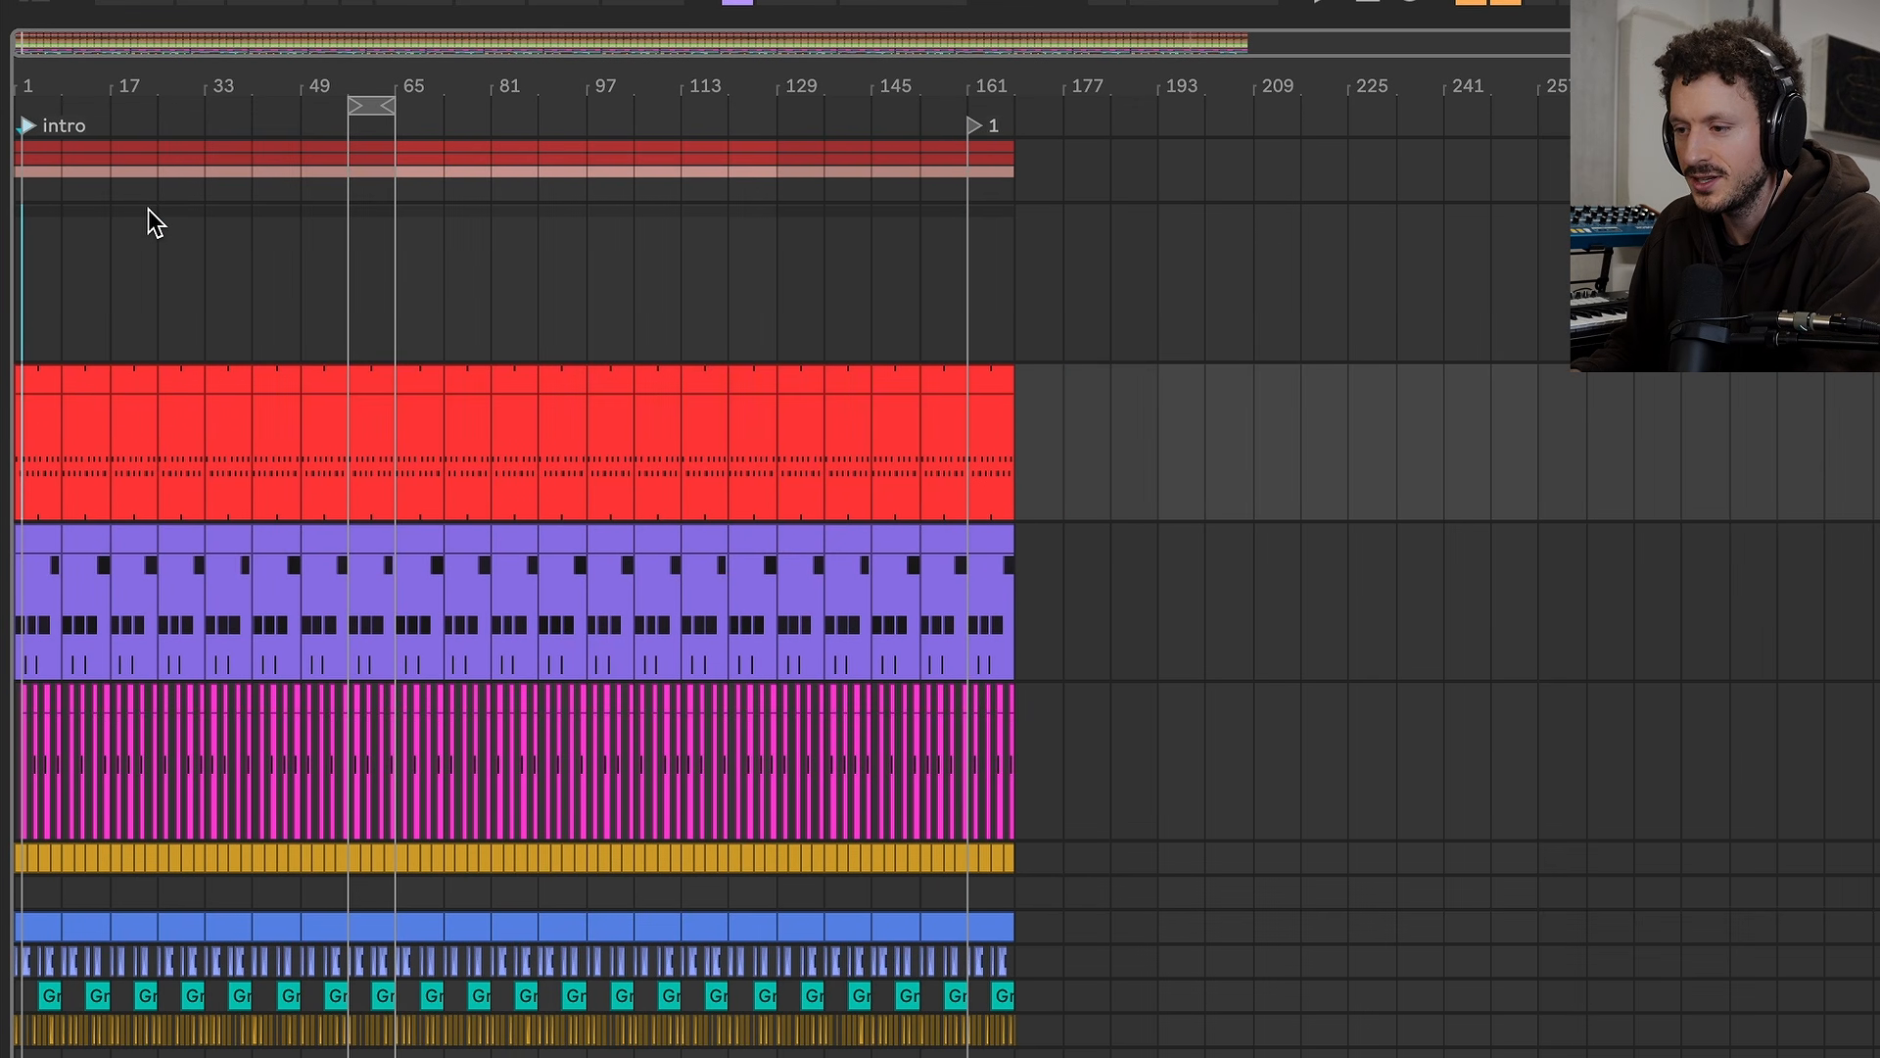
Delete the 1 Group clips from bar 17 to bar 33 to leave a gap in the drums
left_click(154, 240)
left_click_drag(144, 237, 119, 168)
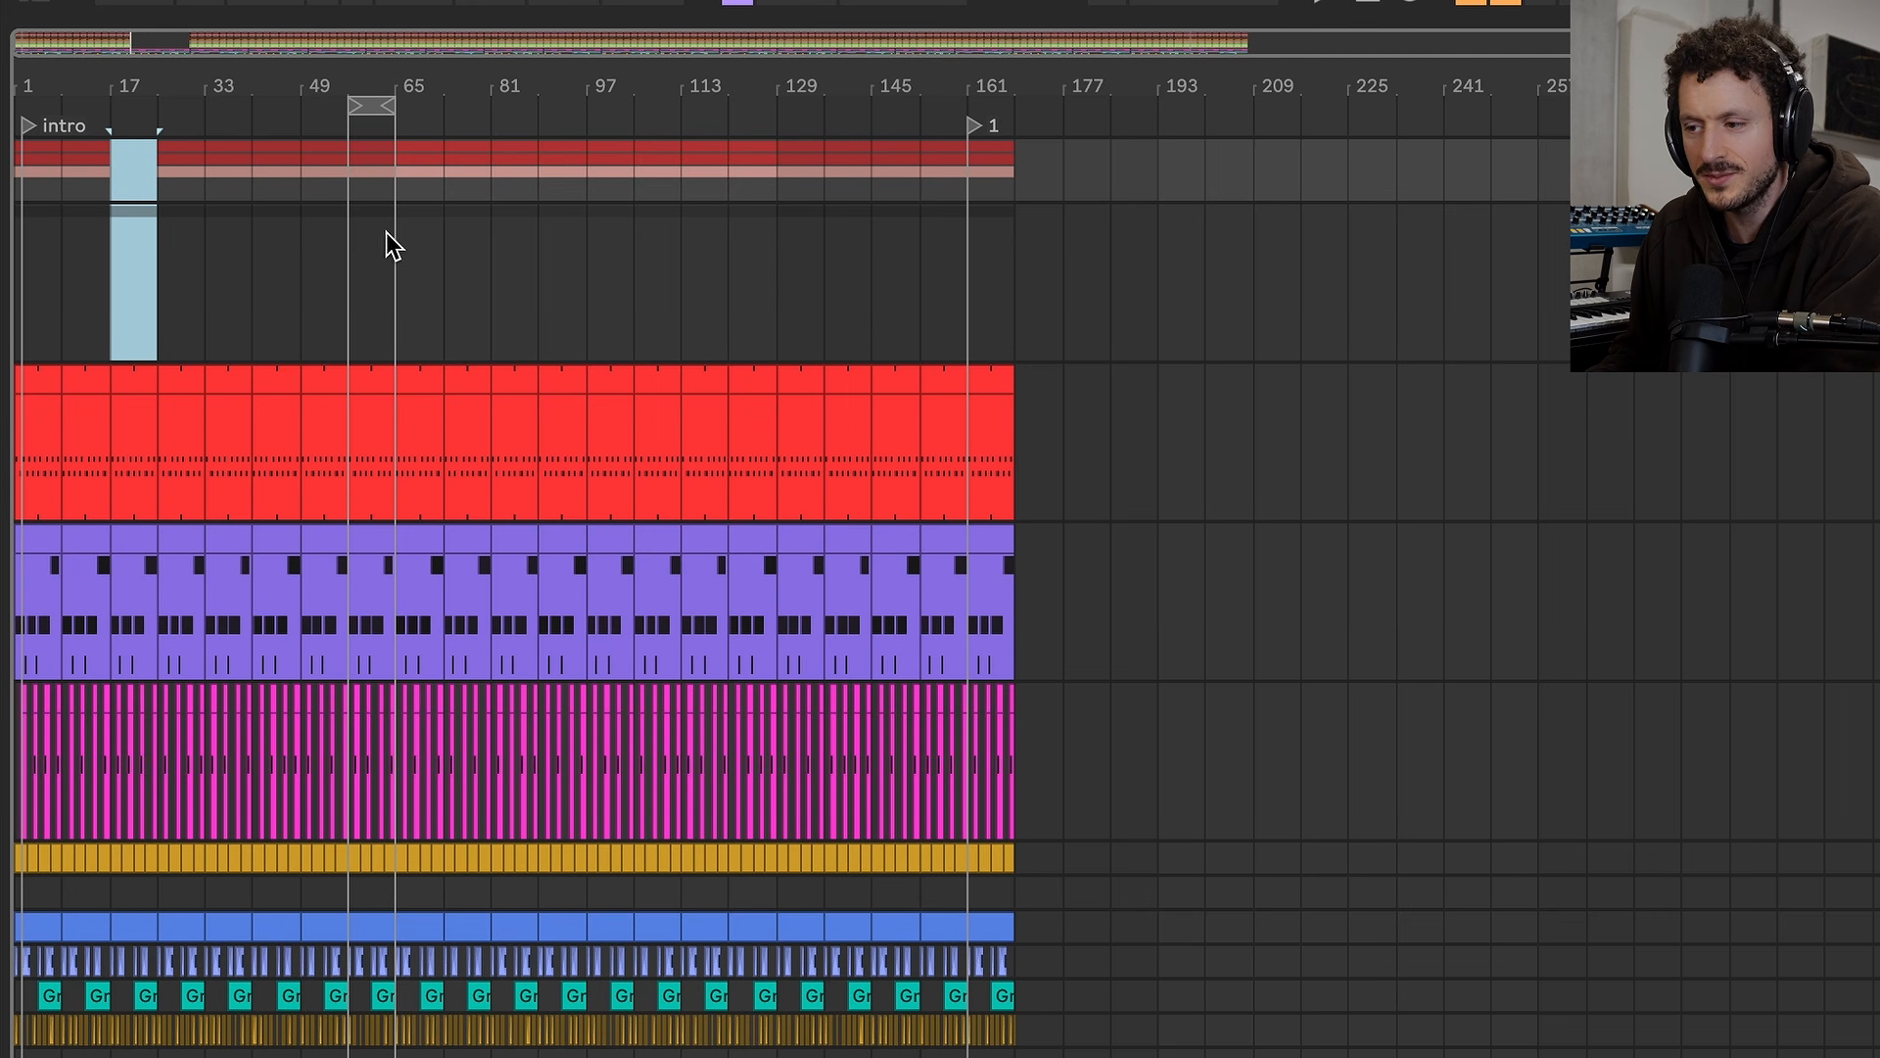
key("Delete")
left_click_drag(202, 215, 165, 169)
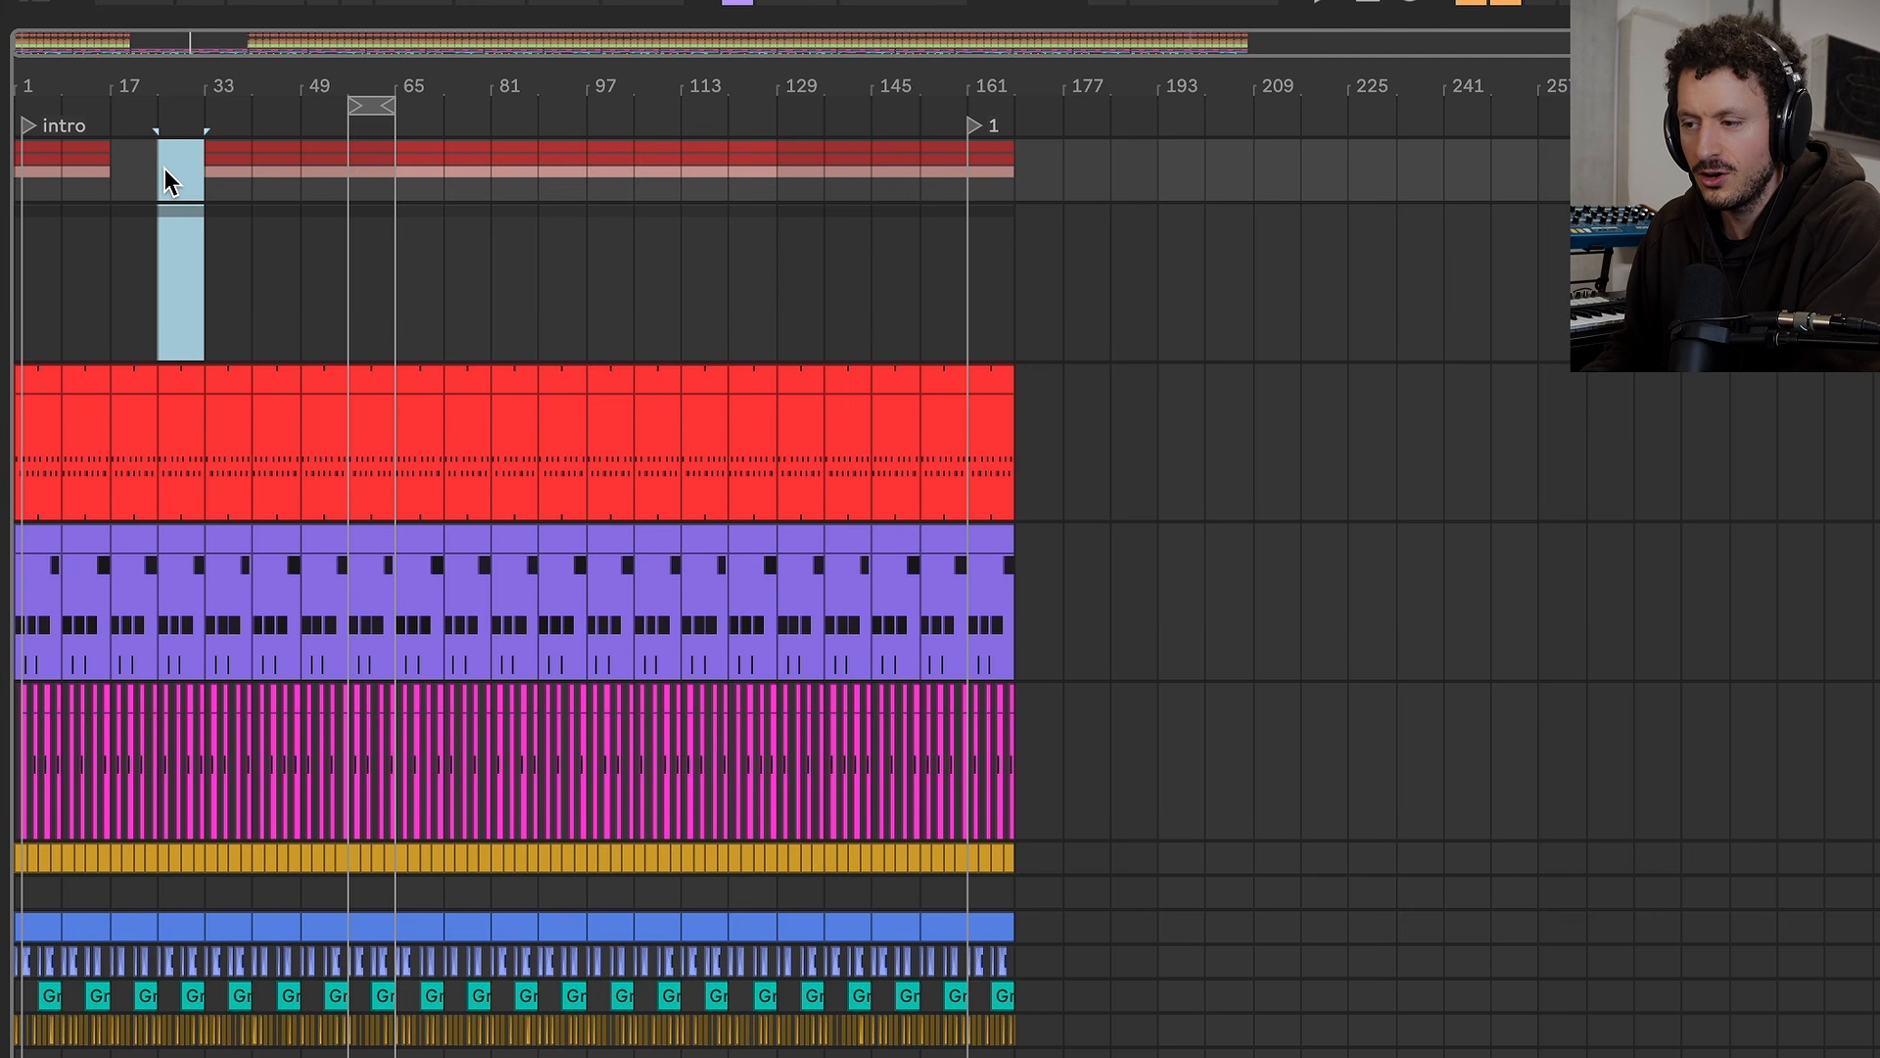
Add a locator named "drop" near bar 33, where the drums come back in
right_click(211, 118)
left_click(298, 216)
type("dro")
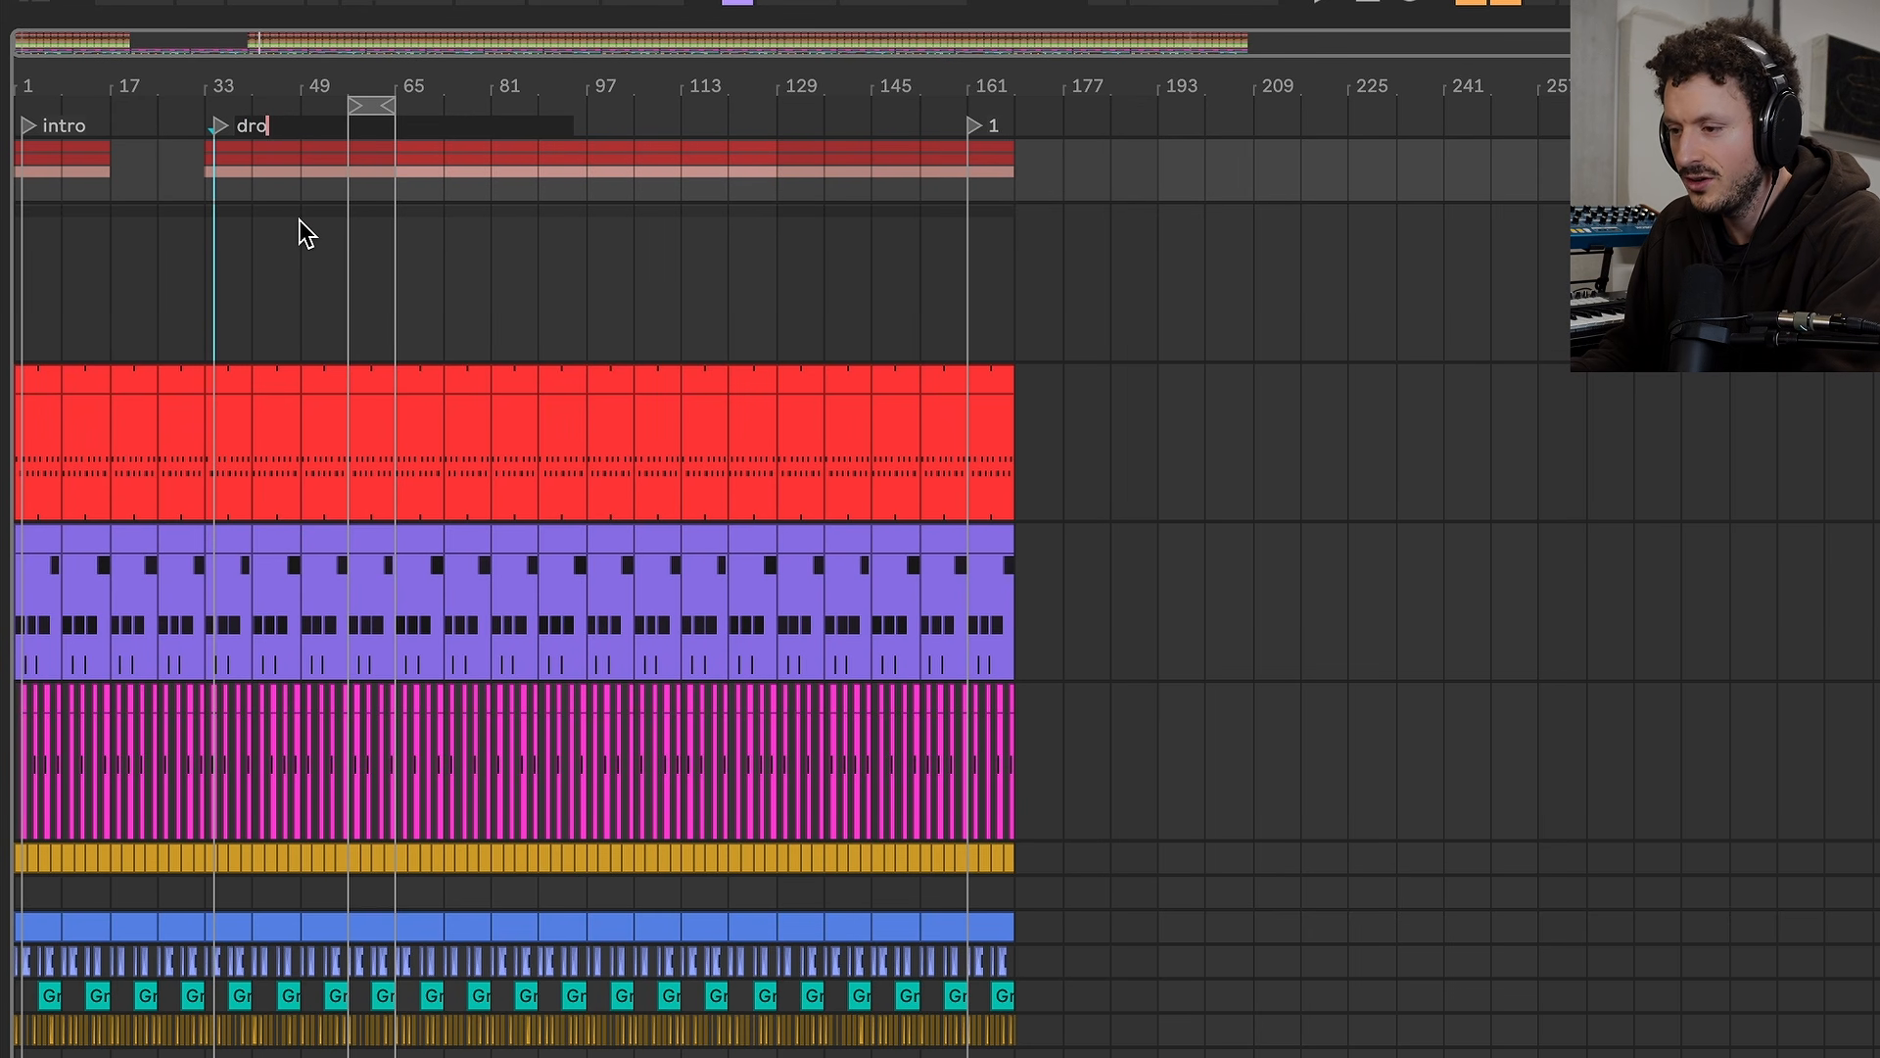
type("p")
key("Return")
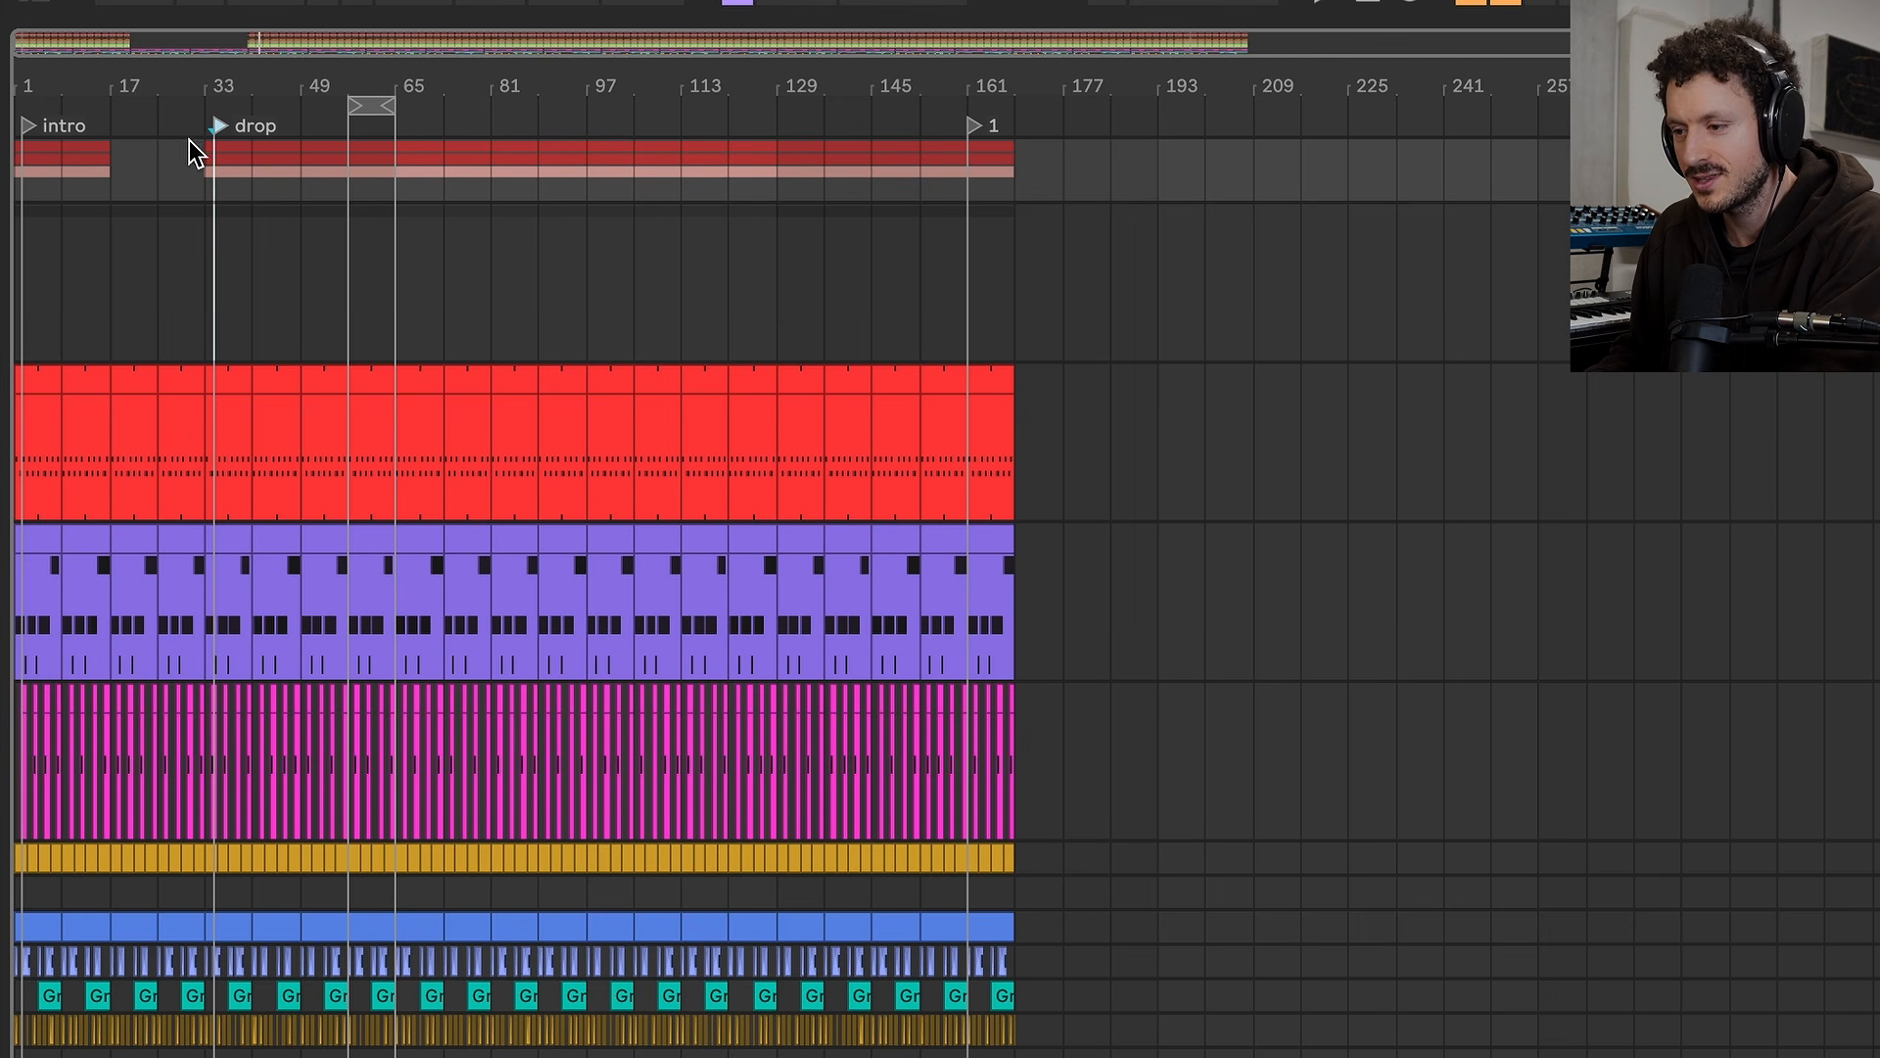
Delete the 1 Group clips from bar 73 to 89 and from bar 113 to 137
left_click_drag(419, 203, 494, 181)
key("Delete")
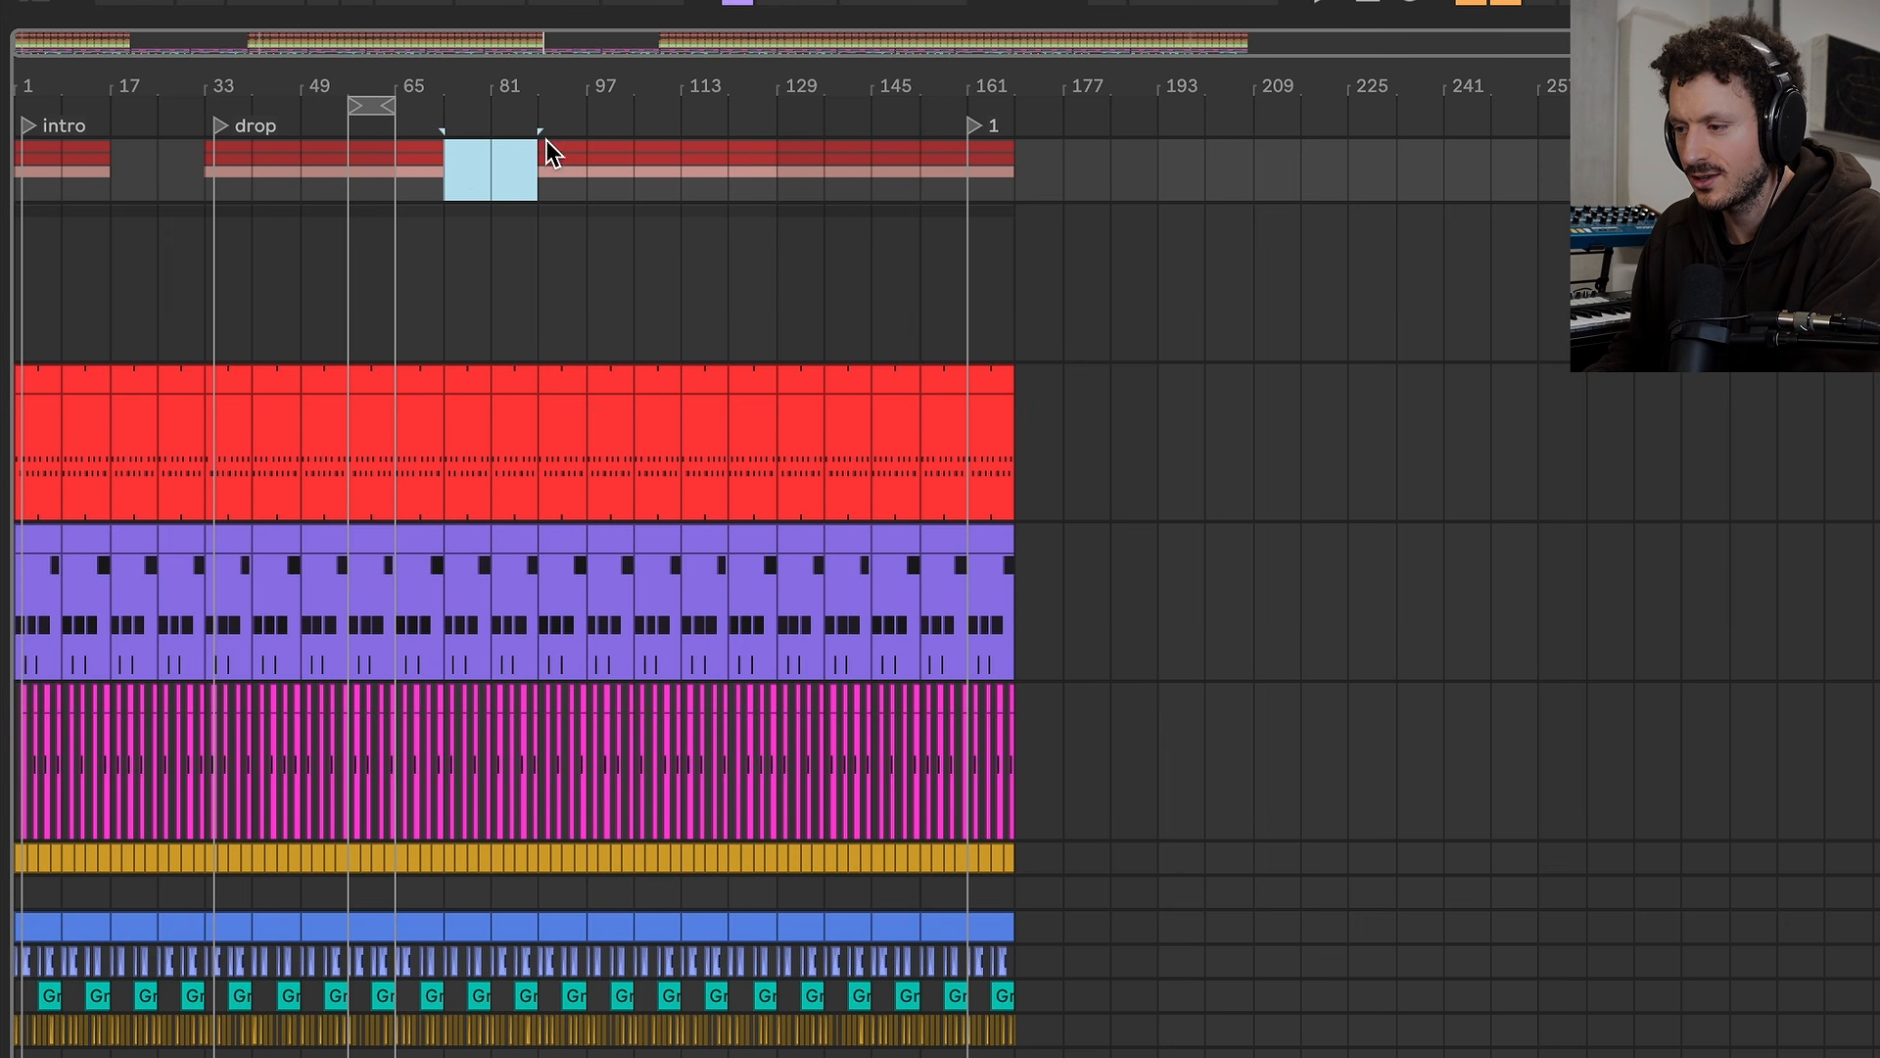
left_click(824, 186)
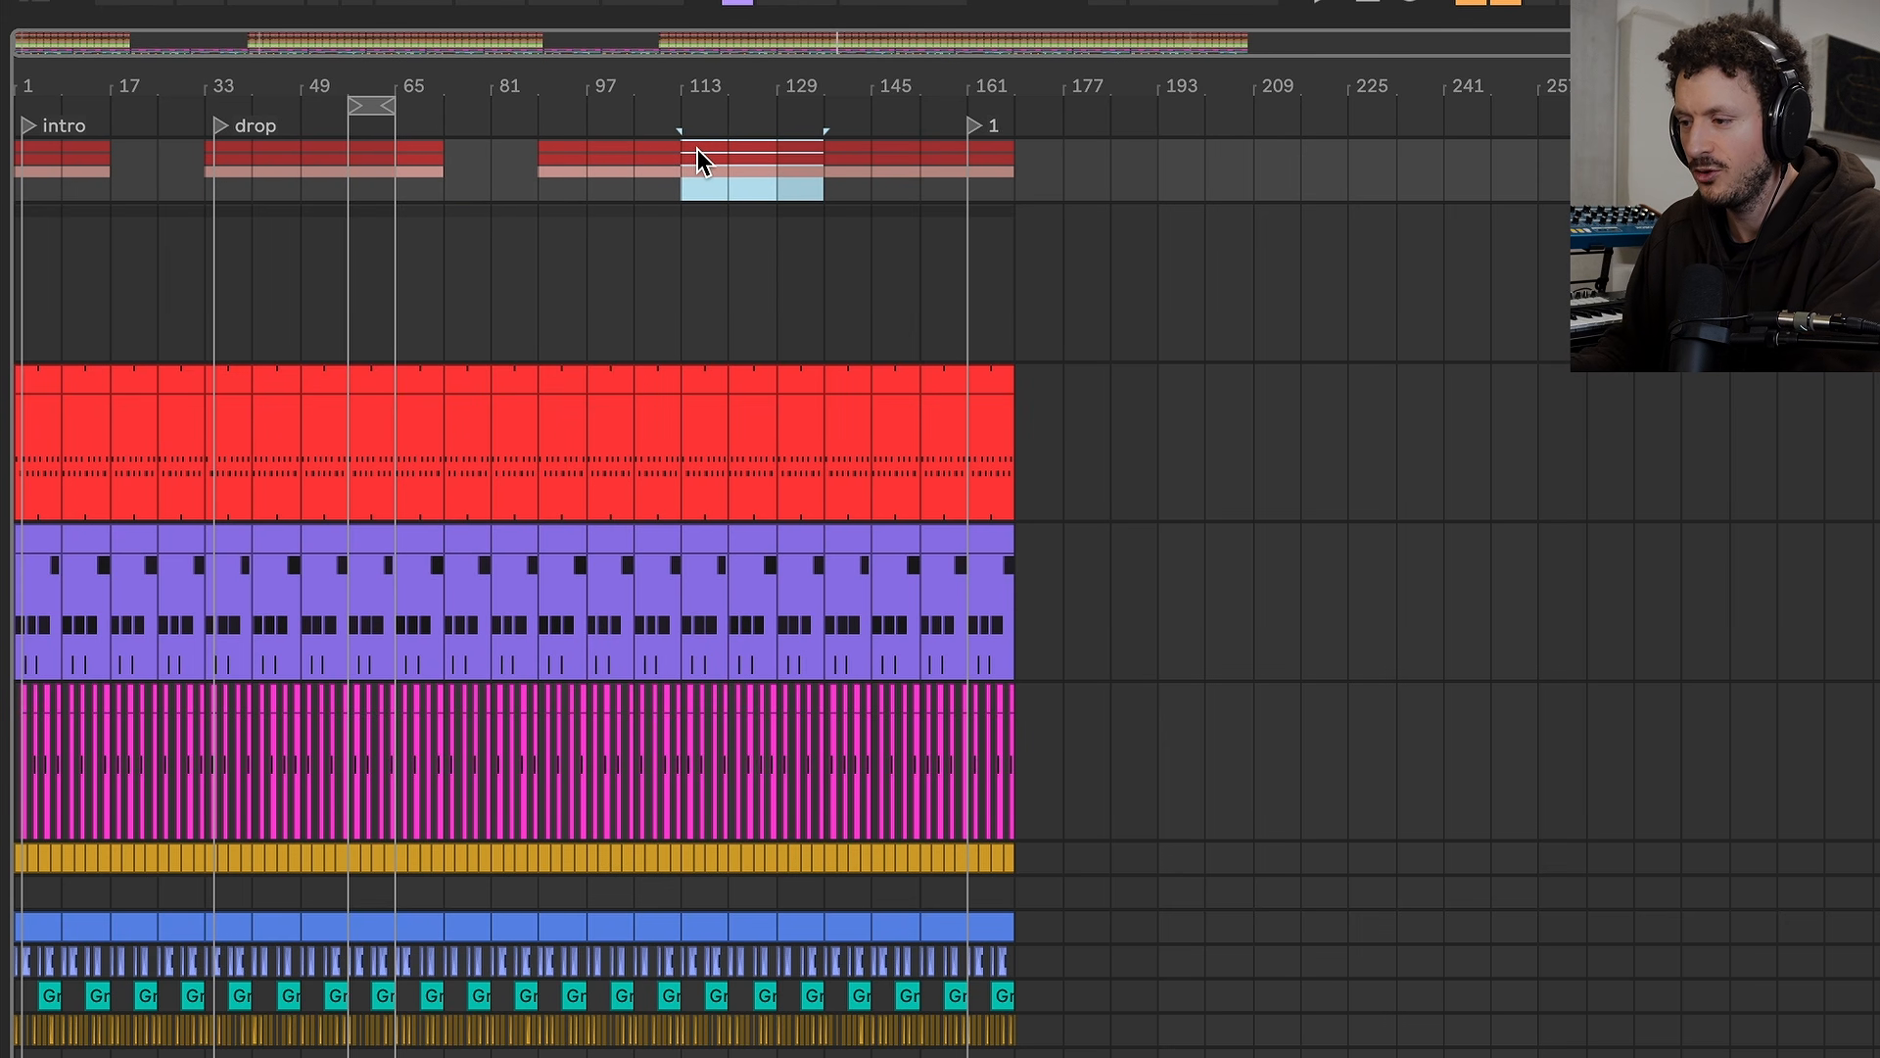
key("Delete")
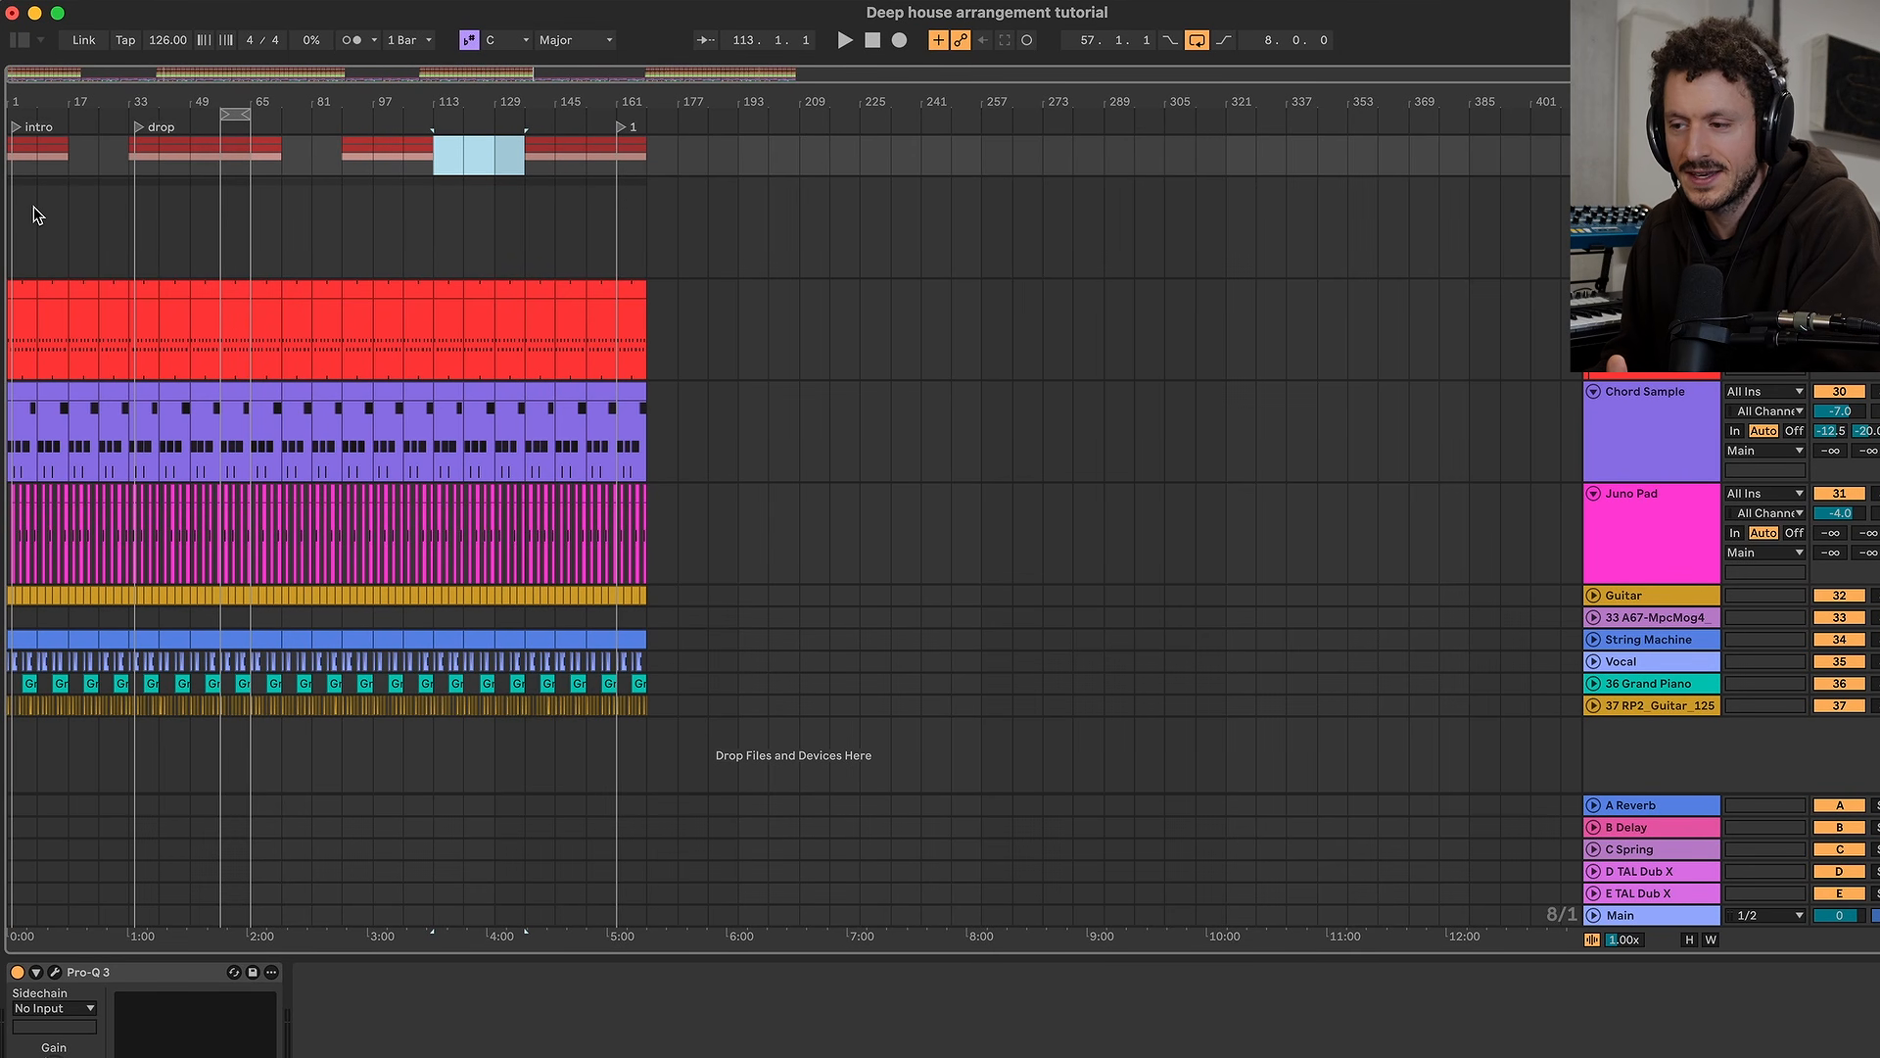
Solo and unfold the 1 Group drums, play the intro from bar 1, and look through the kick, clap and conga tracks
left_click(34, 207)
scroll(34, 207, "up", 5)
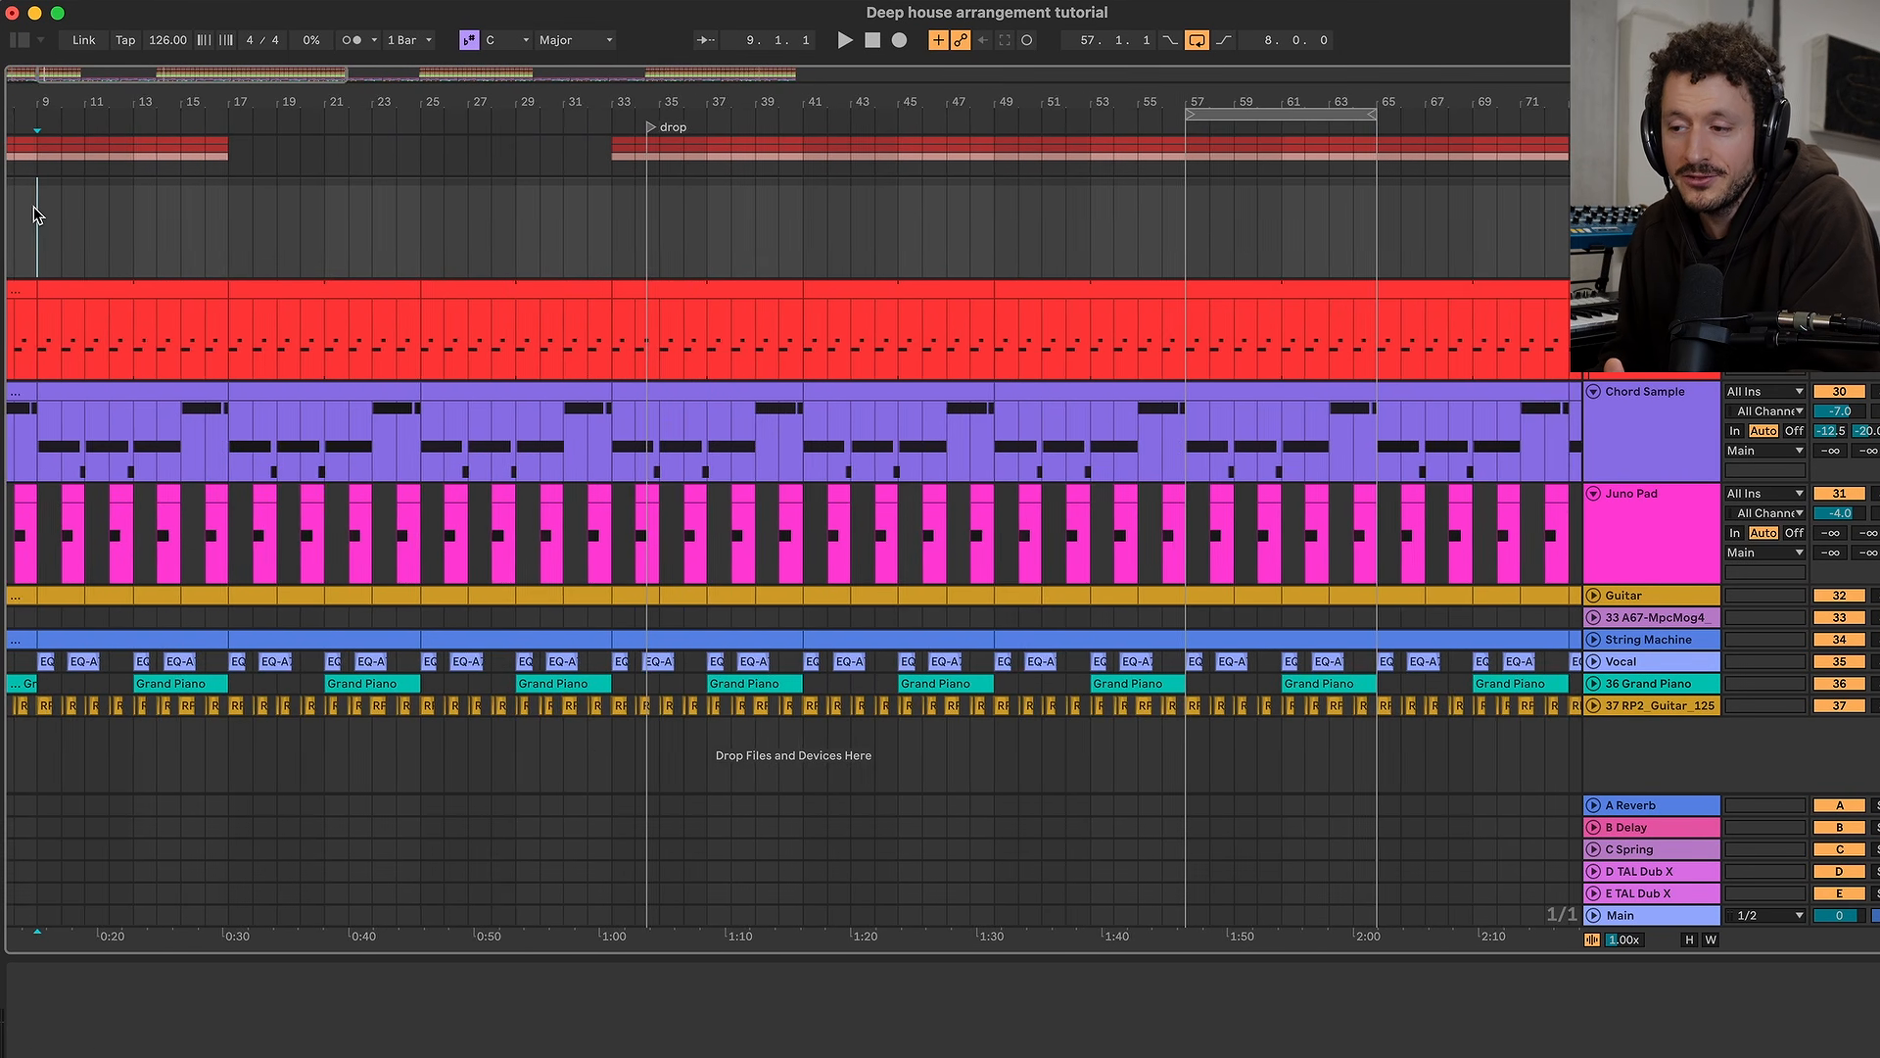
scroll(35, 208, "left", 3)
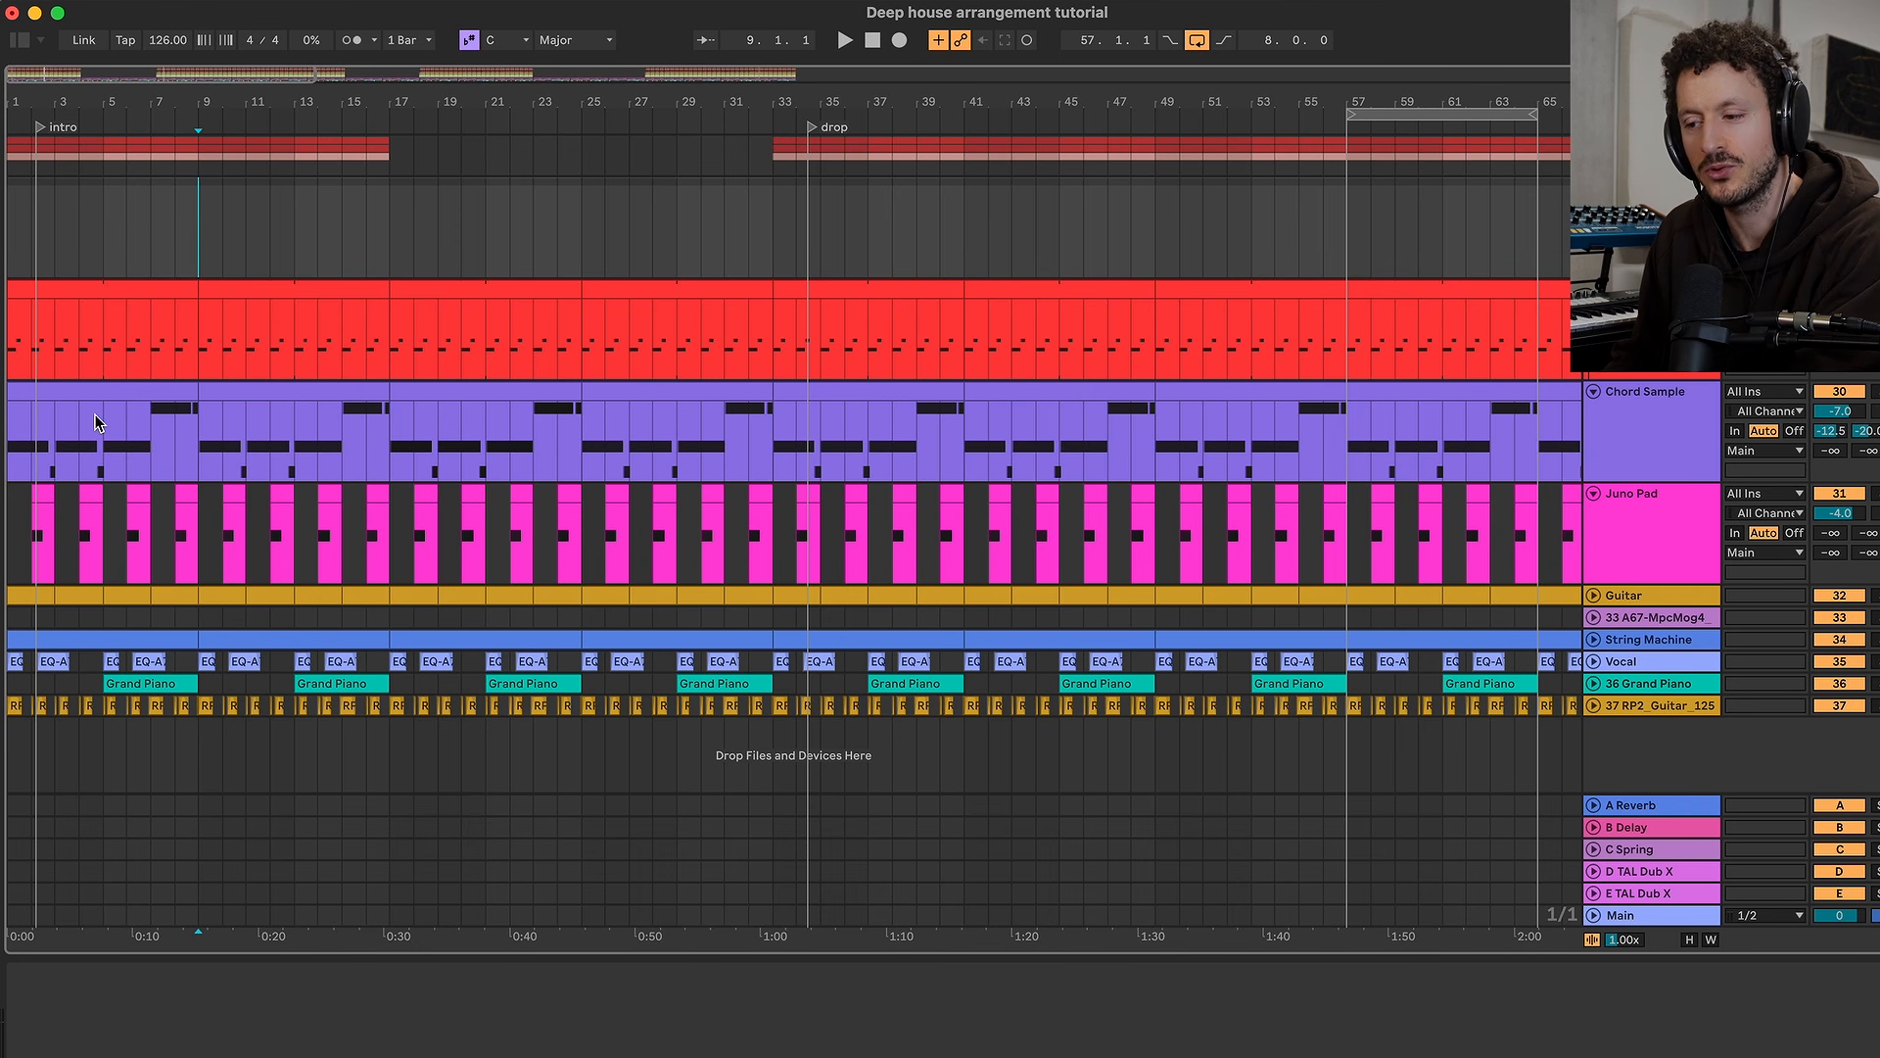
scroll(95, 422, "up", 5)
scroll(95, 423, "left", 4)
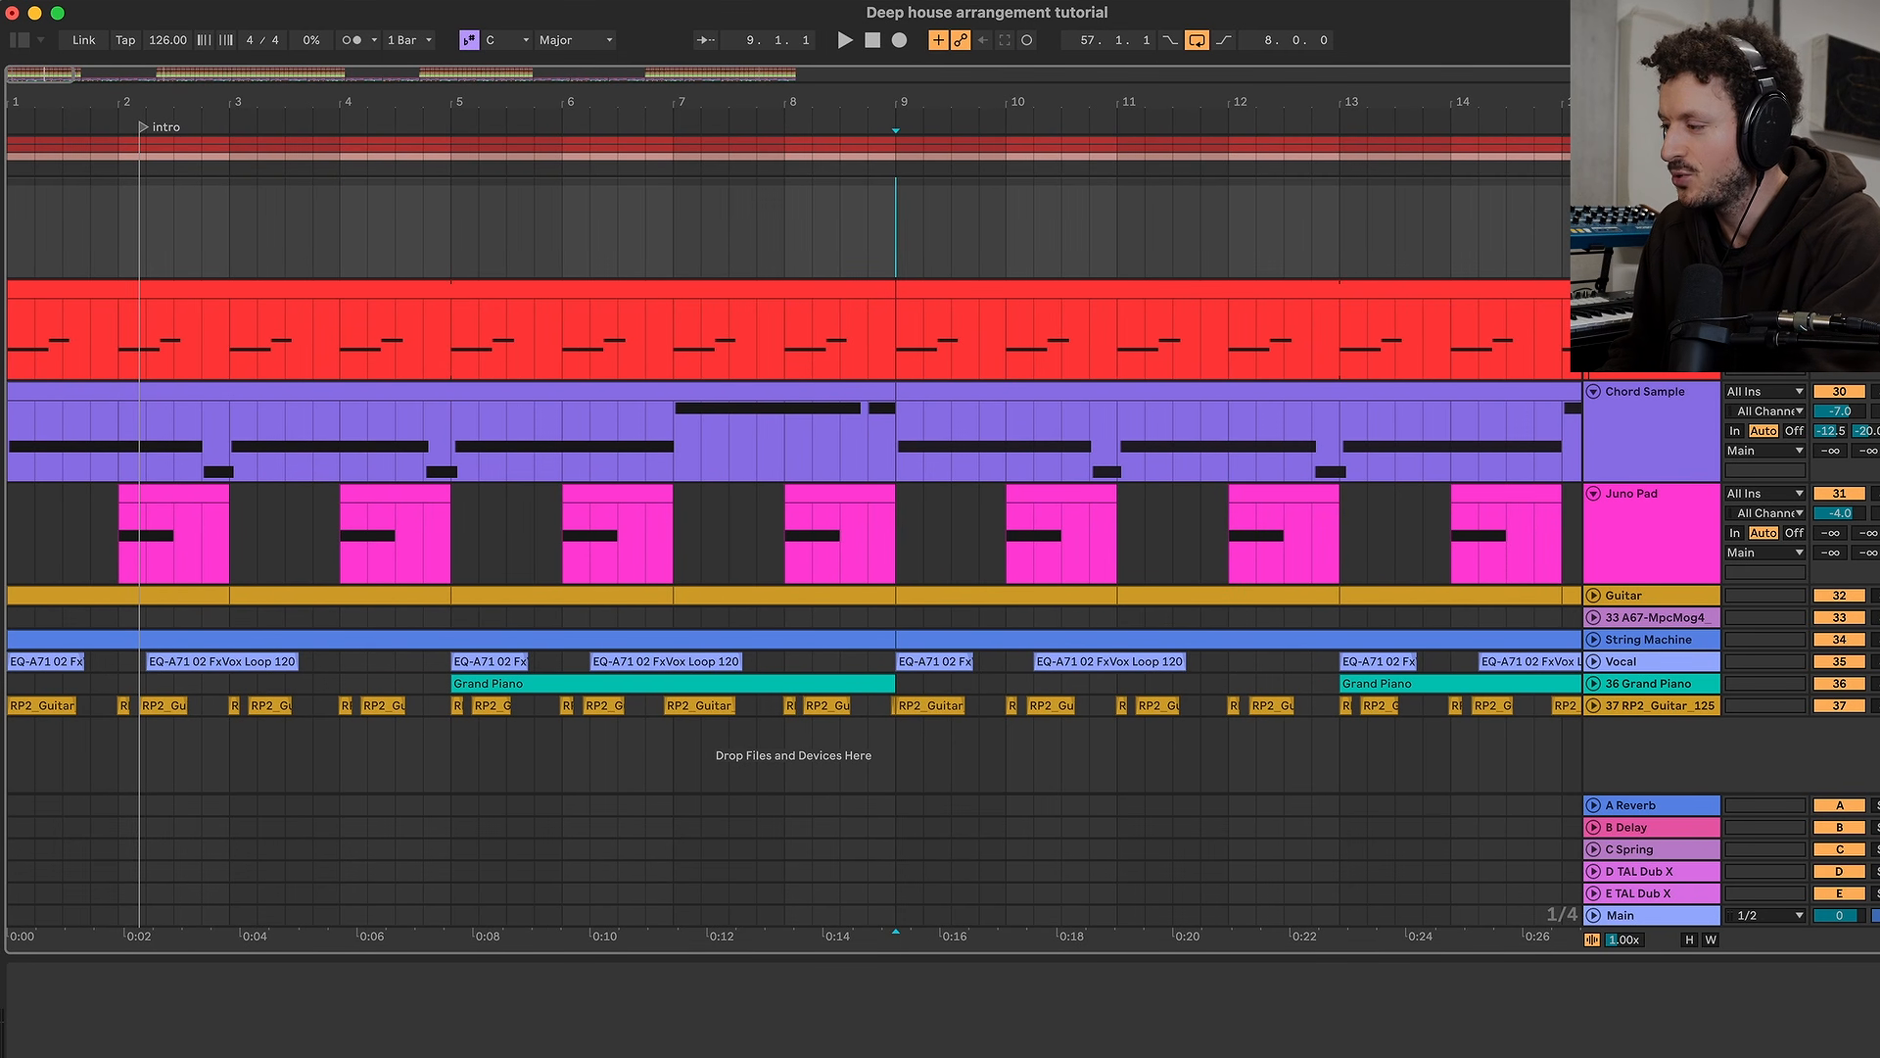
left_click(1876, 145)
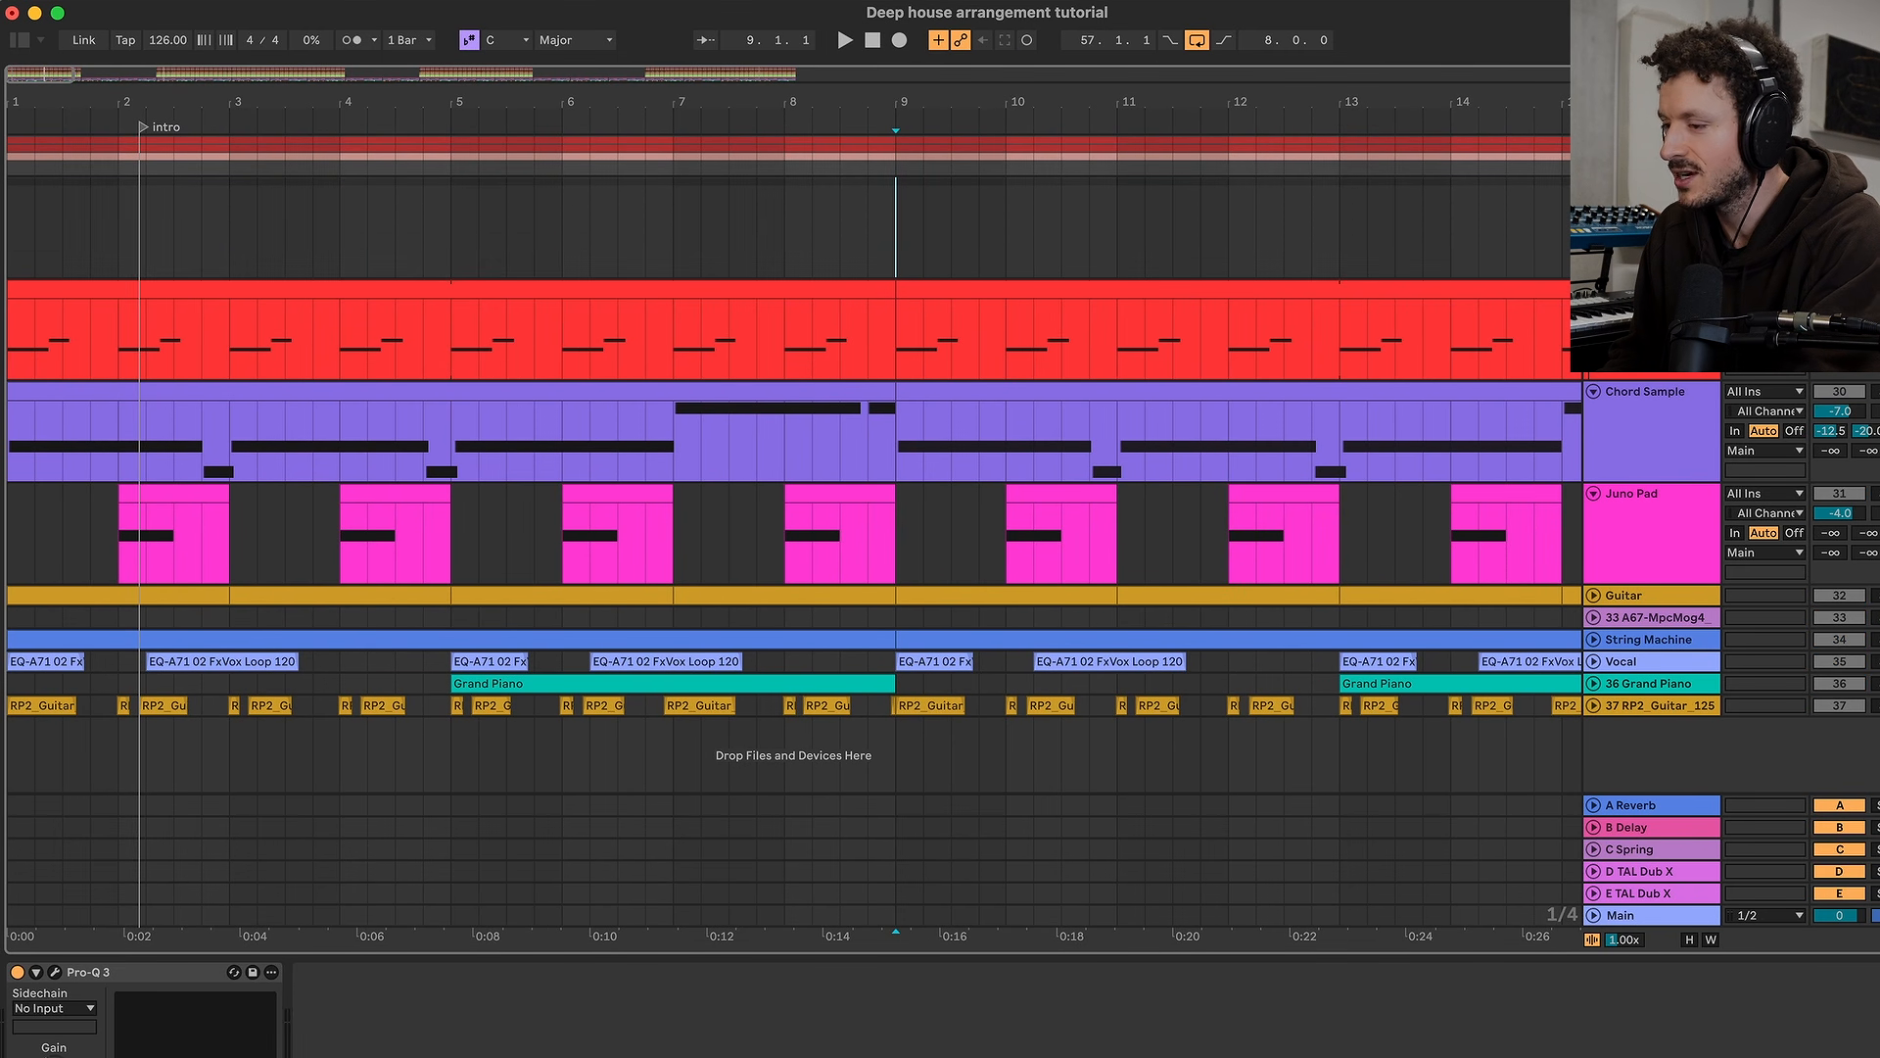
left_click(1593, 145)
key("space")
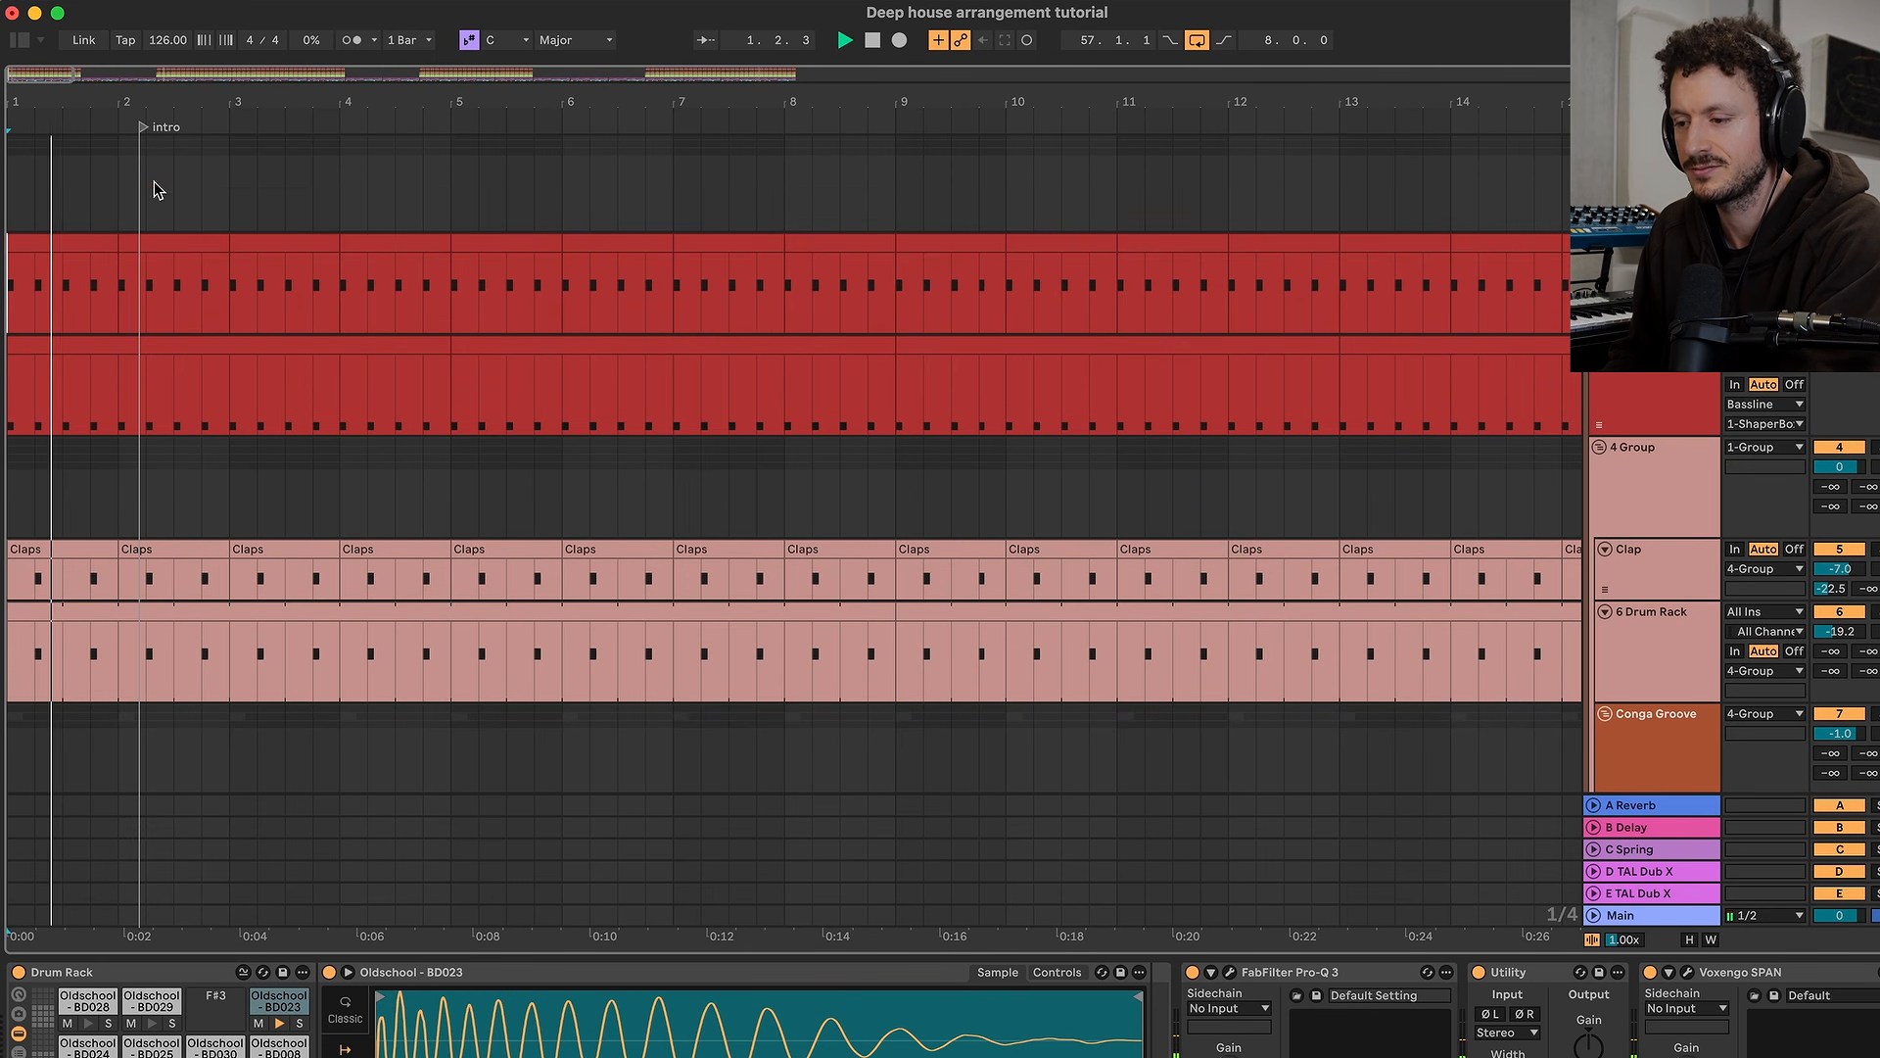
scroll(216, 389, "down", 1)
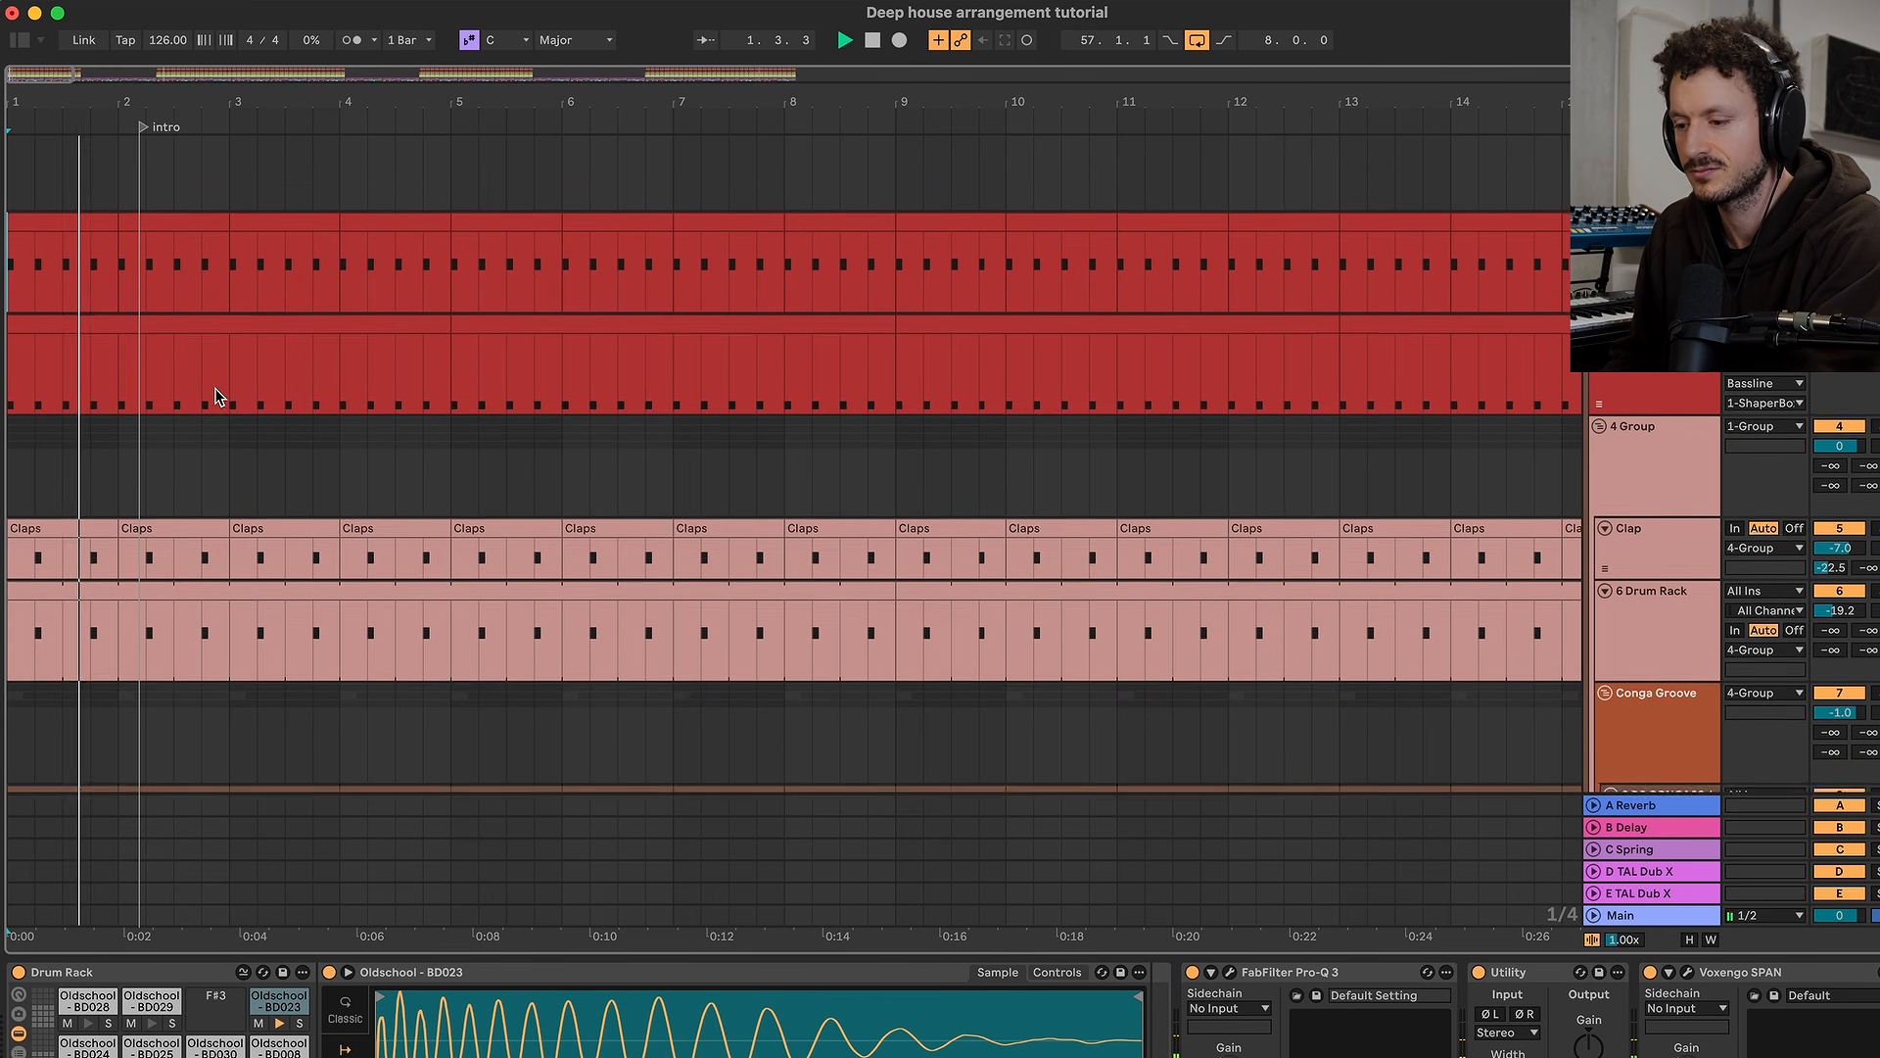
scroll(215, 396, "down", 3)
scroll(216, 396, "down", 2)
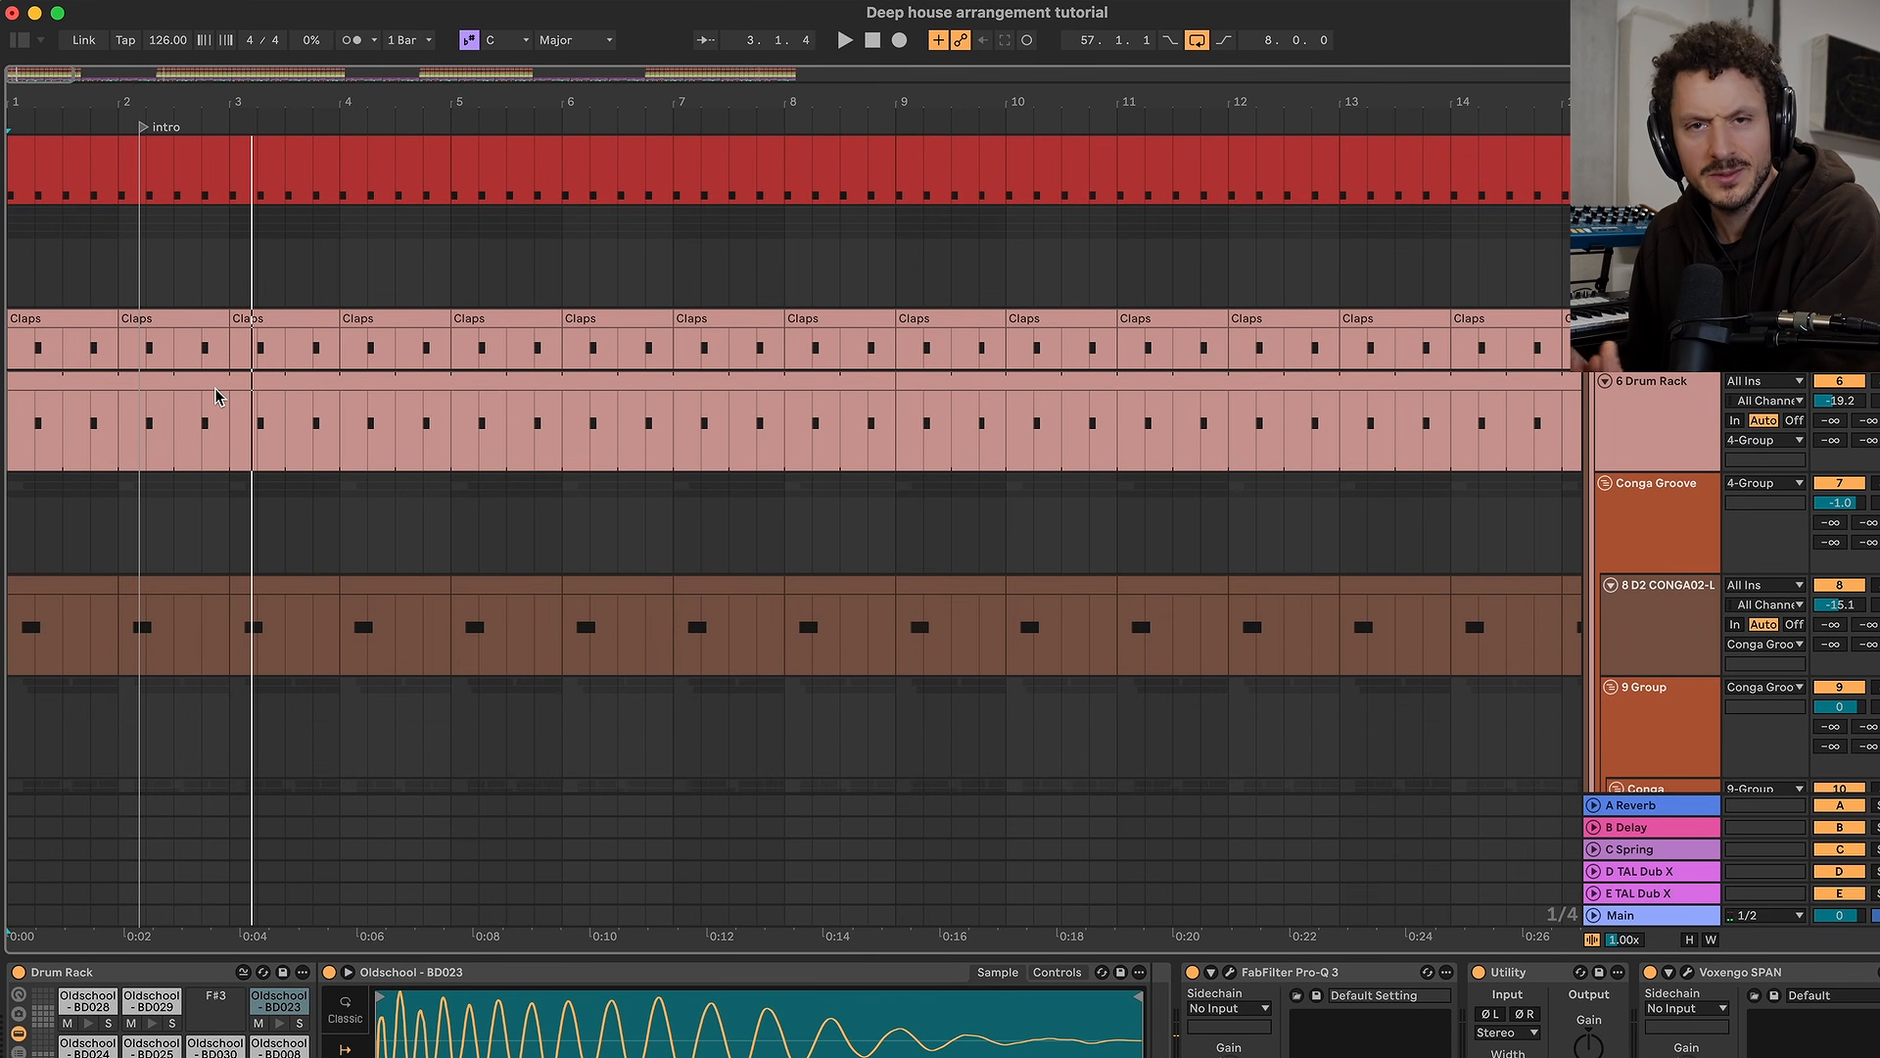
Delete the 15 Group clips on the tracks from Add PQ down to CH Steady between bar 1 and bar 3
scroll(1019, 631, "down", 10)
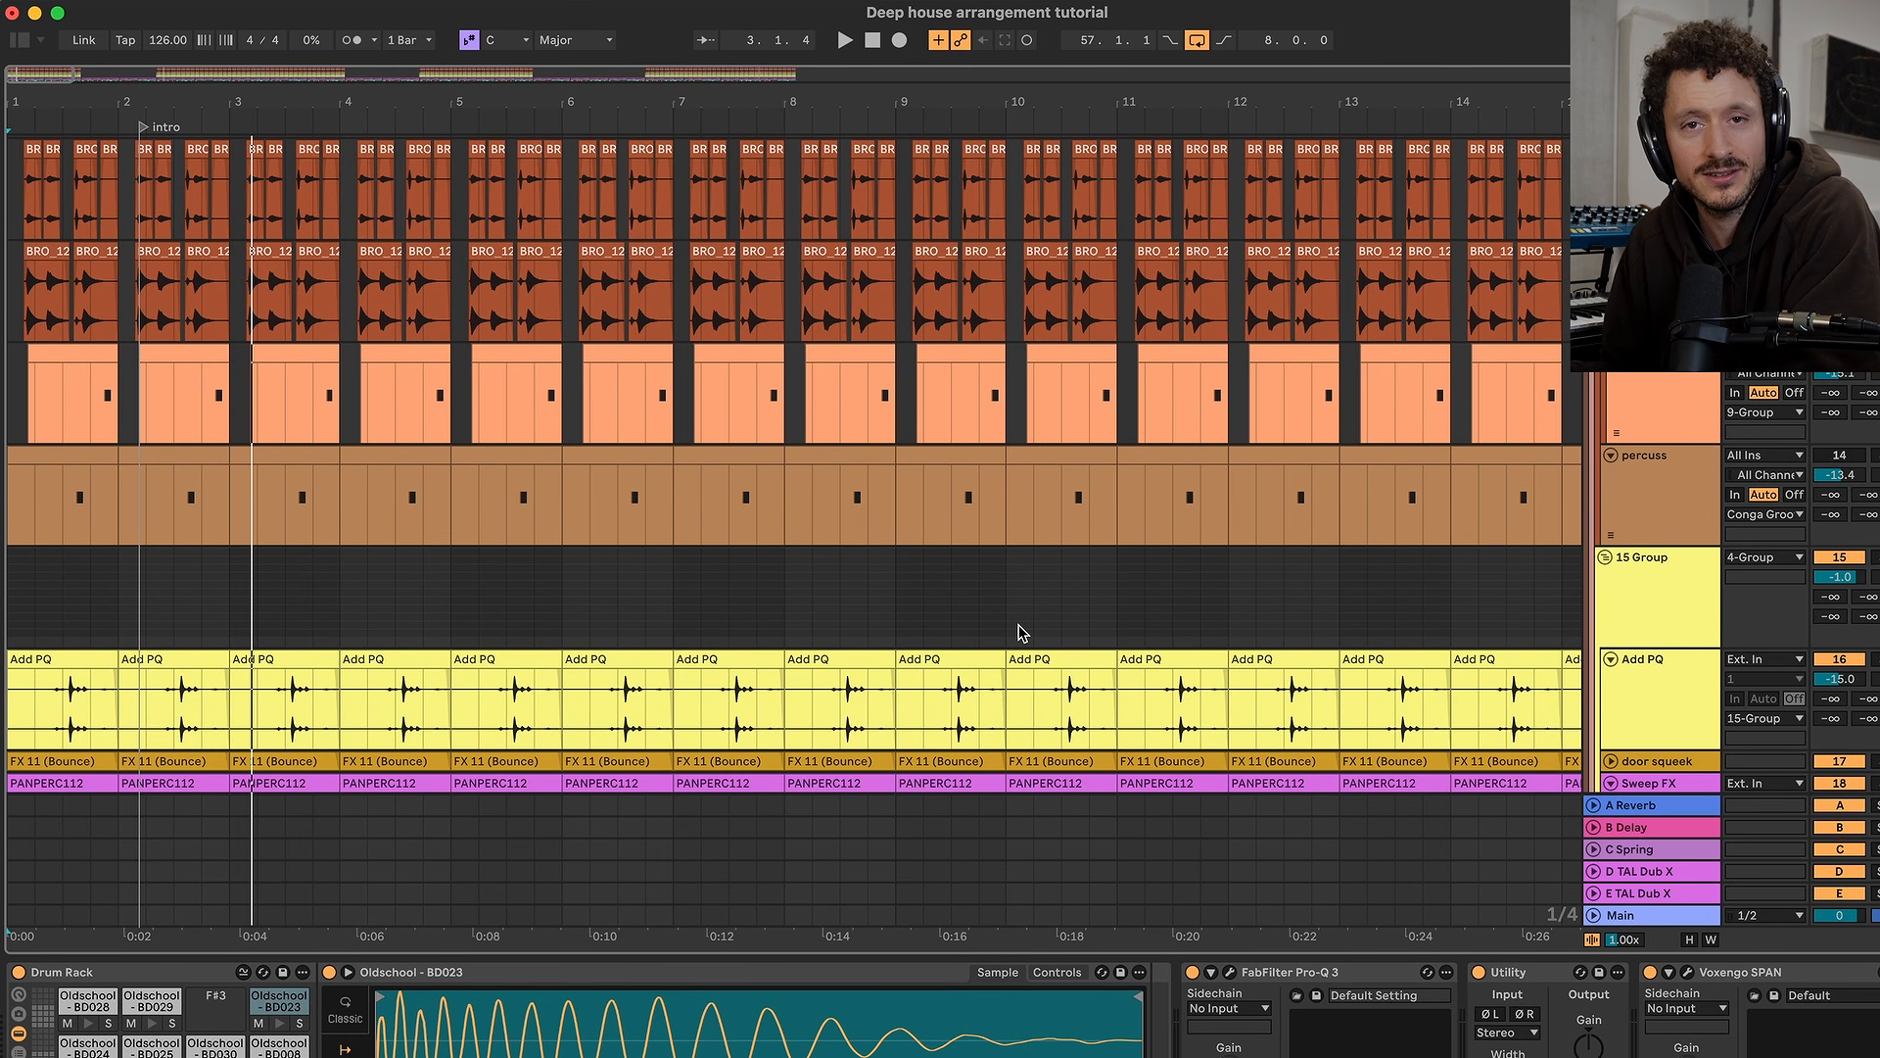
scroll(1019, 631, "down", 5)
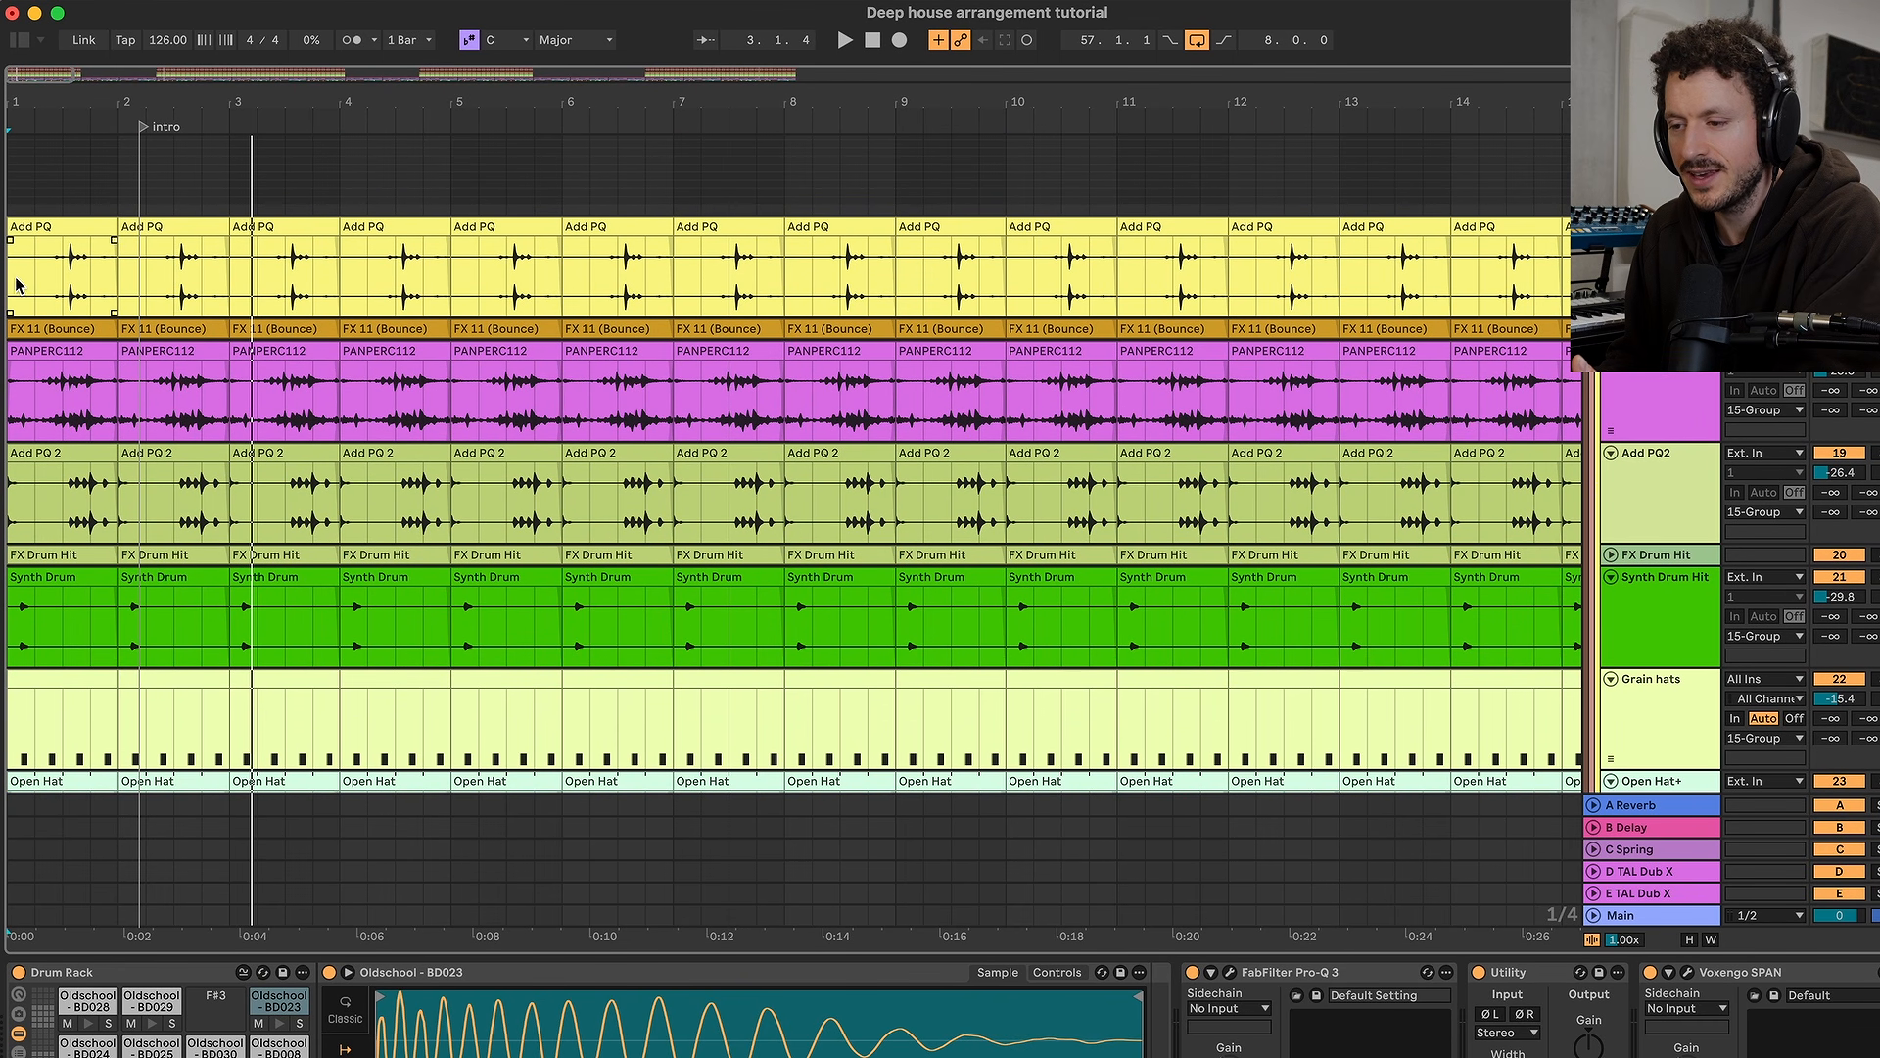
left_click_drag(16, 284, 226, 769)
key("Delete")
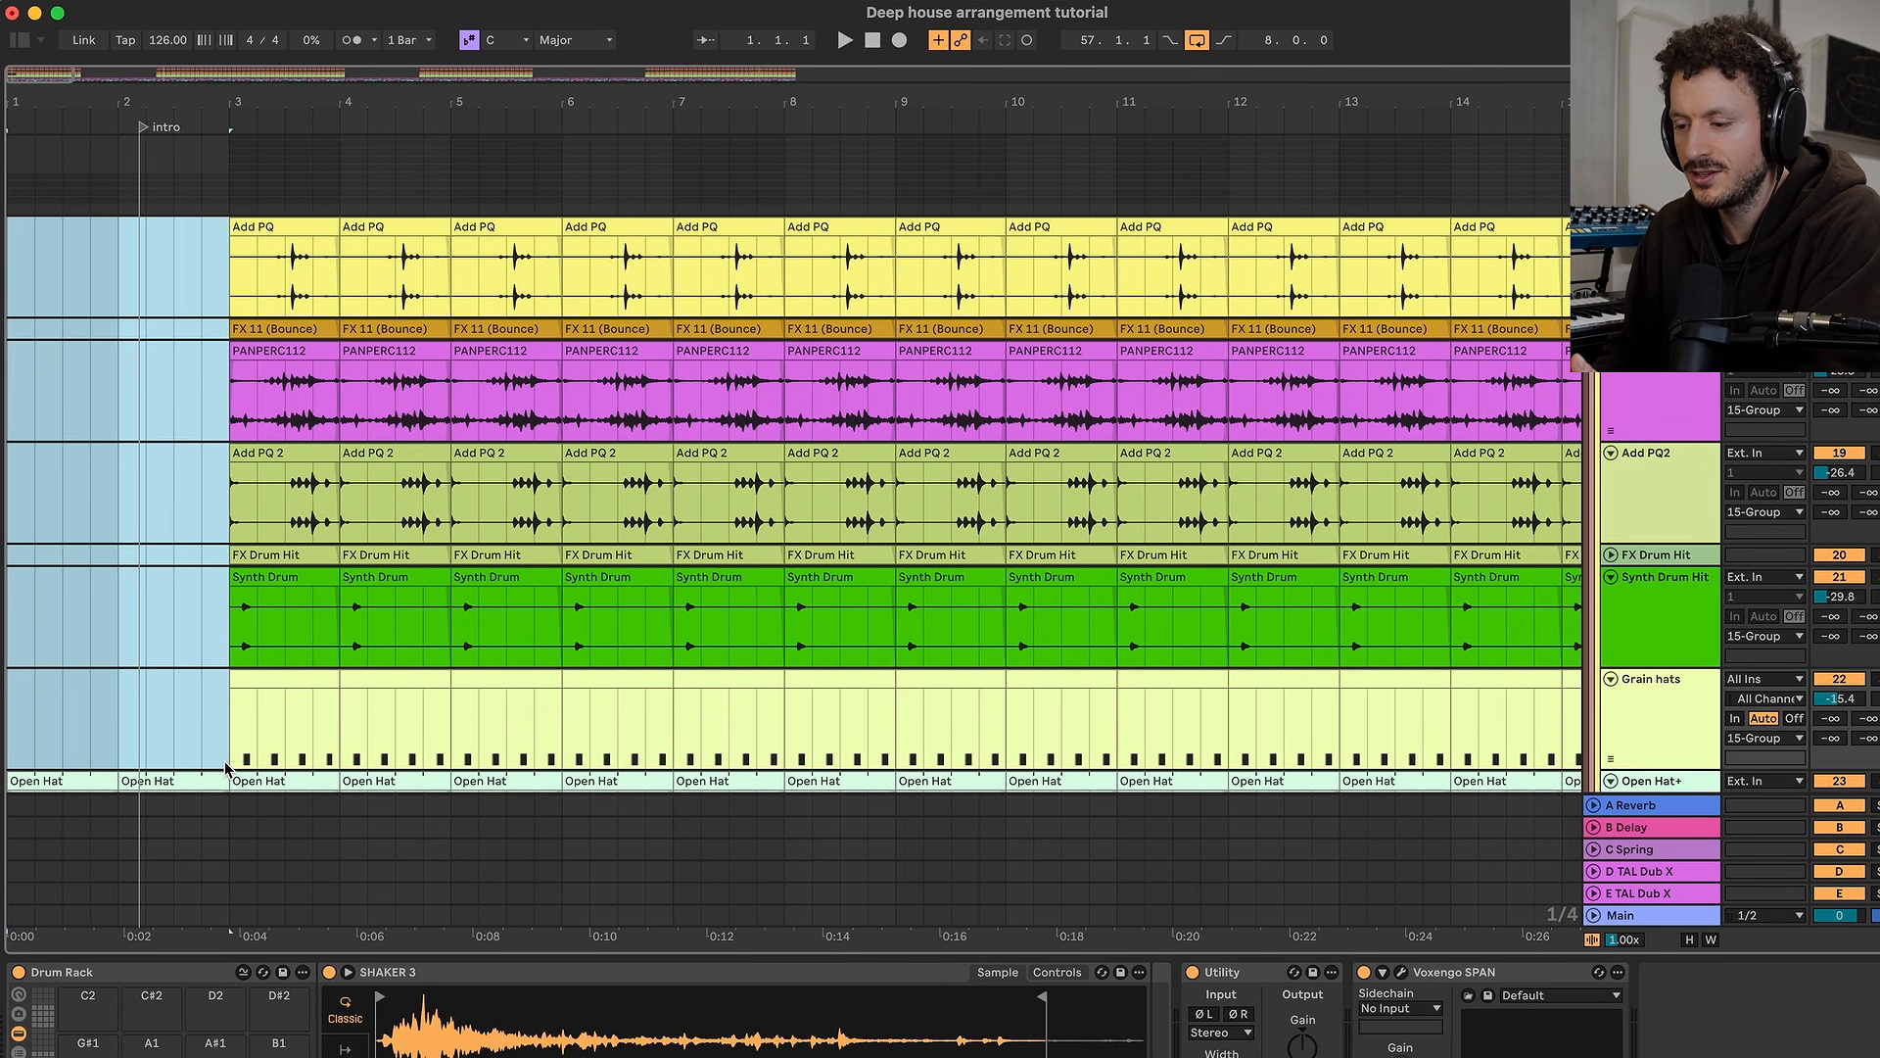
scroll(225, 769, "down", 6)
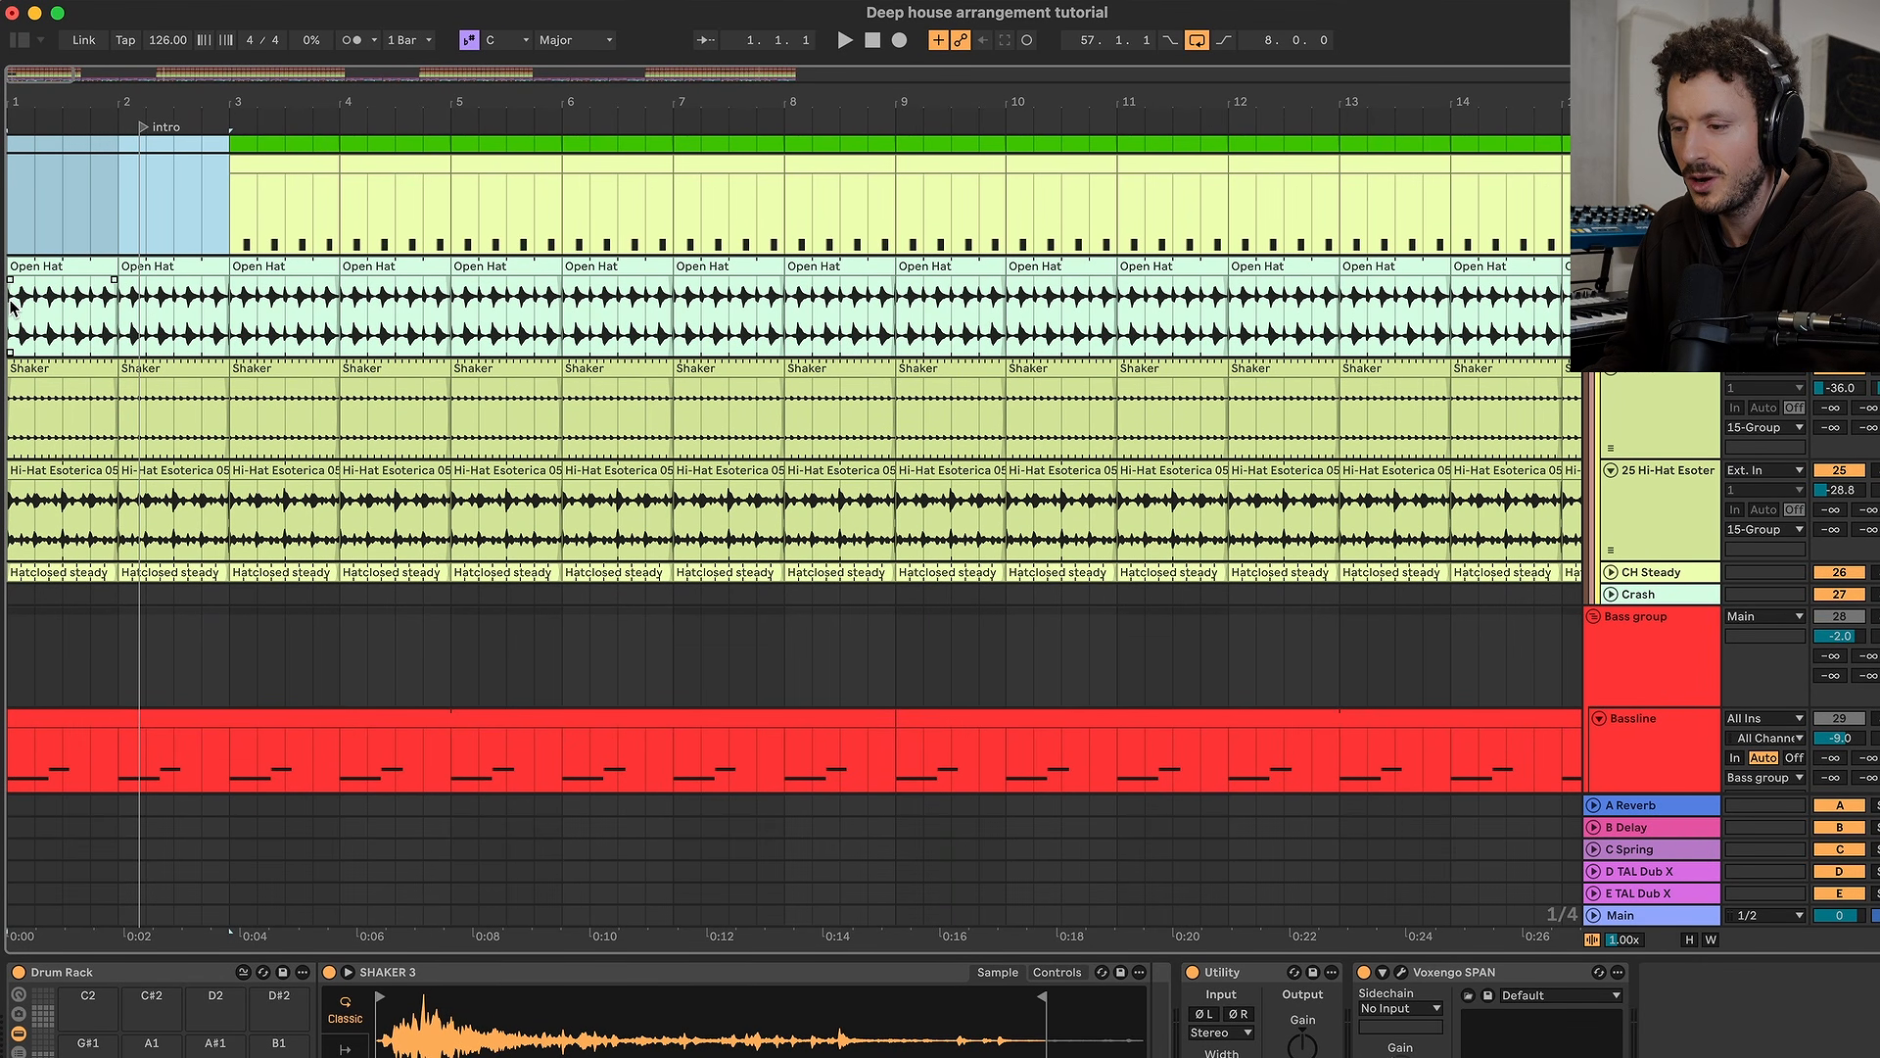
left_click_drag(12, 306, 227, 576)
key("Delete")
scroll(226, 577, "down", 2)
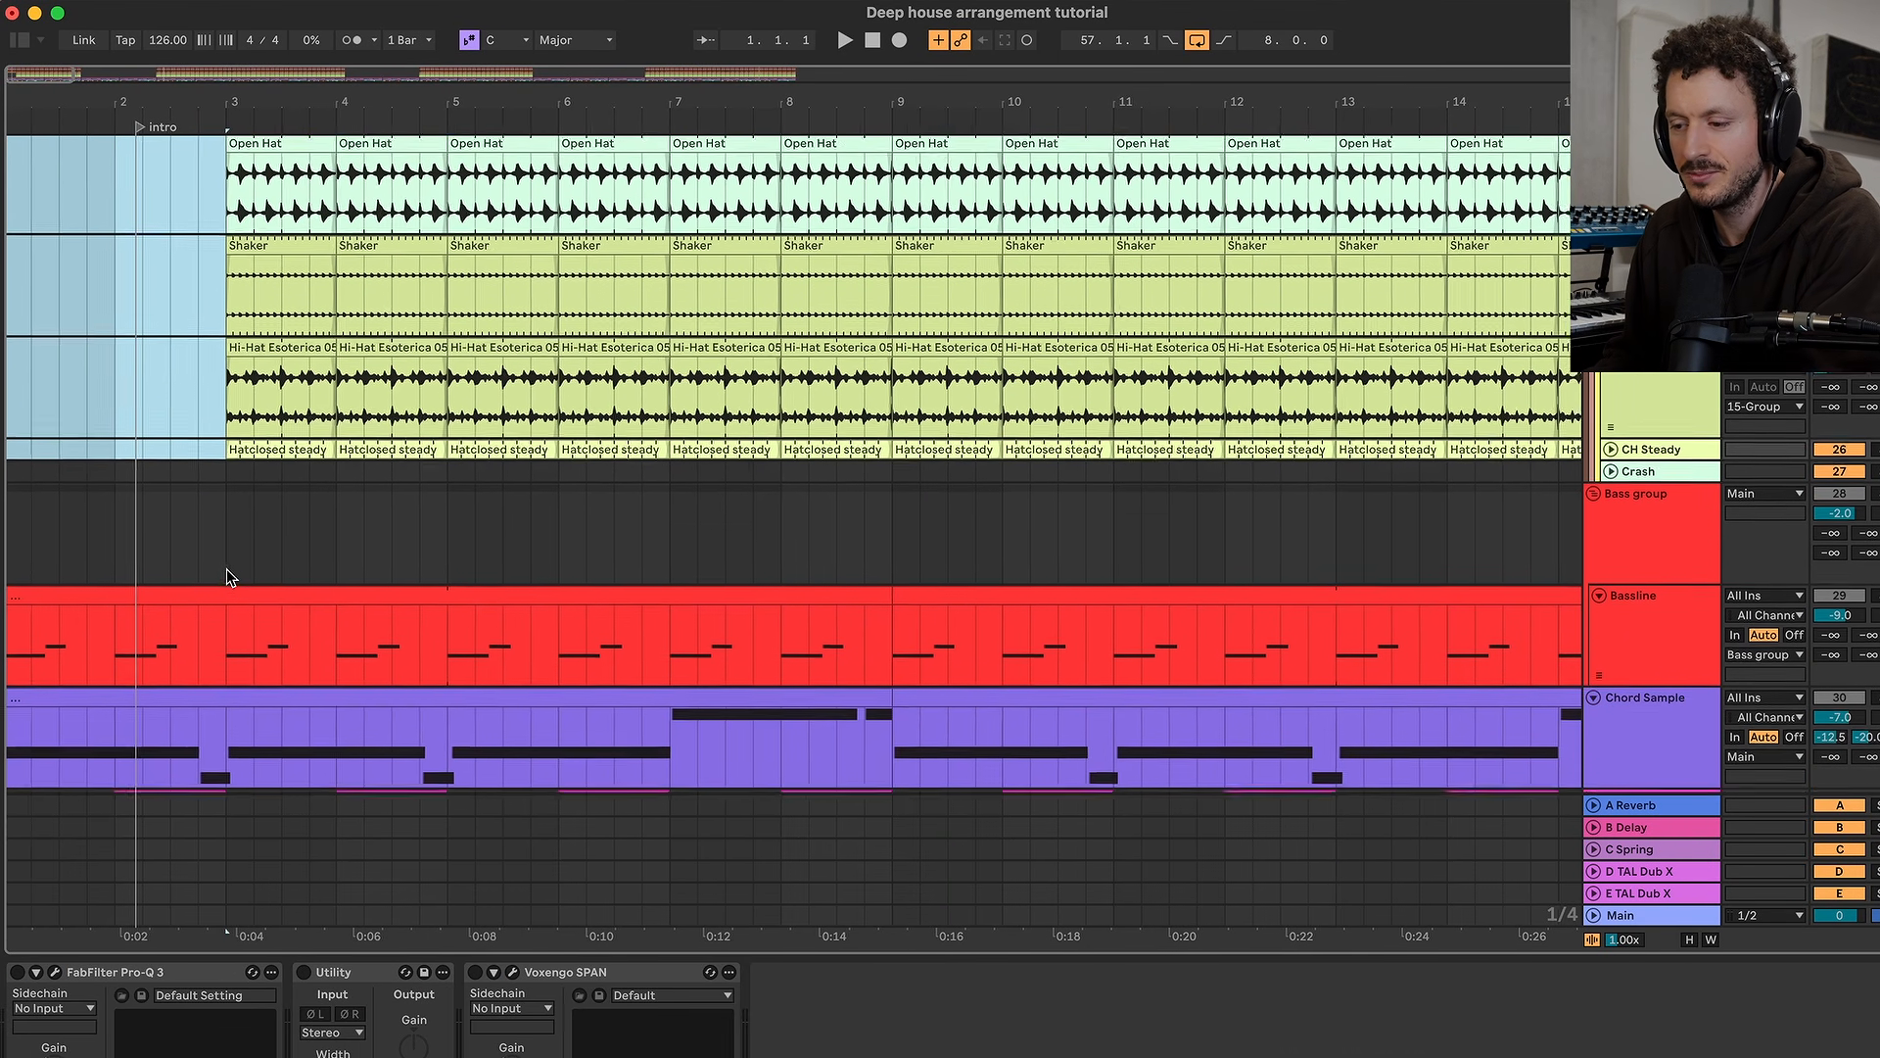
Play the intro and delete the Clap and 6 Drum Rack clips in bar 1
scroll(227, 576, "up", 6)
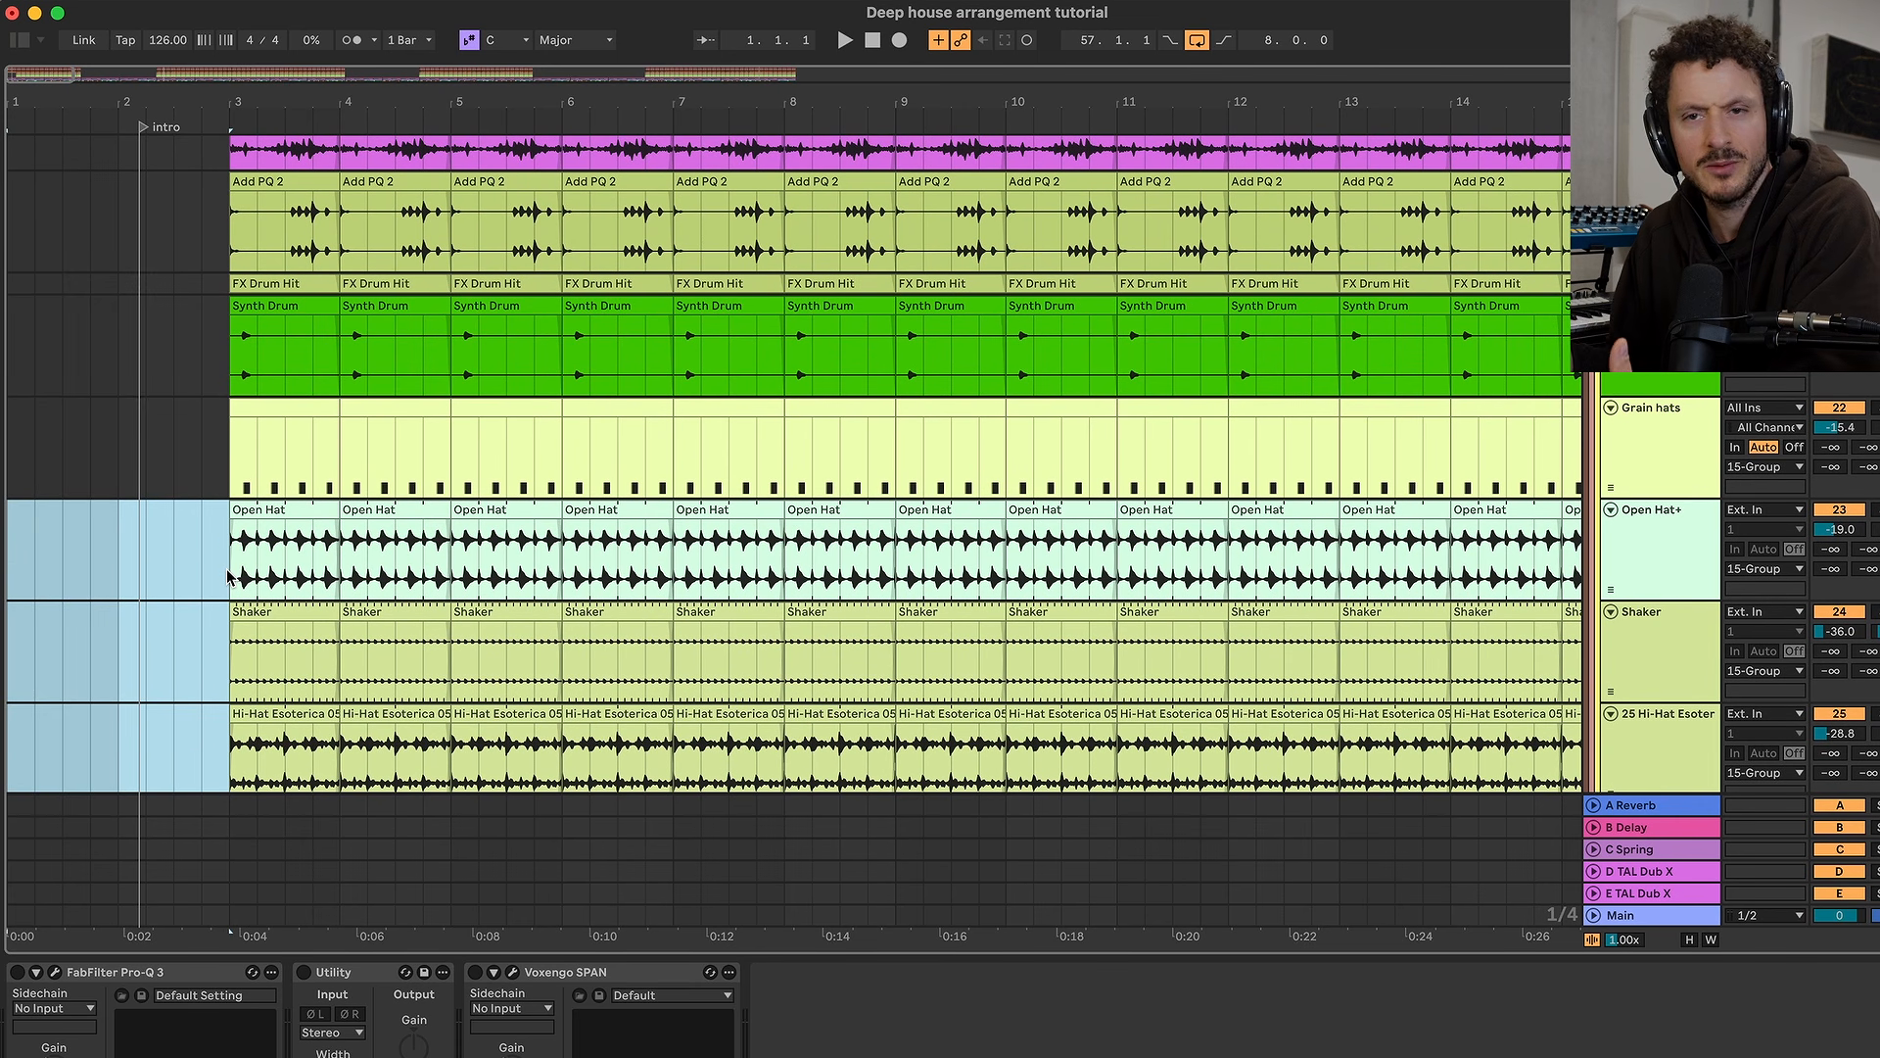
scroll(227, 576, "up", 5)
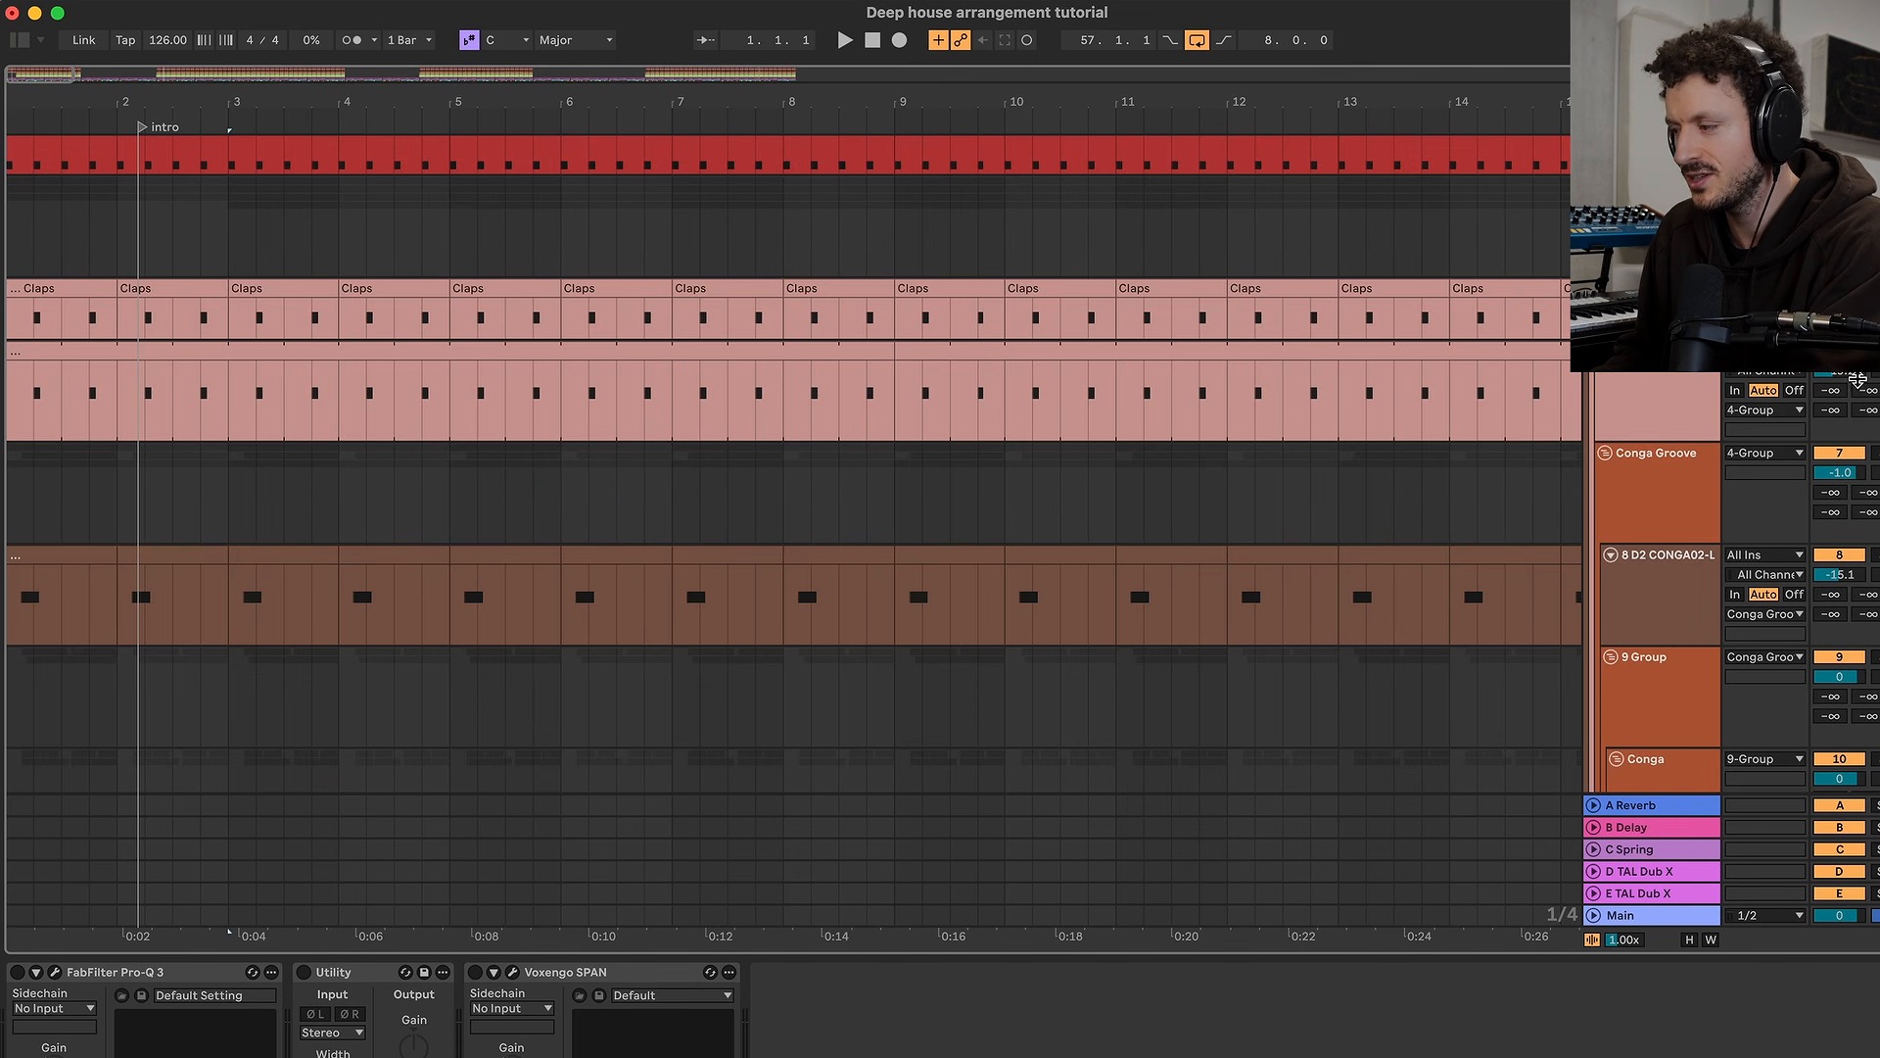
scroll(228, 575, "up", 3)
key("space")
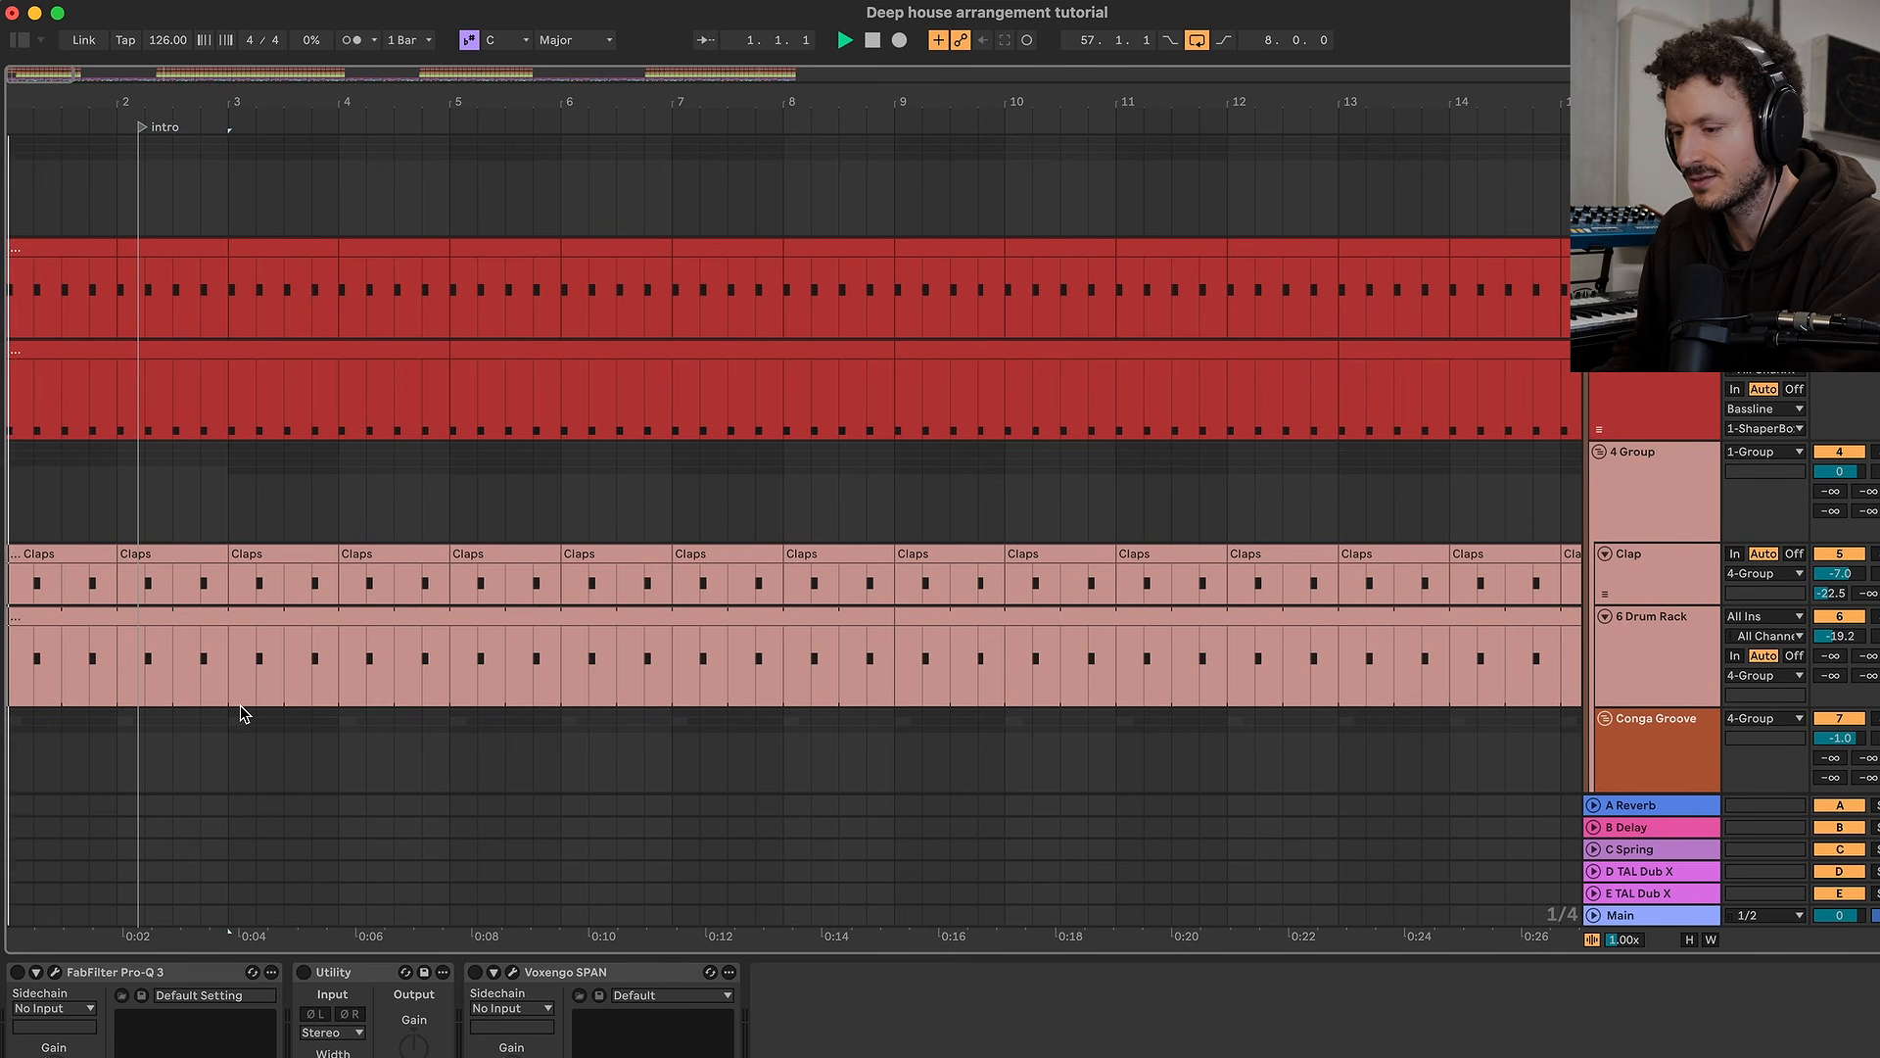
left_click_drag(117, 666, 10, 582)
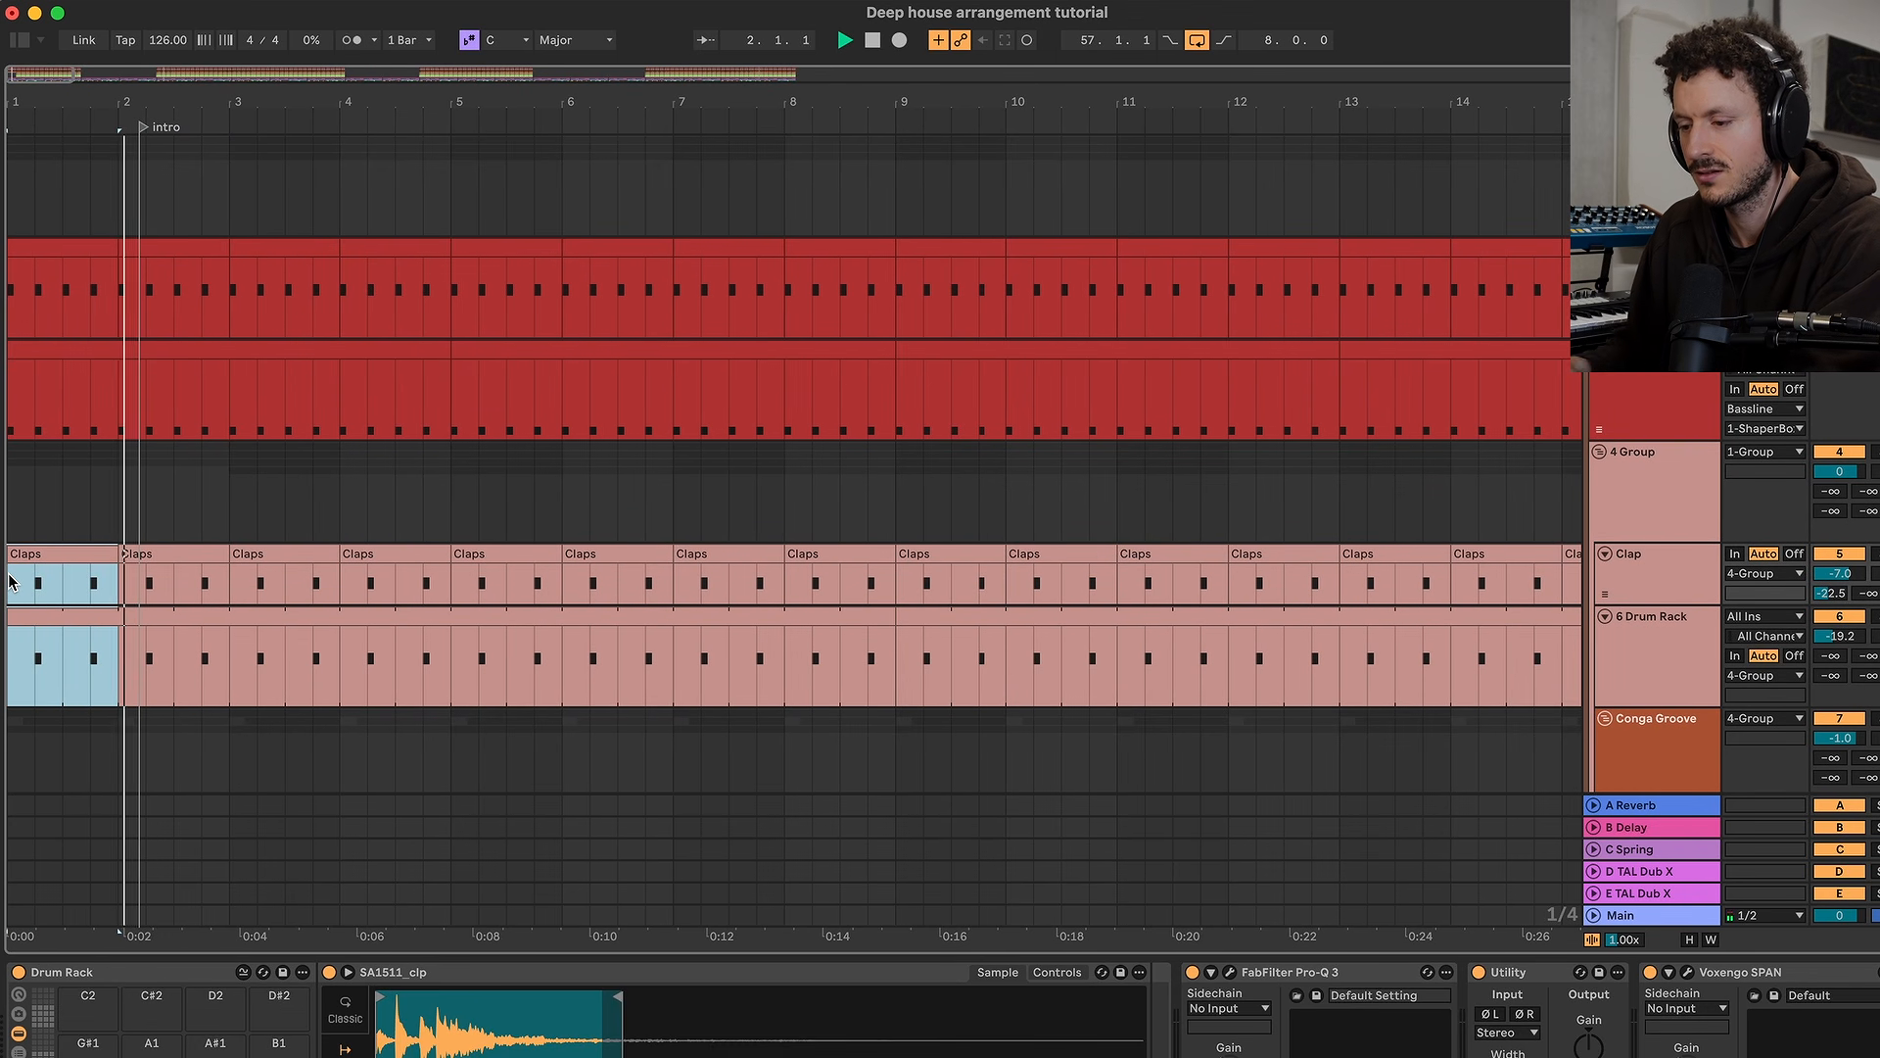
key("Delete")
key("space")
Delete the conga and percussion clips at the start of the intro, up to bar 4
scroll(10, 584, "down", 5)
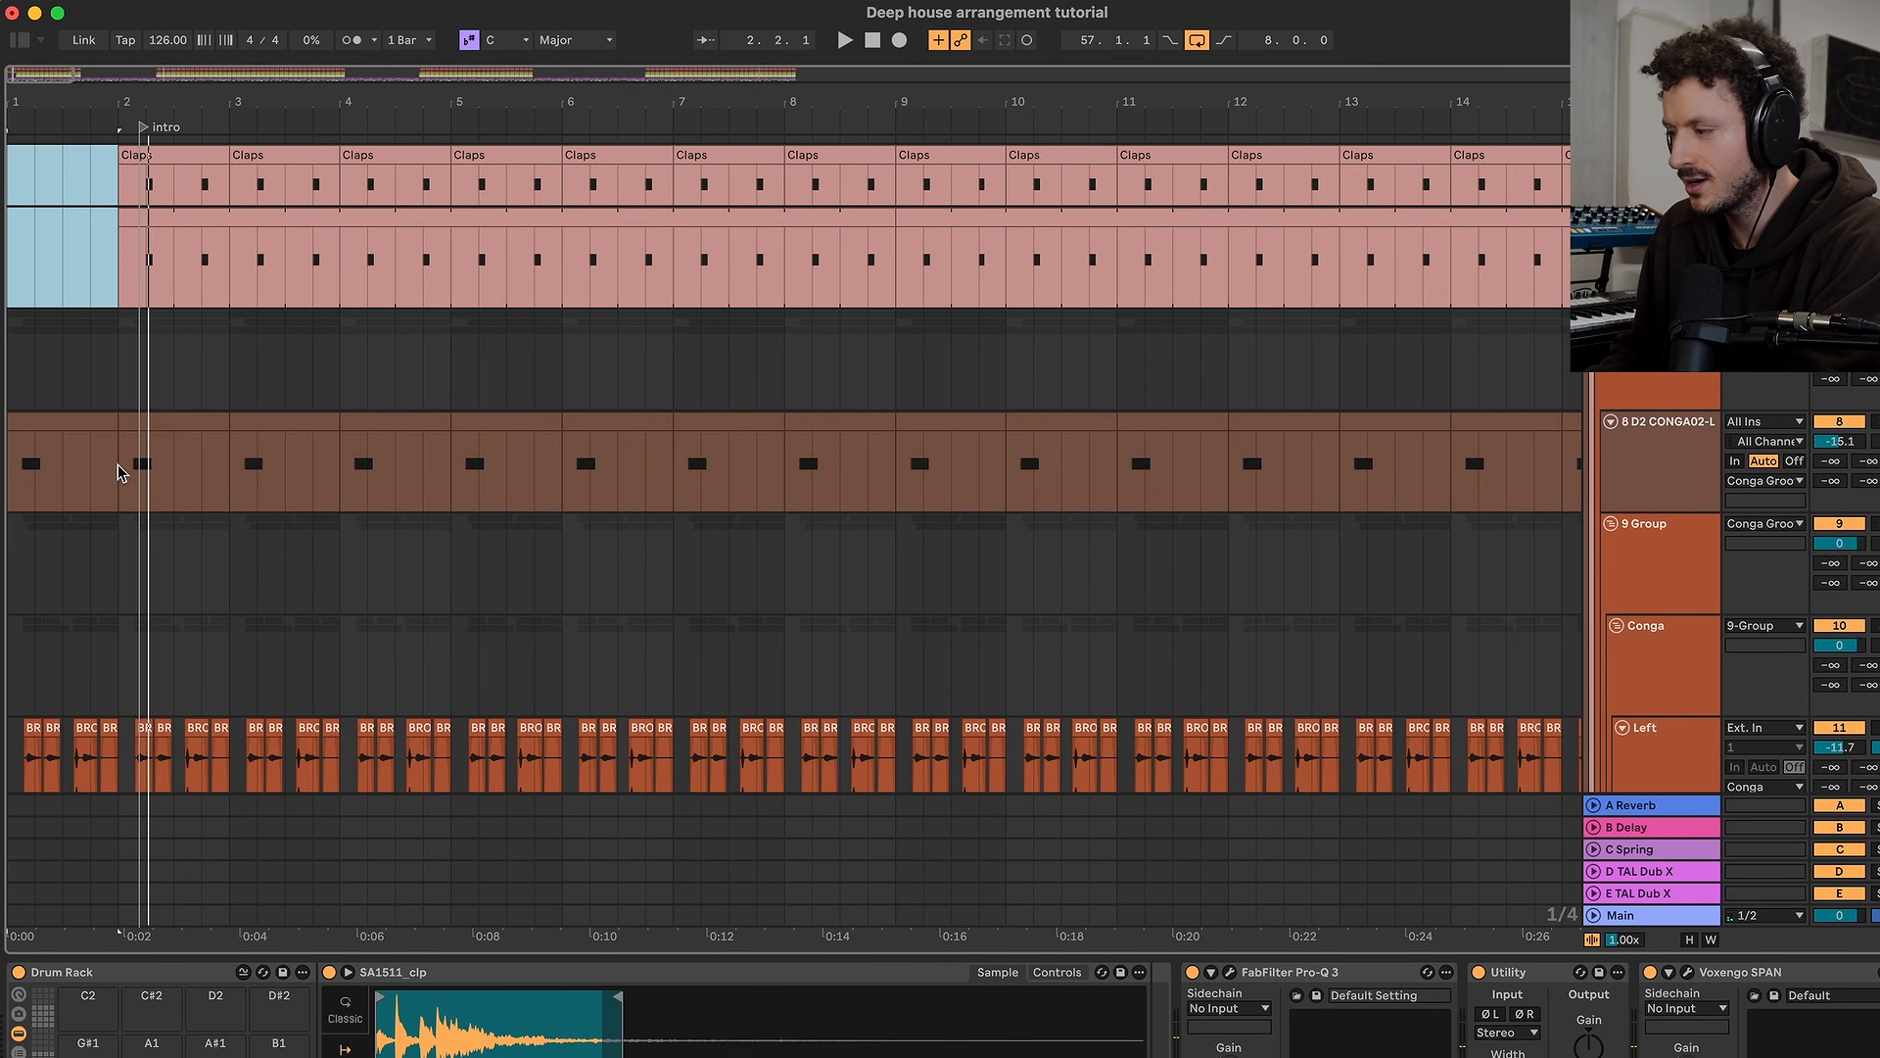
left_click_drag(117, 472, 8, 436)
key("Delete")
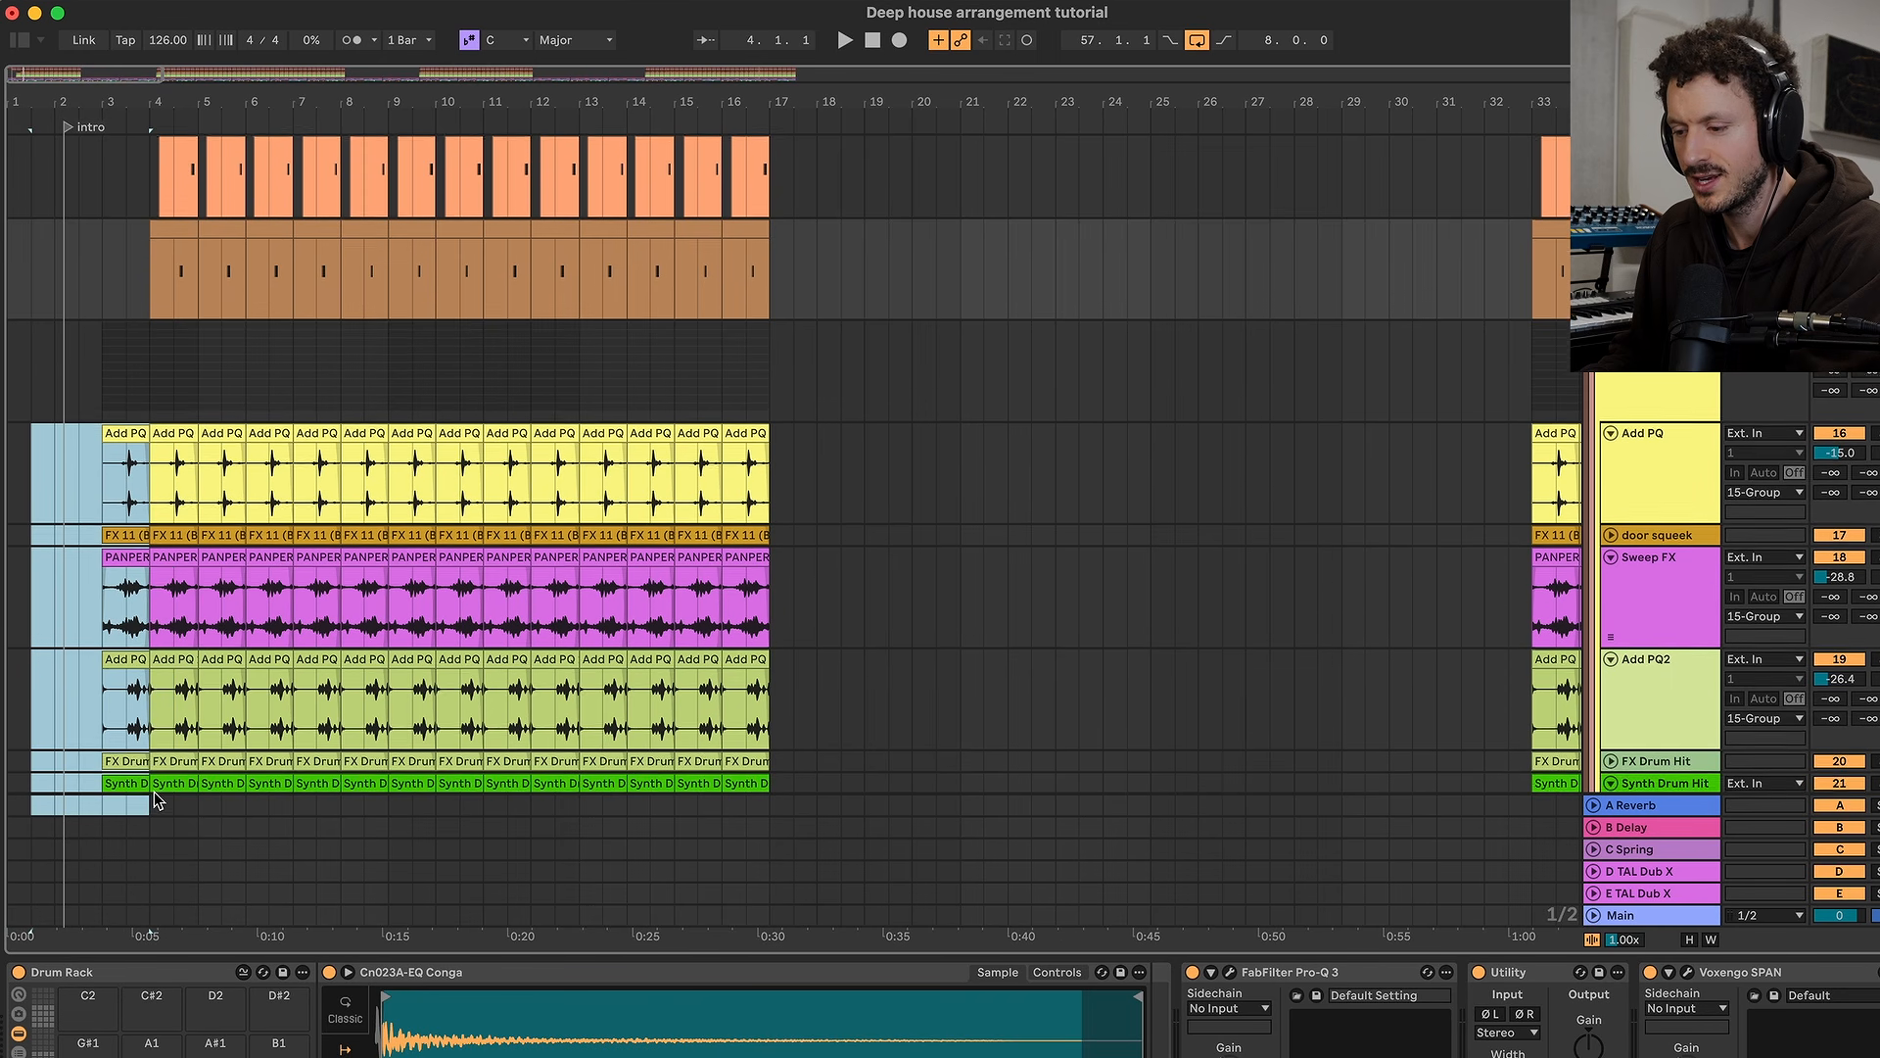
Delete the remaining 15 Group clips up to bar 4, from Add PQ down to CH Steady
left_click_drag(160, 801, 149, 751)
key("Delete")
scroll(149, 751, "down", 4)
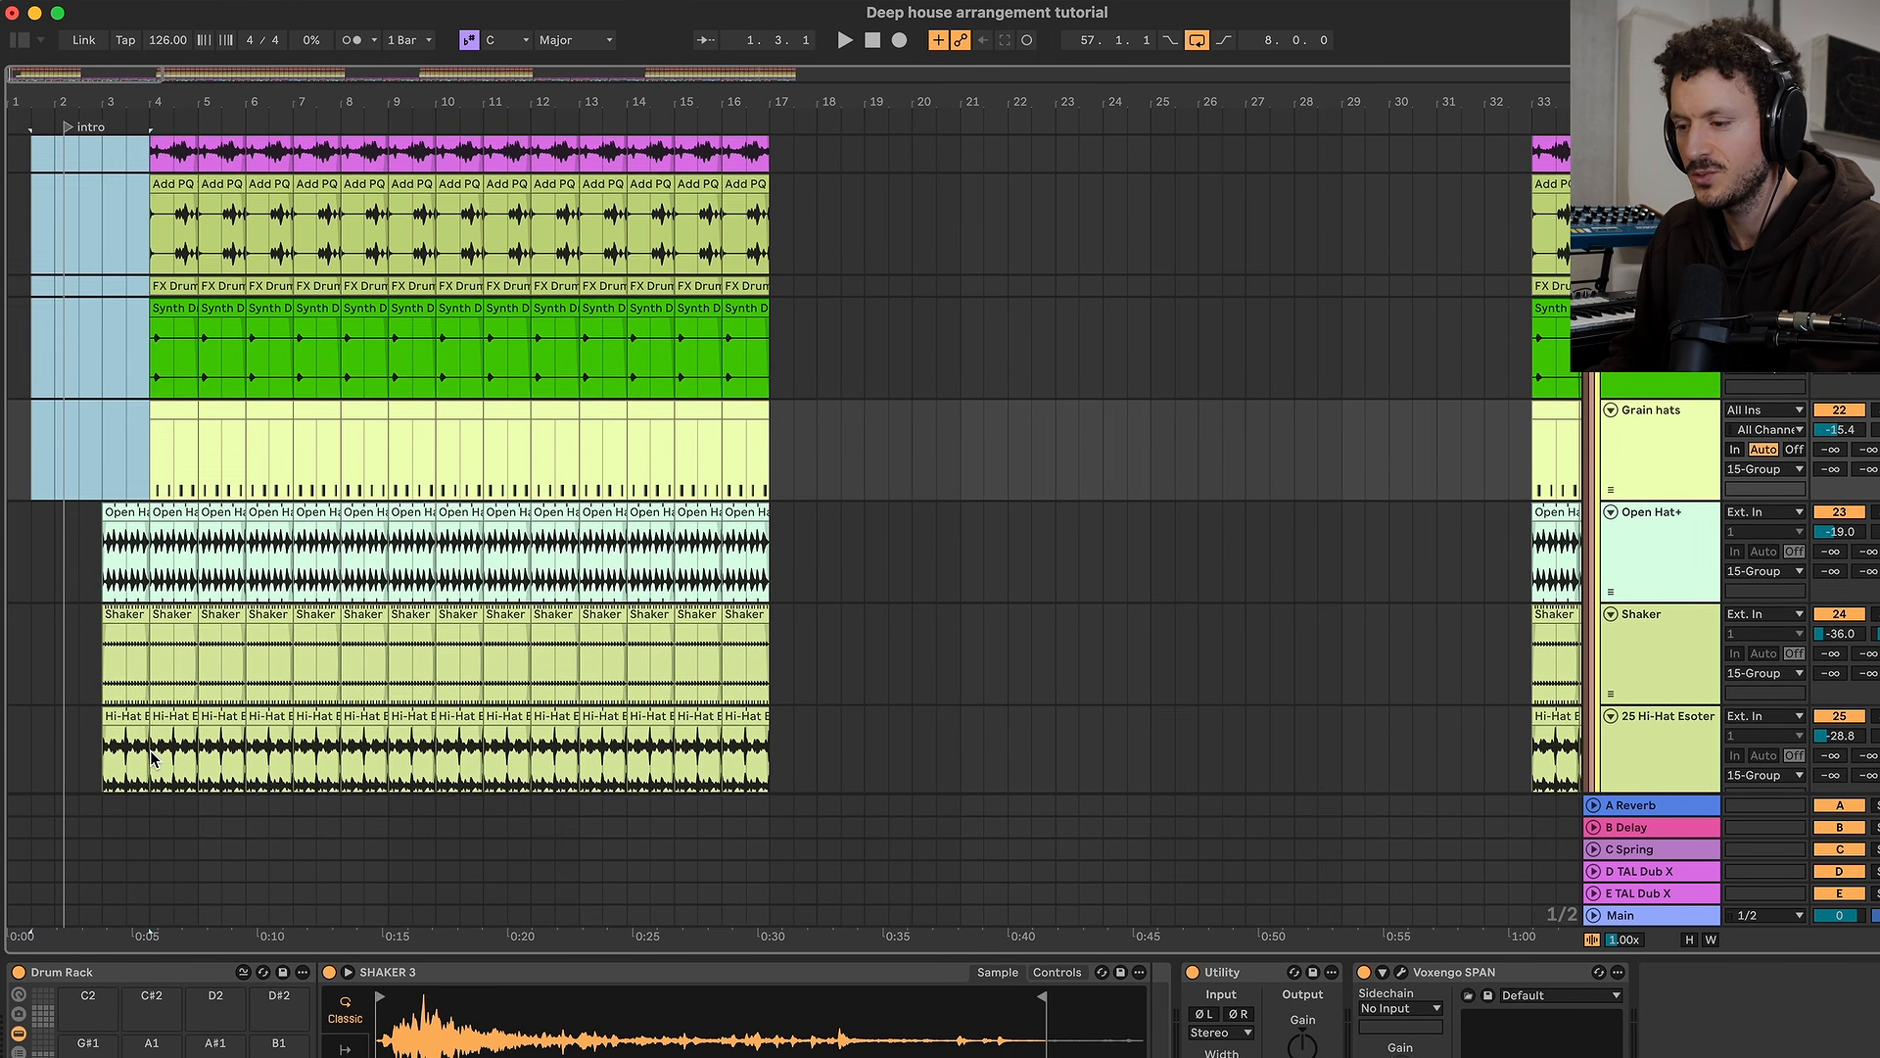
scroll(152, 757, "down", 10)
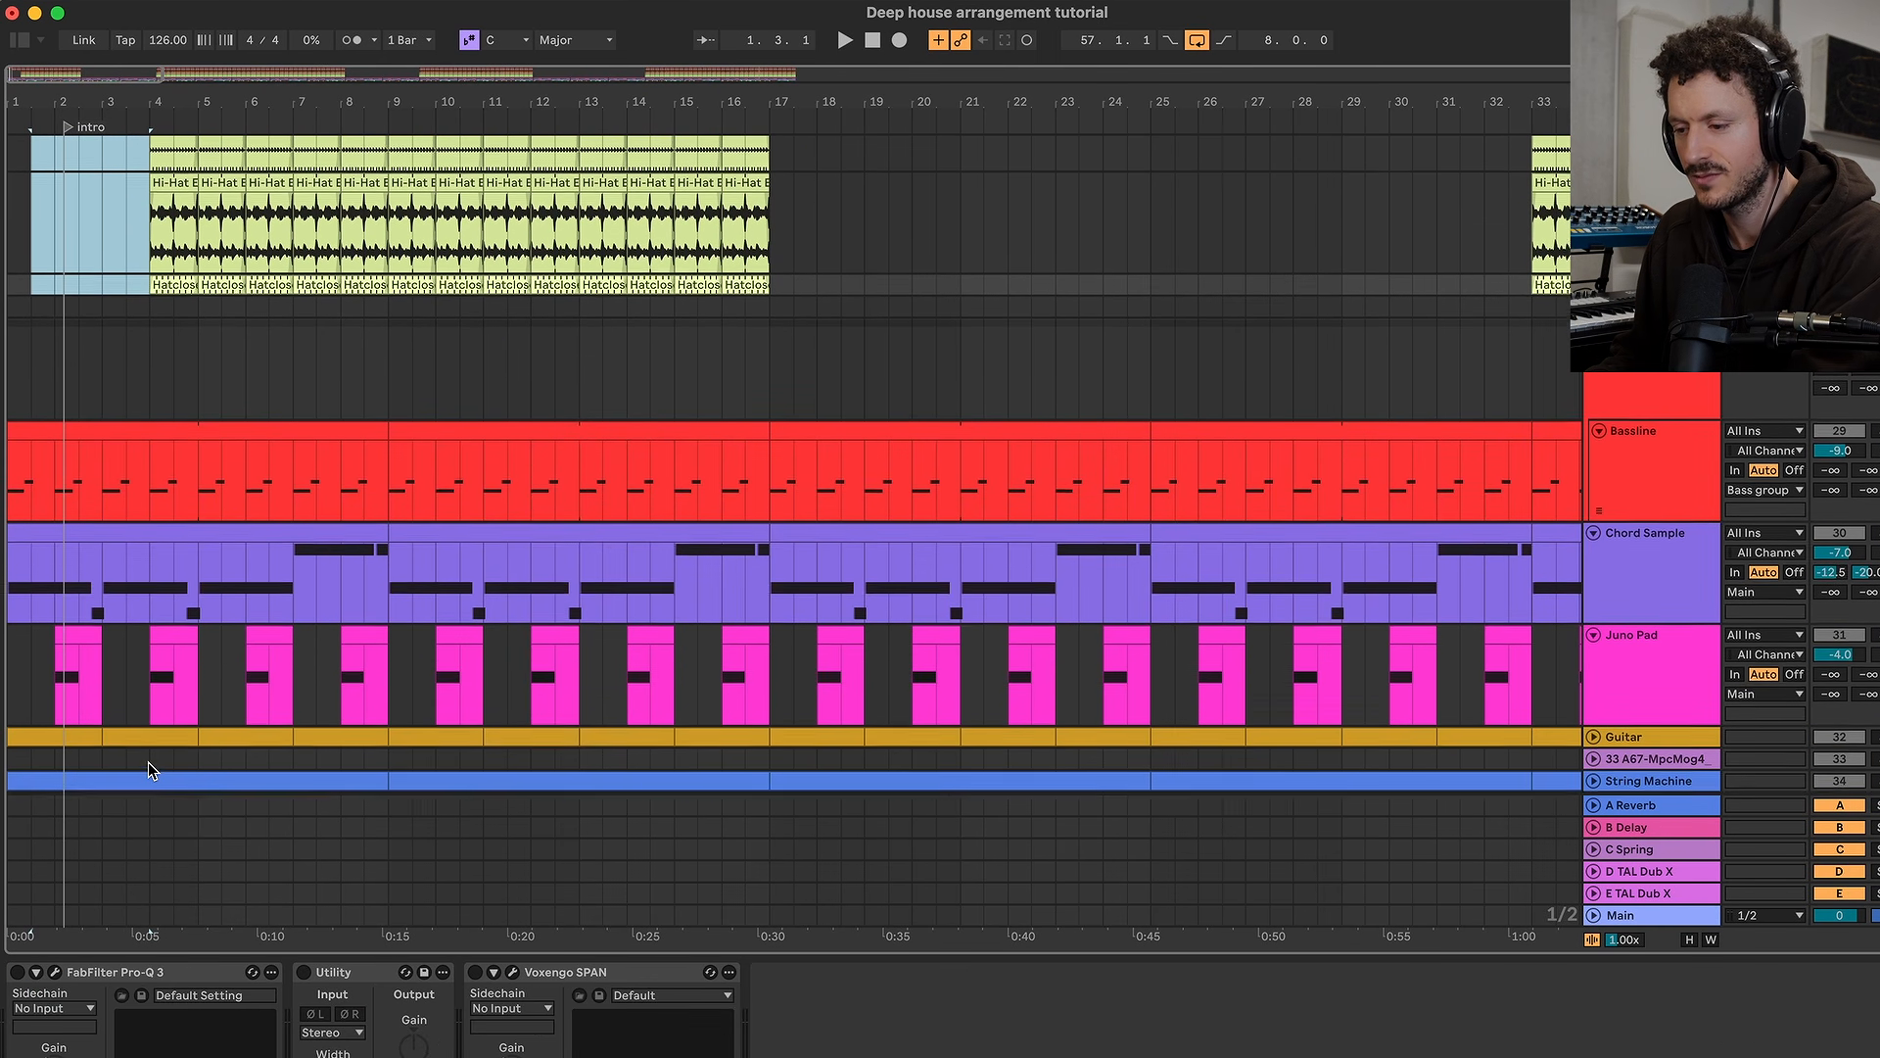
Clear the intro clips on the tracks from Juno Pad down to 37 RP2_Guitar_125
scroll(149, 762, "down", 5)
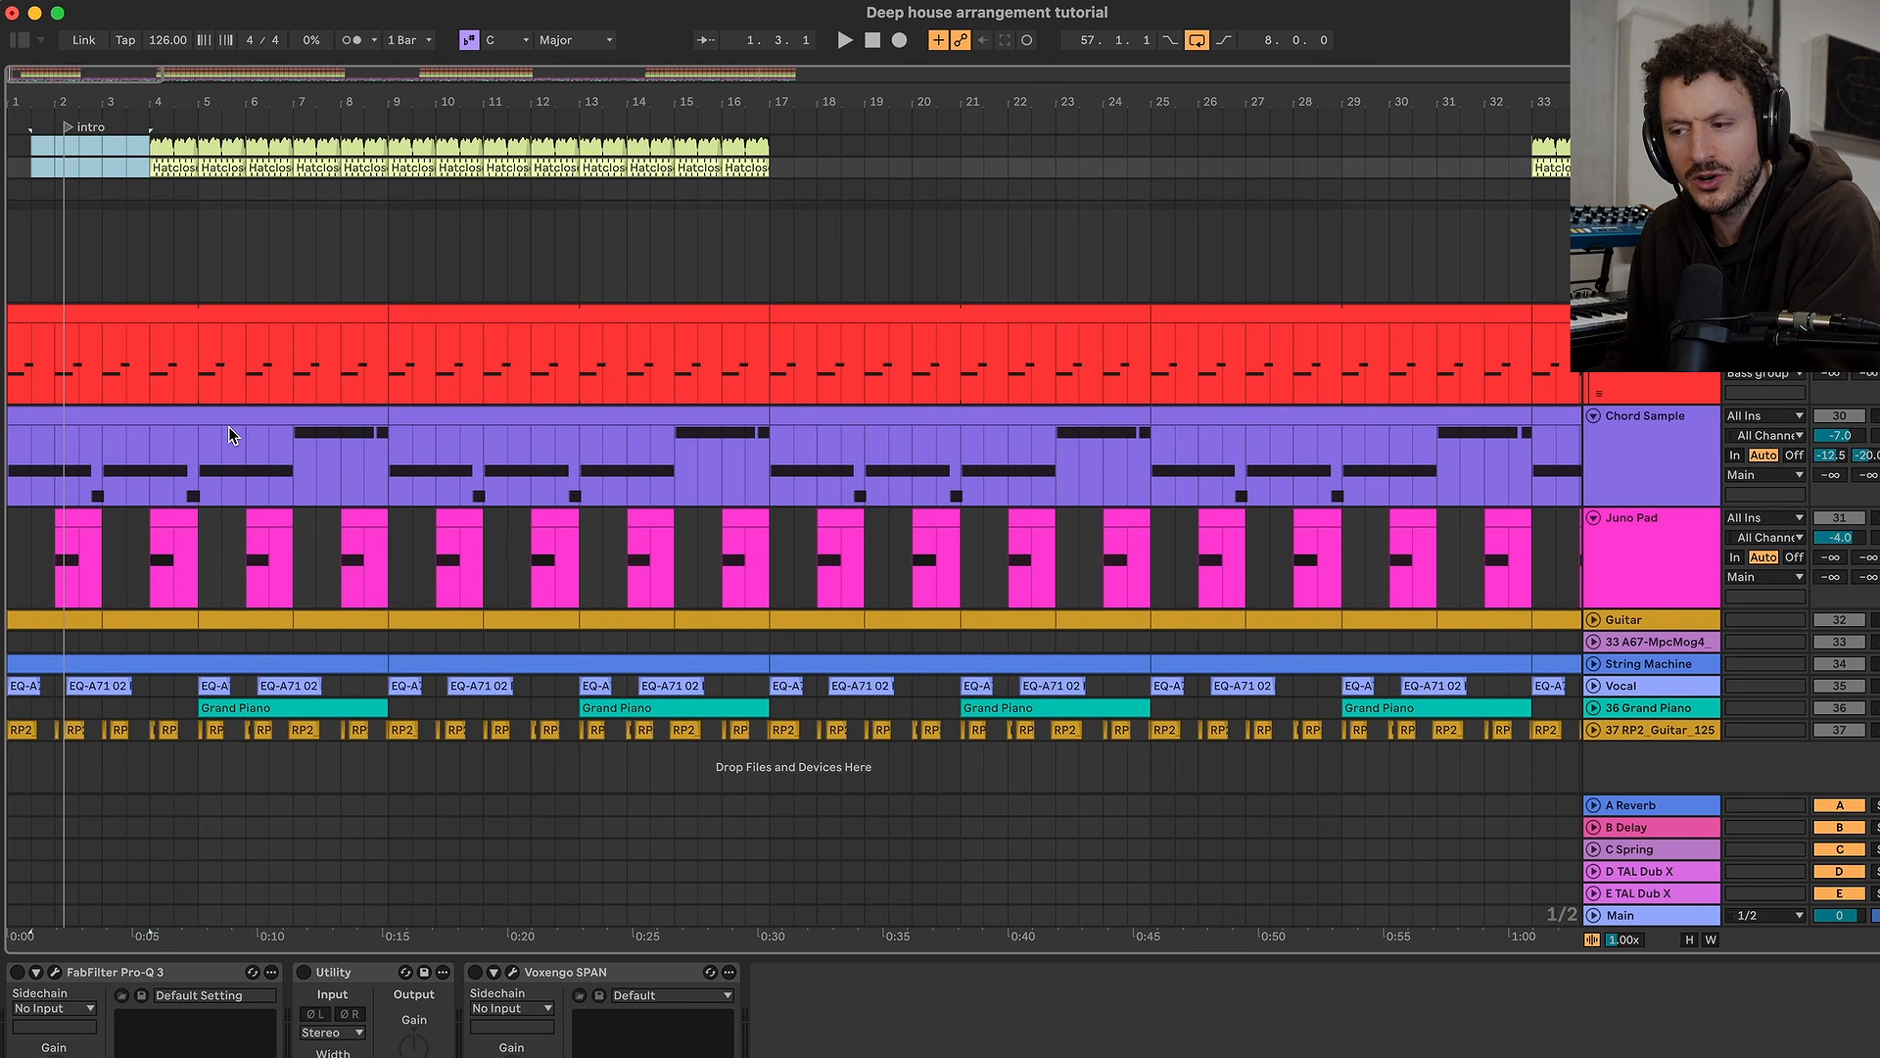
left_click(79, 515)
left_click_drag(13, 537, 384, 736)
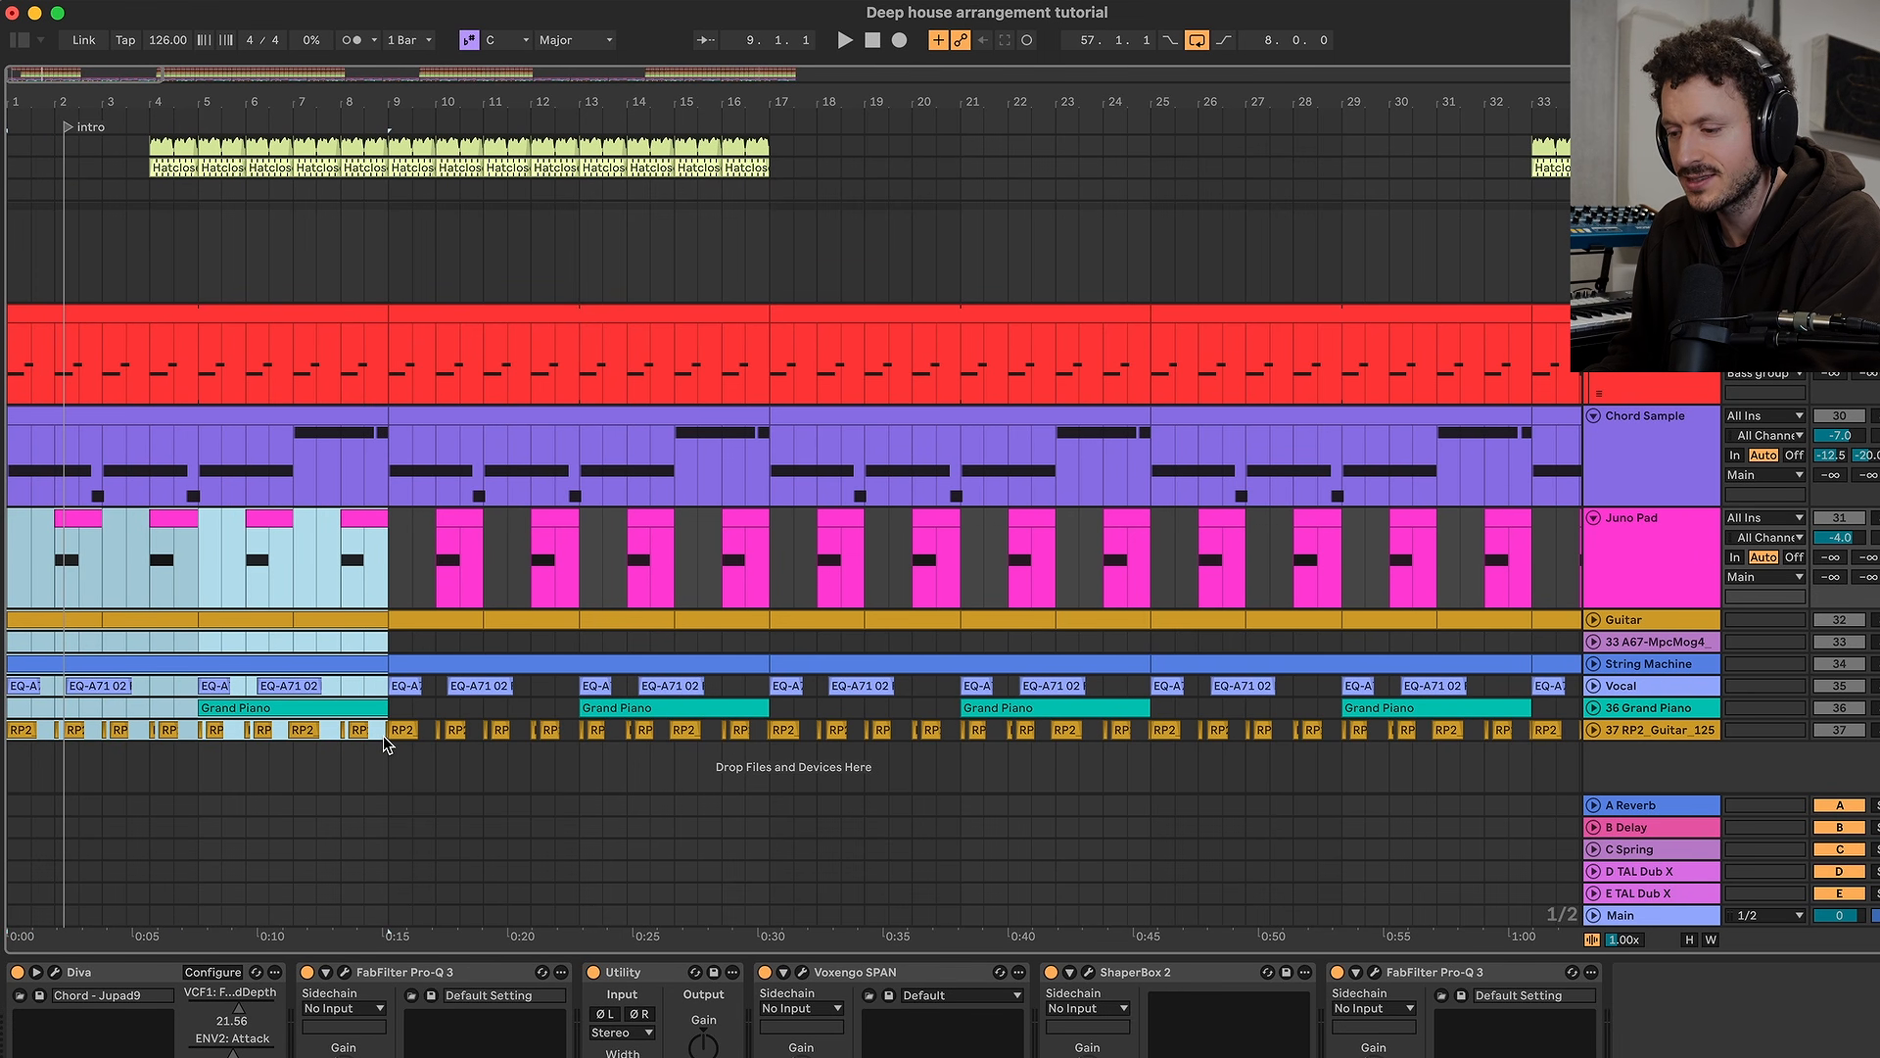
scroll(334, 572, "down", 3)
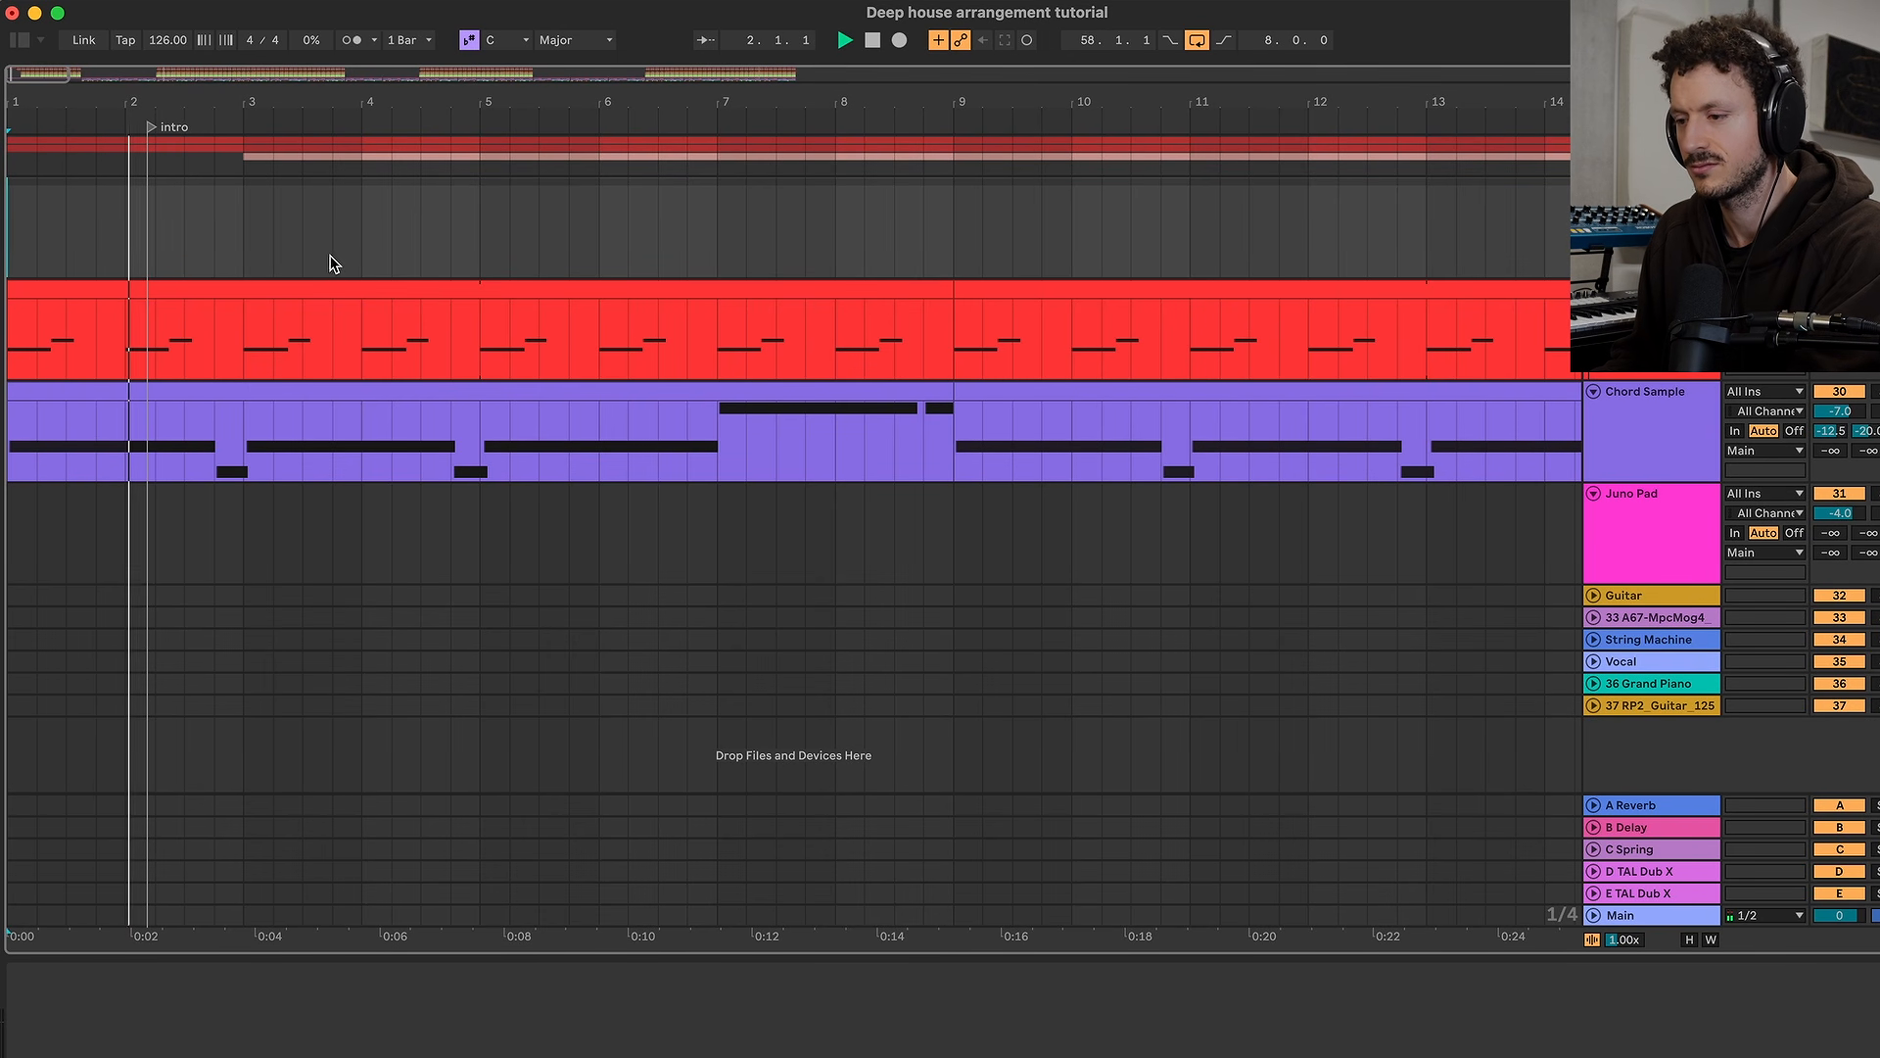
Loop bars 1 to 3 over the bass tracks and listen to the reduced intro
left_click_drag(249, 254, 2, 255)
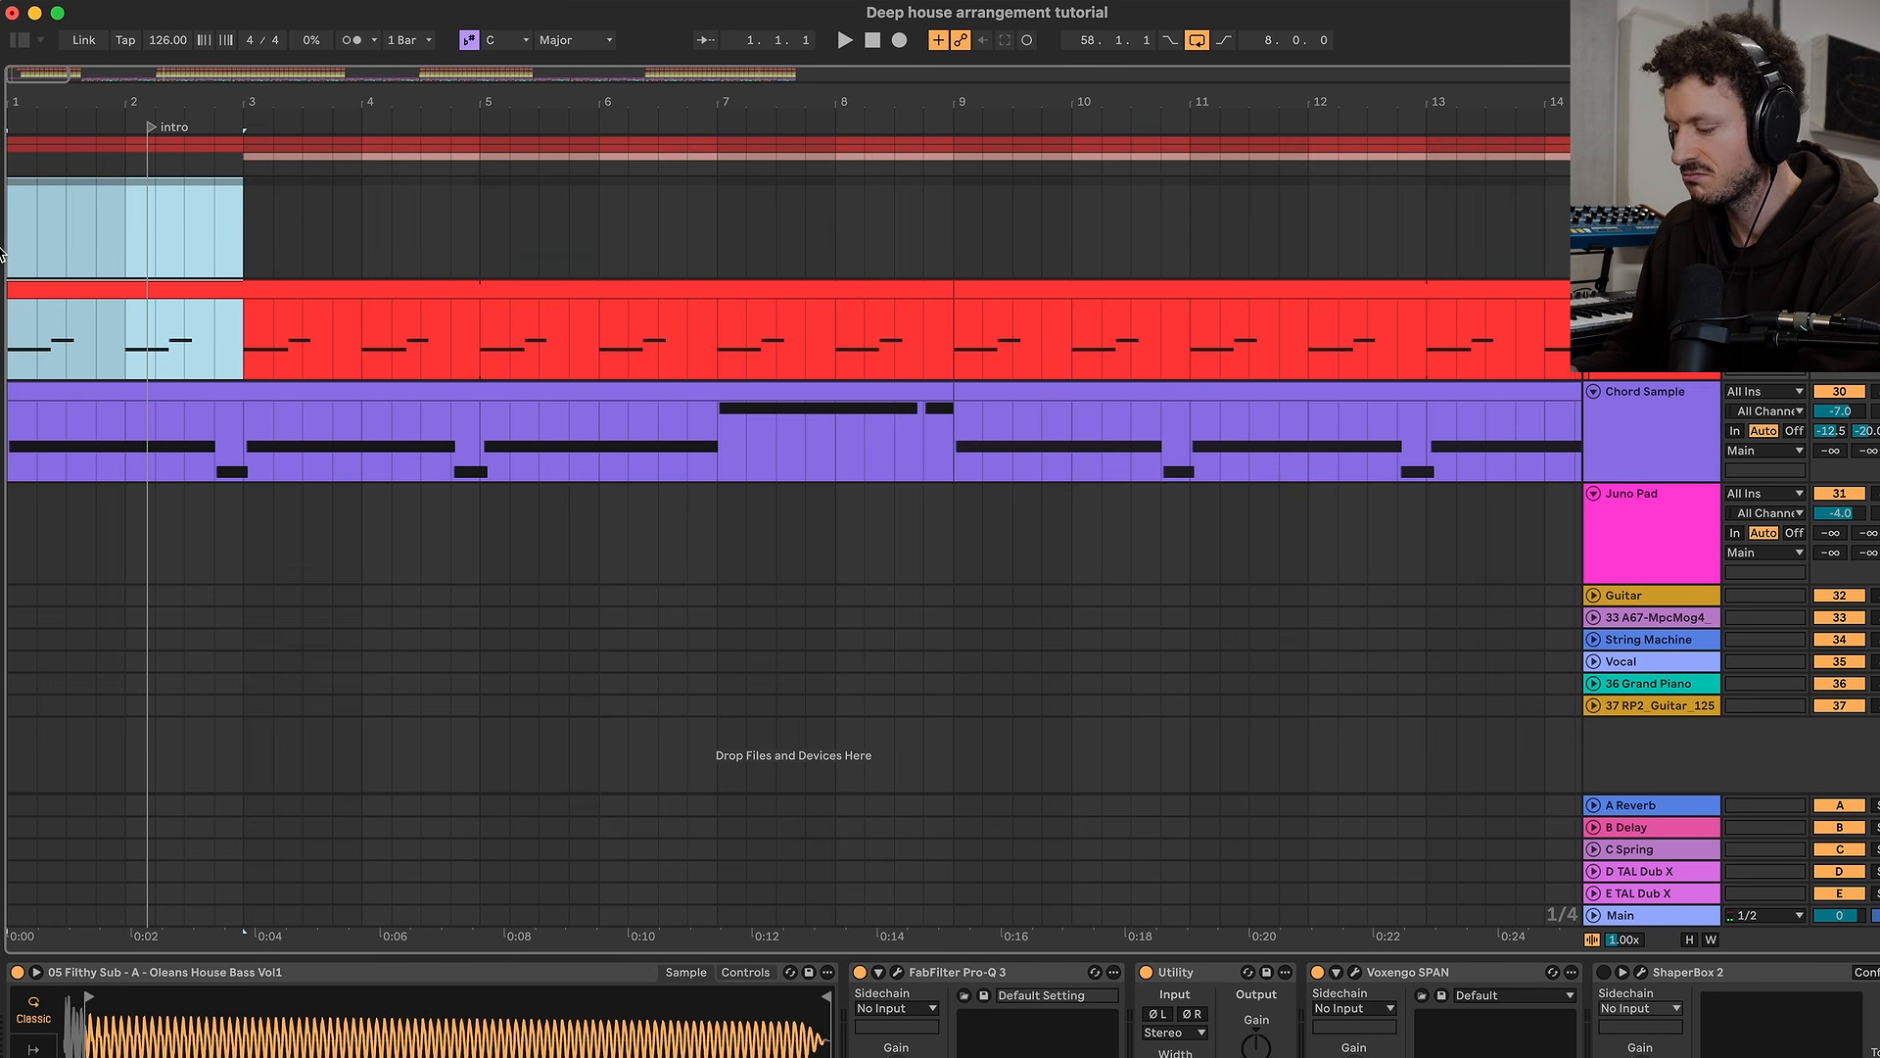
key("ctrl+l")
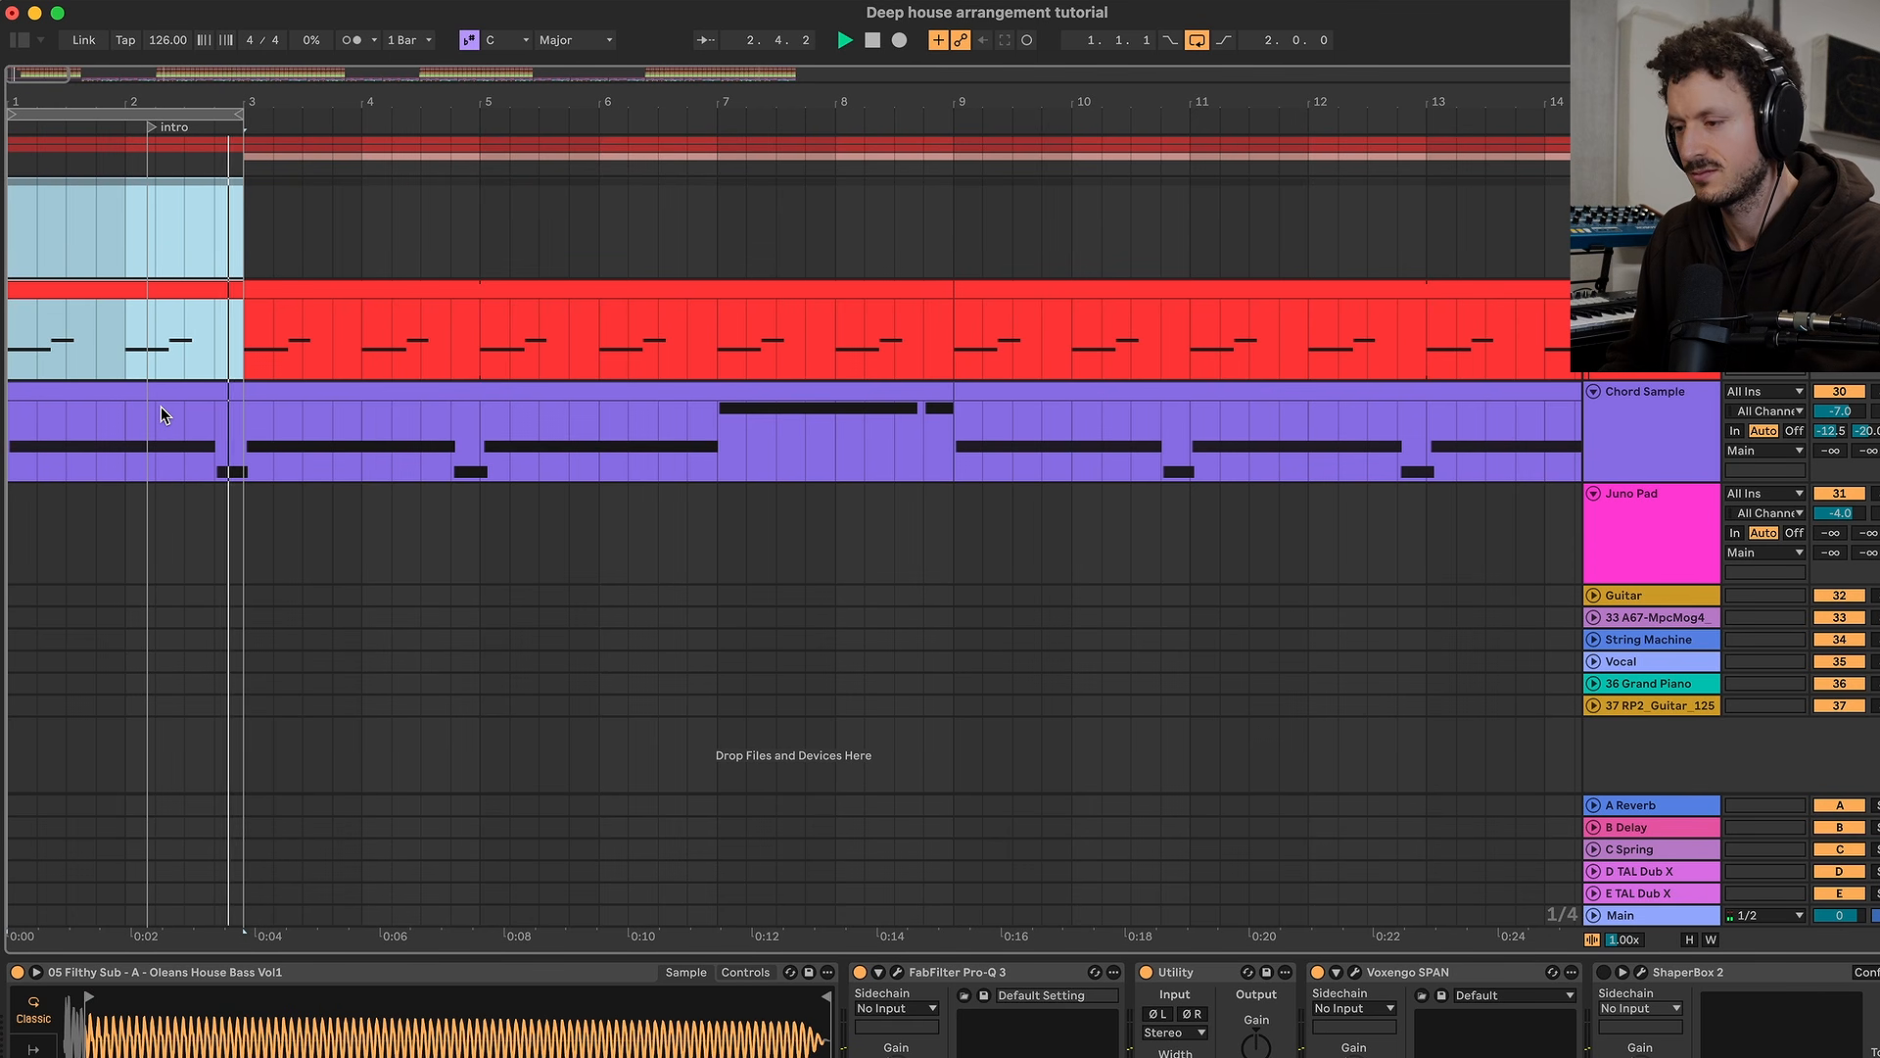
key("space")
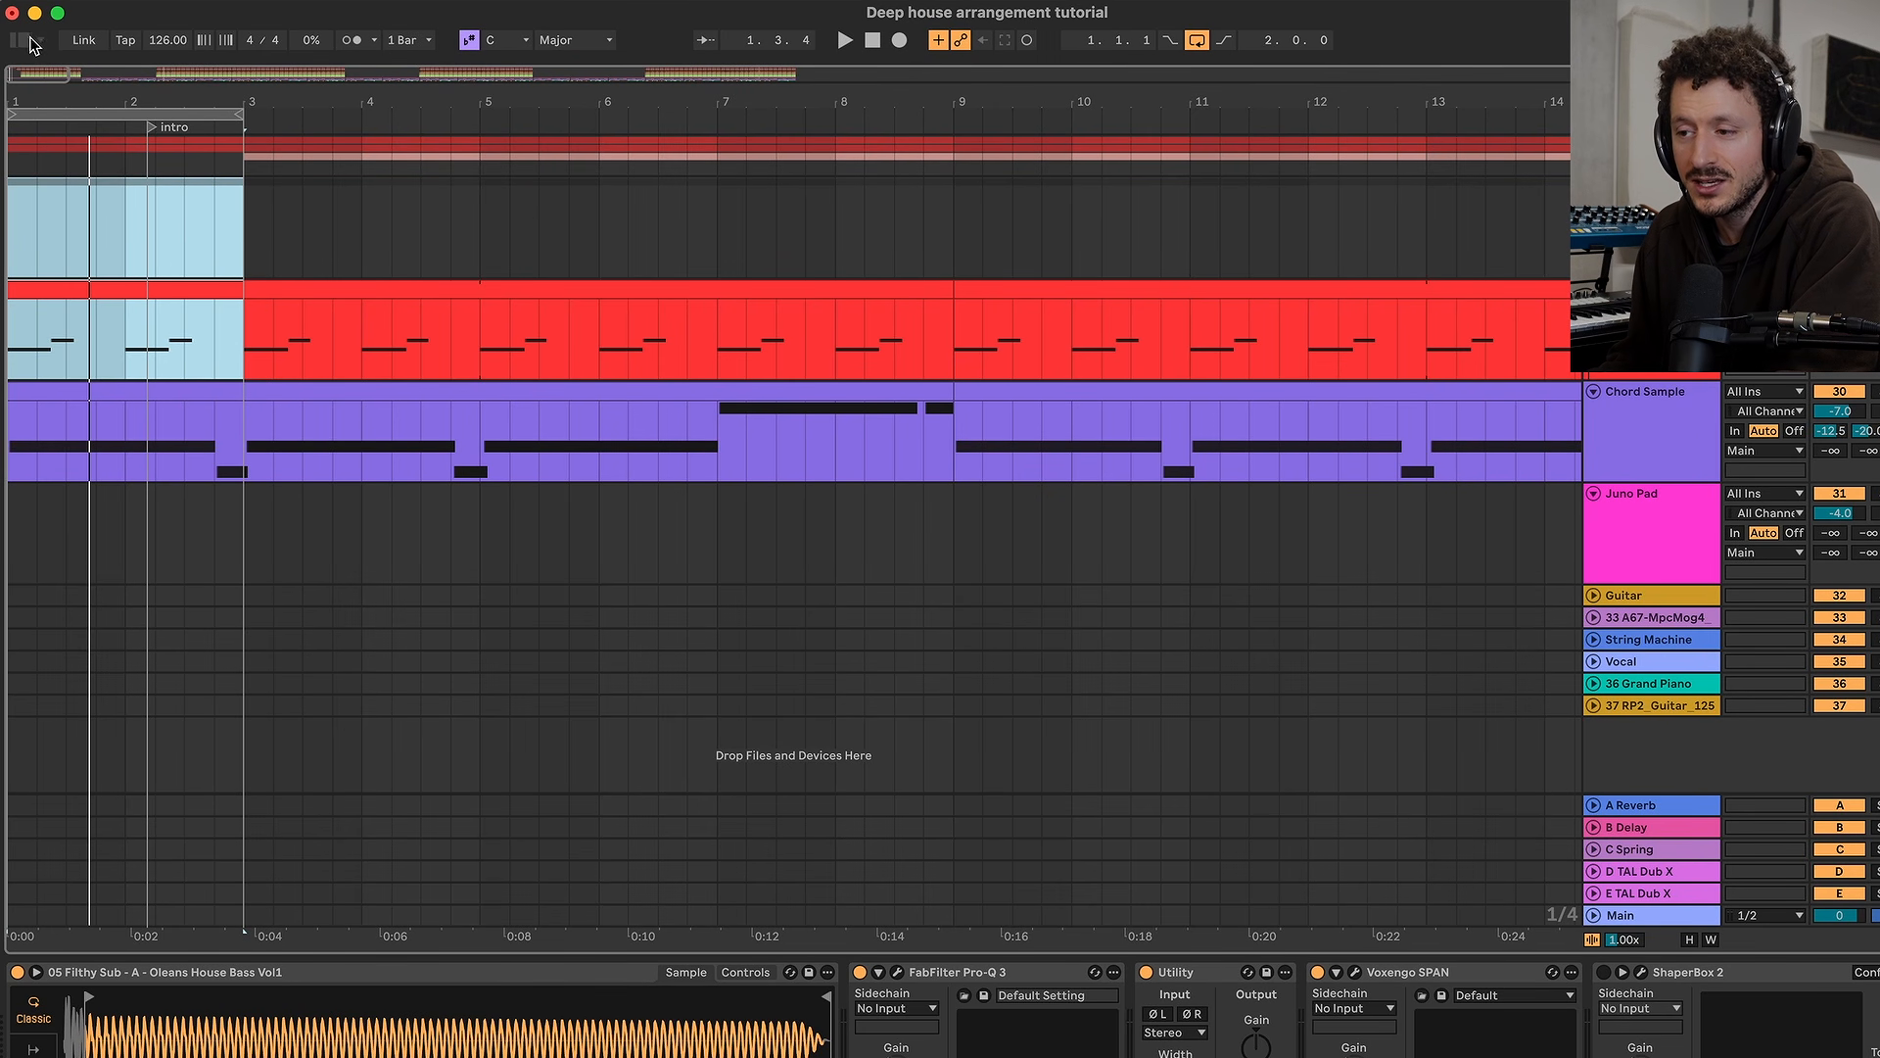
Listen to the looped intro with the 38 Group noise layers and lower that group's volume to -3.8 dB
left_click(30, 40)
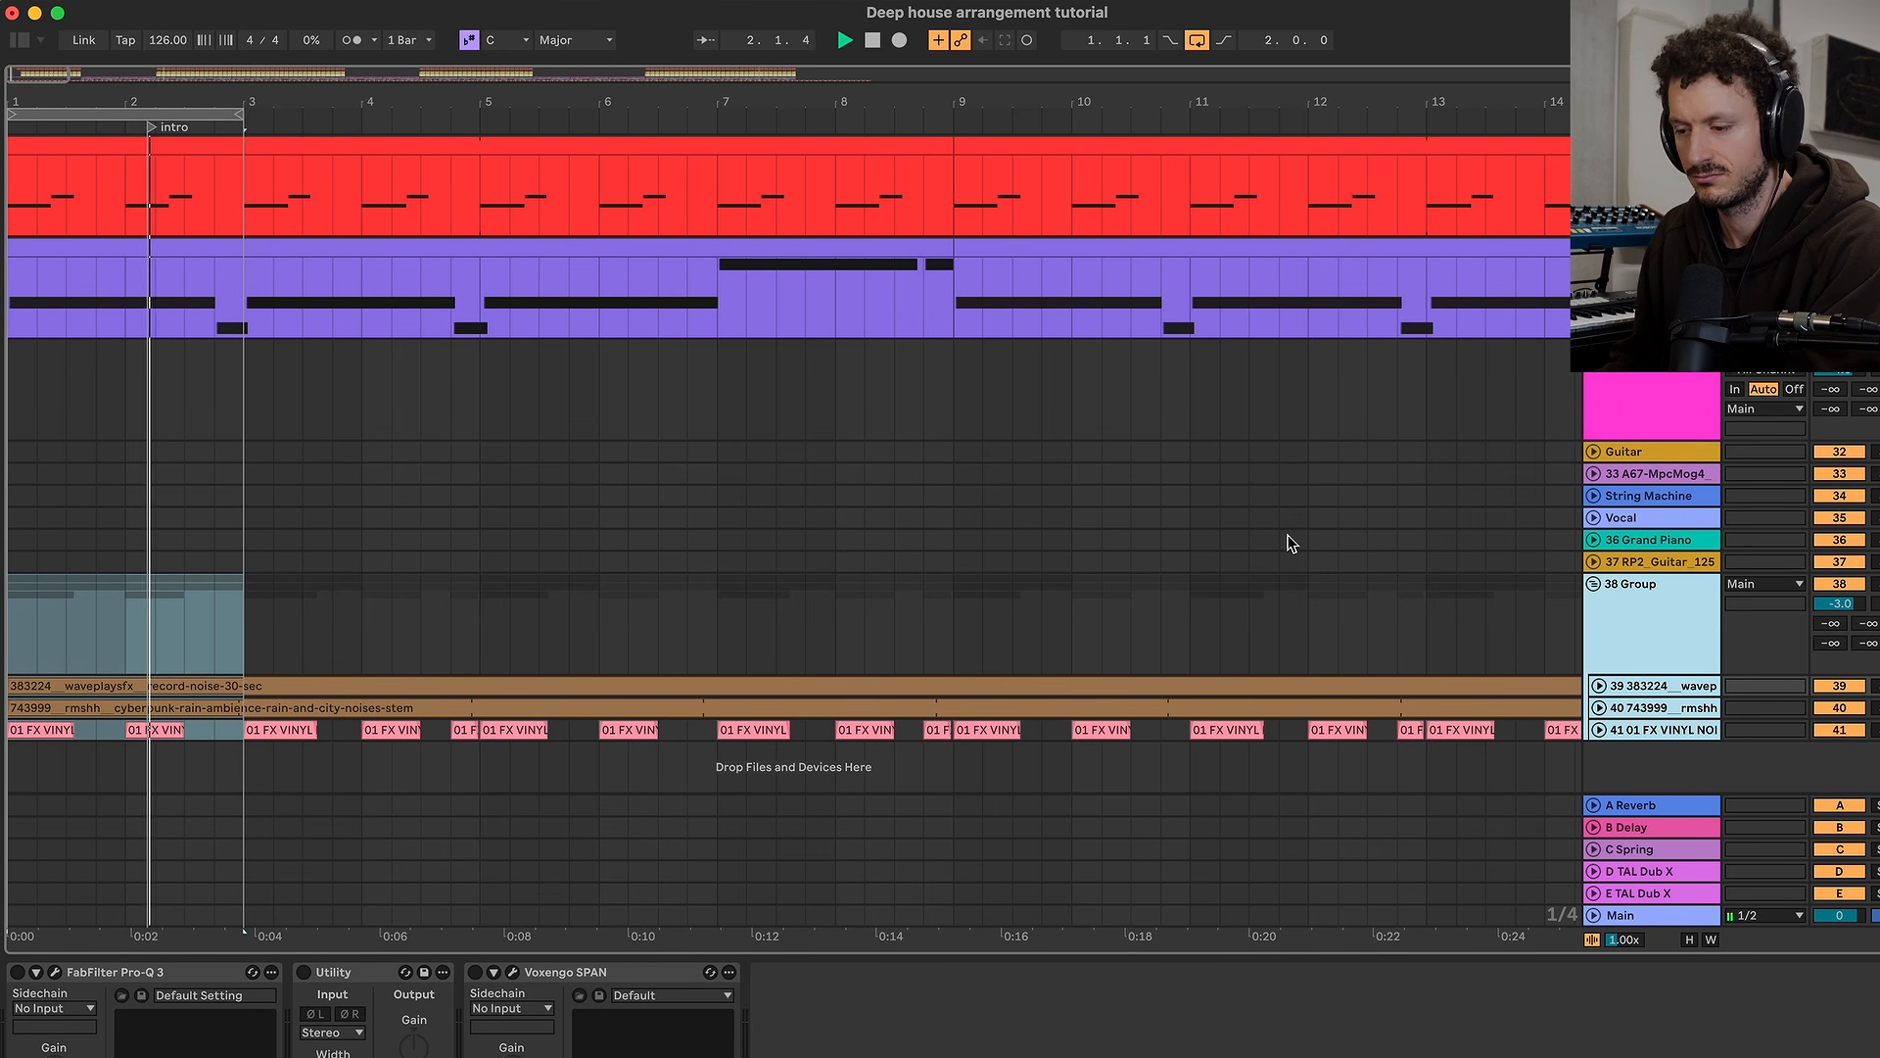
key("space")
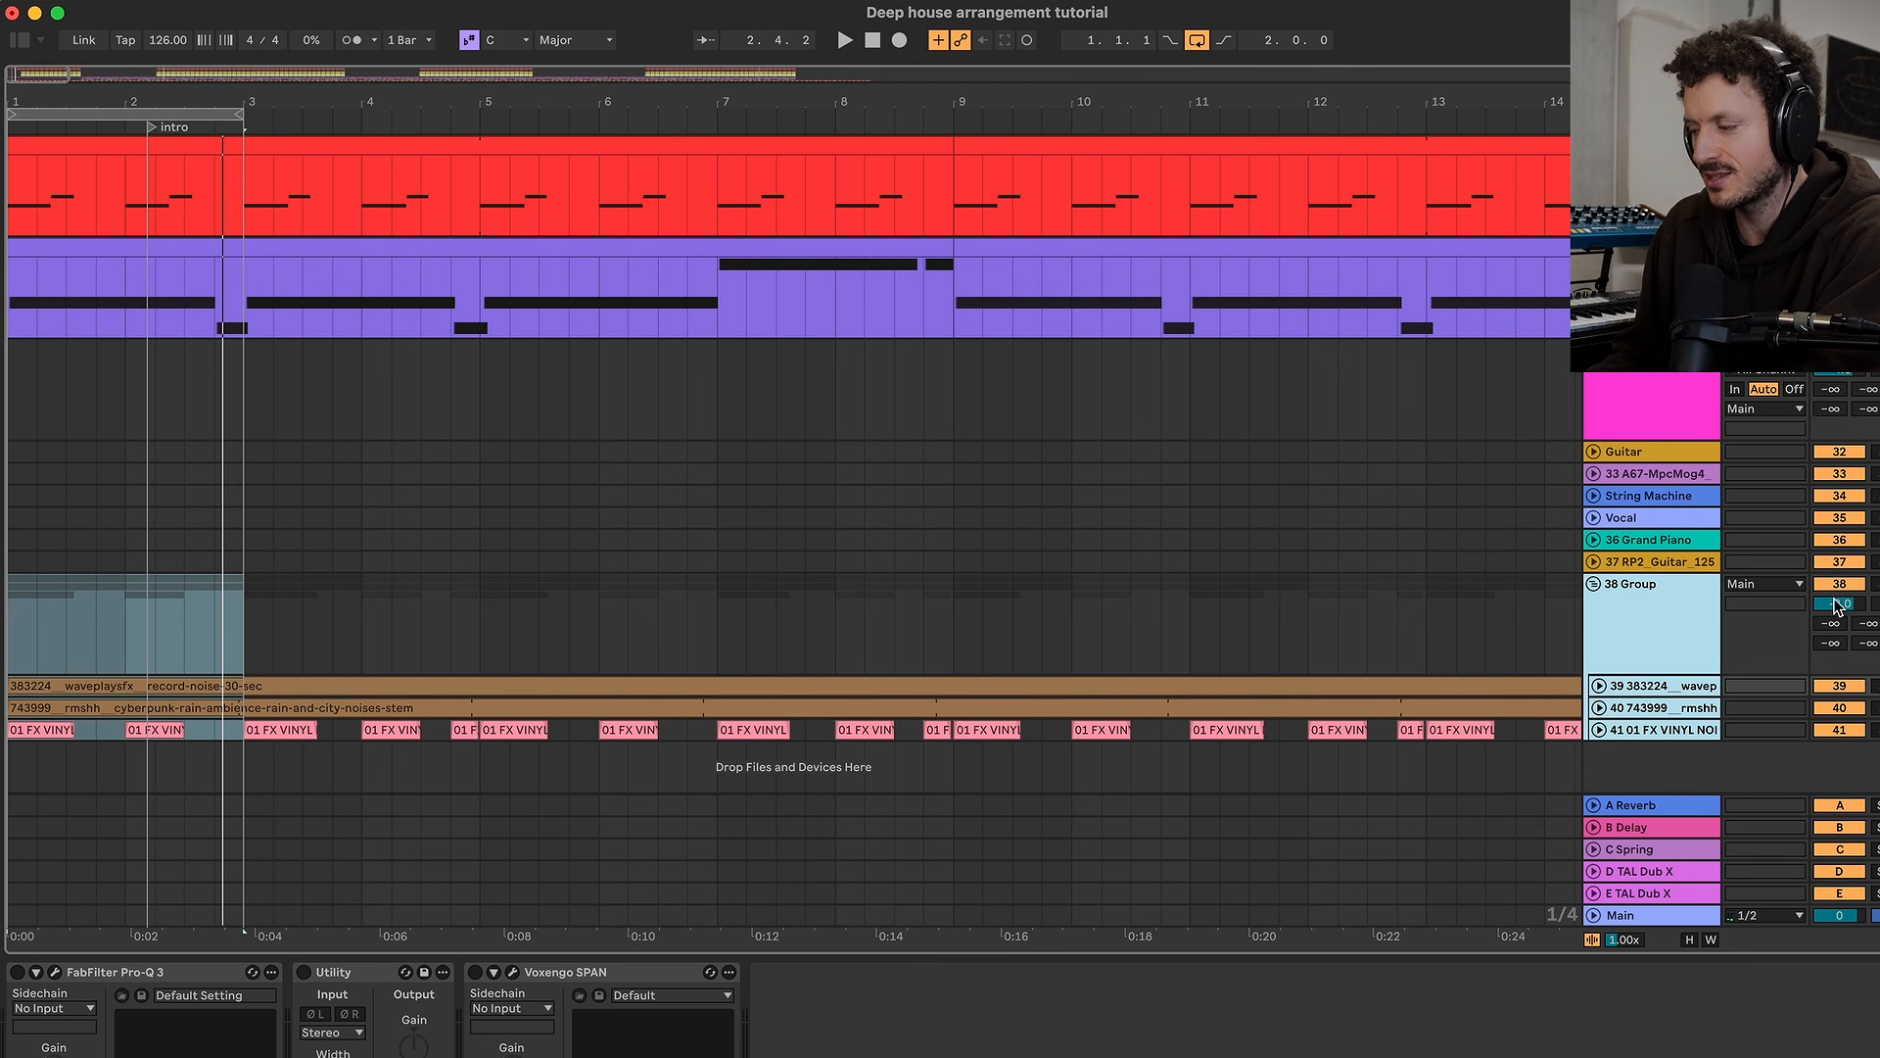
left_click_drag(1835, 604, 1835, 637)
key("space")
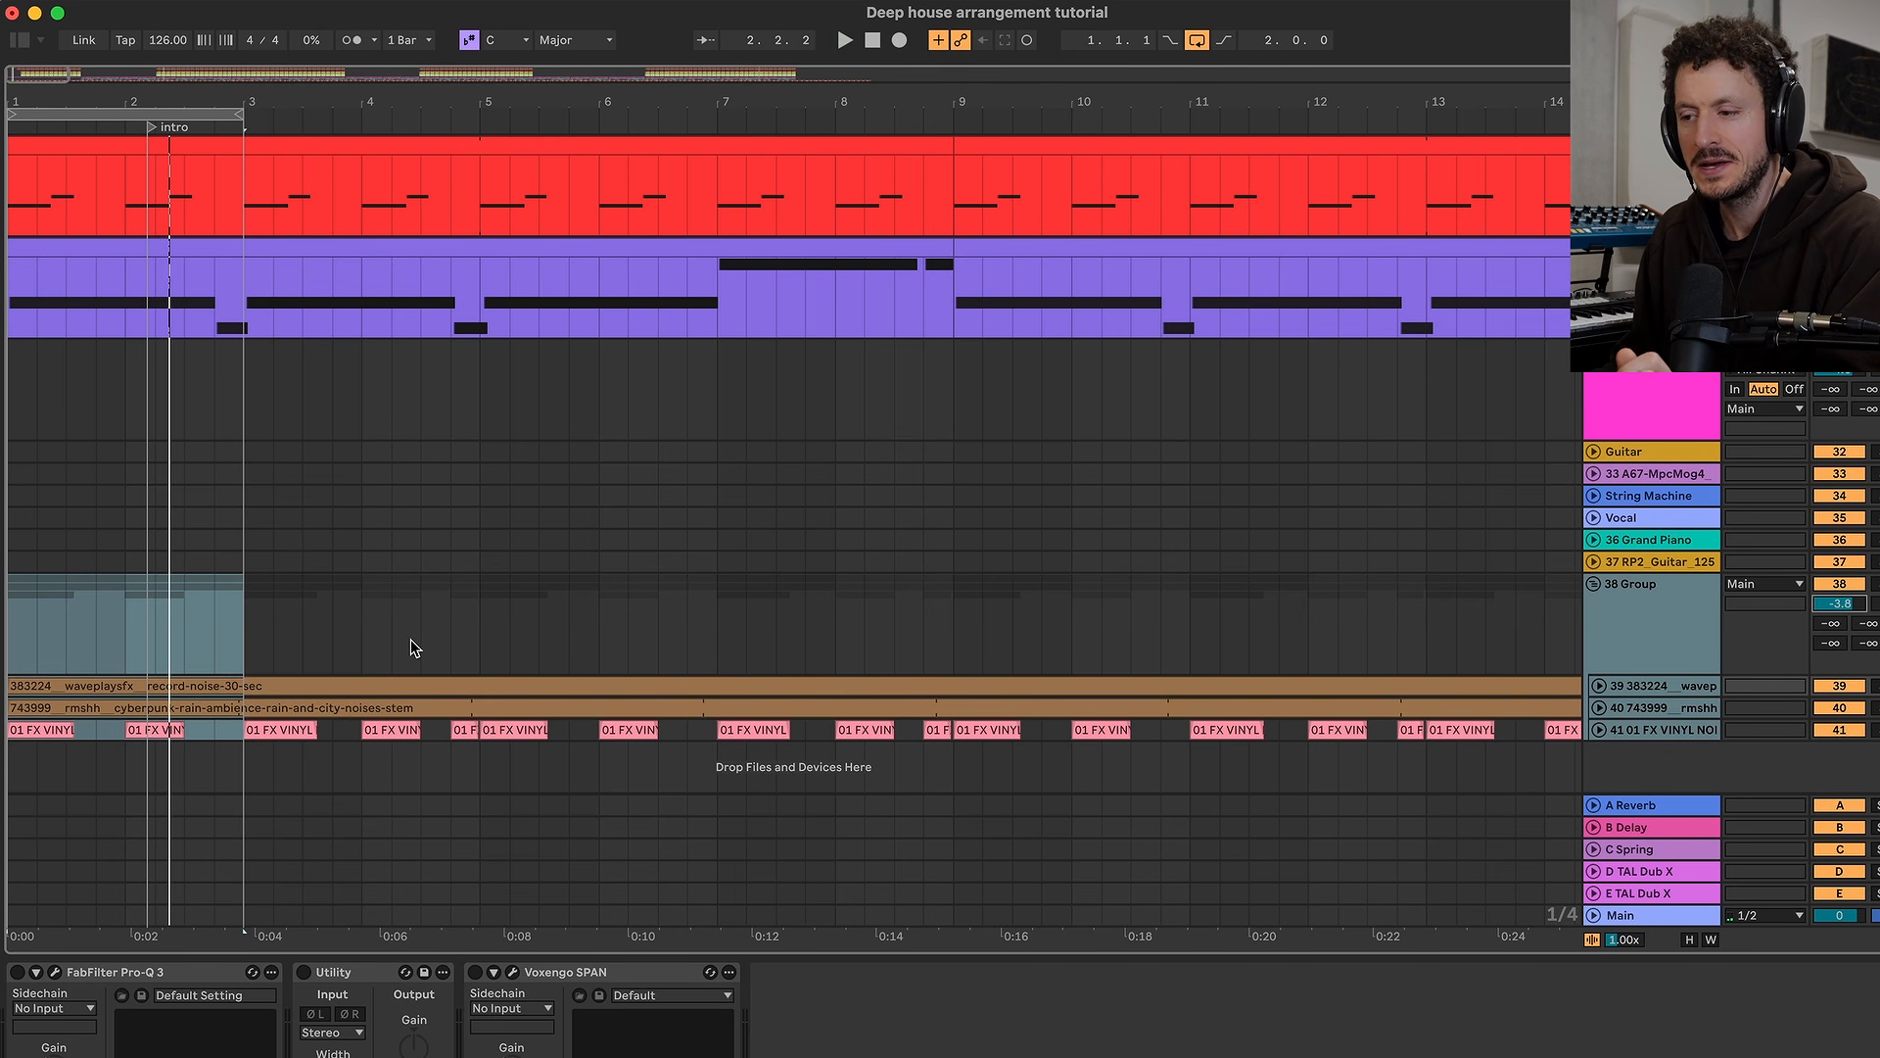
Play the drop from bar 33 and compare the Grain hats and Open Hat+ tracks by soloing and muting them
scroll(257, 405, "up", 3)
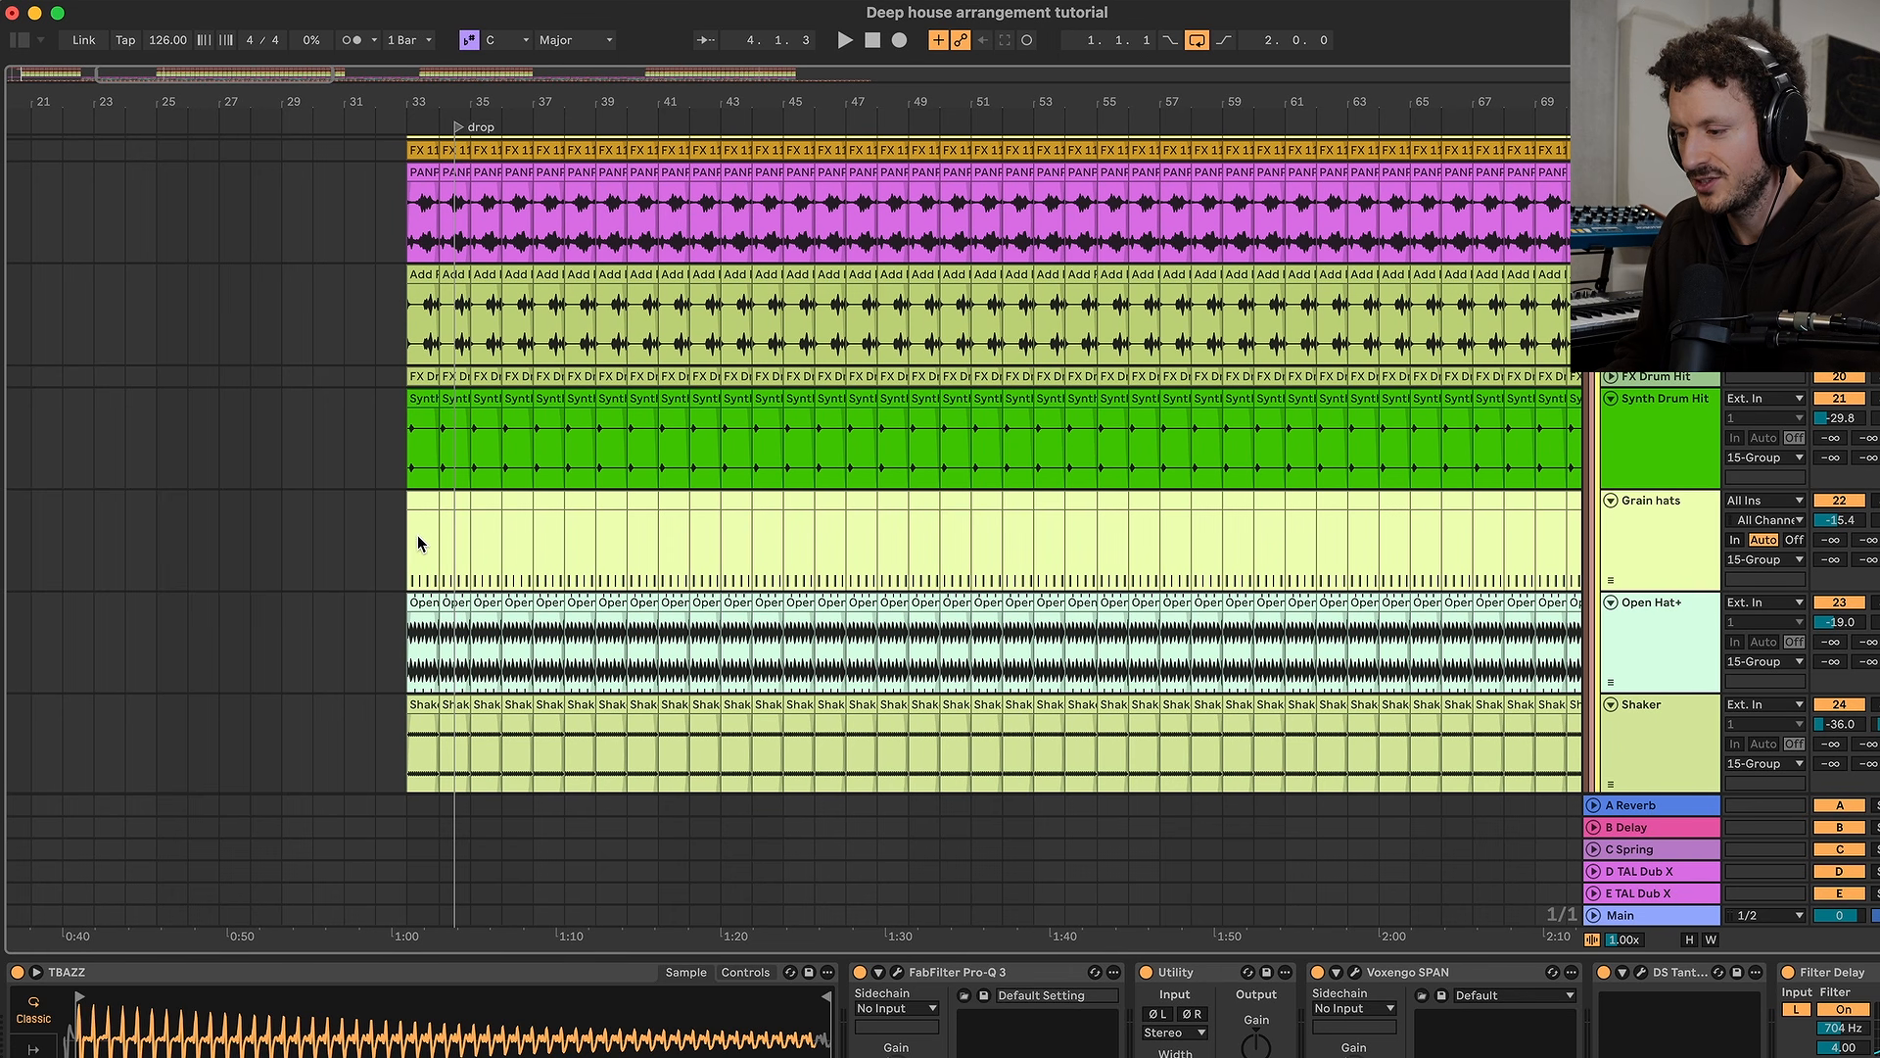
left_click(417, 535)
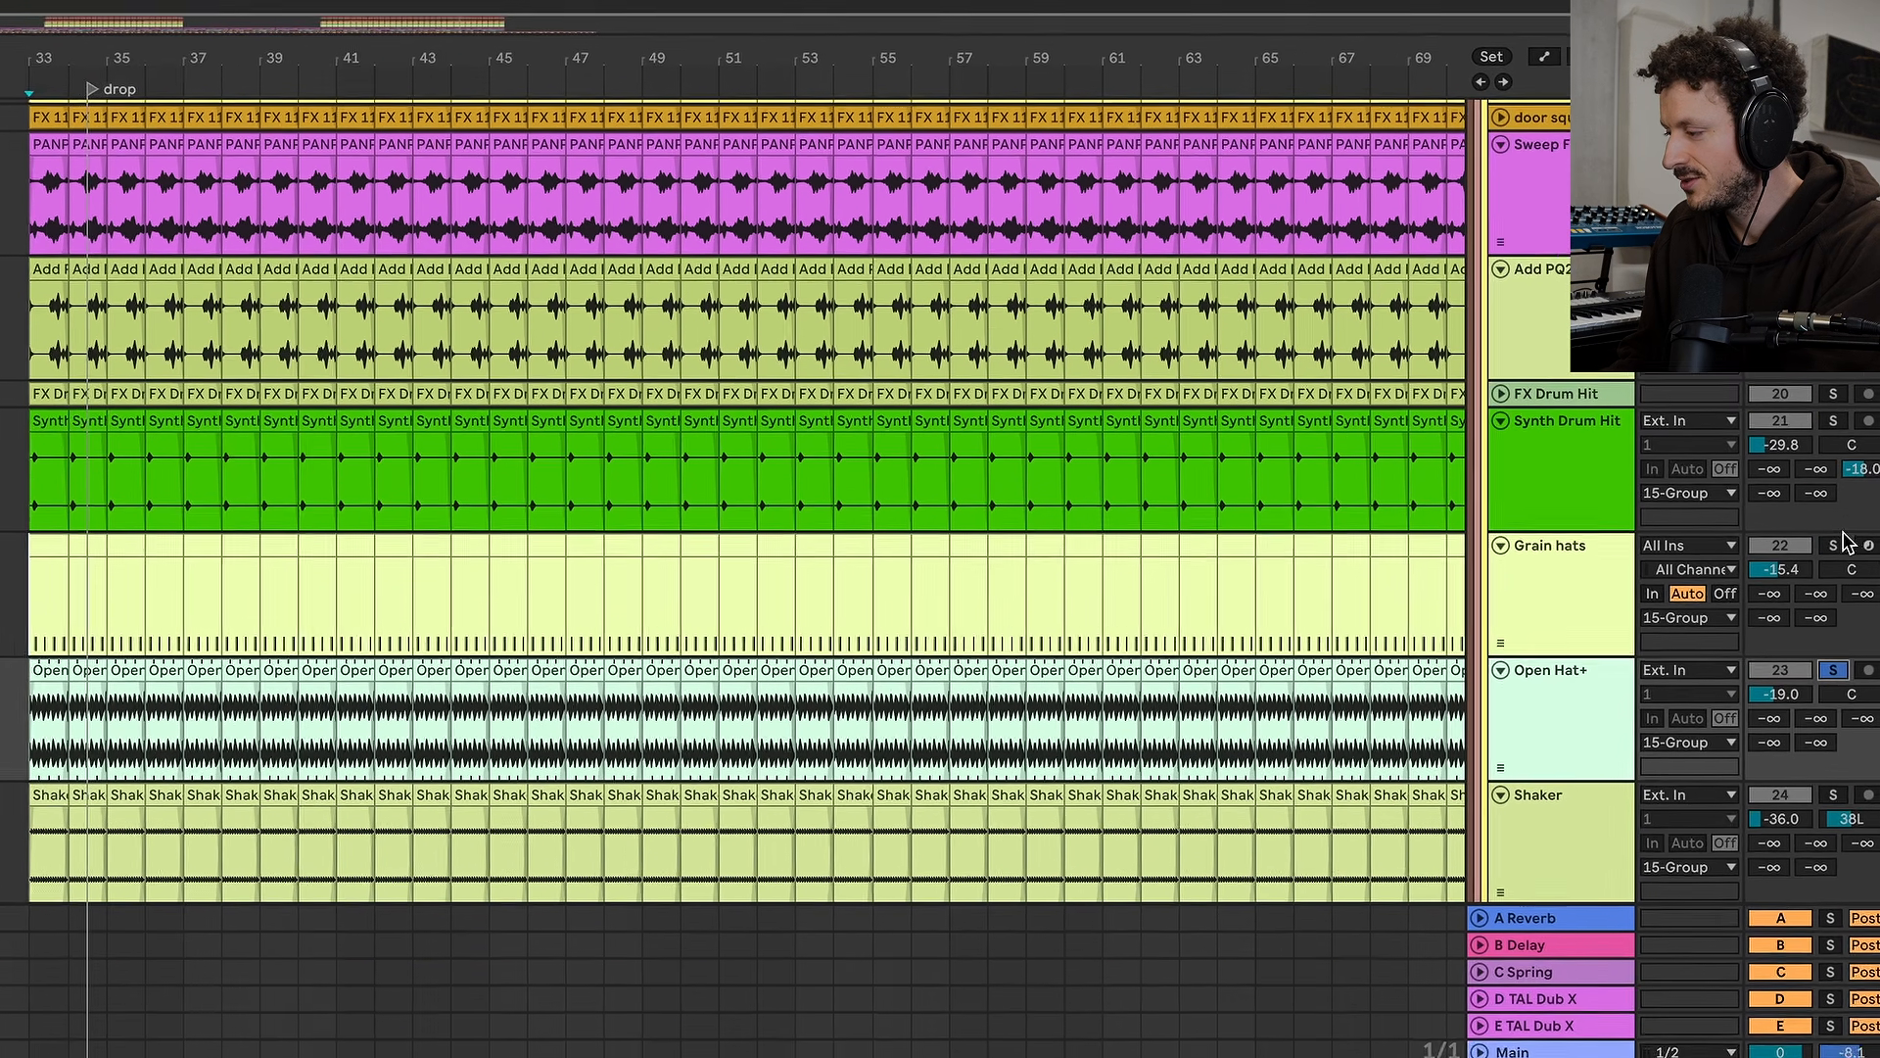
left_click(1833, 544)
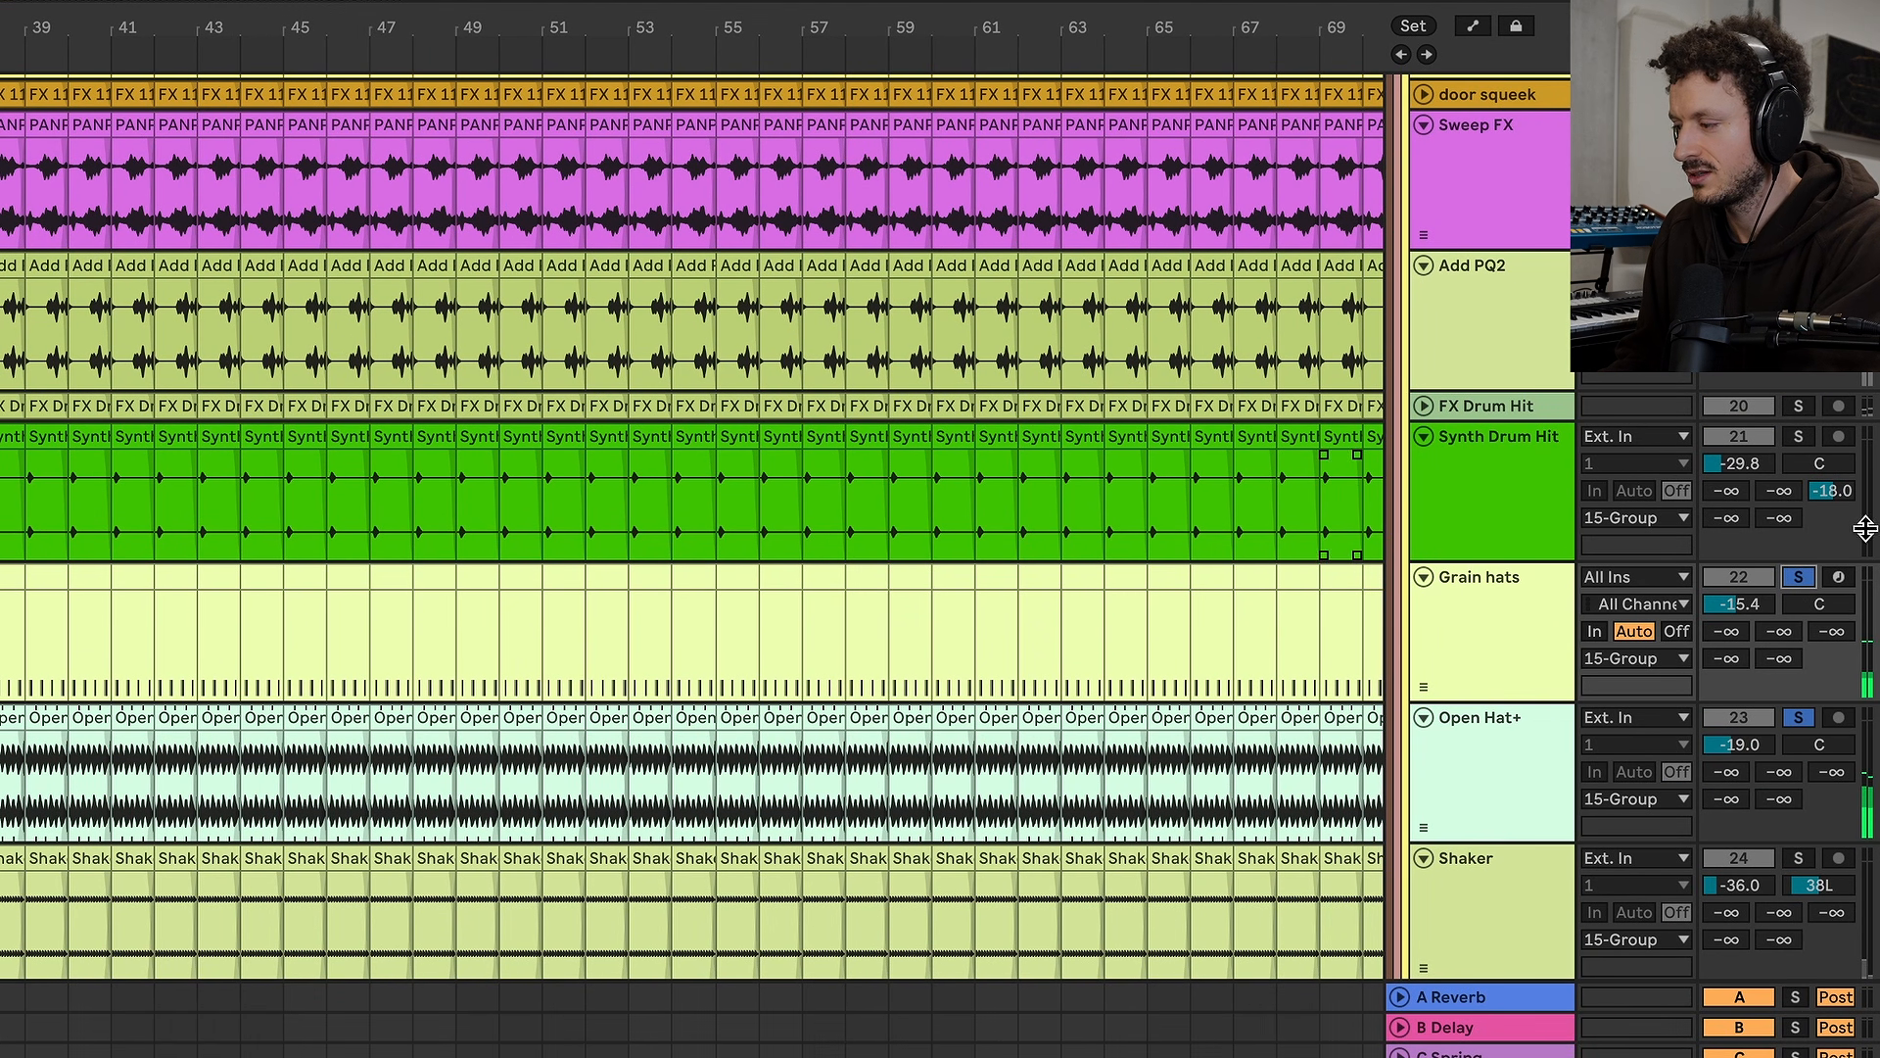
left_click(1805, 577)
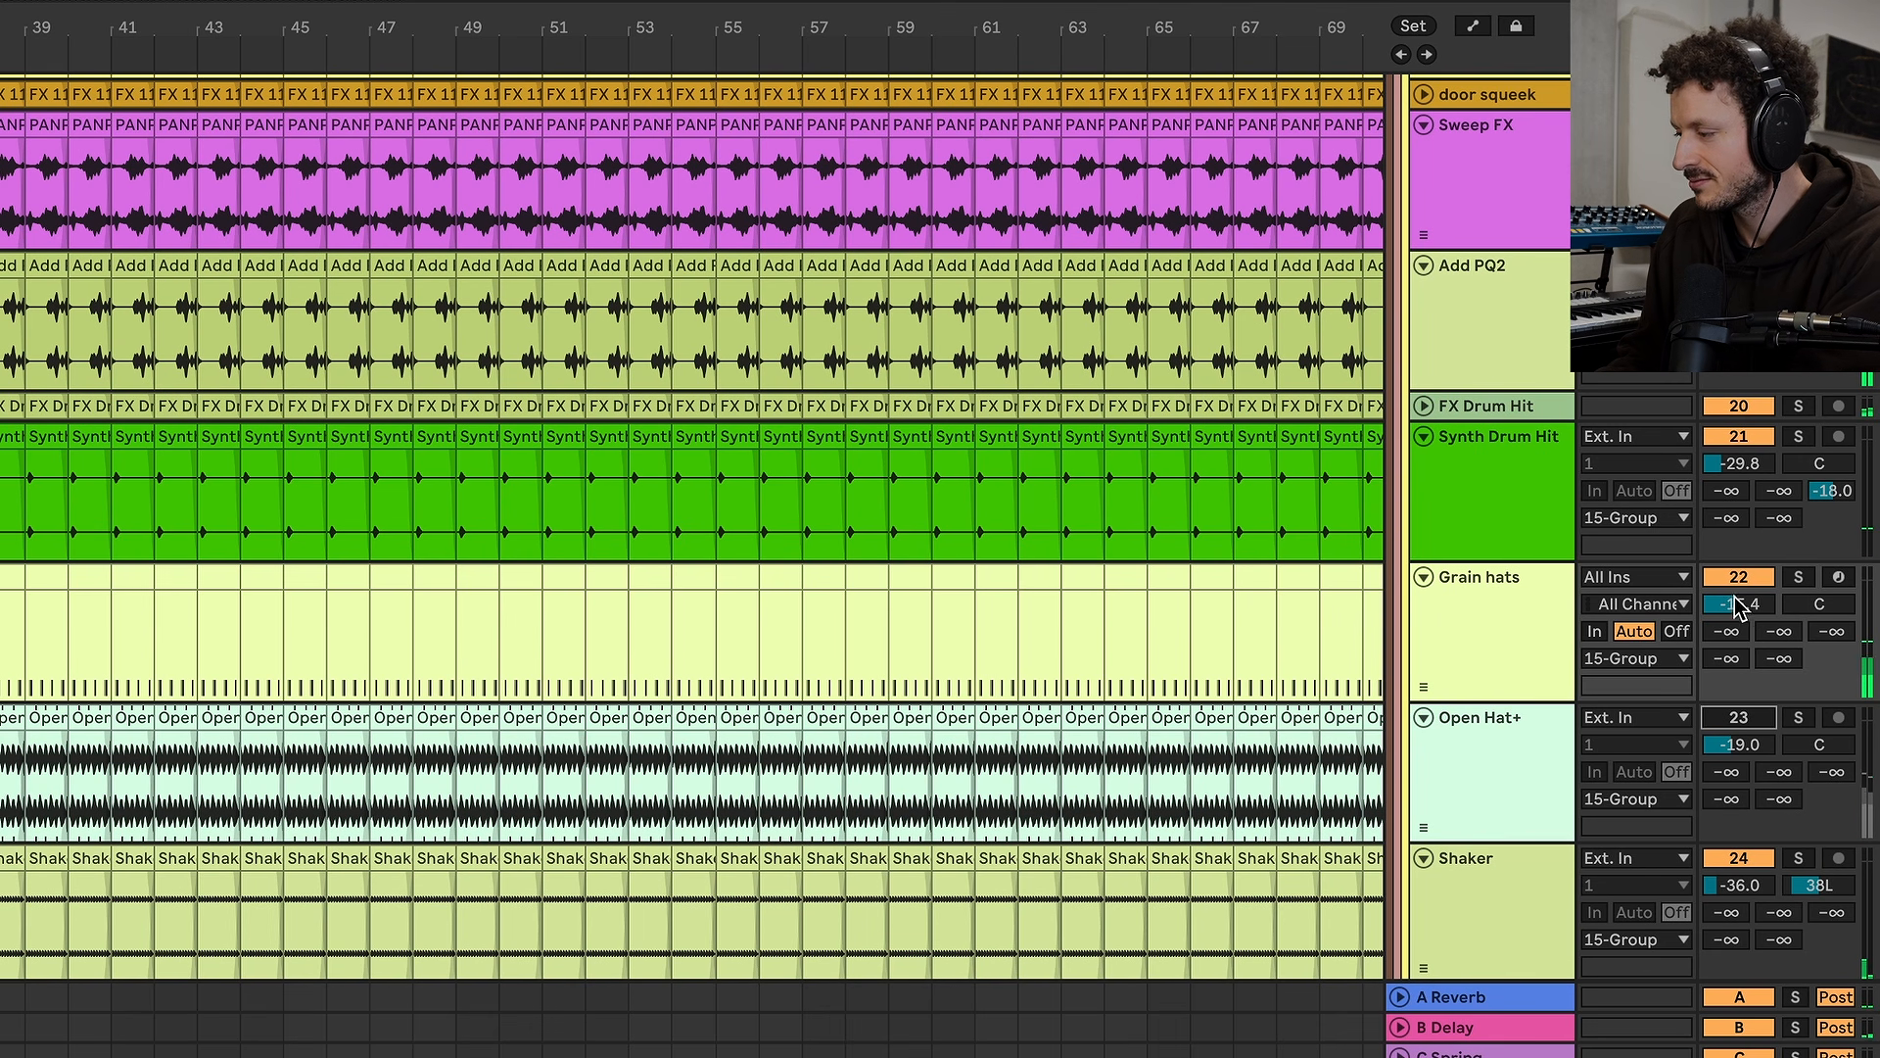
left_click(1722, 582)
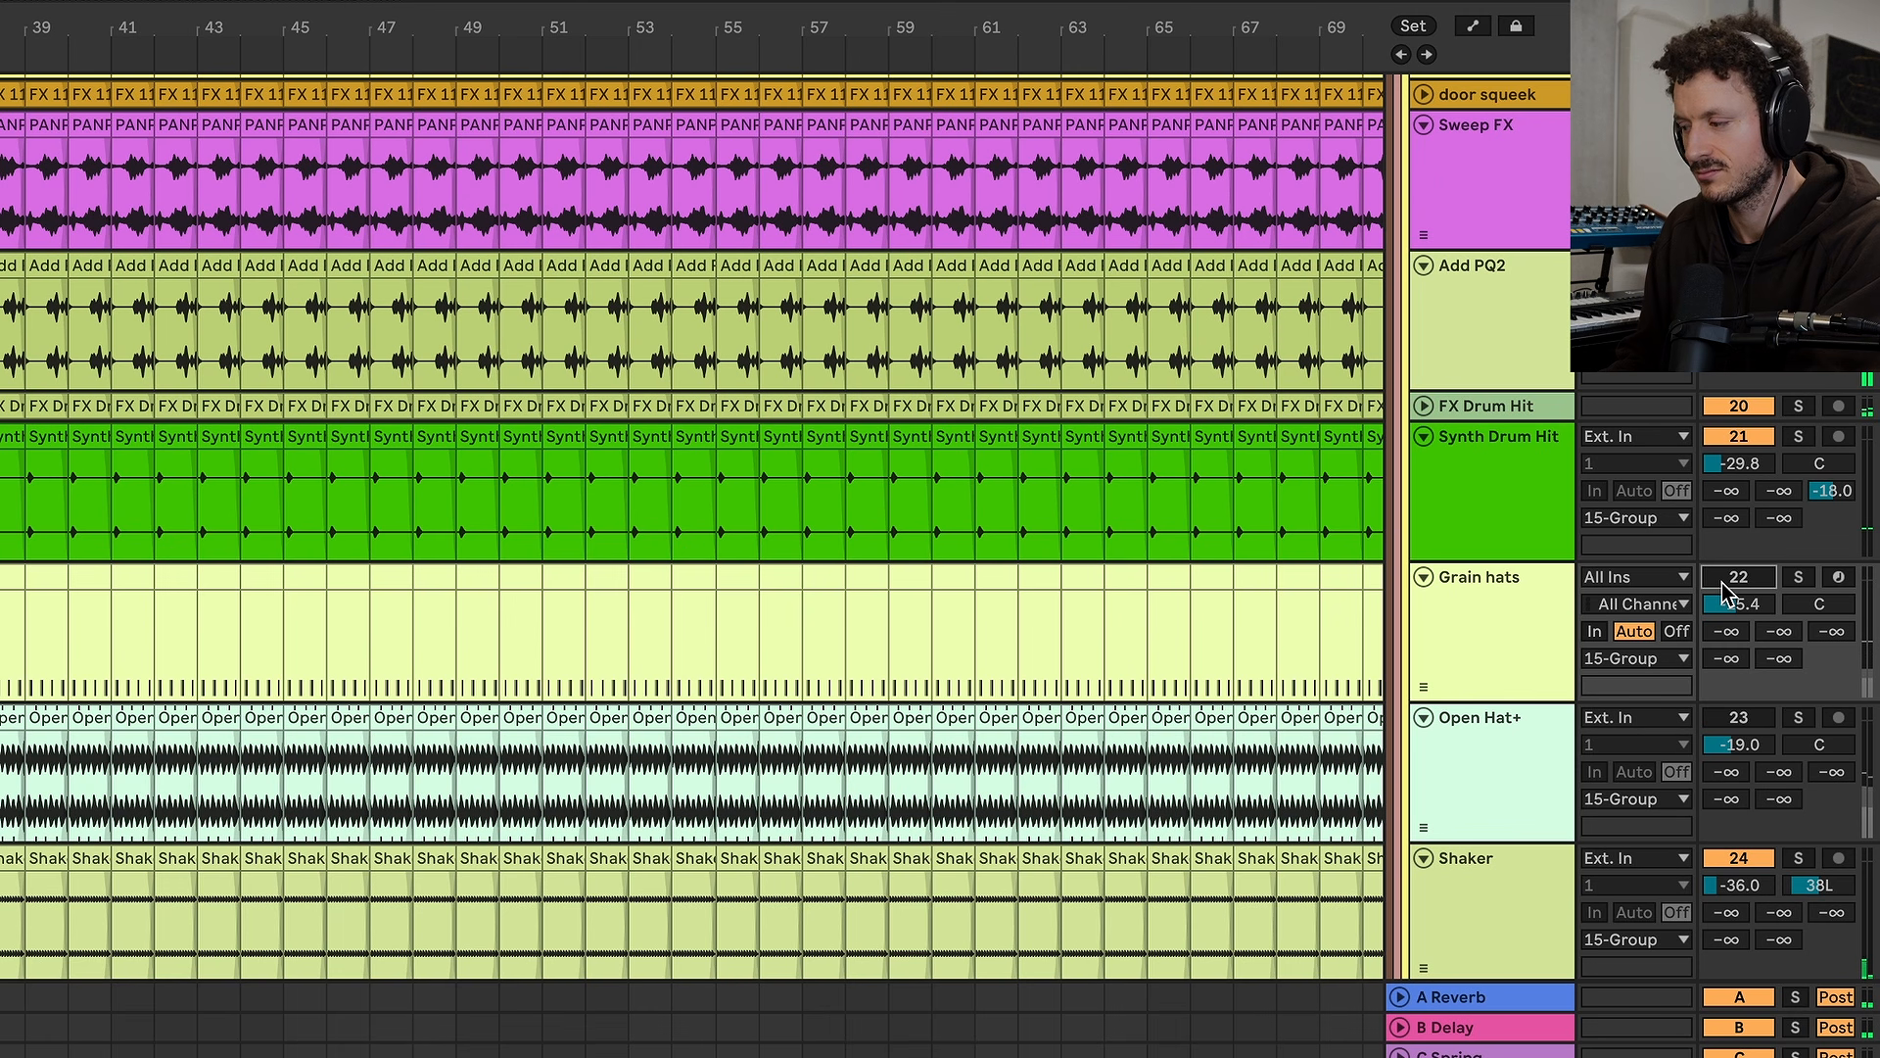
left_click(1736, 719)
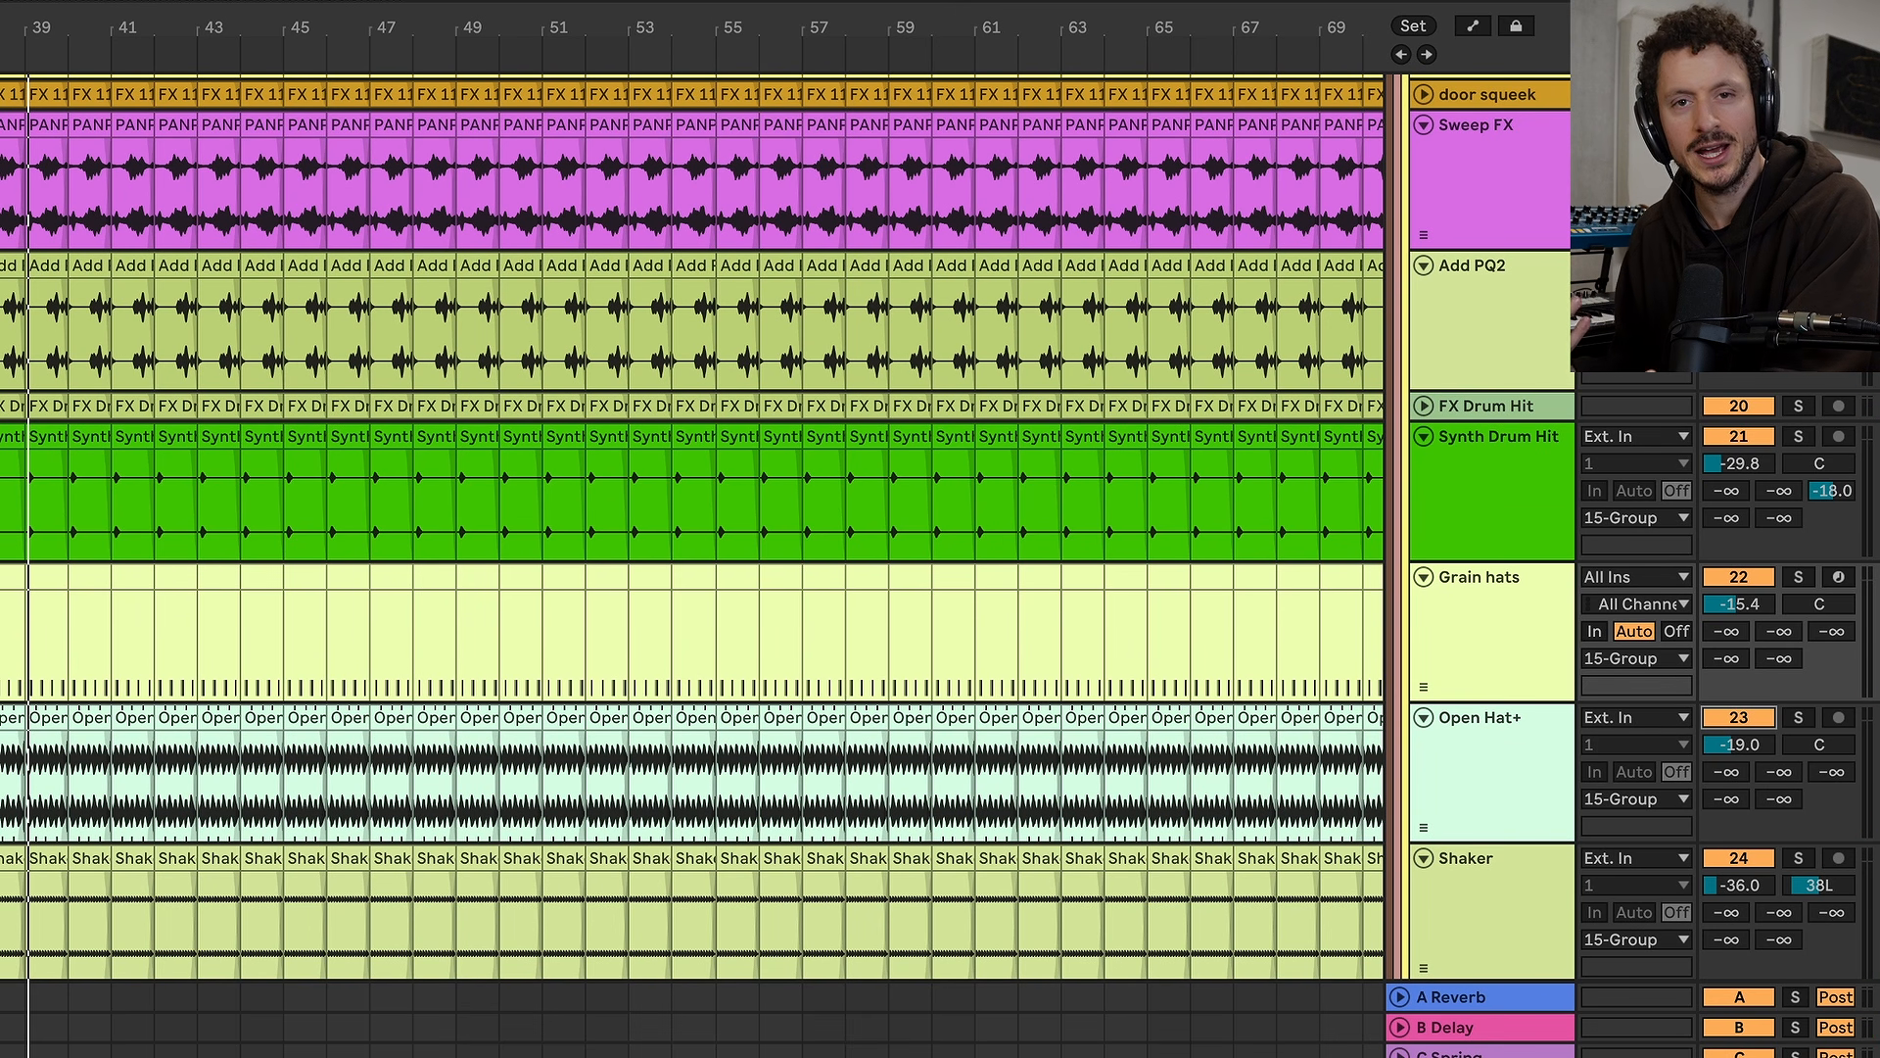
Look over the percussion tracks around the gap between bar 17 and the drop at bar 33
scroll(685, 529, "left", 10)
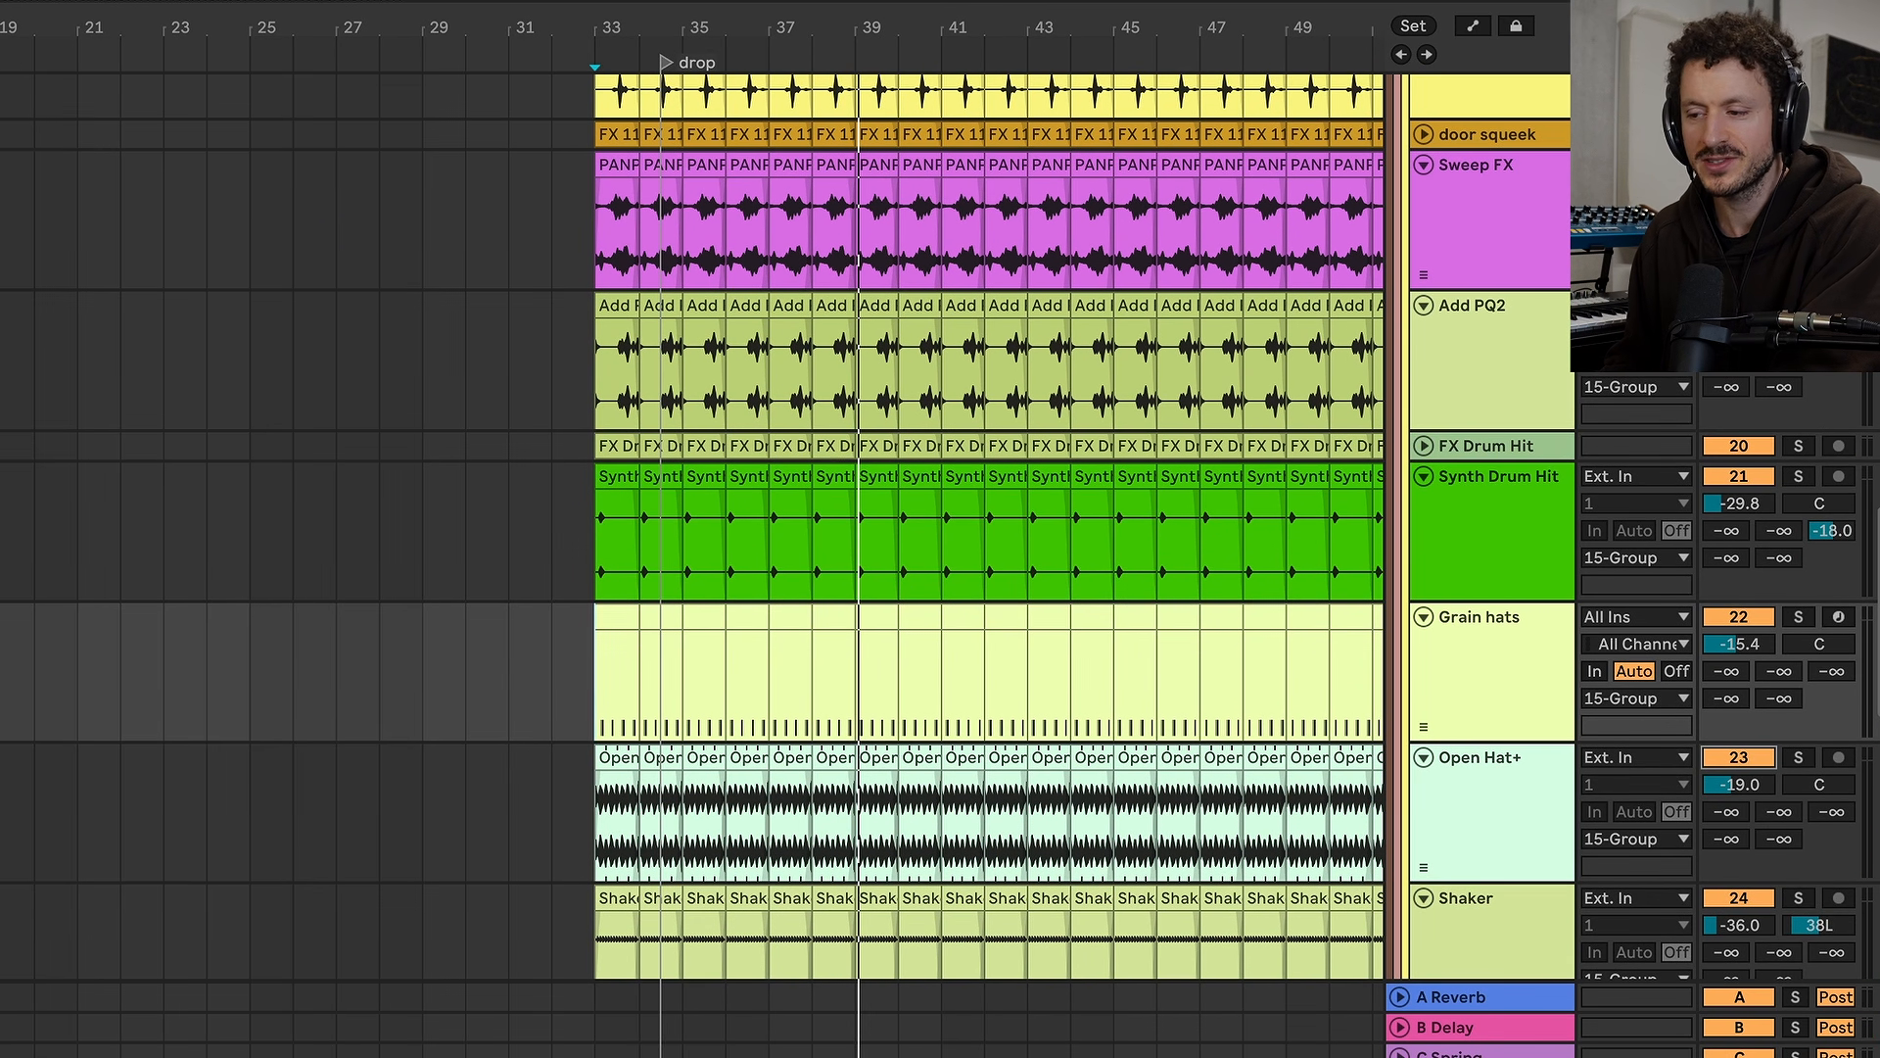
scroll(685, 529, "up", 5)
scroll(685, 529, "left", 8)
scroll(685, 529, "up", 3)
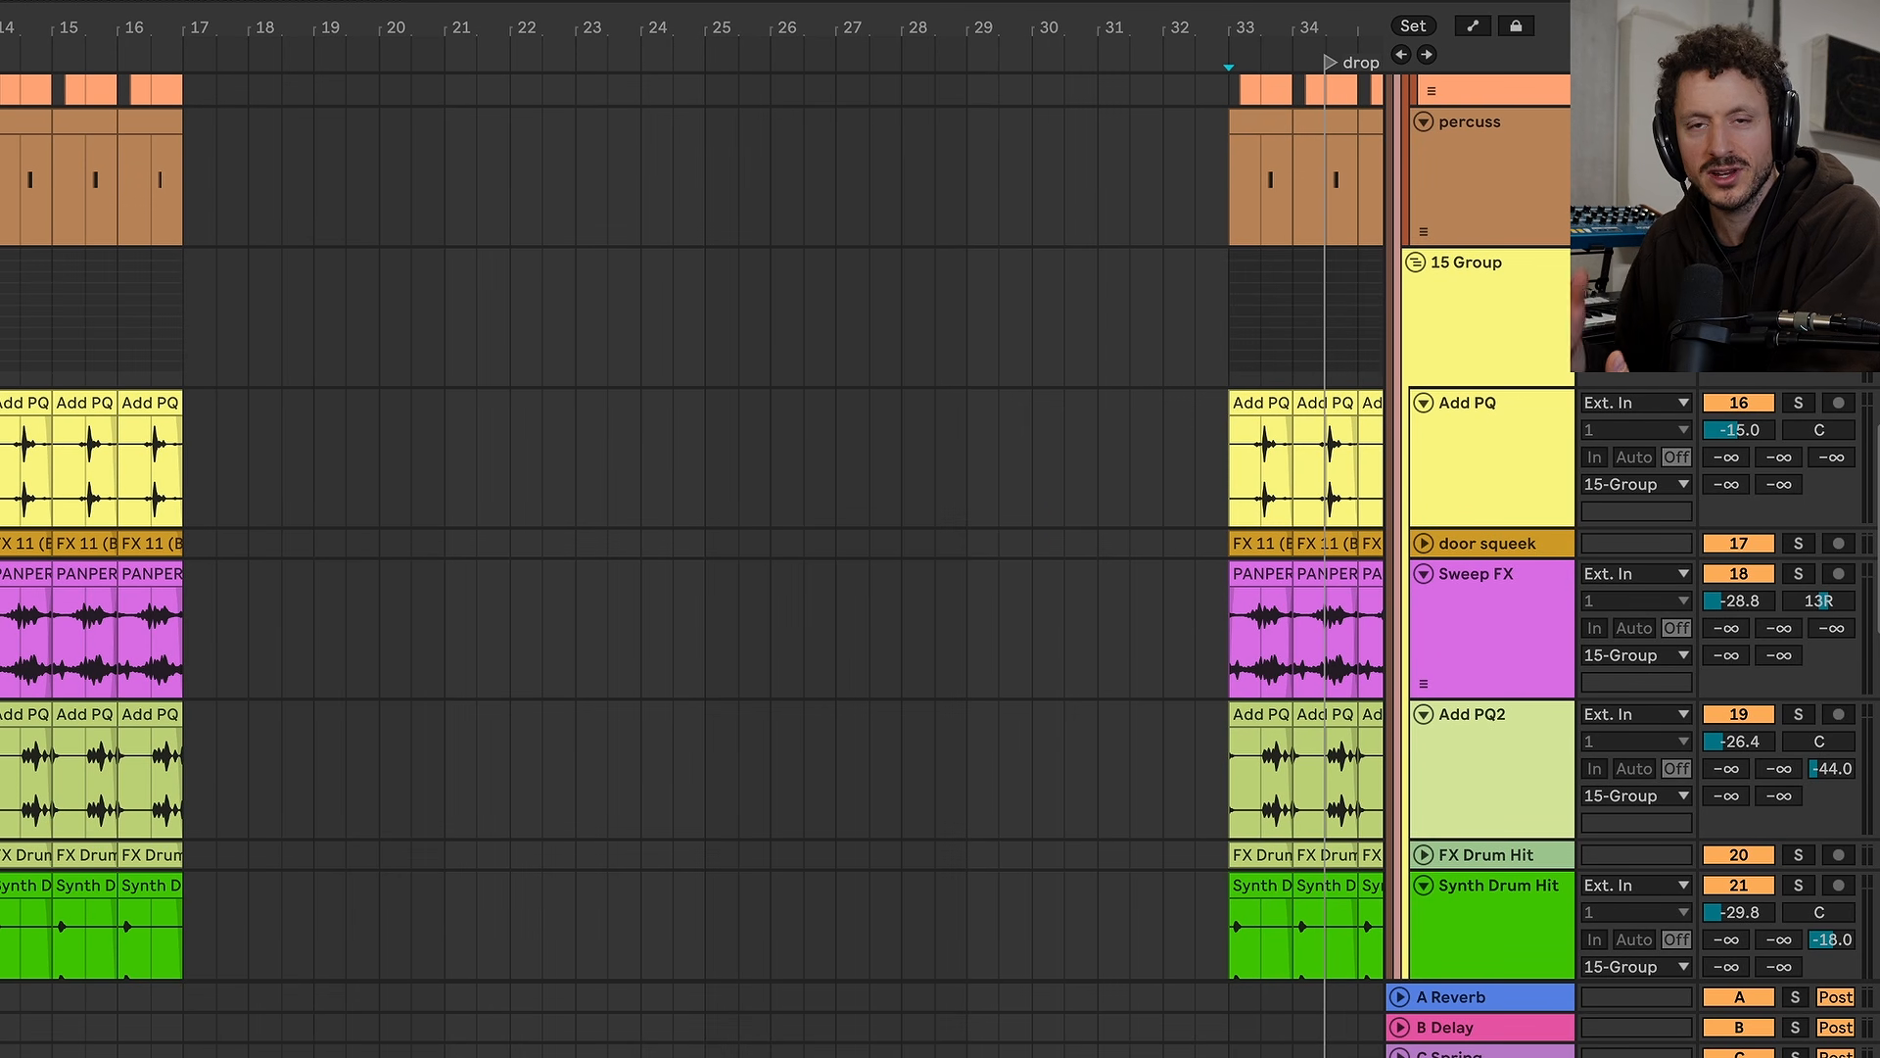
scroll(685, 529, "up", 10)
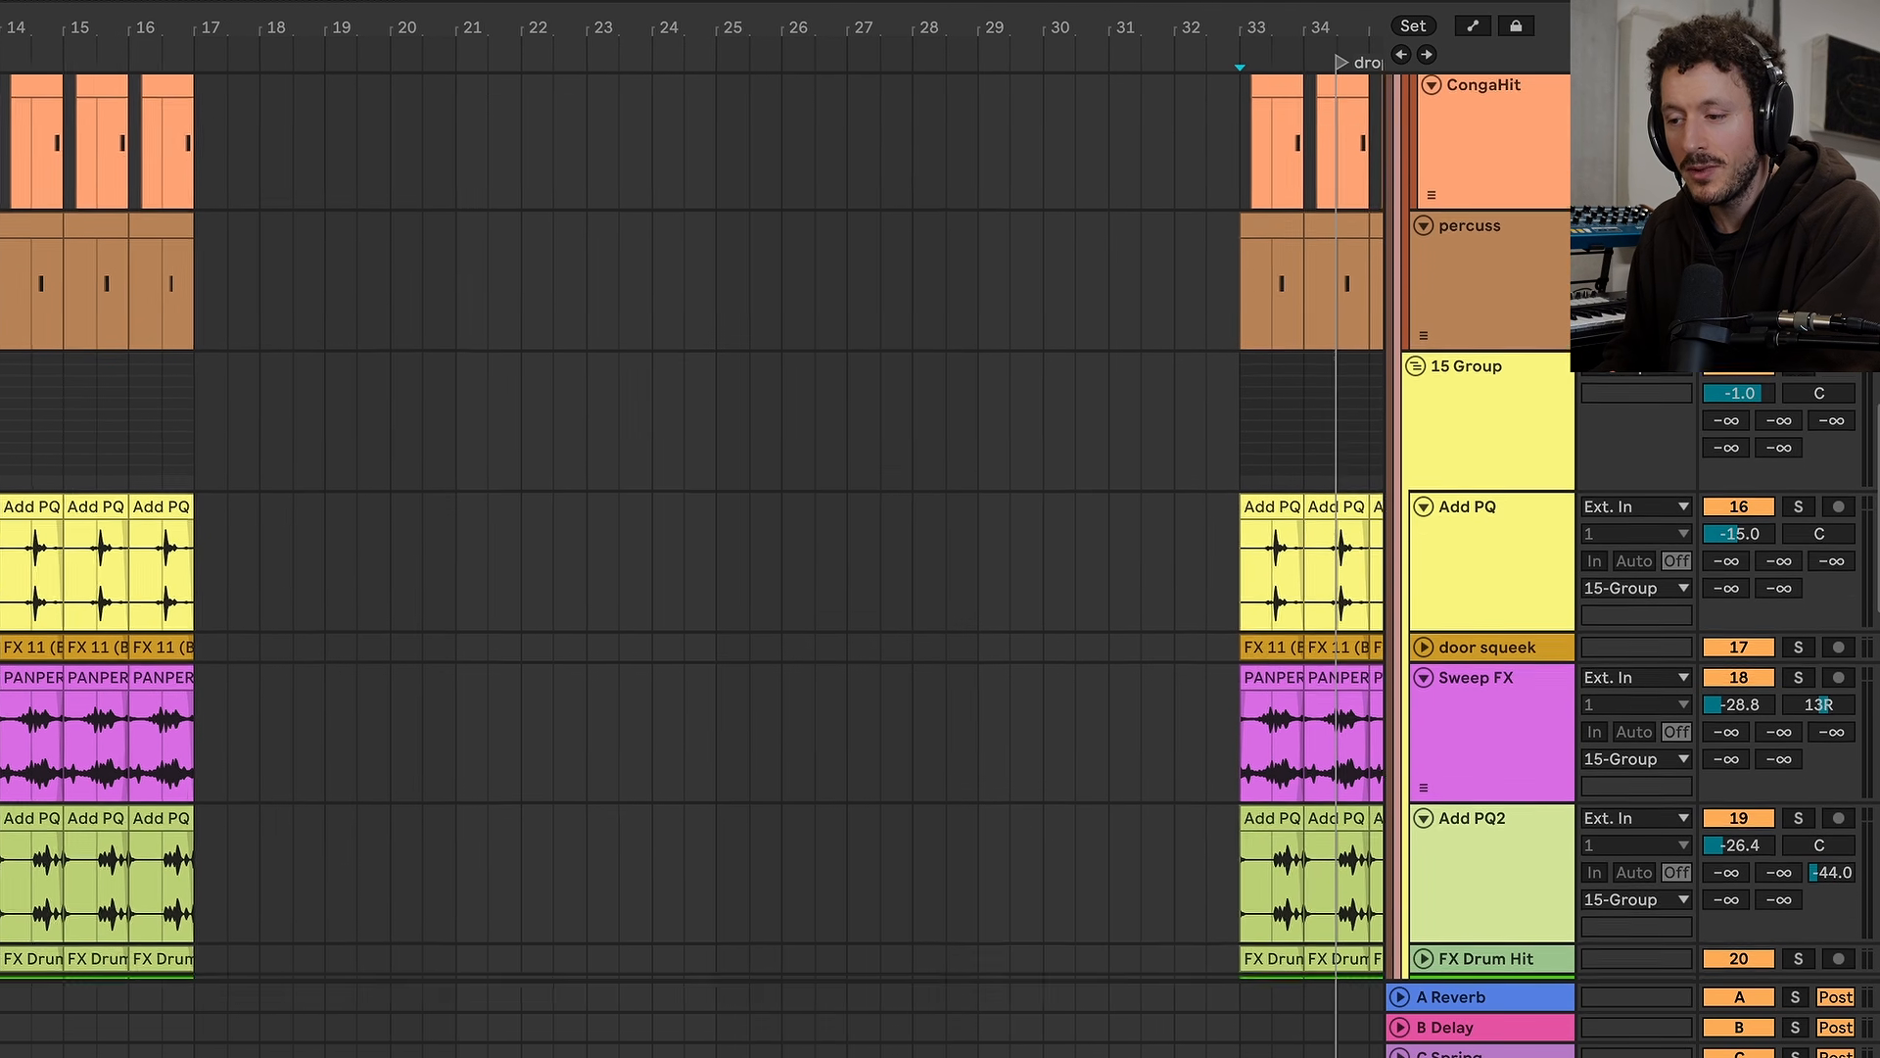
scroll(686, 529, "left", 2)
scroll(685, 529, "up", 3)
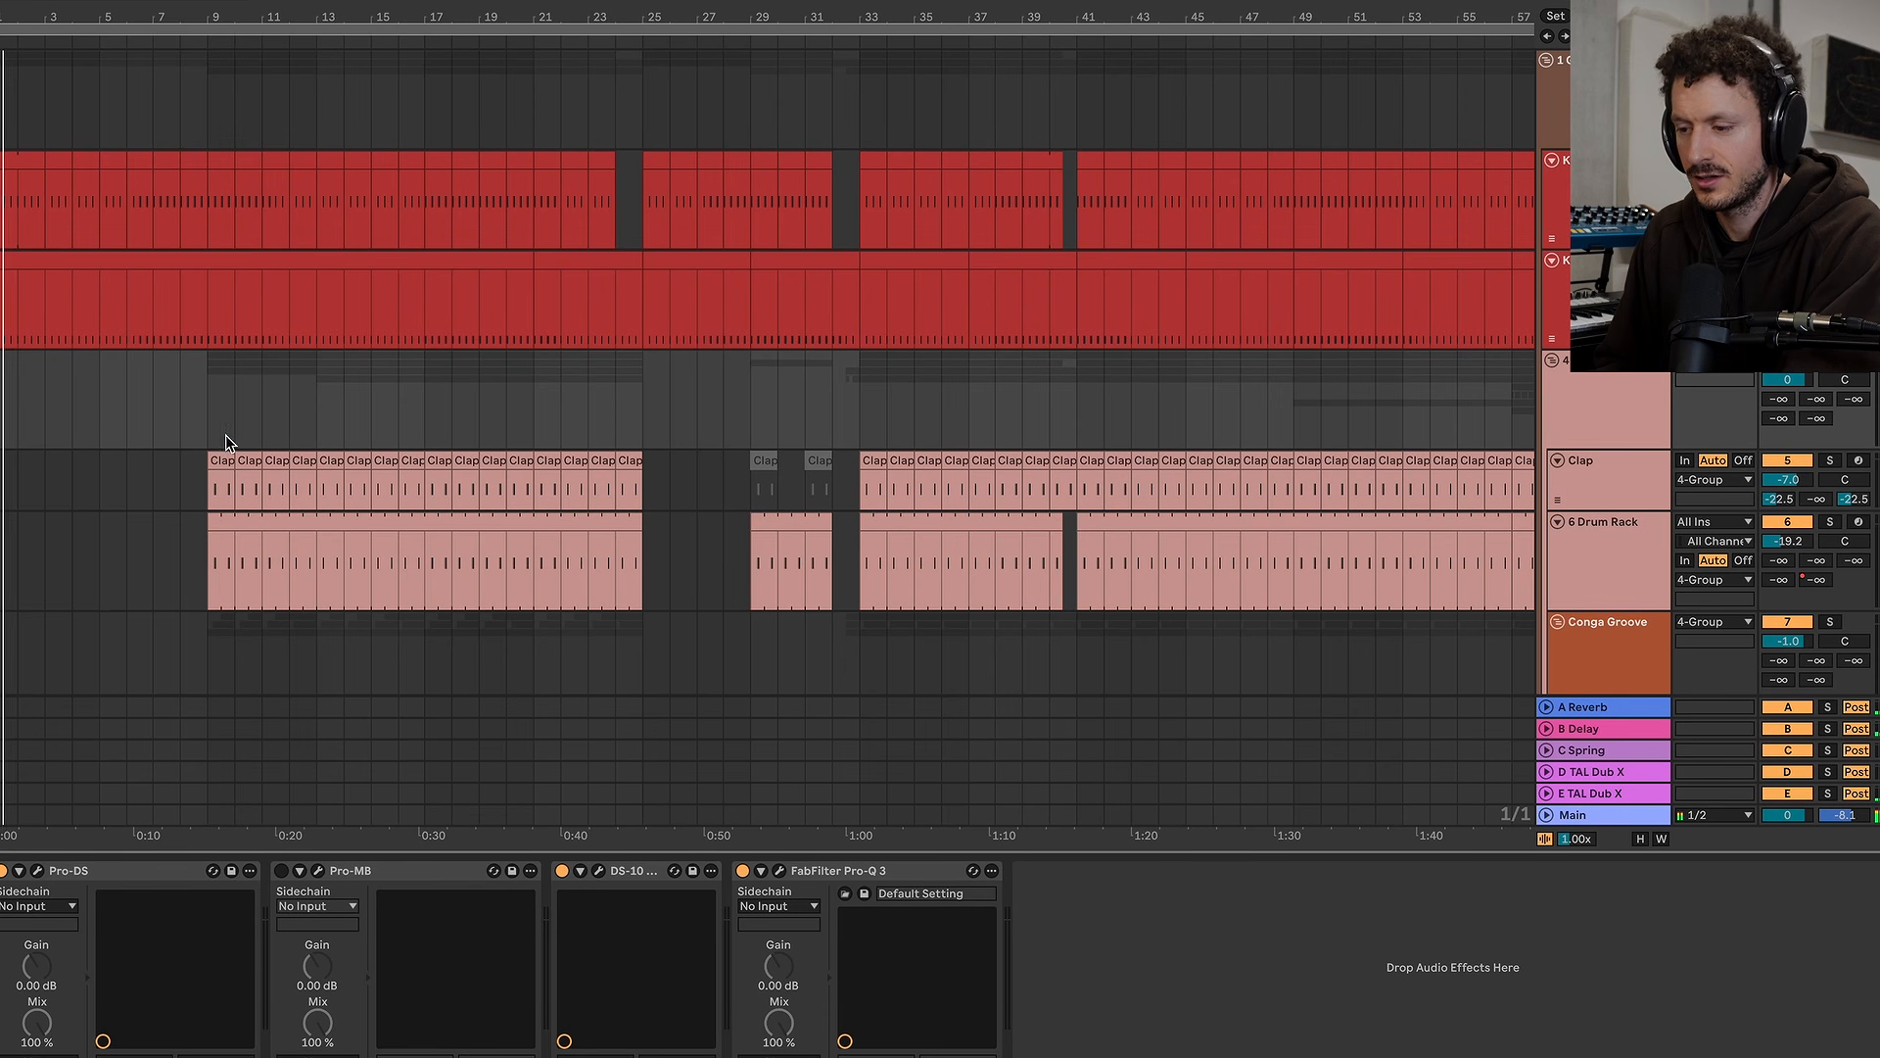
Examine how the kick, clap and conga clips are staggered through the intro, and play from bar 9
scroll(174, 425, "down", 2)
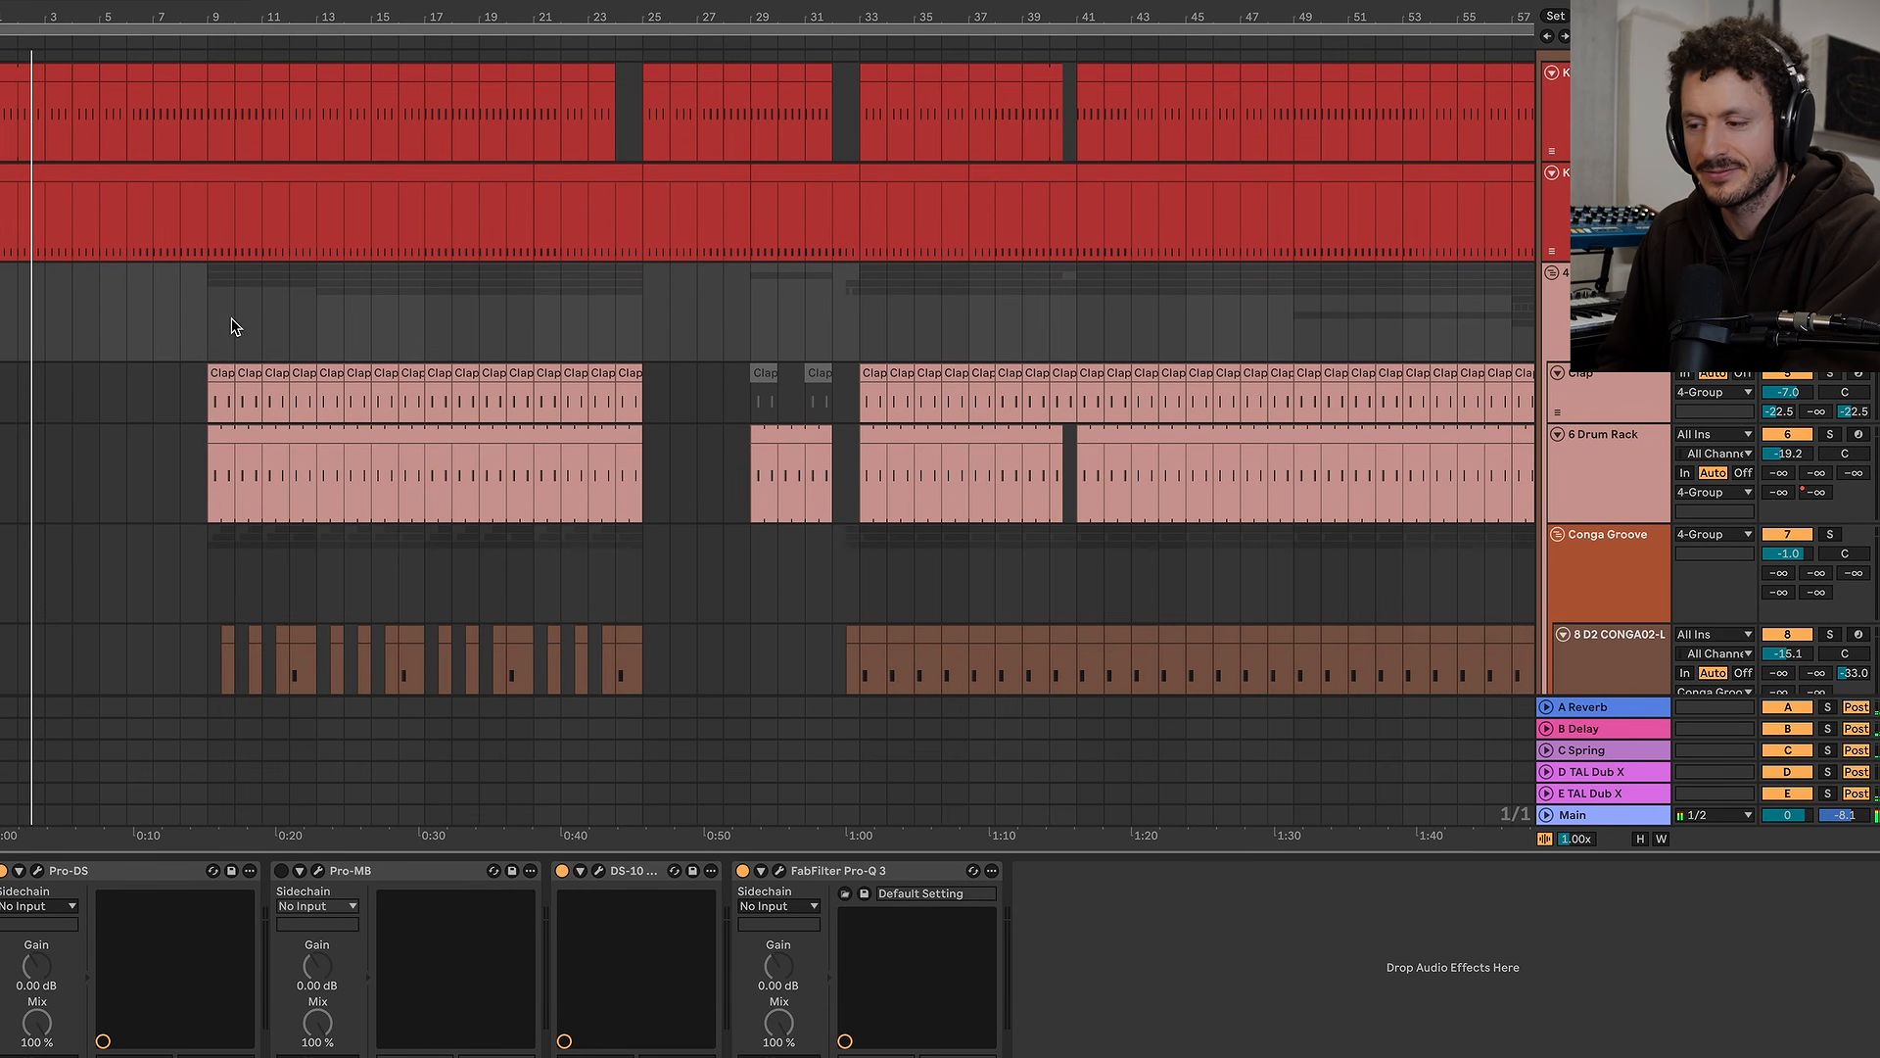
scroll(211, 311, "up", 5)
scroll(212, 311, "down", 2)
scroll(214, 284, "down", 1)
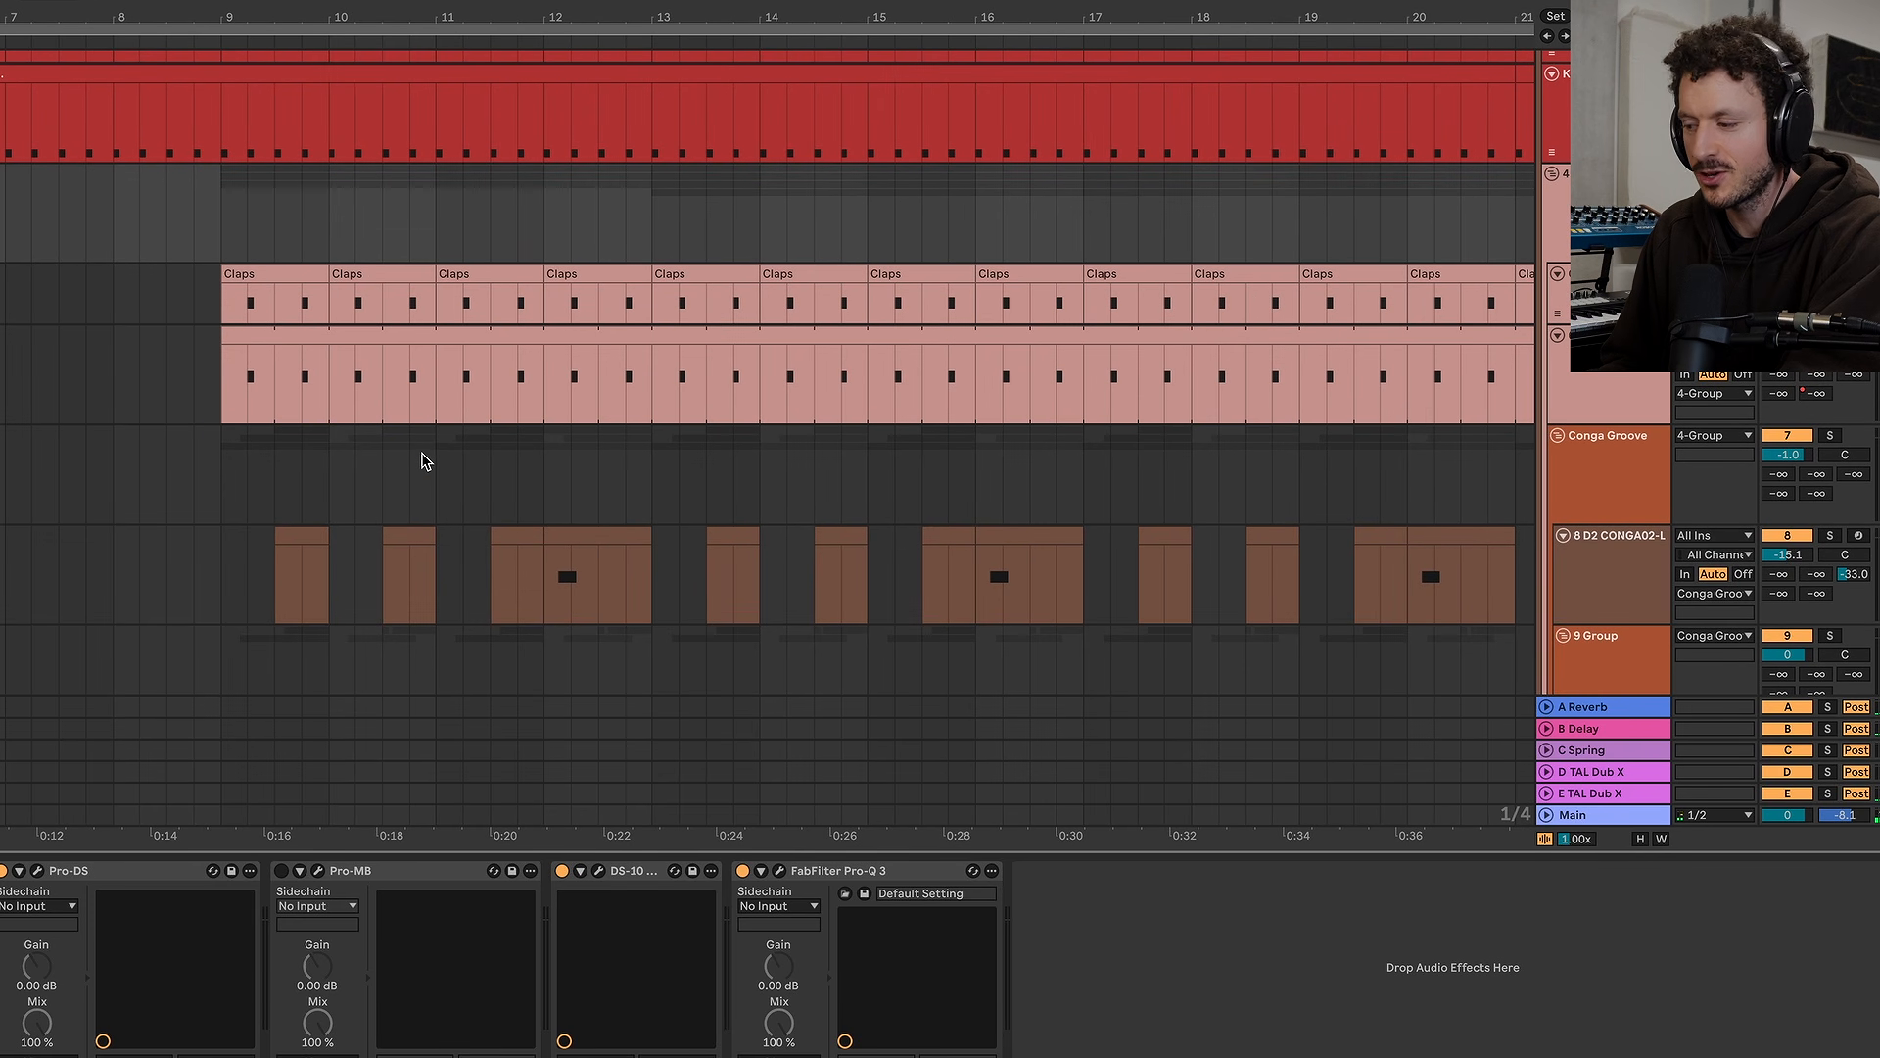
scroll(425, 461, "down", 1)
key("space")
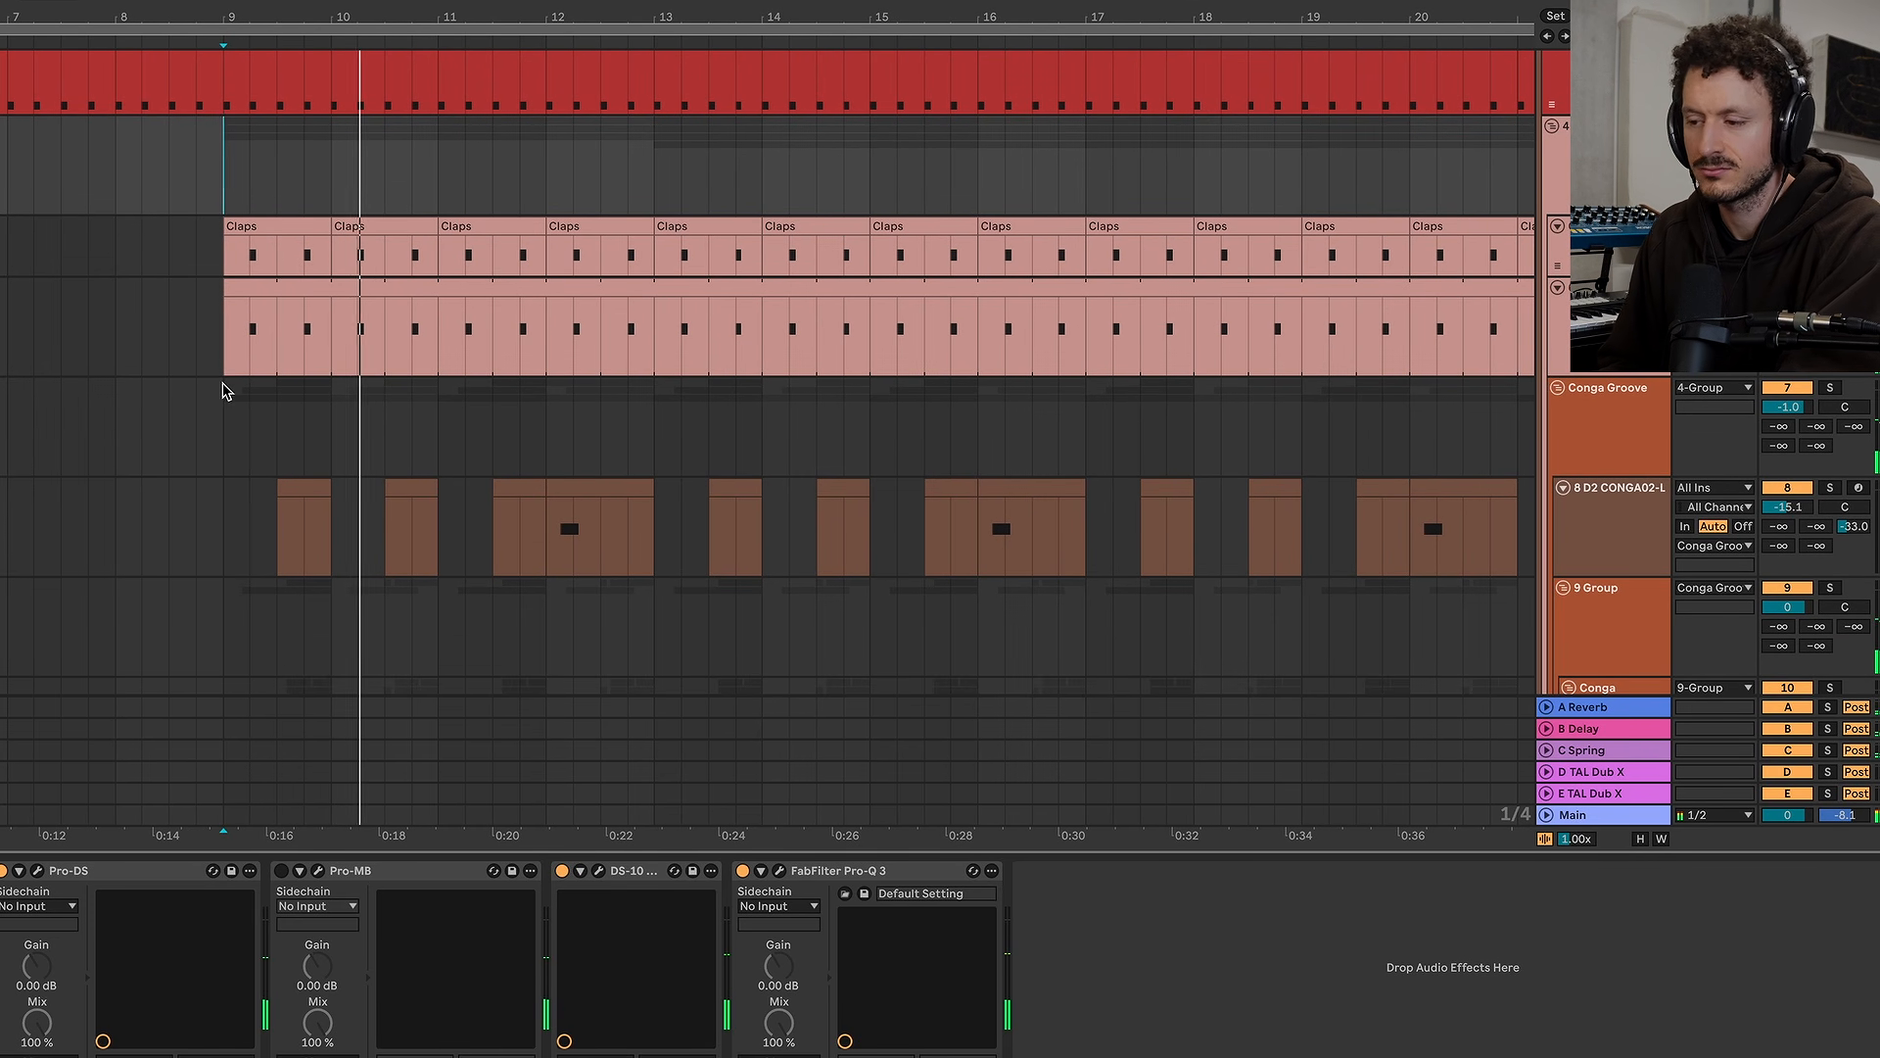
Examine how the conga and percussion clips are staggered from bar 9 and which effect clips join them from bar 13
scroll(223, 386, "down", 3)
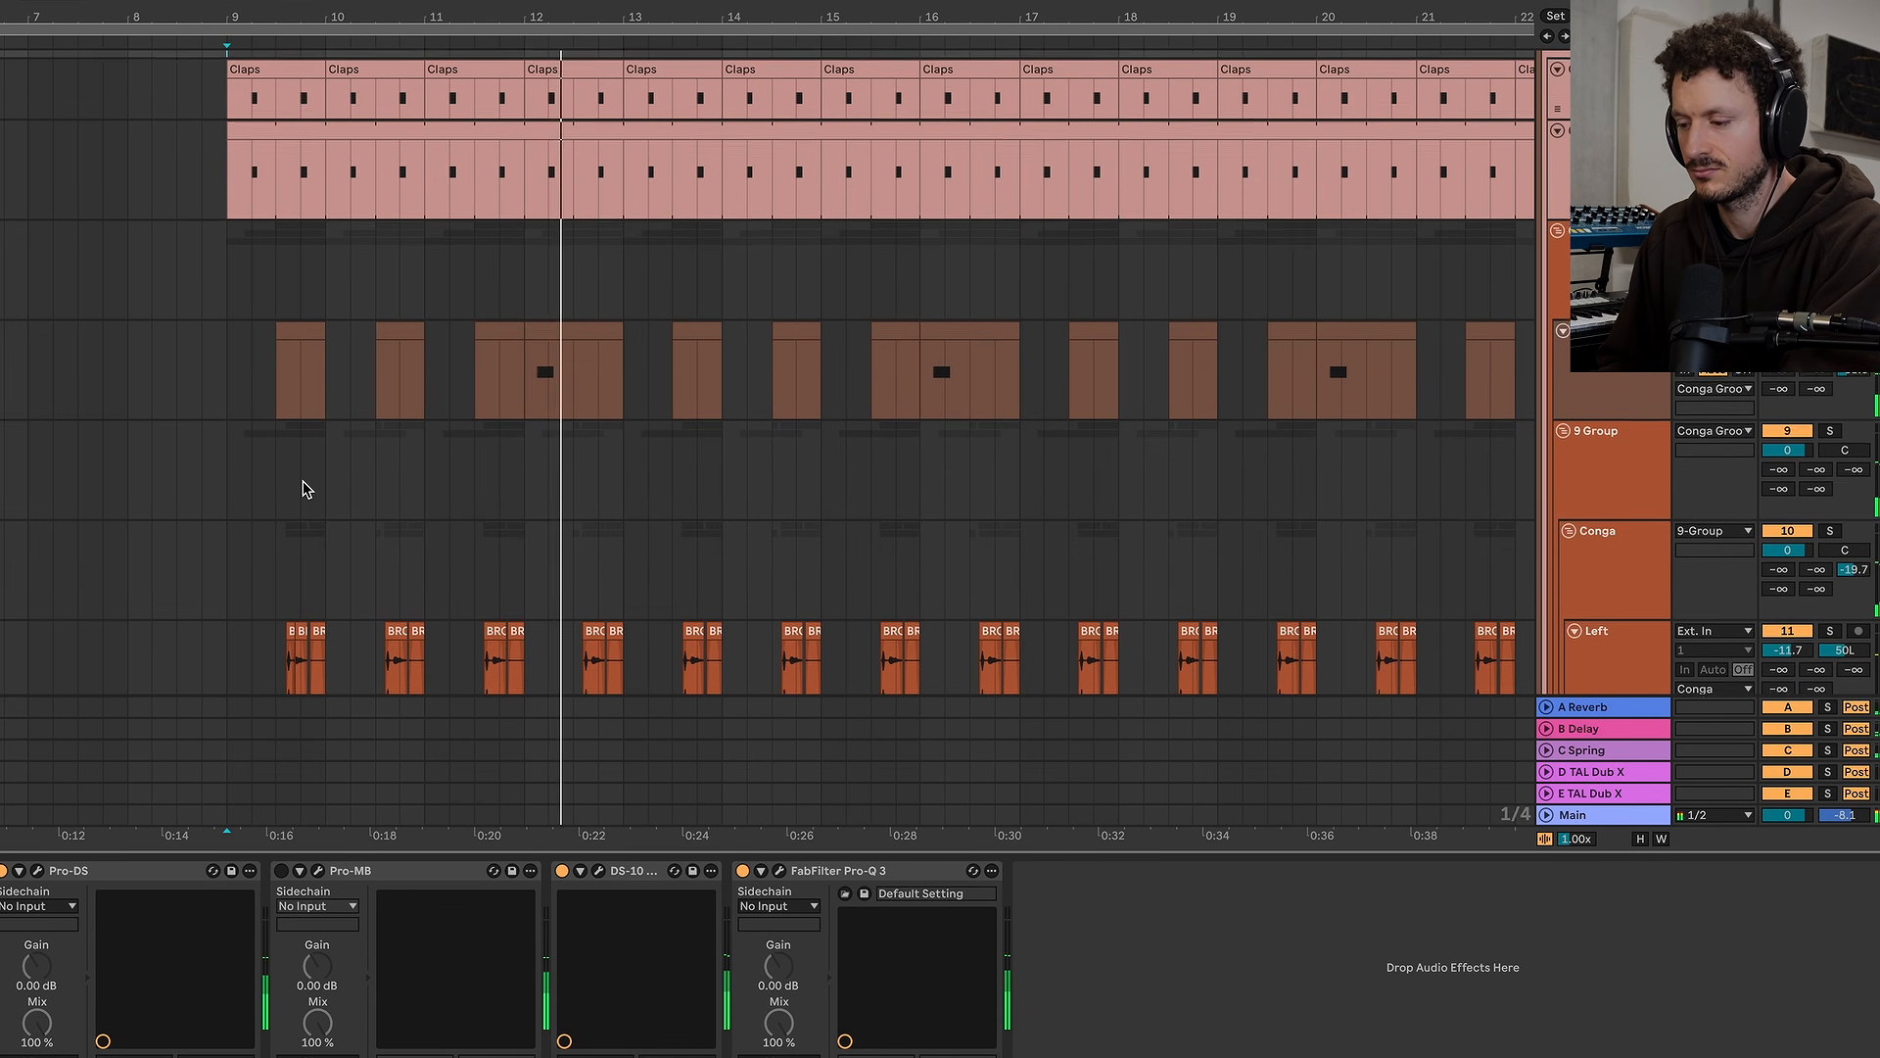
scroll(306, 489, "down", 5)
scroll(401, 486, "down", 10)
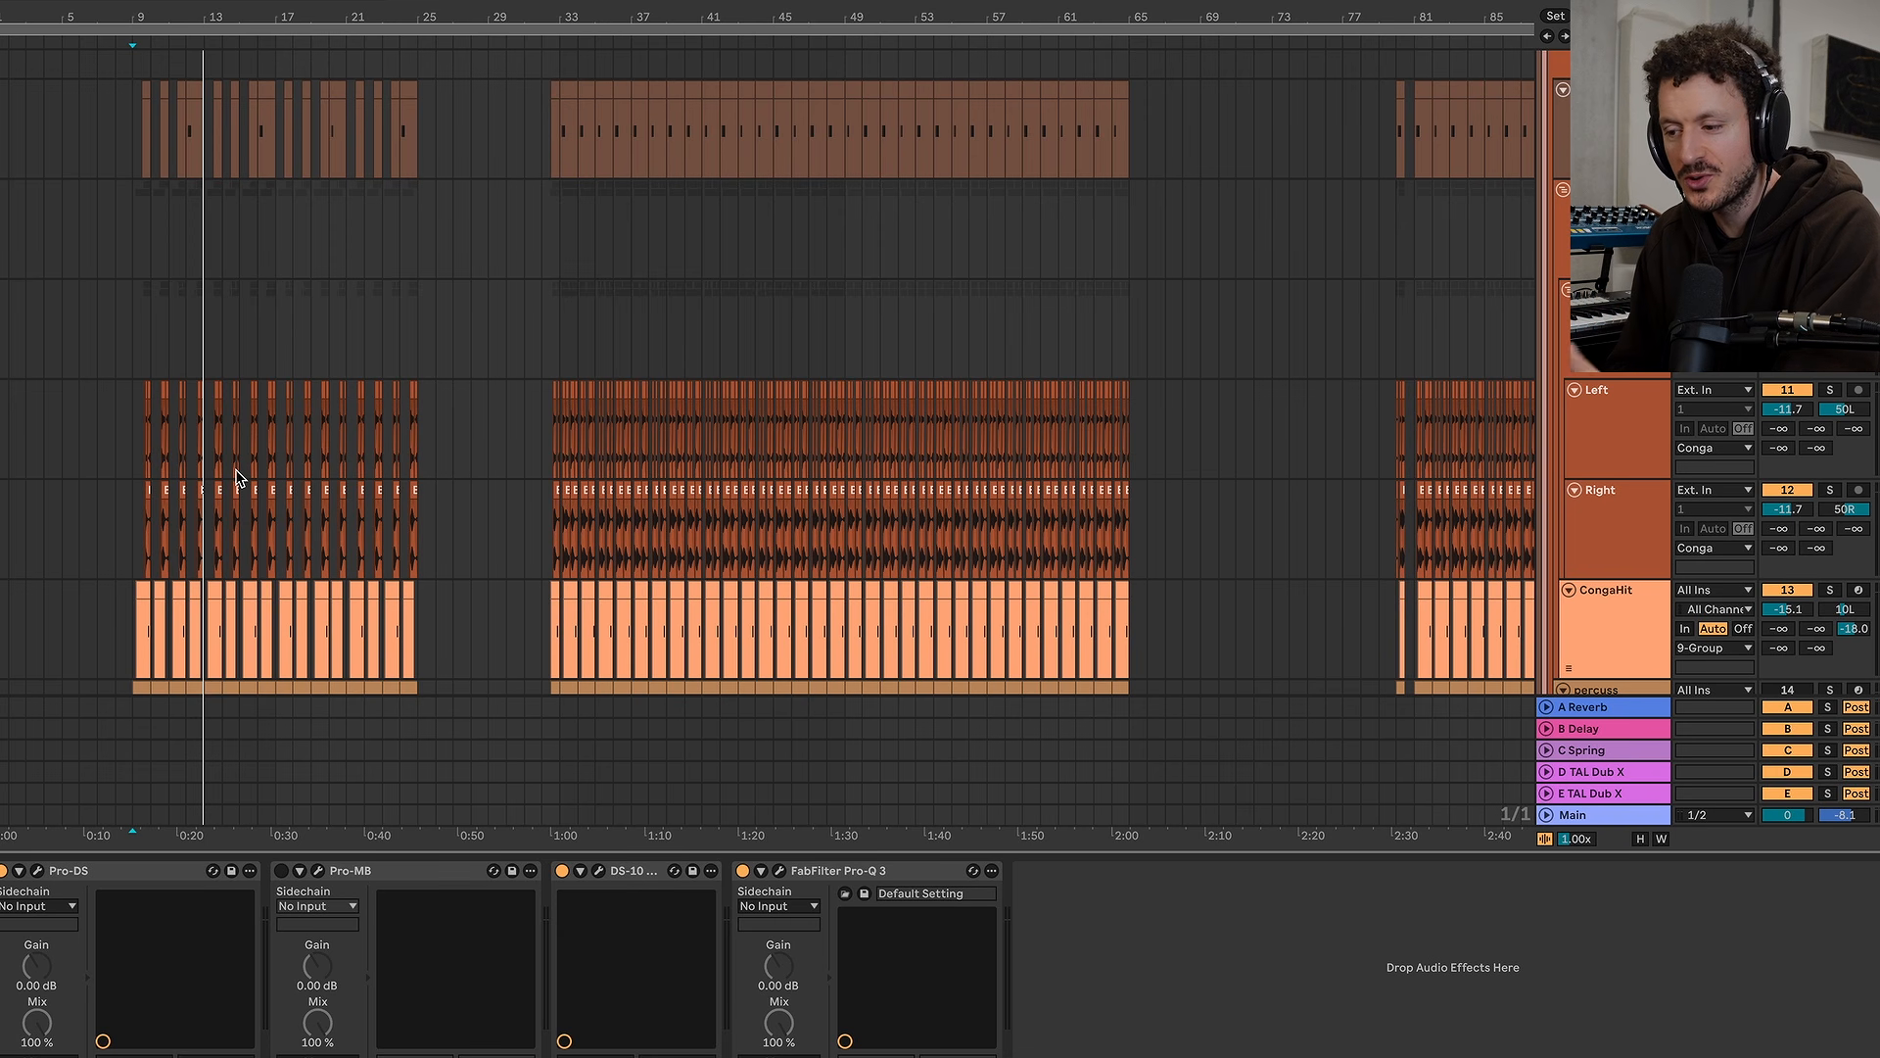
scroll(236, 477, "up", 1)
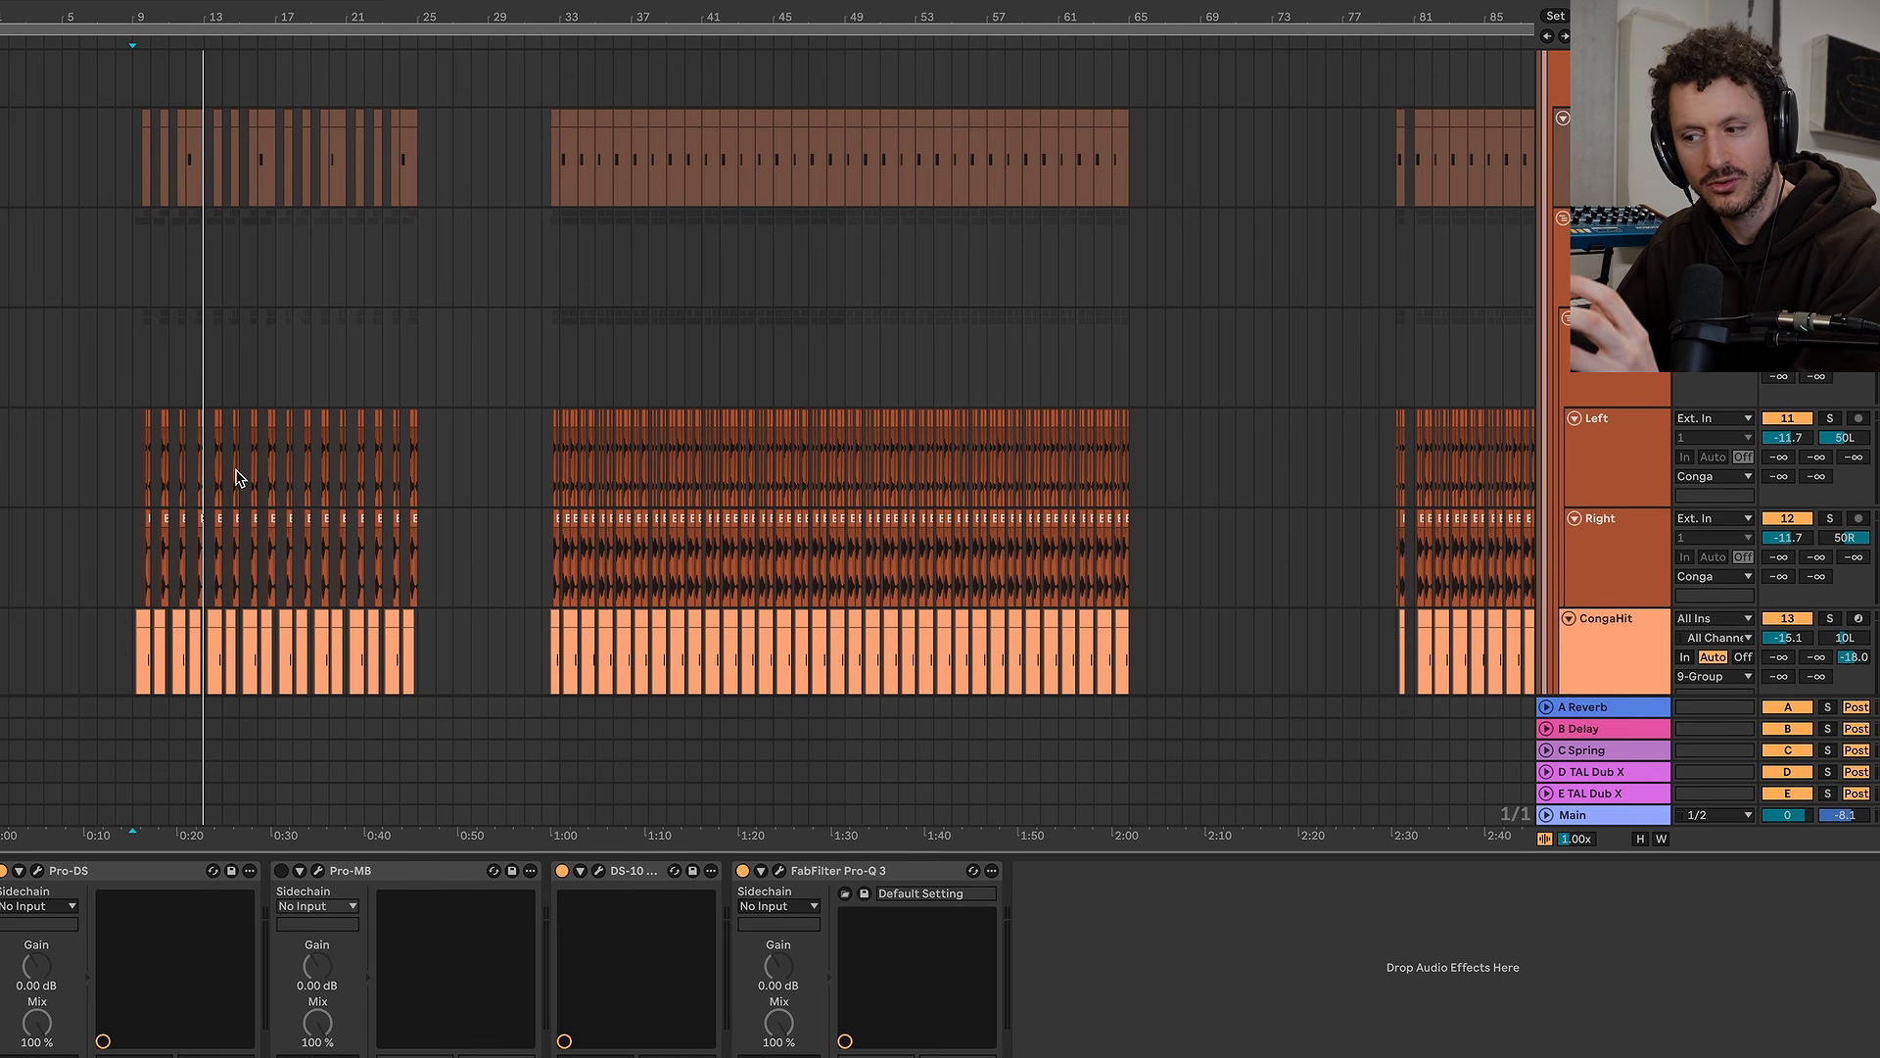
scroll(235, 475, "down", 5)
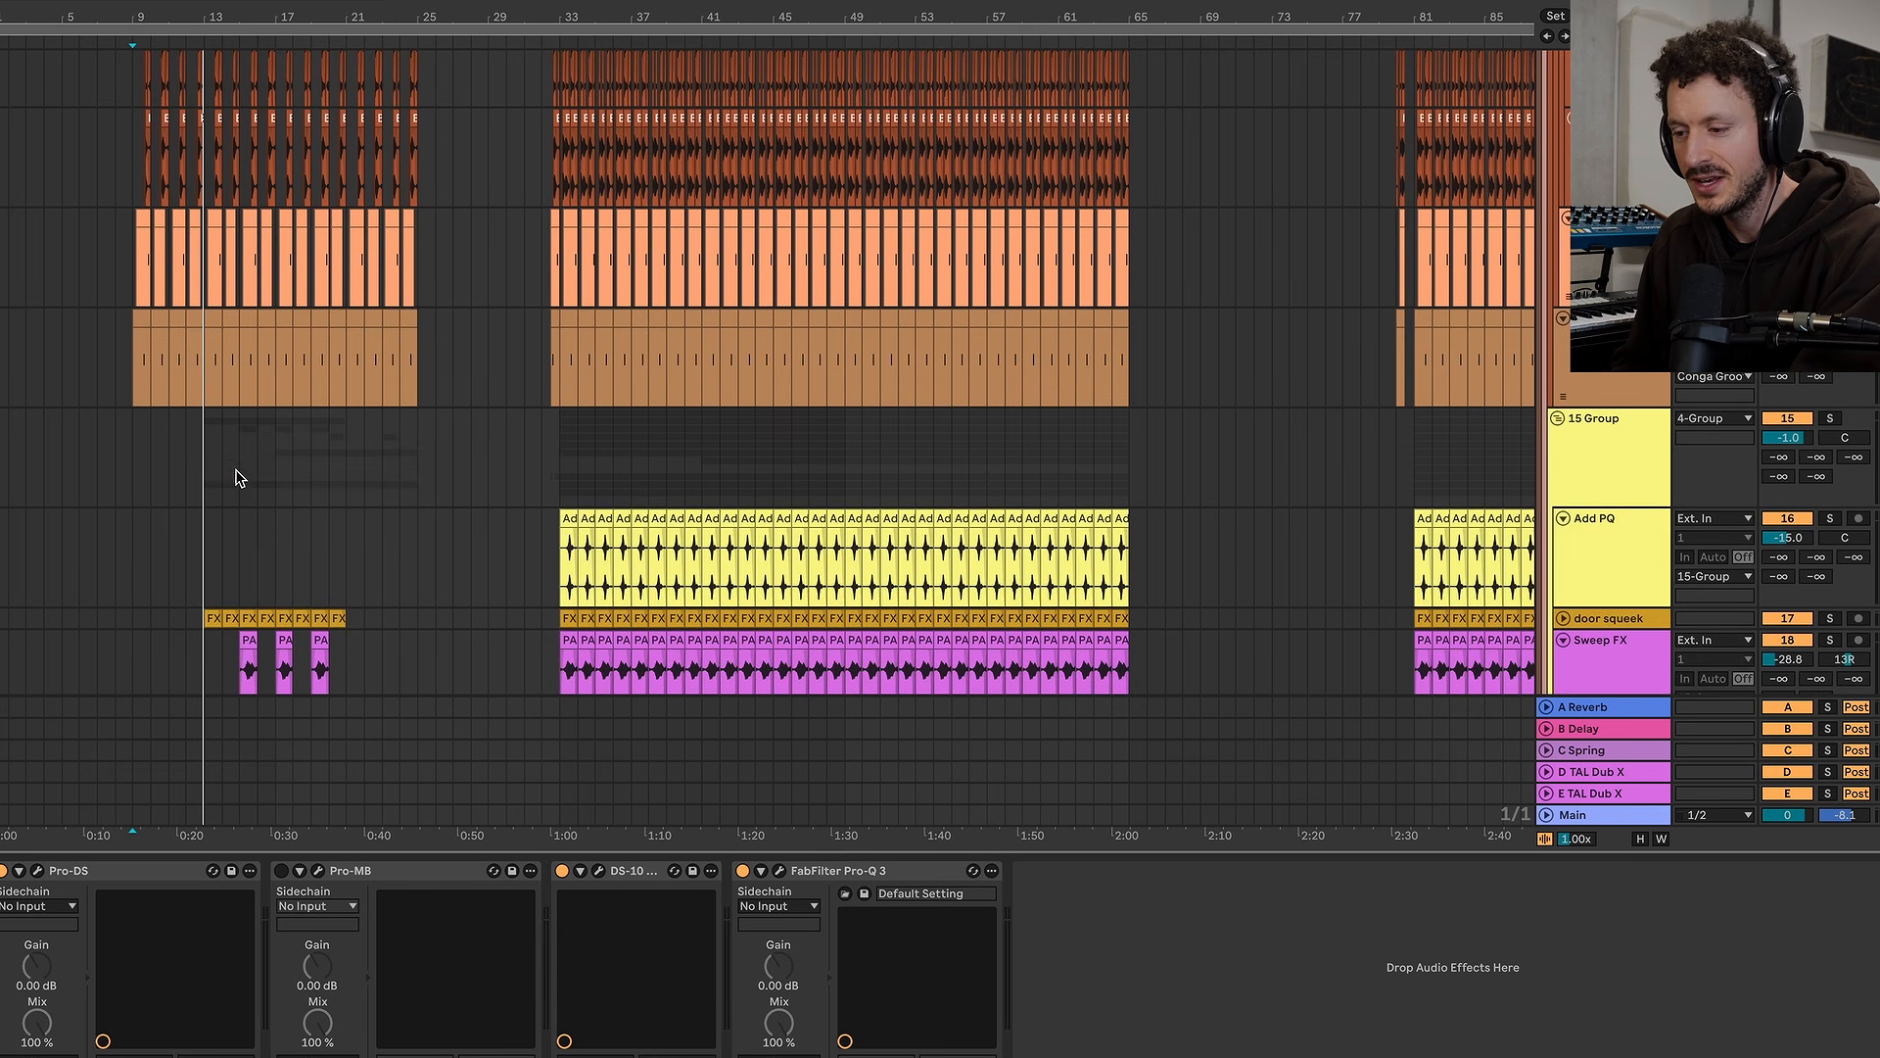
scroll(219, 462, "up", 6)
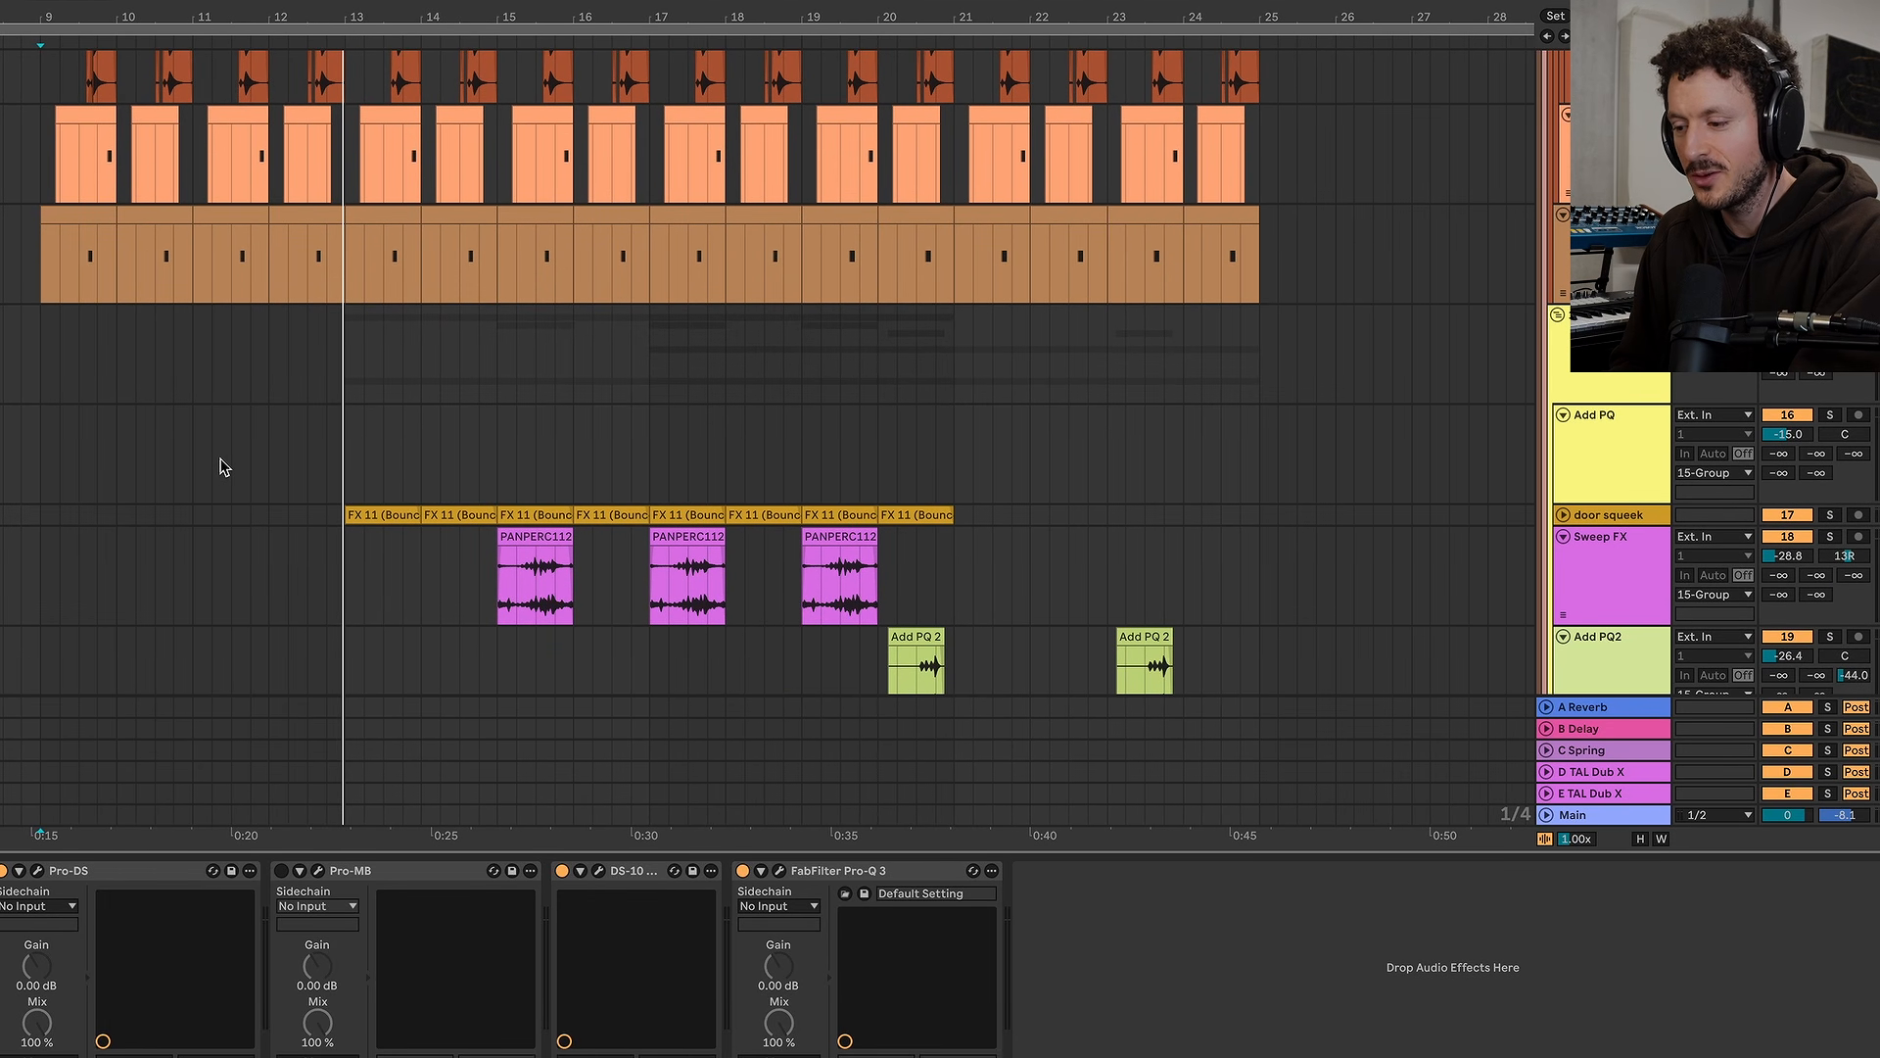
Play from bar 13 and look over the door squeek, Sweep FX, Add PQ2, Synth Drum Hit and hi-hat clips
left_click(343, 446)
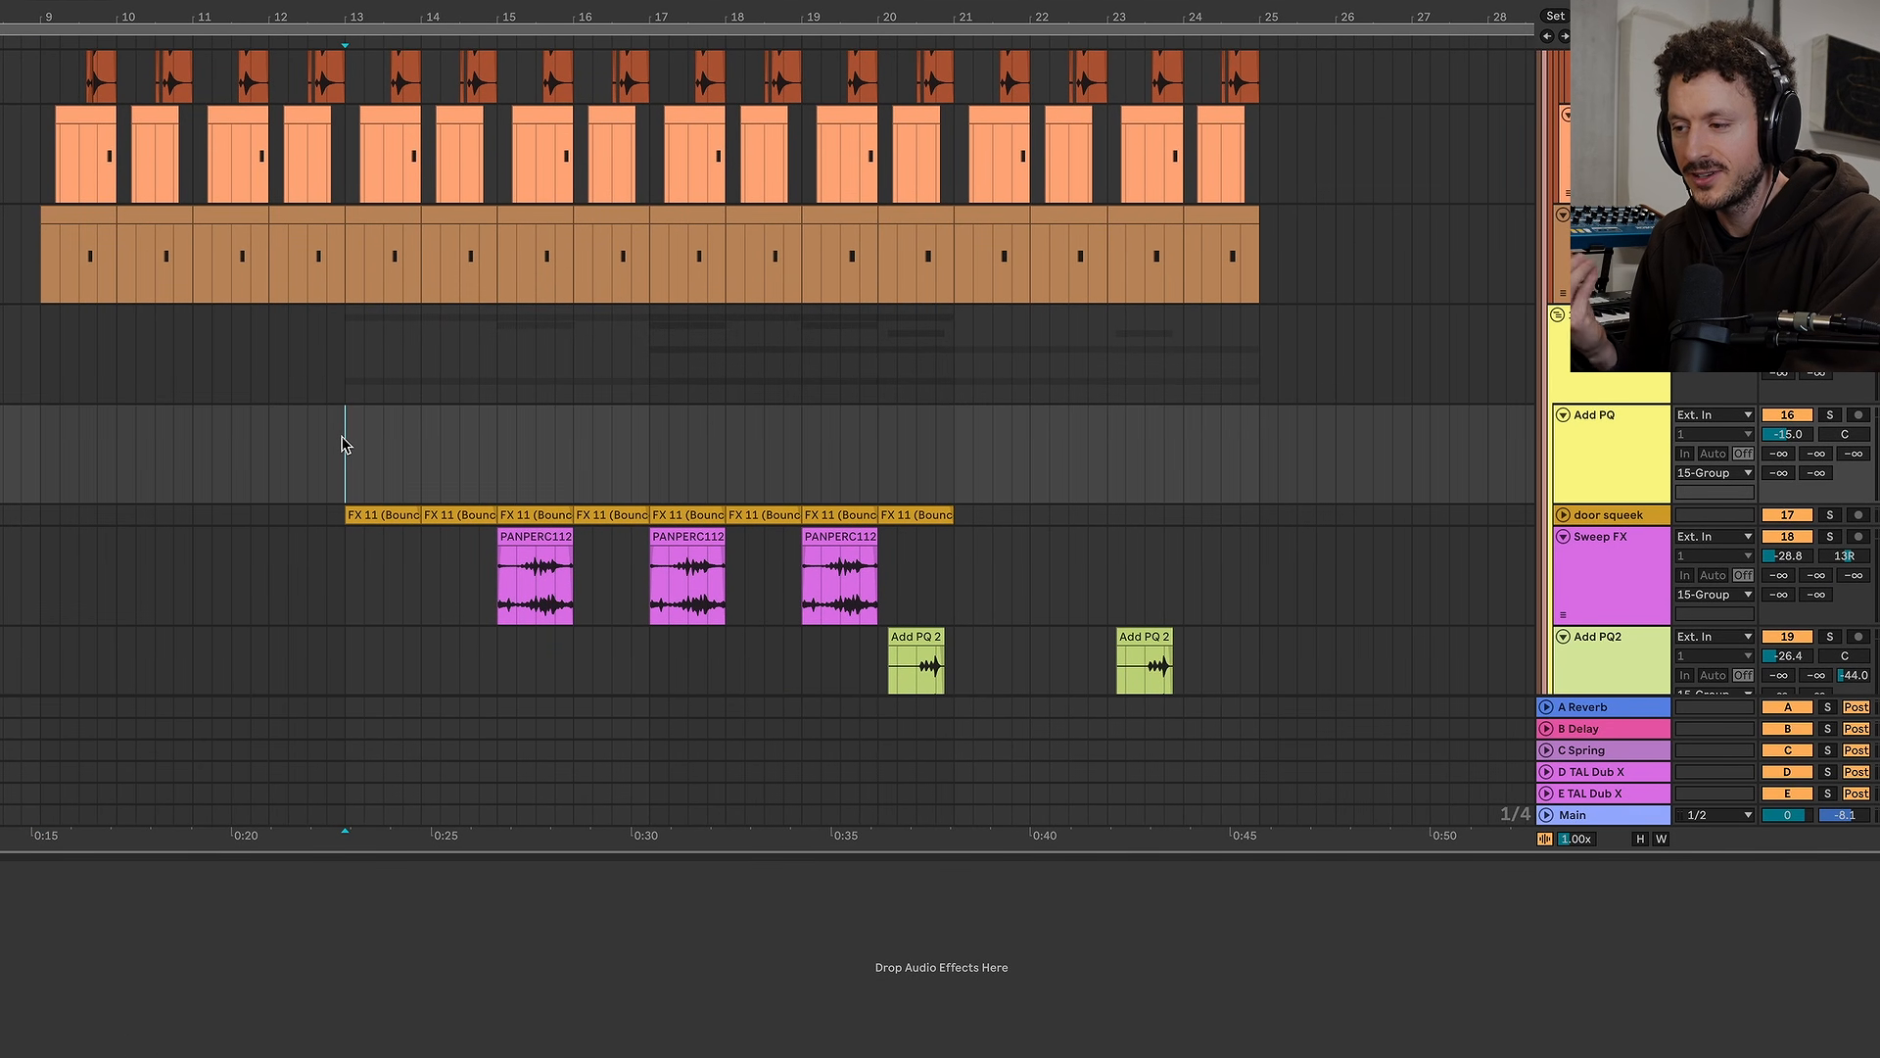
scroll(343, 446, "down", 15)
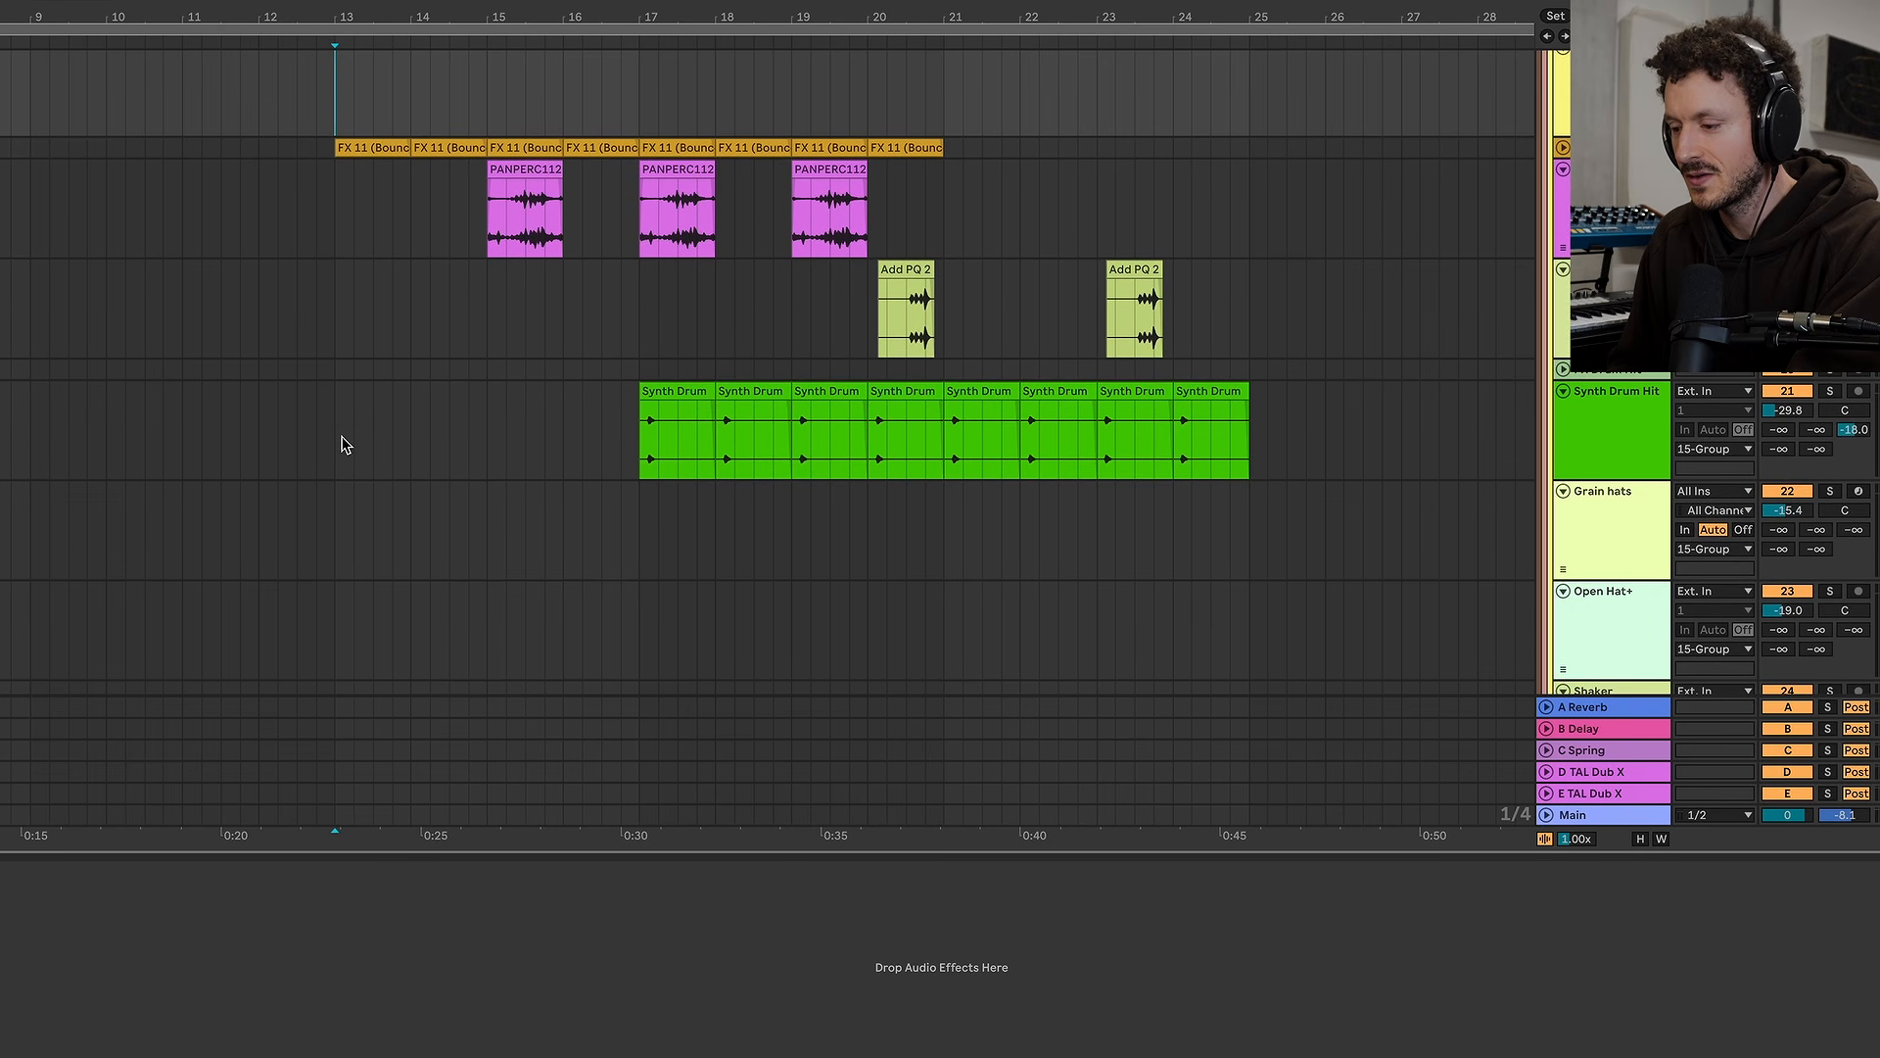
scroll(343, 445, "up", 12)
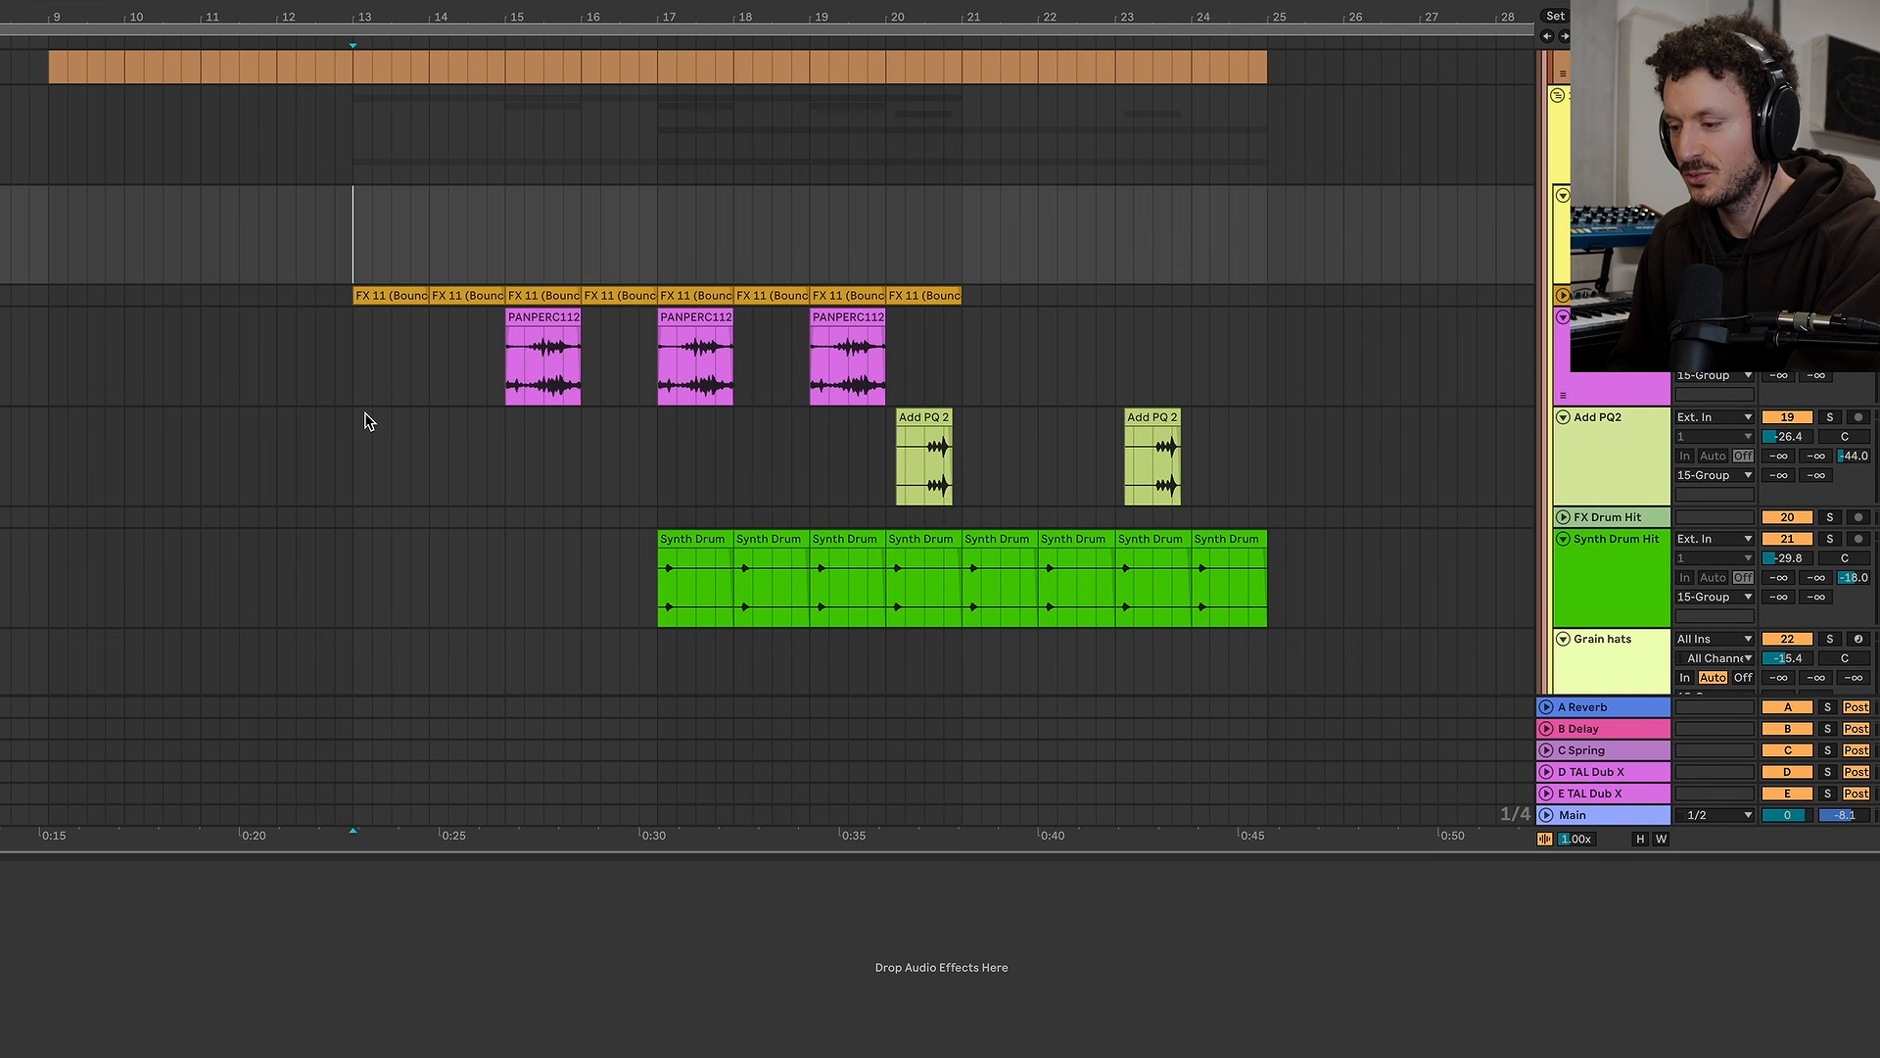
left_click(364, 423)
left_click(354, 447)
scroll(355, 446, "down", 6)
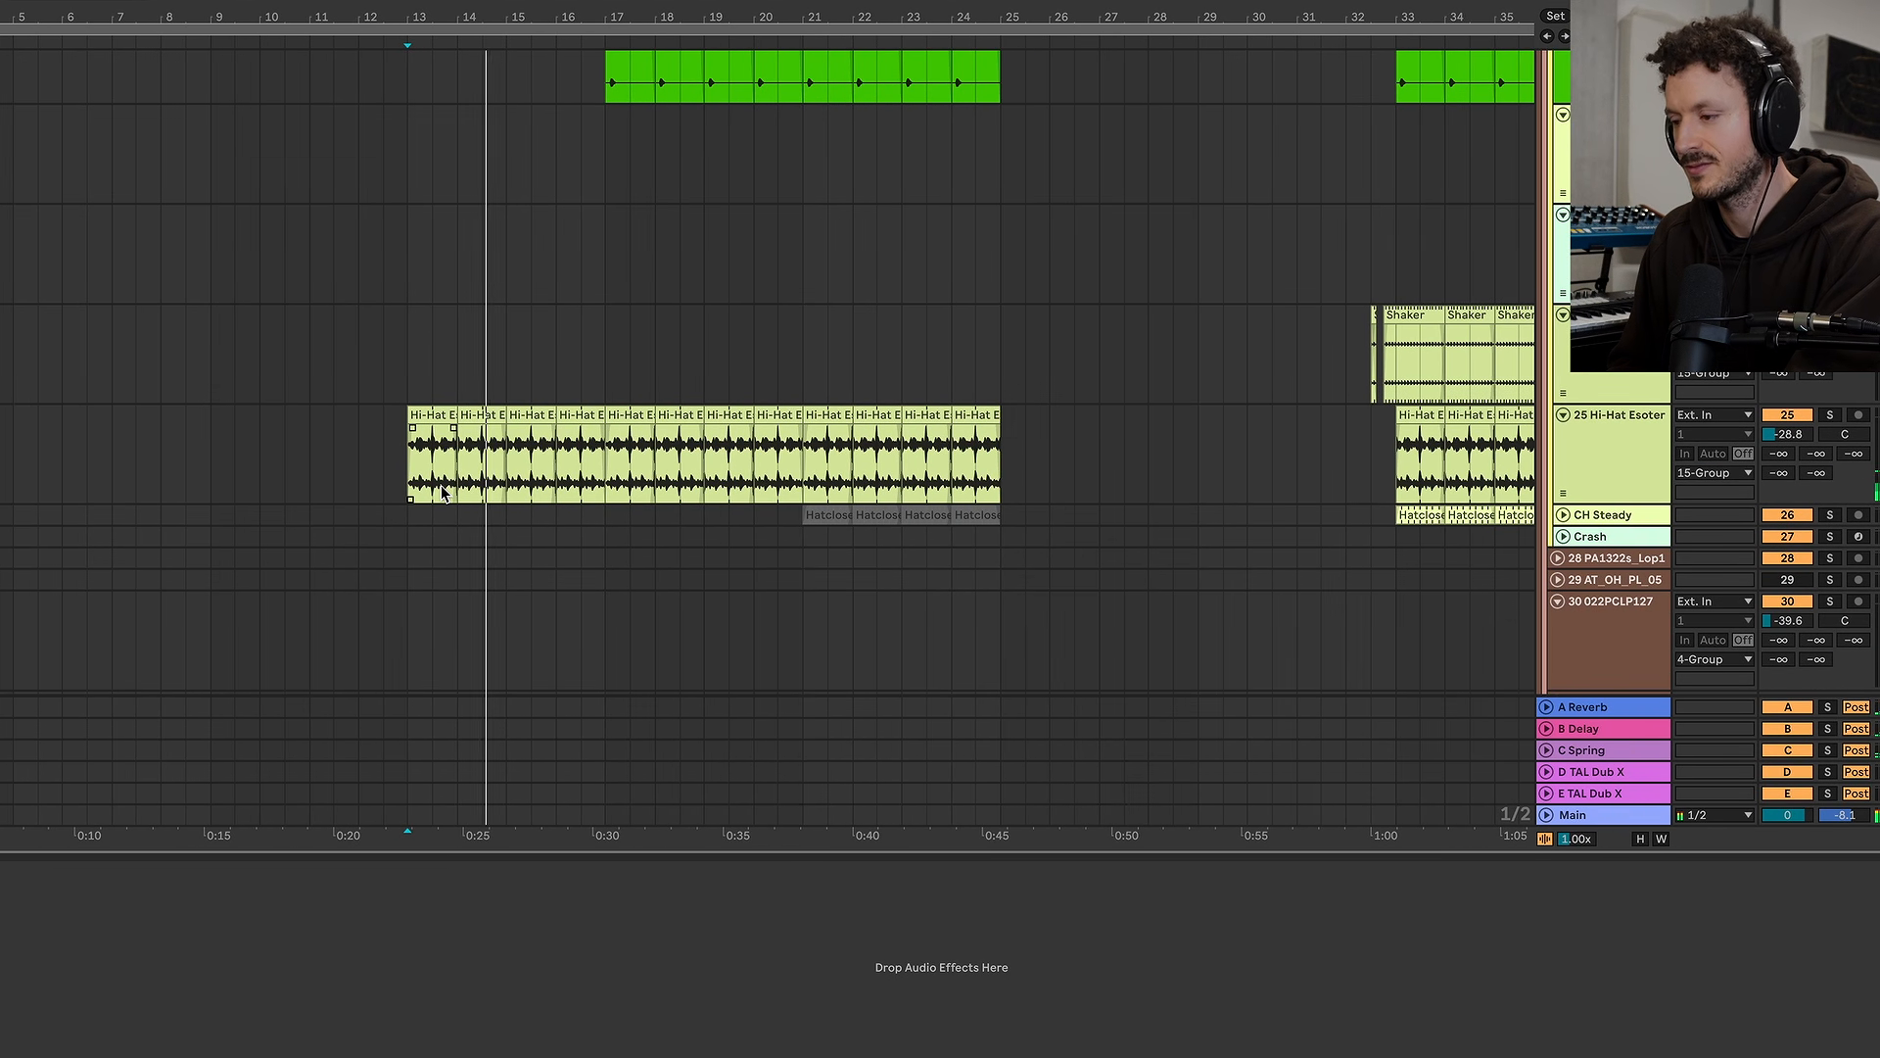
left_click(486, 485)
scroll(487, 483, "up", 5)
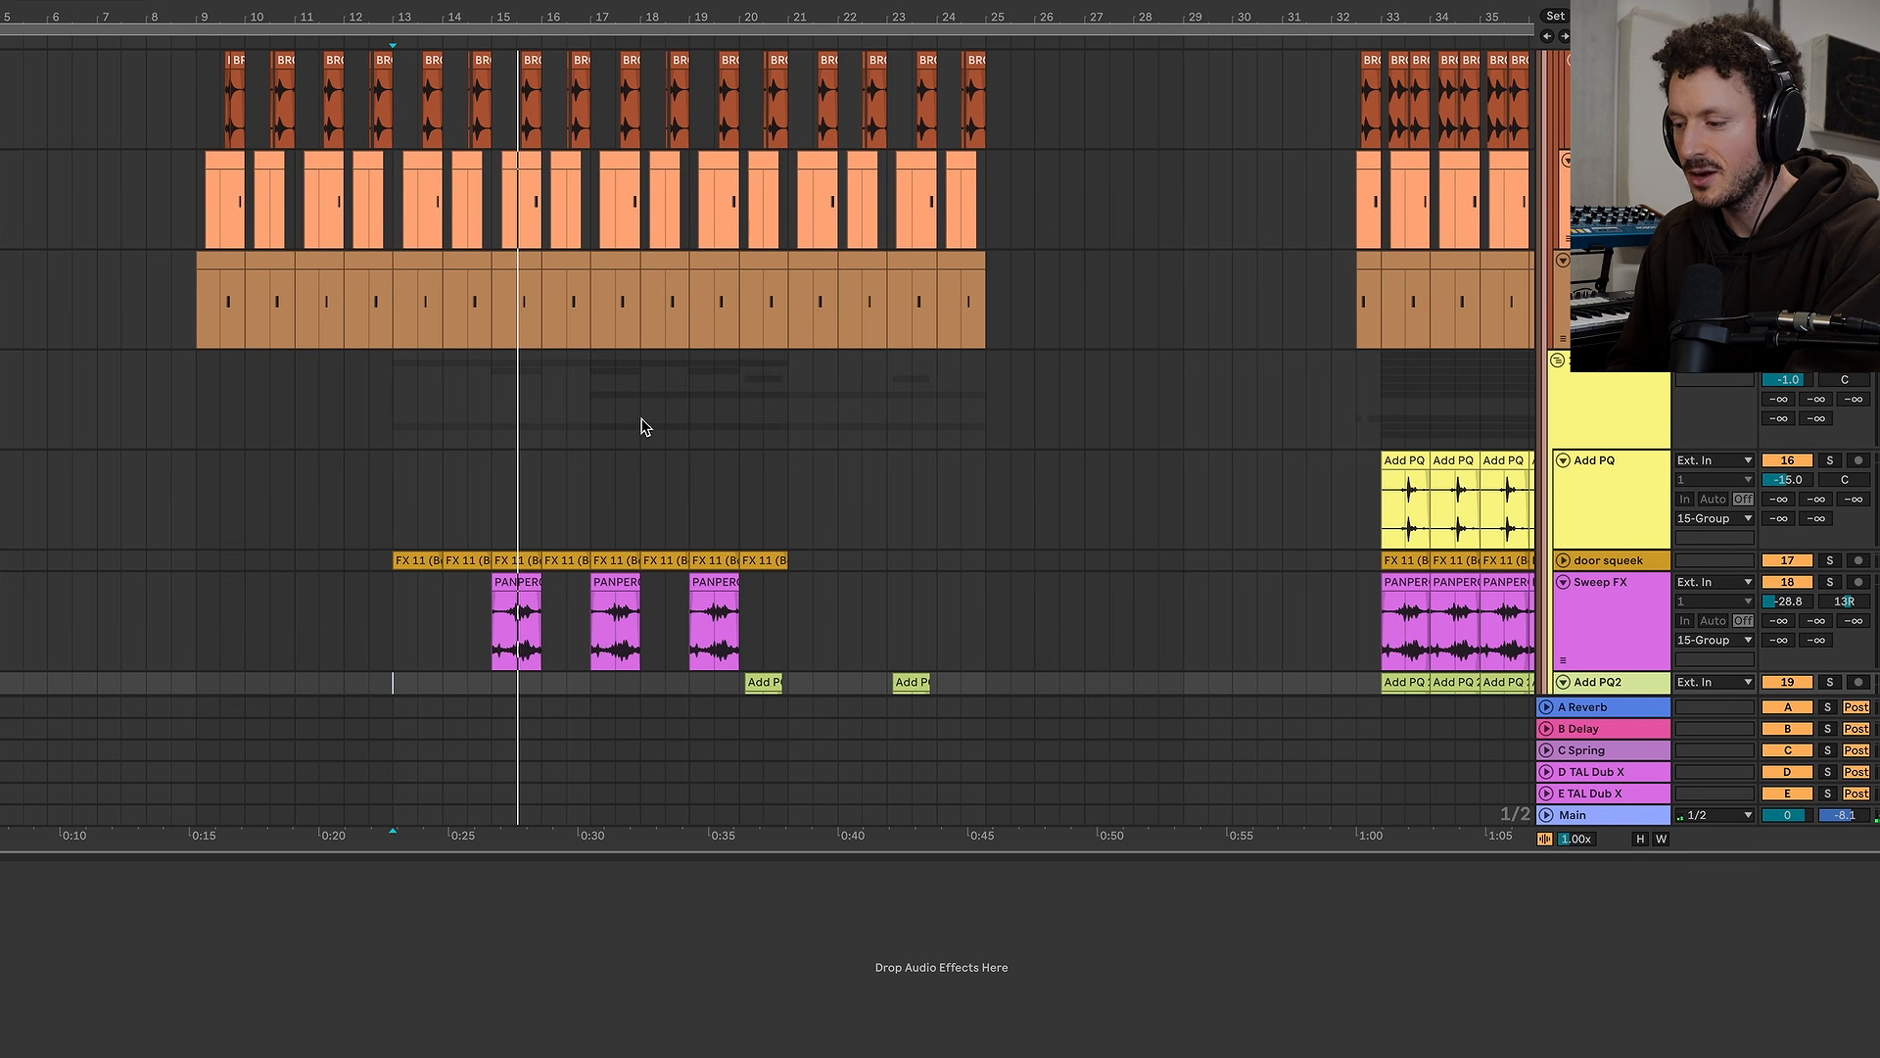
Place the insert marker at bar 17 and look over the Synth Drum Hit clips, then the melodic and vocal tracks
left_click(583, 399)
scroll(579, 401, "down", 1)
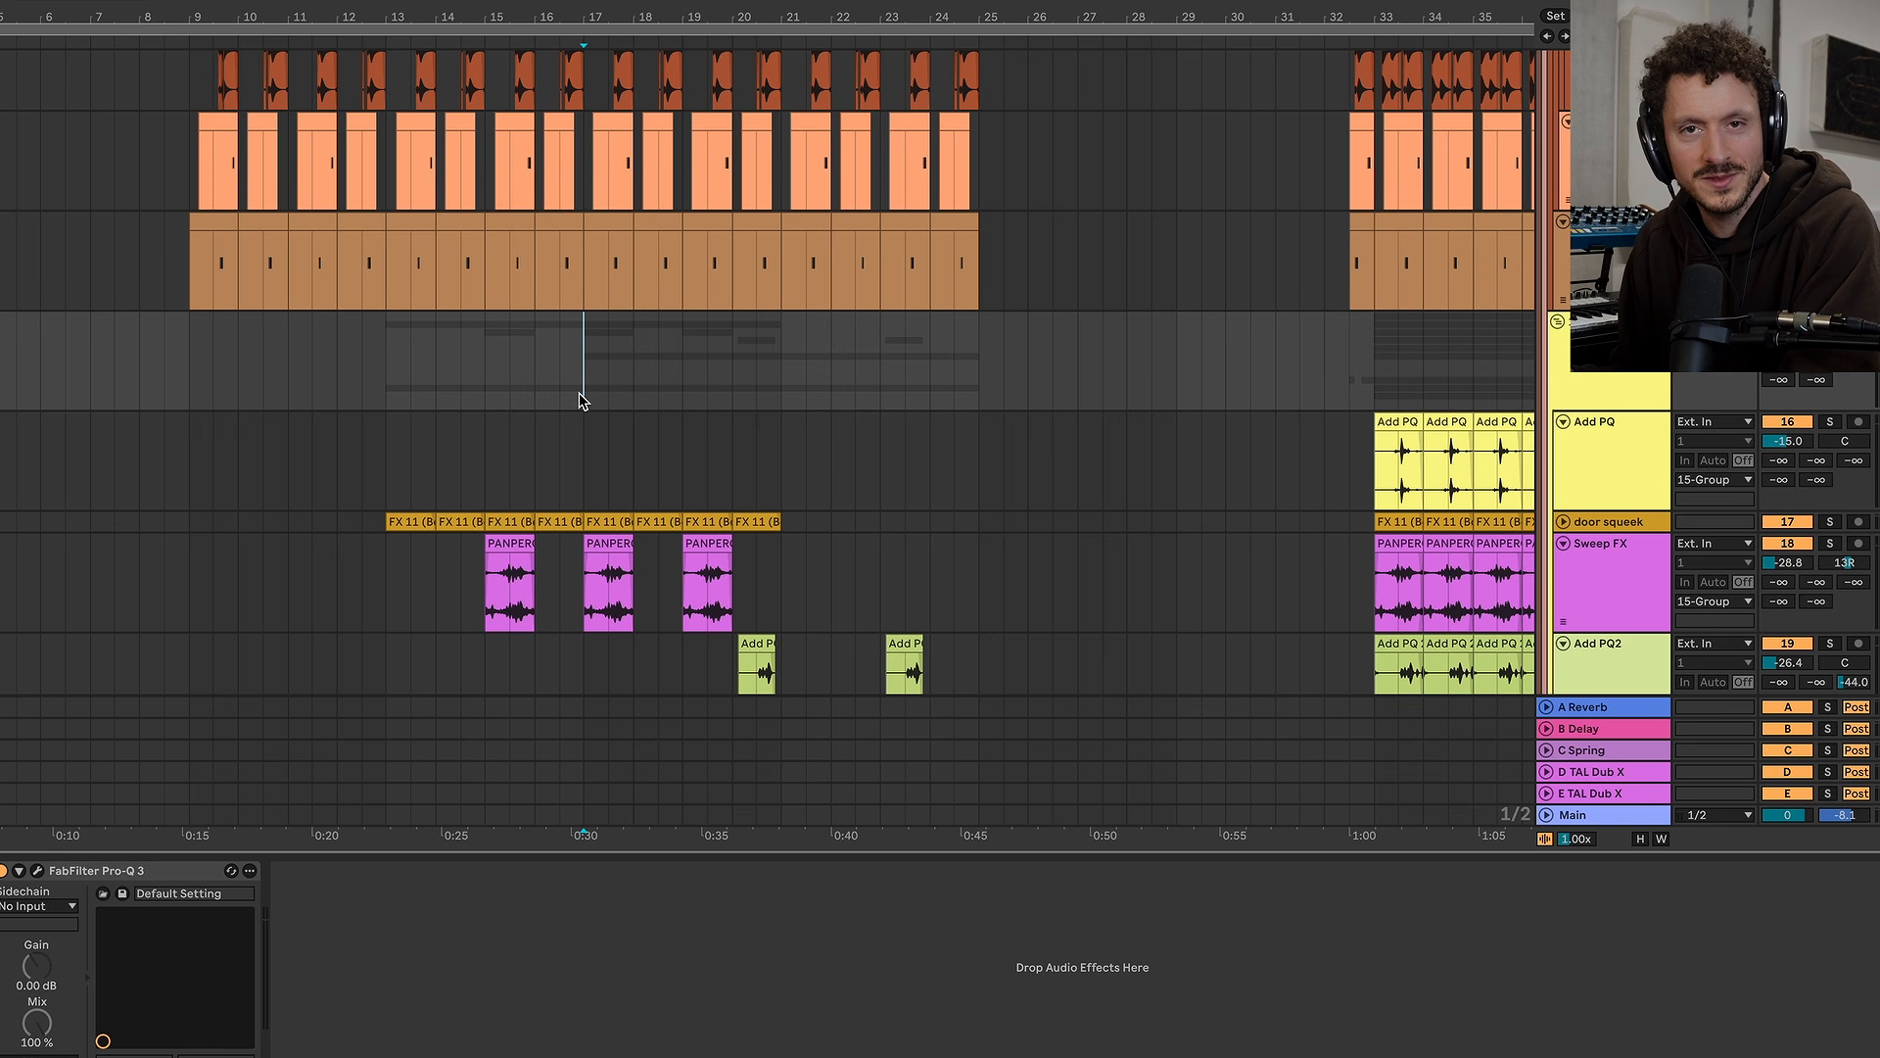
scroll(578, 400, "down", 20)
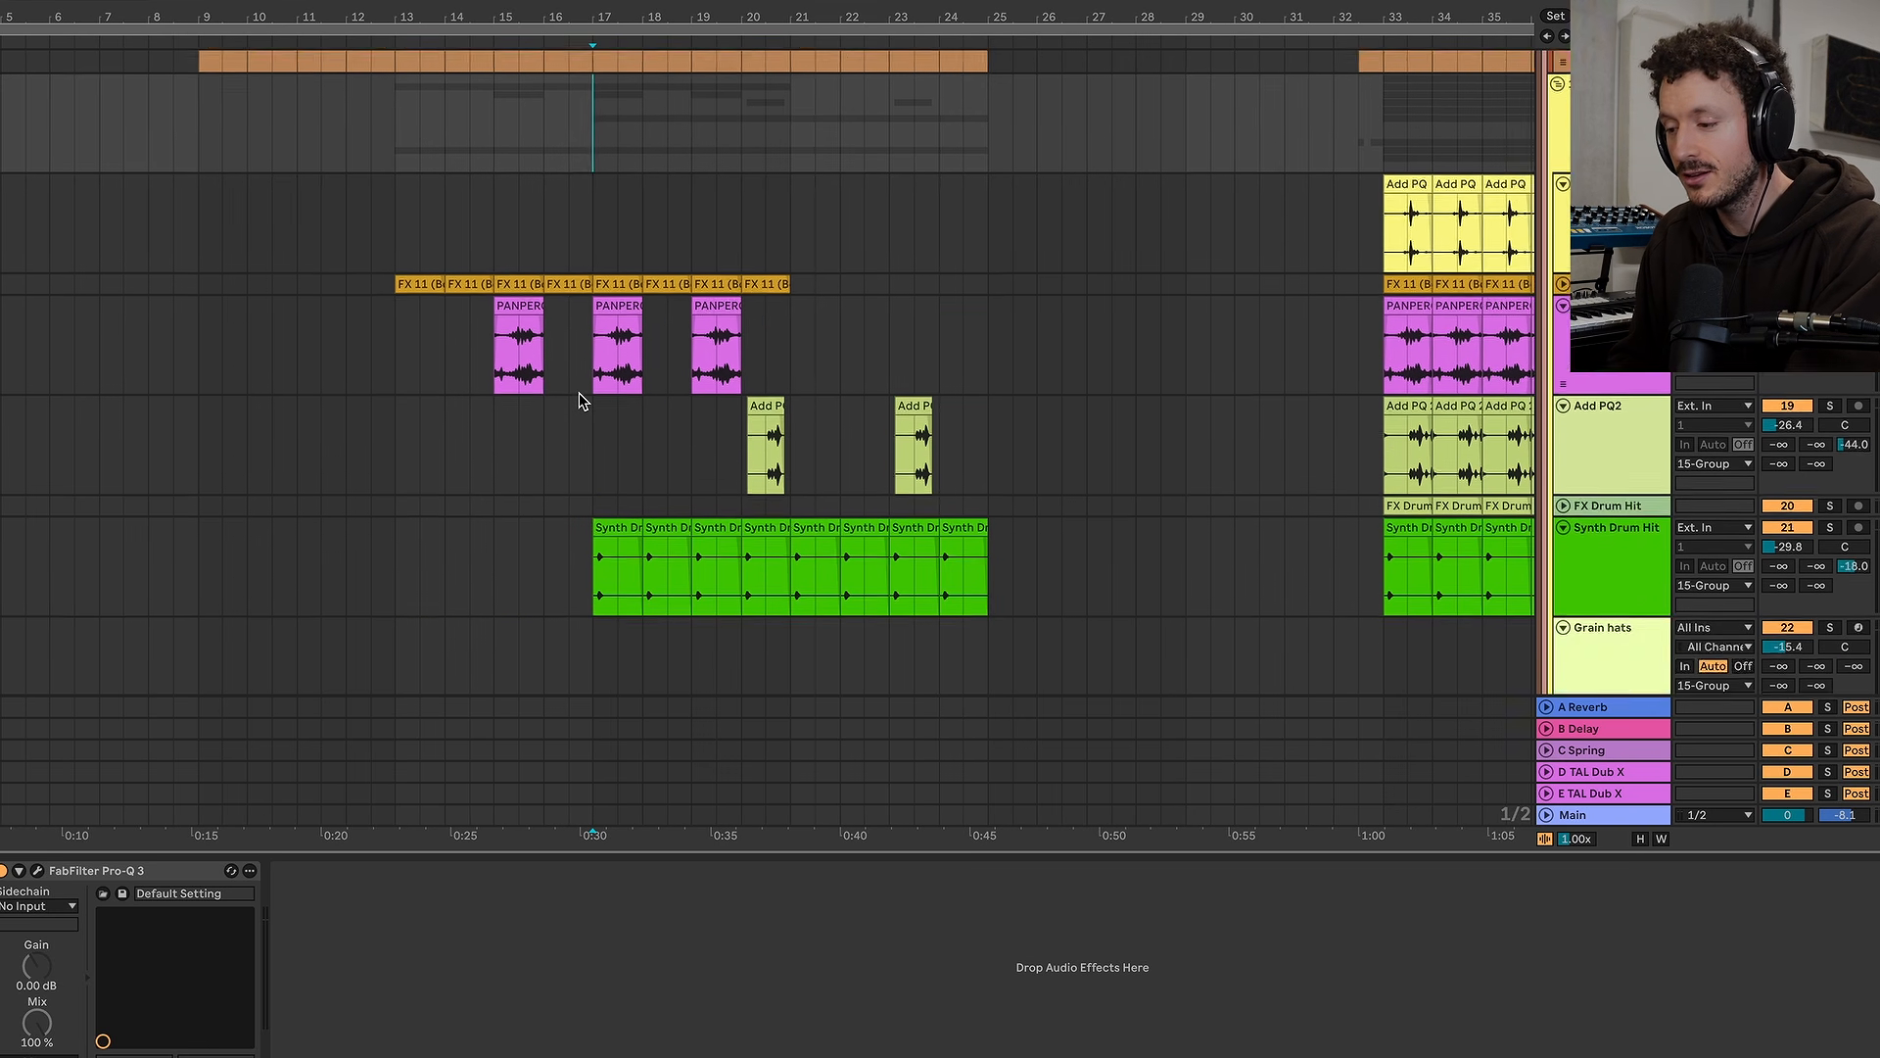
scroll(578, 400, "down", 10)
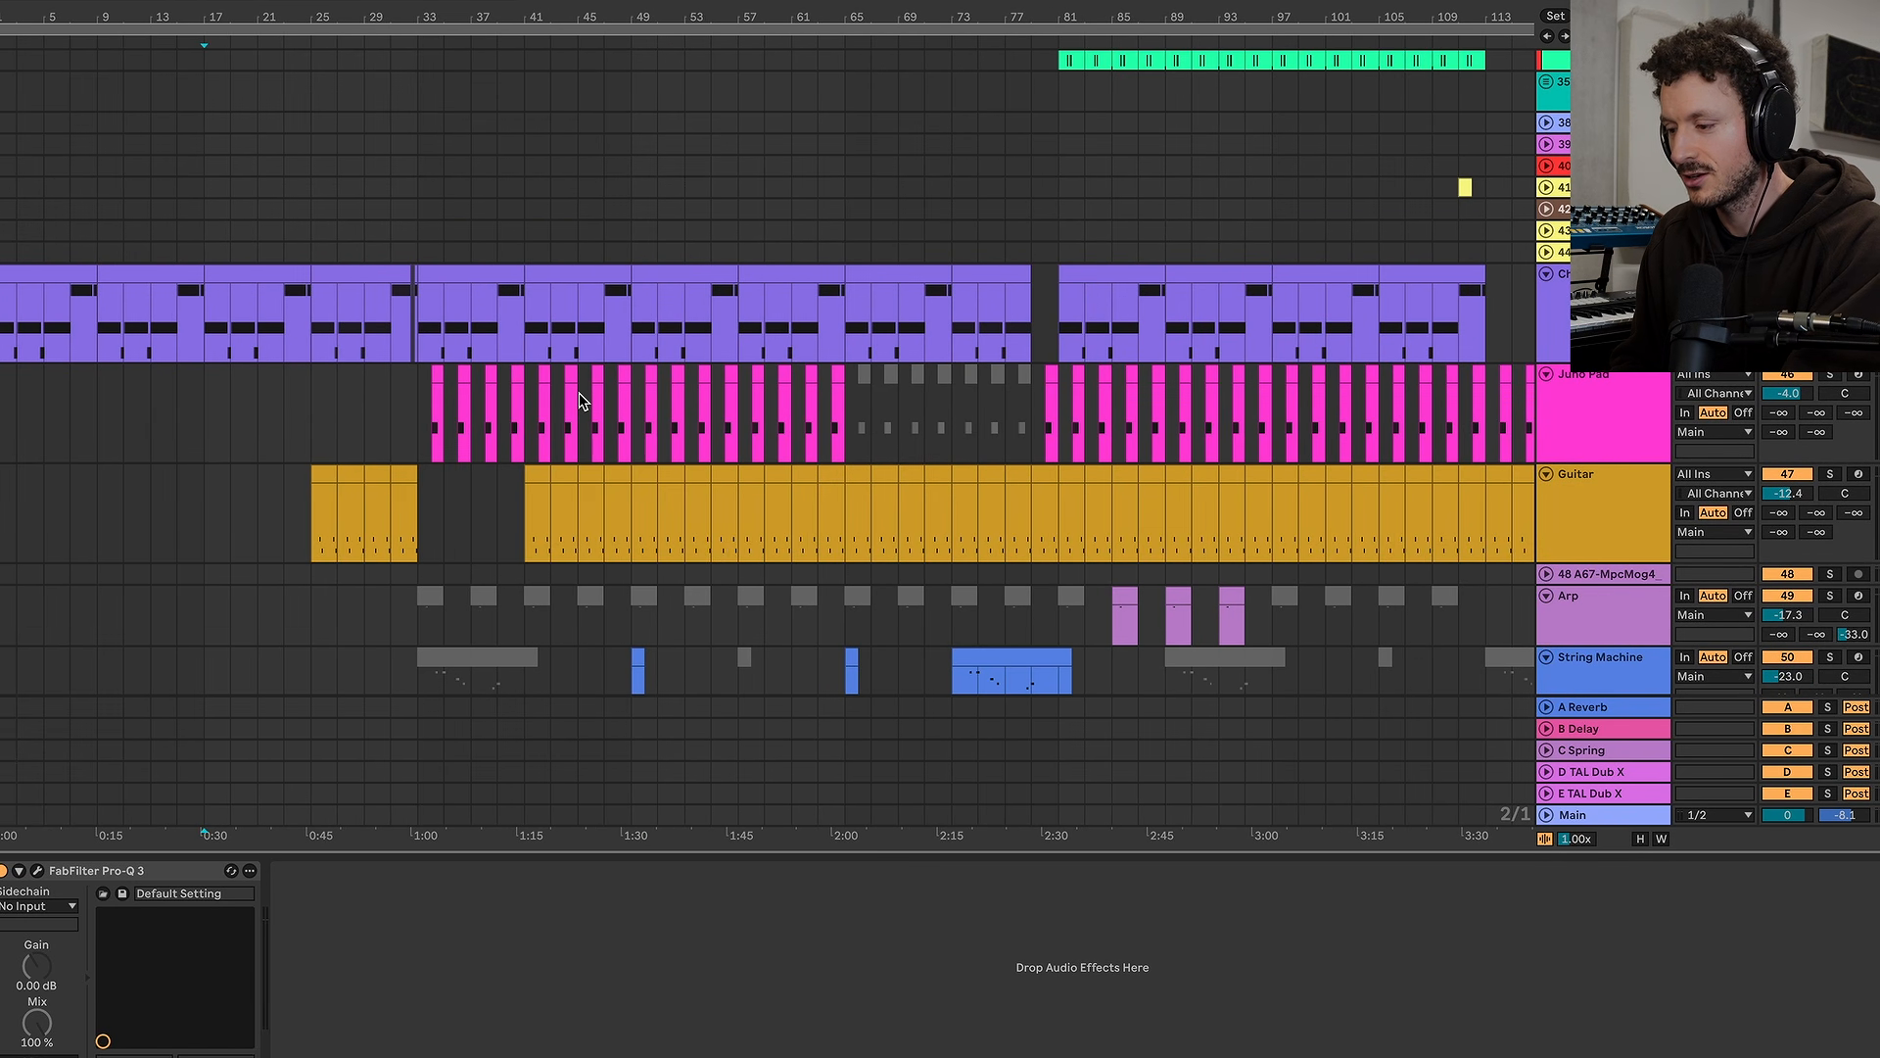
scroll(579, 400, "down", 5)
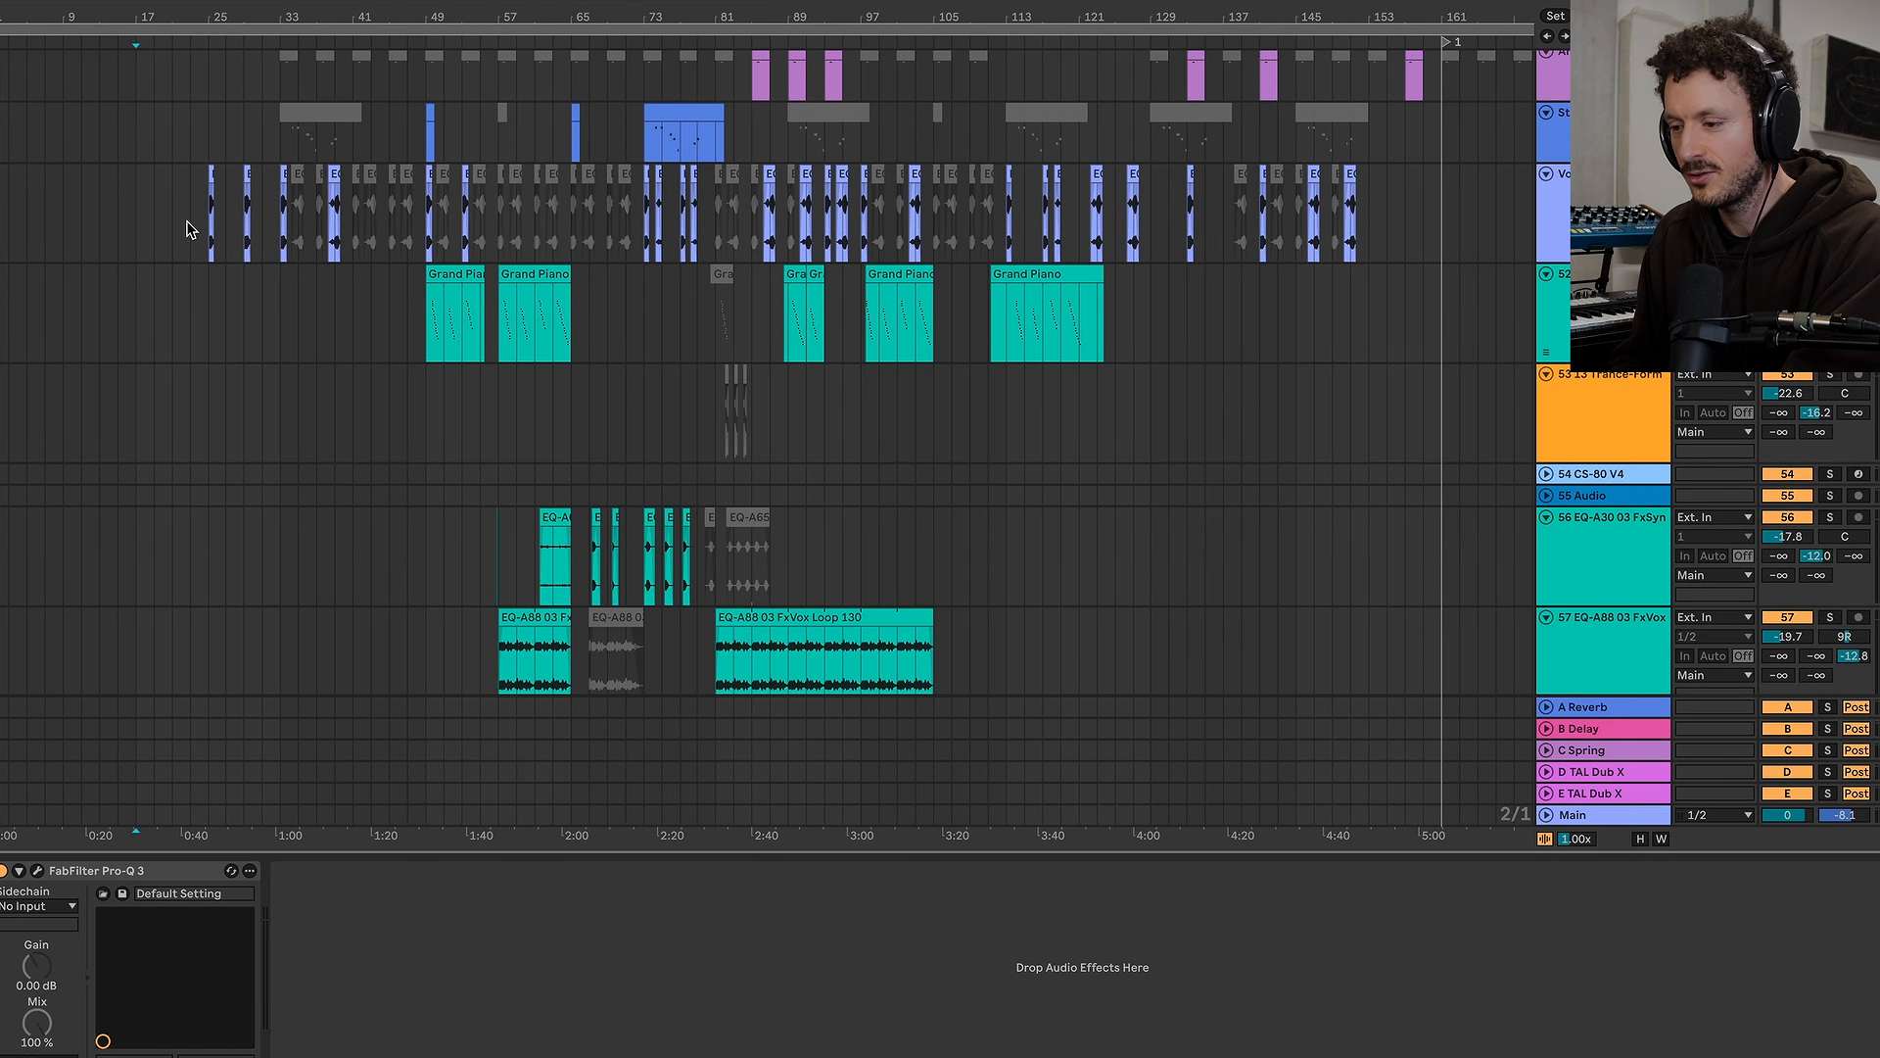
Play from bar 25 on the Vocal track, where the first vocal and guitar clips enter
left_click(202, 223)
key("space")
scroll(202, 223, "up", 5)
scroll(201, 219, "down", 3)
scroll(200, 217, "up", 3)
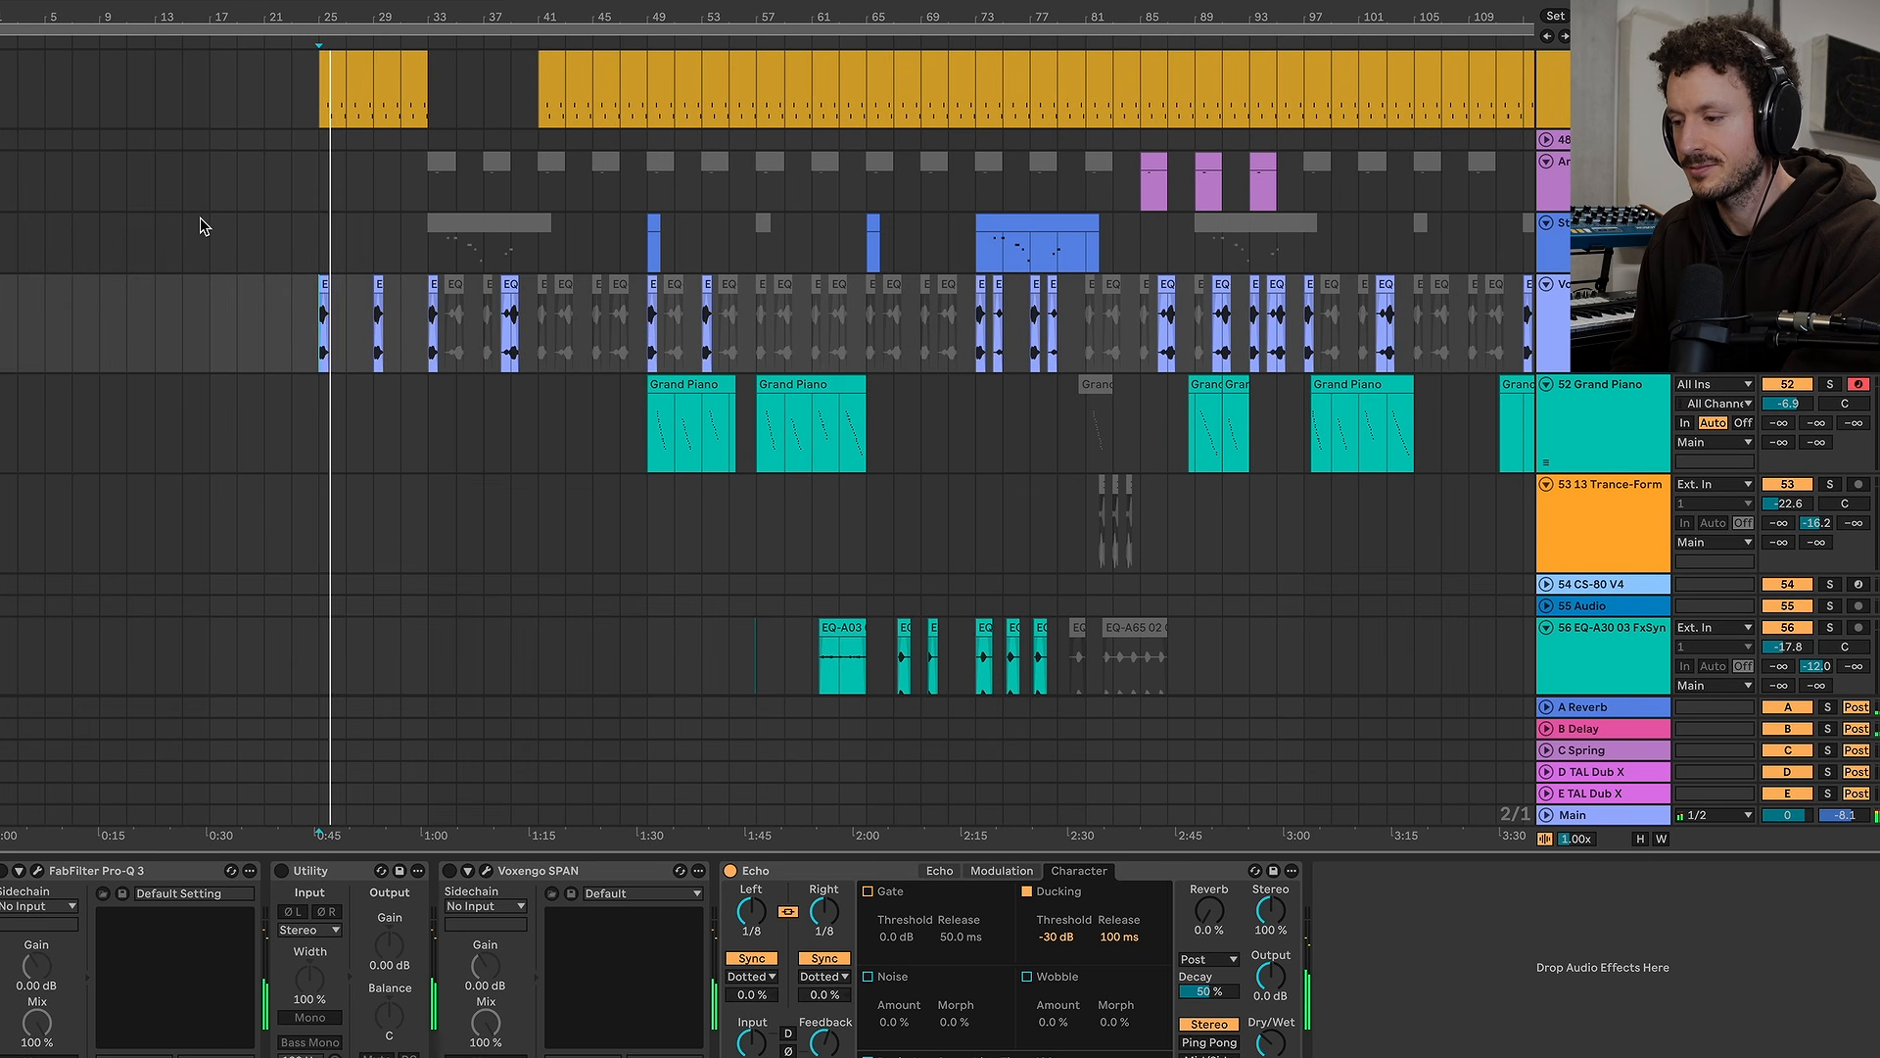
scroll(200, 218, "up", 10)
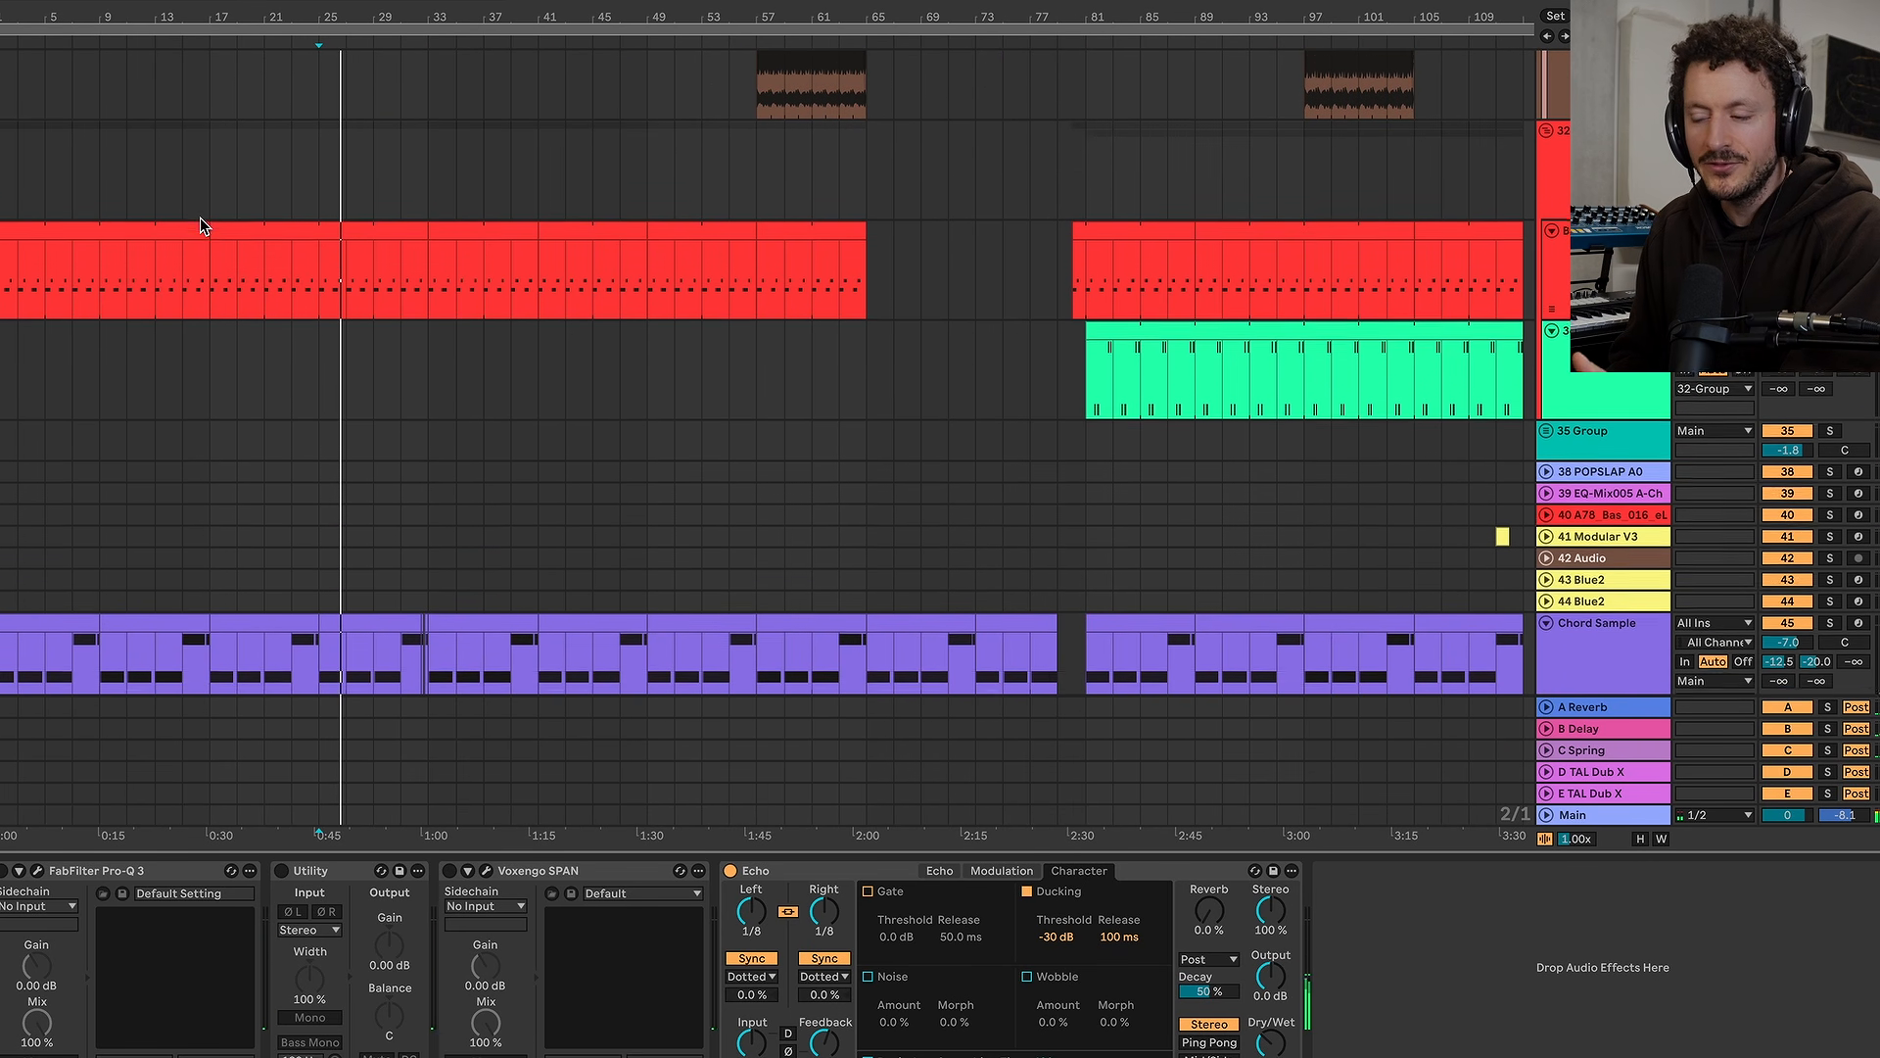
Compare the bassline, chord, pad and guitar tracks with the percussion clips around the gap between bars 25 and 33
scroll(200, 218, "down", 1)
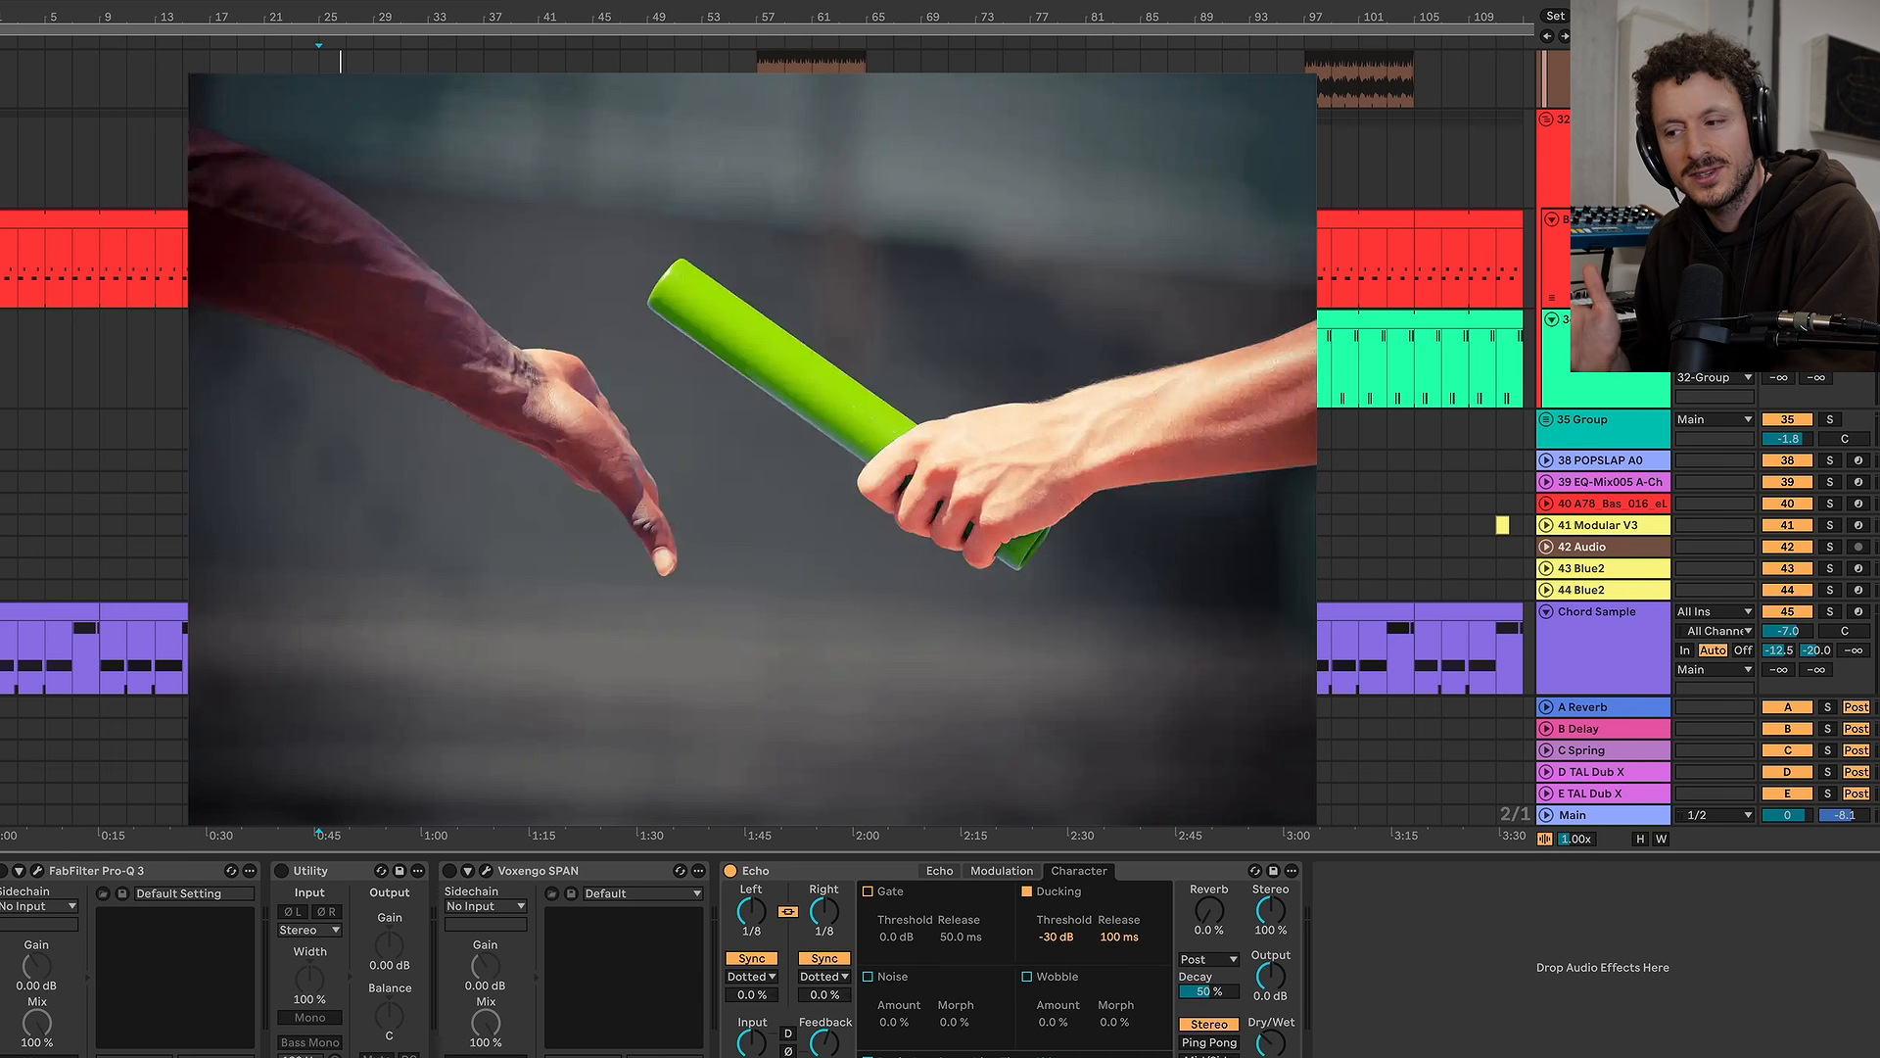
scroll(200, 217, "down", 2)
scroll(208, 431, "down", 4)
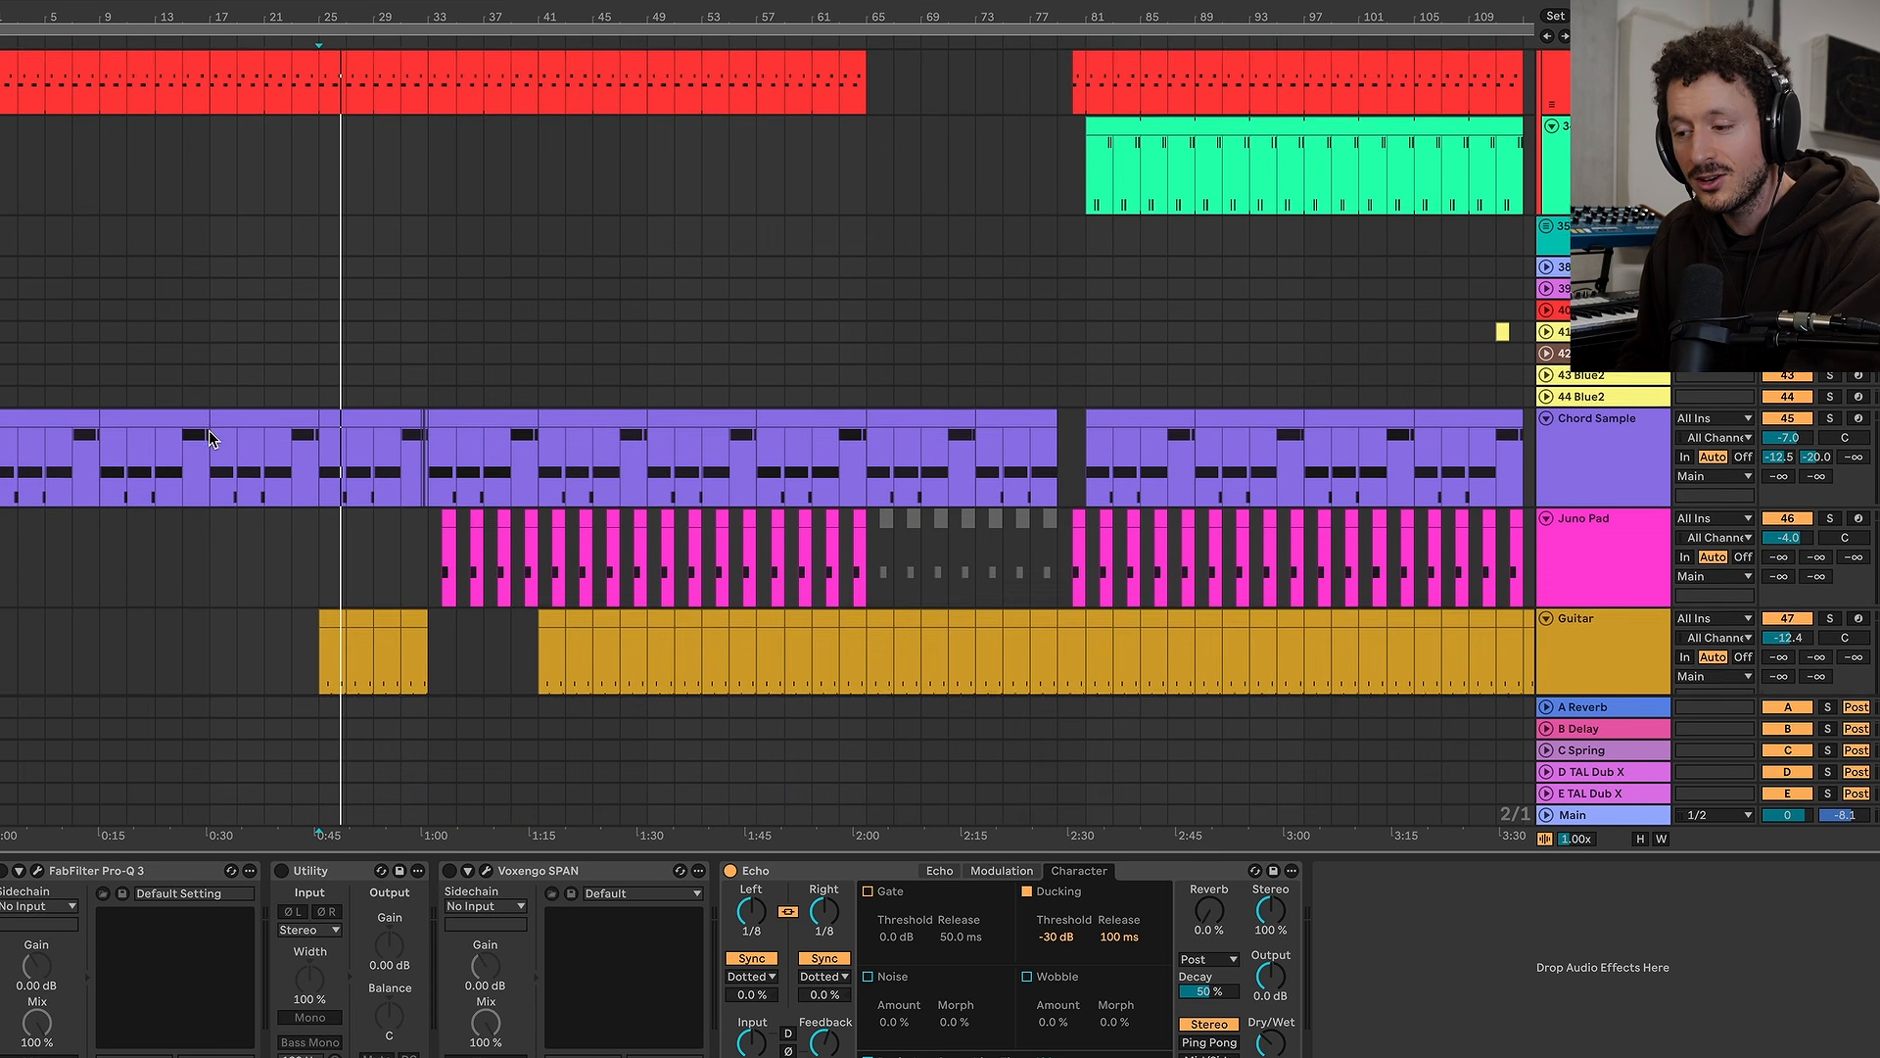
scroll(209, 431, "down", 5)
scroll(196, 343, "up", 15)
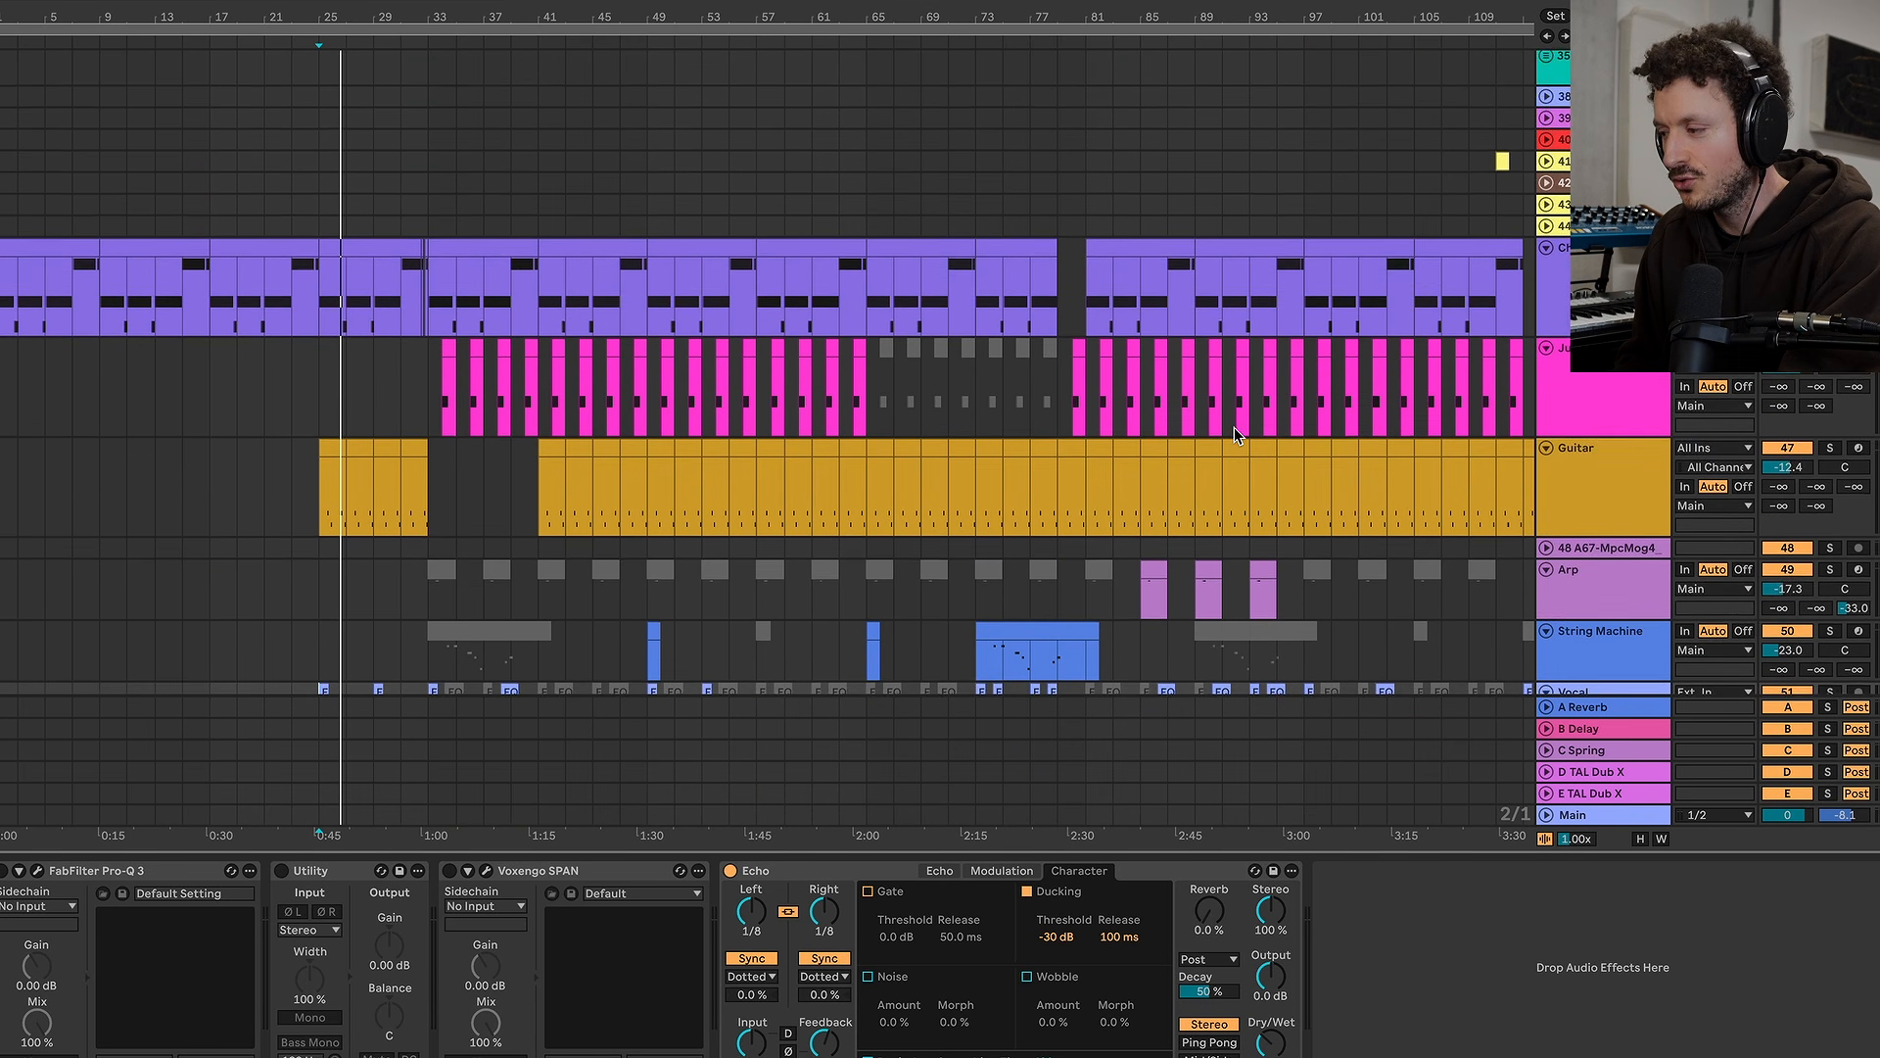
scroll(122, 238, "up", 10)
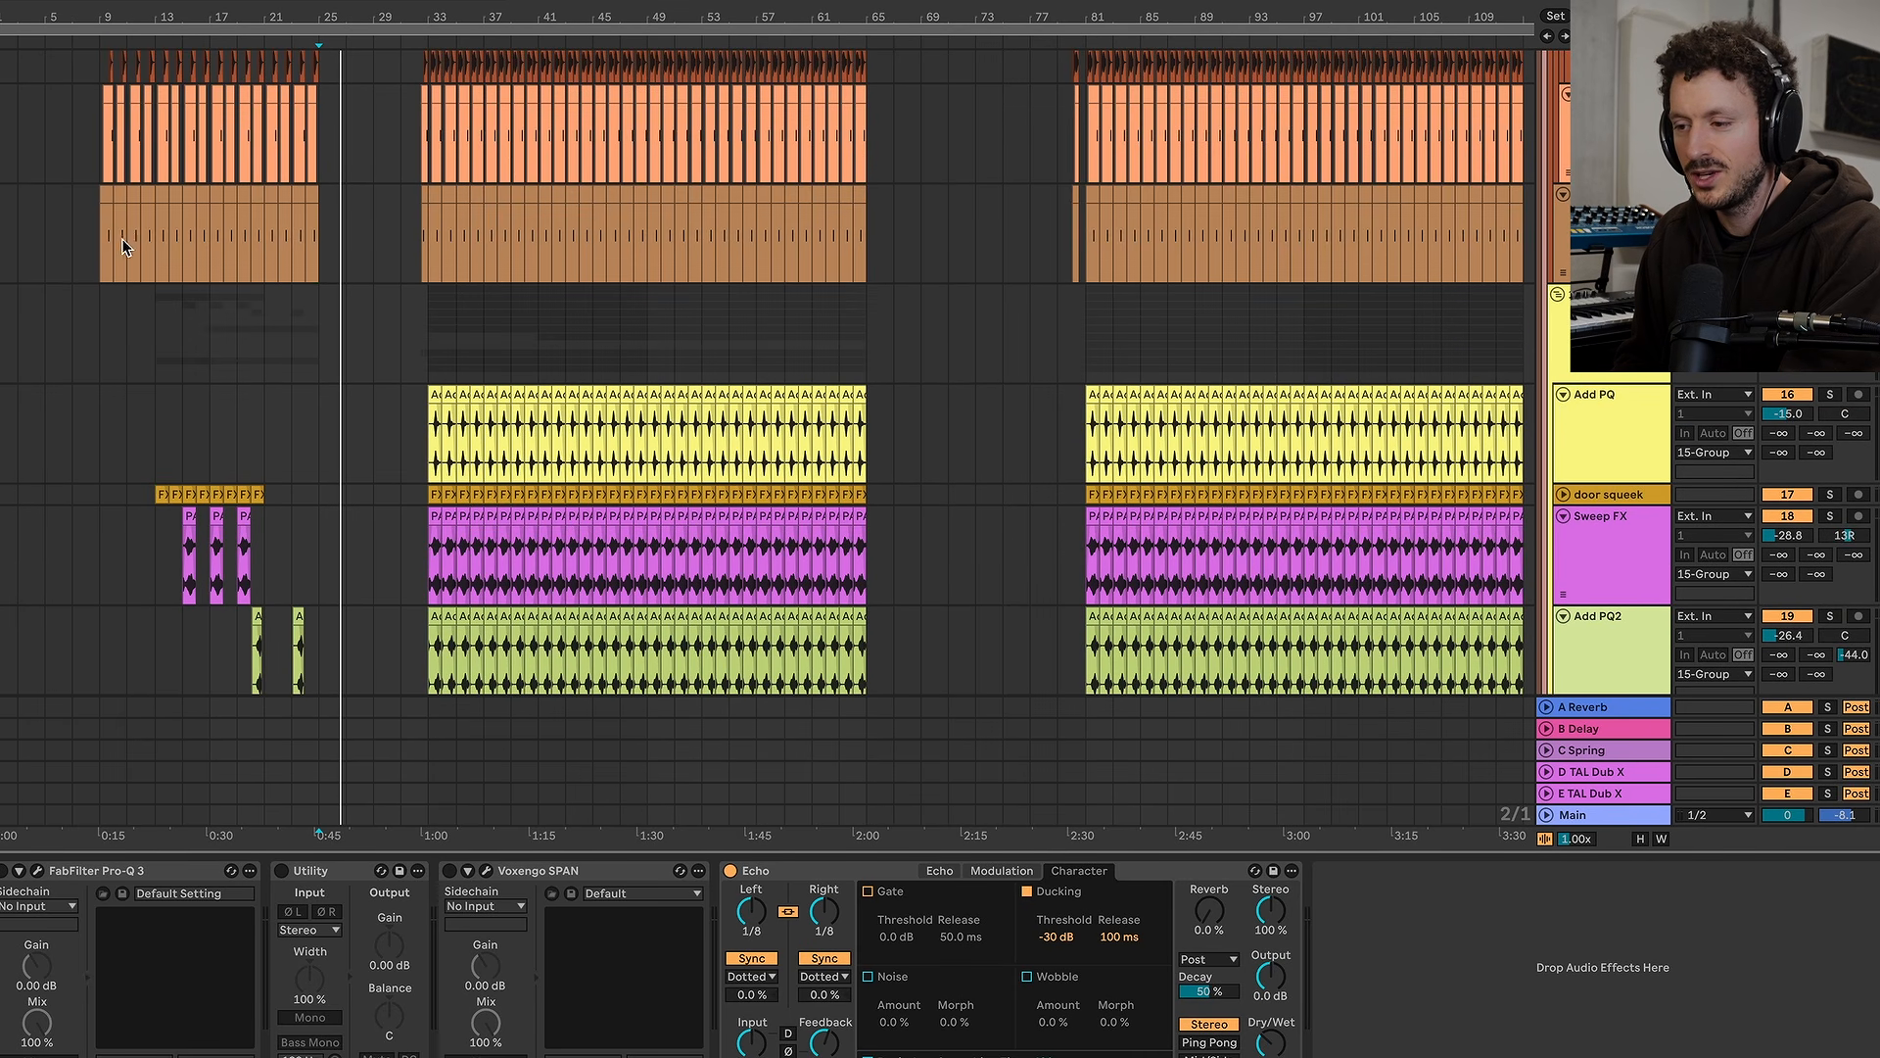
scroll(235, 237, "up", 3)
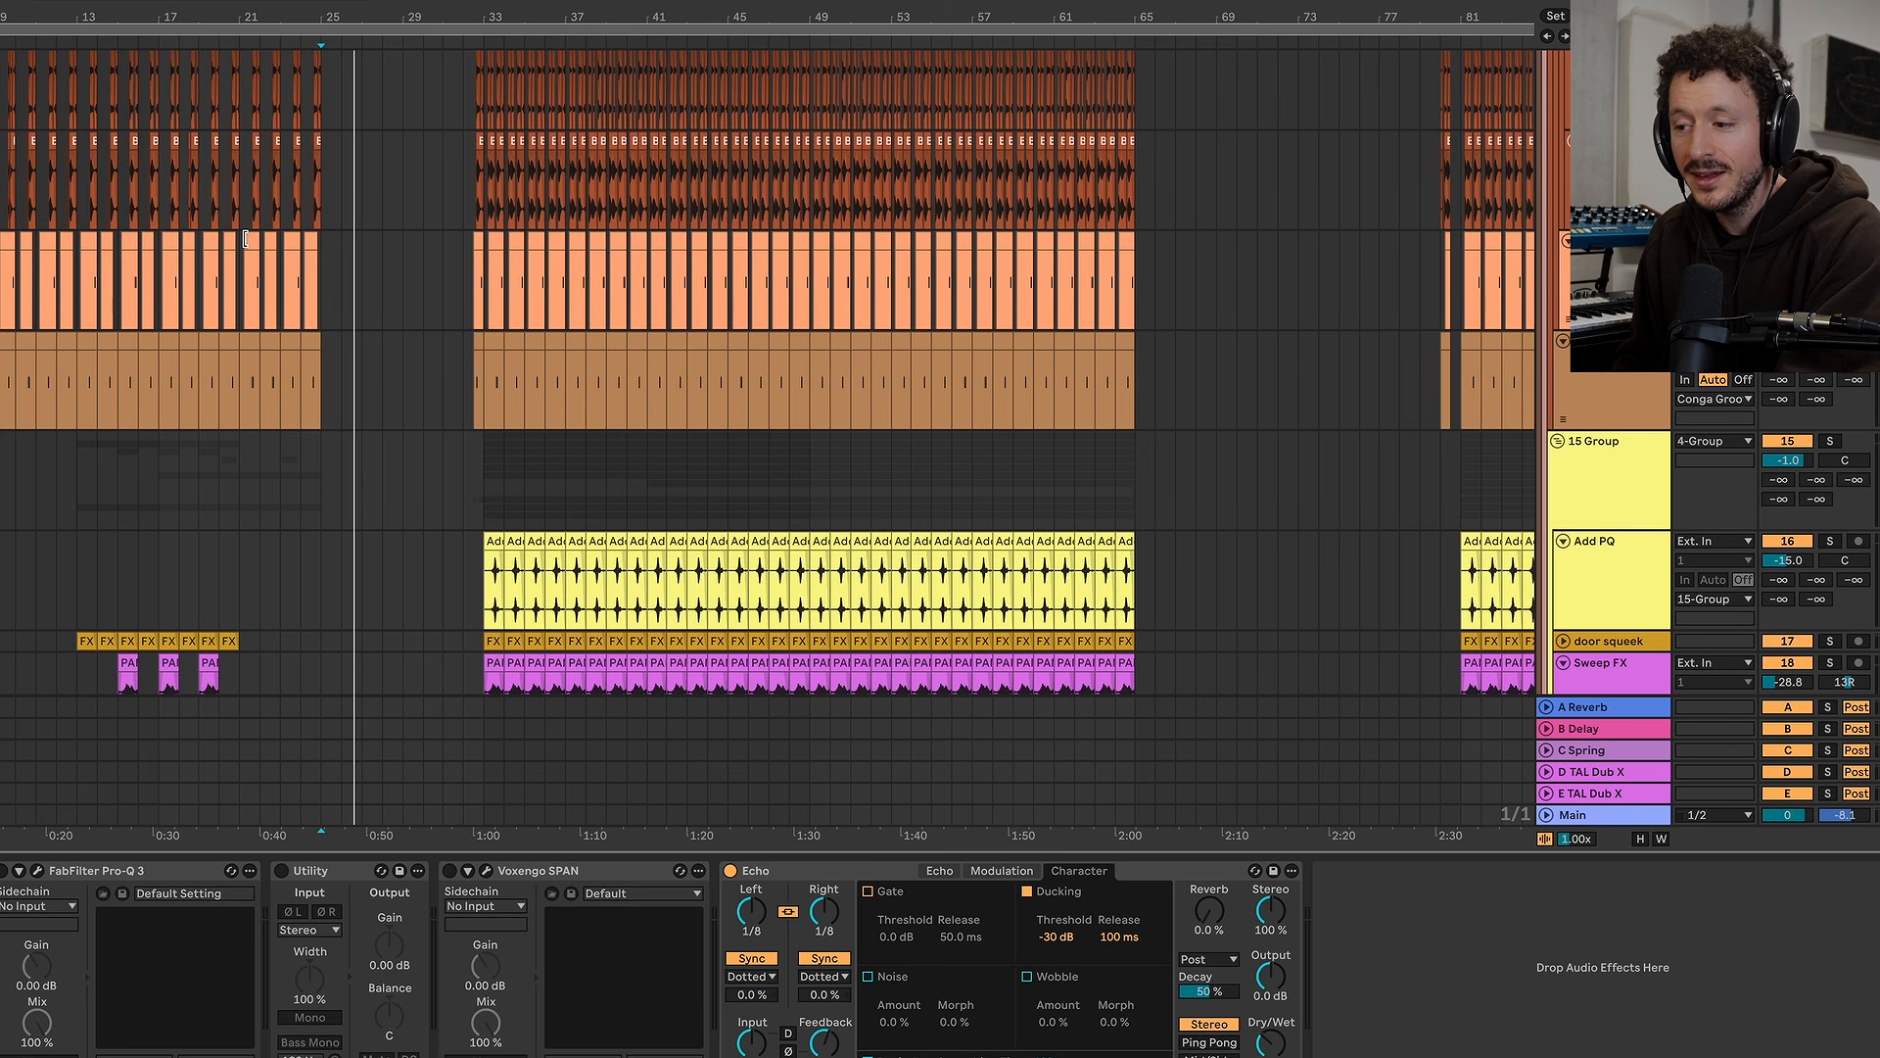
scroll(333, 242, "left", 5)
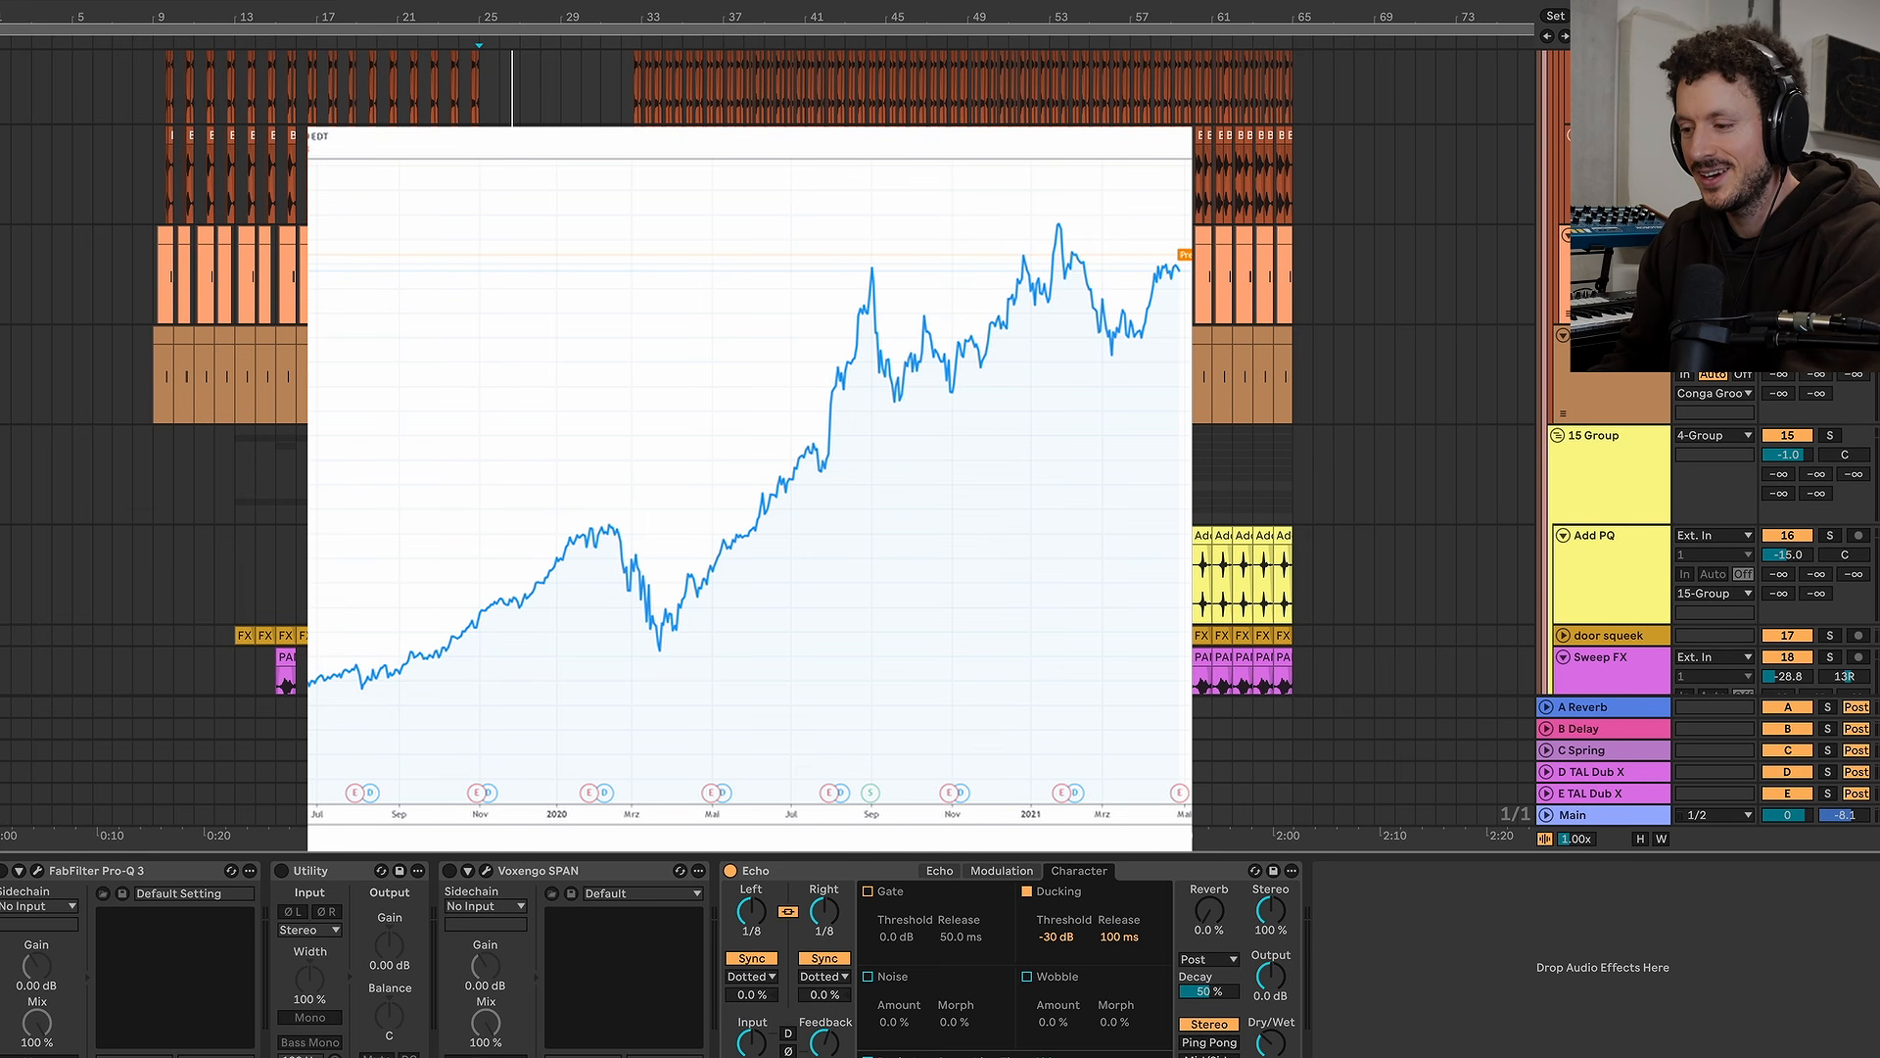
Play from bar 23 through the percussion drop-out at bar 25 and follow the handover to the guitar and vocal
left_click(439, 373)
key("space")
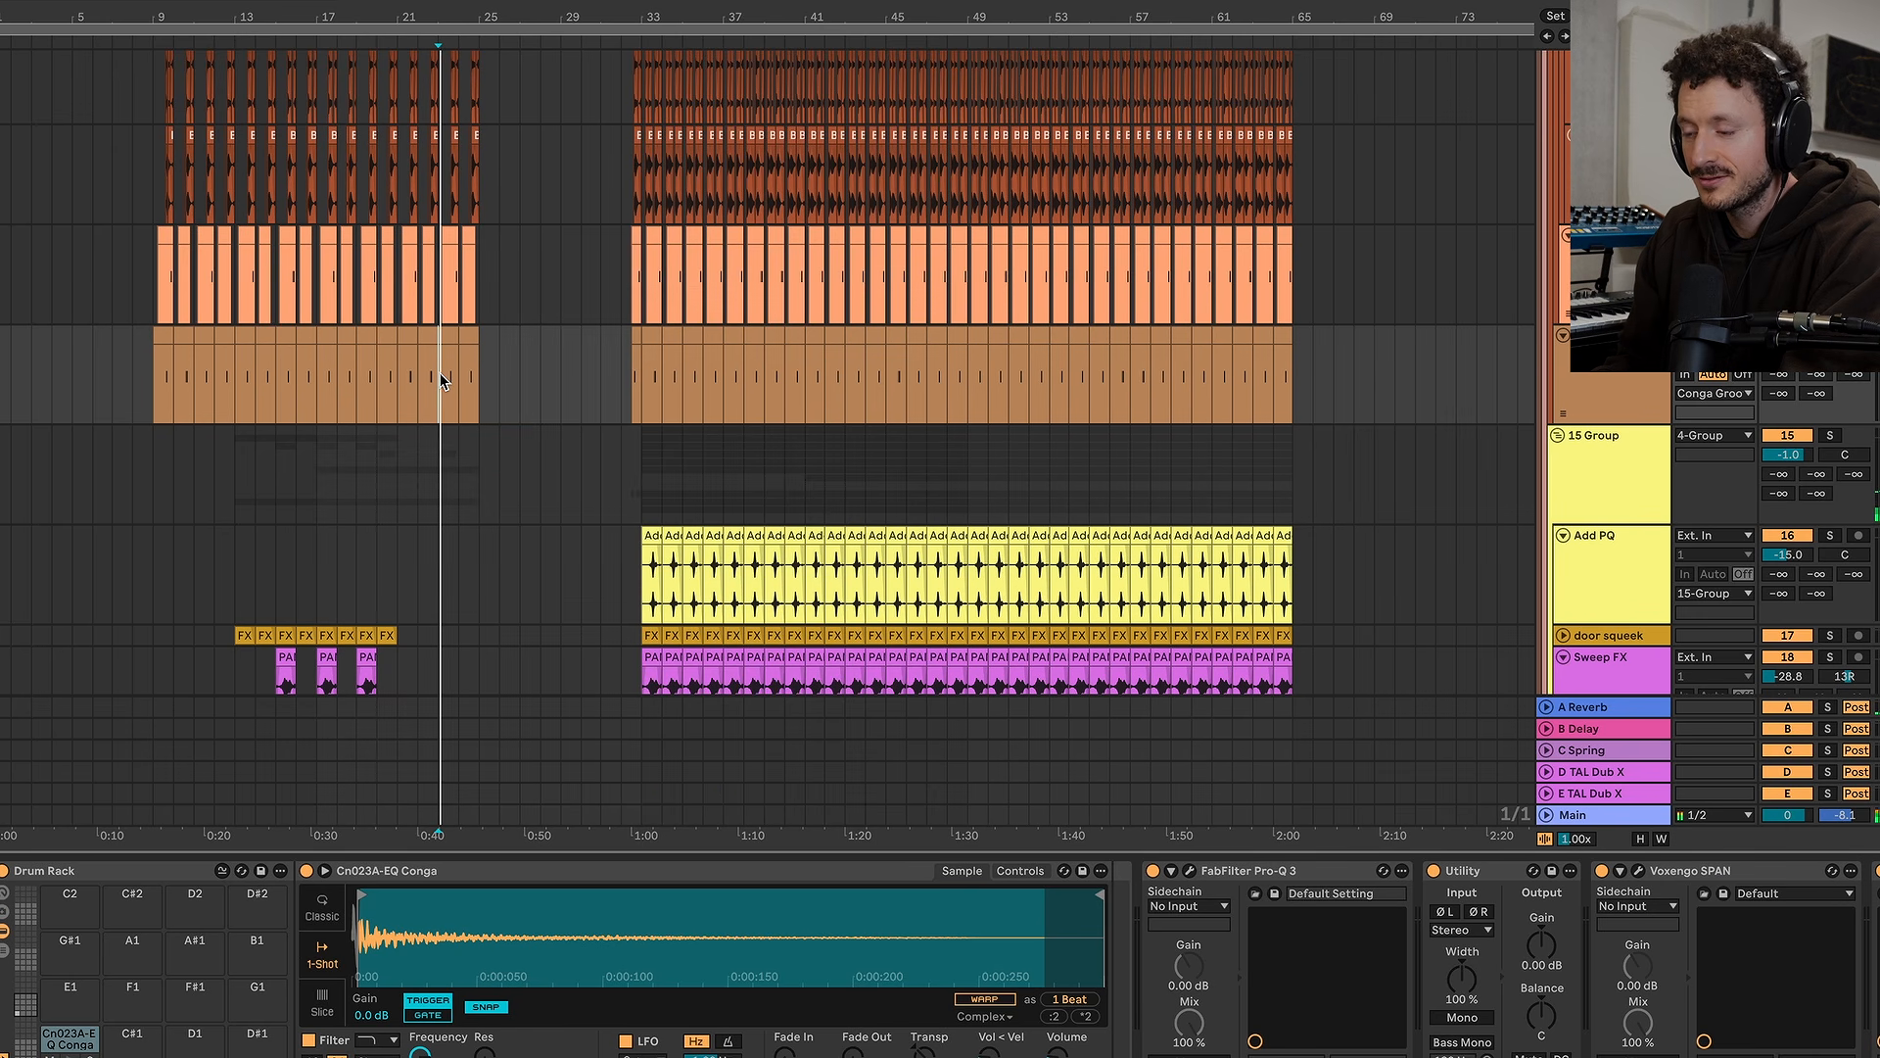
scroll(440, 373, "down", 2)
scroll(440, 380, "down", 3)
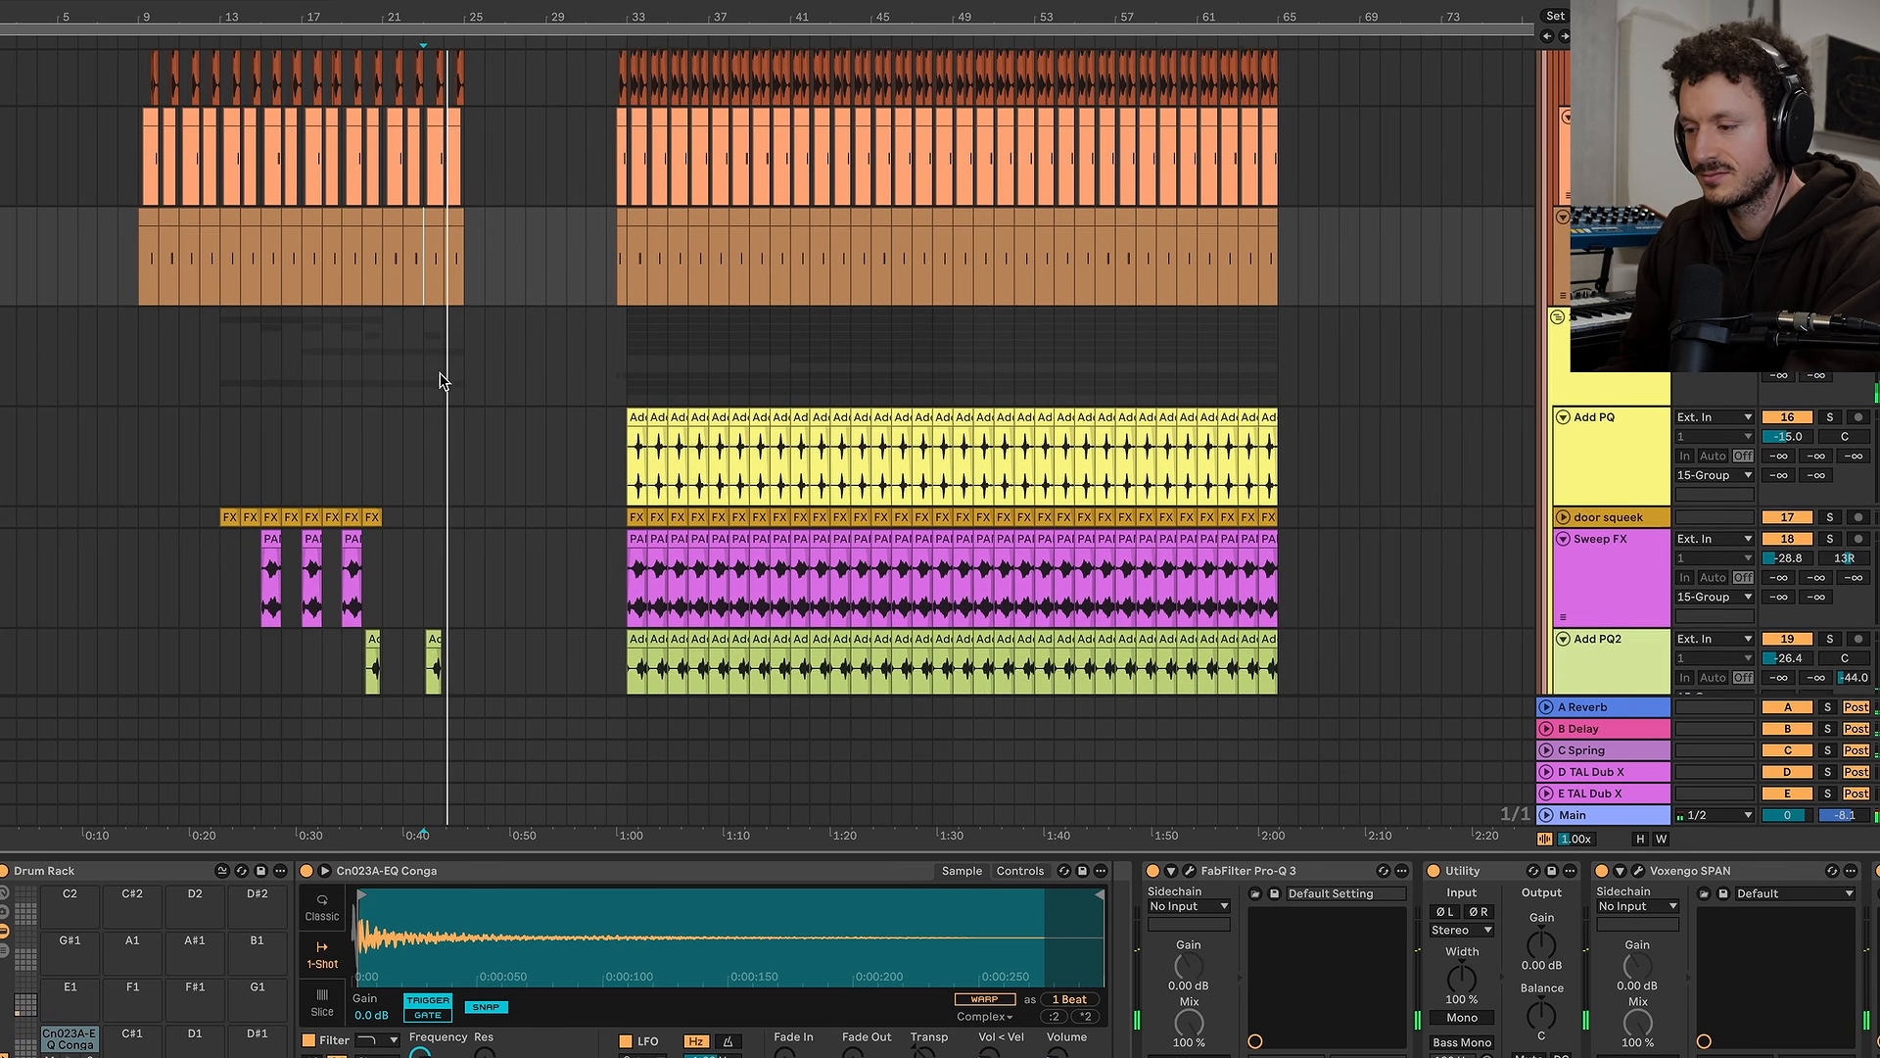
key("plus")
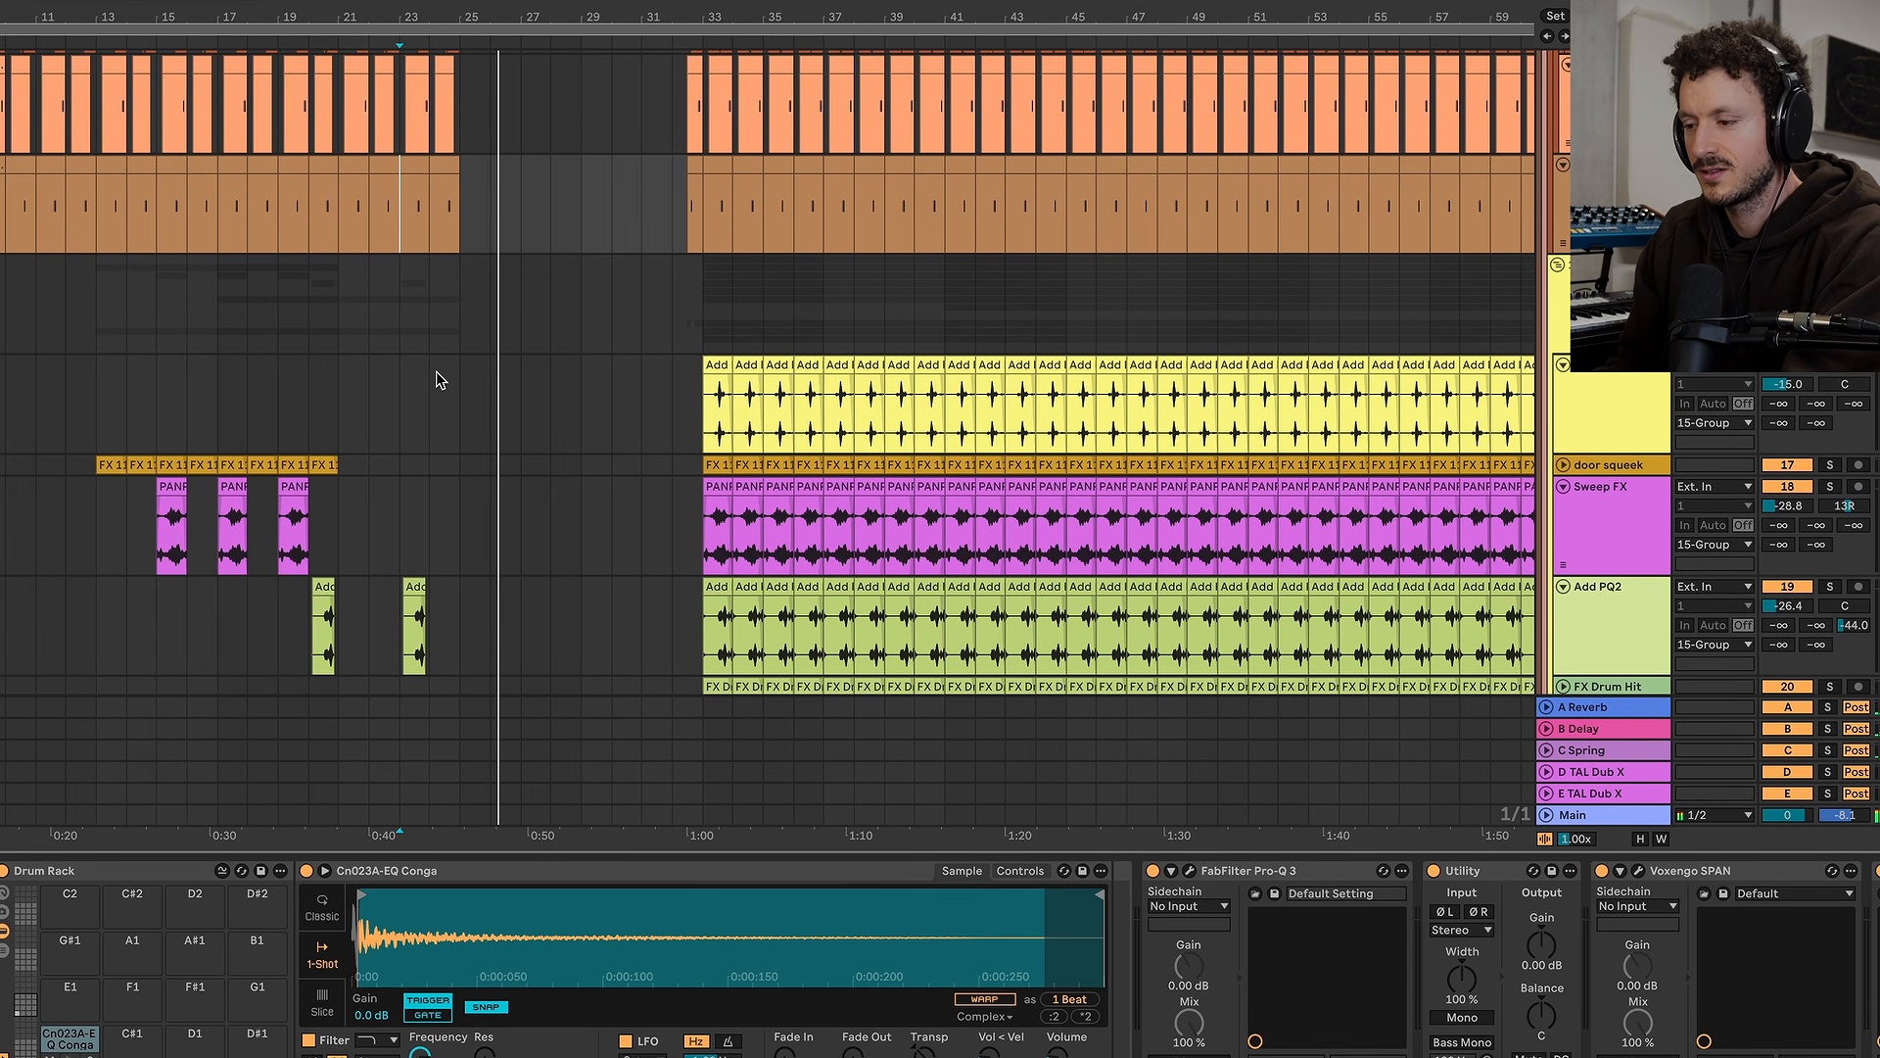
scroll(438, 380, "down", 5)
scroll(437, 382, "down", 20)
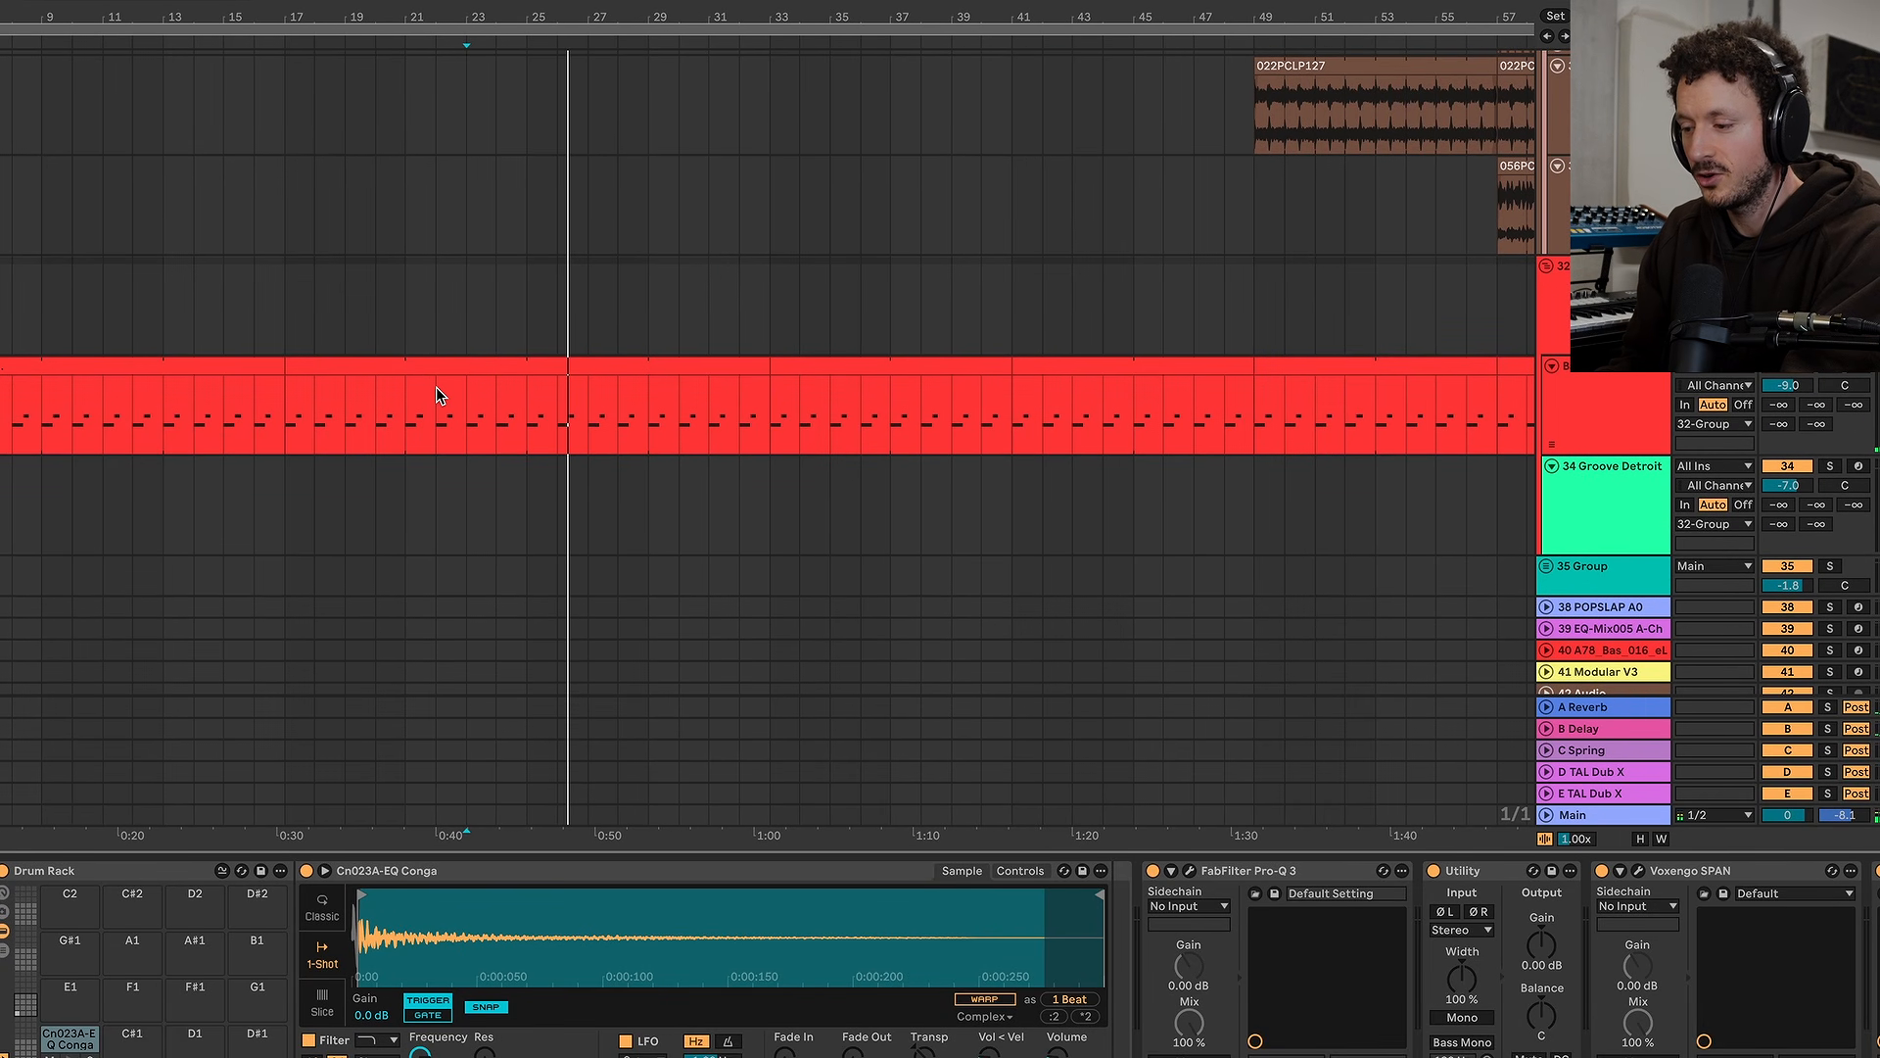
scroll(436, 387, "down", 1)
scroll(445, 389, "down", 2)
scroll(495, 386, "up", 10)
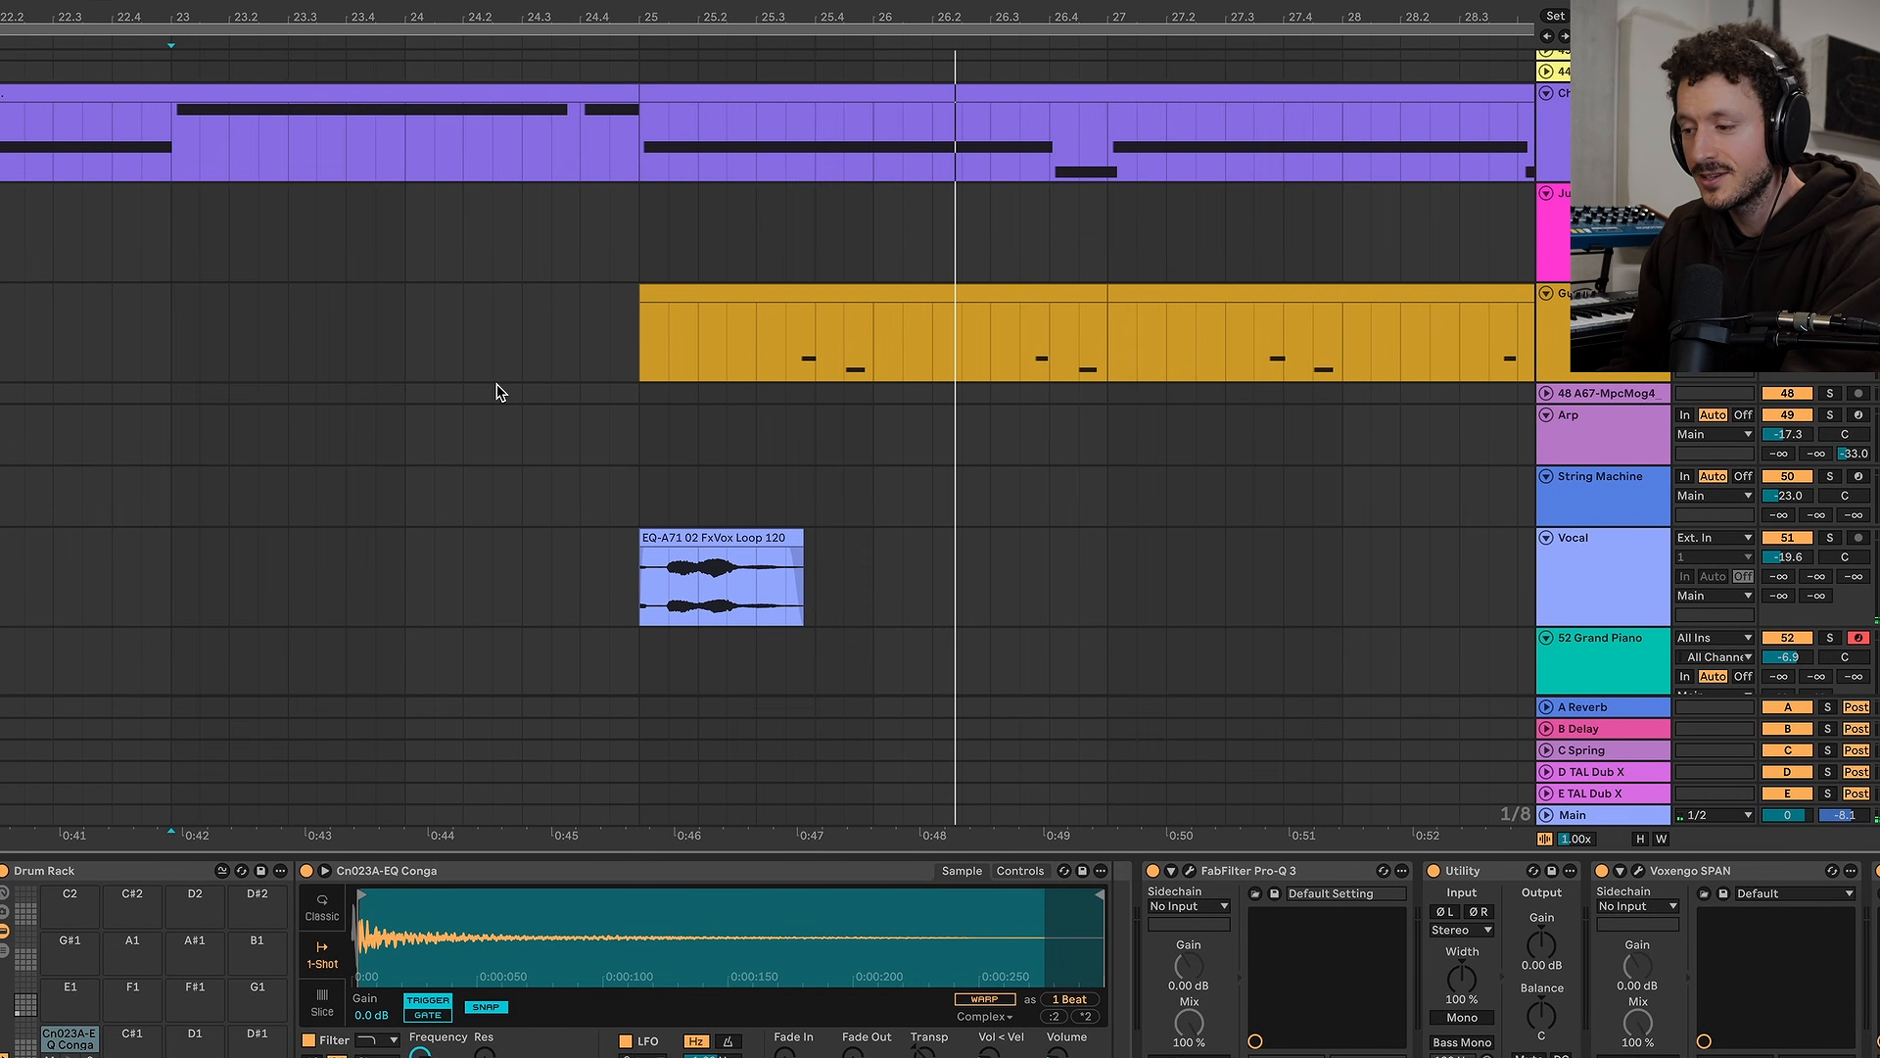
Play from bar 25 in the Guitar track and check the vocal, bassline, kick and clap clips in that section
left_click(667, 340)
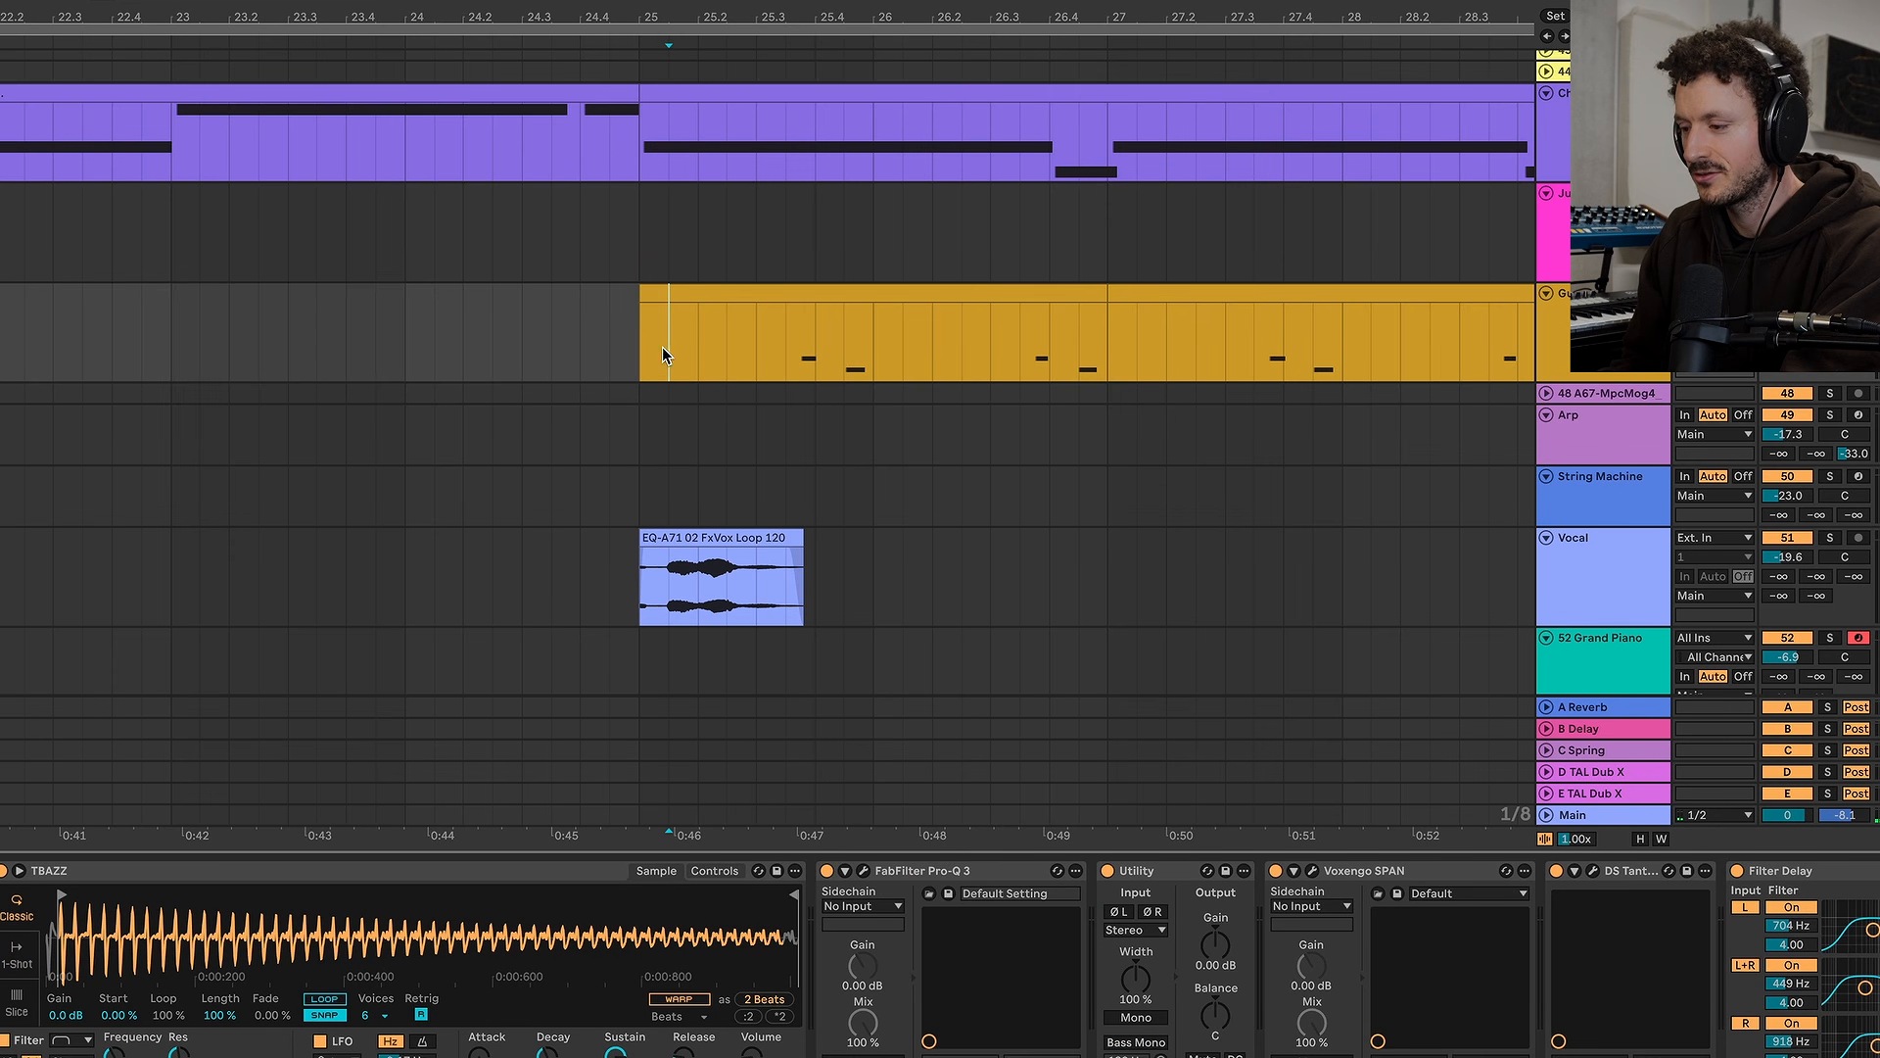
key("space")
scroll(725, 460, "down", 8)
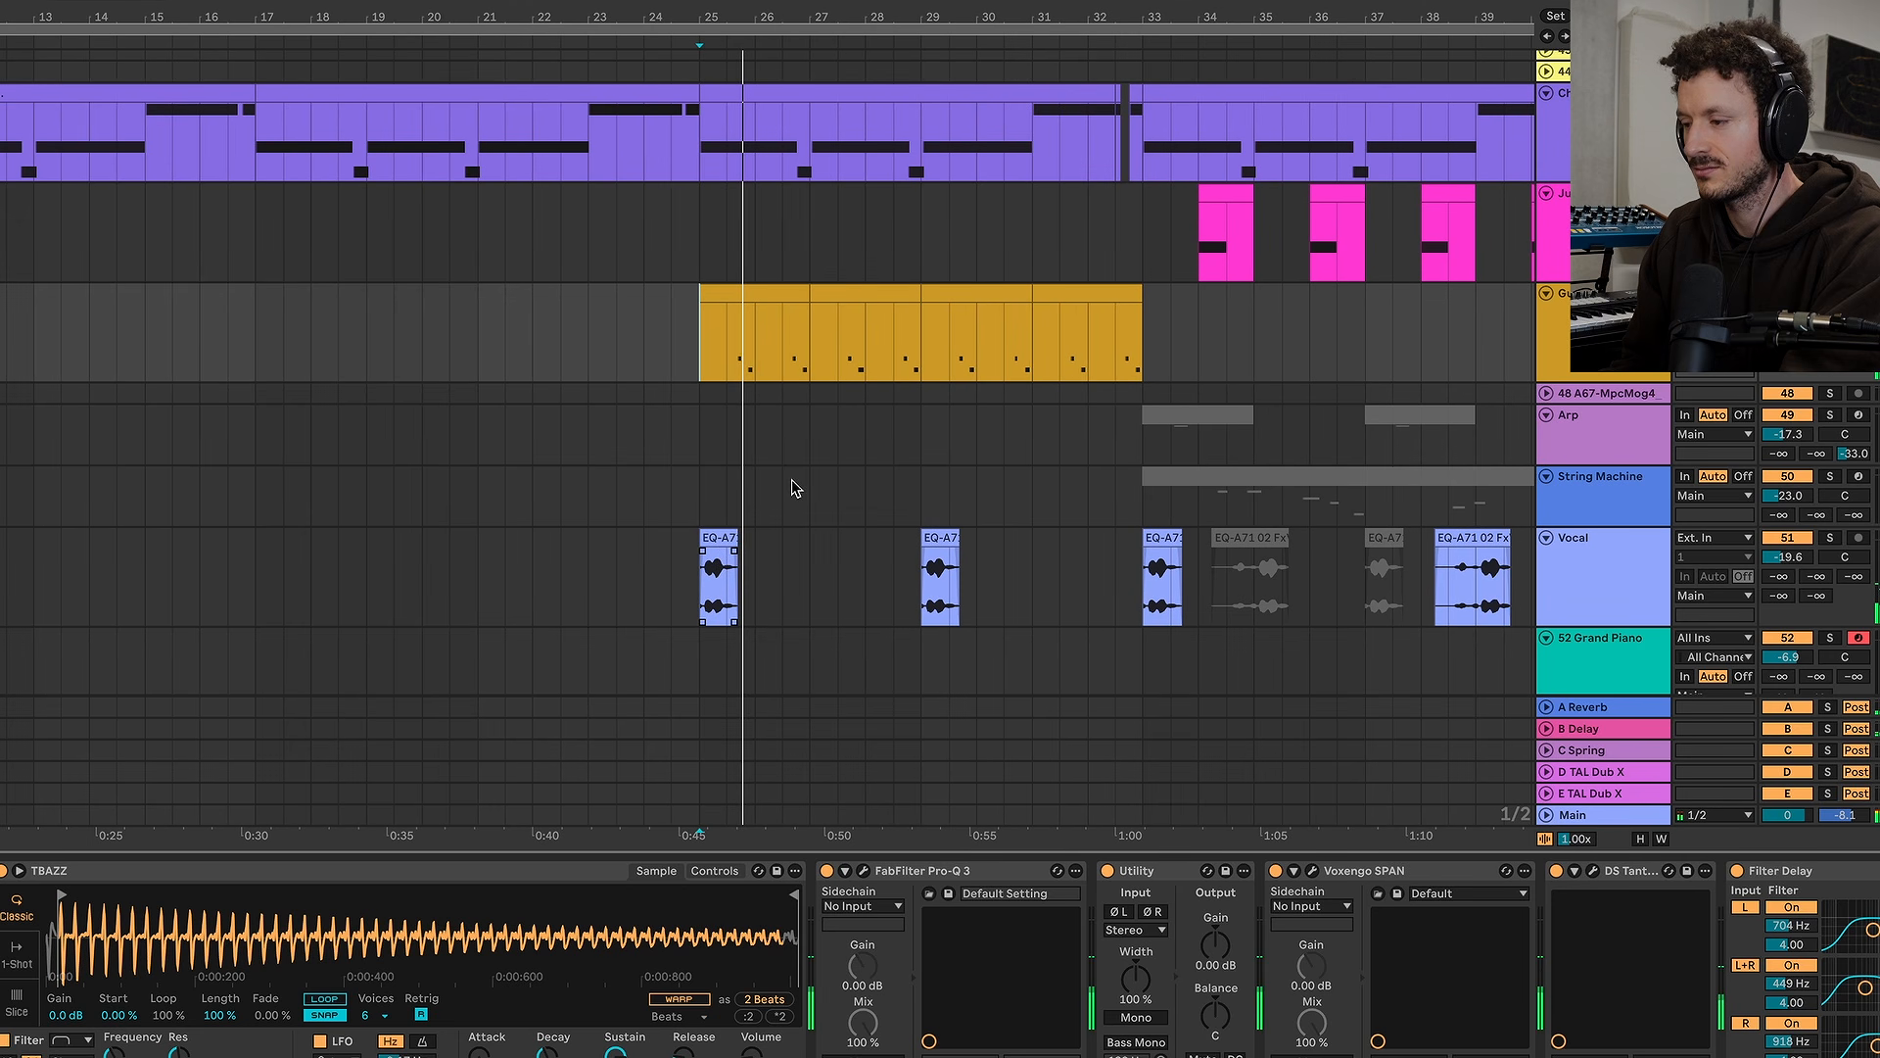
scroll(916, 418, "up", 10)
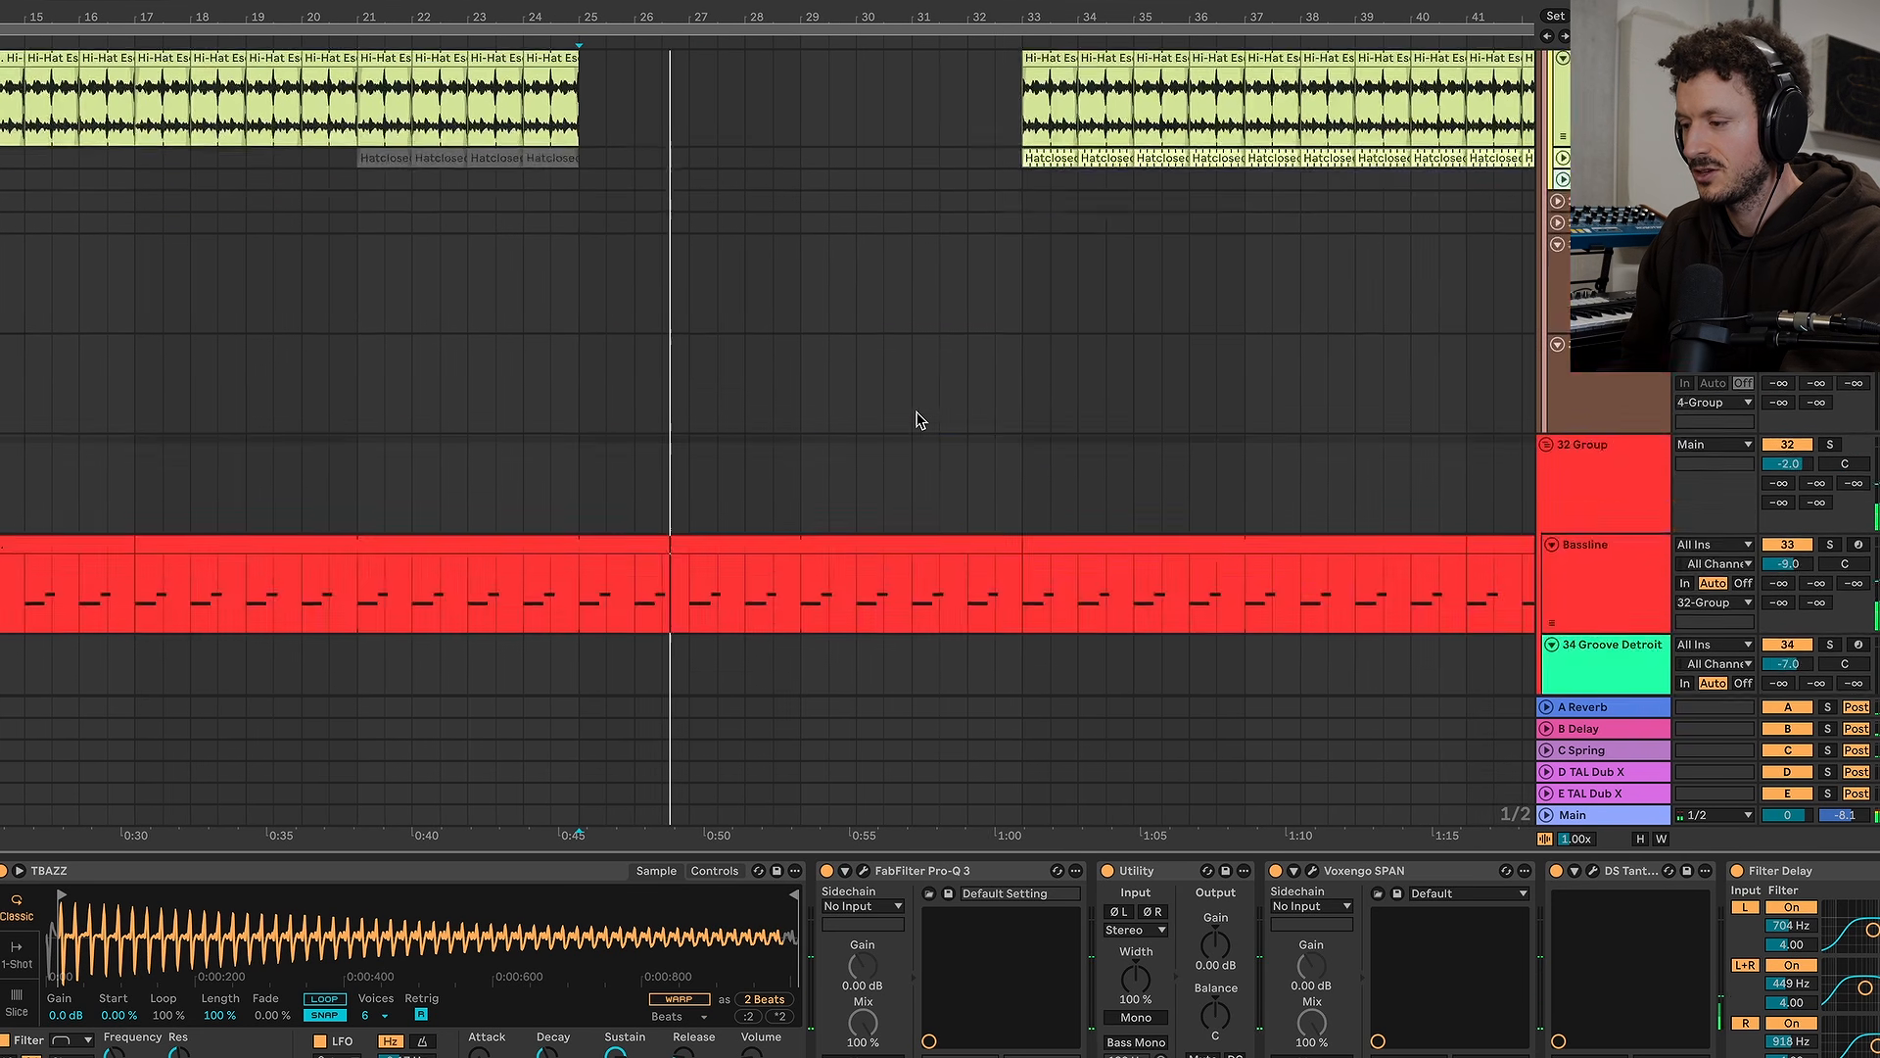
scroll(957, 415, "up", 15)
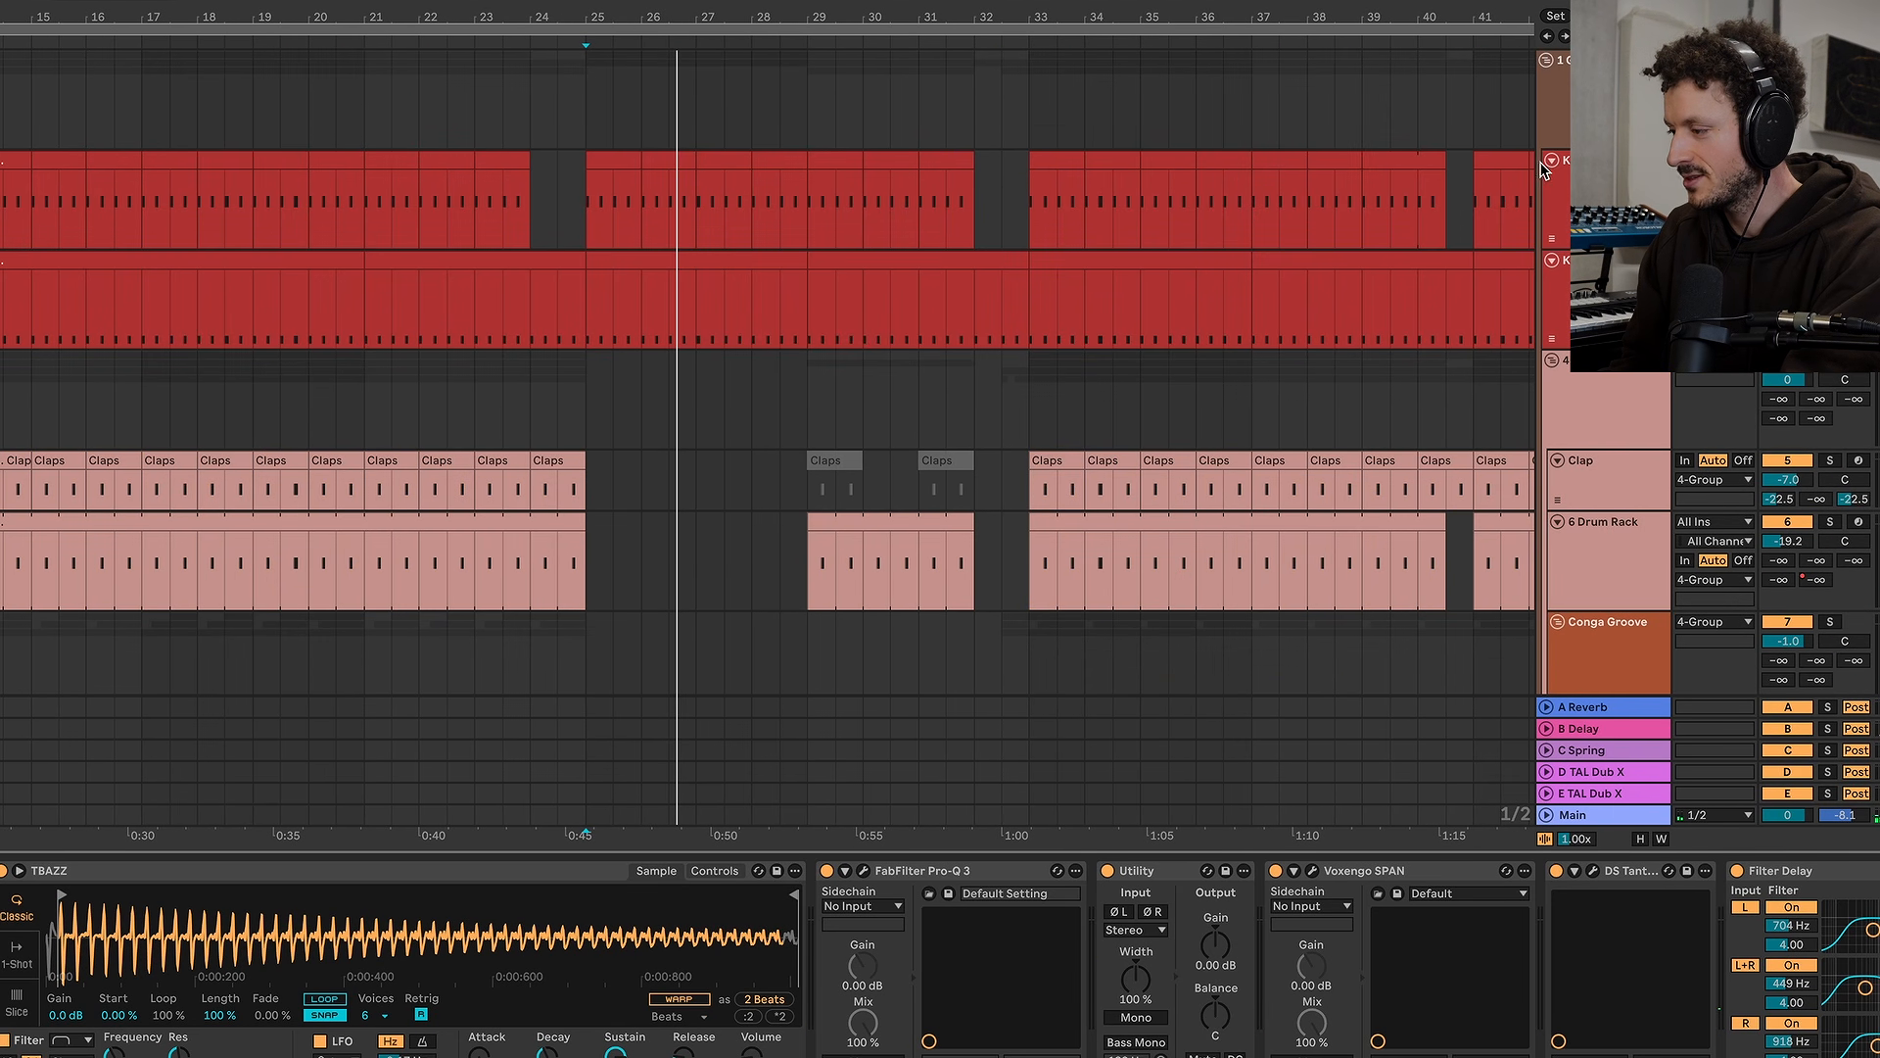
Fold the drum group, the 32 Group and the Chord Sample, Juno Pad and Guitar tracks for an overview around bar 25
left_click(1552, 161)
left_click(1546, 61)
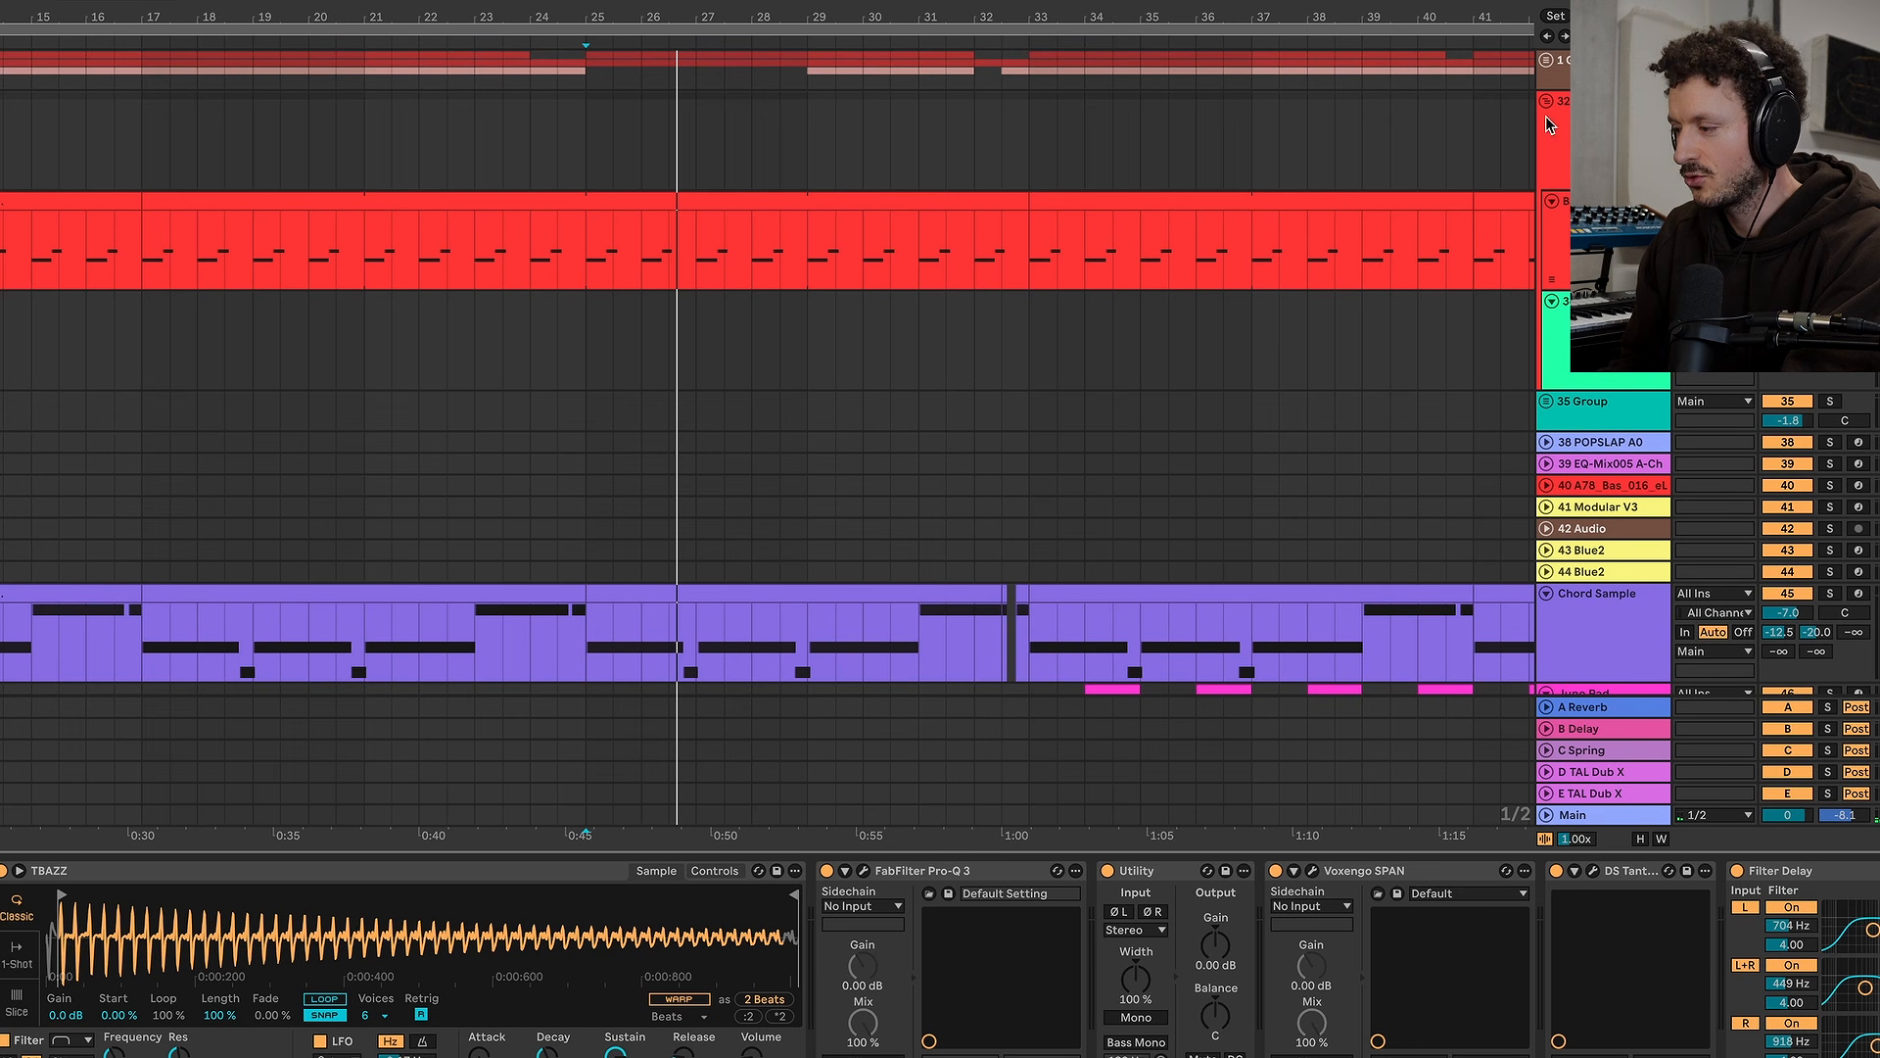
left_click(1547, 101)
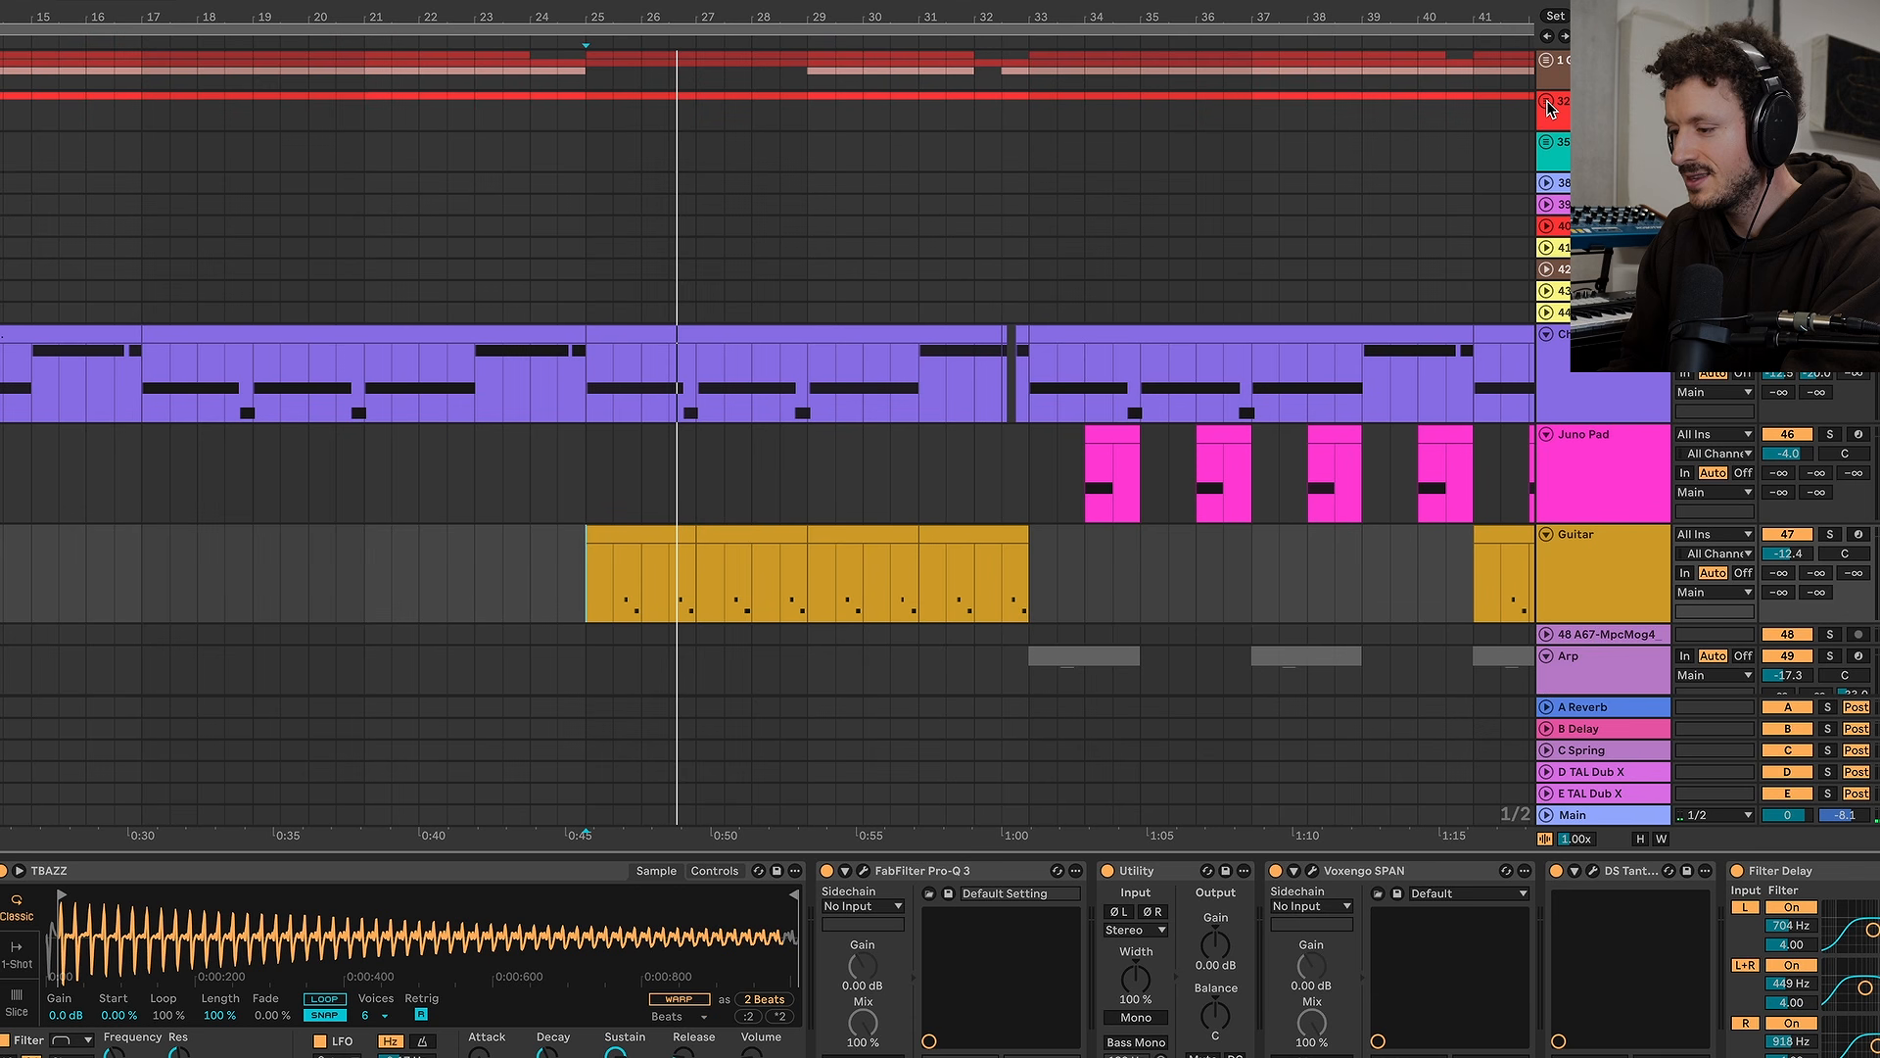
left_click(1546, 333)
left_click(1546, 354)
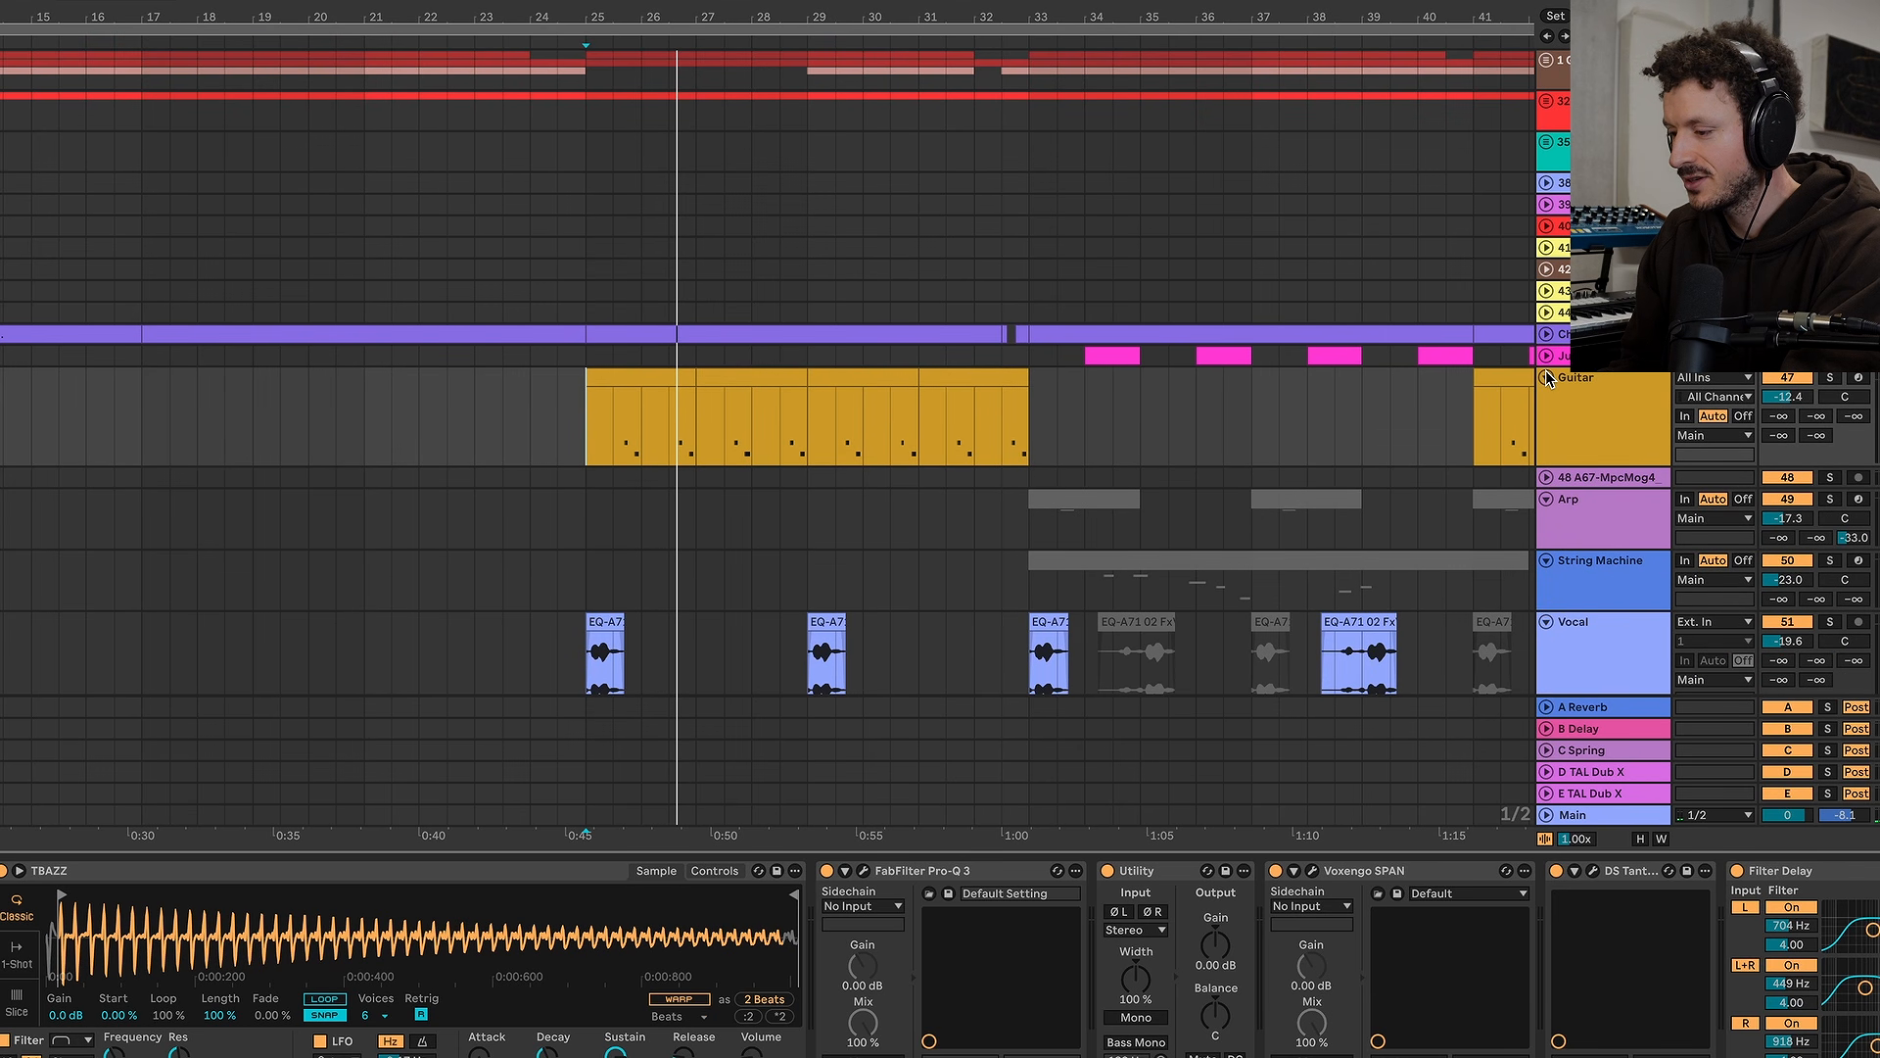
left_click(1546, 376)
scroll(504, 81, "left", 3)
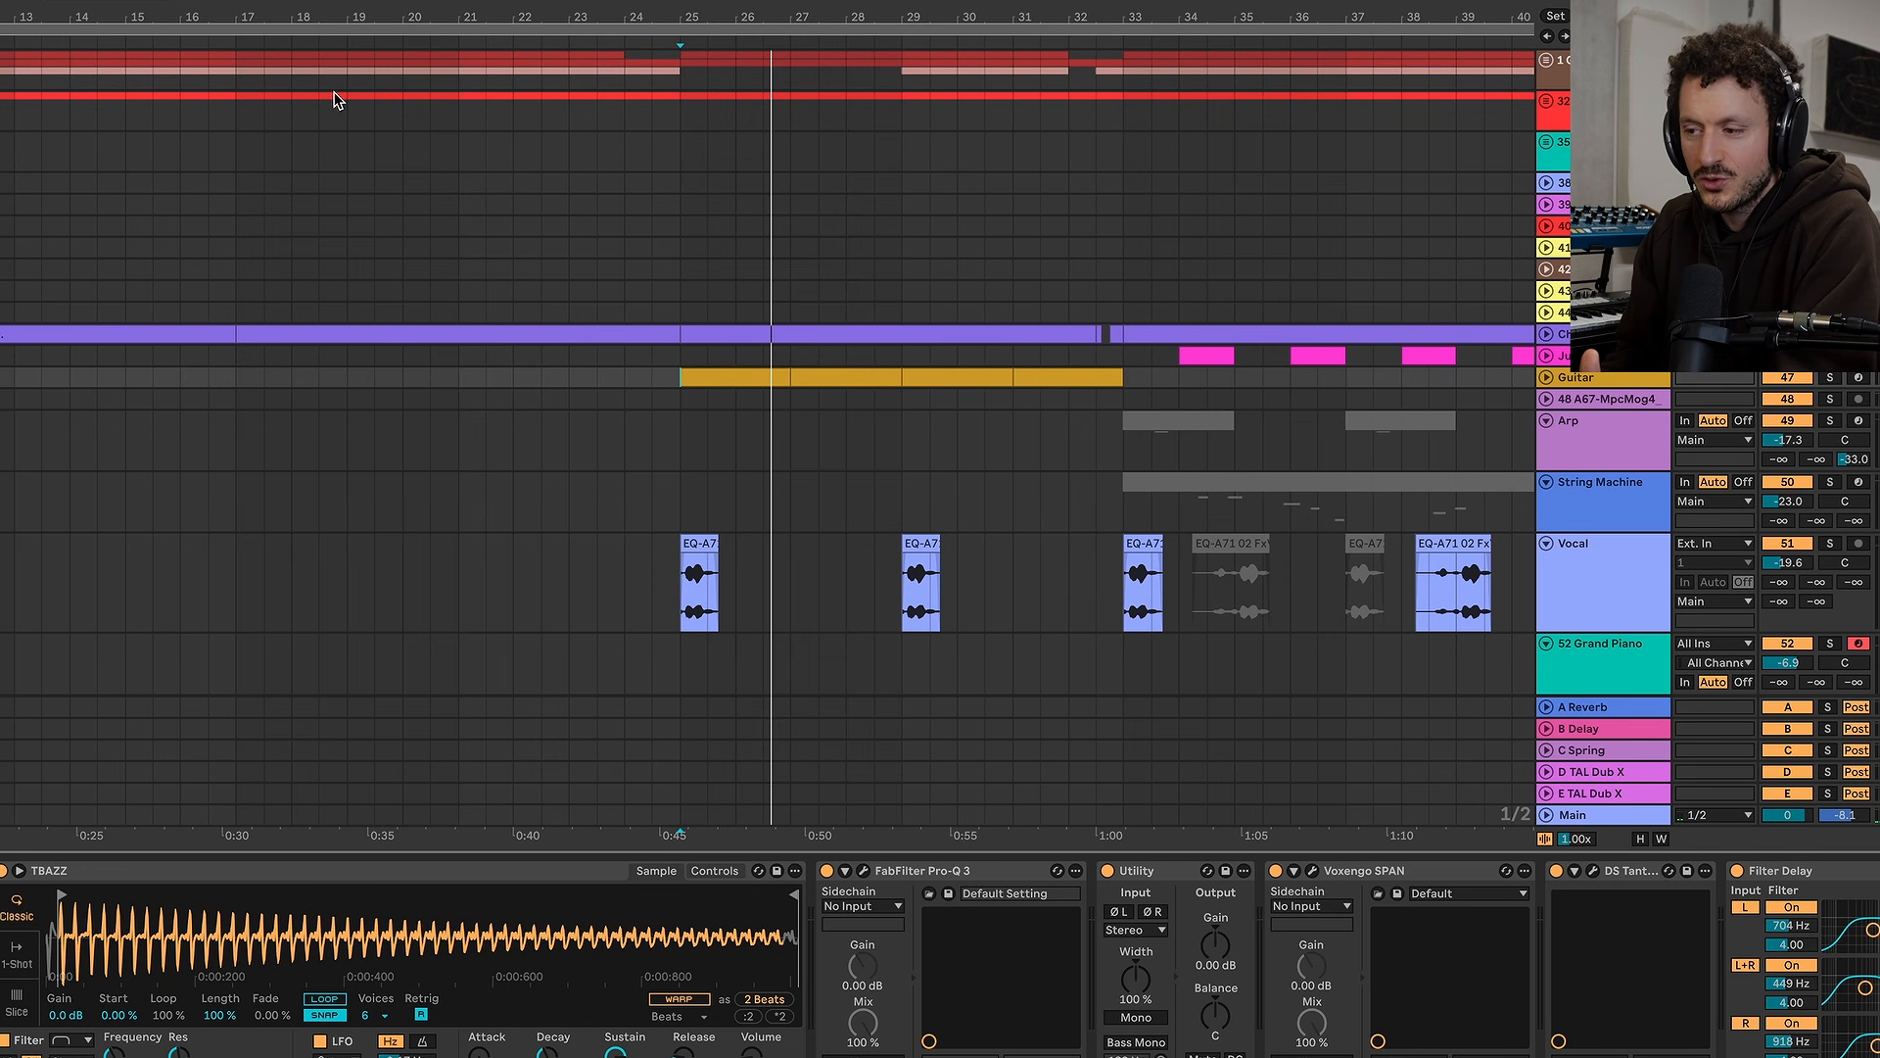
Unfold the drum group and play the 6 Drum Rack snap clip from bar 29
left_click(628, 125)
key("space")
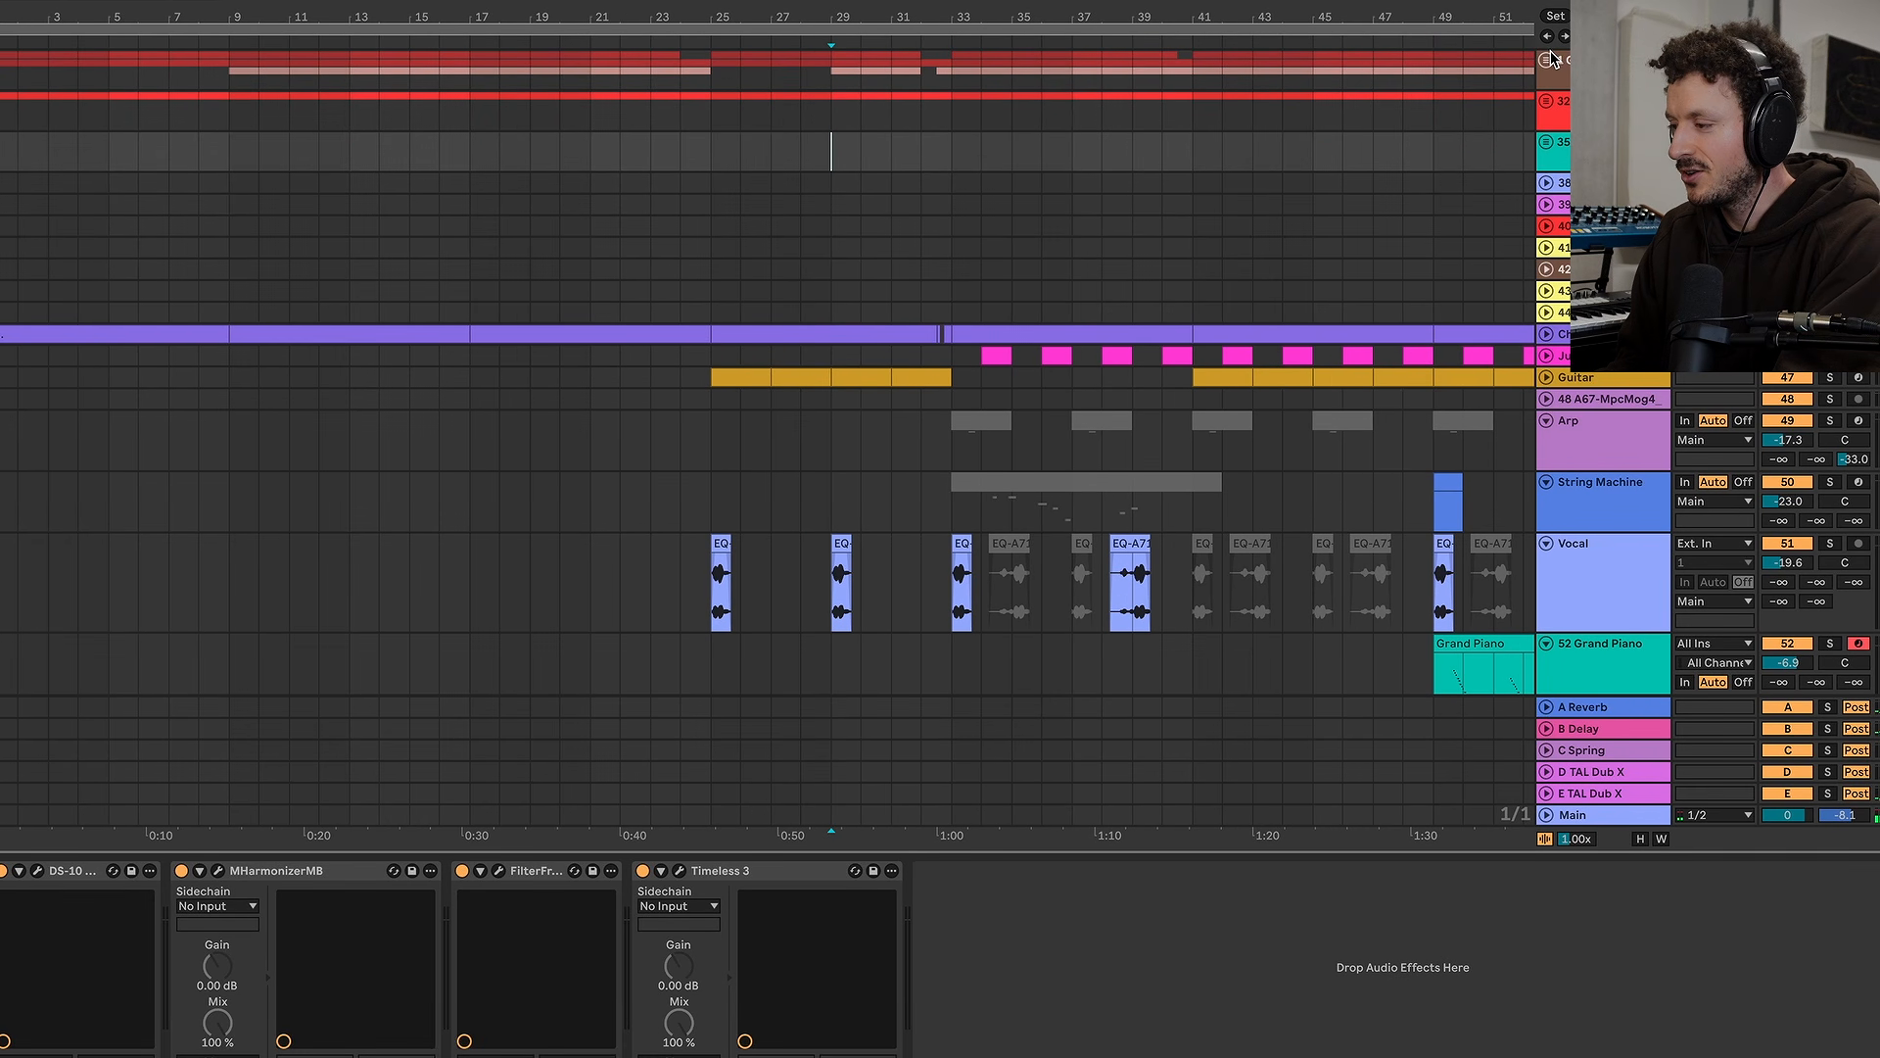
left_click(1549, 60)
left_click(801, 353)
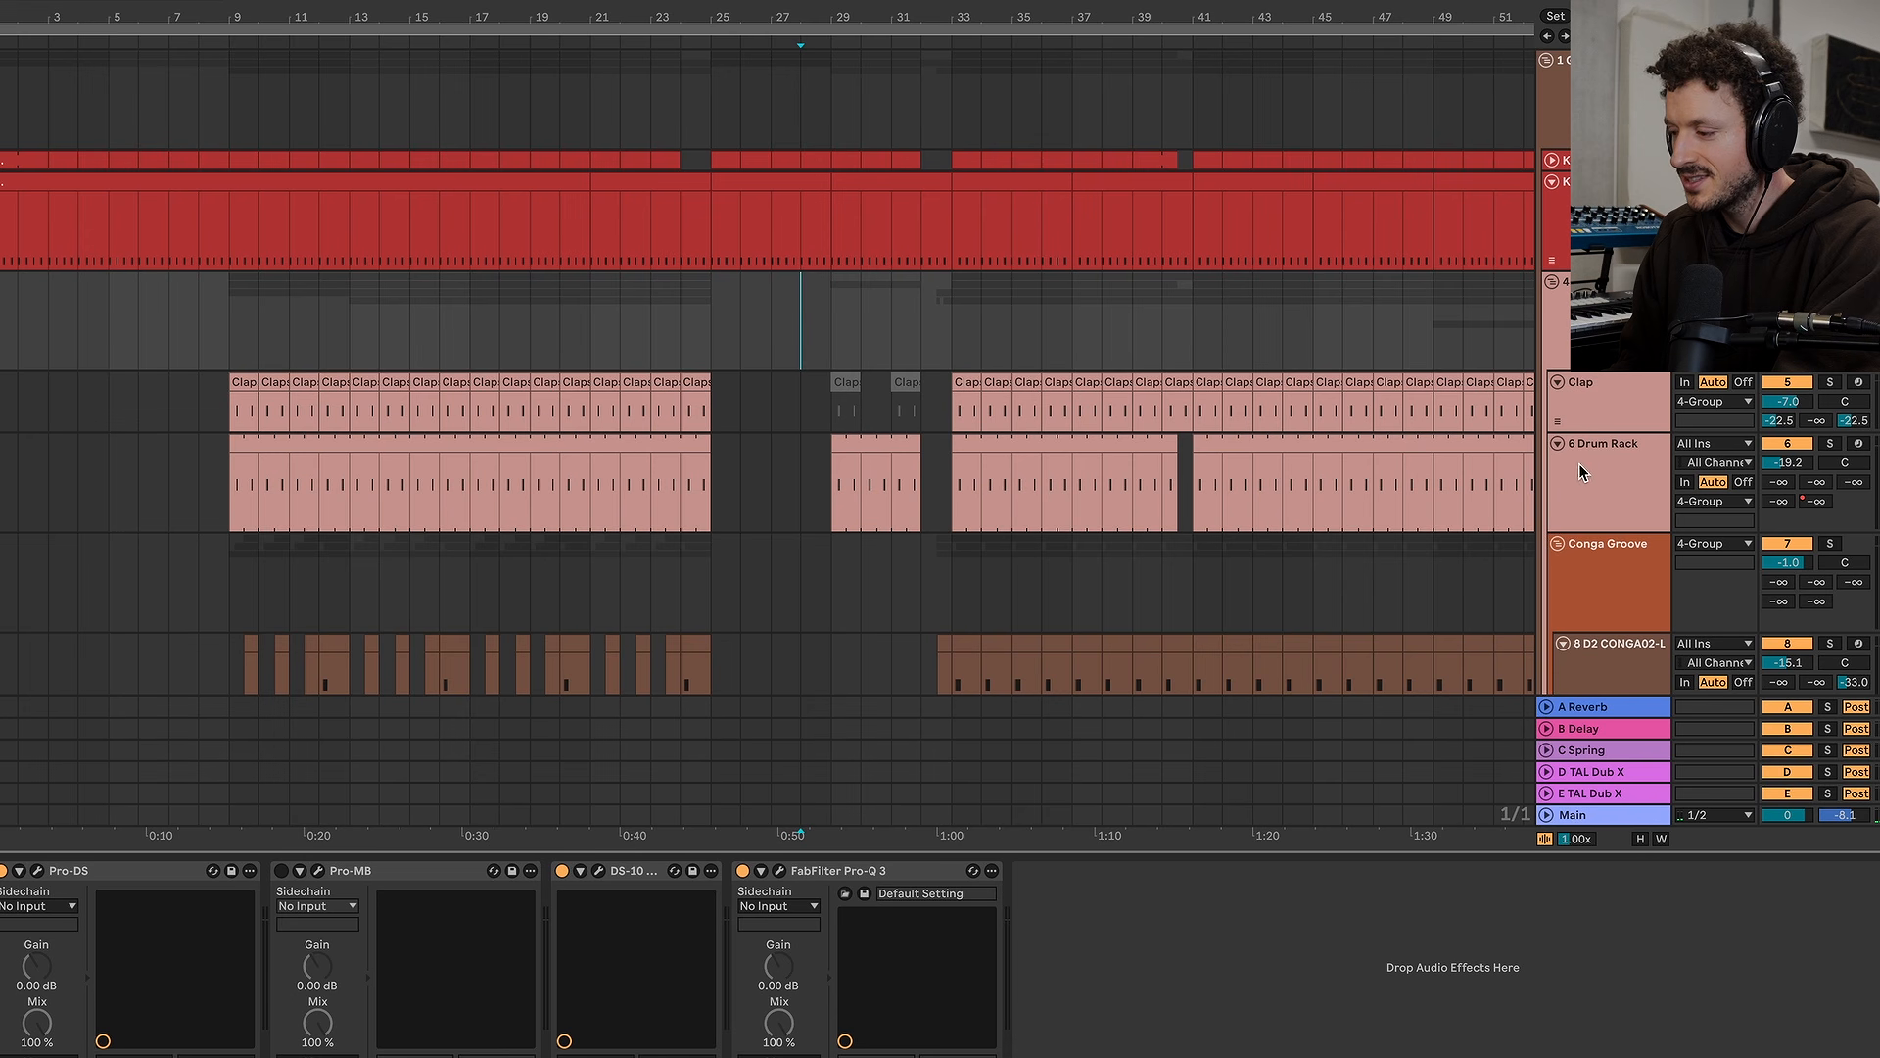
left_click(840, 486)
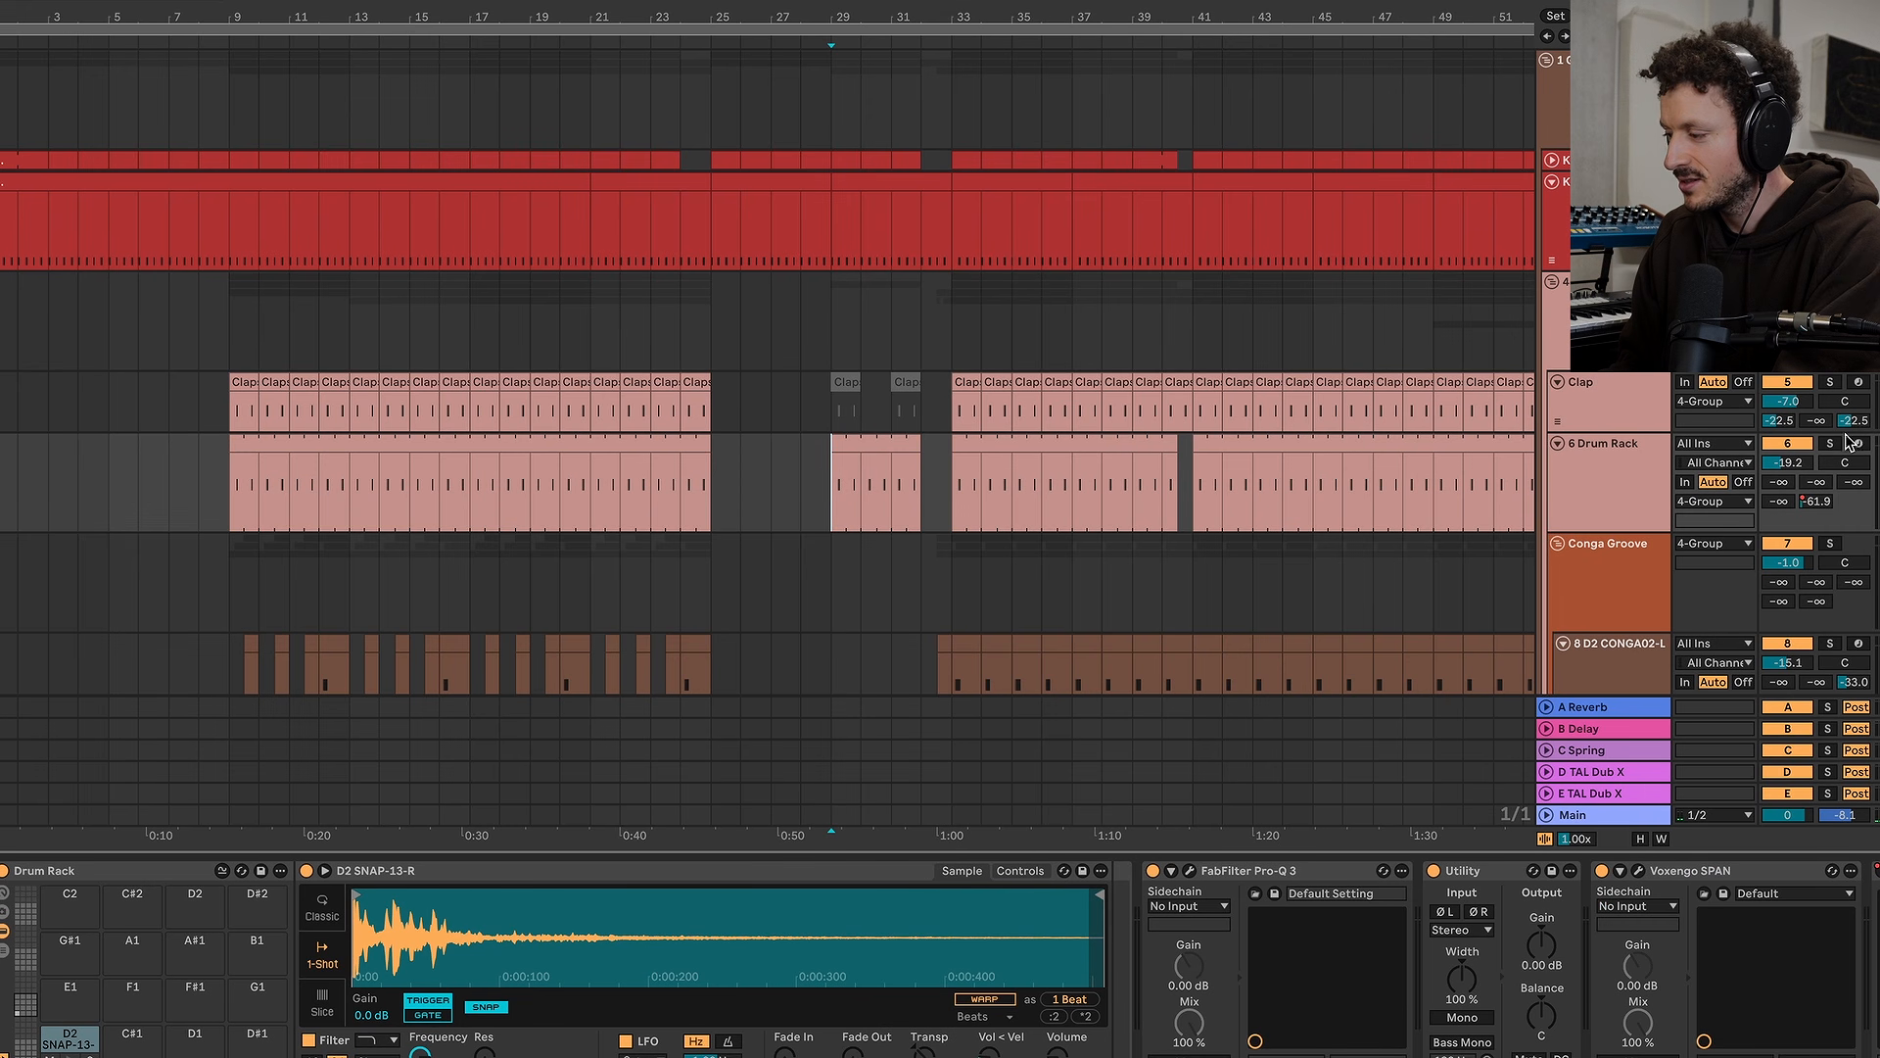
key("space")
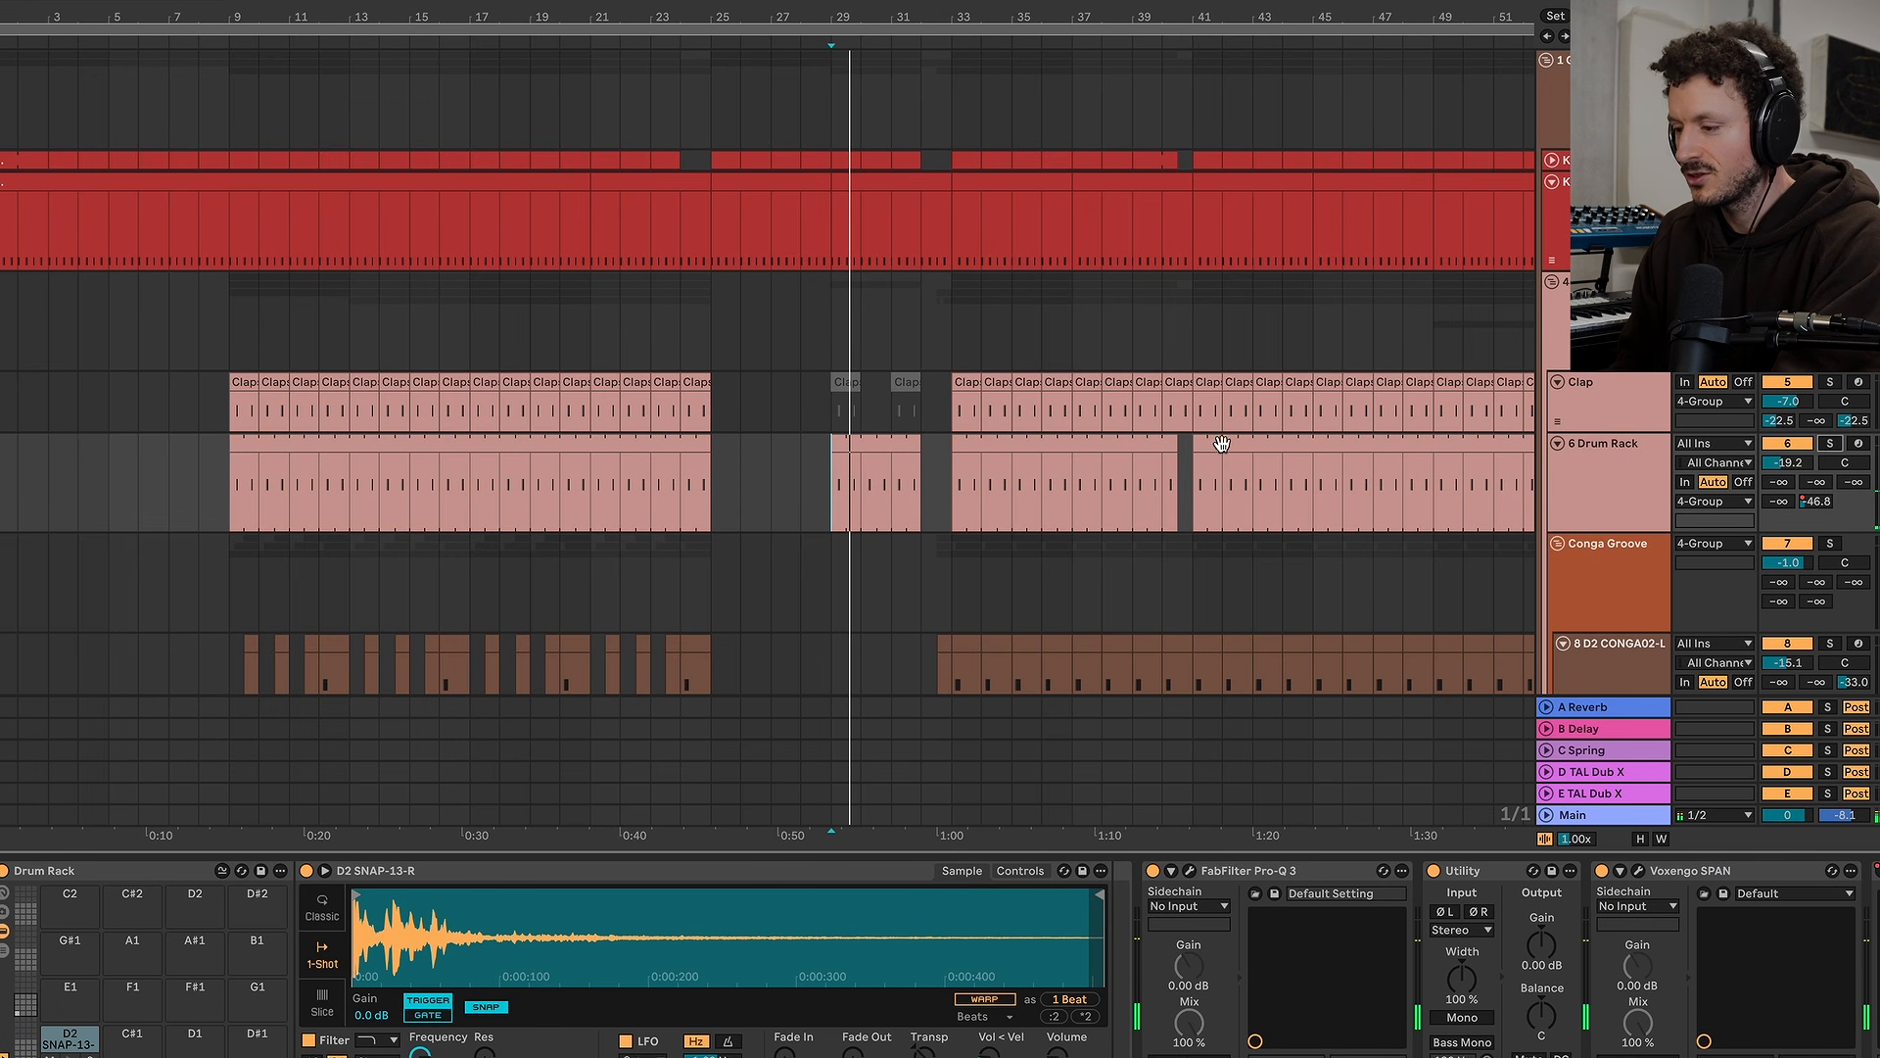
Play from bar 28 in the Clap track into the drop at bar 33 and follow the clap, snap and conga clips
left_click(797, 413)
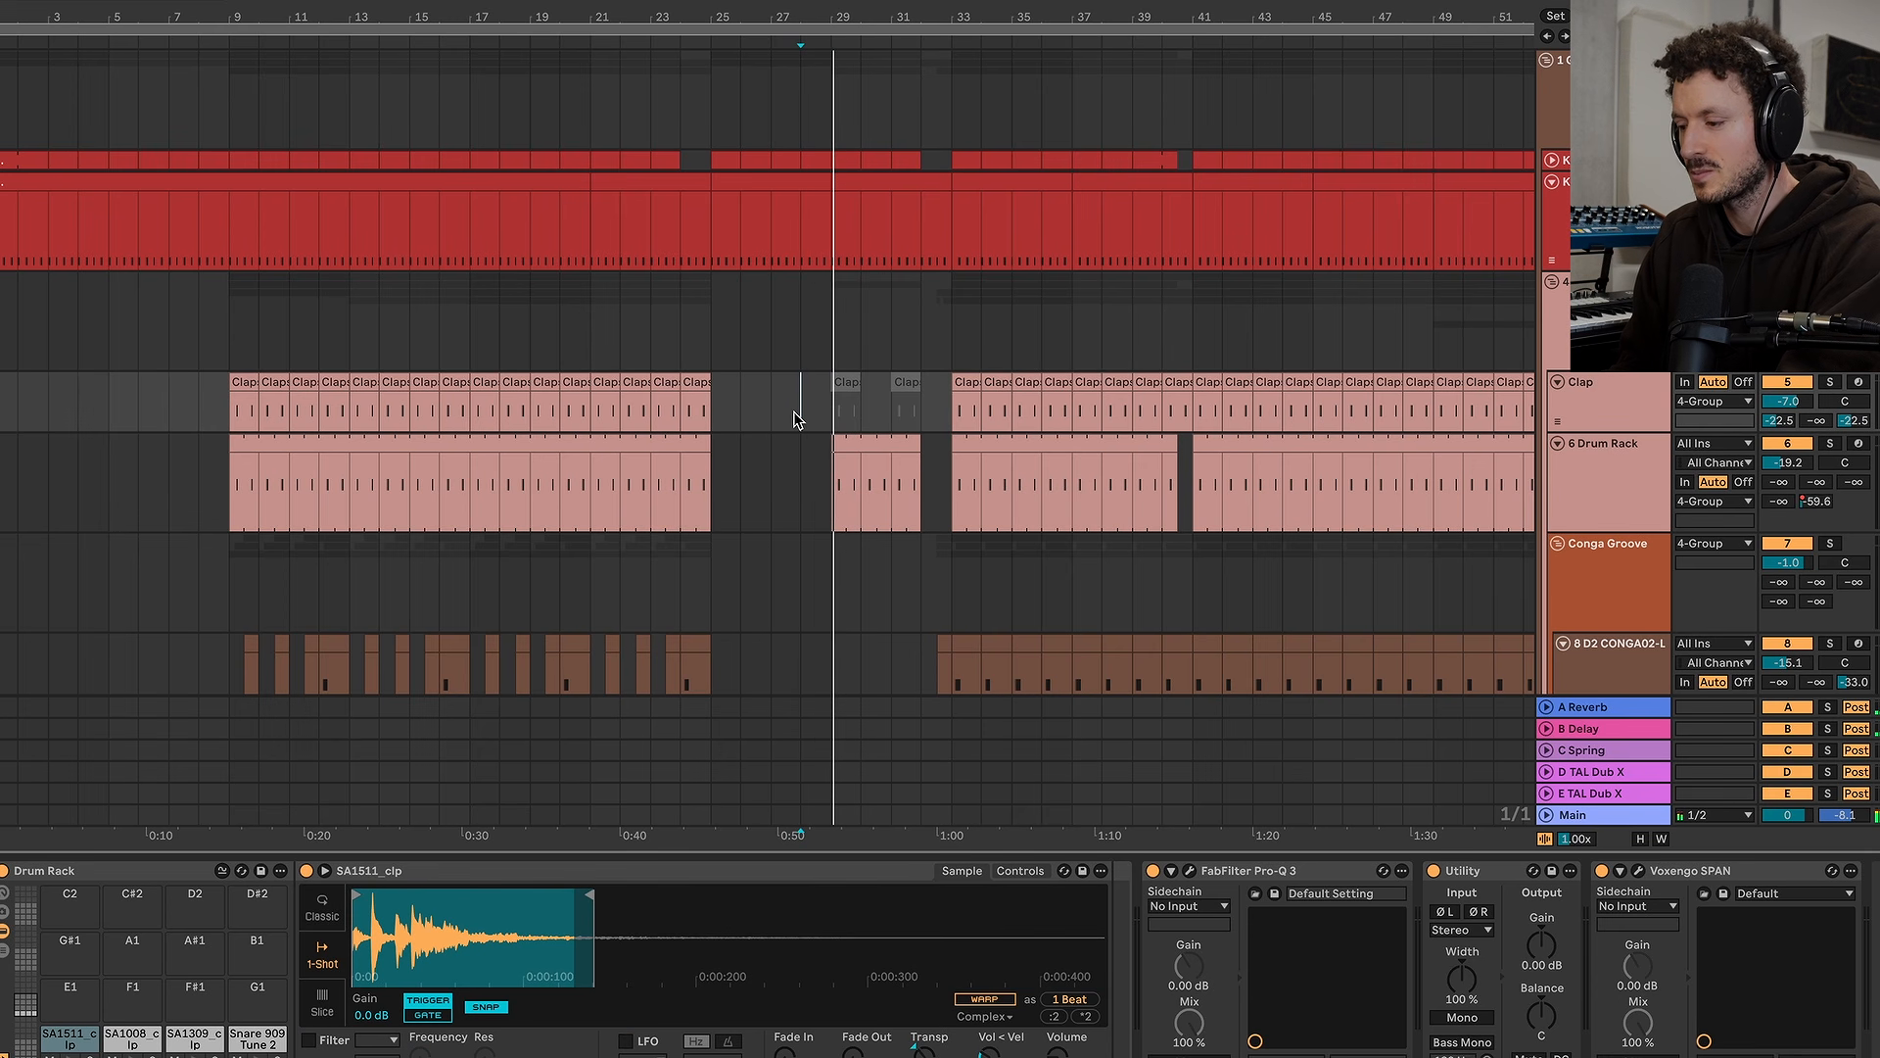
scroll(793, 419, "right", 5)
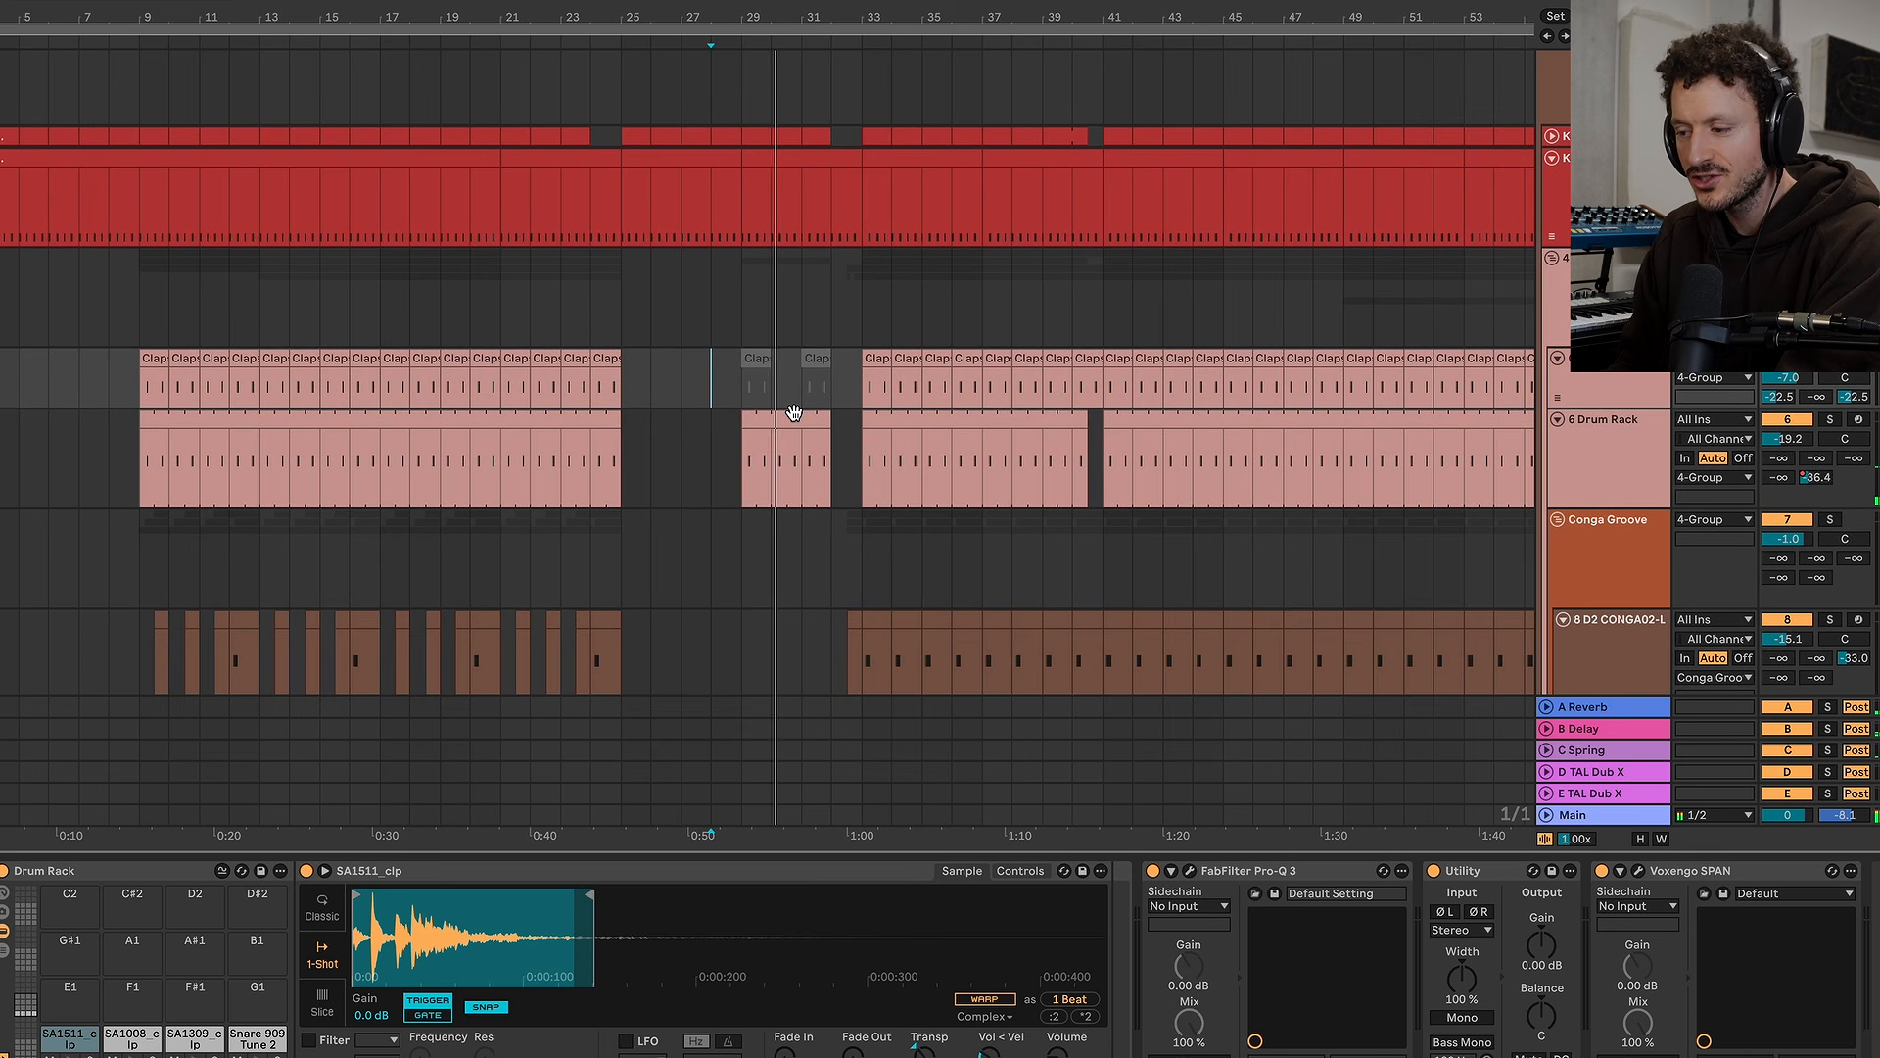
scroll(778, 407, "right", 2)
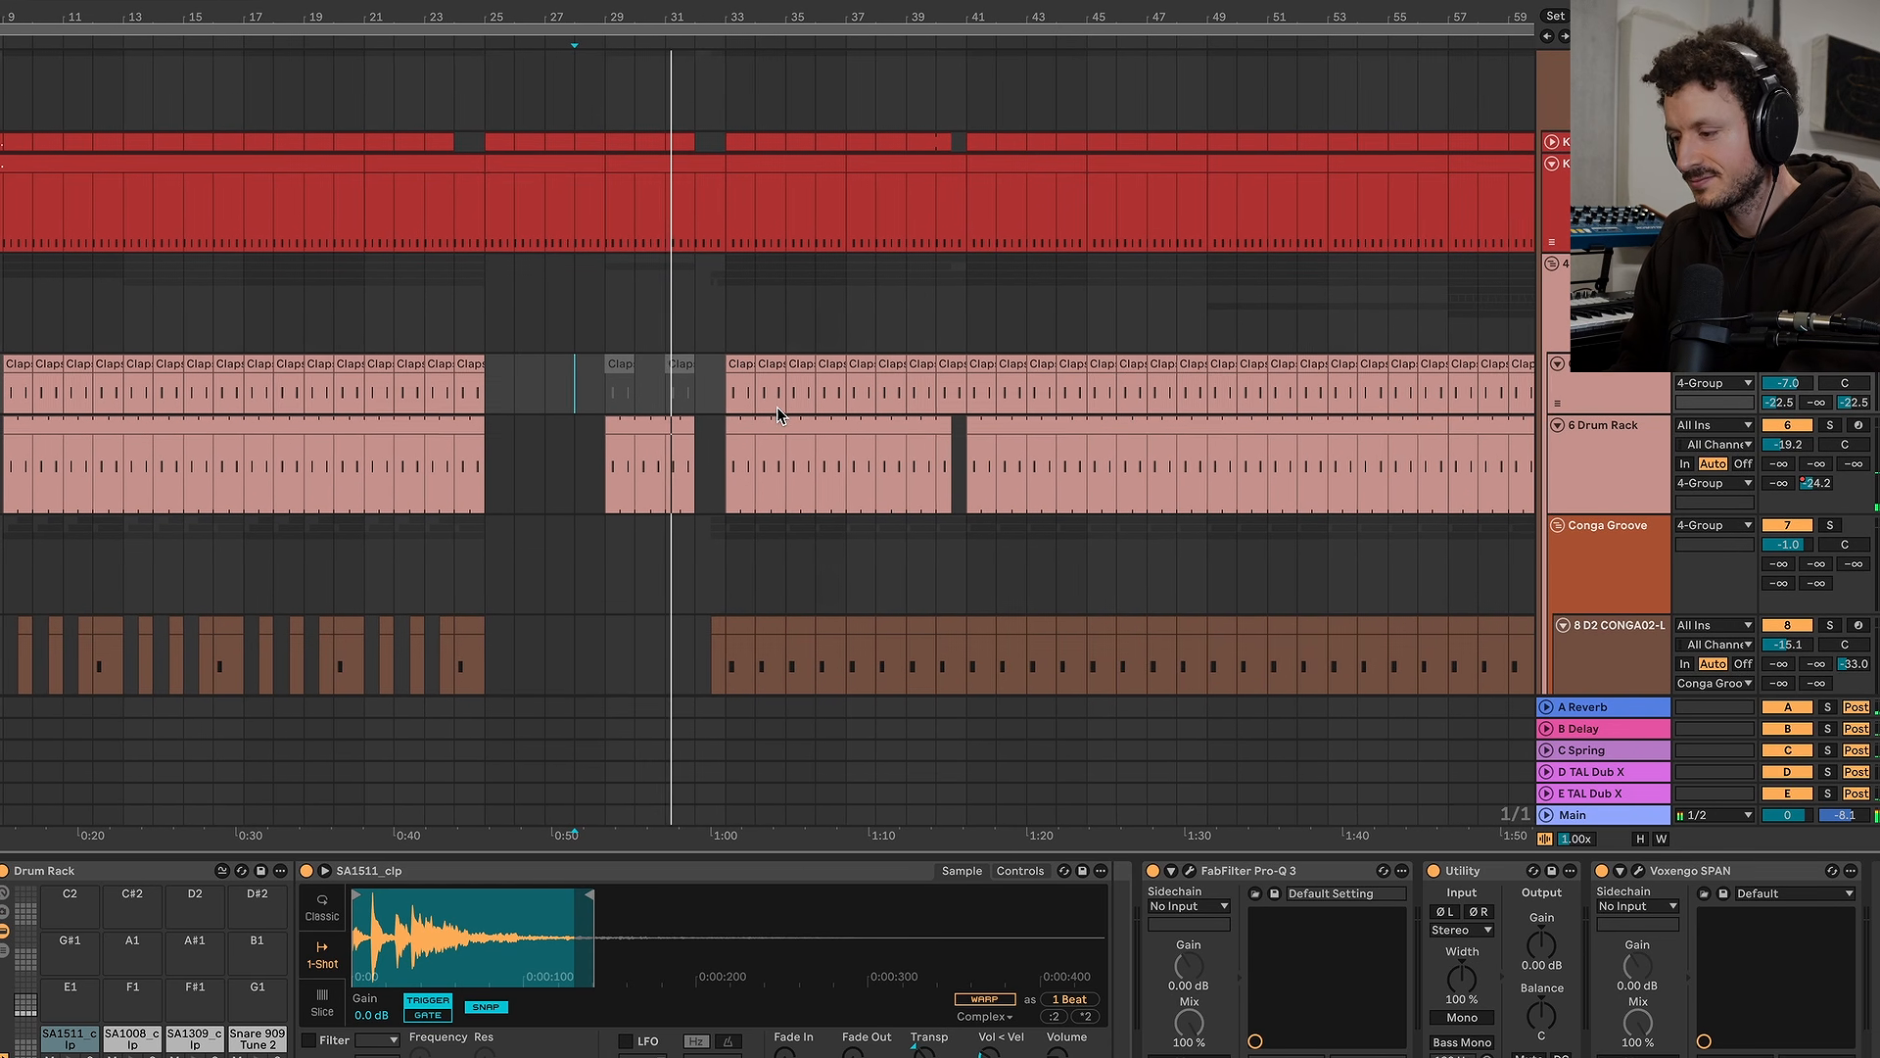
scroll(735, 431, "up", 5)
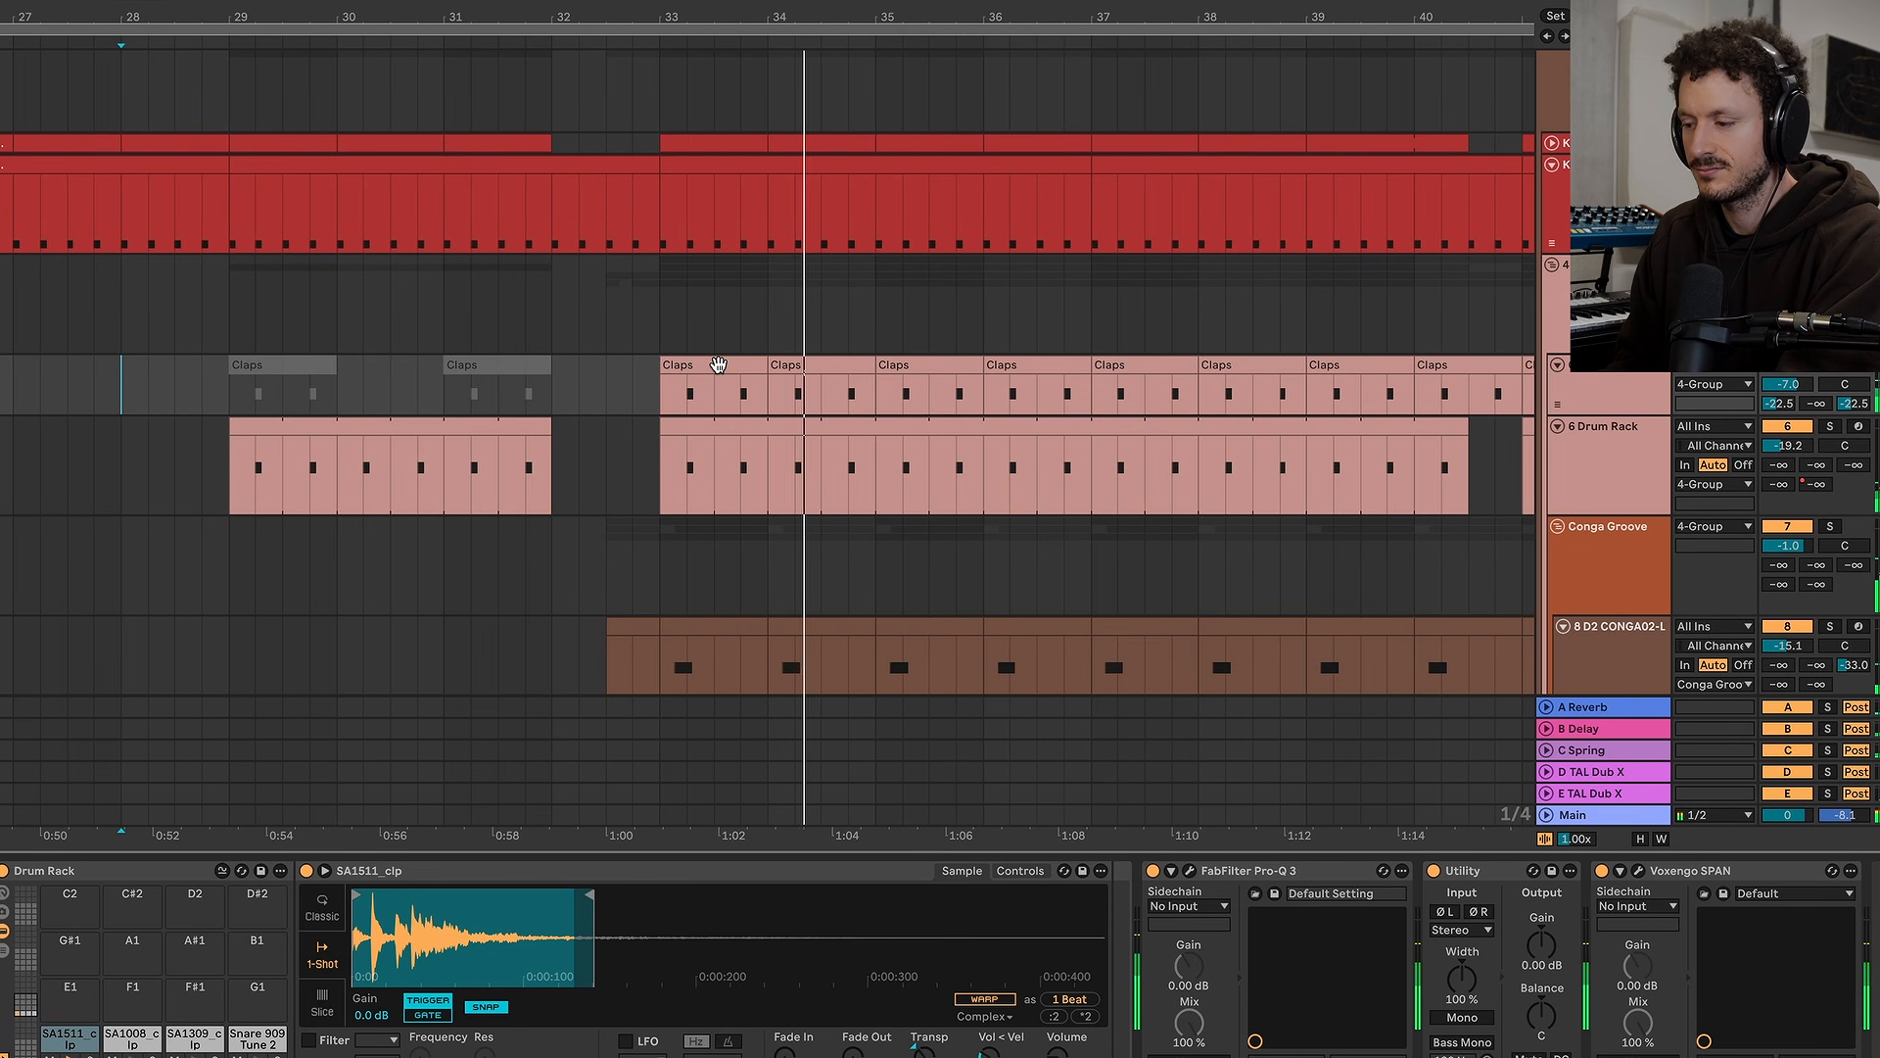
scroll(719, 365, "down", 2)
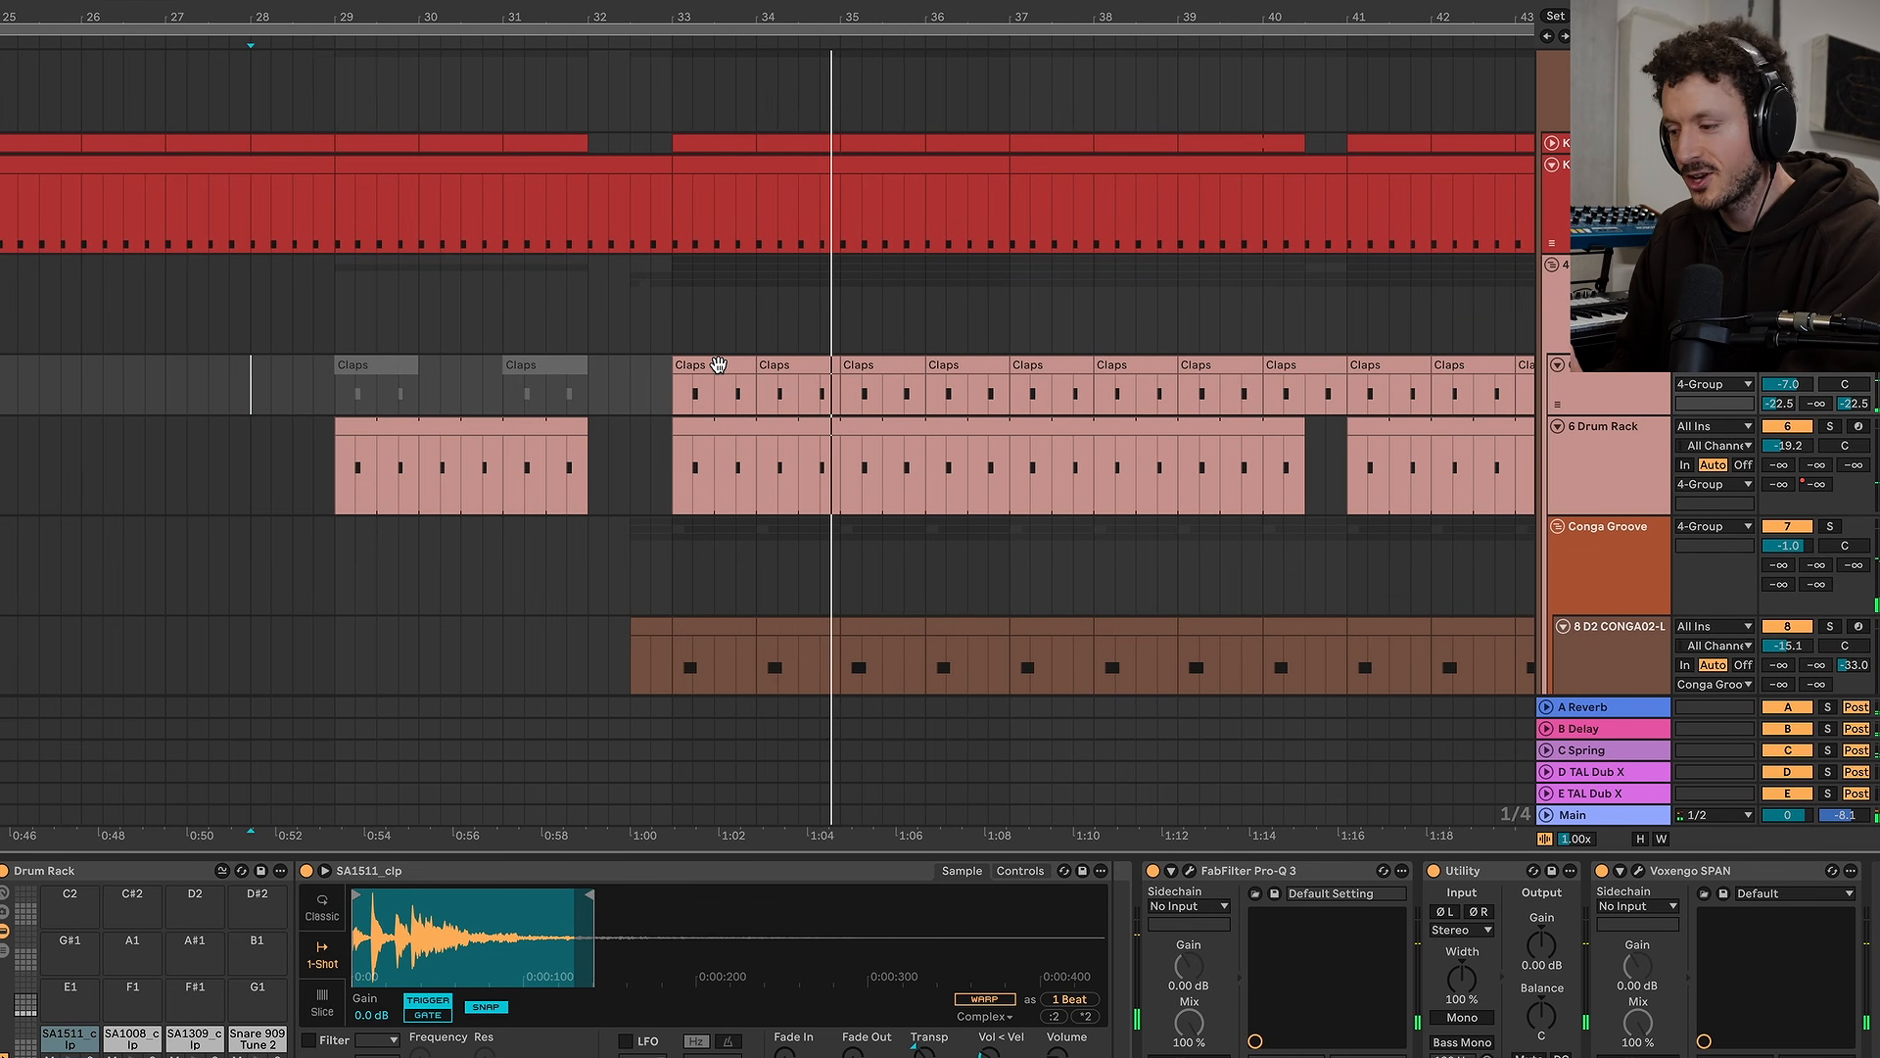
Compare where the percussion, Grain hats, Open Hat+ and Shaker clips enter across the intro and the drops
scroll(719, 364, "down", 10)
scroll(719, 370, "down", 5)
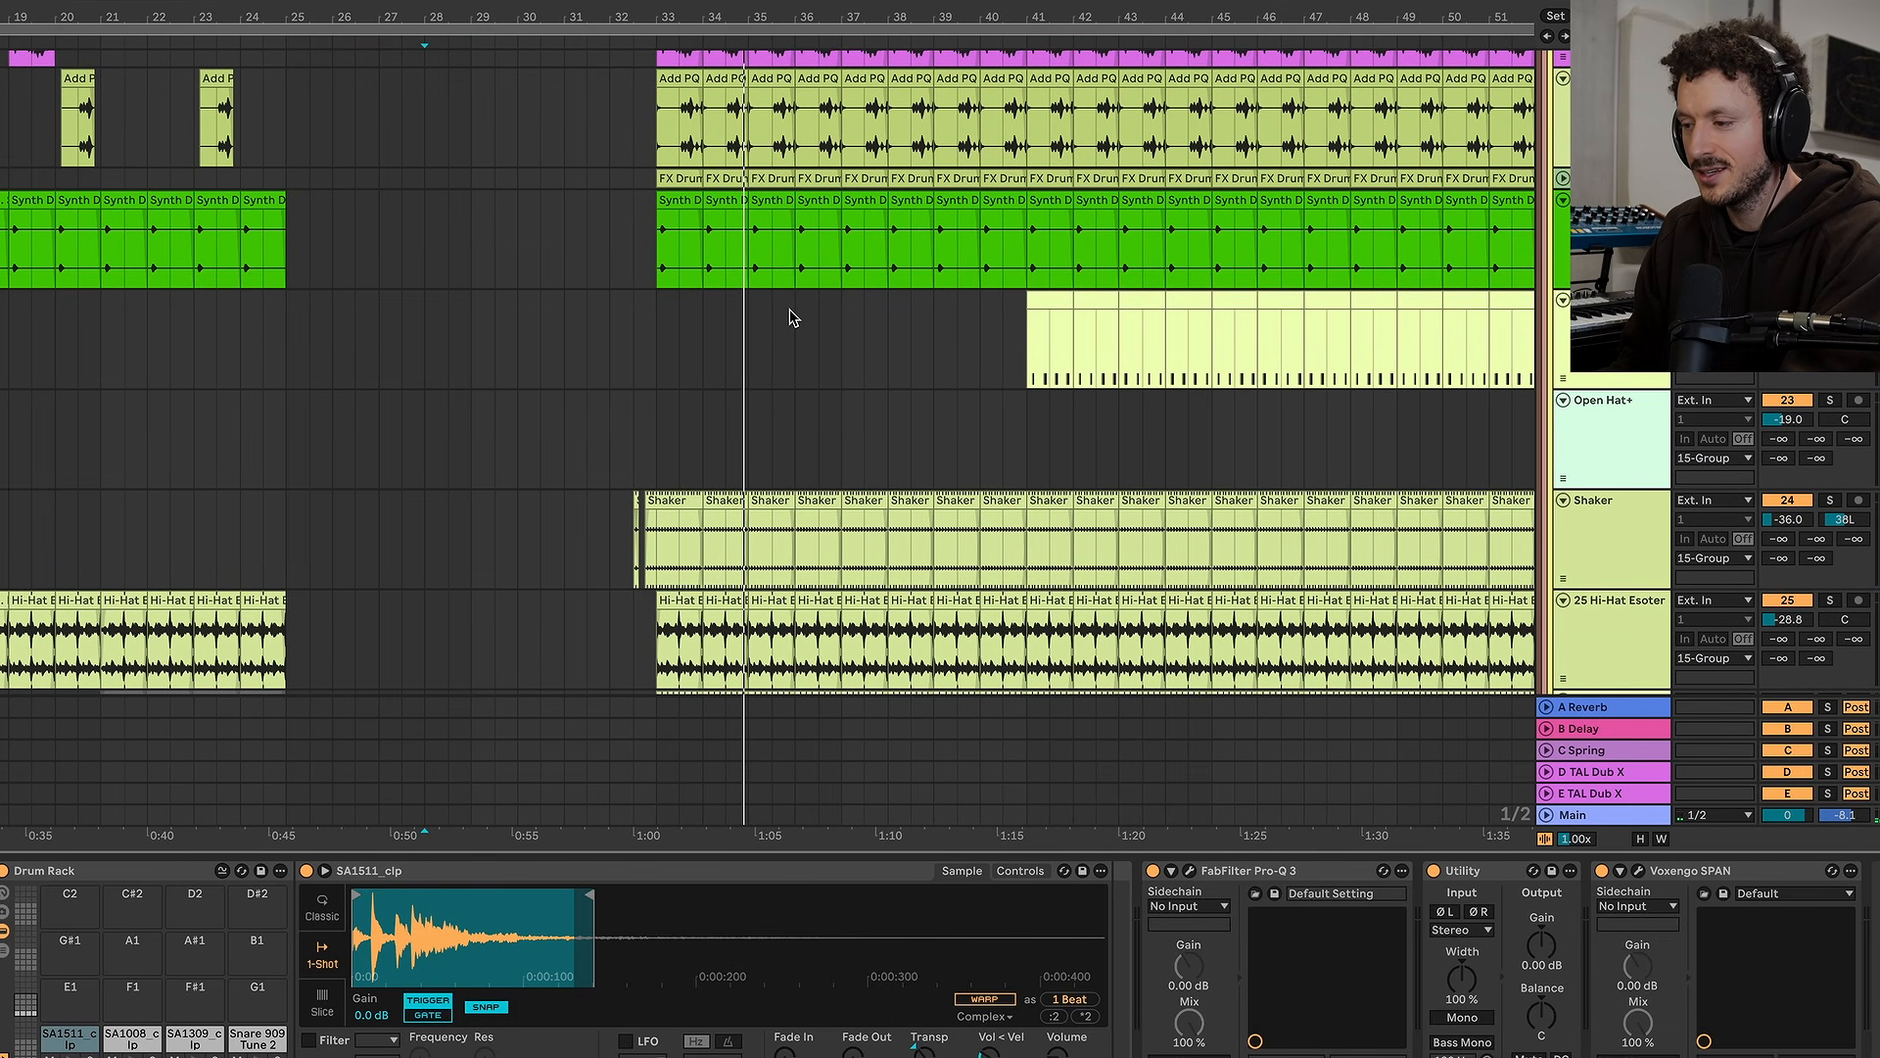
scroll(789, 311, "down", 8)
scroll(789, 312, "up", 4)
scroll(471, 221, "down", 4)
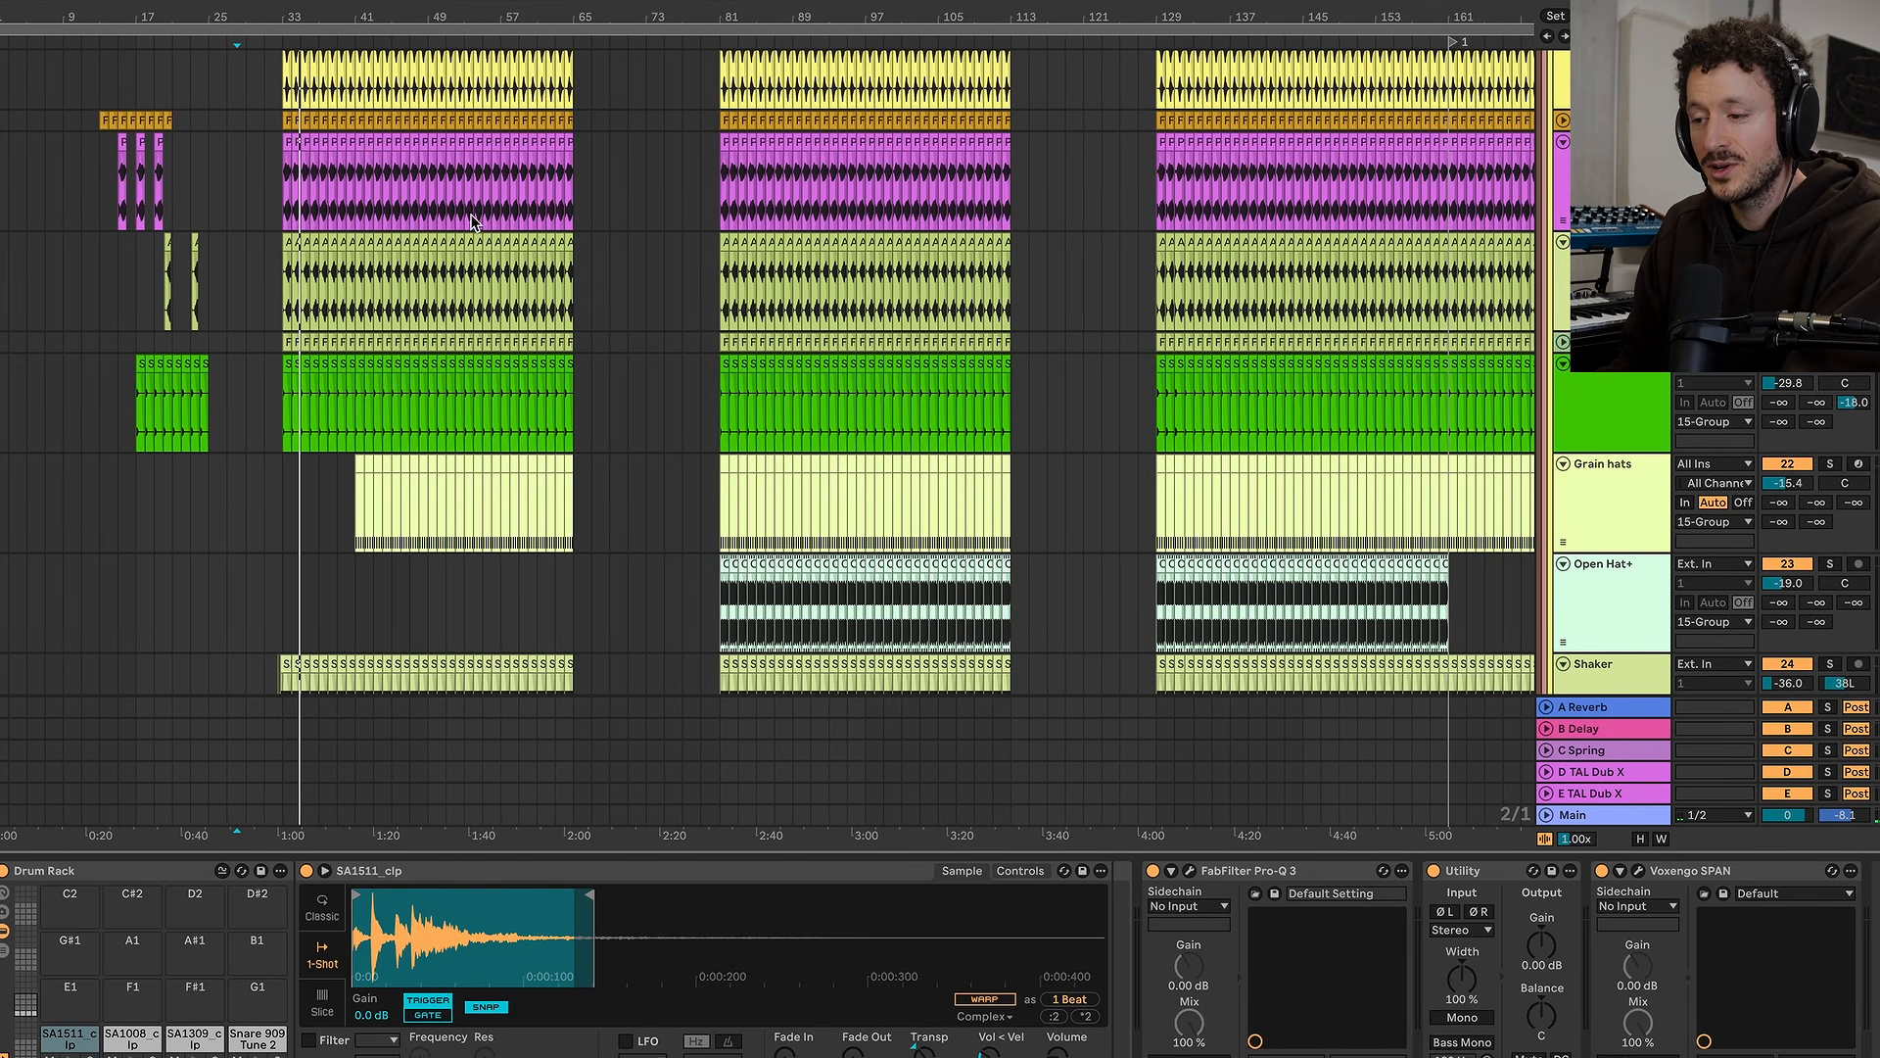
scroll(132, 289, "up", 5)
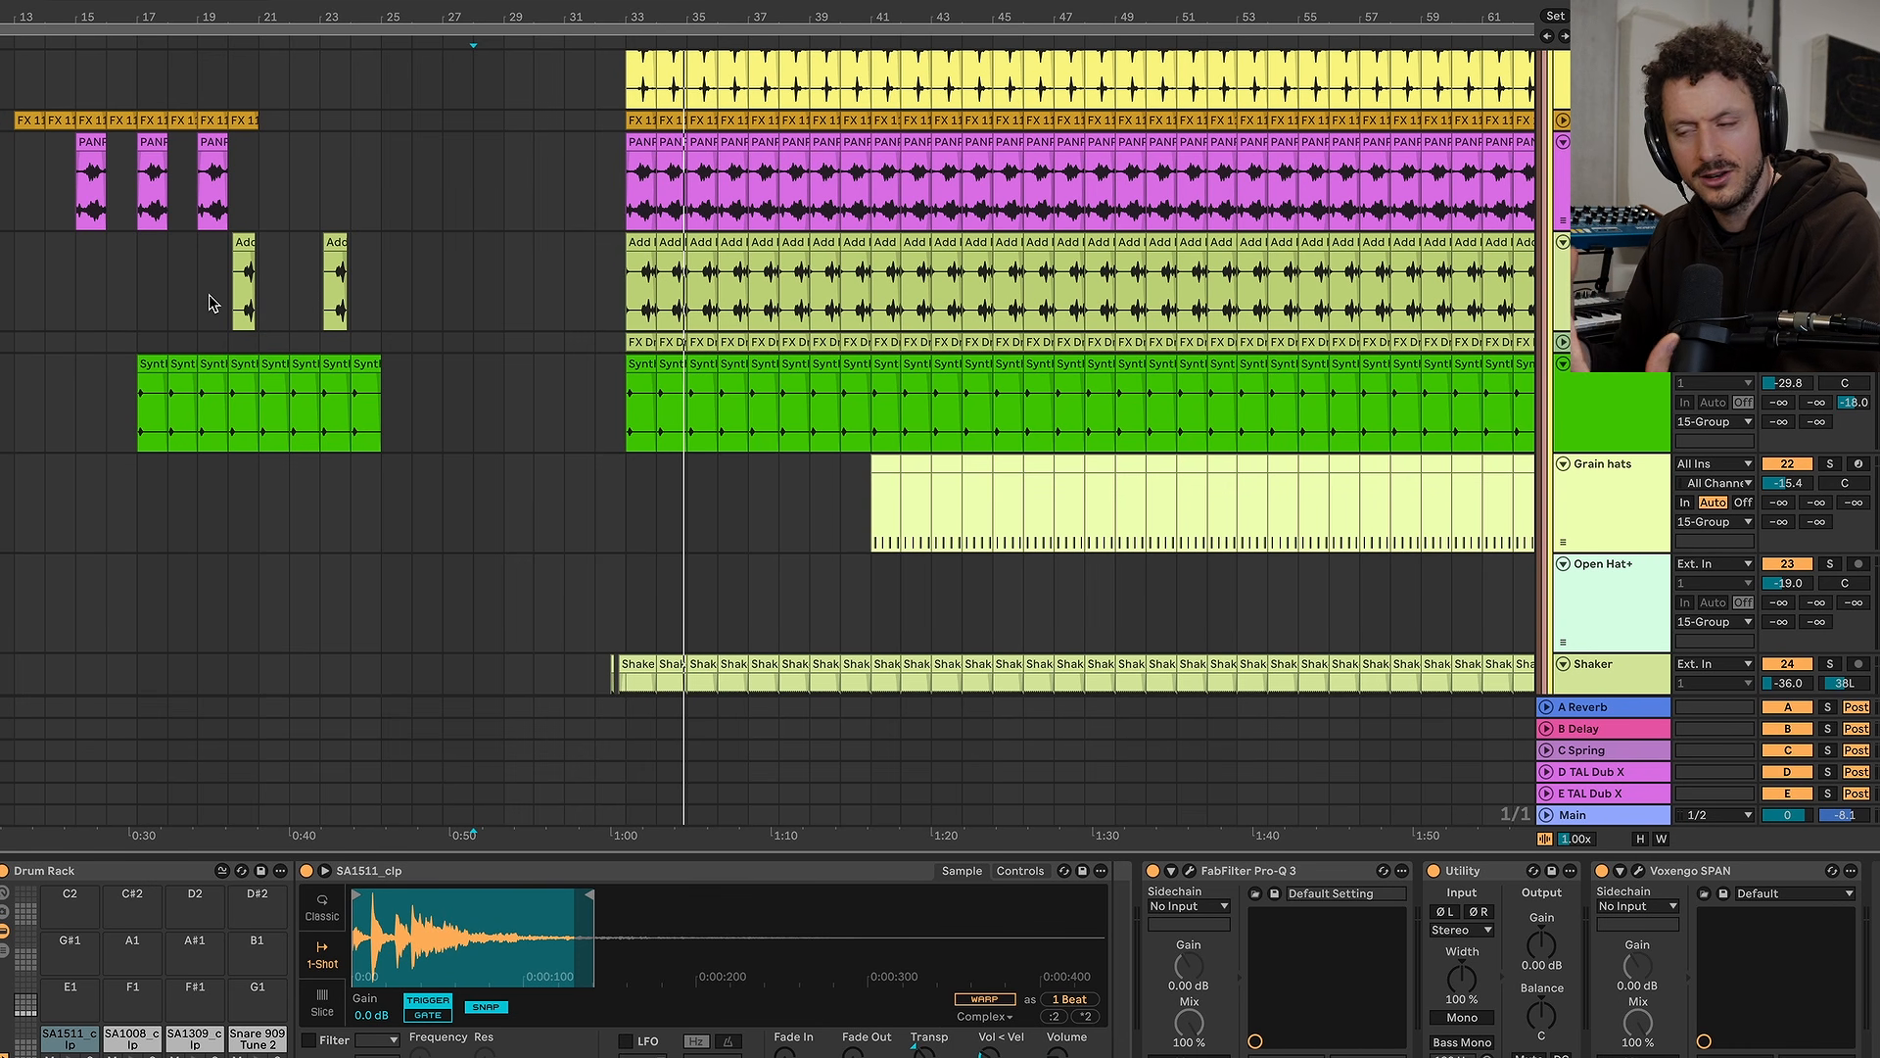
scroll(210, 301, "down", 3)
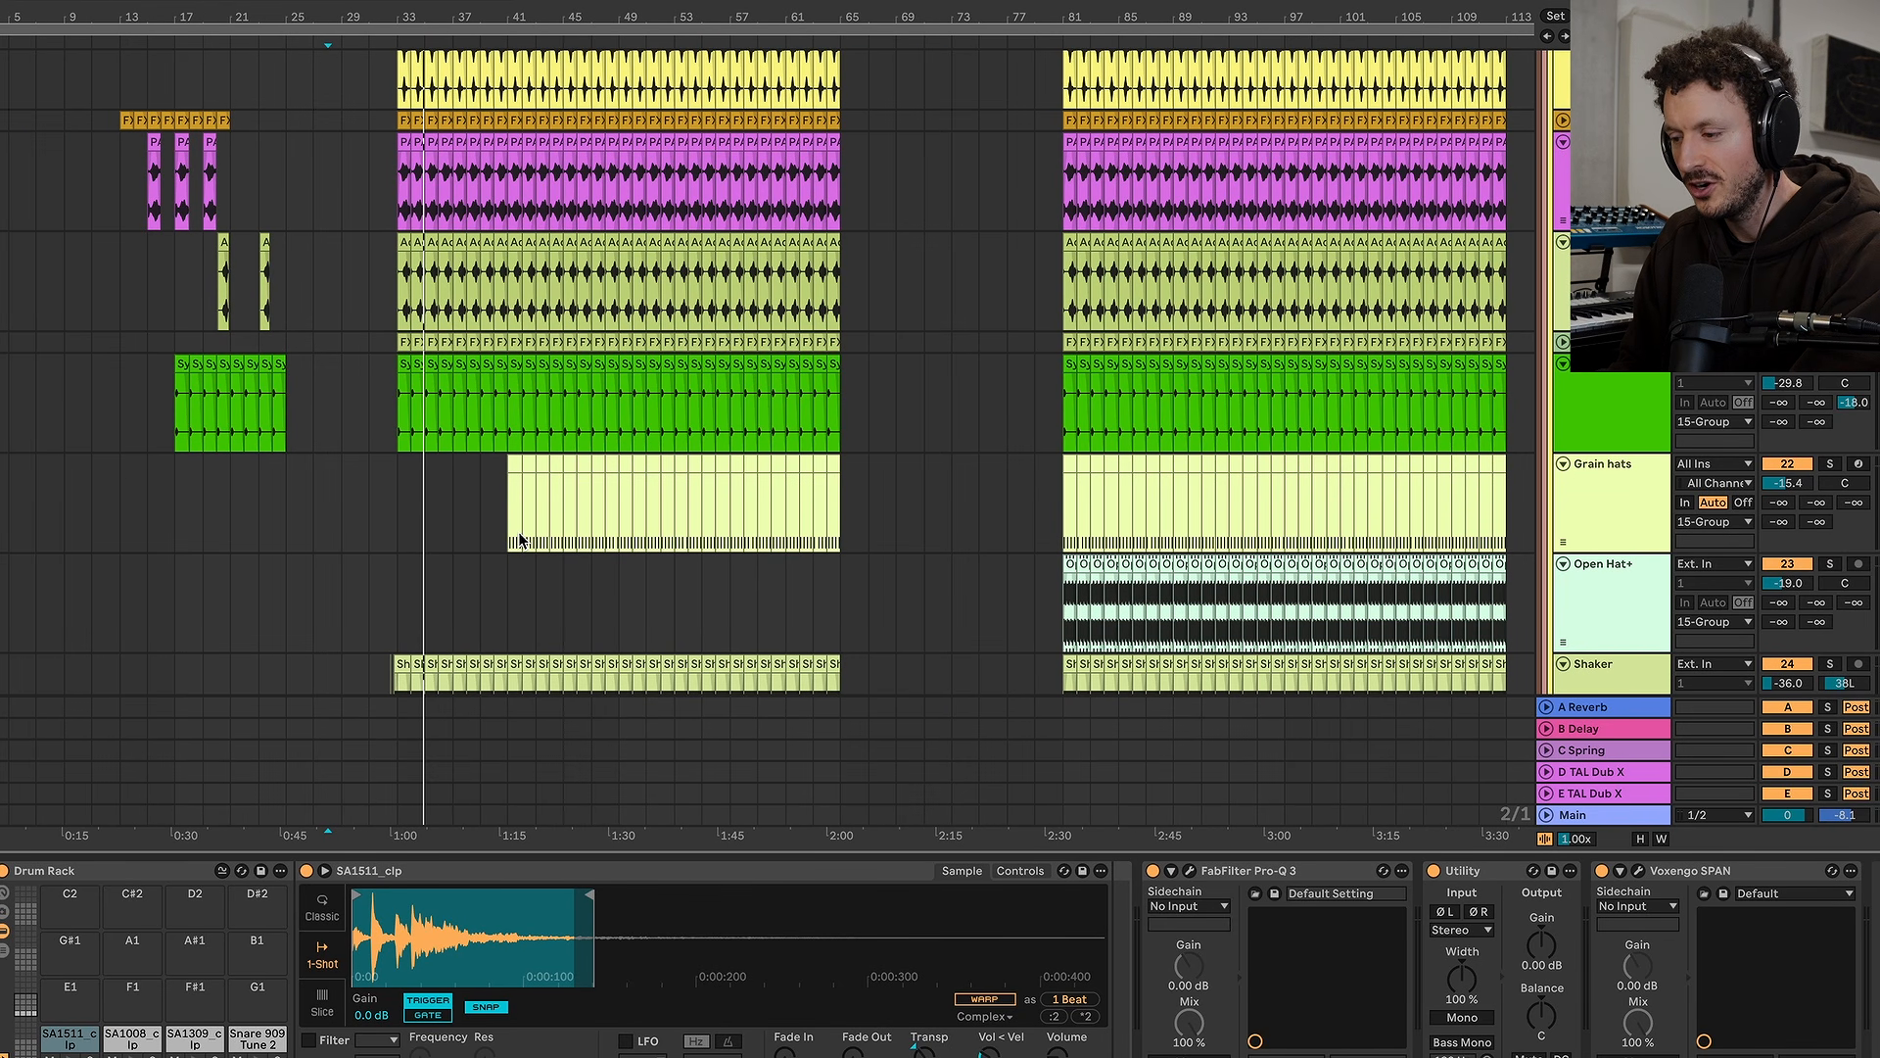
Solo the Grain hats track and play its clips from bar 41
scroll(520, 539, "up", 3)
scroll(520, 539, "up", 2)
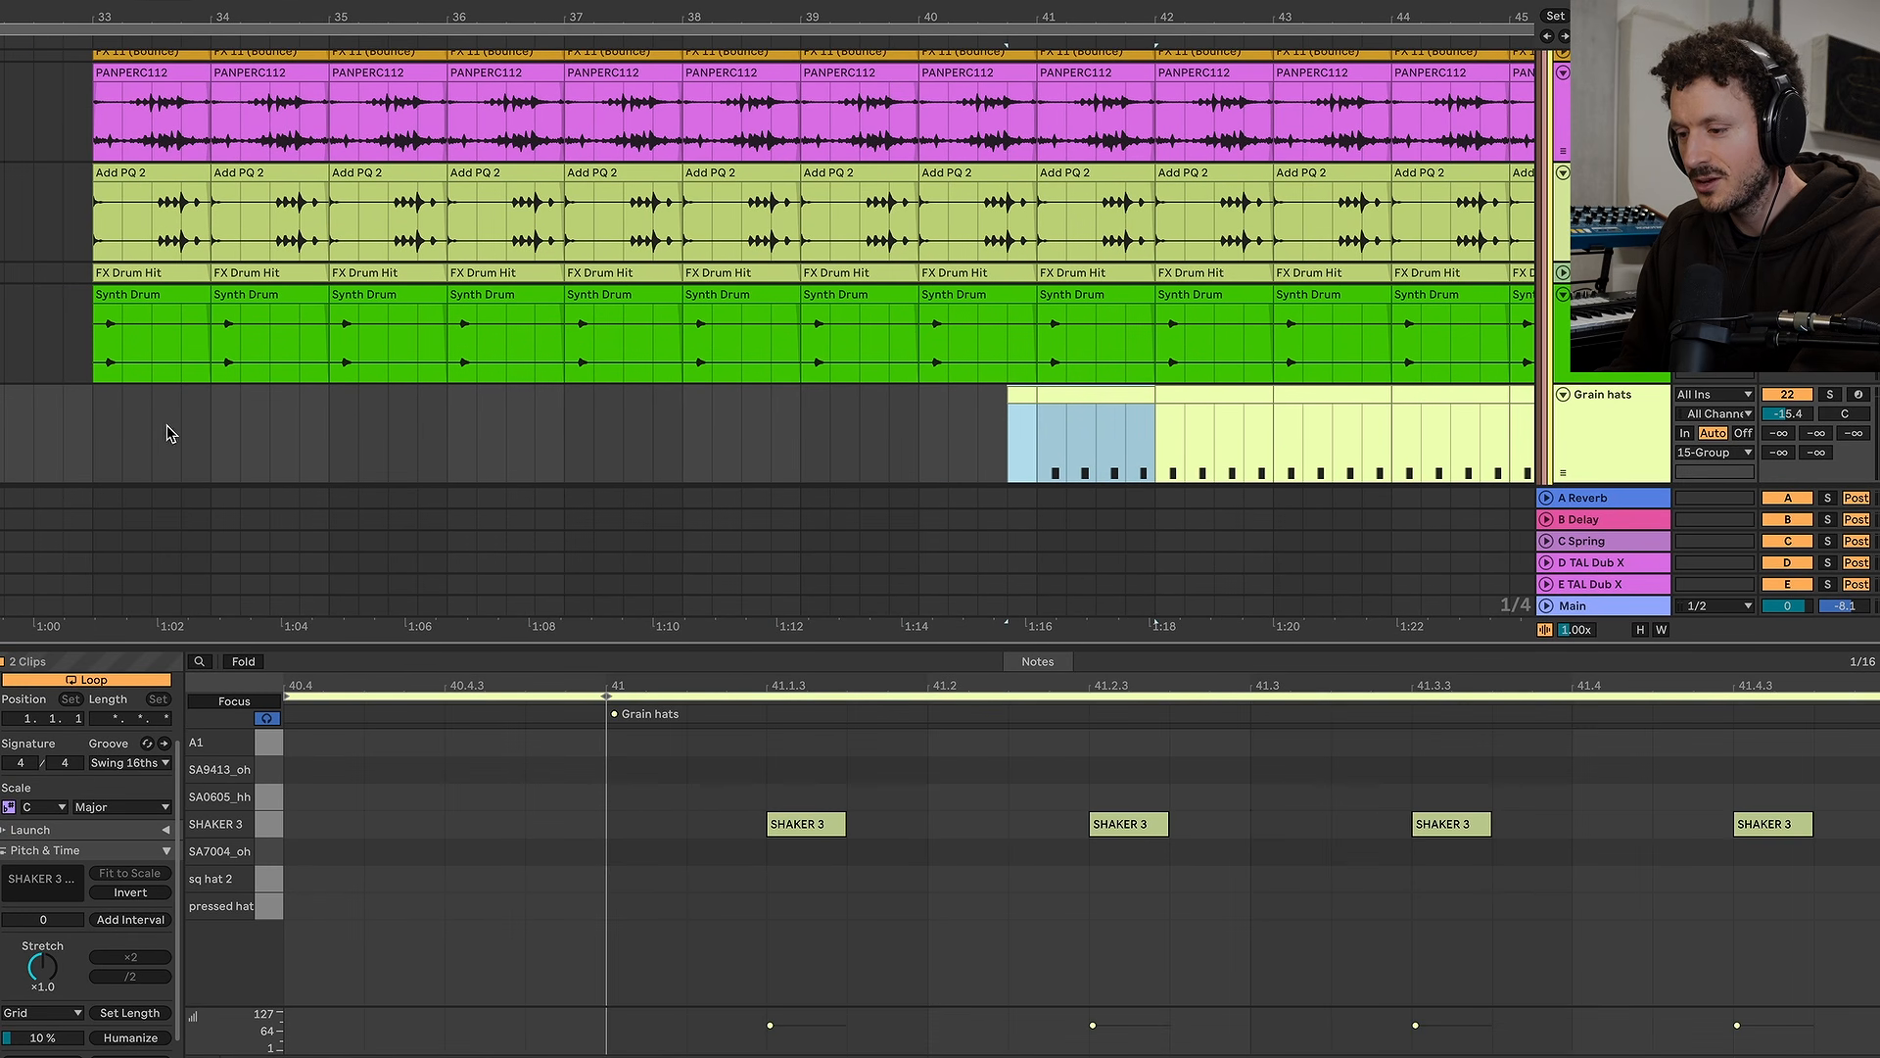
left_click(82, 432)
left_click(1012, 416)
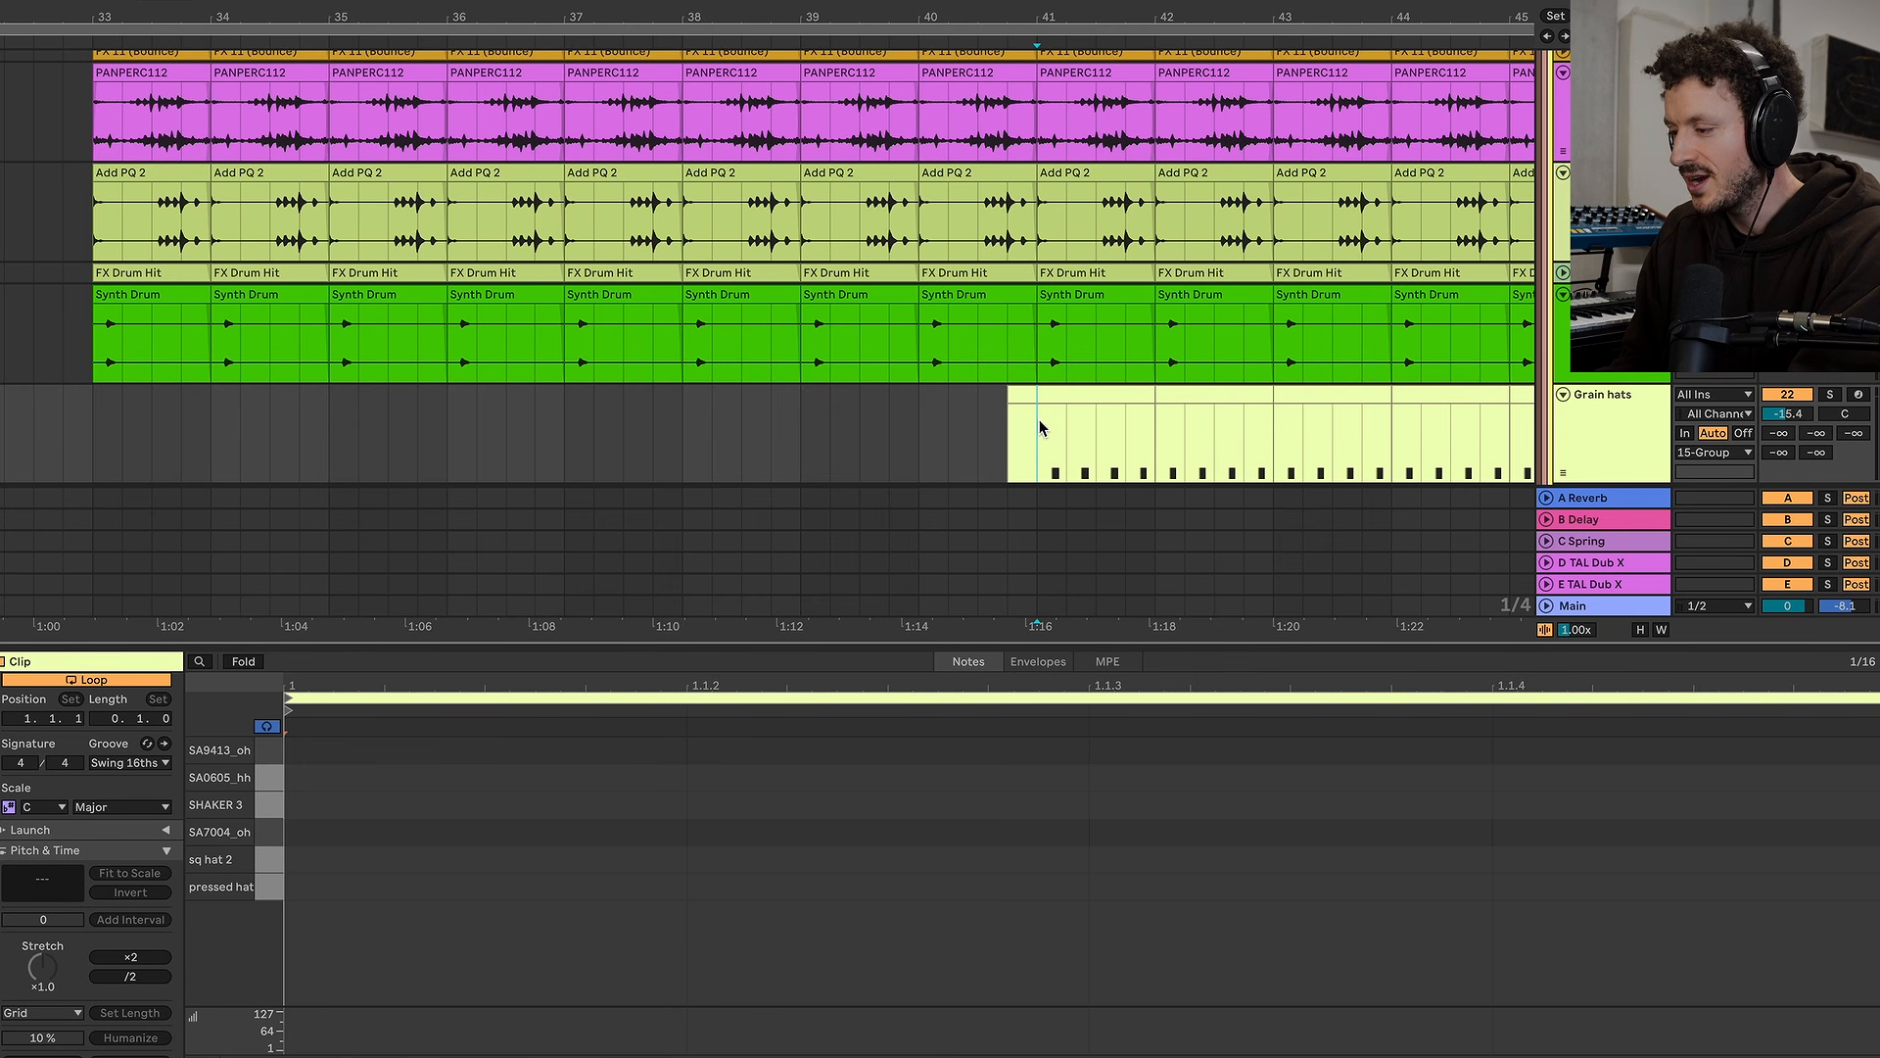
left_click(1831, 395)
key("space")
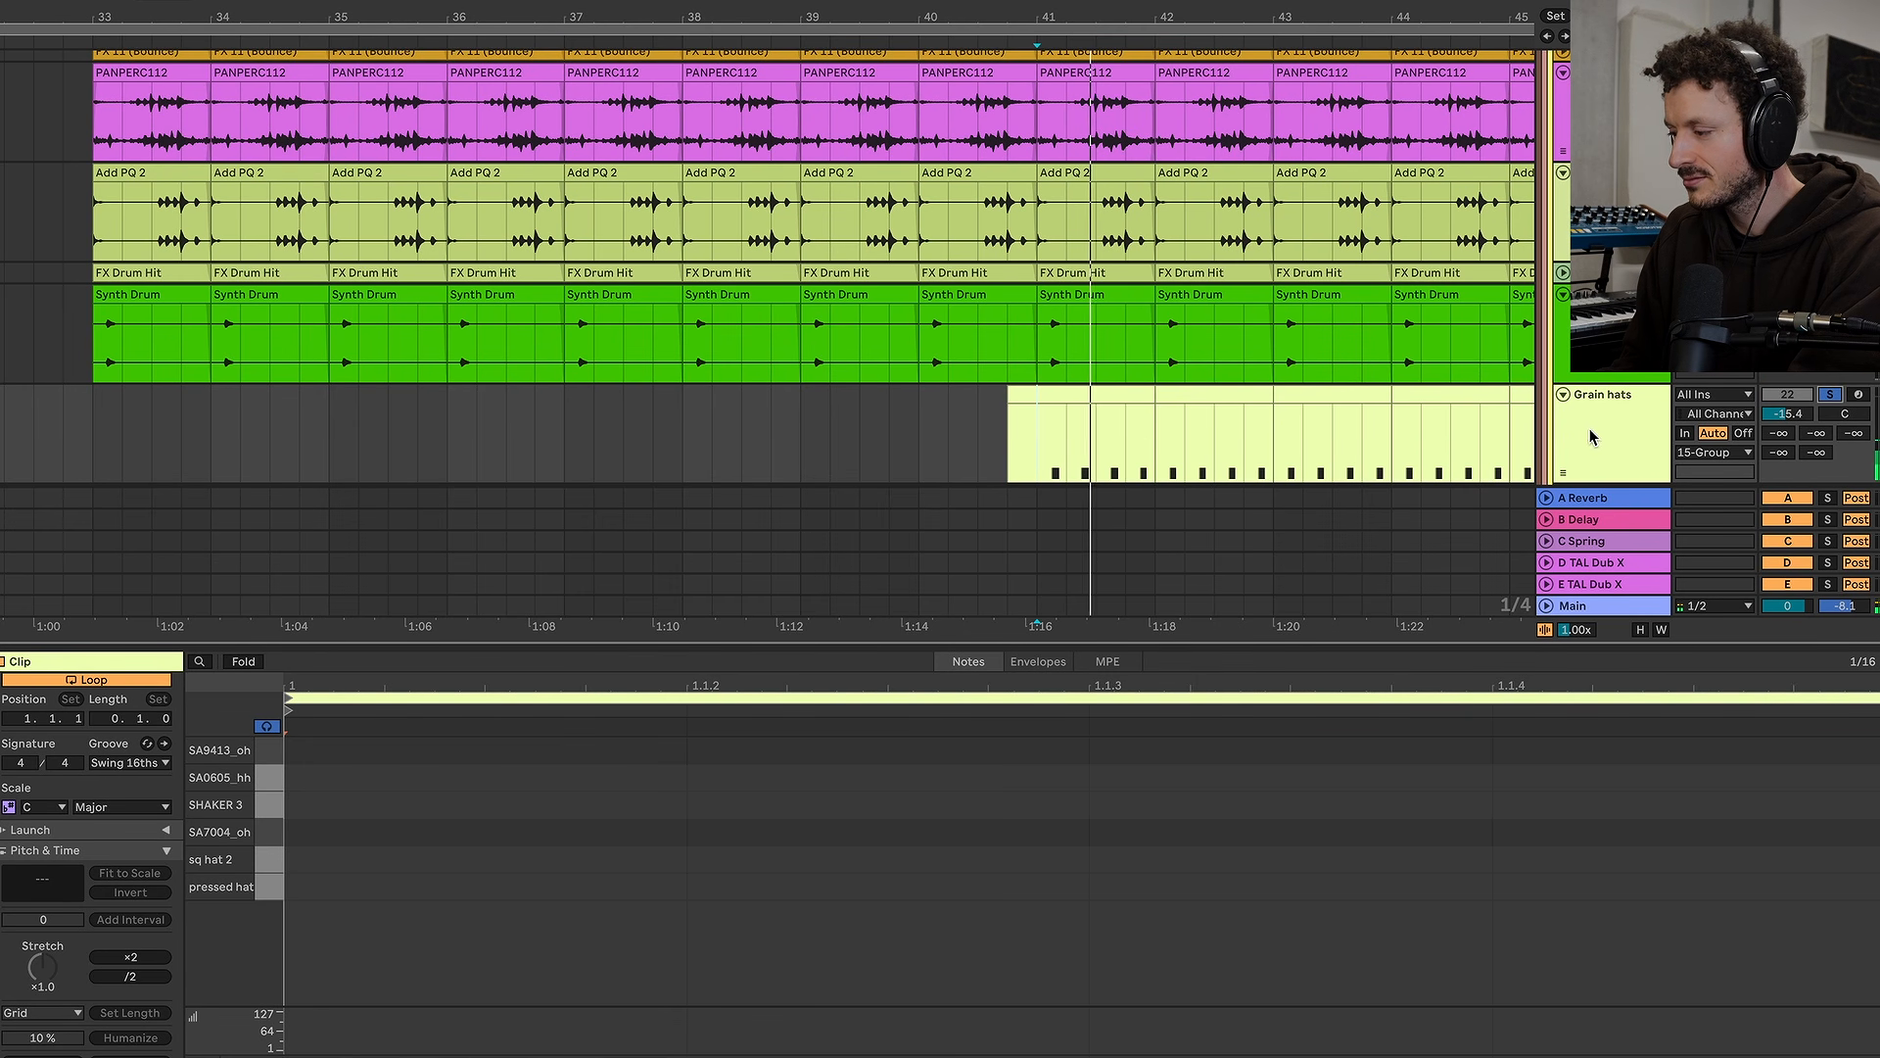
left_click(852, 474)
scroll(1095, 412, "right", 7)
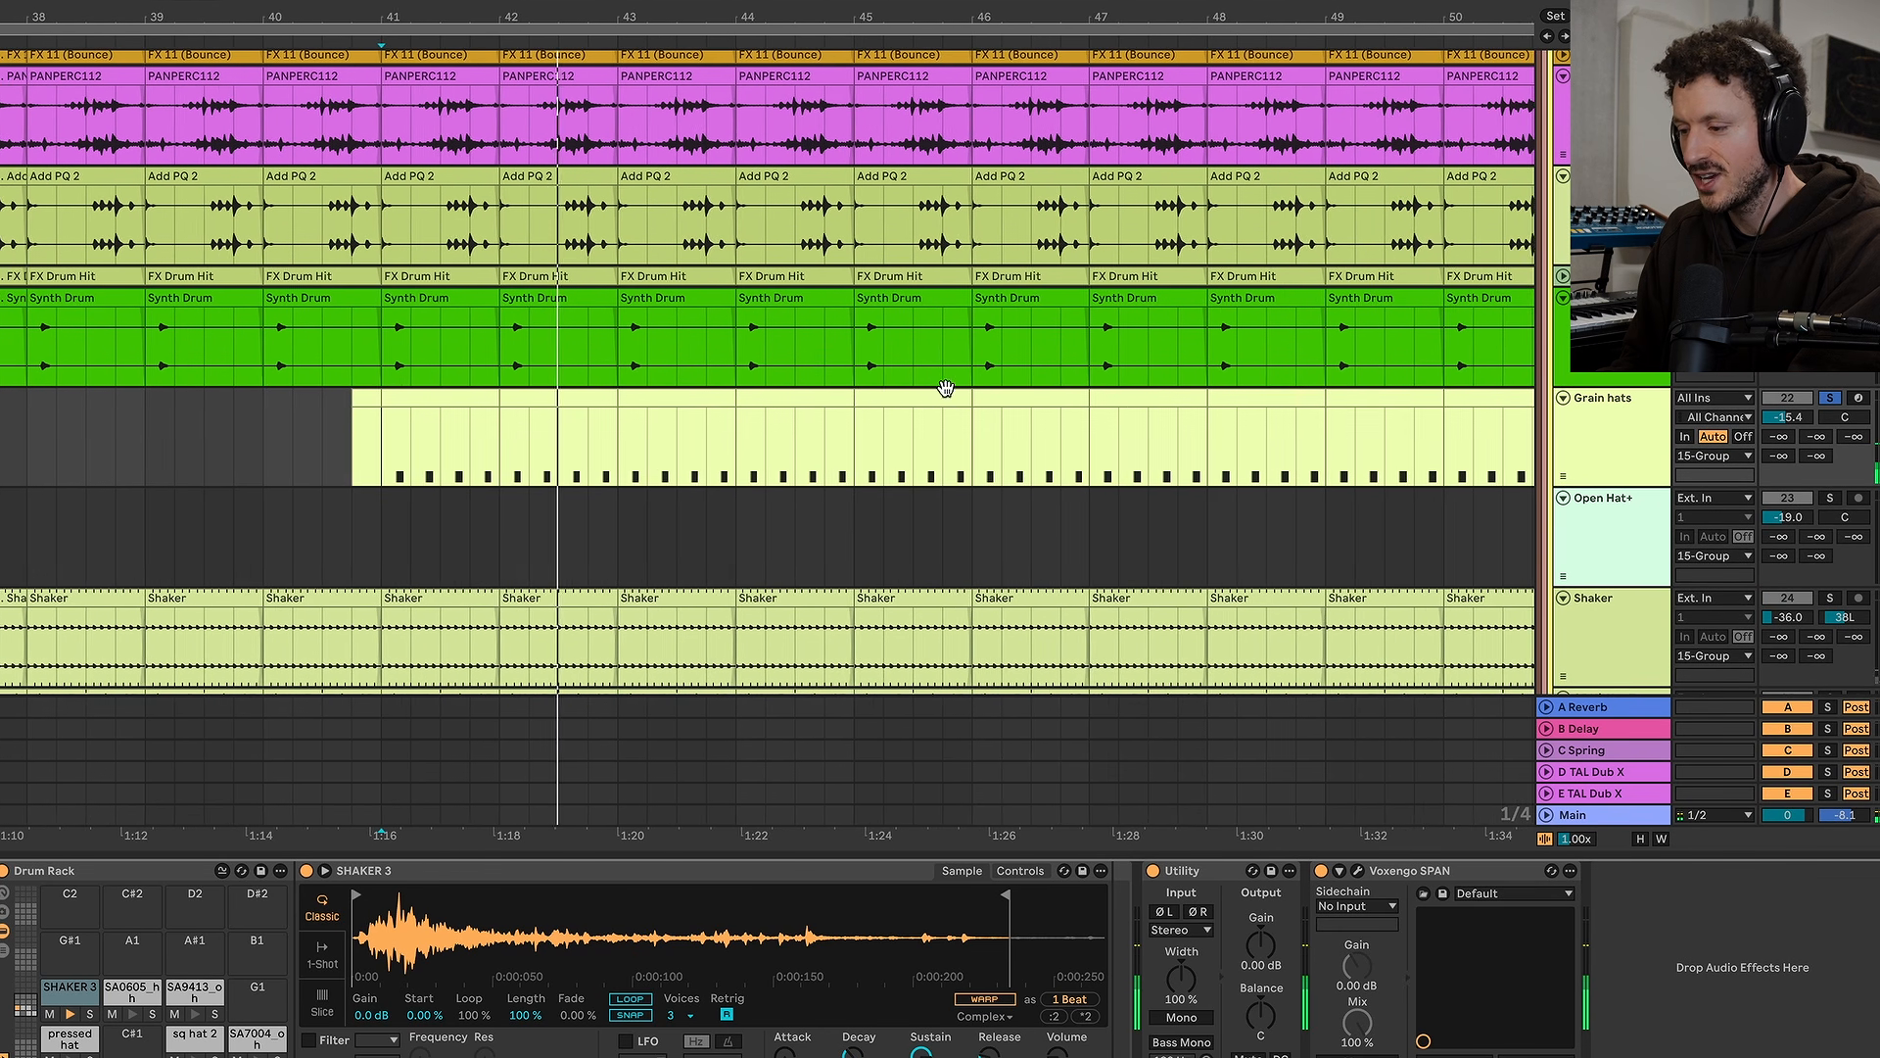
scroll(940, 392, "down", 3)
Clear the Grain hats solo and play the full mix from just after bar 39 through the hats' entry
left_click(428, 447)
key("space")
left_click(1830, 397)
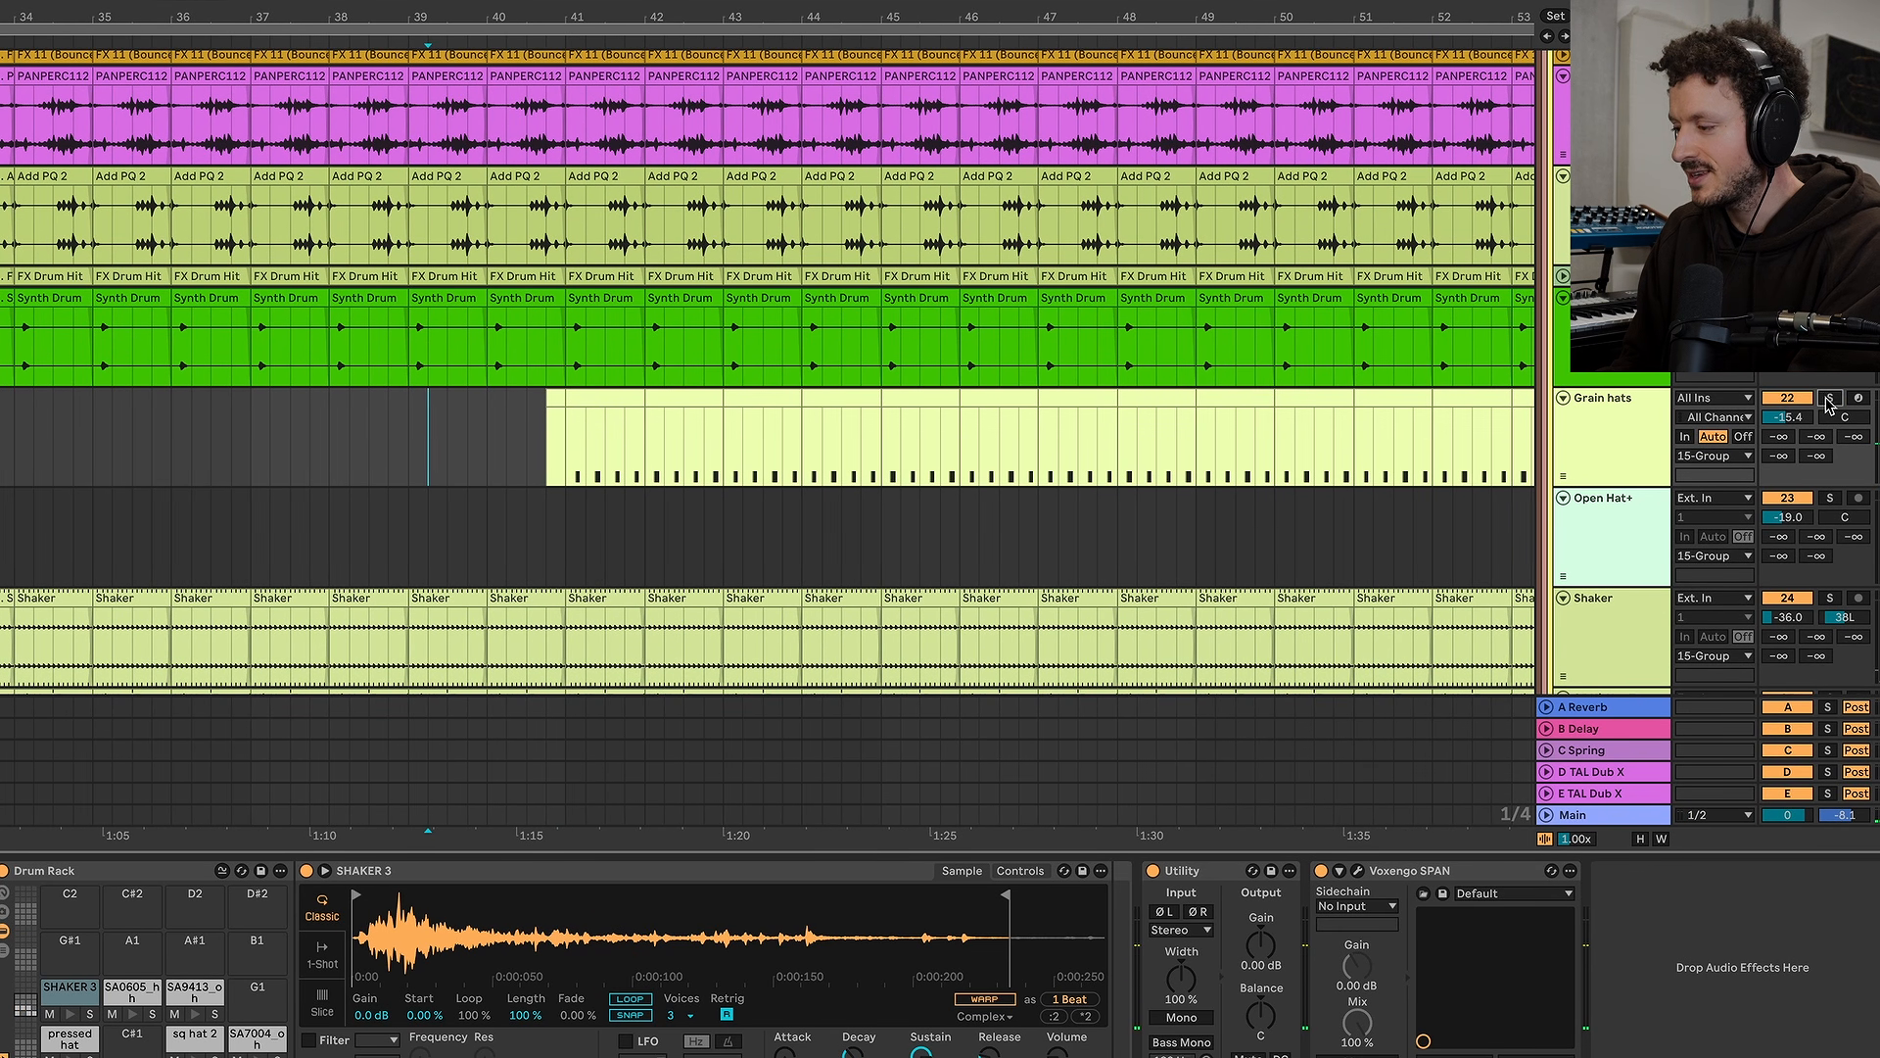
key("space")
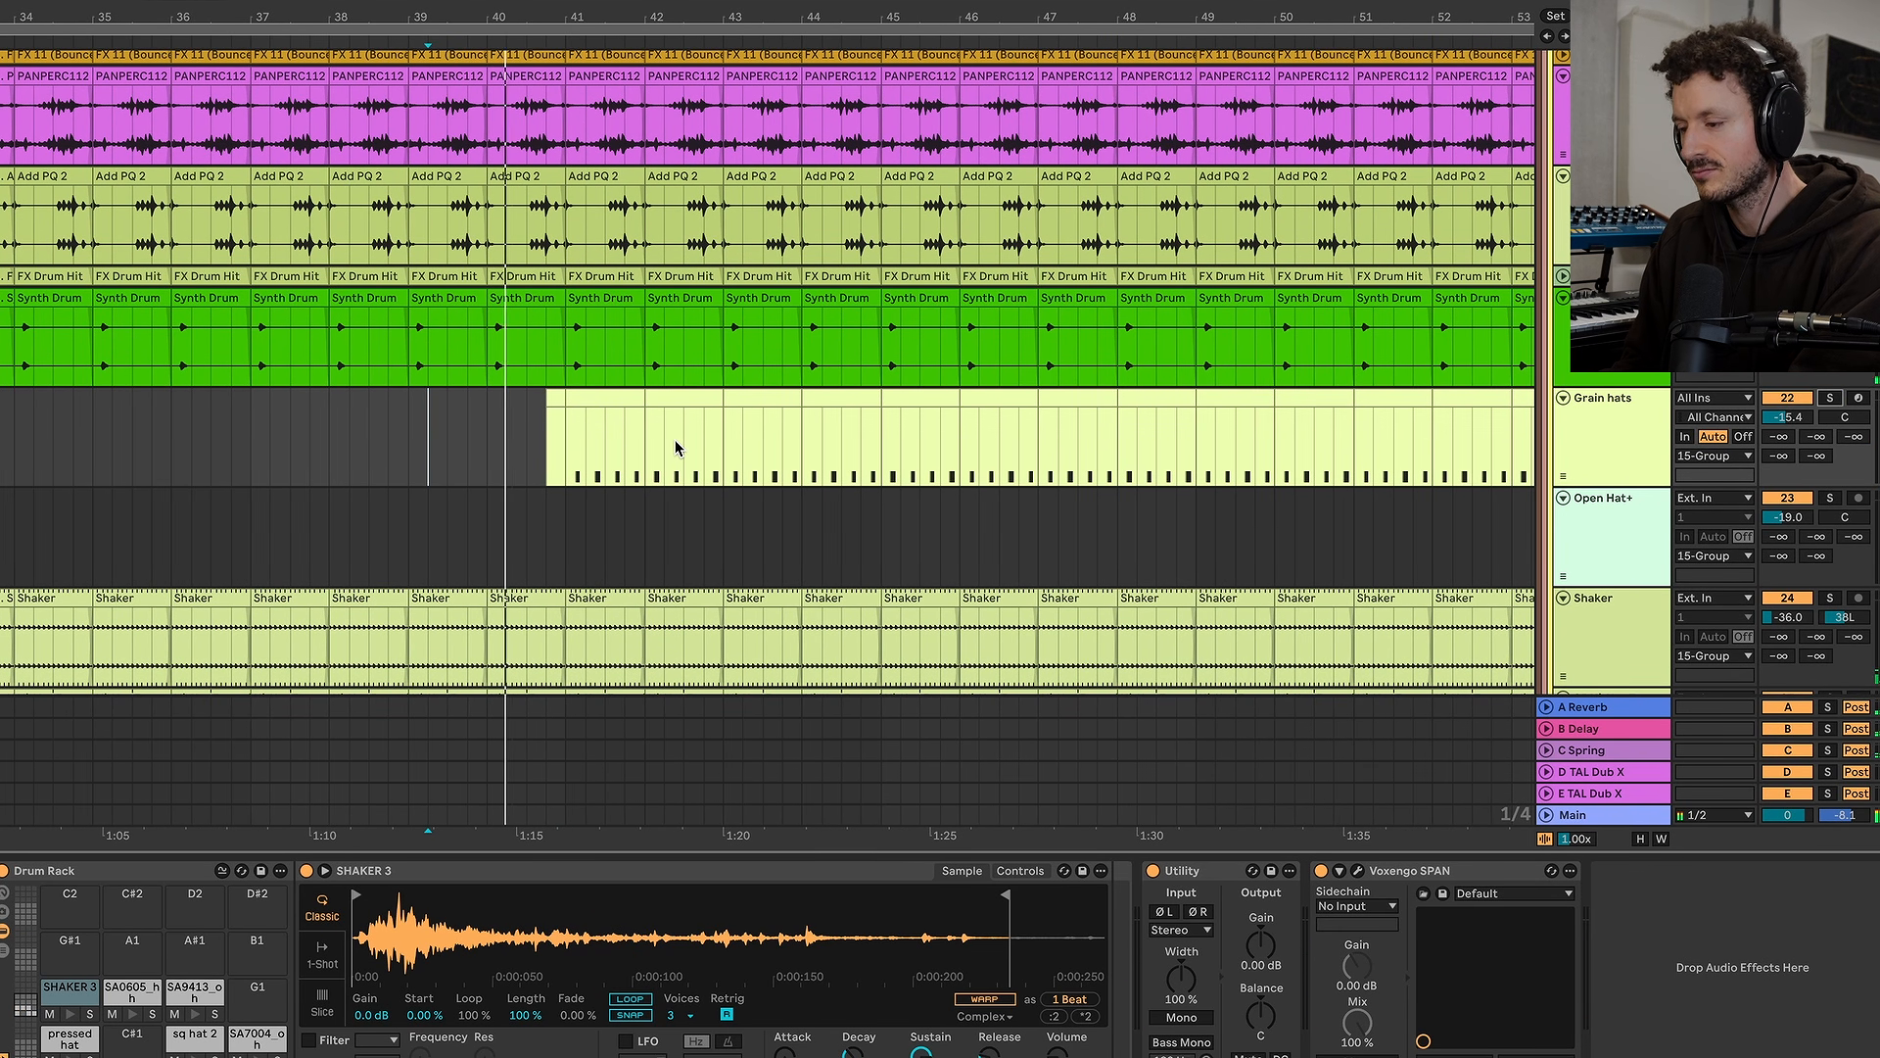
scroll(676, 438, "down", 1)
scroll(675, 437, "right", 1)
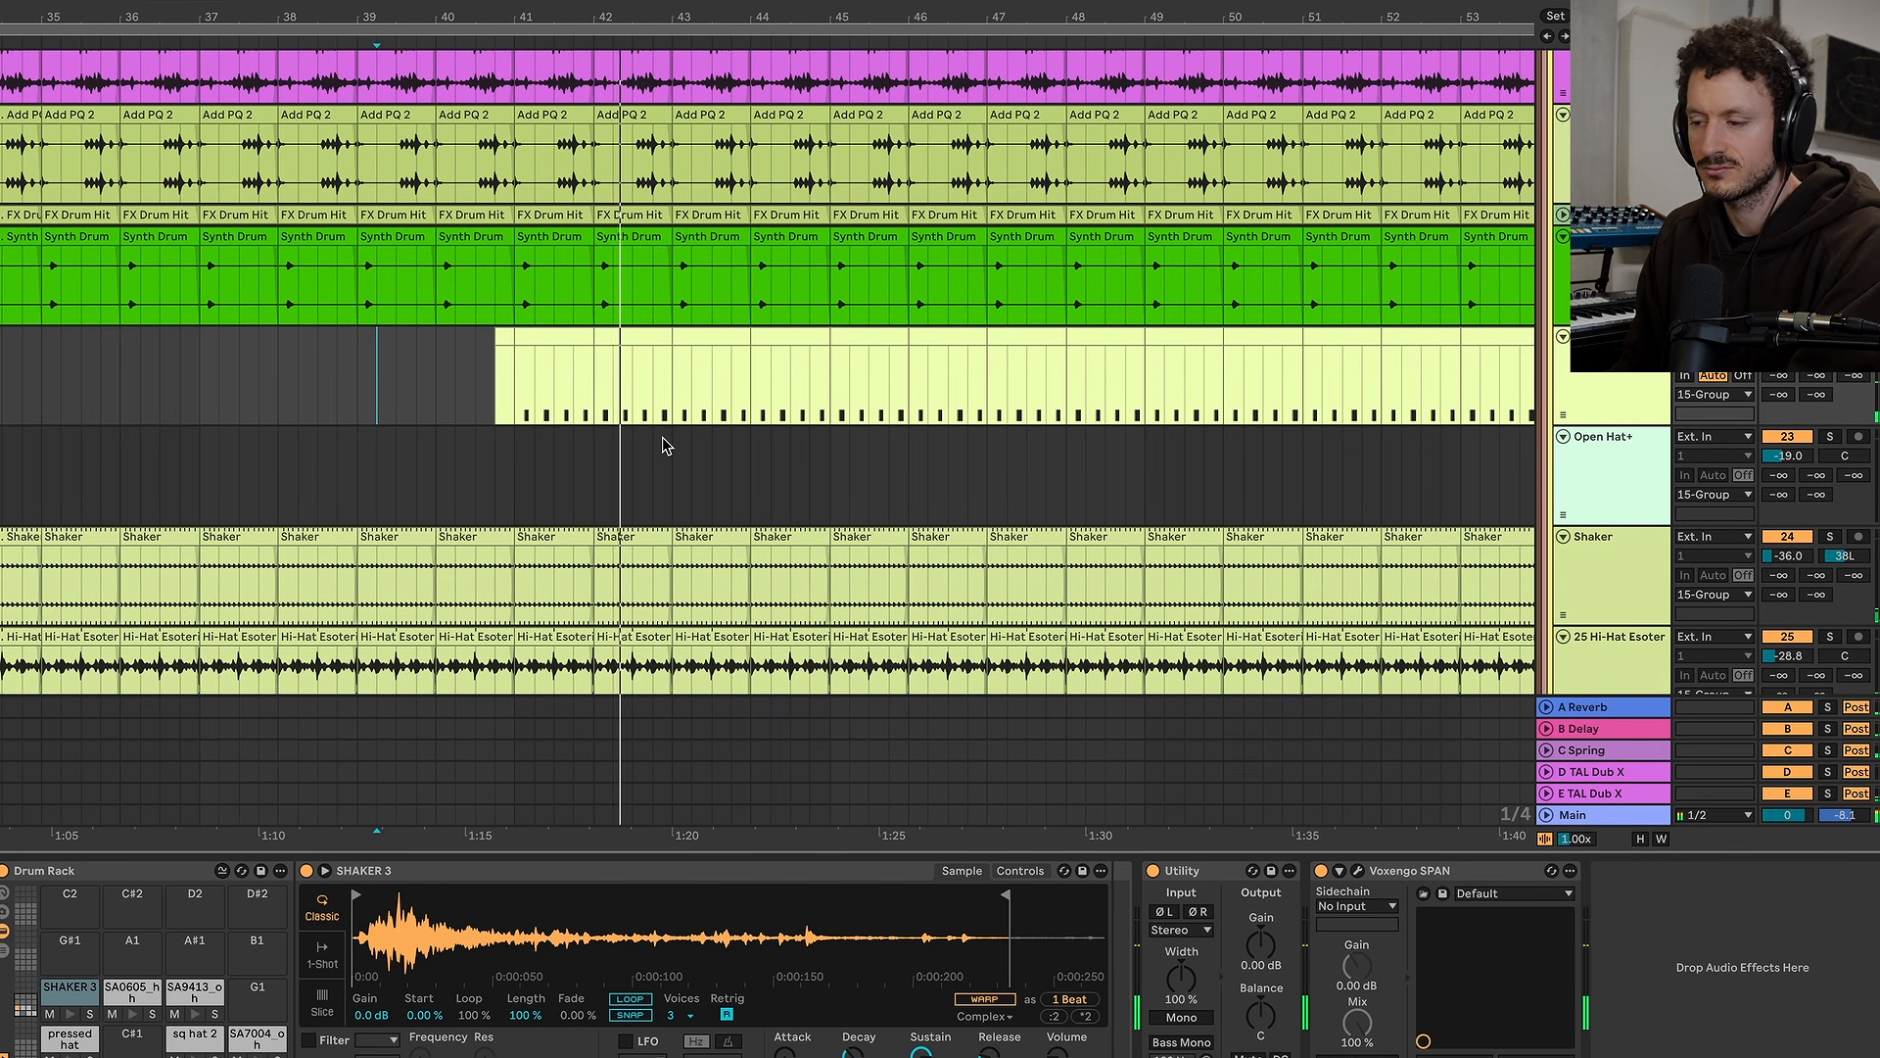
Solo the Open Hat+ and Grain hats tracks together and play them from the second drop at bar 81
scroll(664, 446, "down", 10)
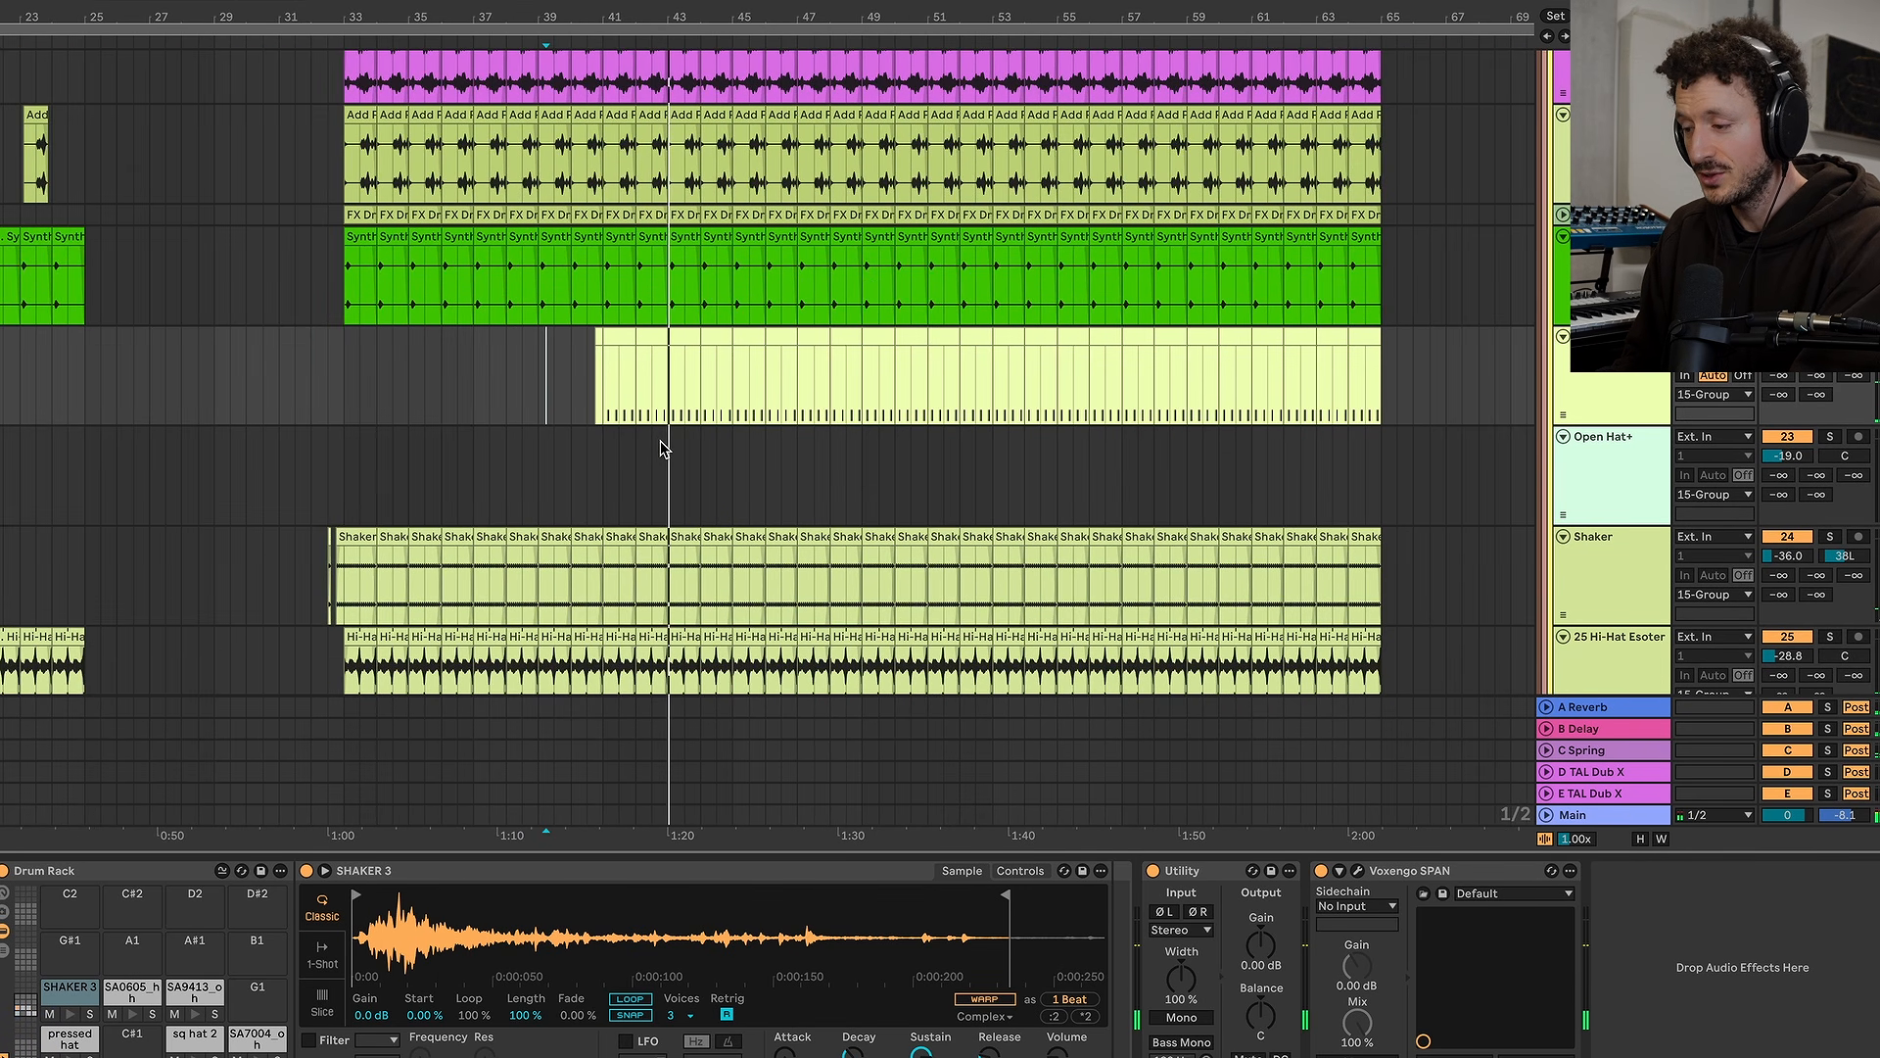
scroll(849, 452, "right", 3)
scroll(850, 452, "down", 1)
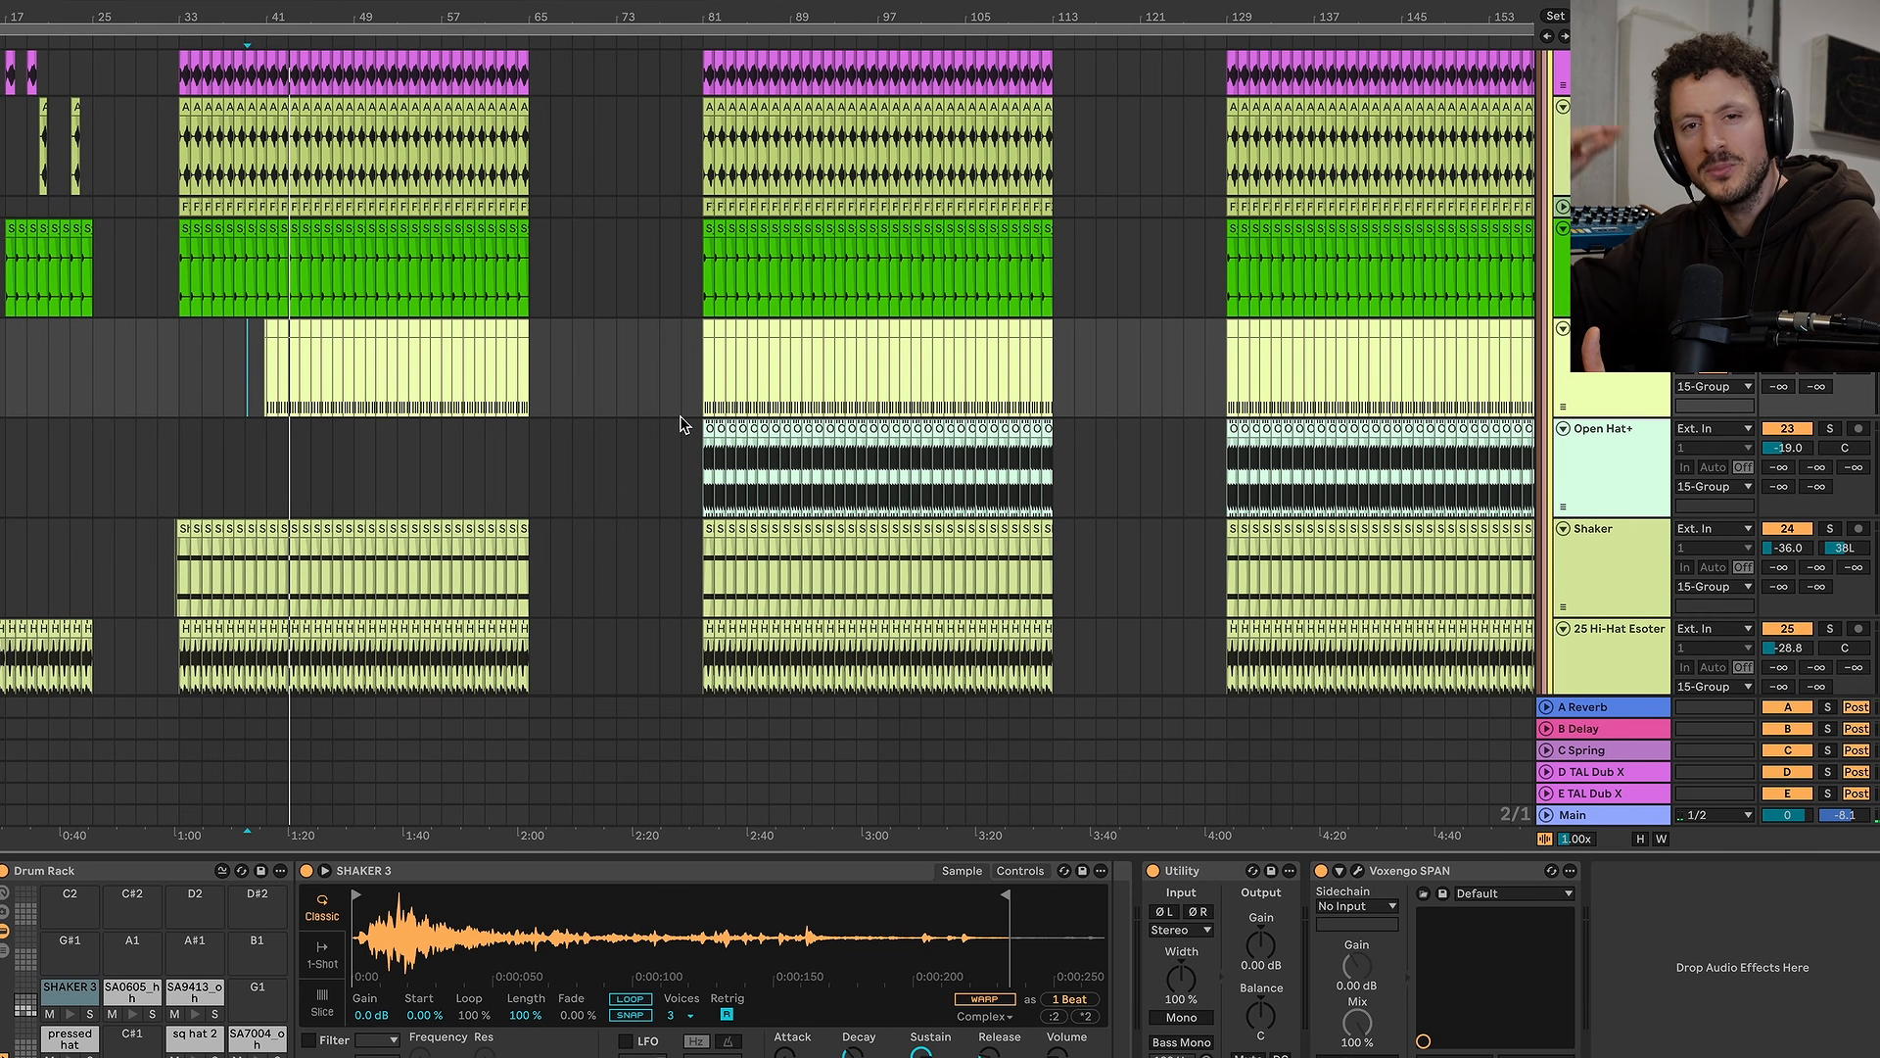
left_click(703, 398)
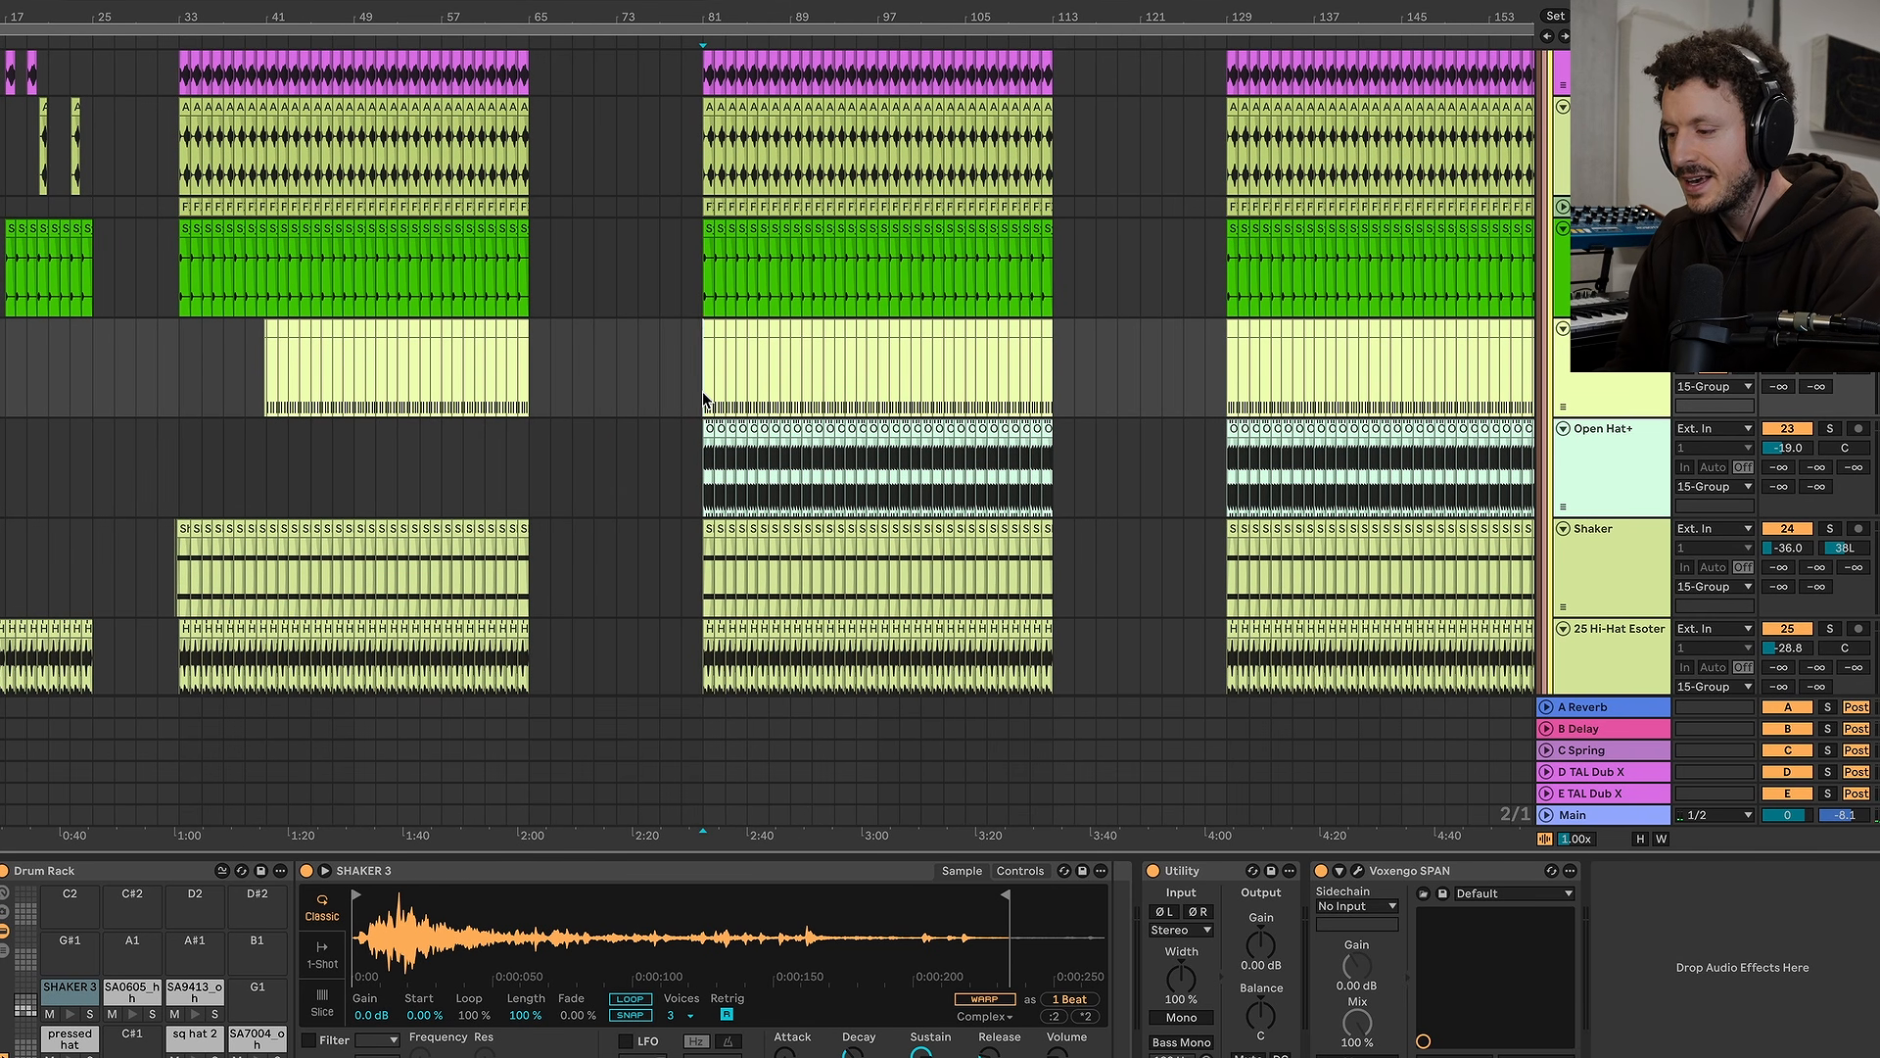
left_click(1831, 430)
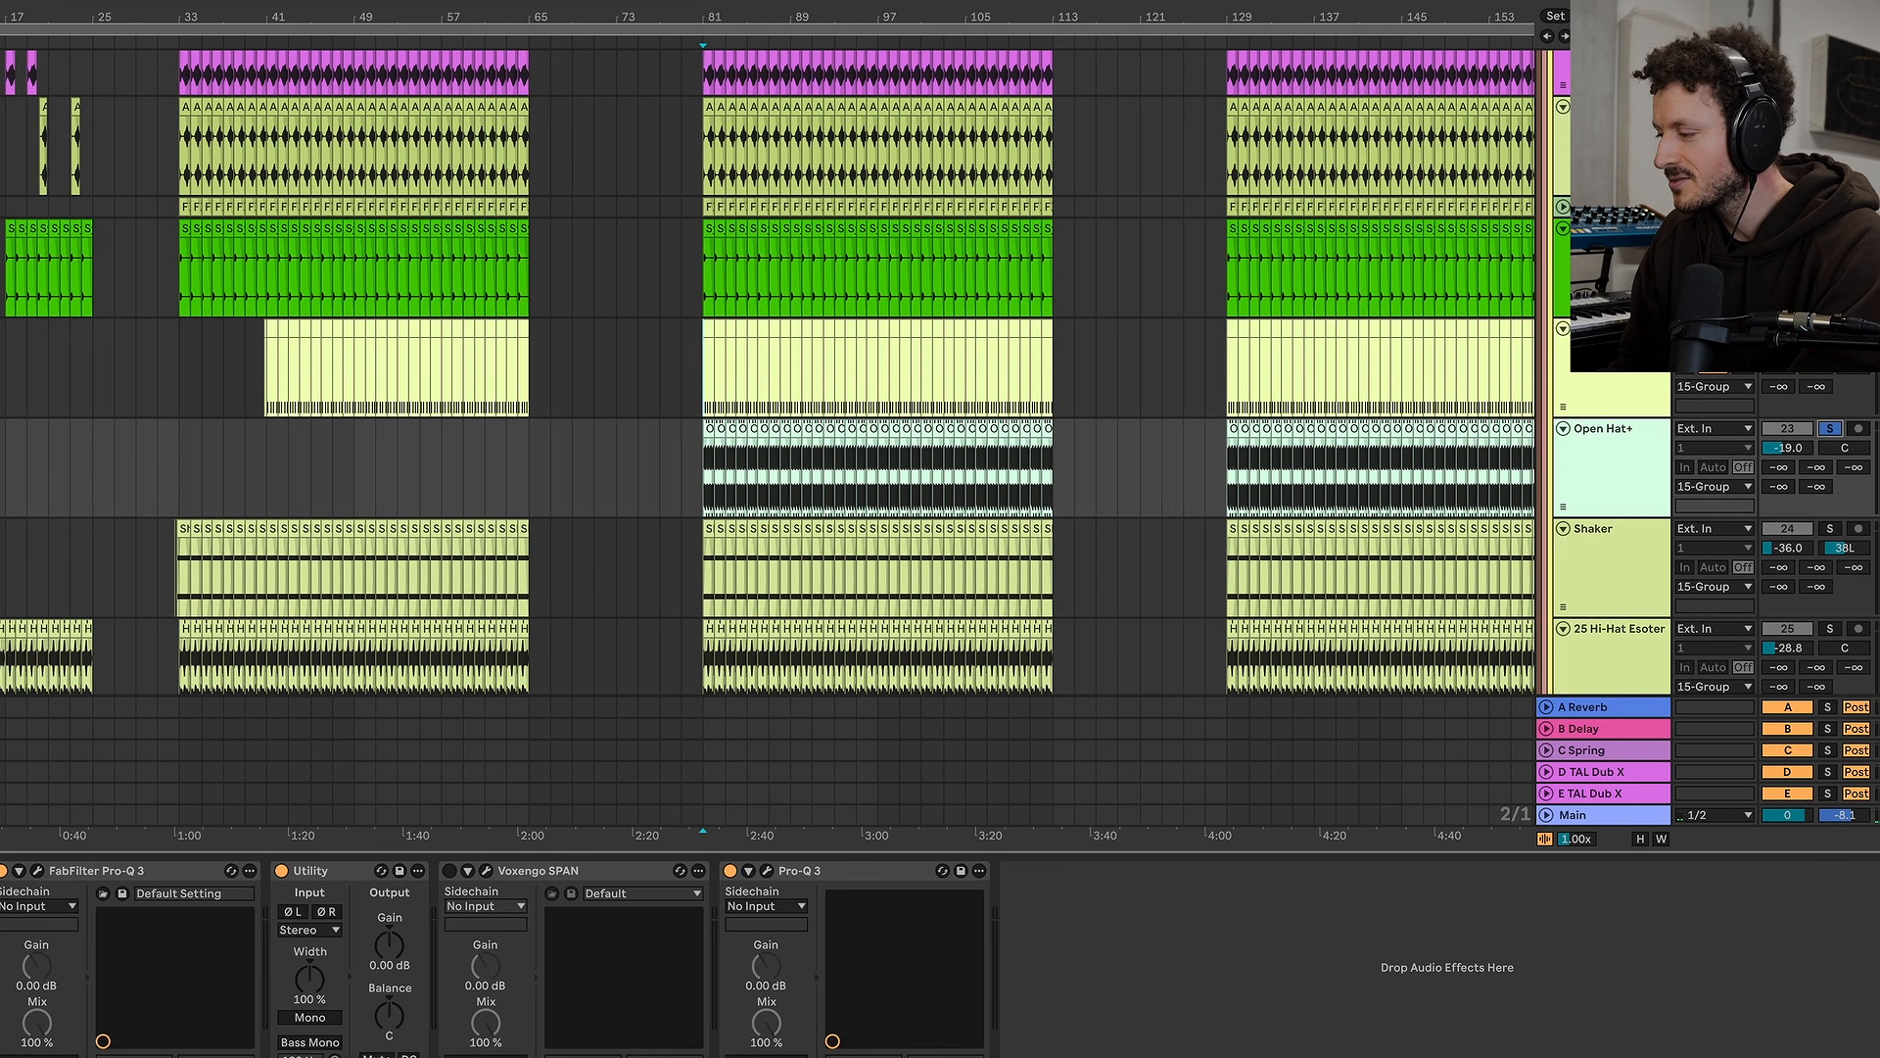
left_click(1831, 329, "super")
key("space")
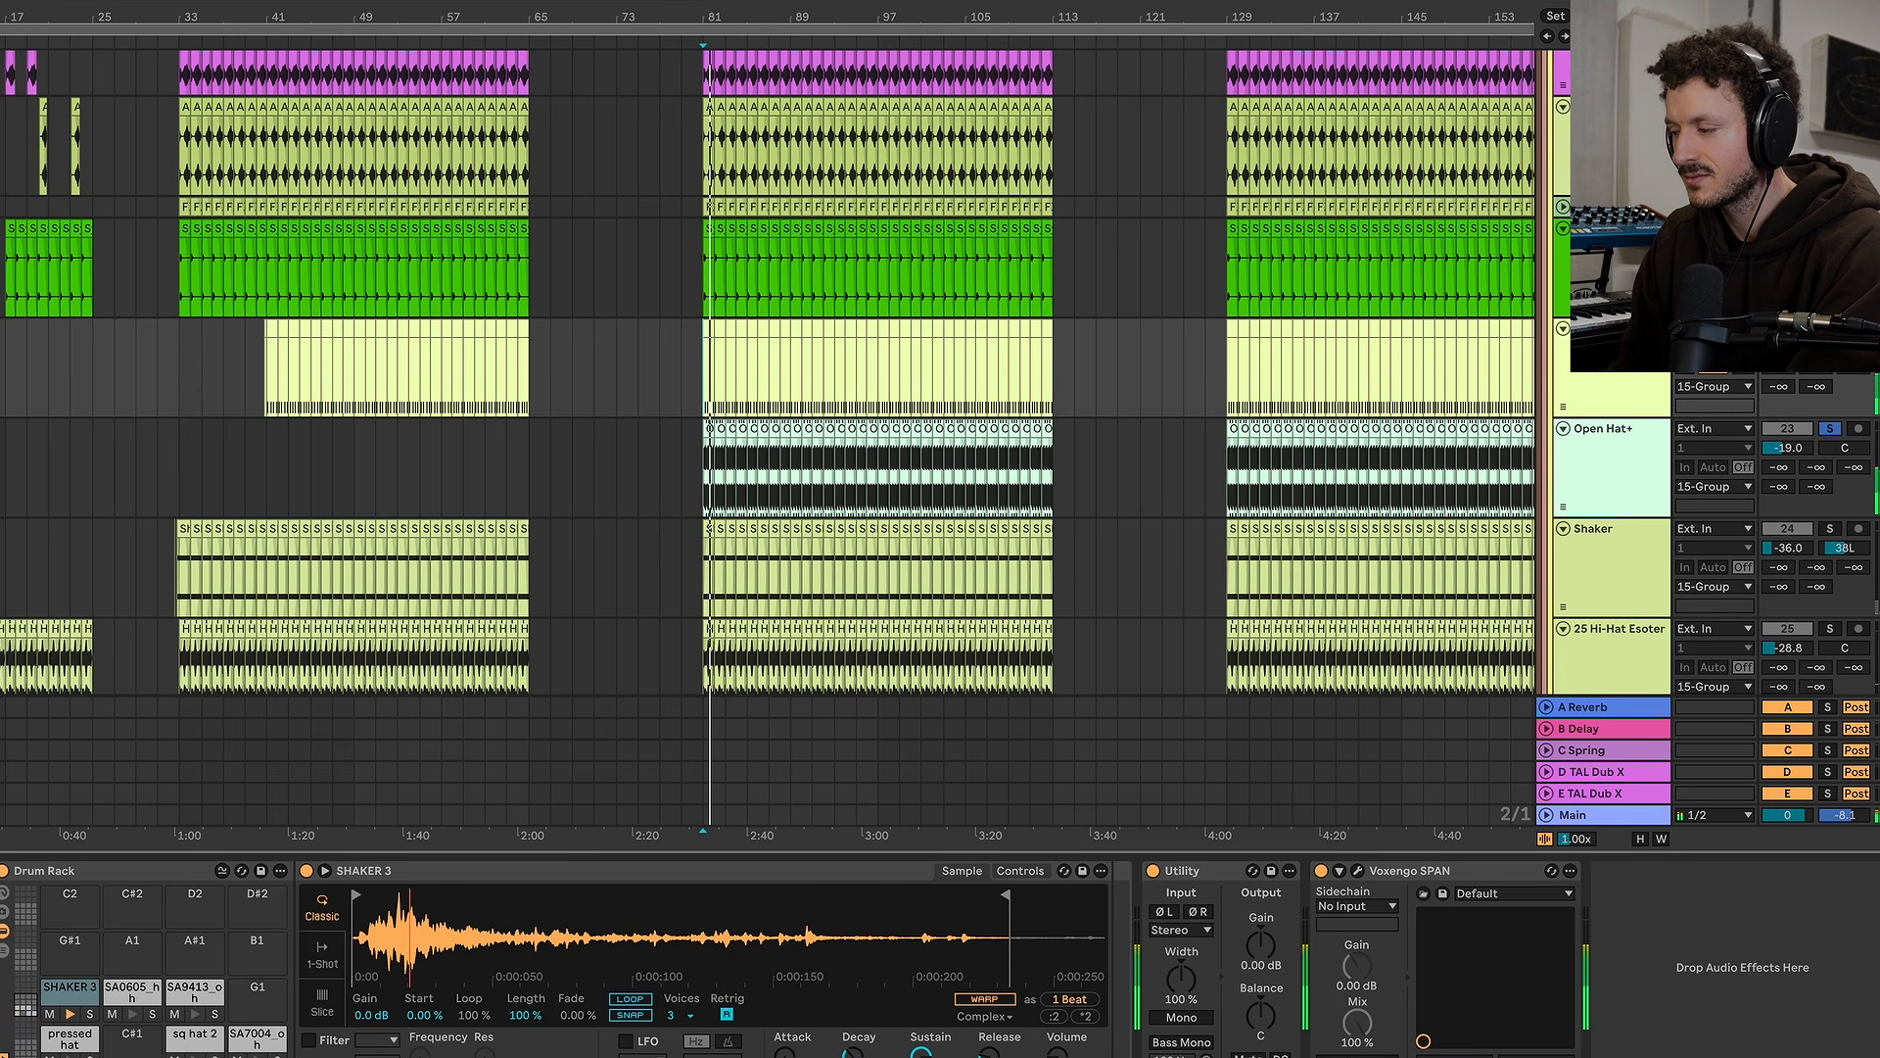
Audition the Grain hats and Open Hat+ tracks soloed one at a time from bar 81
key("space")
left_click(1830, 329)
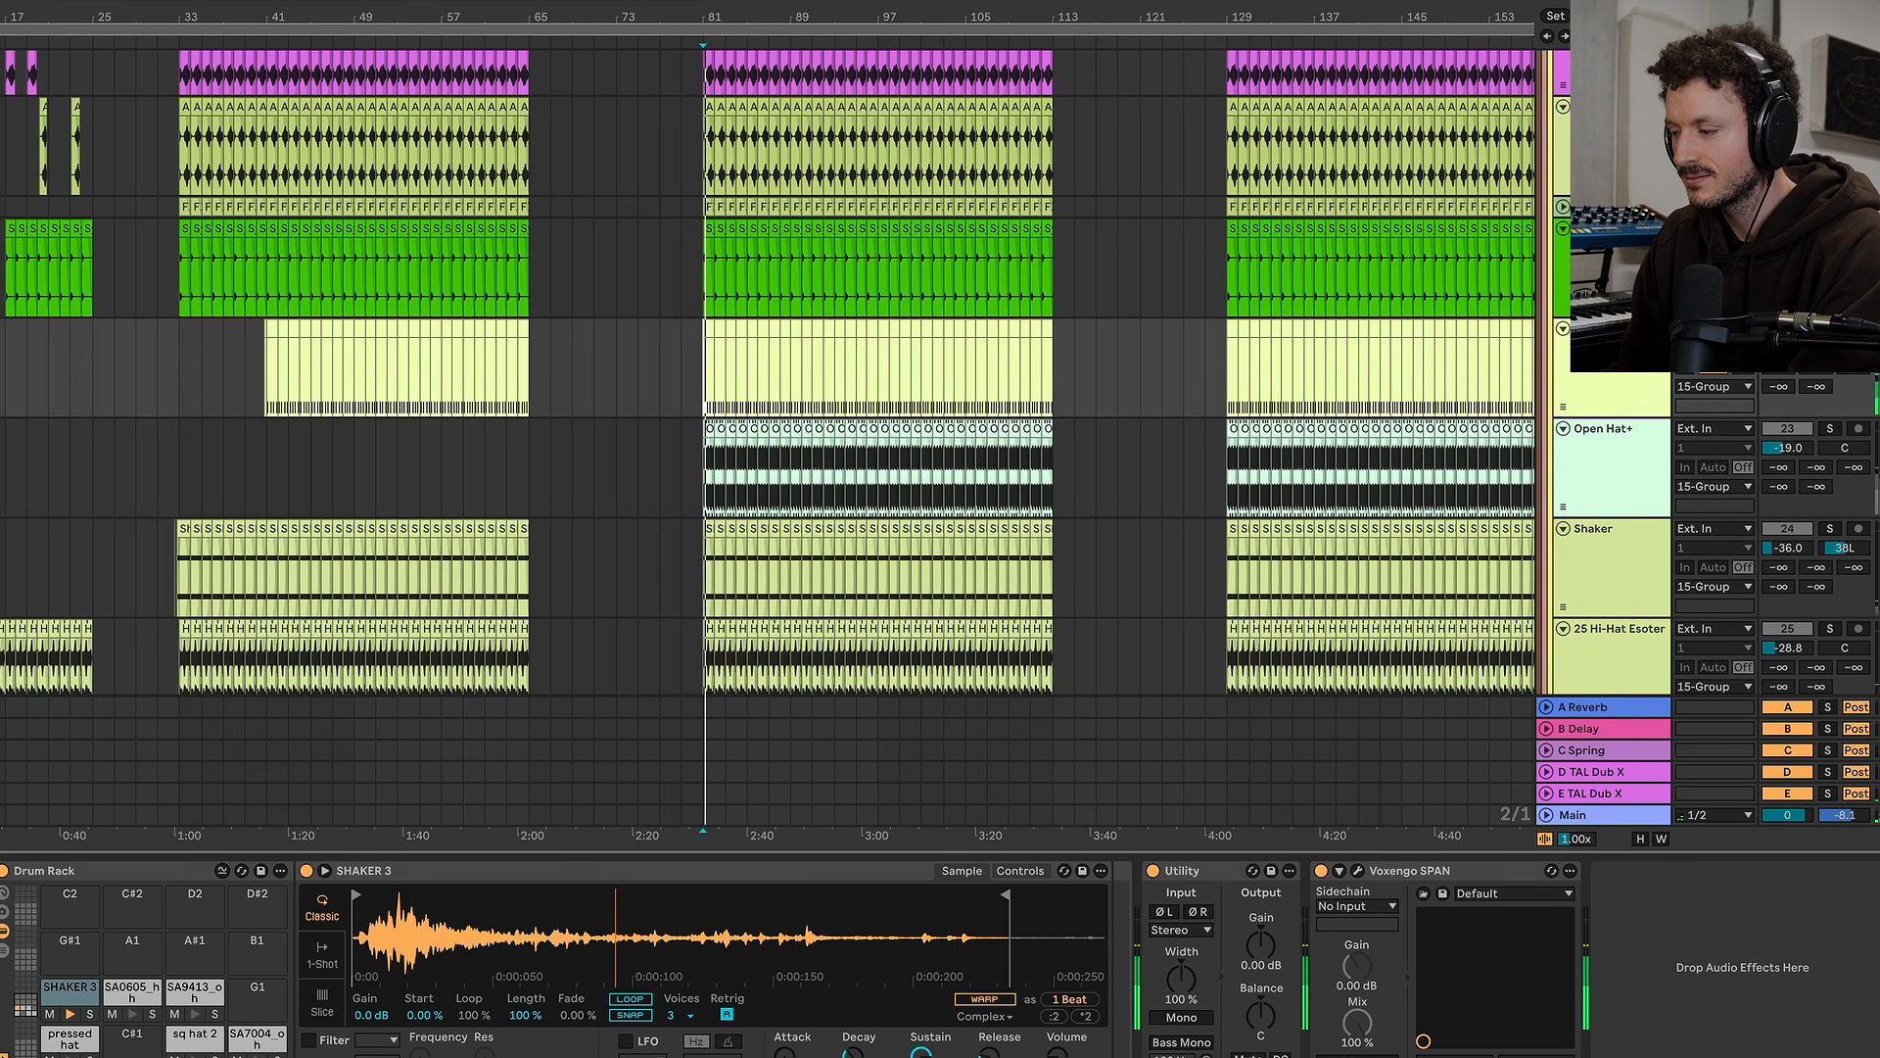
left_click(1831, 430)
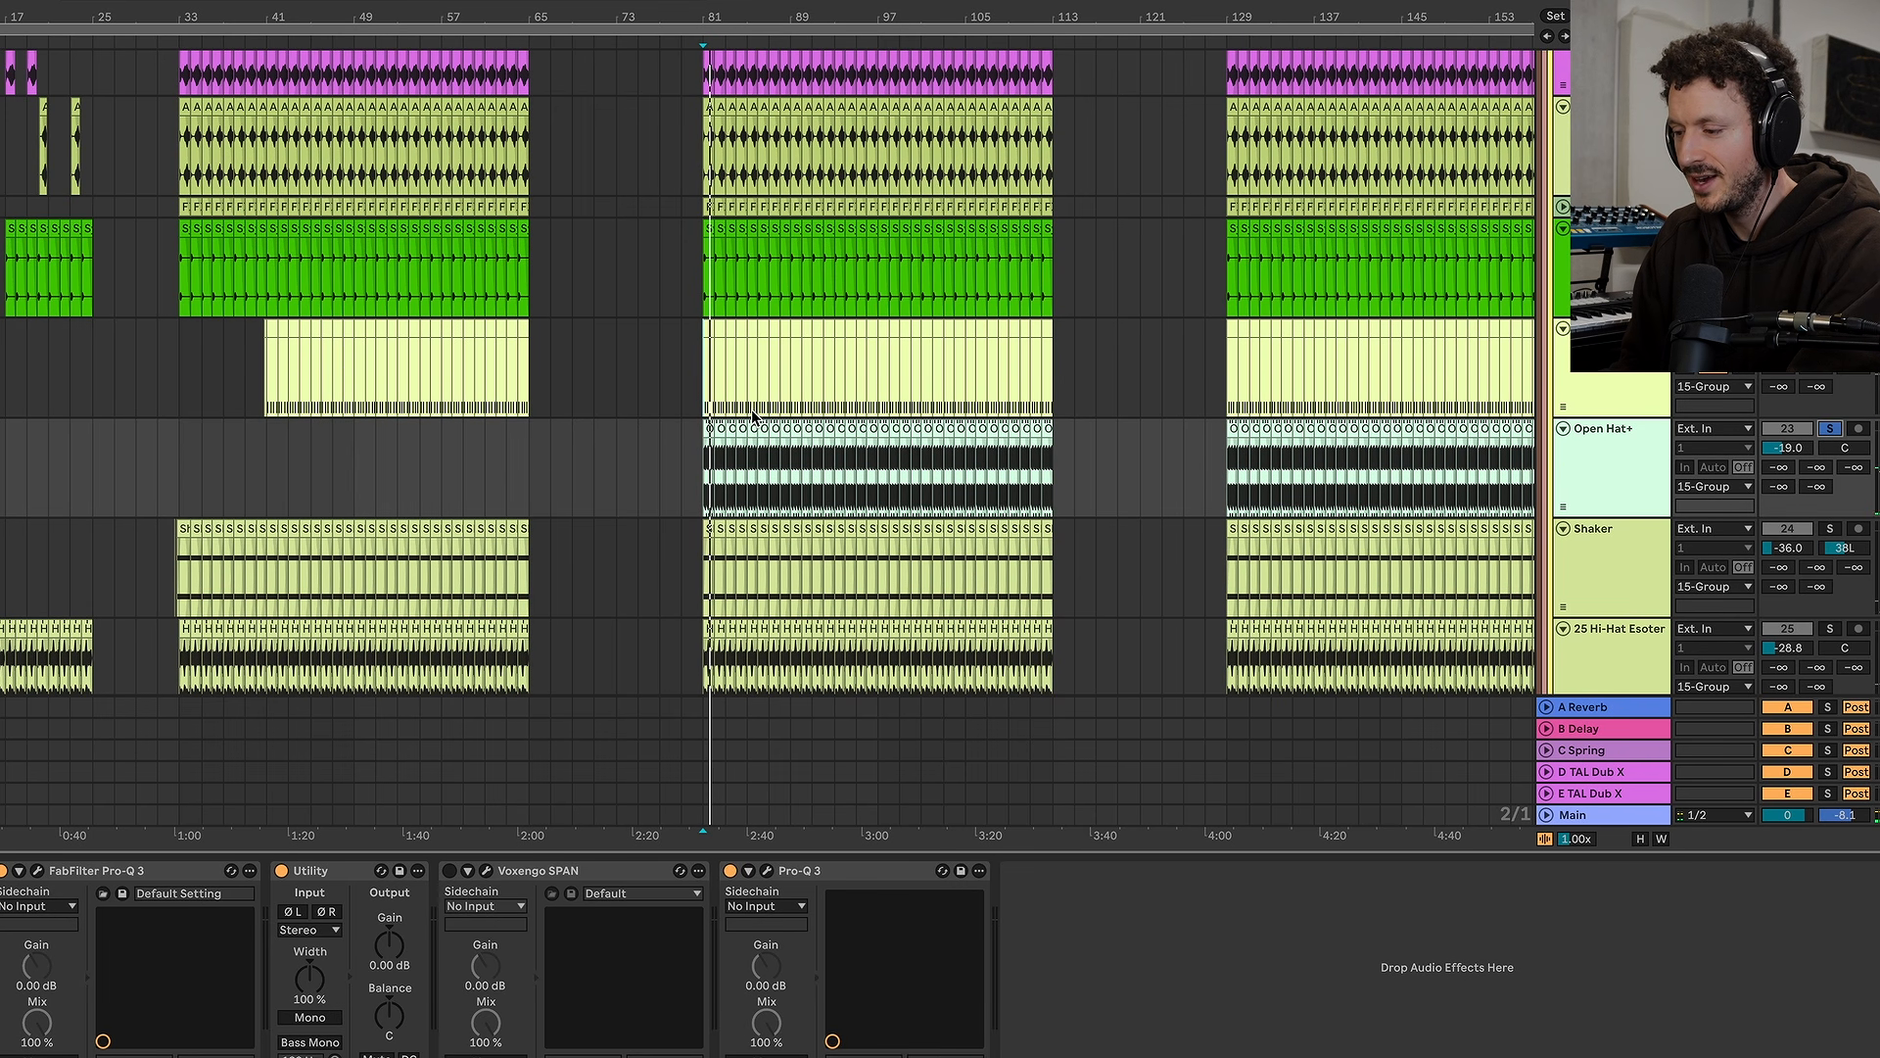
key("space")
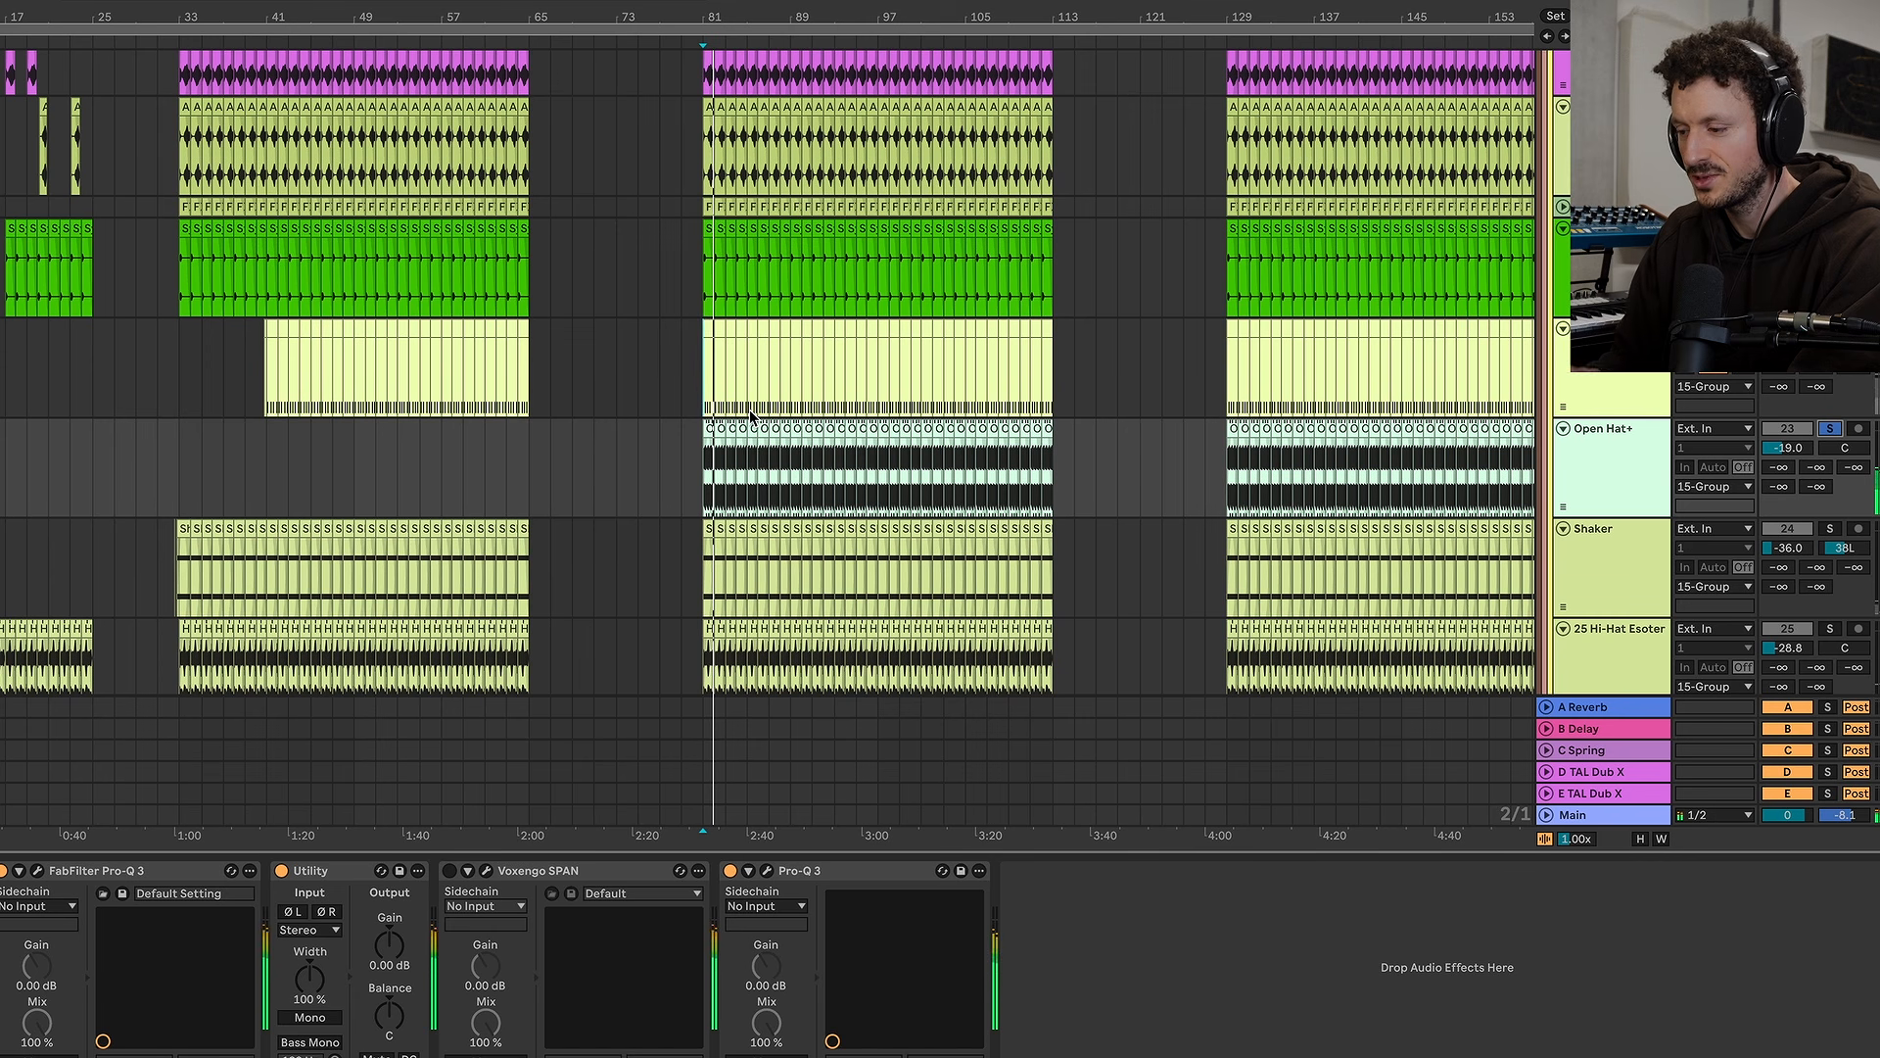
Clear the Open Hat+ solo and play the full mix from bar 79 and from bar 81
left_click(683, 402)
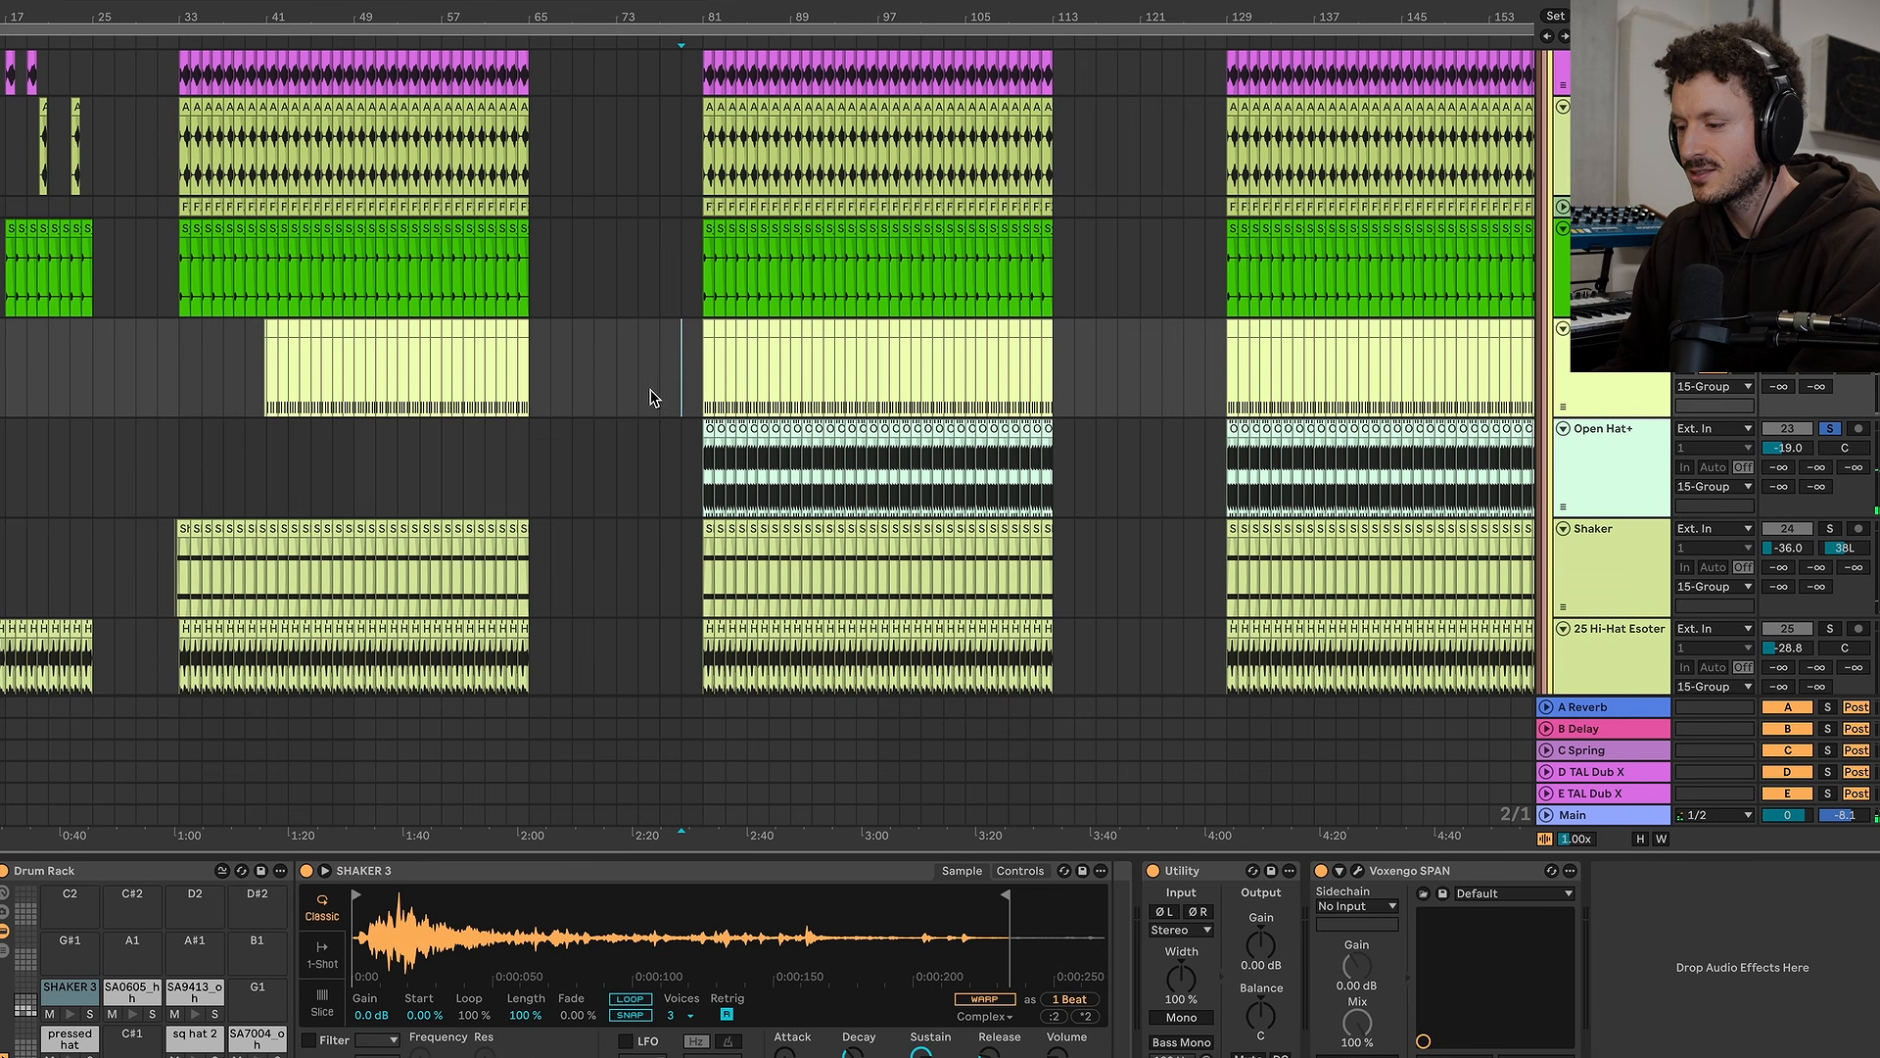
left_click(1829, 431)
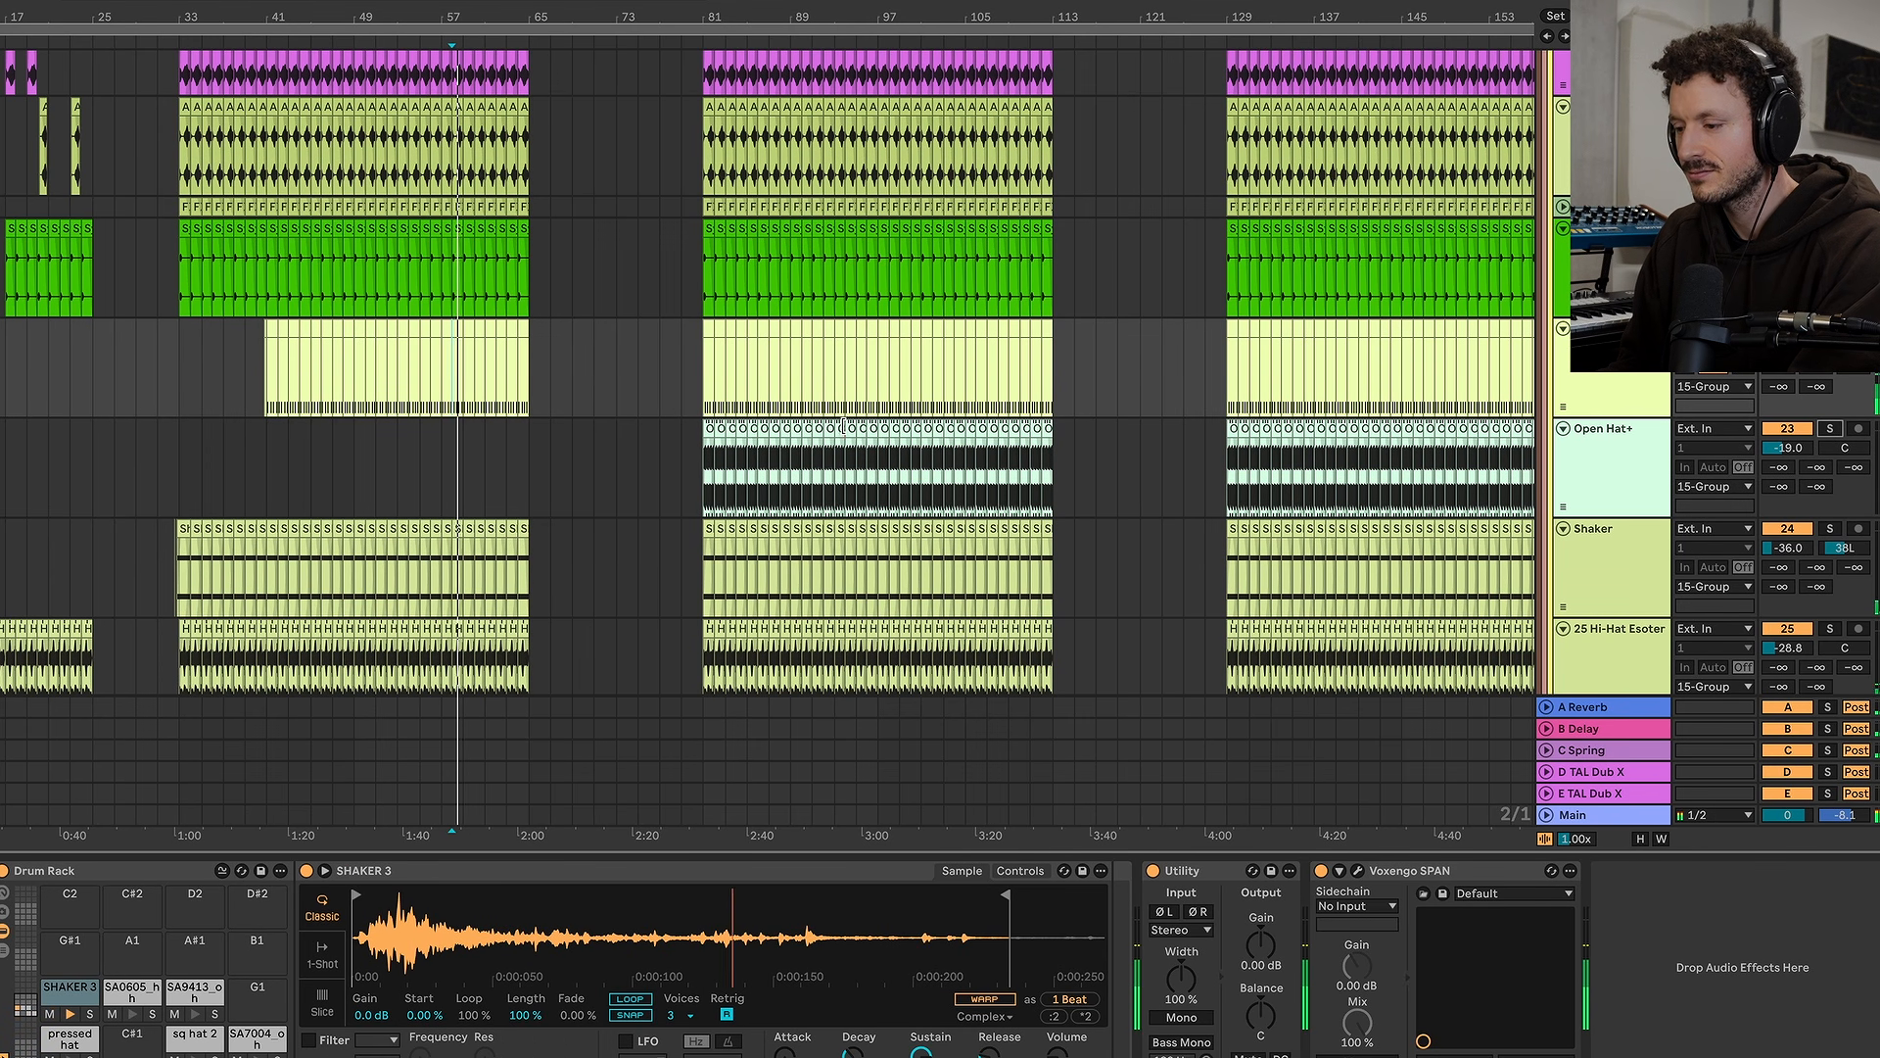
left_click(693, 401)
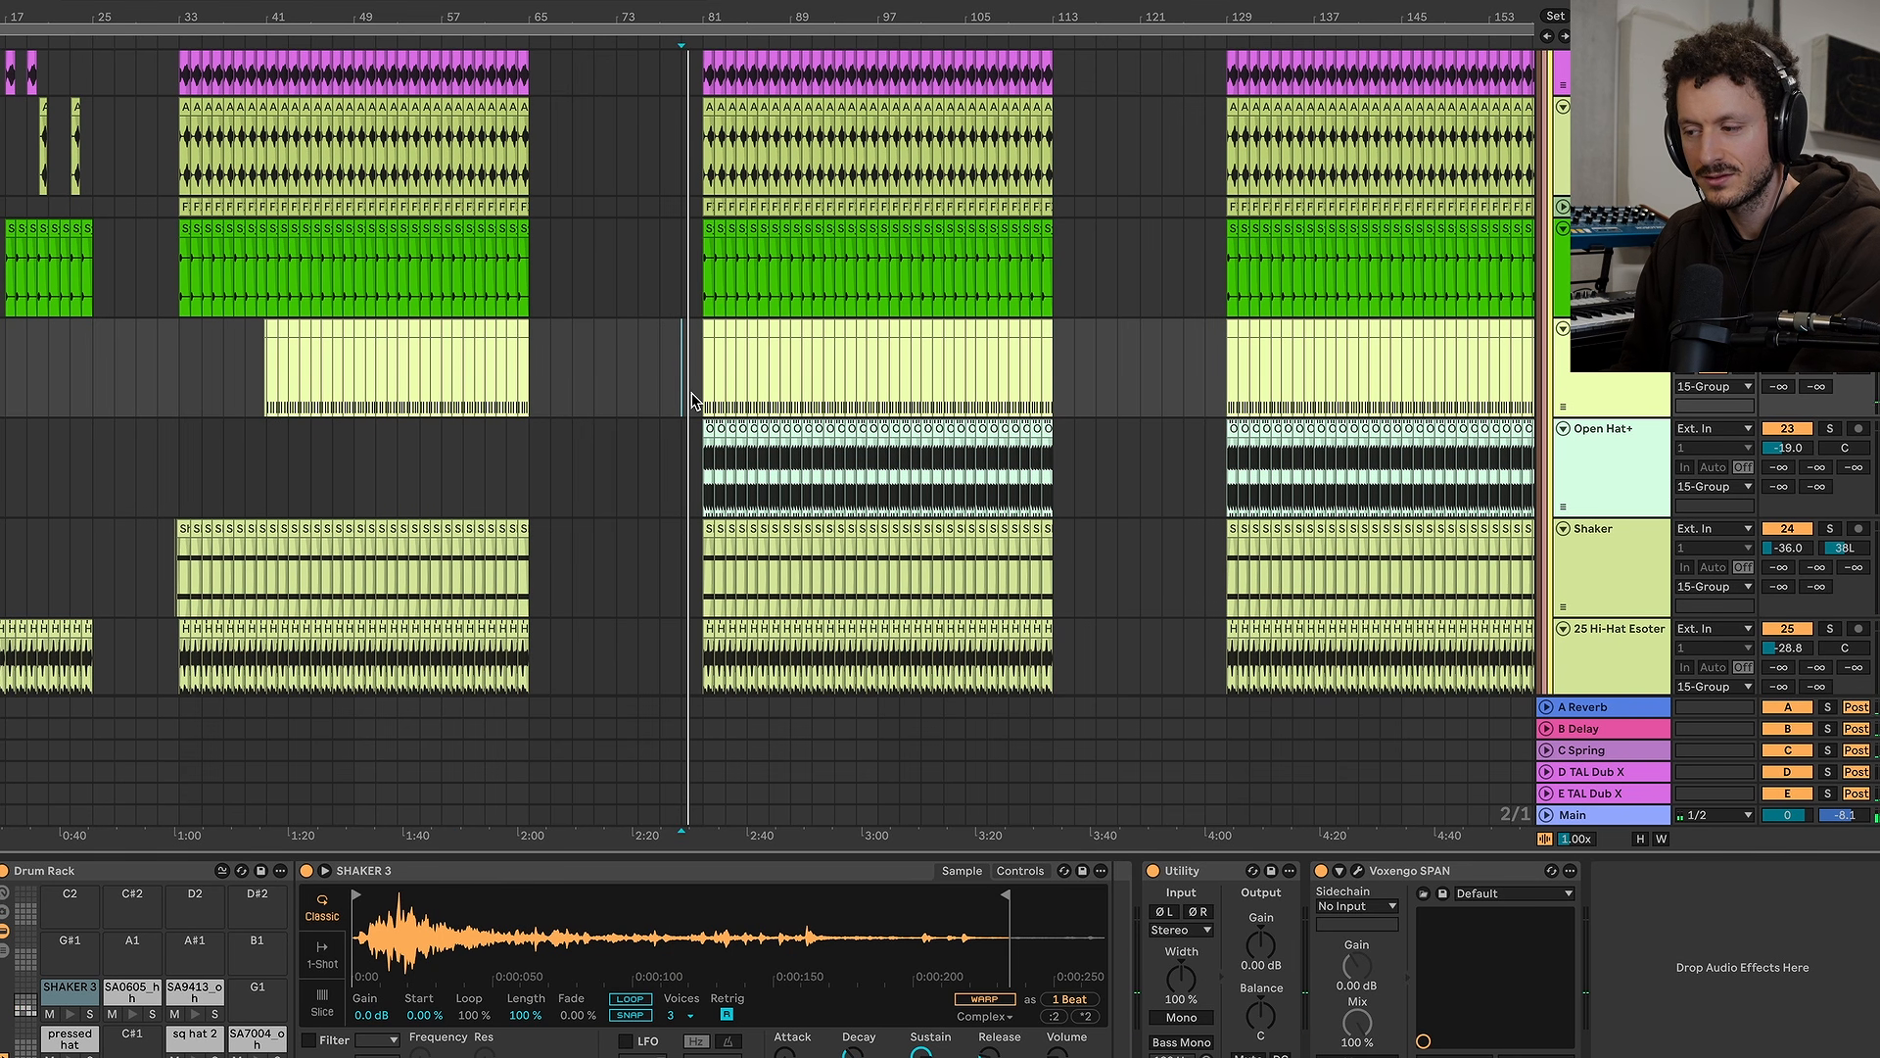
left_click(707, 395)
key("space")
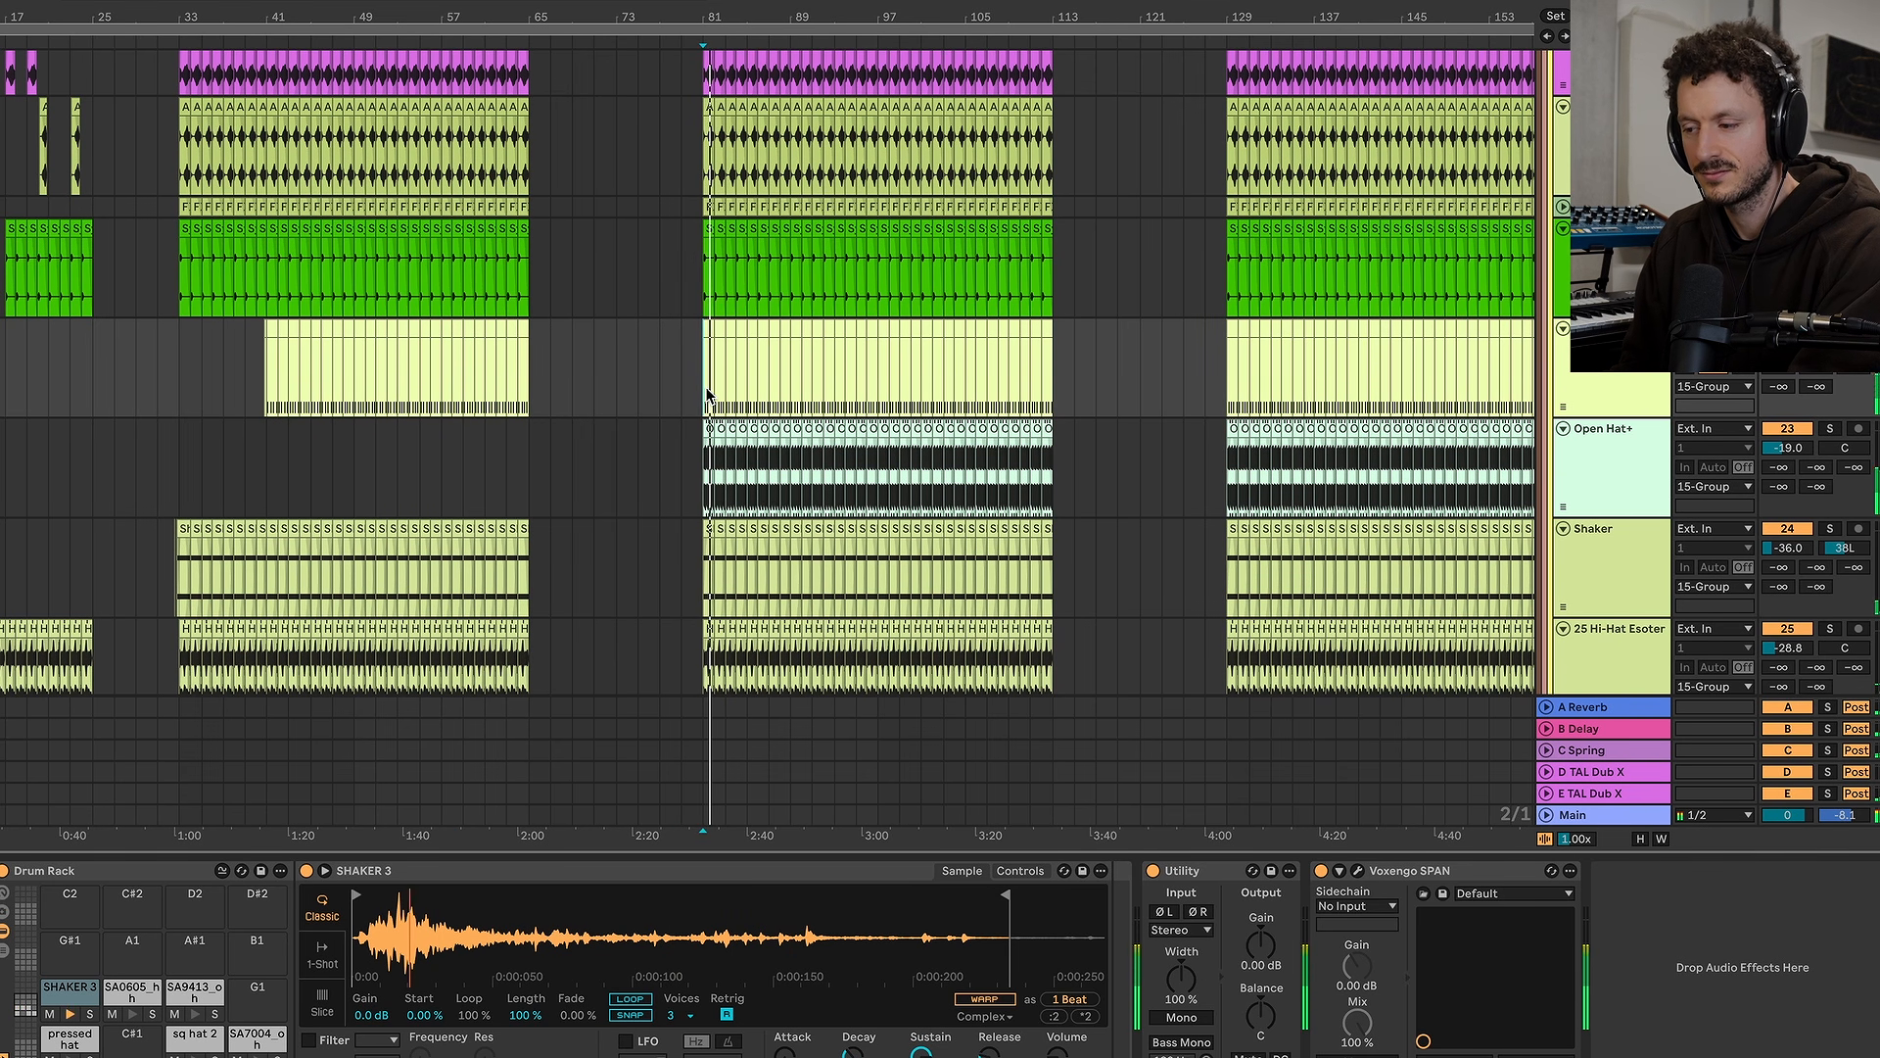
Switch the Open Hat+ track off and back on during the second drop, and check the neighbouring hat and percussion clips
left_click(1784, 429)
left_click(1784, 429)
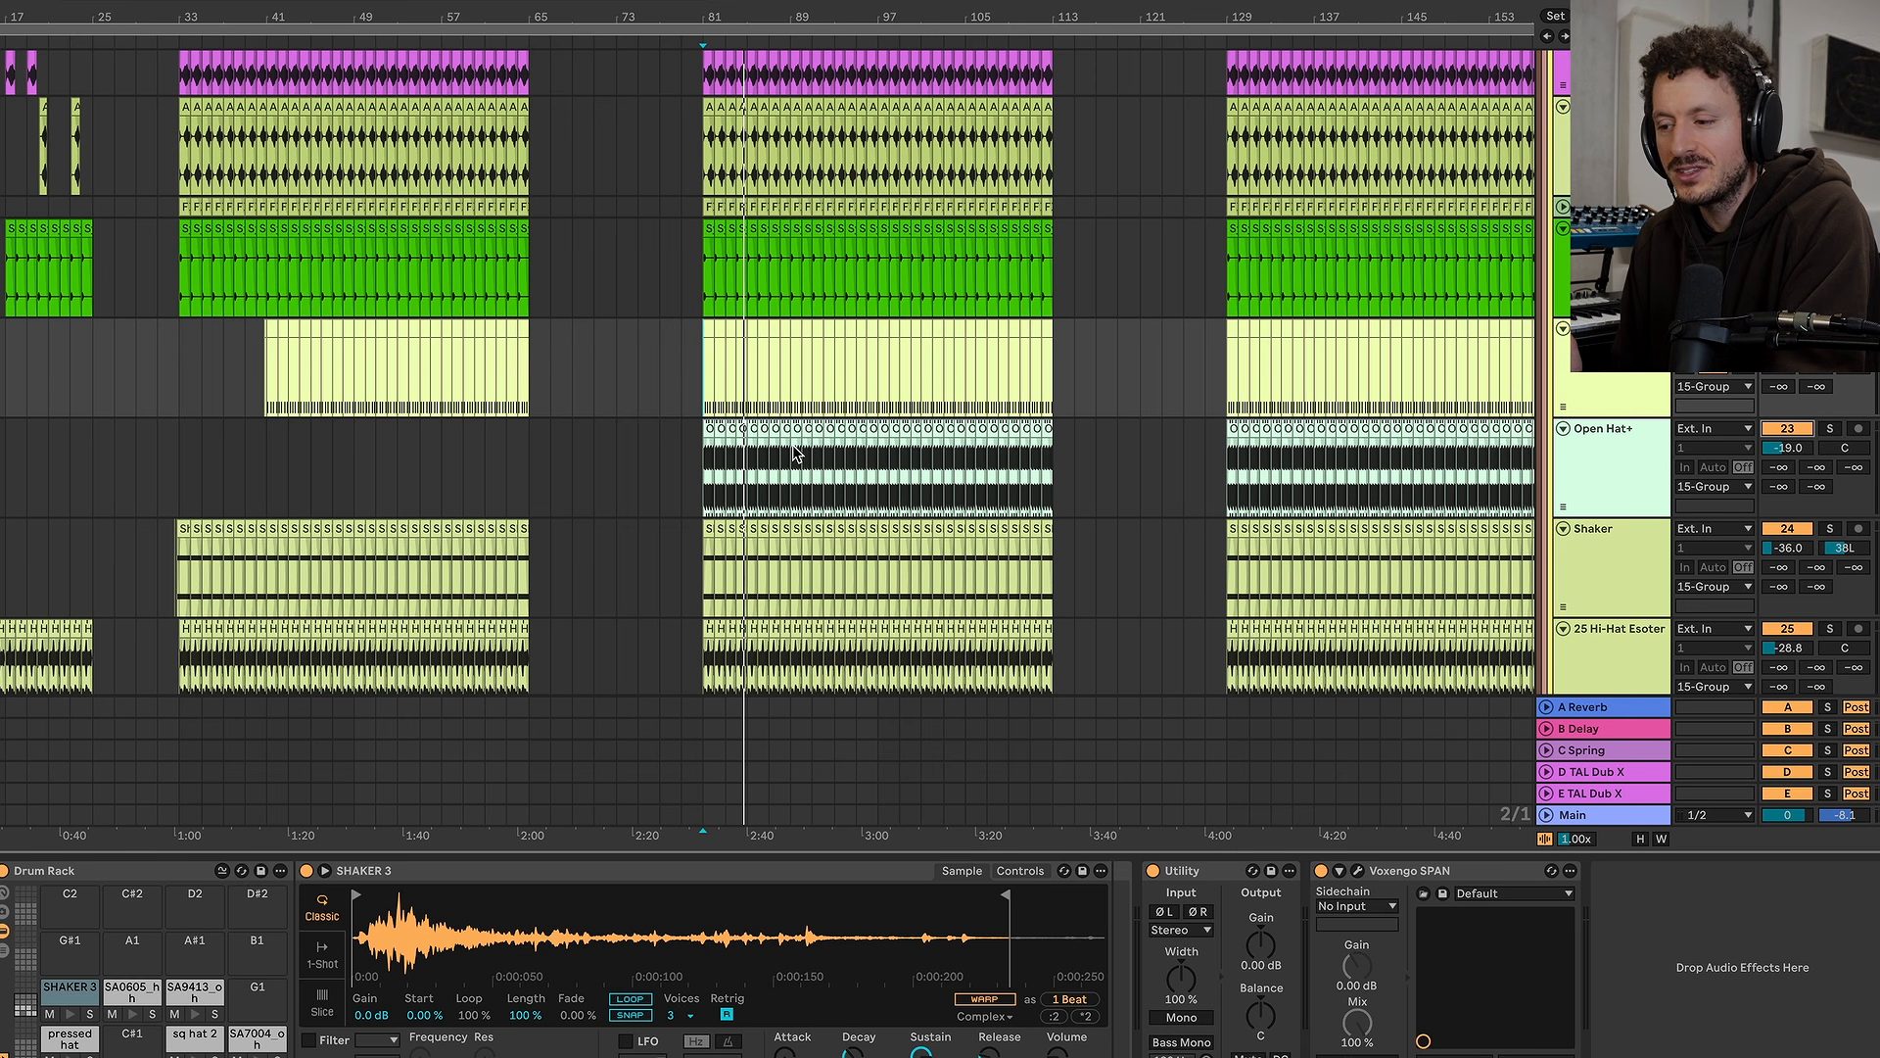
scroll(795, 452, "down", 3)
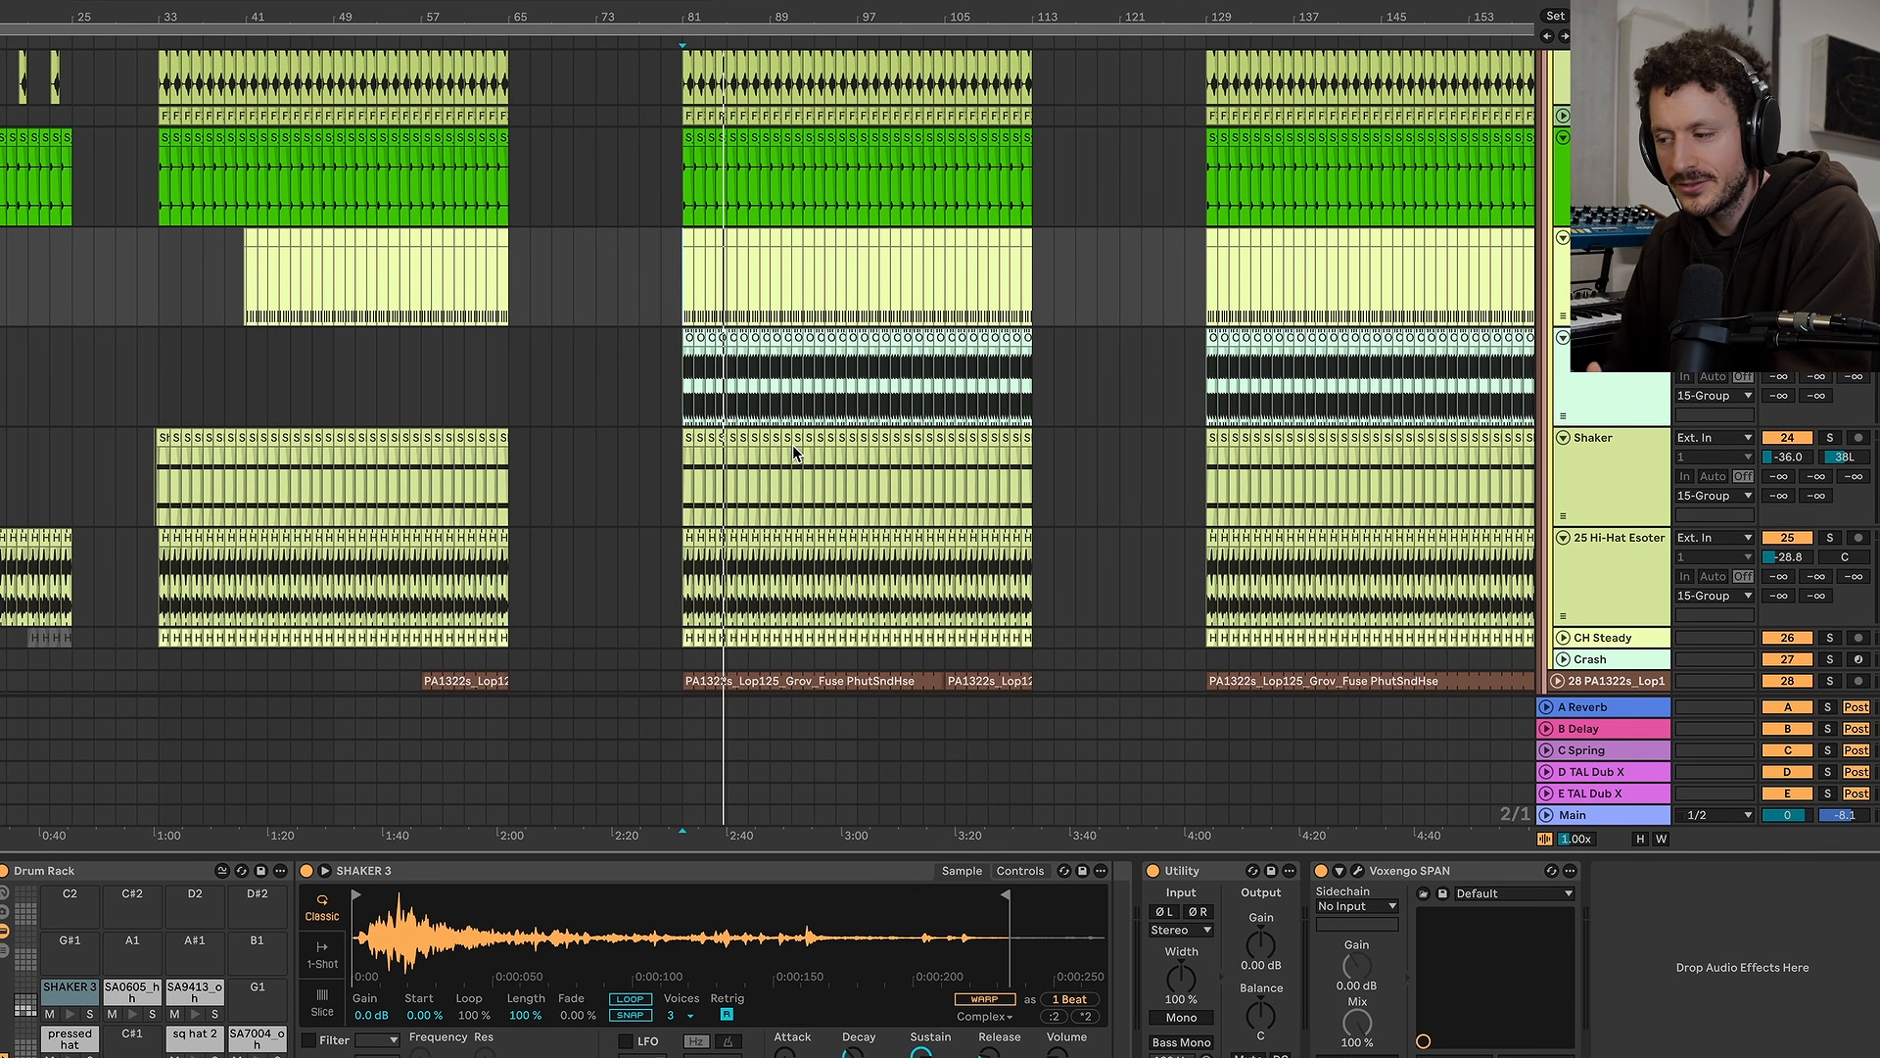
scroll(791, 444, "up", 3)
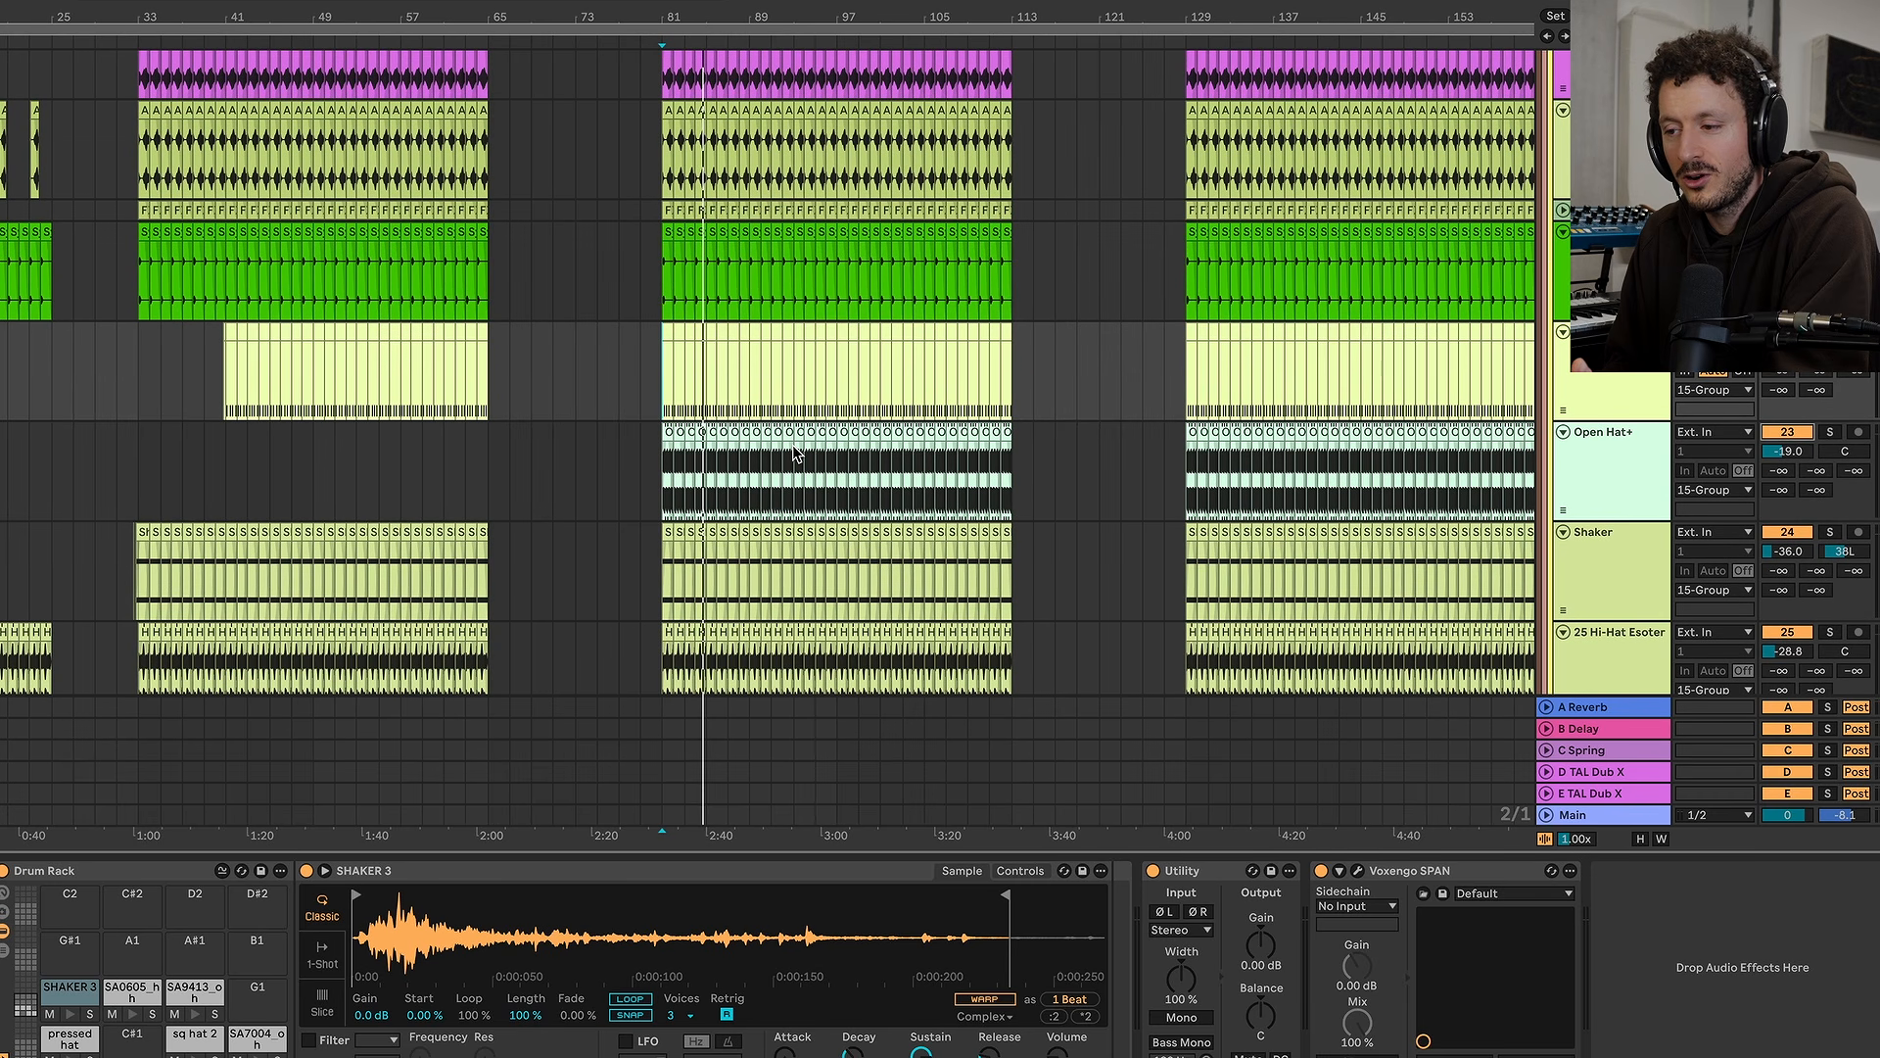
Find the Juno Pad track among the melodic tracks and unfold it at the second drop
scroll(791, 444, "down", 10)
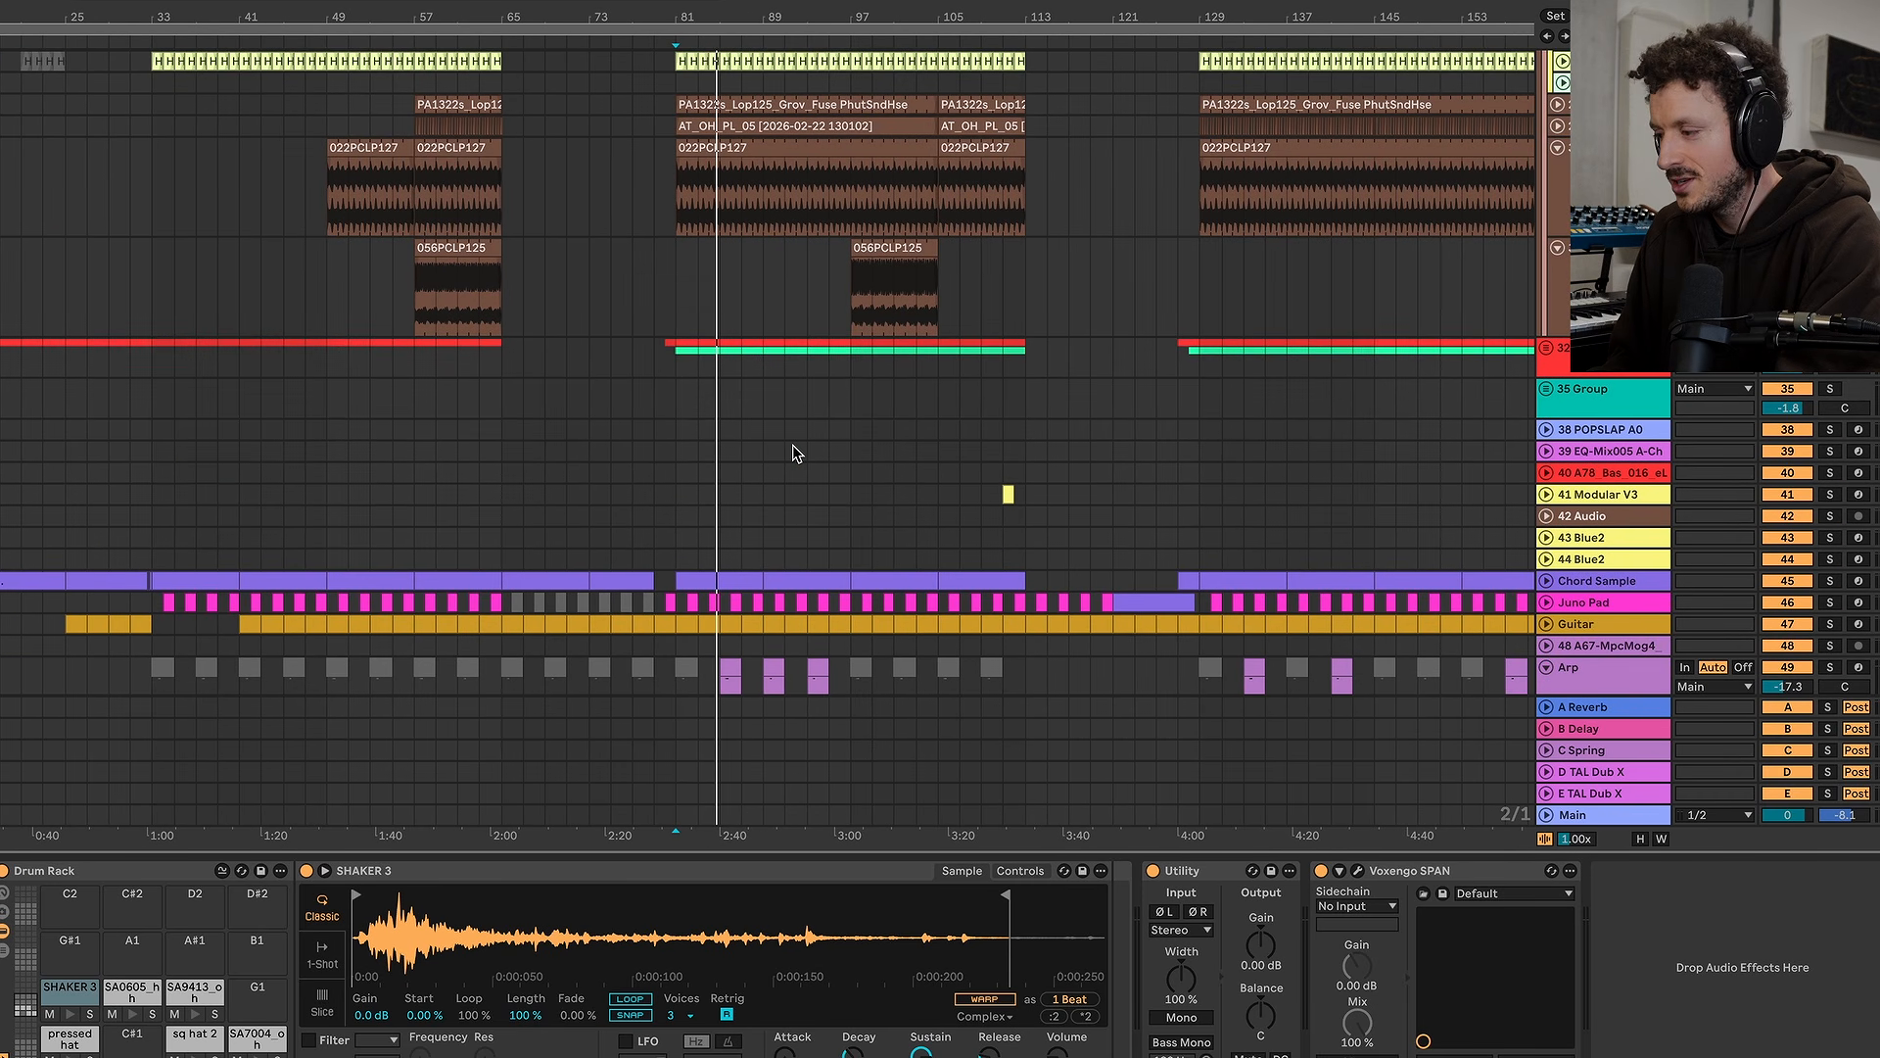
scroll(1607, 373, "up", 5)
scroll(1614, 441, "down", 6)
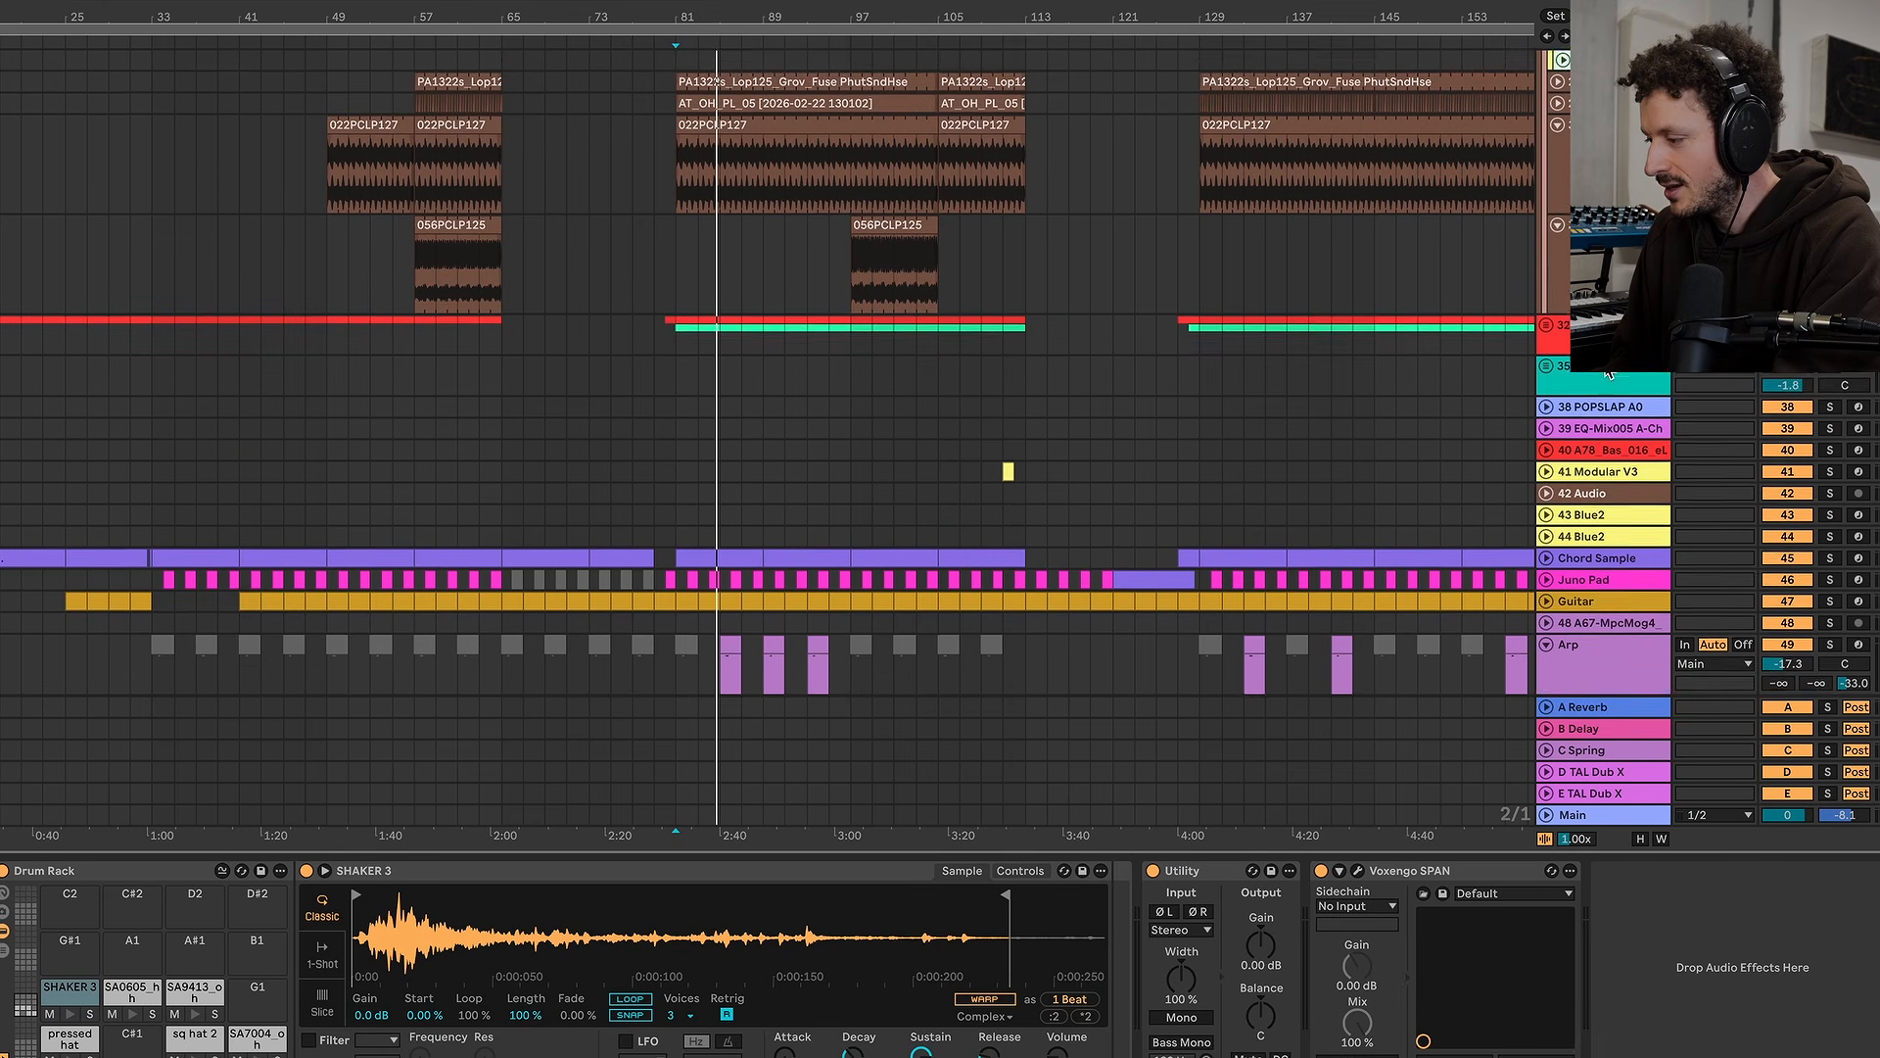
scroll(1619, 502, "down", 2)
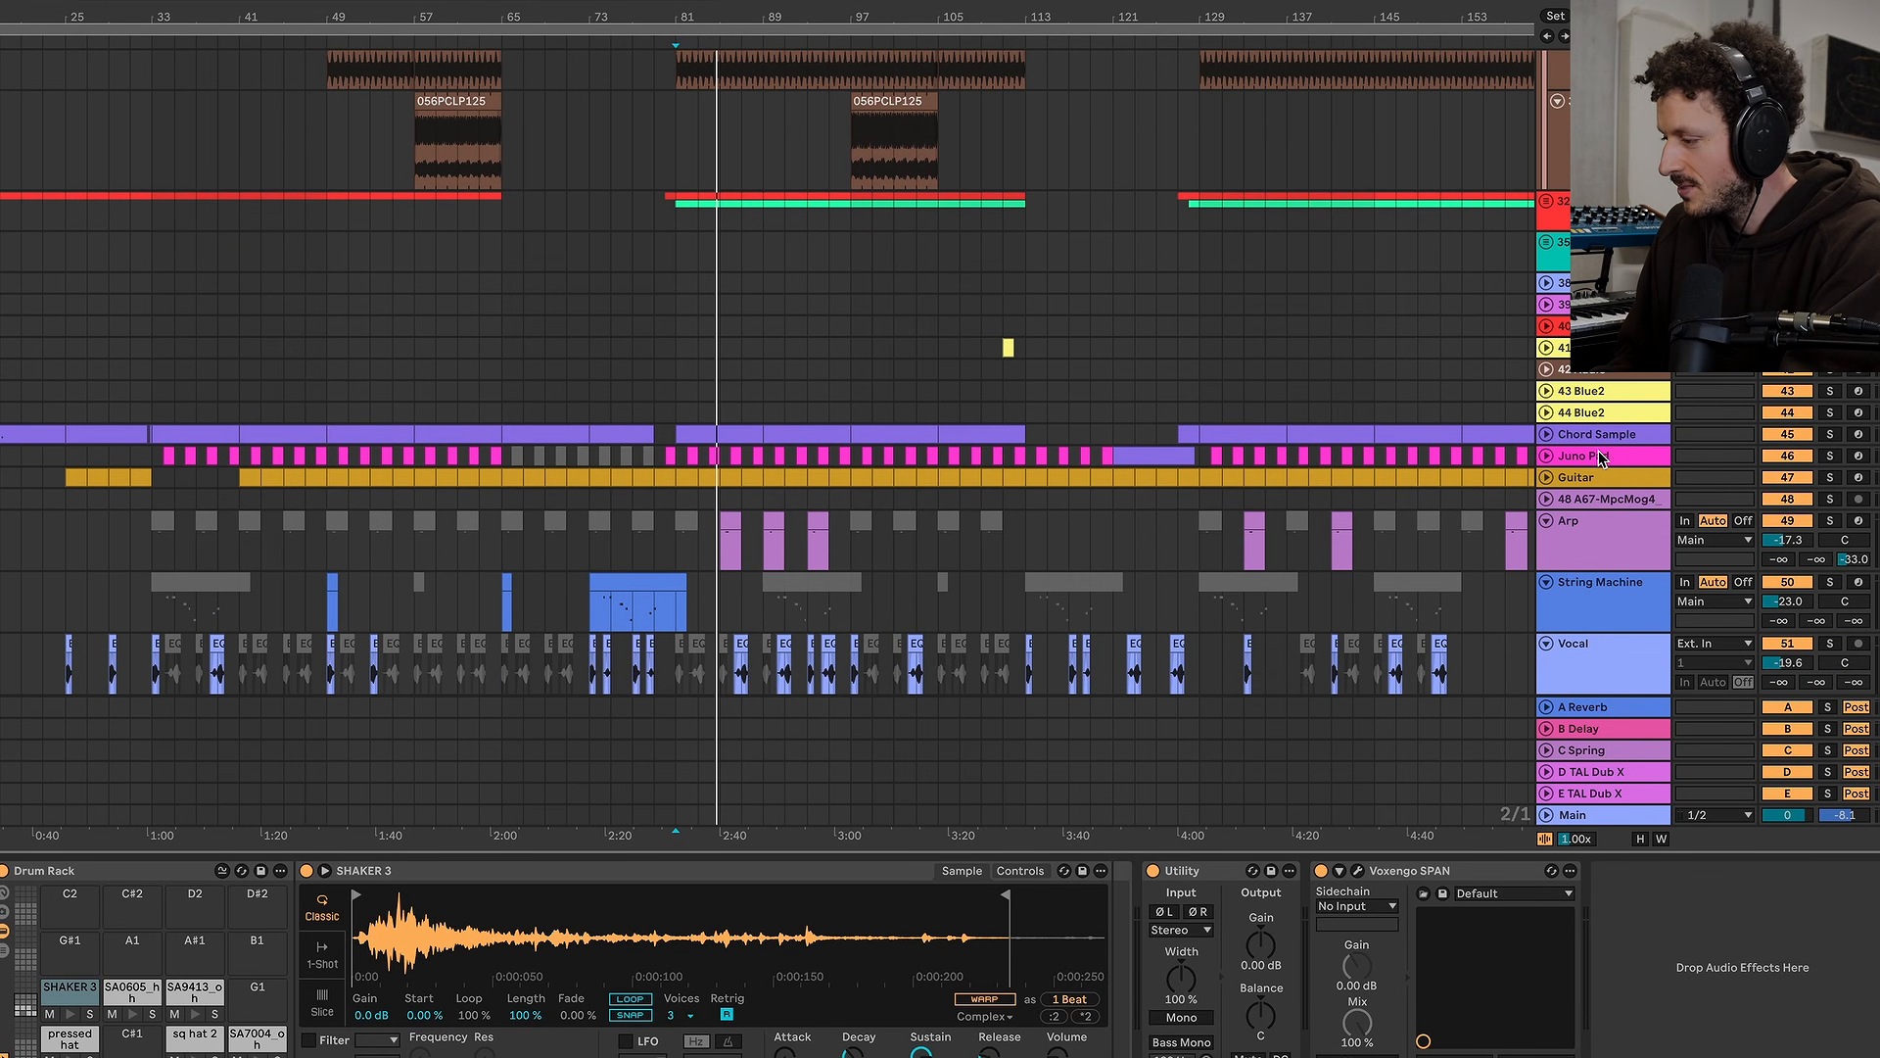
left_click(1599, 456)
left_click(1546, 457)
scroll(852, 539, "up", 5)
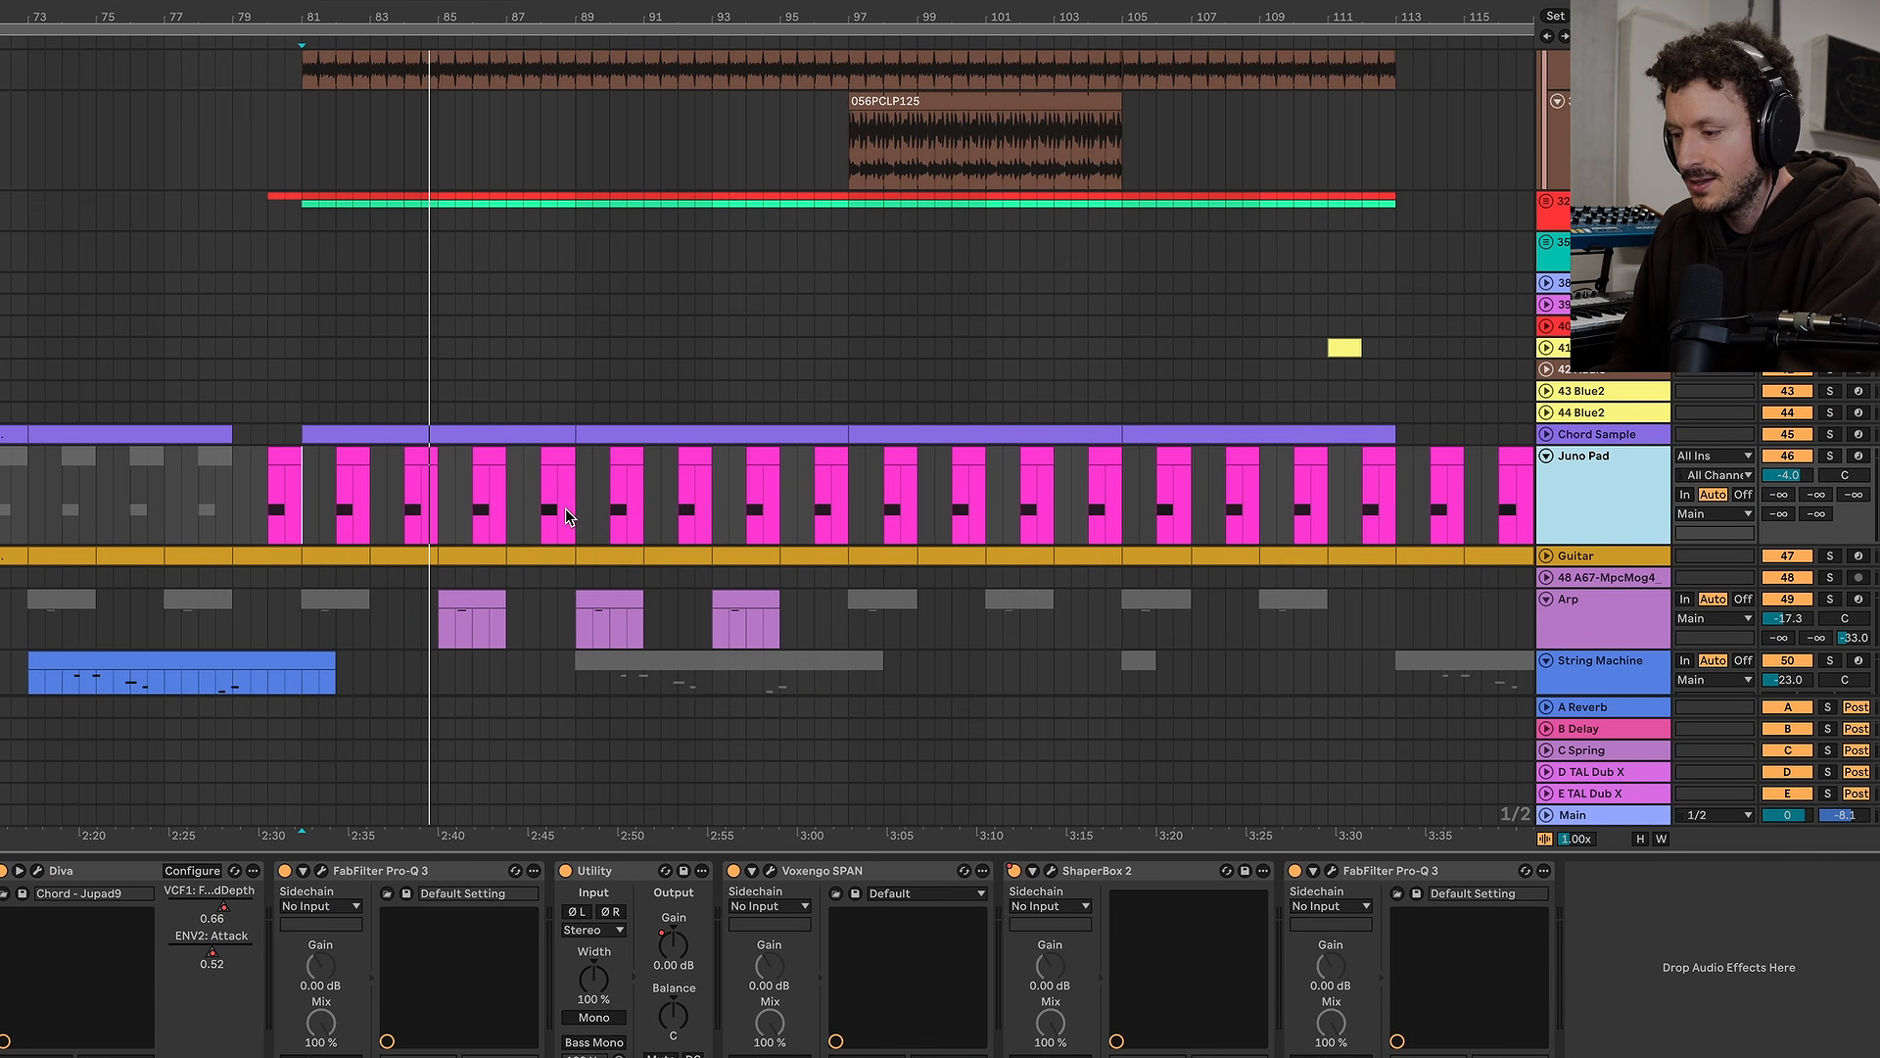
Audition the Juno Pad soloed during the second drop, and inspect its Diva synth before closing the plug-in window
left_click(526, 514)
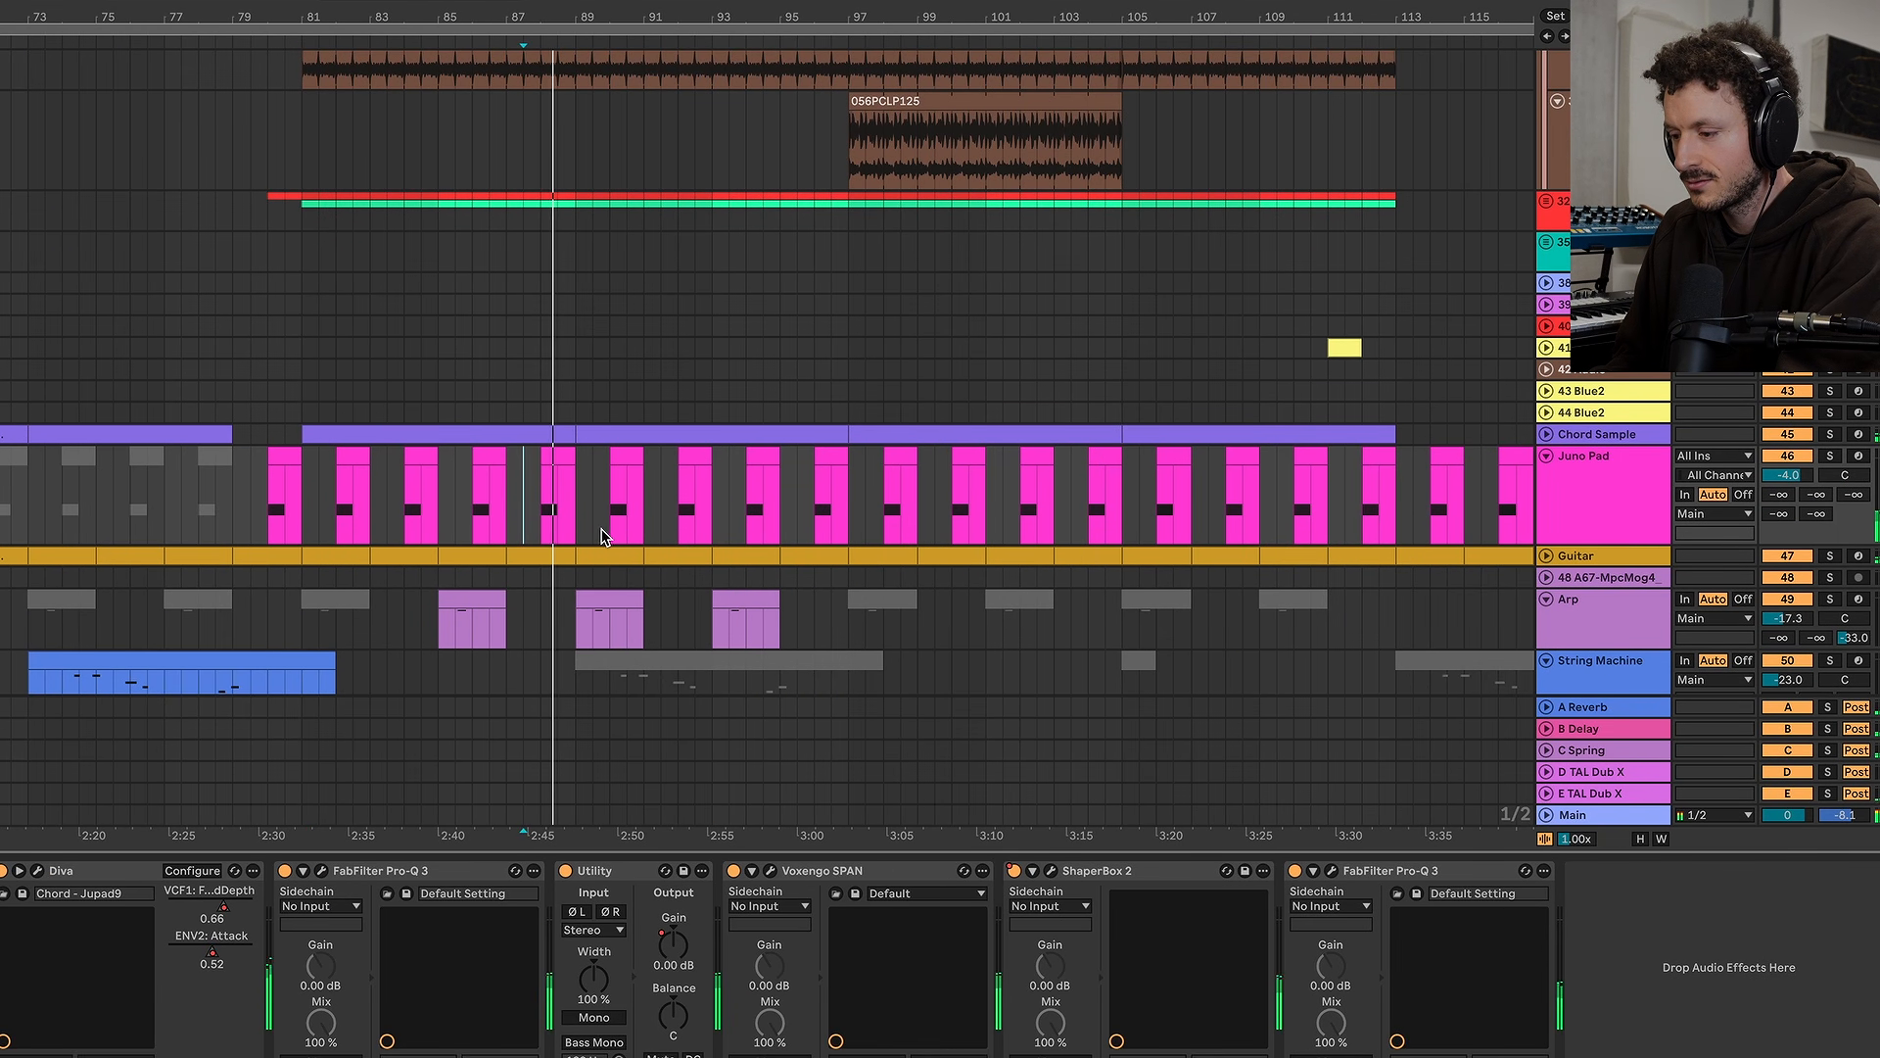
left_click(537, 521)
key("space")
left_click(1830, 434)
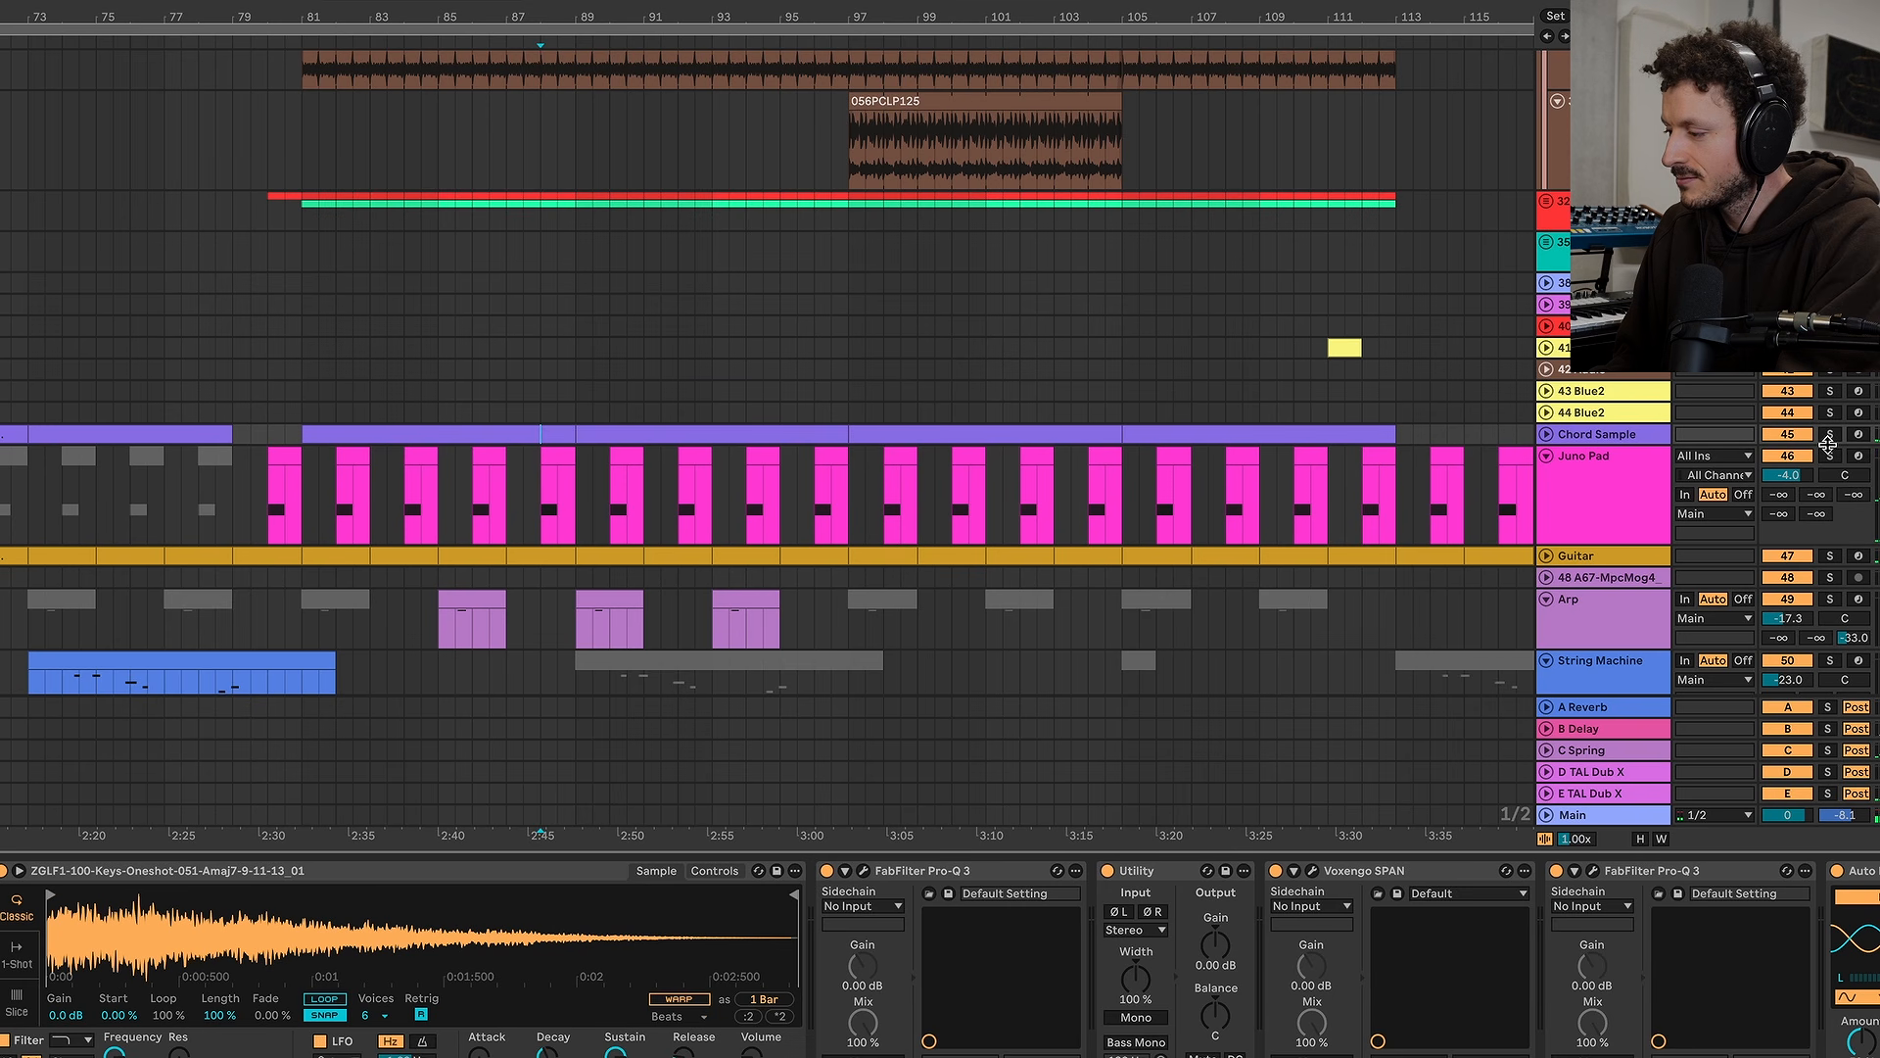
left_click(1831, 456)
key("space")
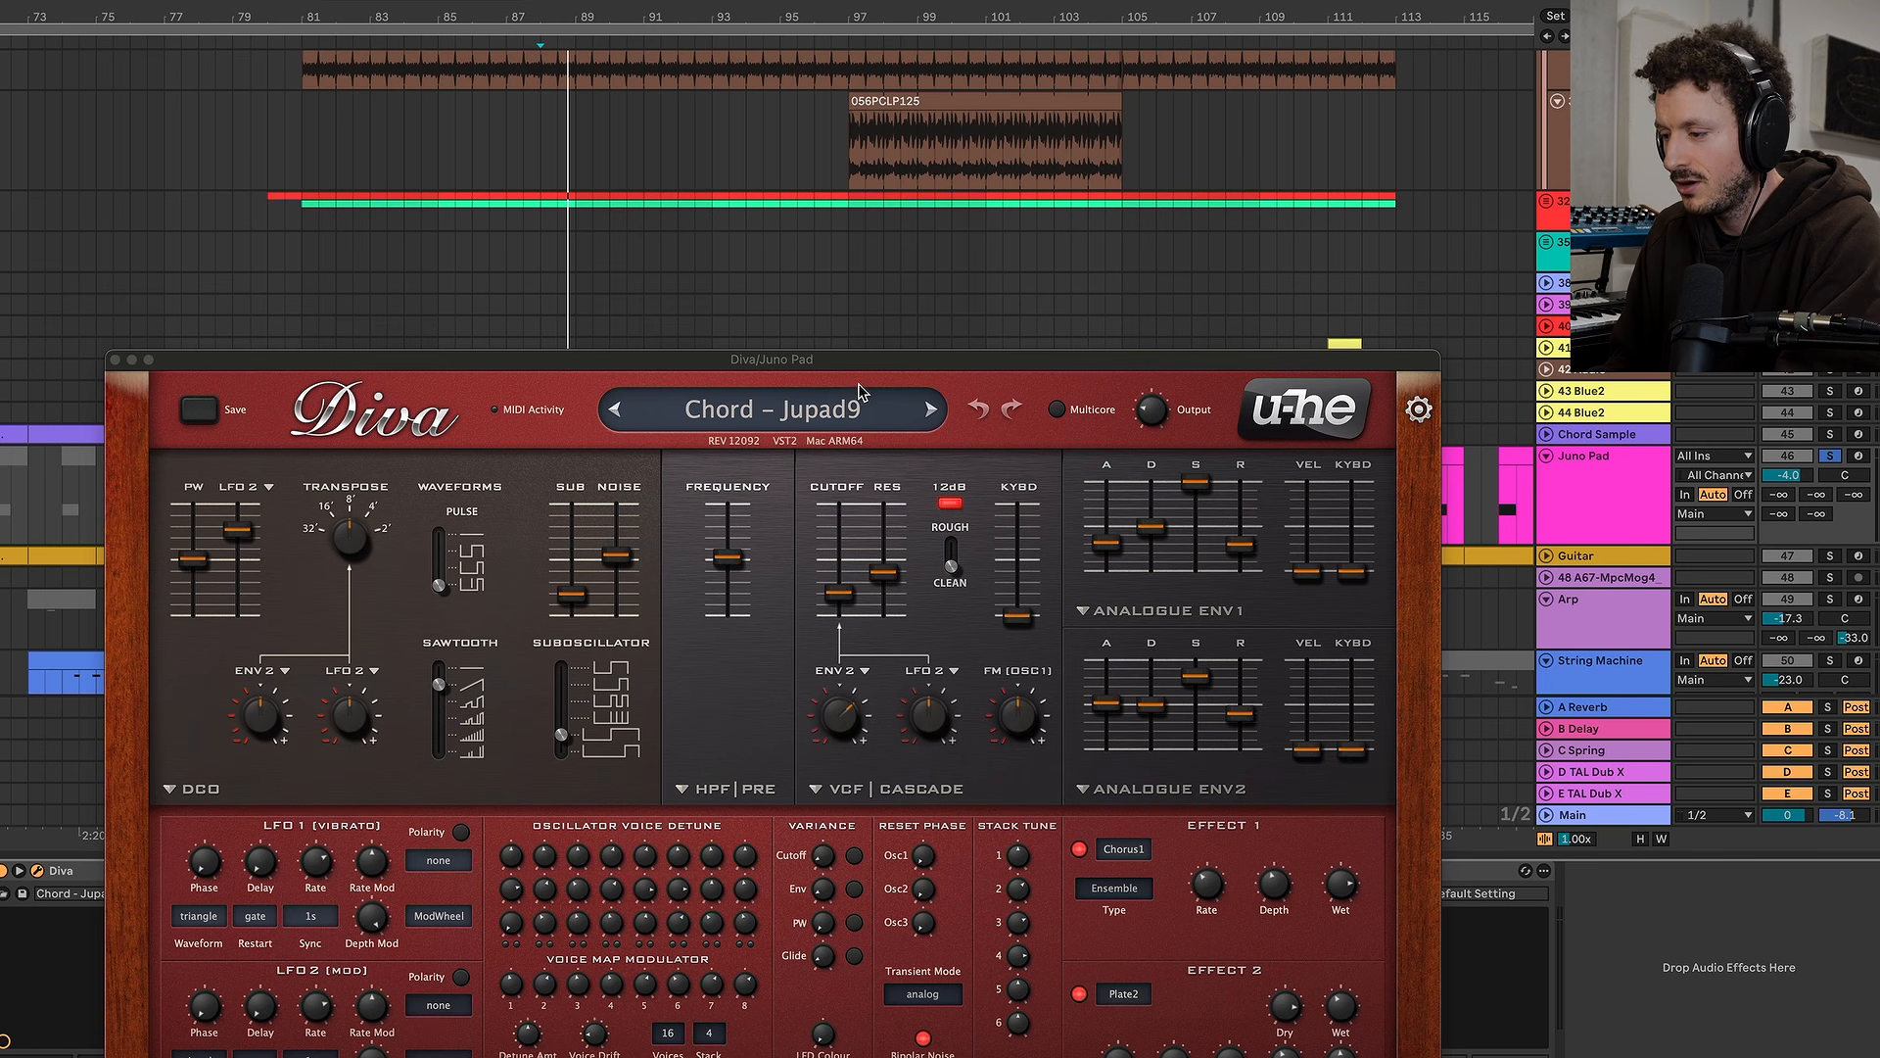
left_click_drag(836, 362, 680, 11)
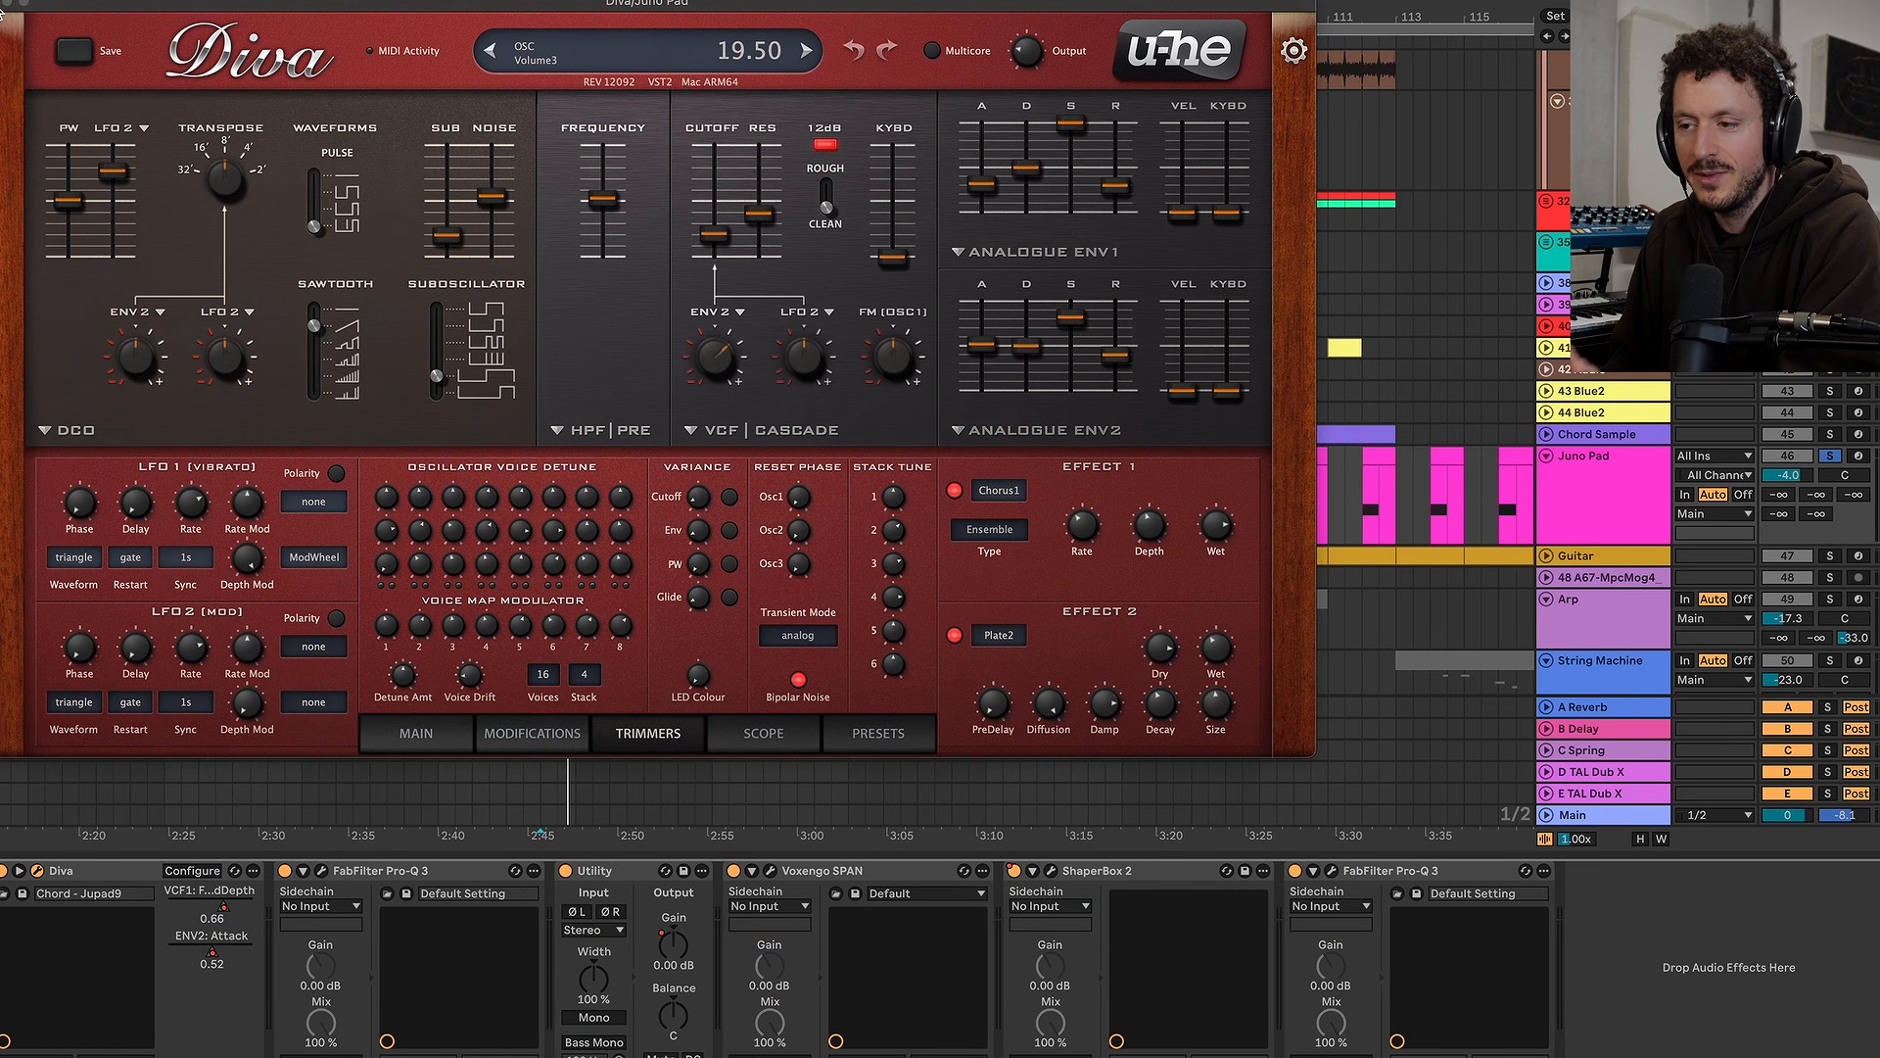
left_click(4, 9)
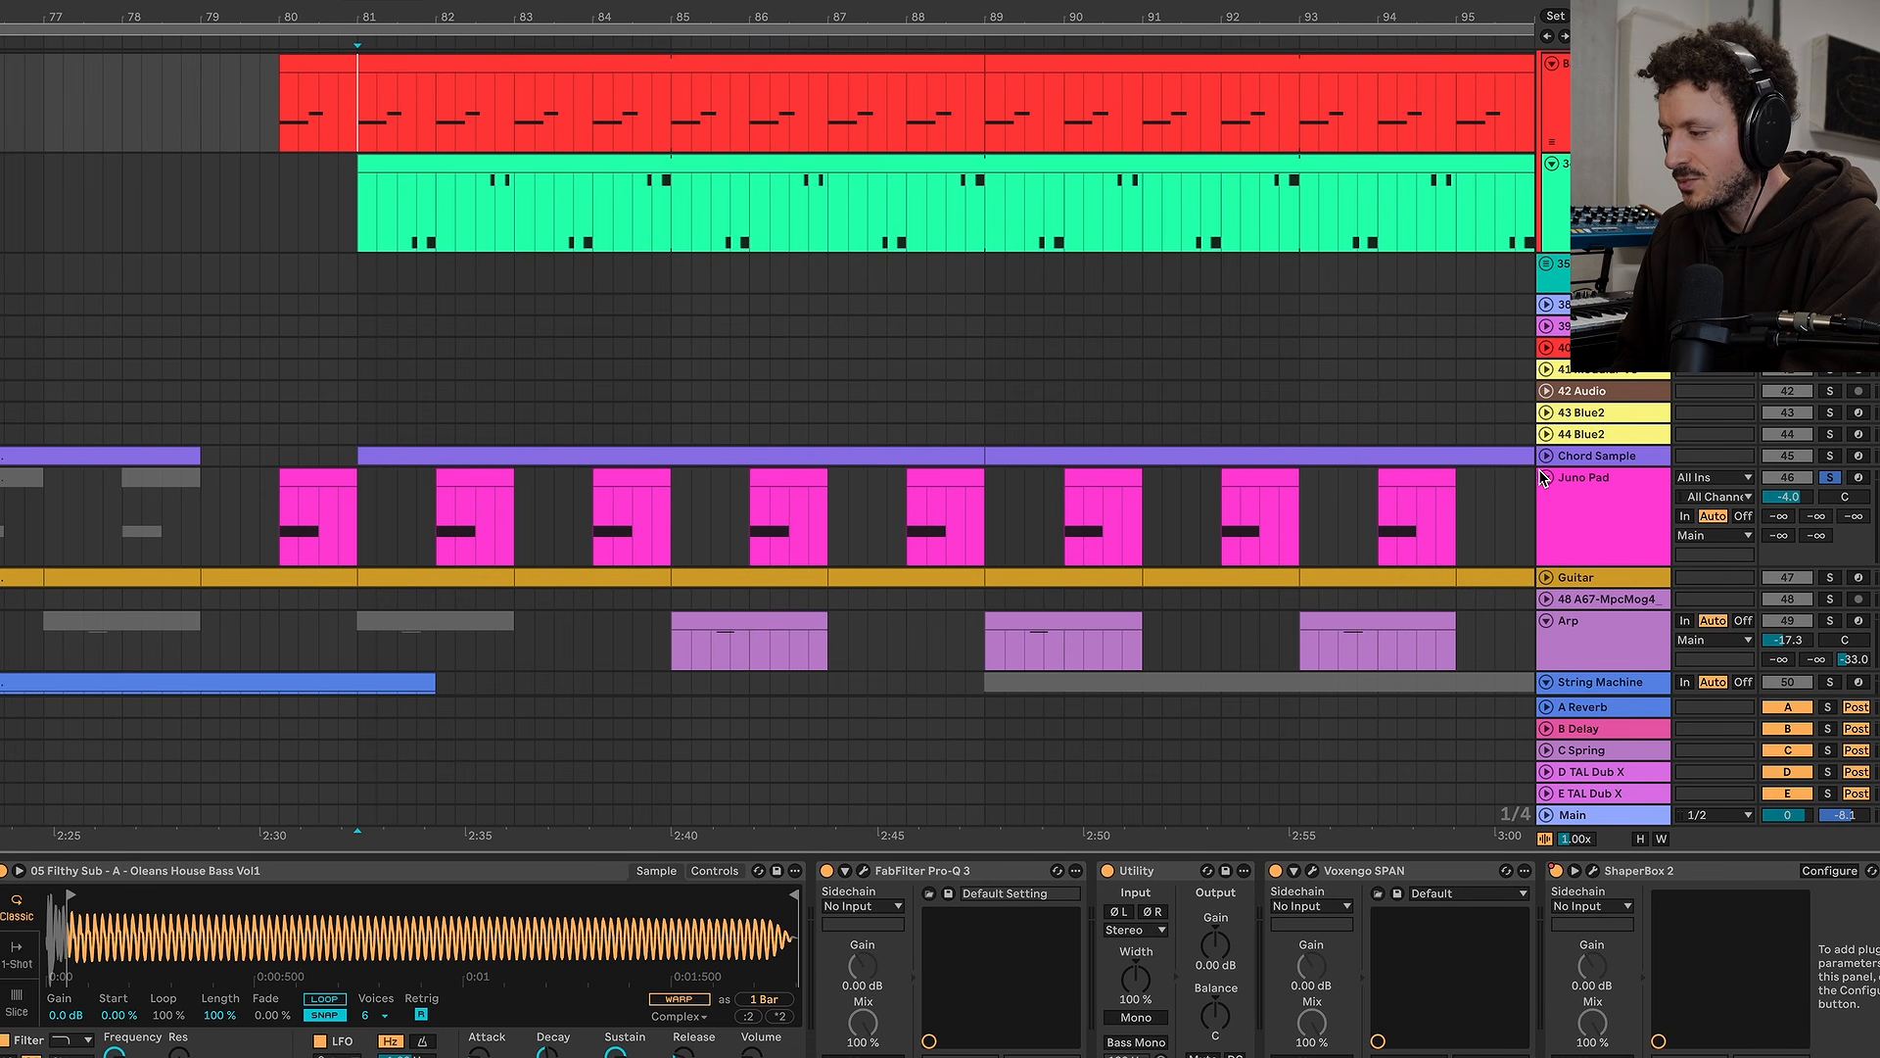
Unfold the Chord Sample track and play it soloed from bar 81
left_click(1546, 456)
left_click(1830, 455)
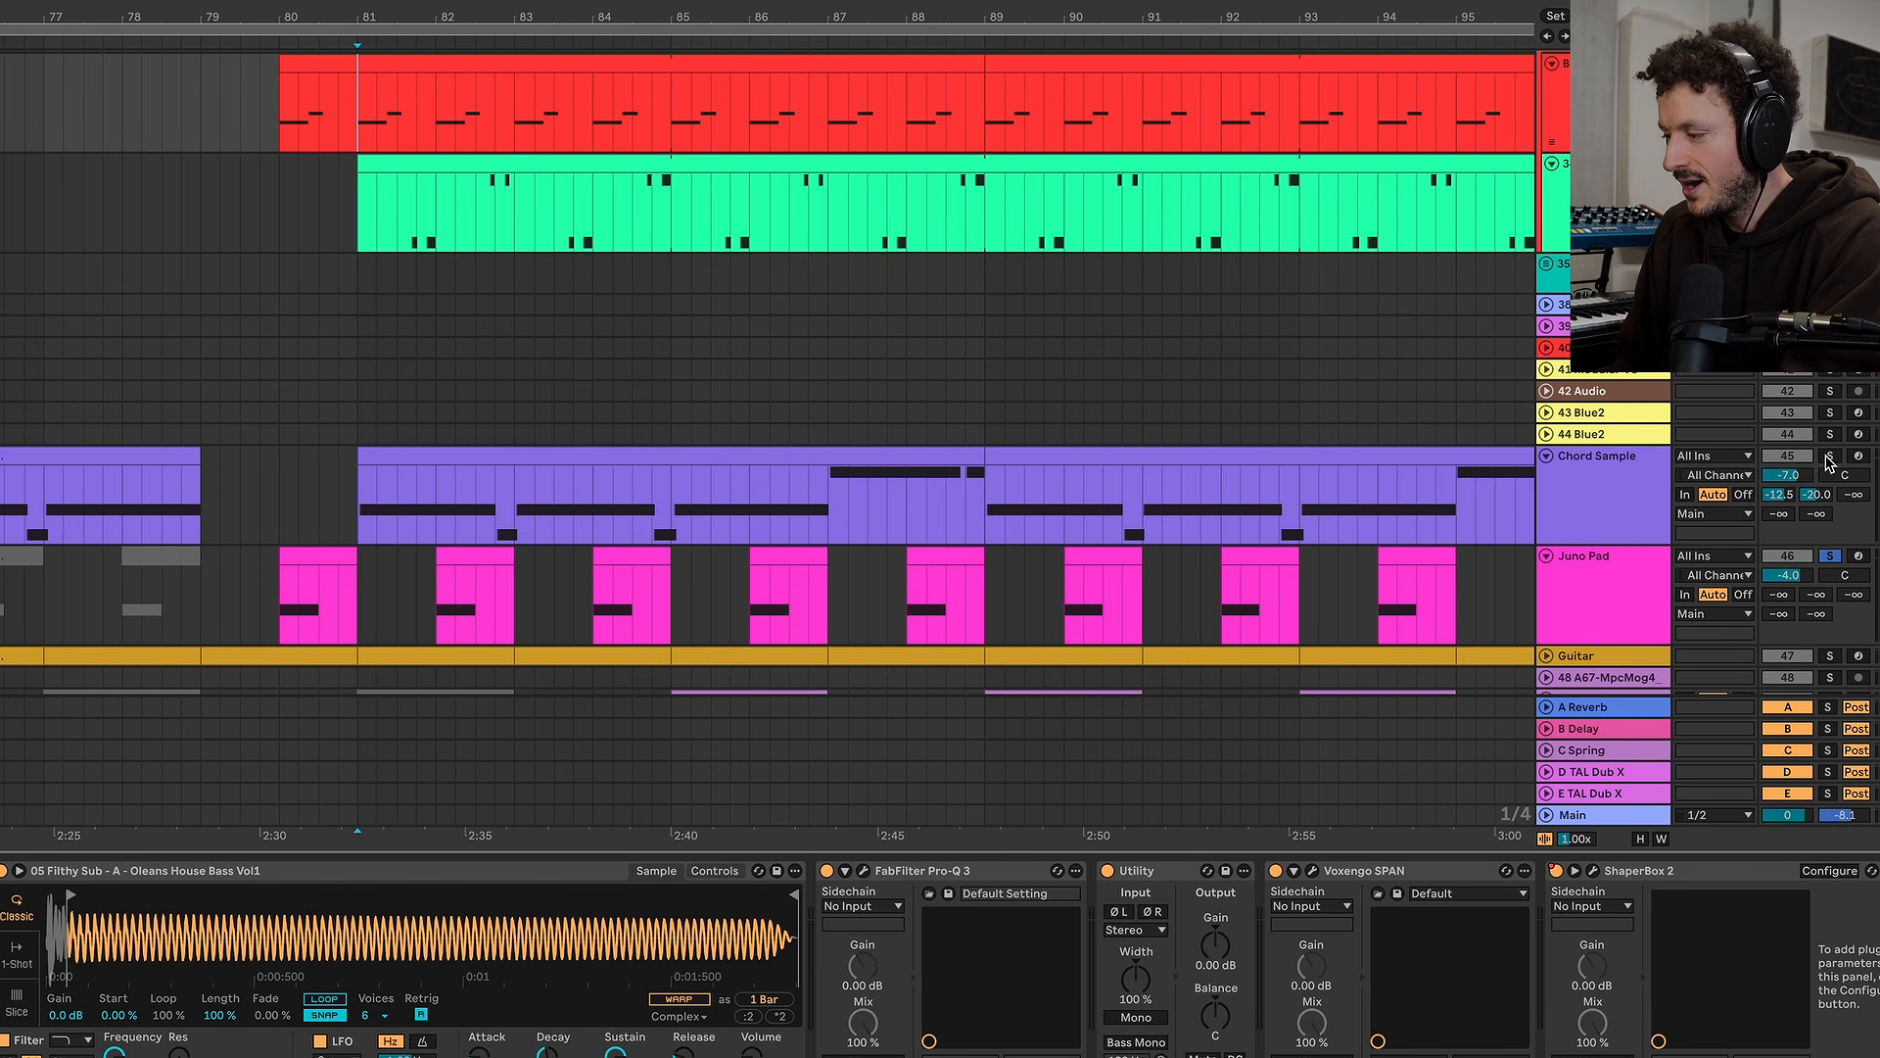
left_click(359, 494)
key("space")
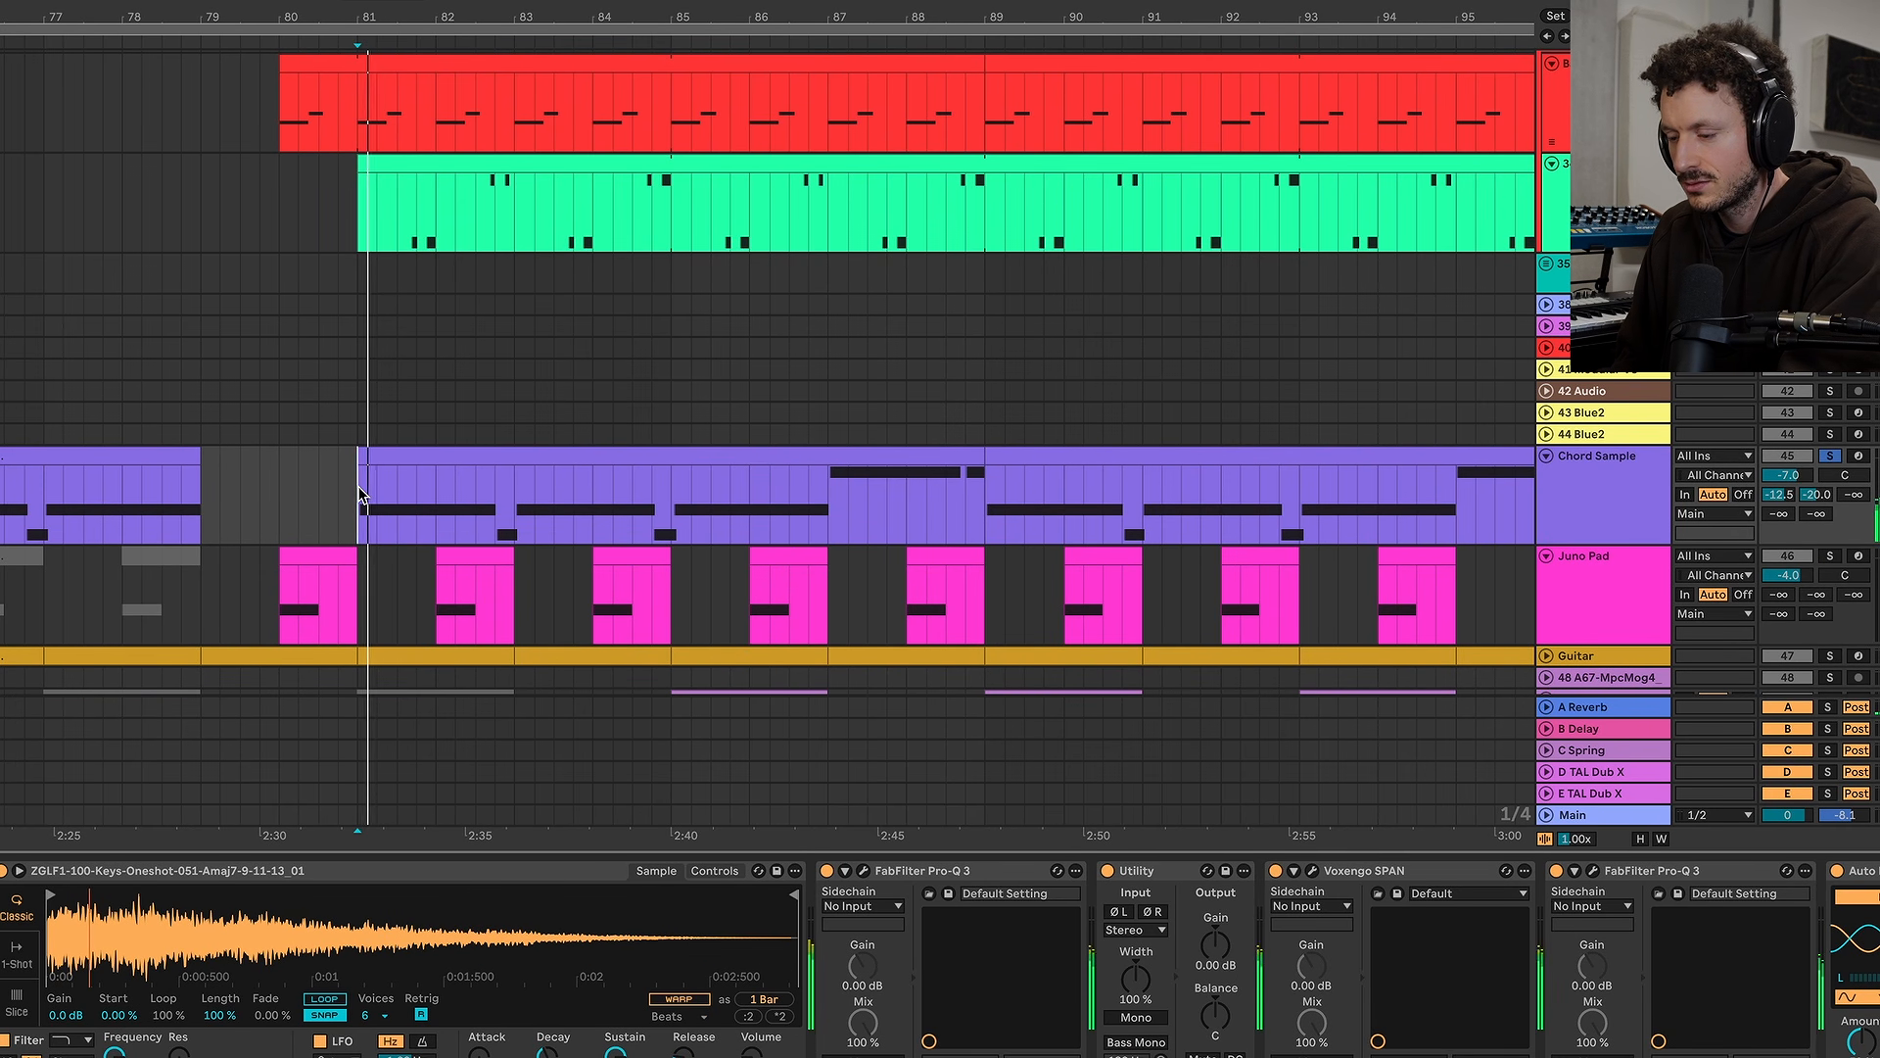
key("space")
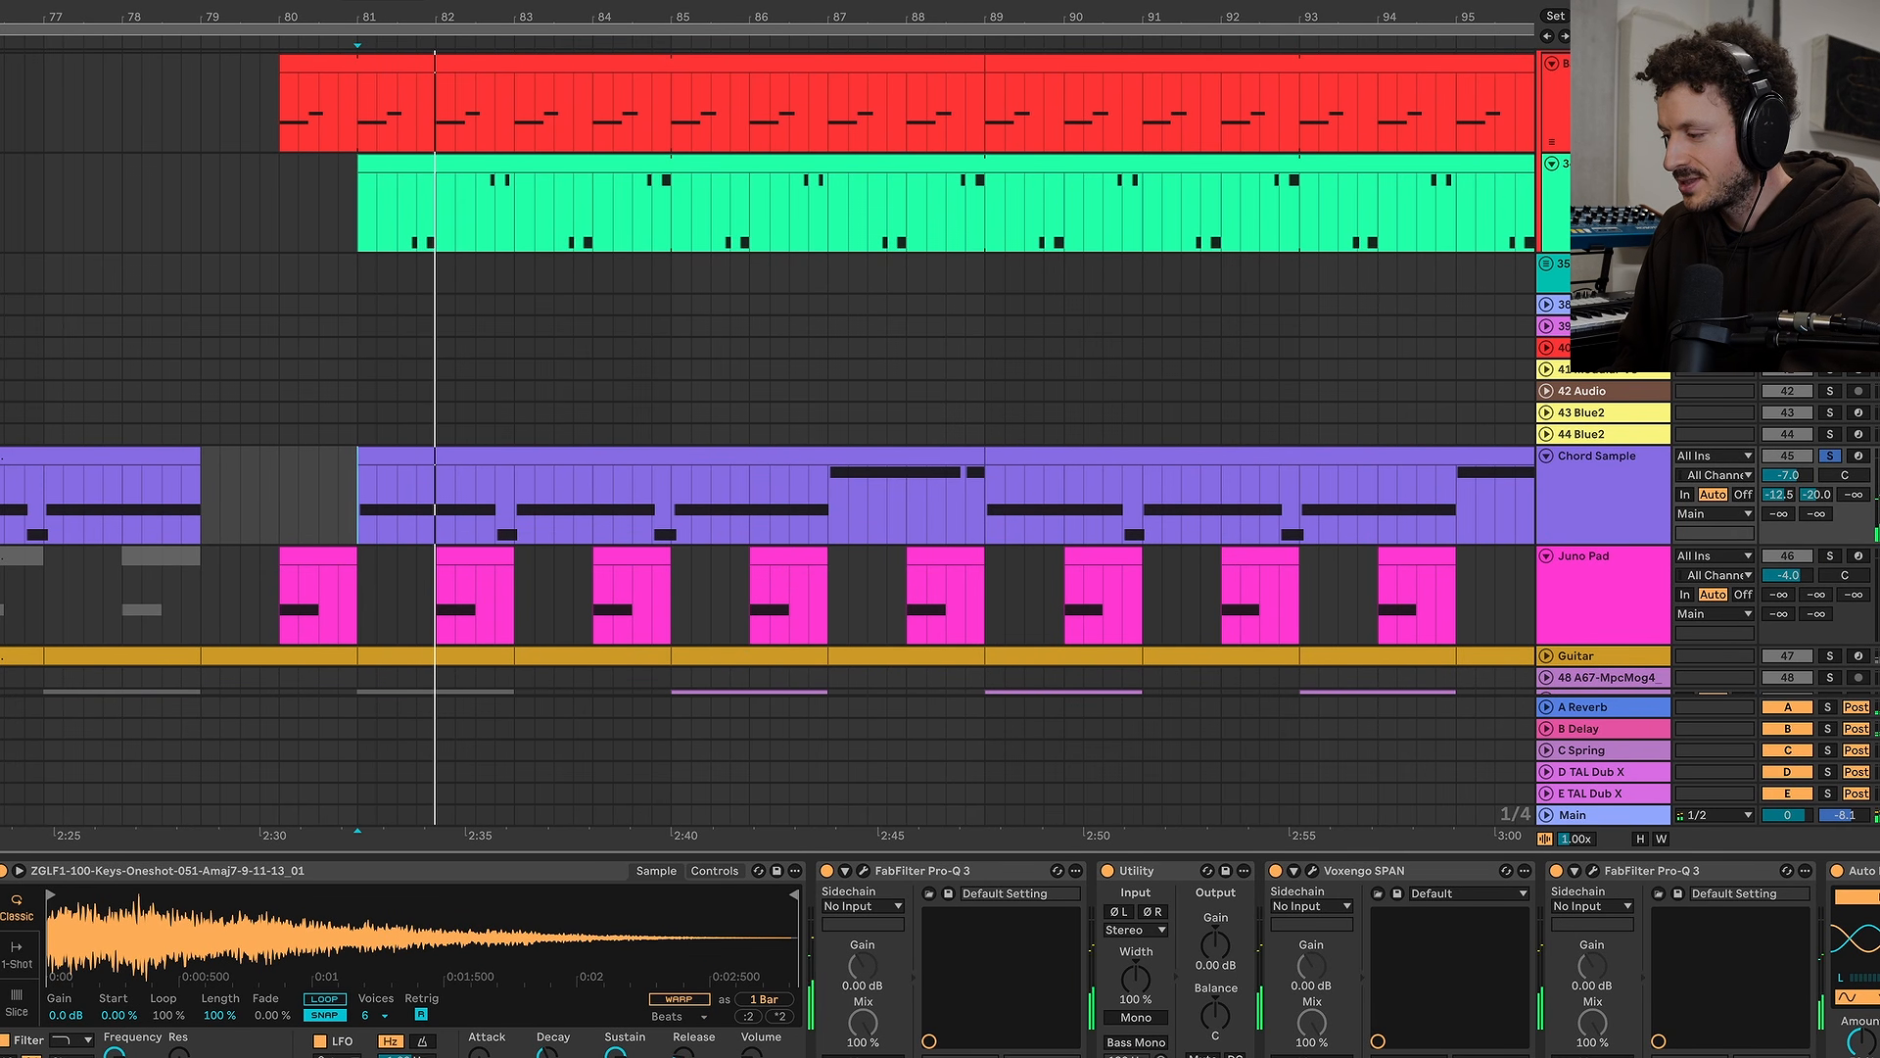
Solo the Juno Pad together with the Chord Sample, play both from bar 81, and clear the solos
left_click(1830, 556, "super")
key("space")
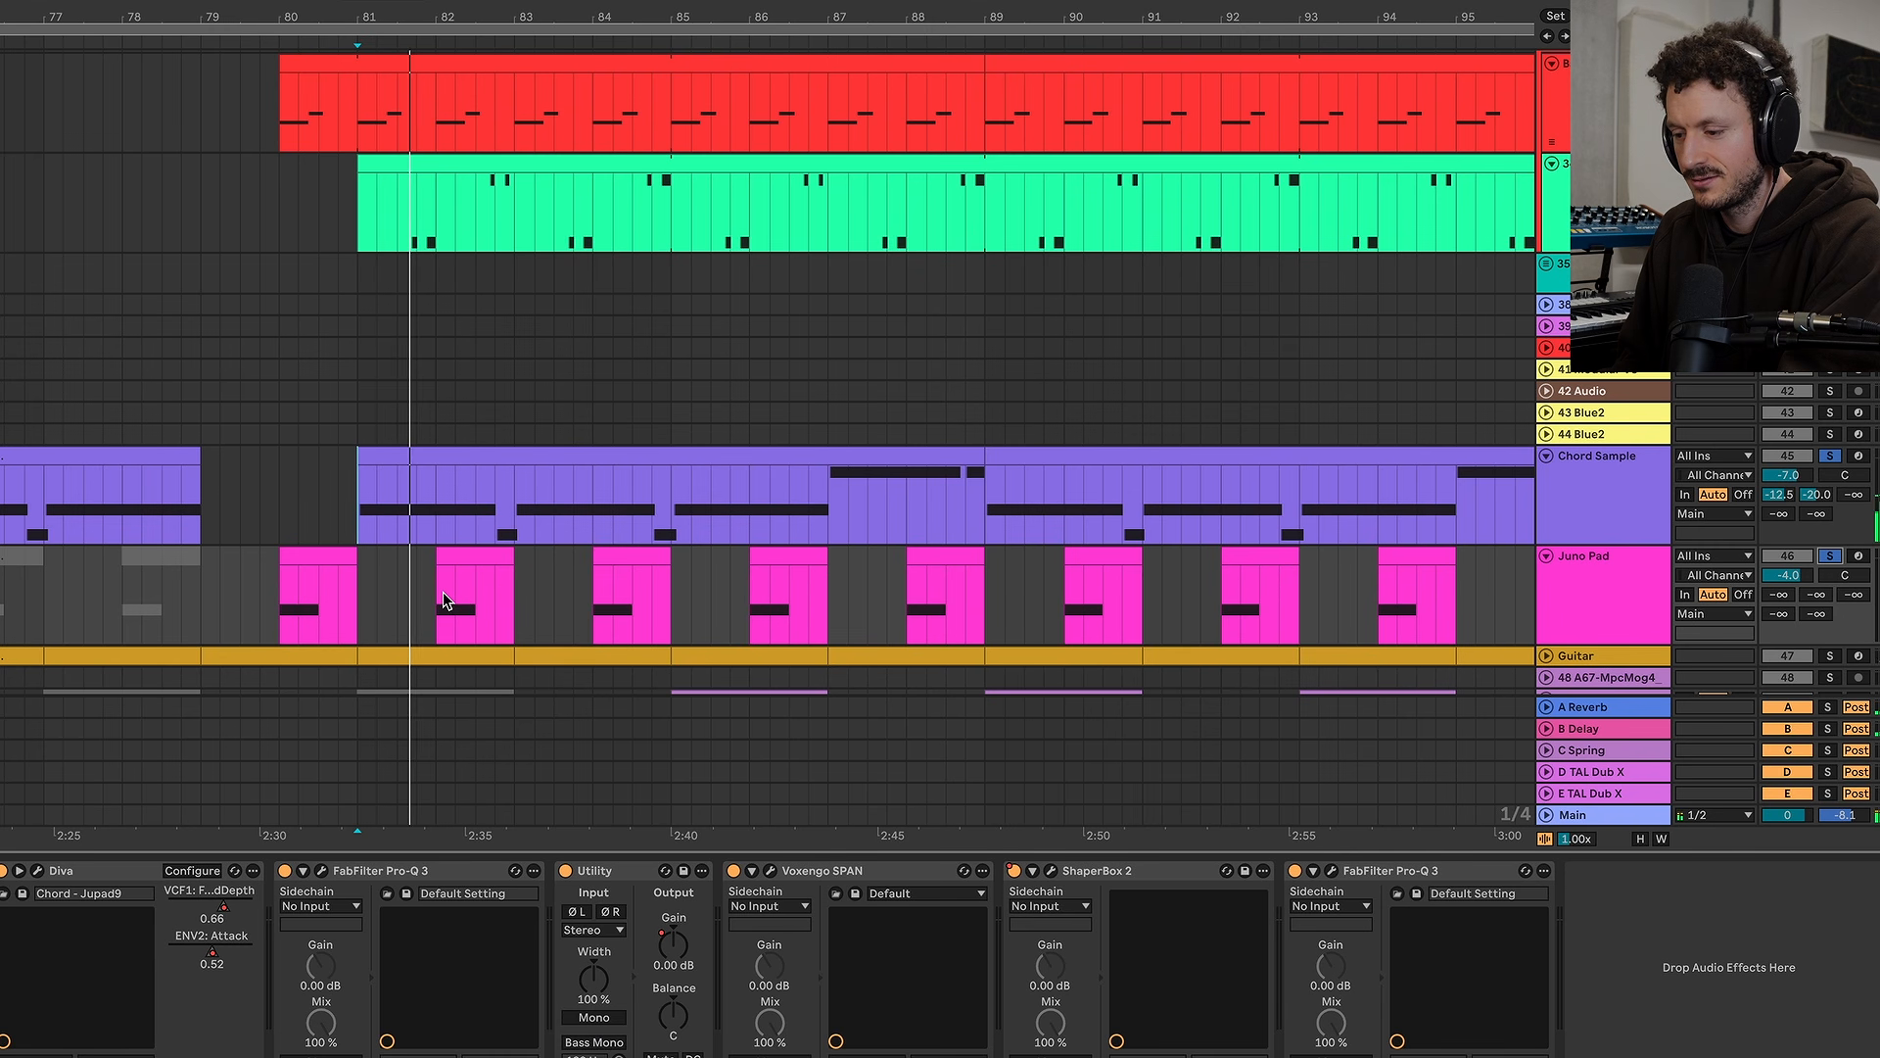
key("space")
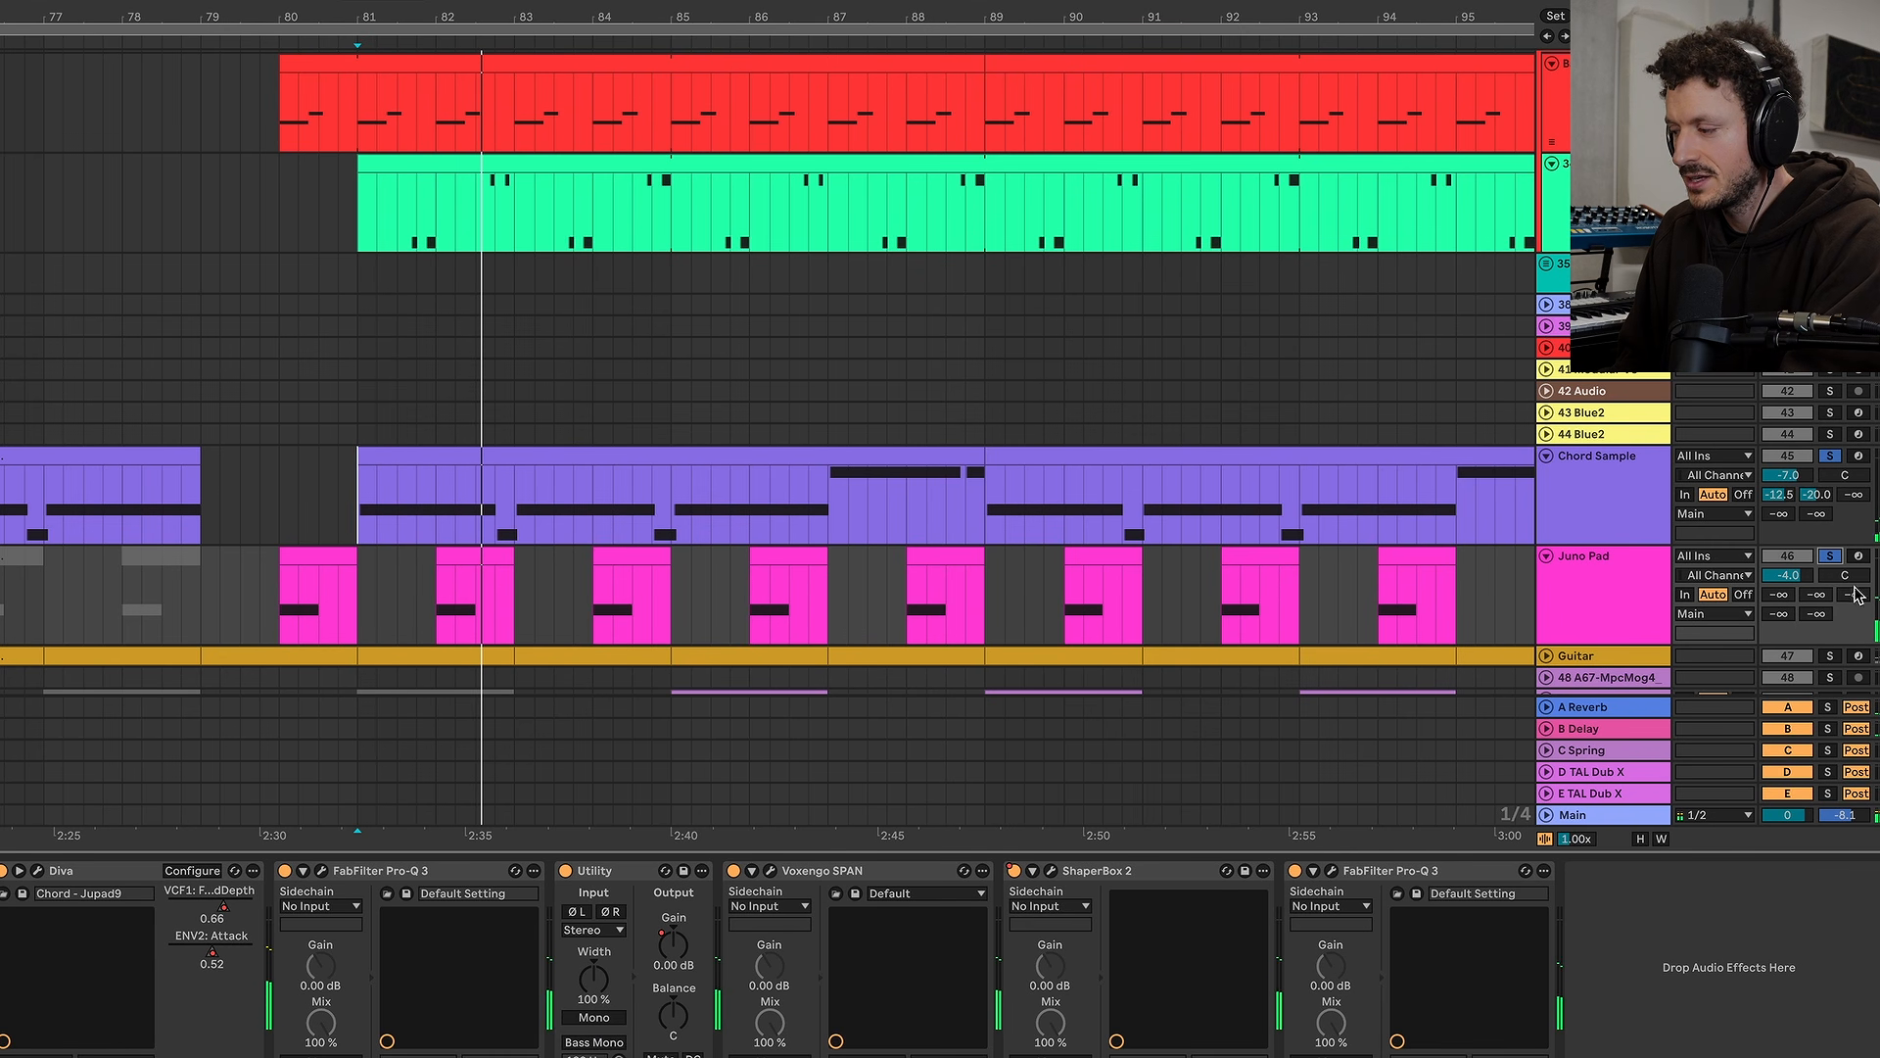
left_click(1830, 556)
Solo the Chord Sample track and play it from bar 105, near the end of the second drop
scroll(935, 507, "down", 2)
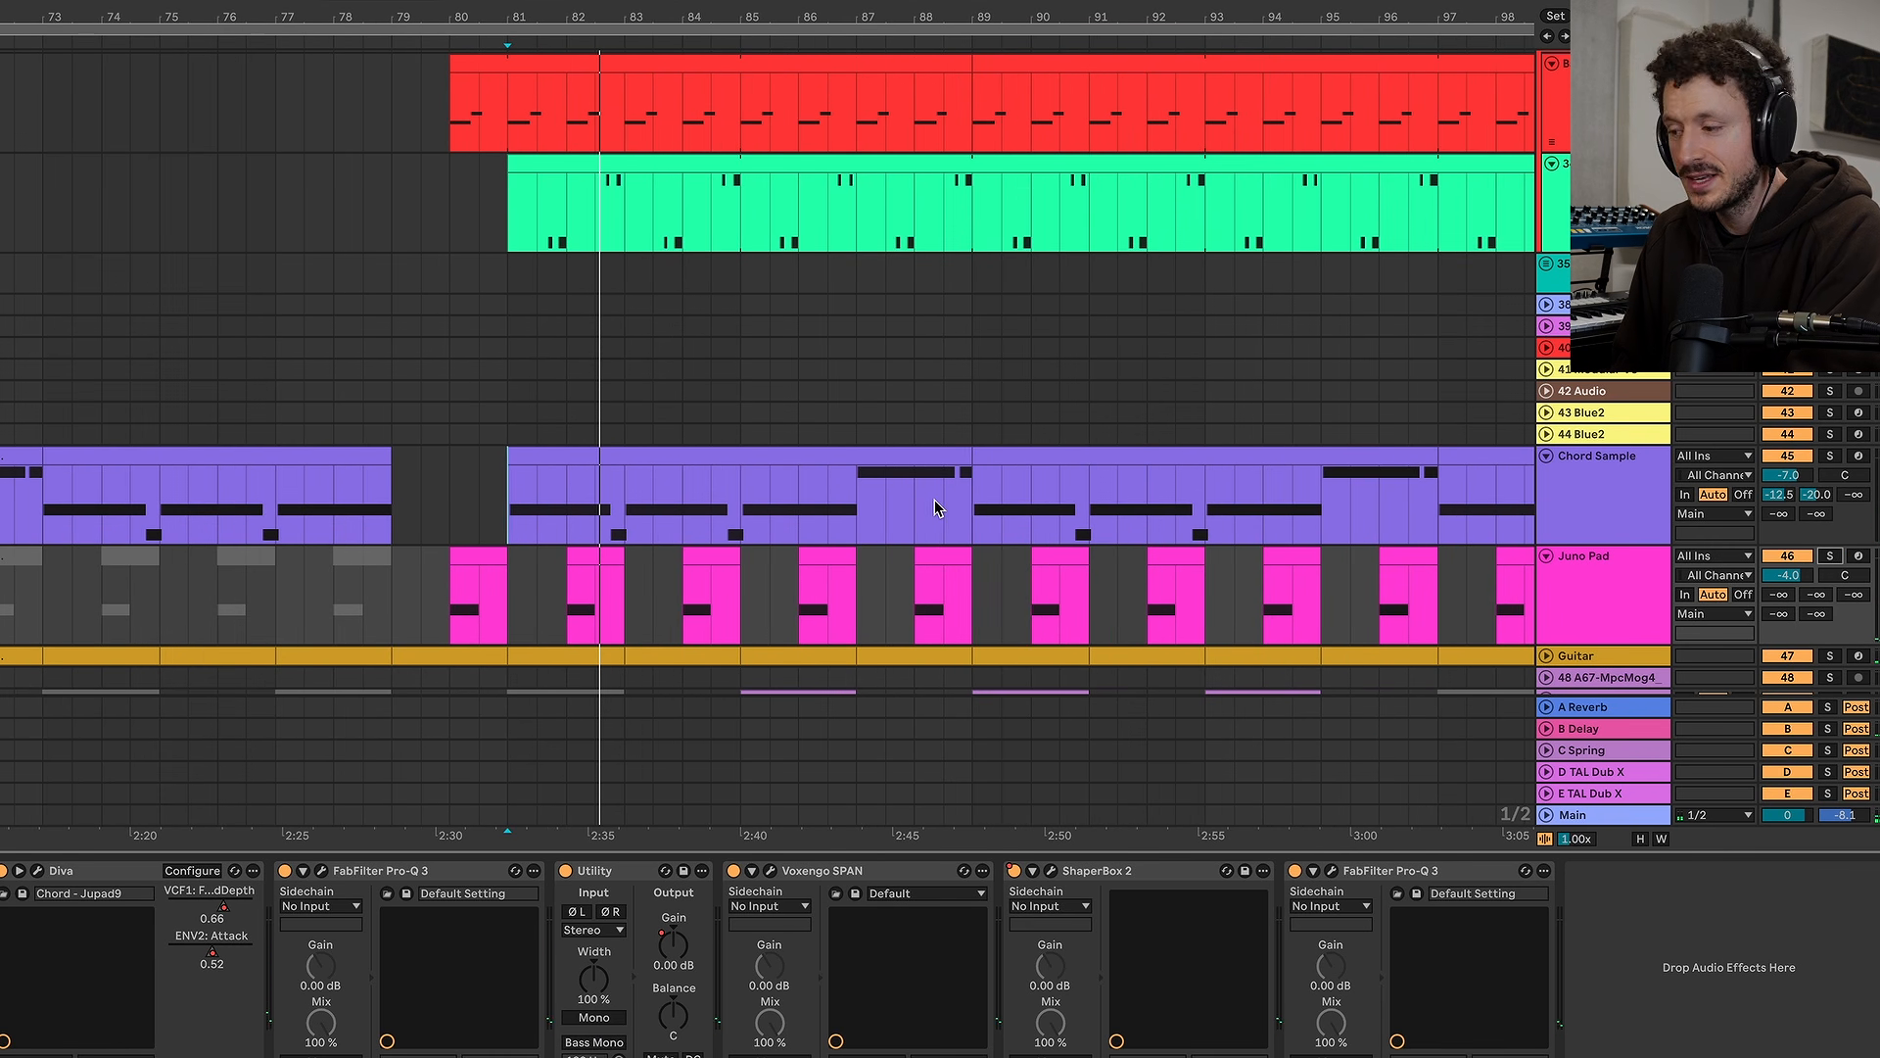
scroll(592, 424, "down", 6)
scroll(592, 426, "down", 3)
scroll(592, 425, "right", 5)
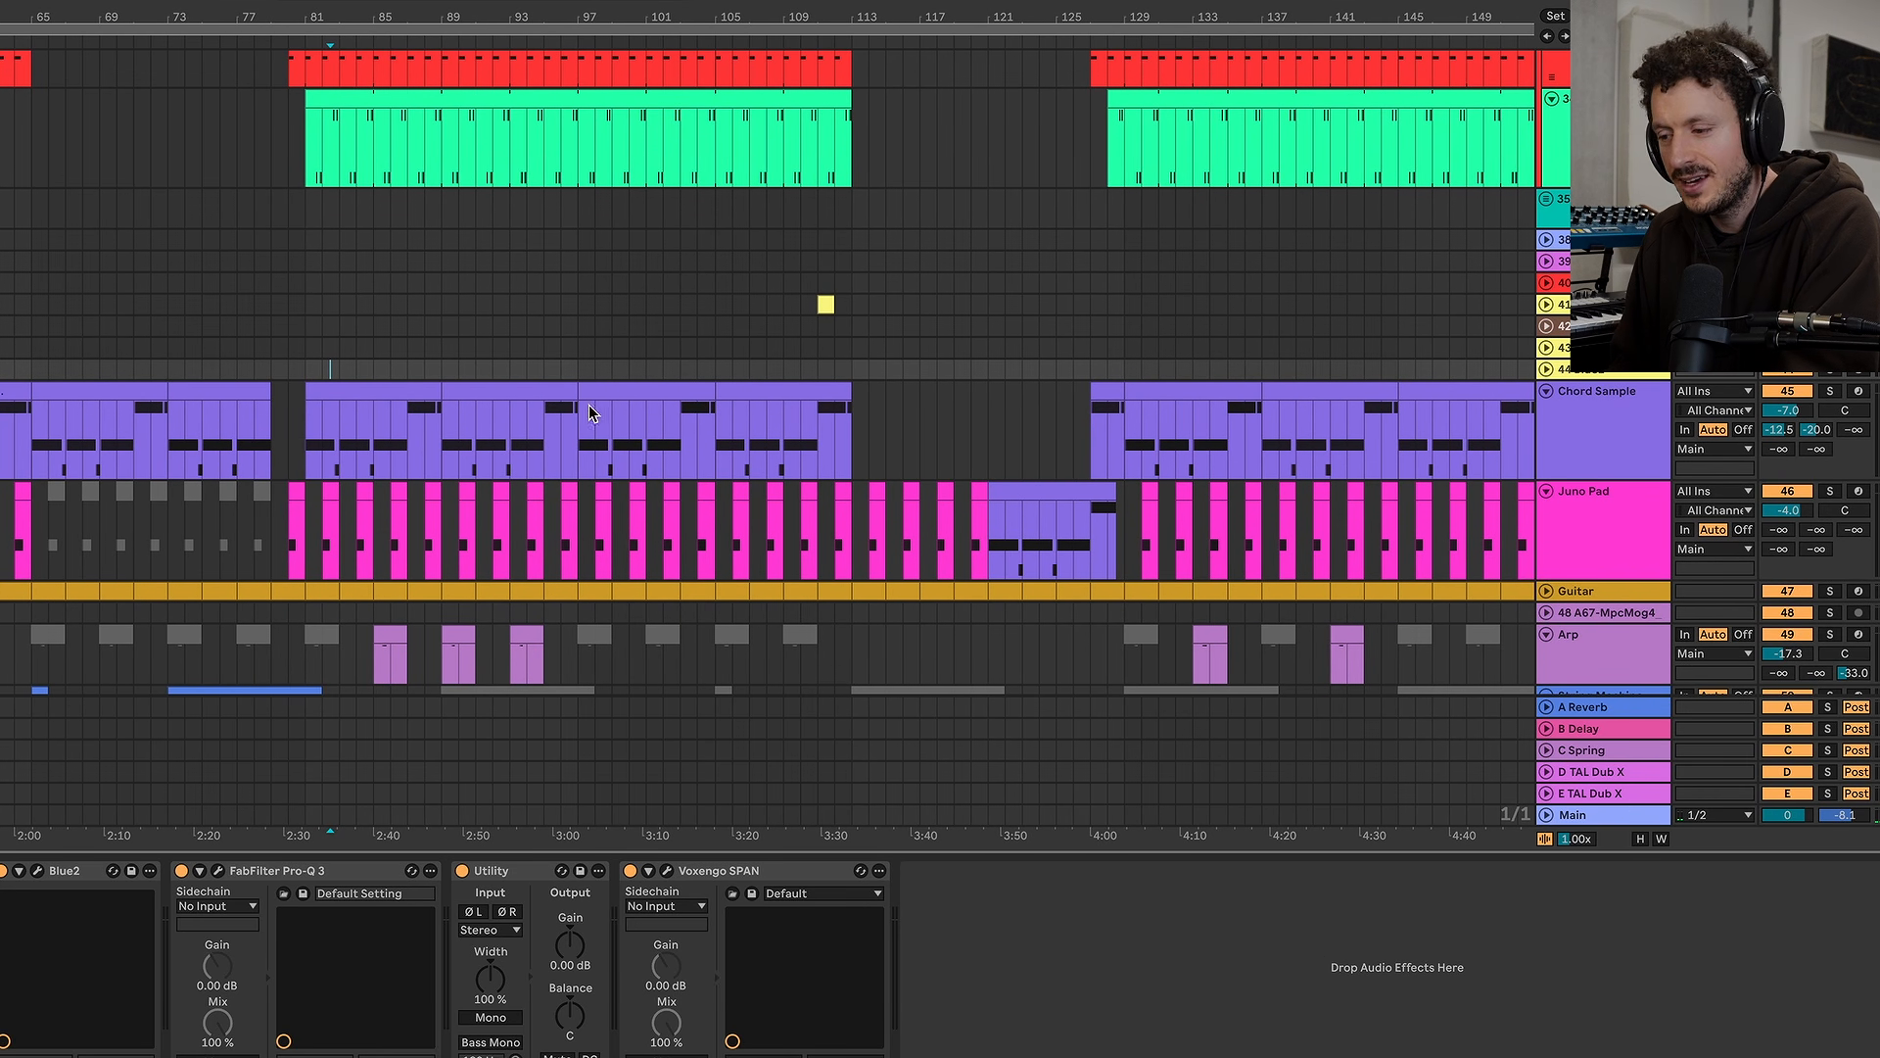
left_click(1648, 436)
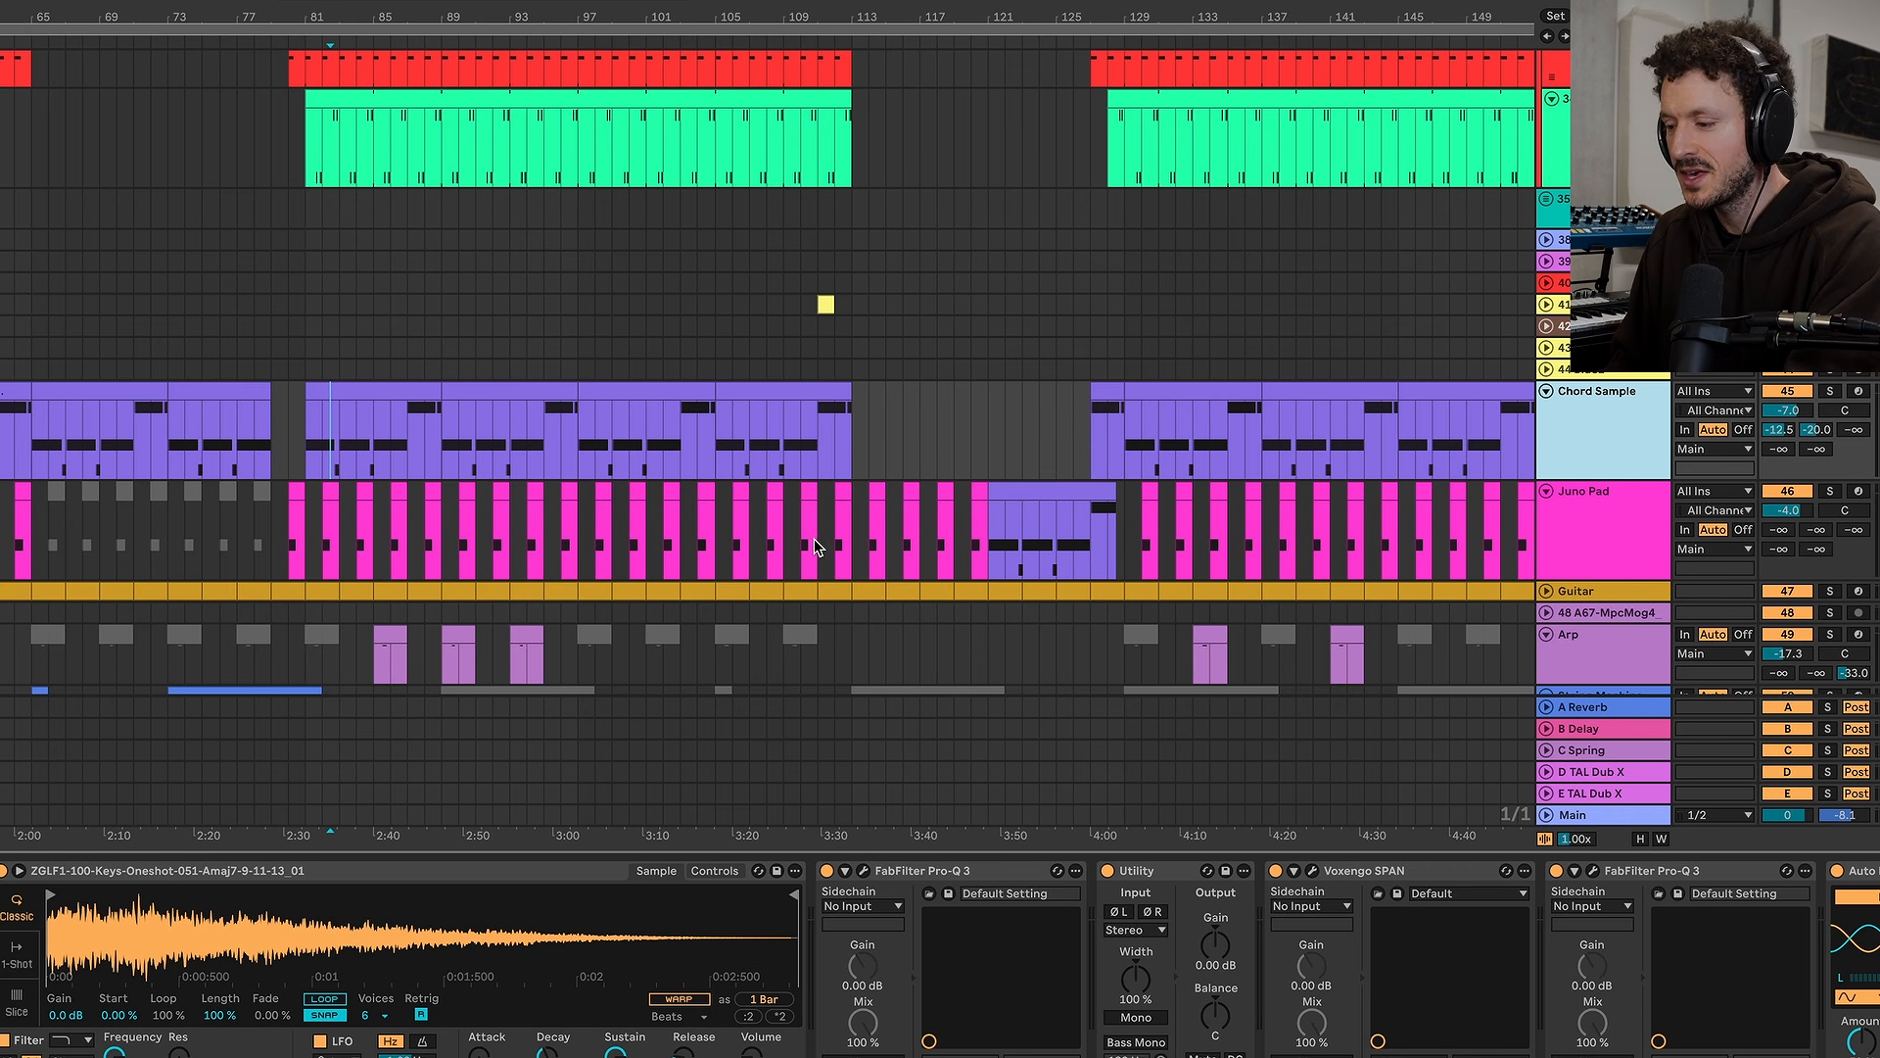
left_click(719, 463)
left_click(1829, 391)
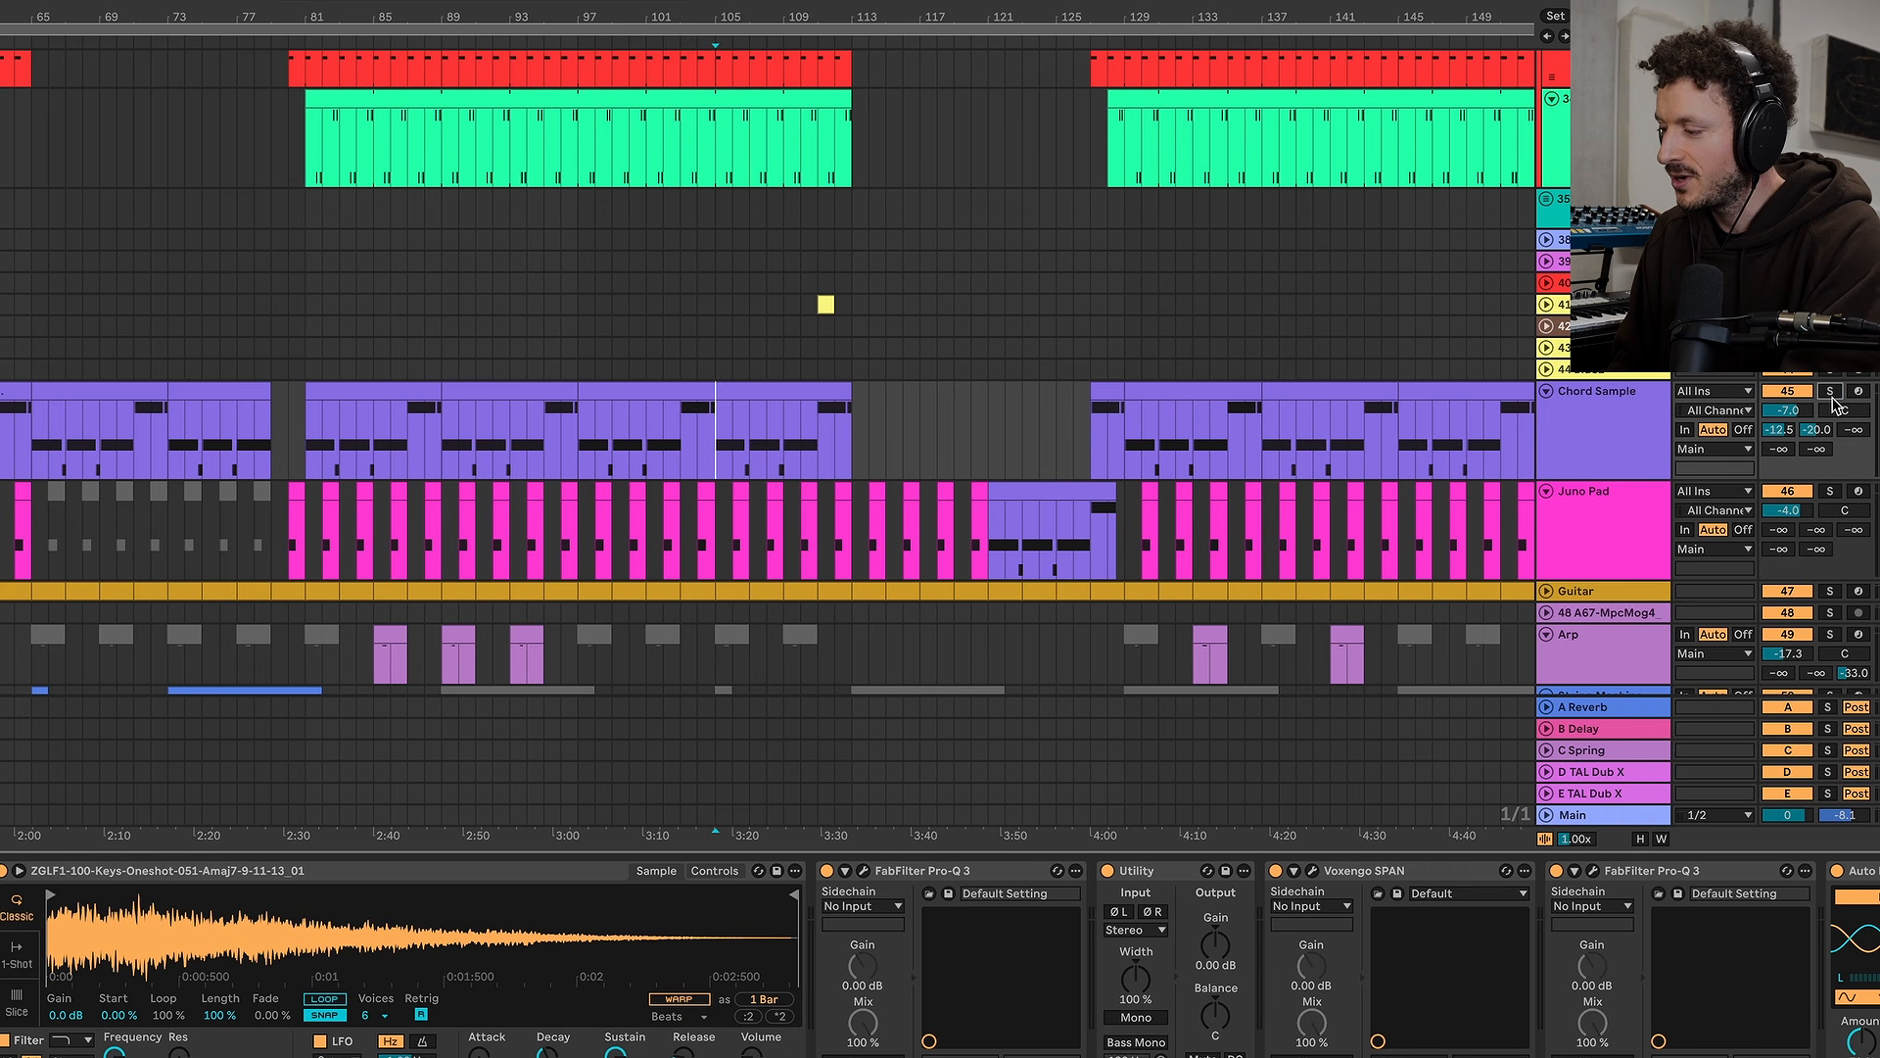
left_click(1621, 428)
key("space")
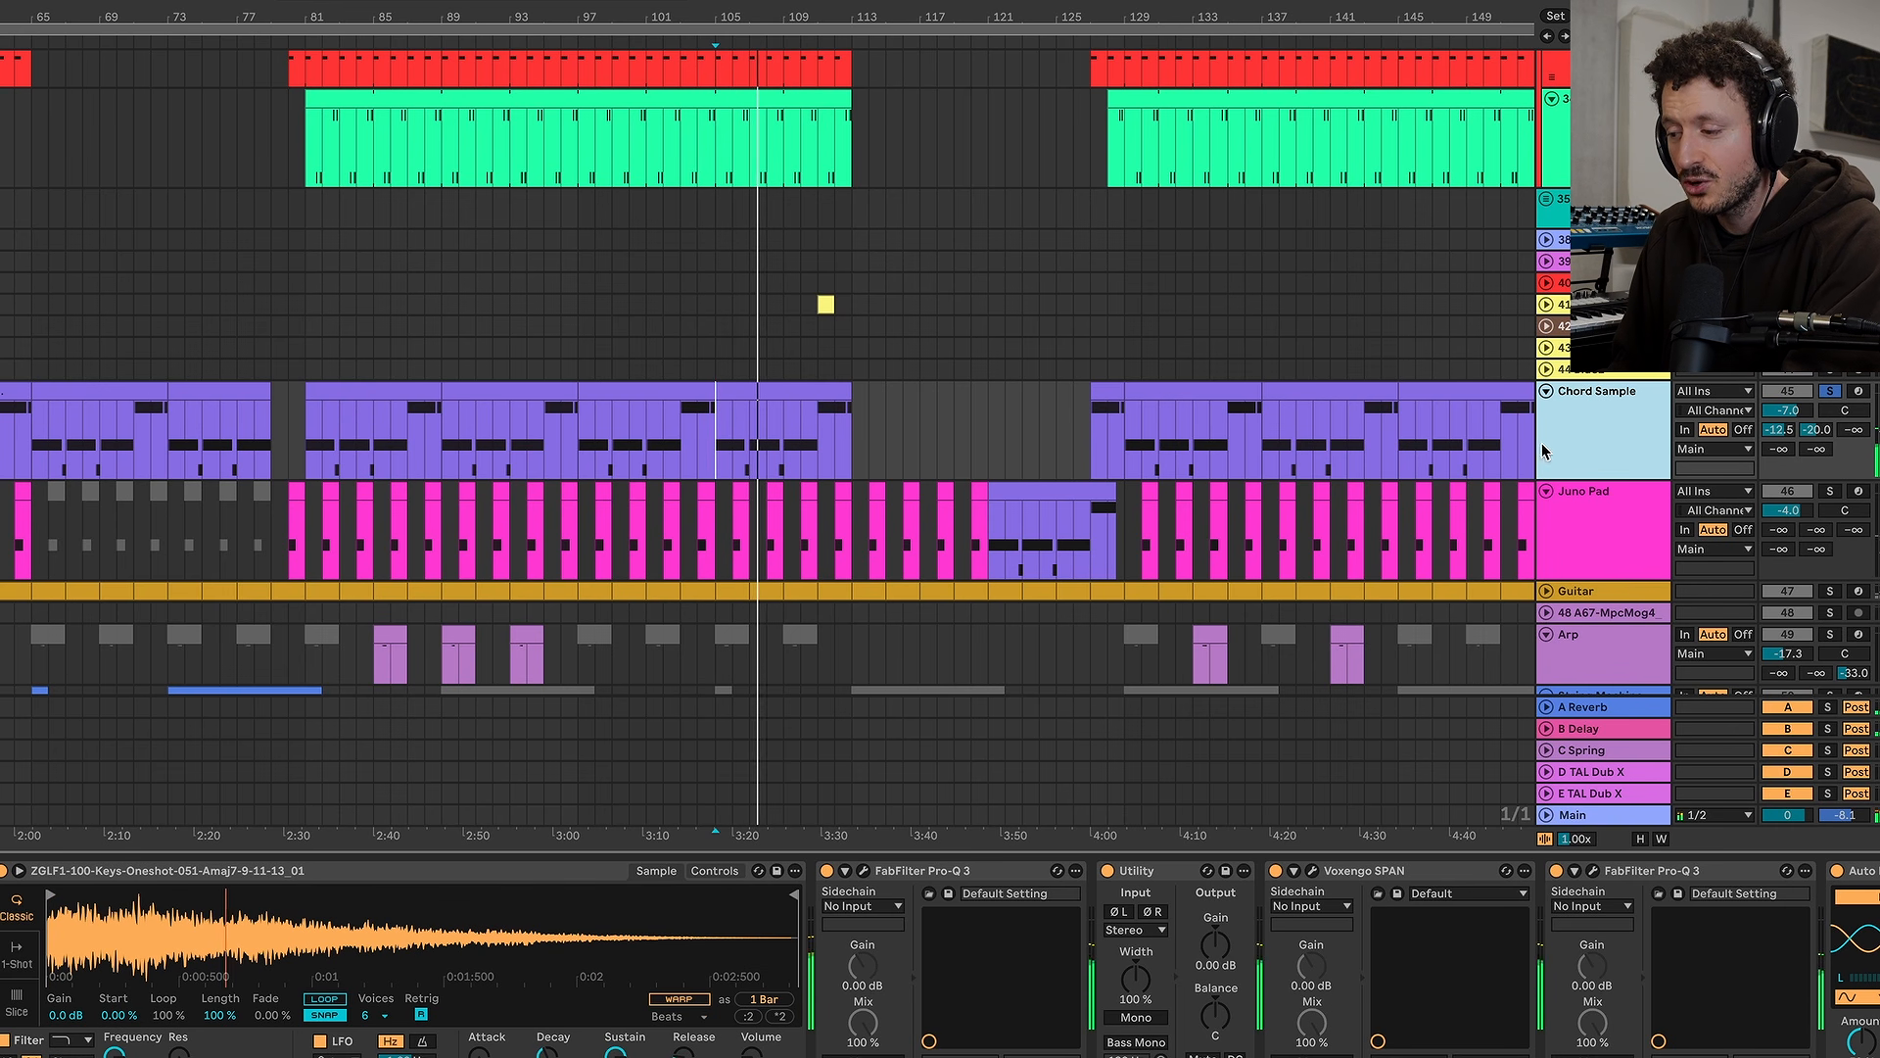
Play the Juno Pad's chord clip from bar 121 soloed and in the full mix, and show its Utility Gain automation
left_click(990, 447)
key("space")
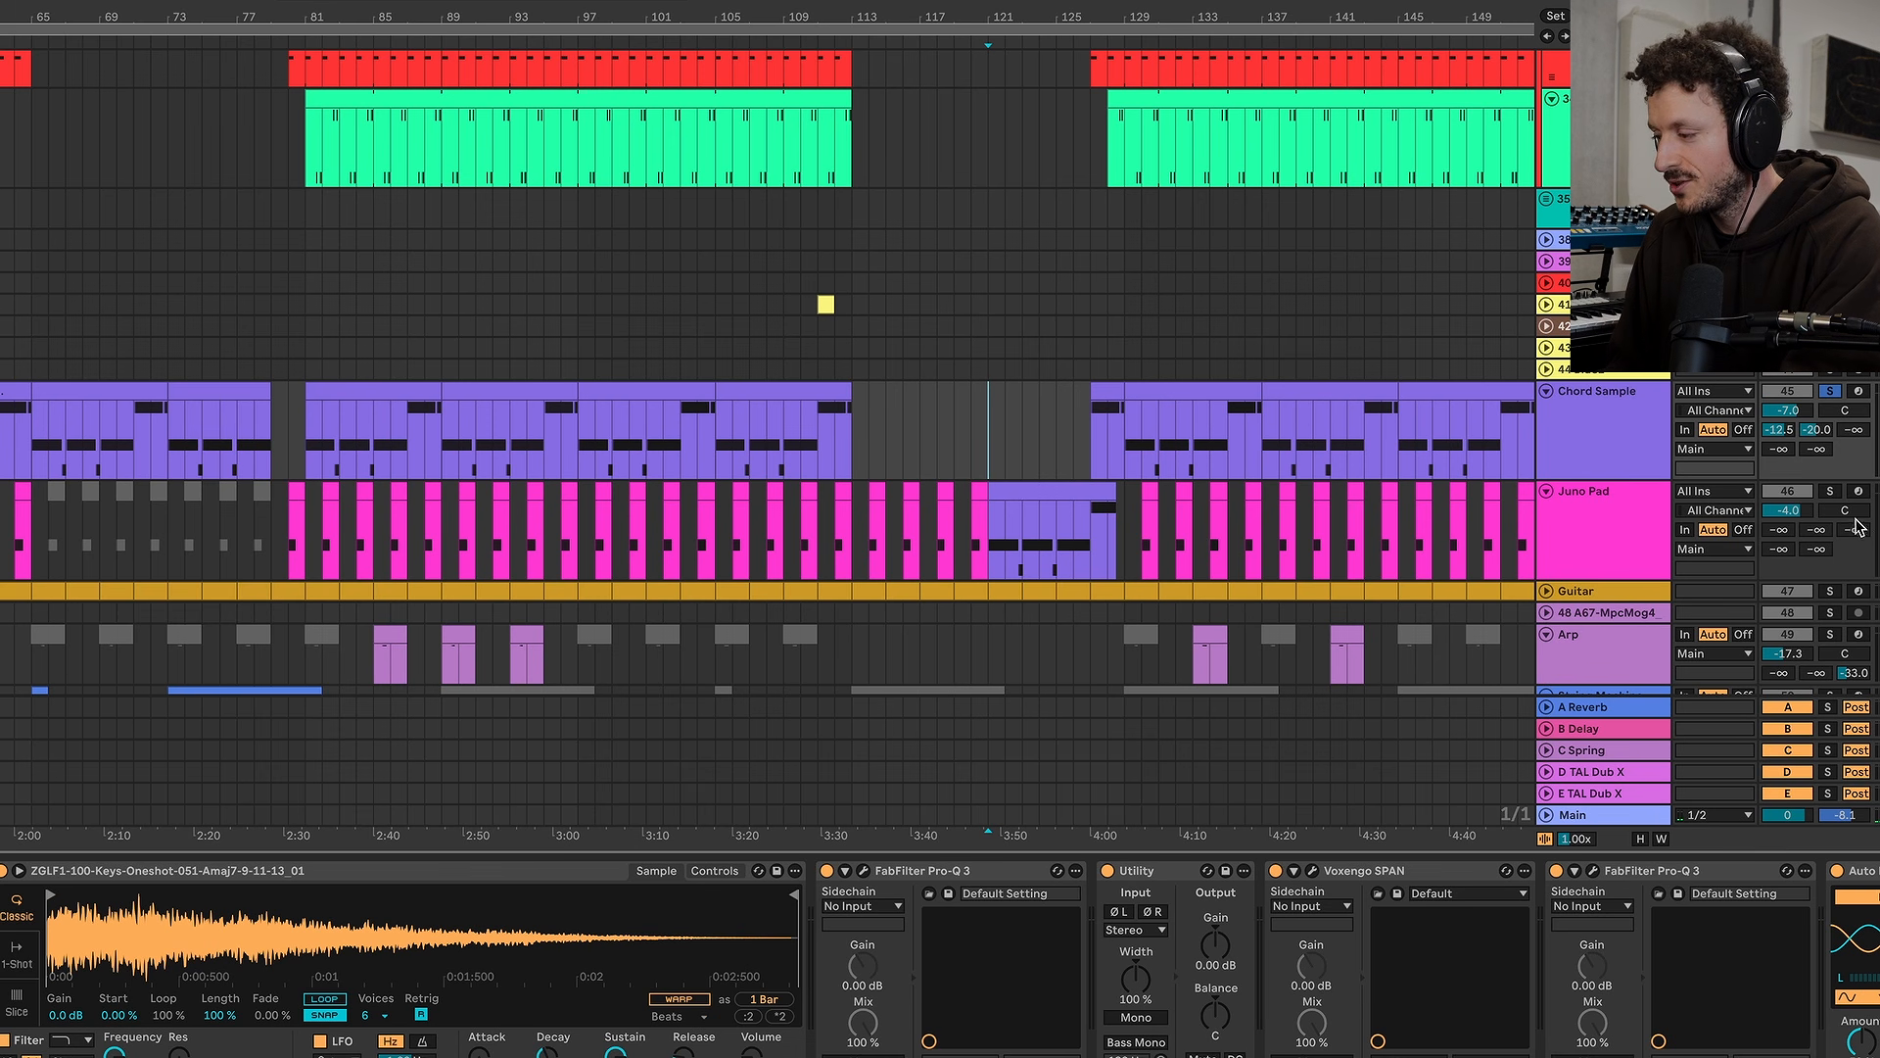
left_click(1829, 493)
key("space")
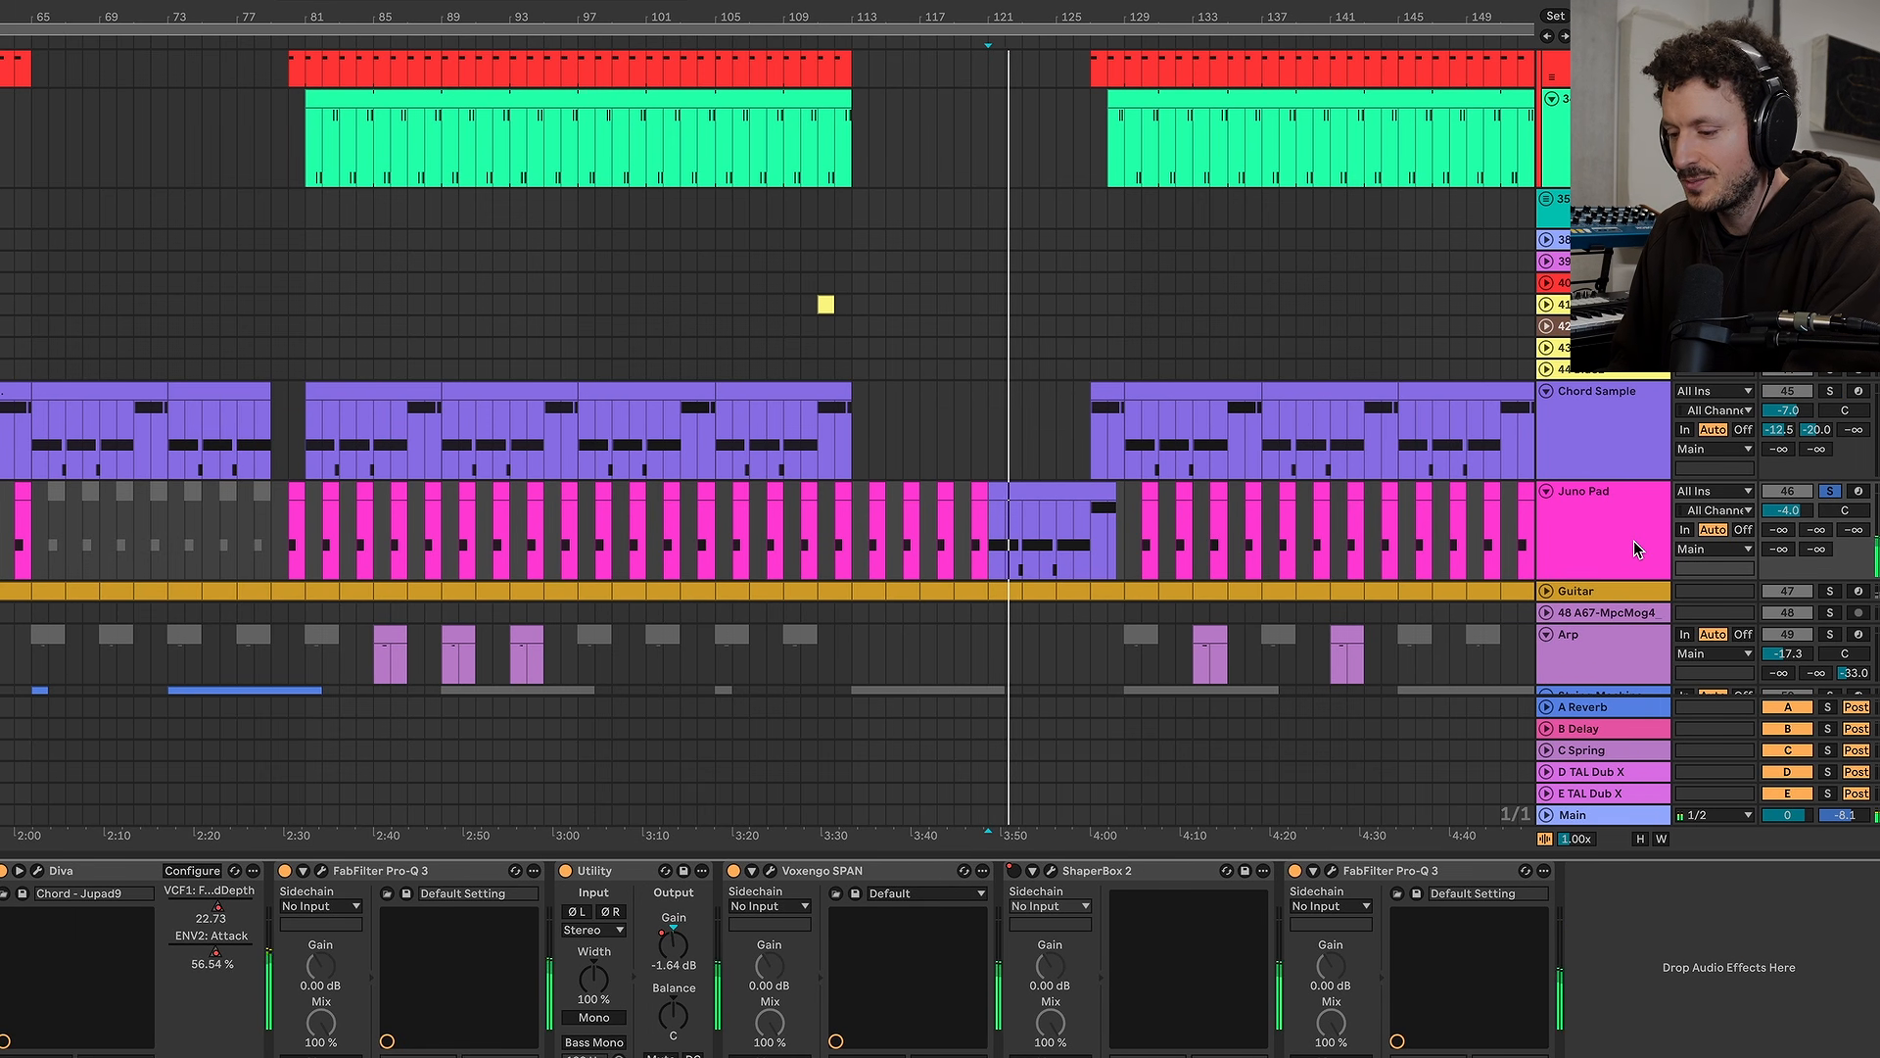
left_click(1827, 492)
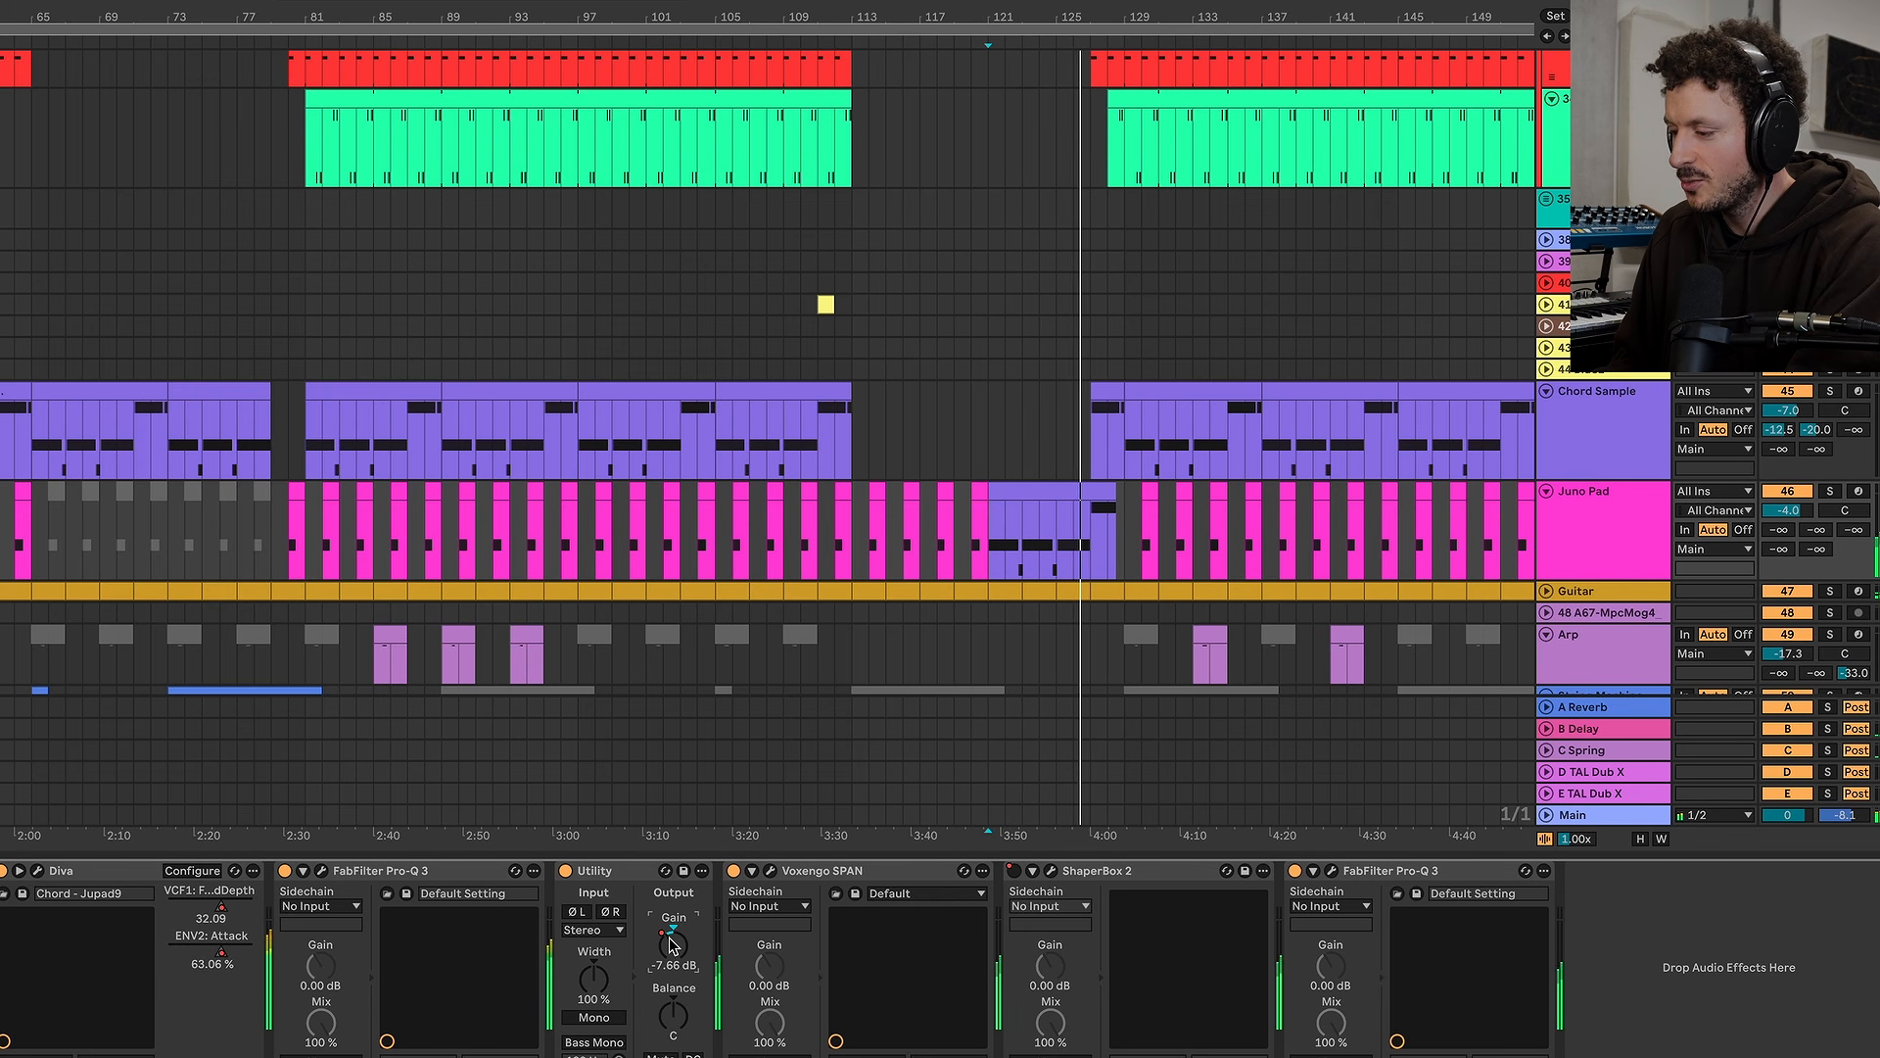
key("a")
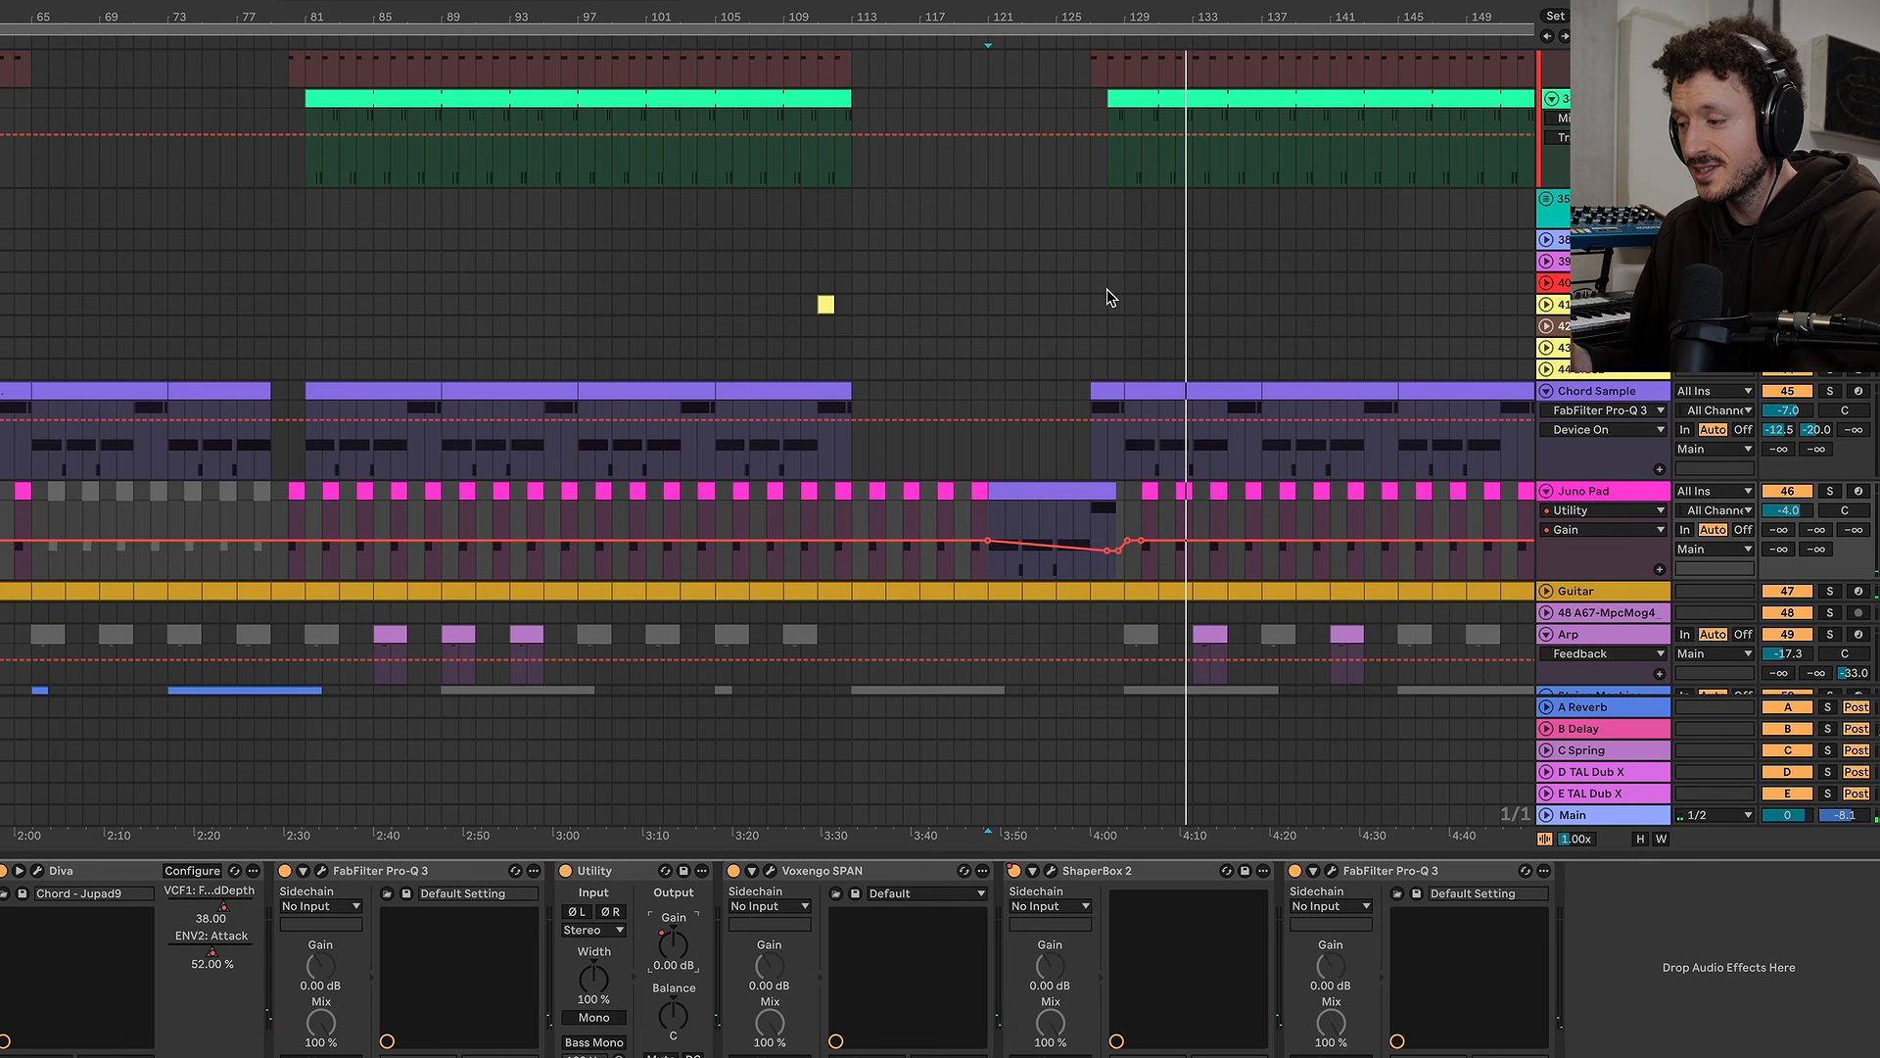
Examine the whole arrangement, from the percussion and bass tracks down to the vocals, piano and effects
scroll(1107, 298, "down", 10)
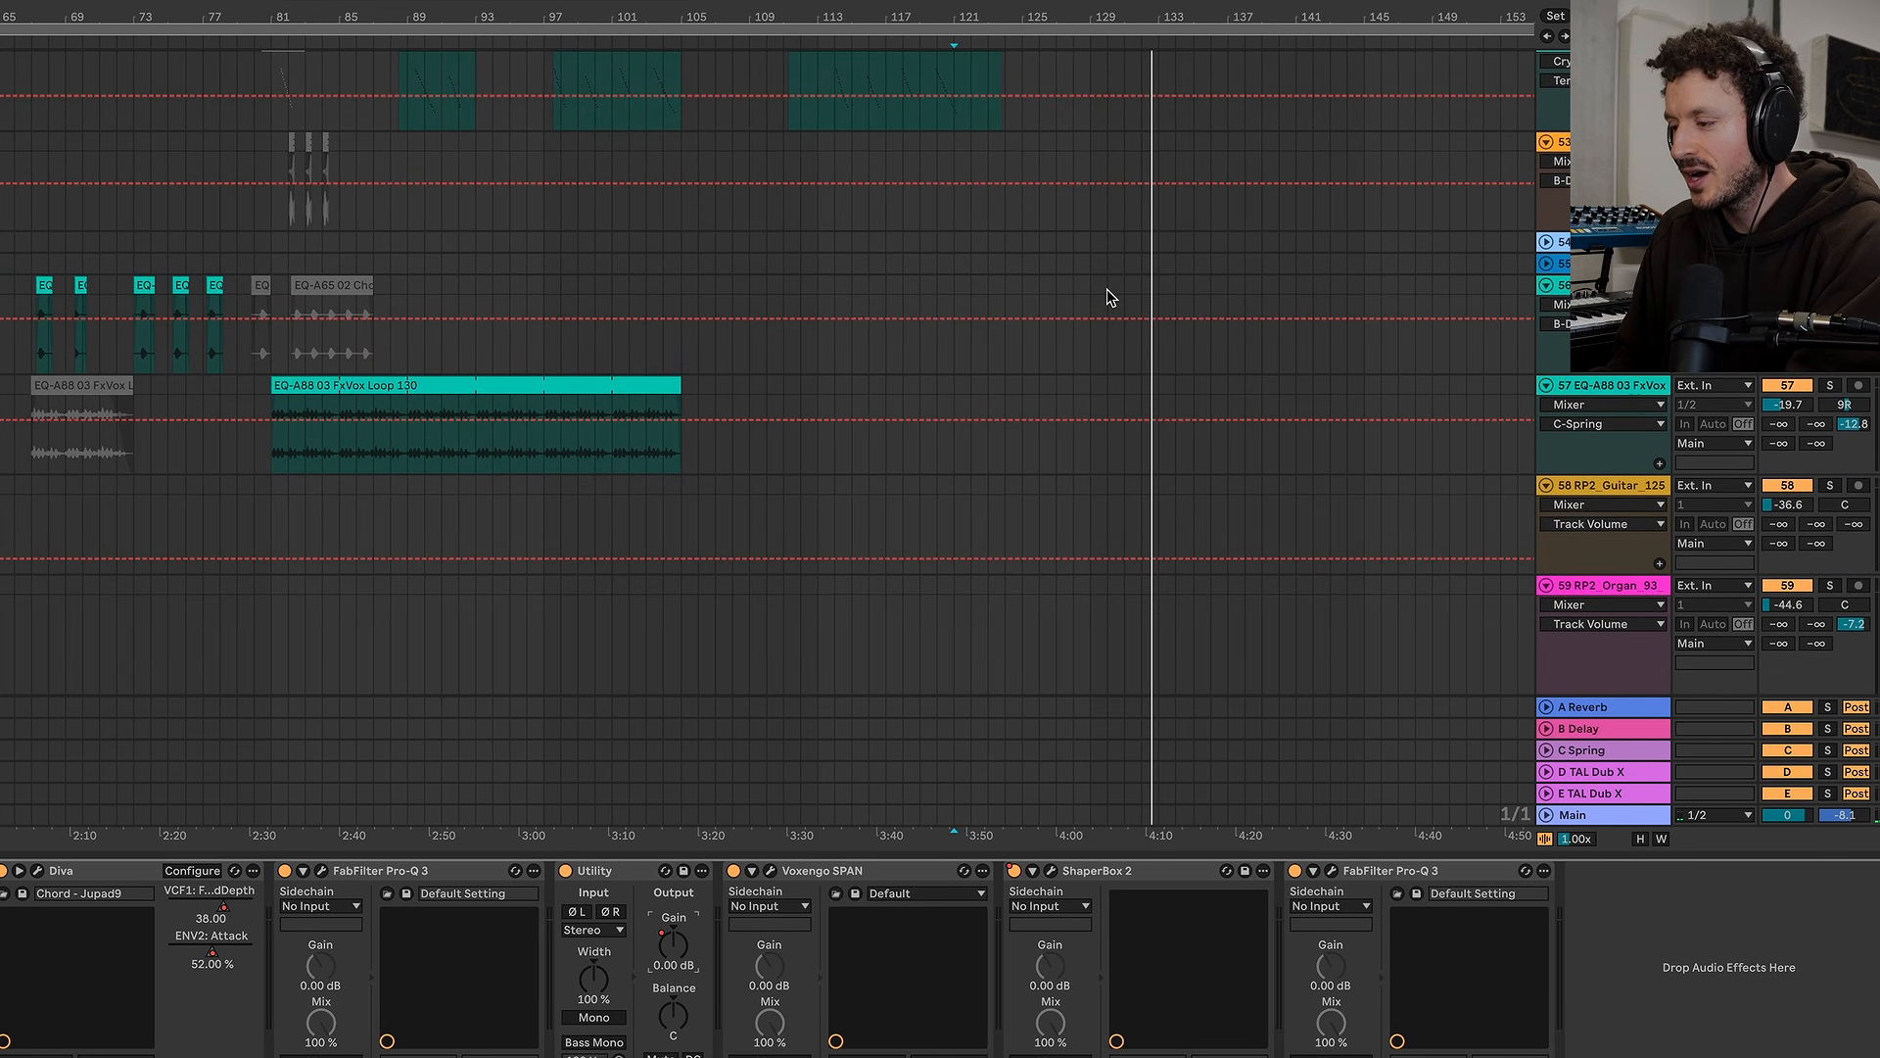
scroll(1106, 297, "down", 5)
scroll(1107, 297, "down", 4)
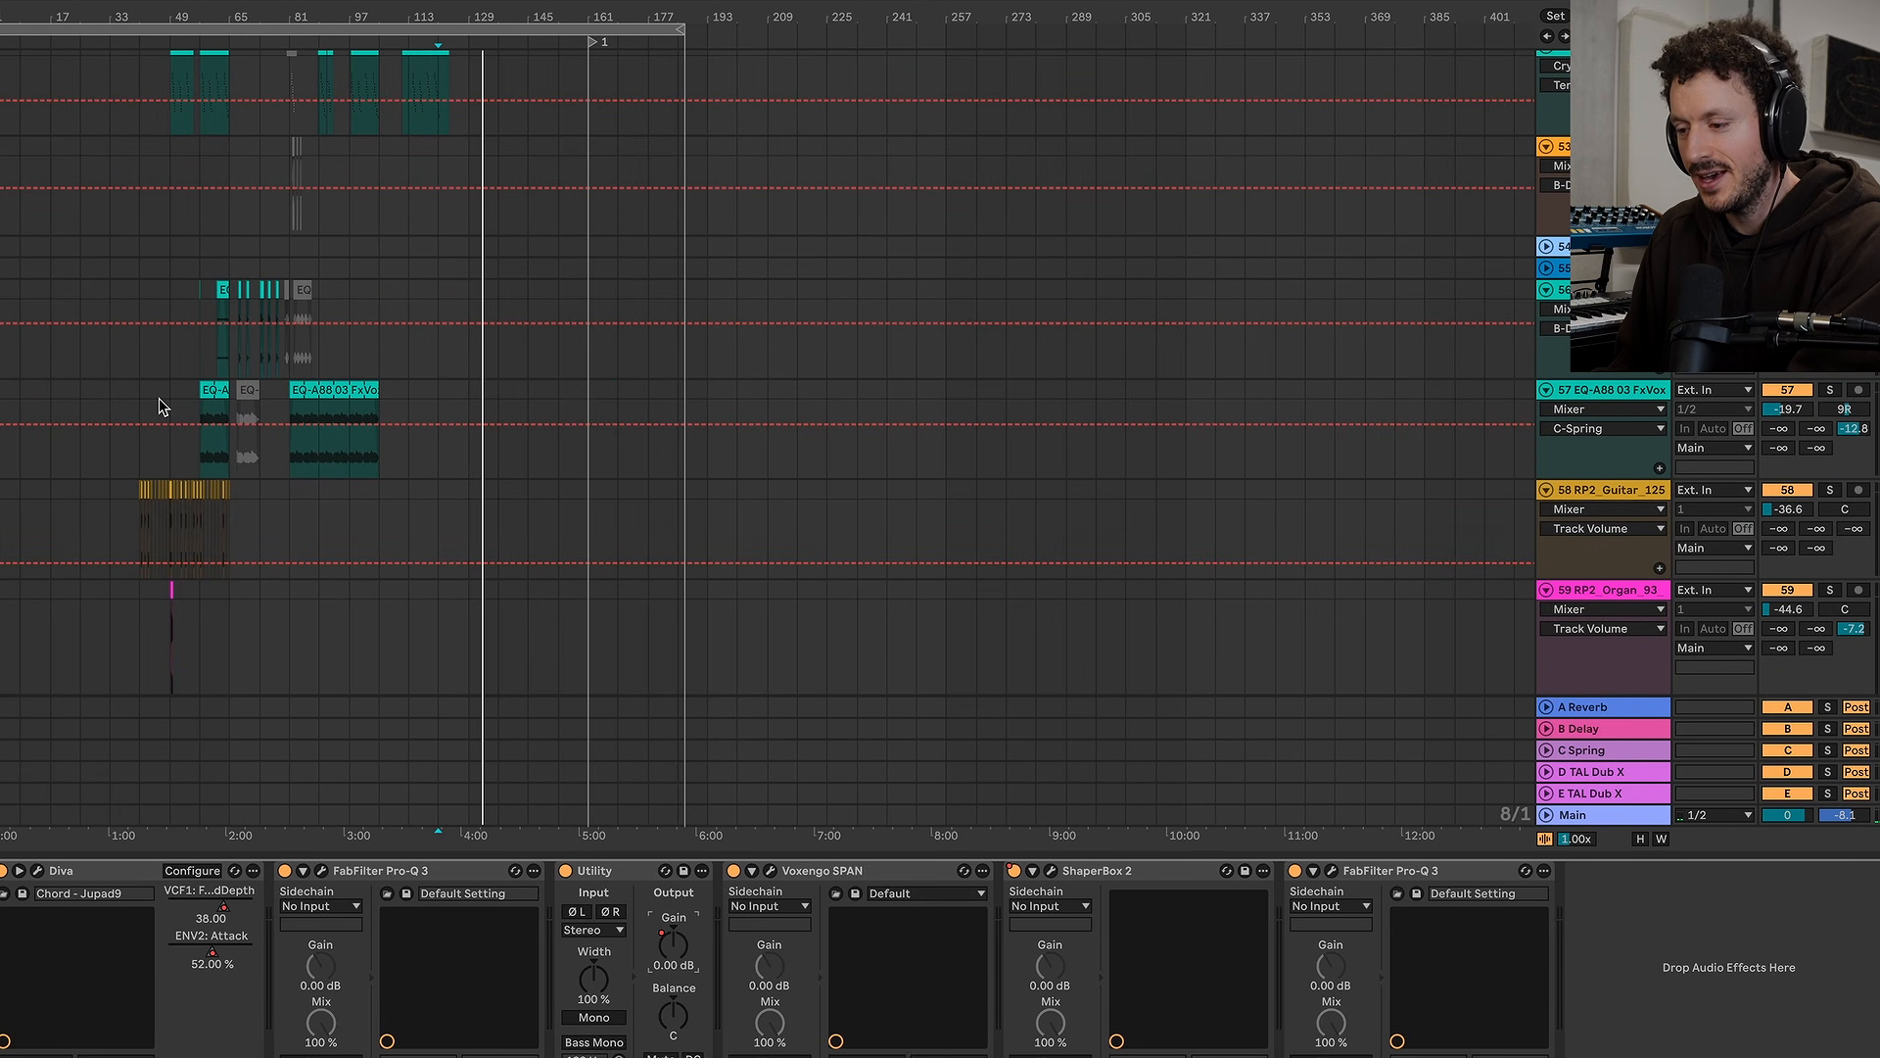
scroll(162, 407, "up", 2)
scroll(168, 407, "up", 6)
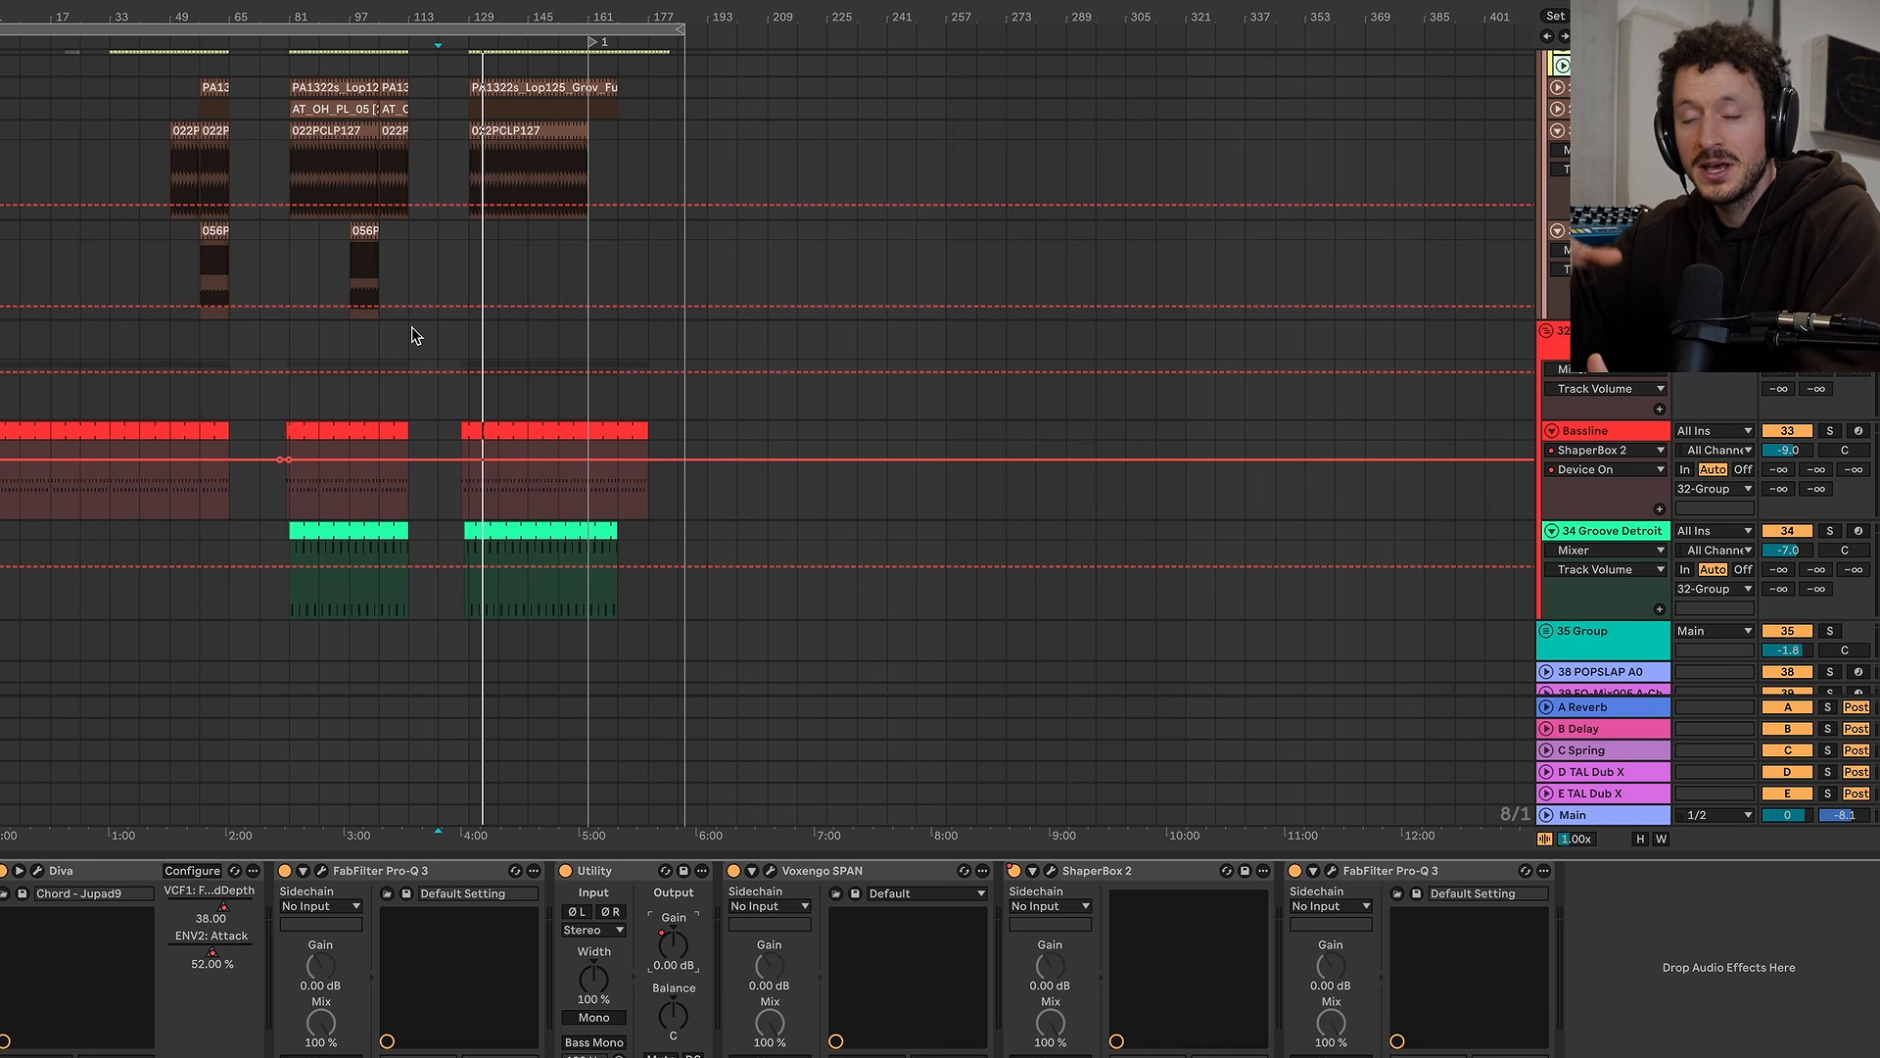
scroll(412, 335, "down", 10)
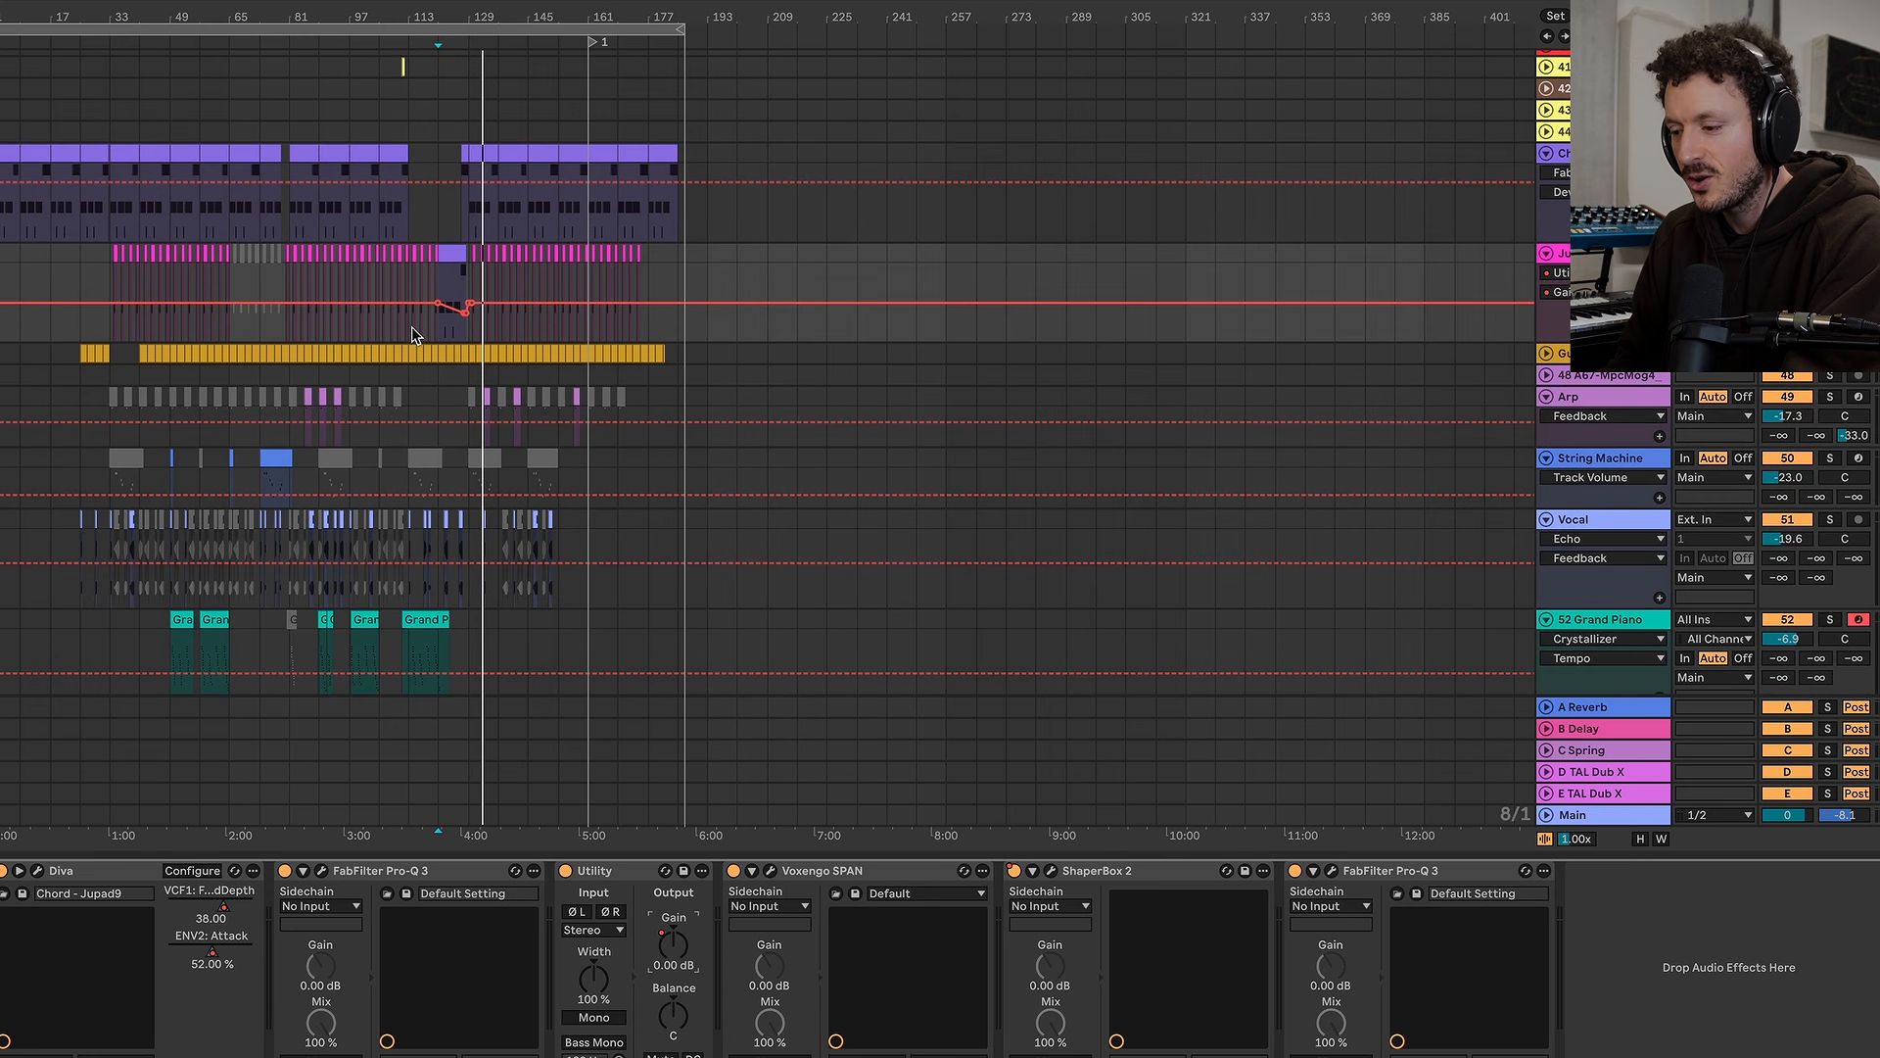
scroll(412, 335, "down", 1)
scroll(451, 308, "up", 10)
scroll(457, 457, "down", 12)
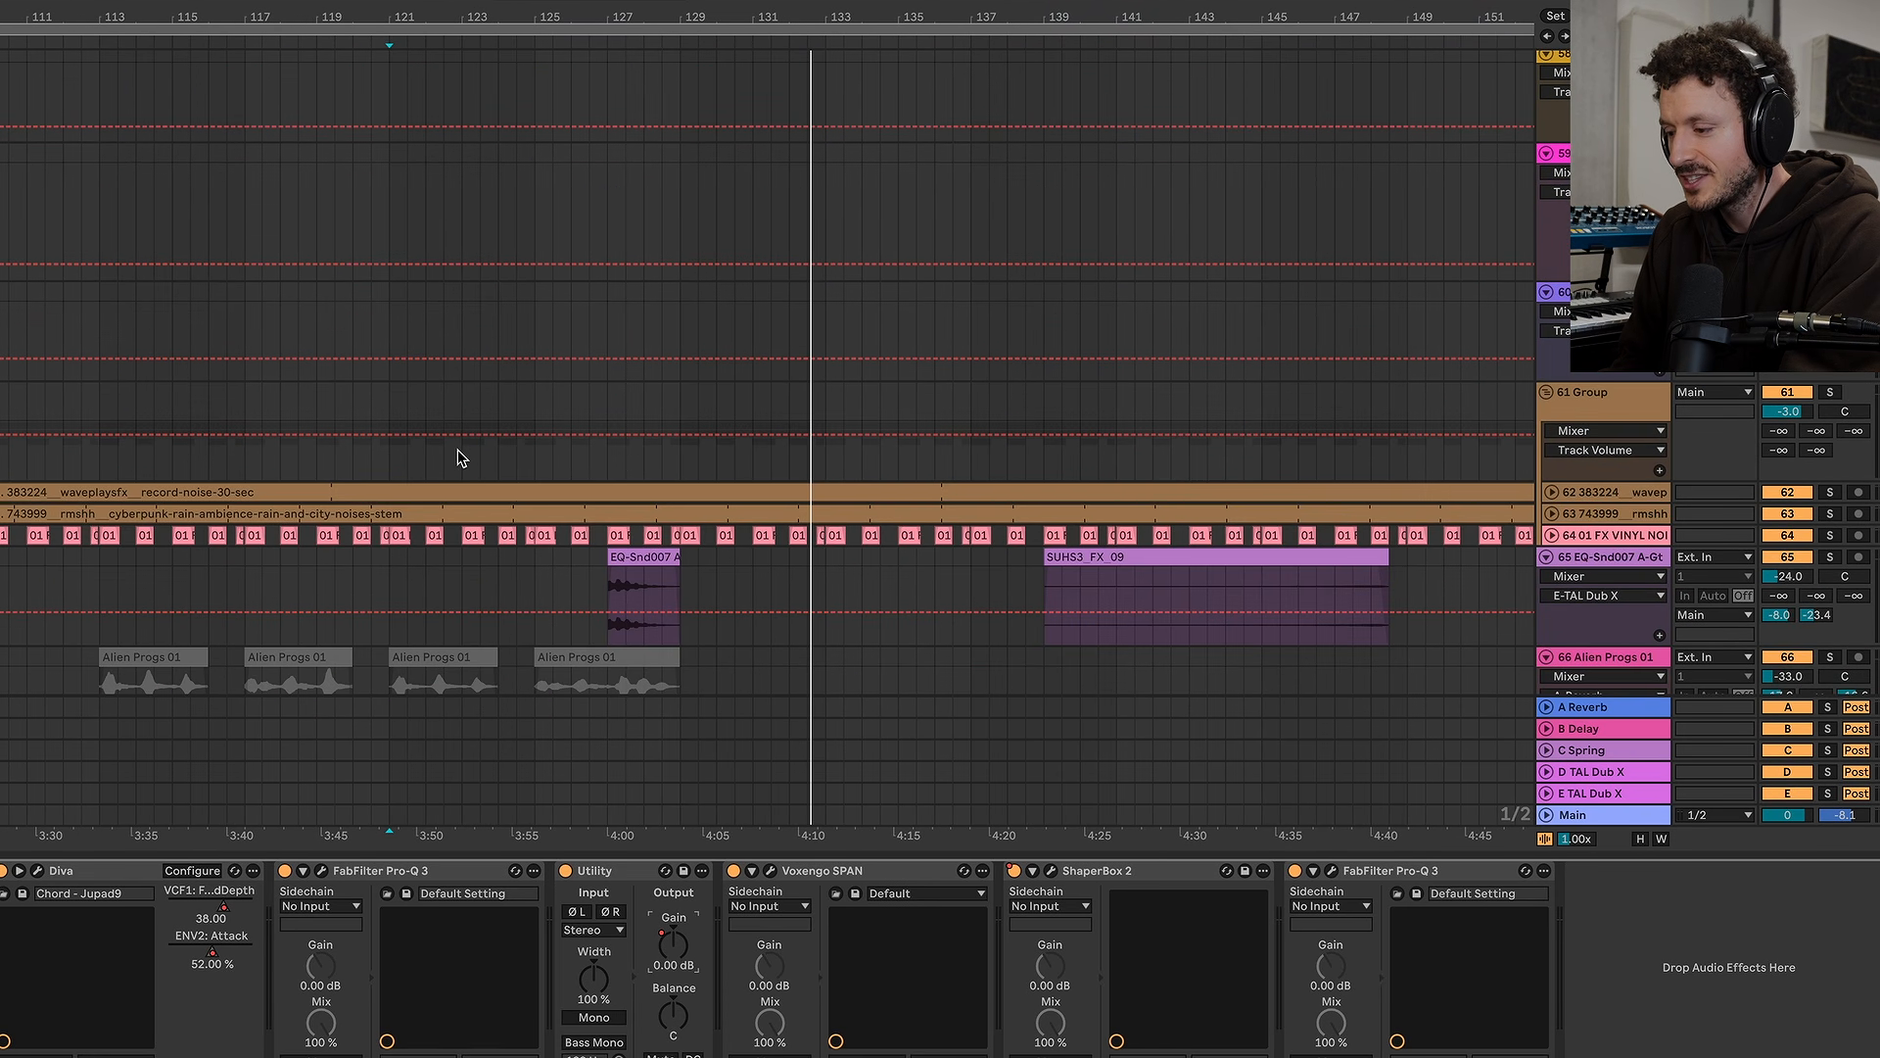
Play the Love that touch clips from bar 129 soloed and in the full mix, and look over the track's effects
scroll(457, 455, "down", 6)
left_click(702, 145)
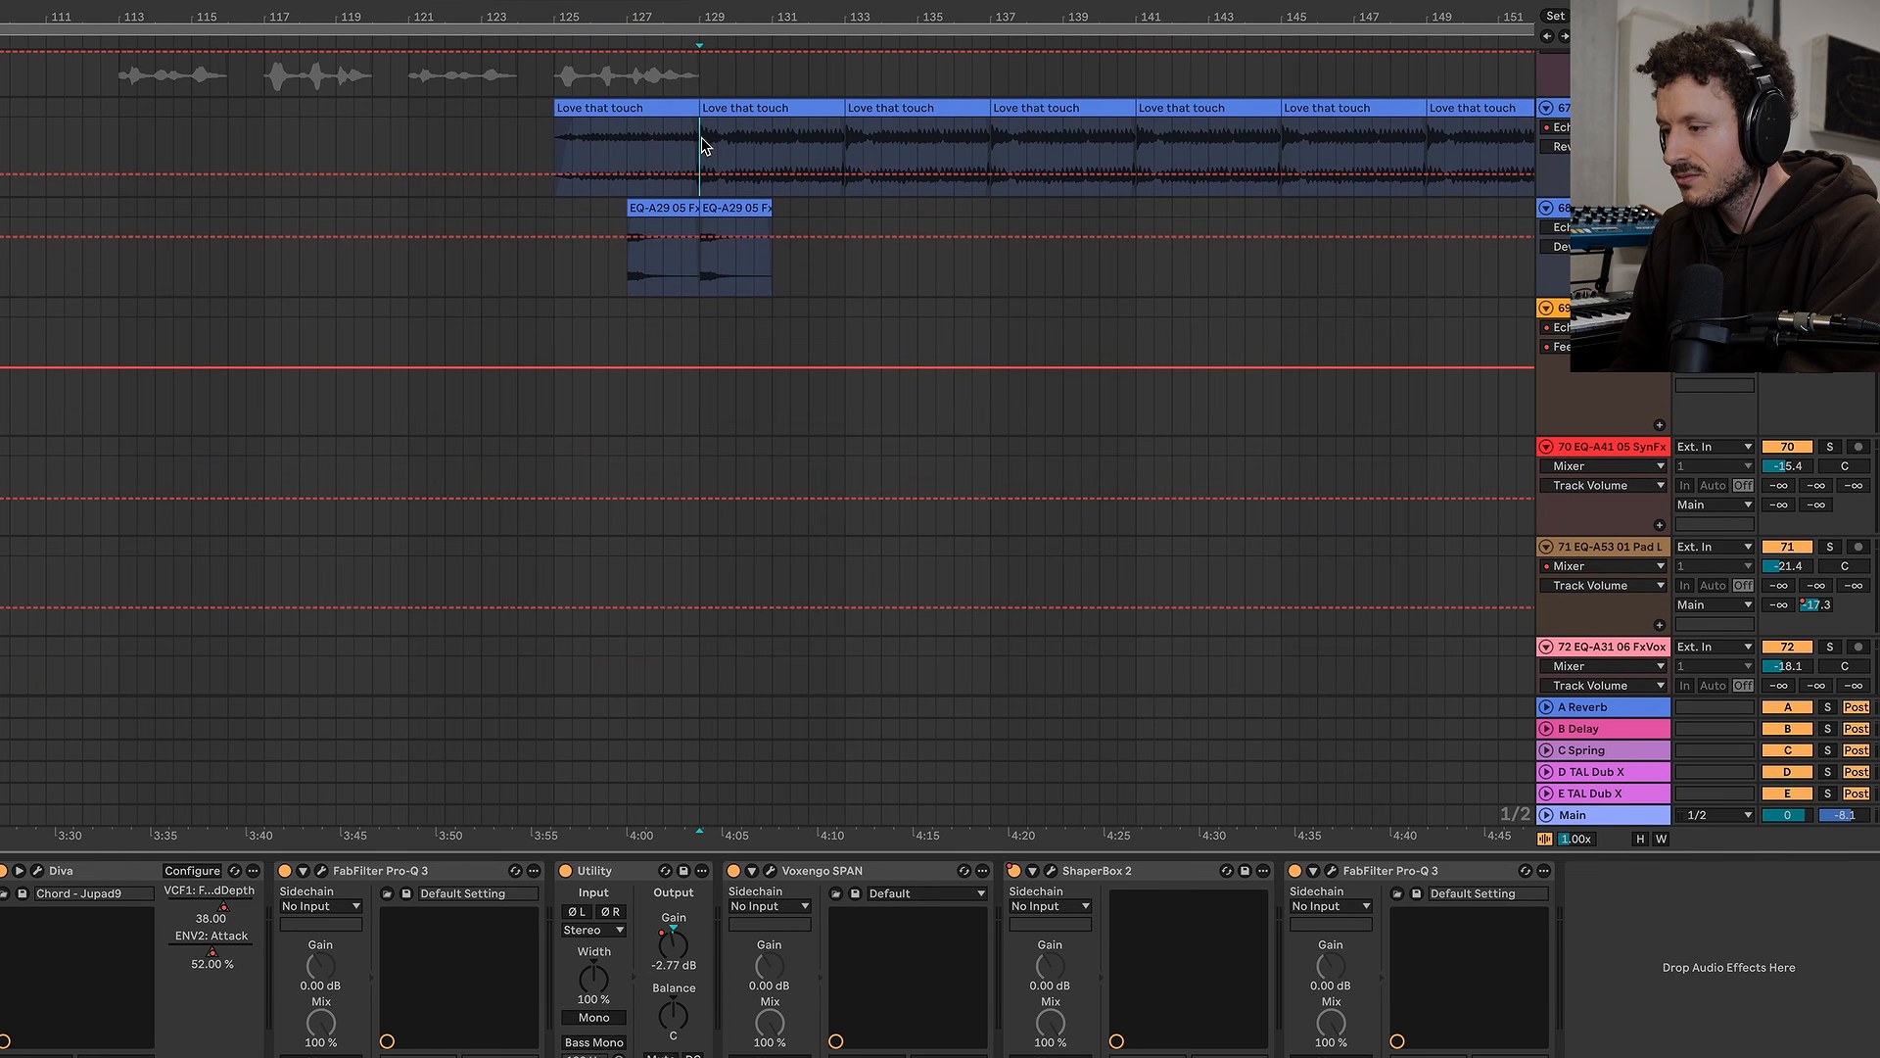
key("space")
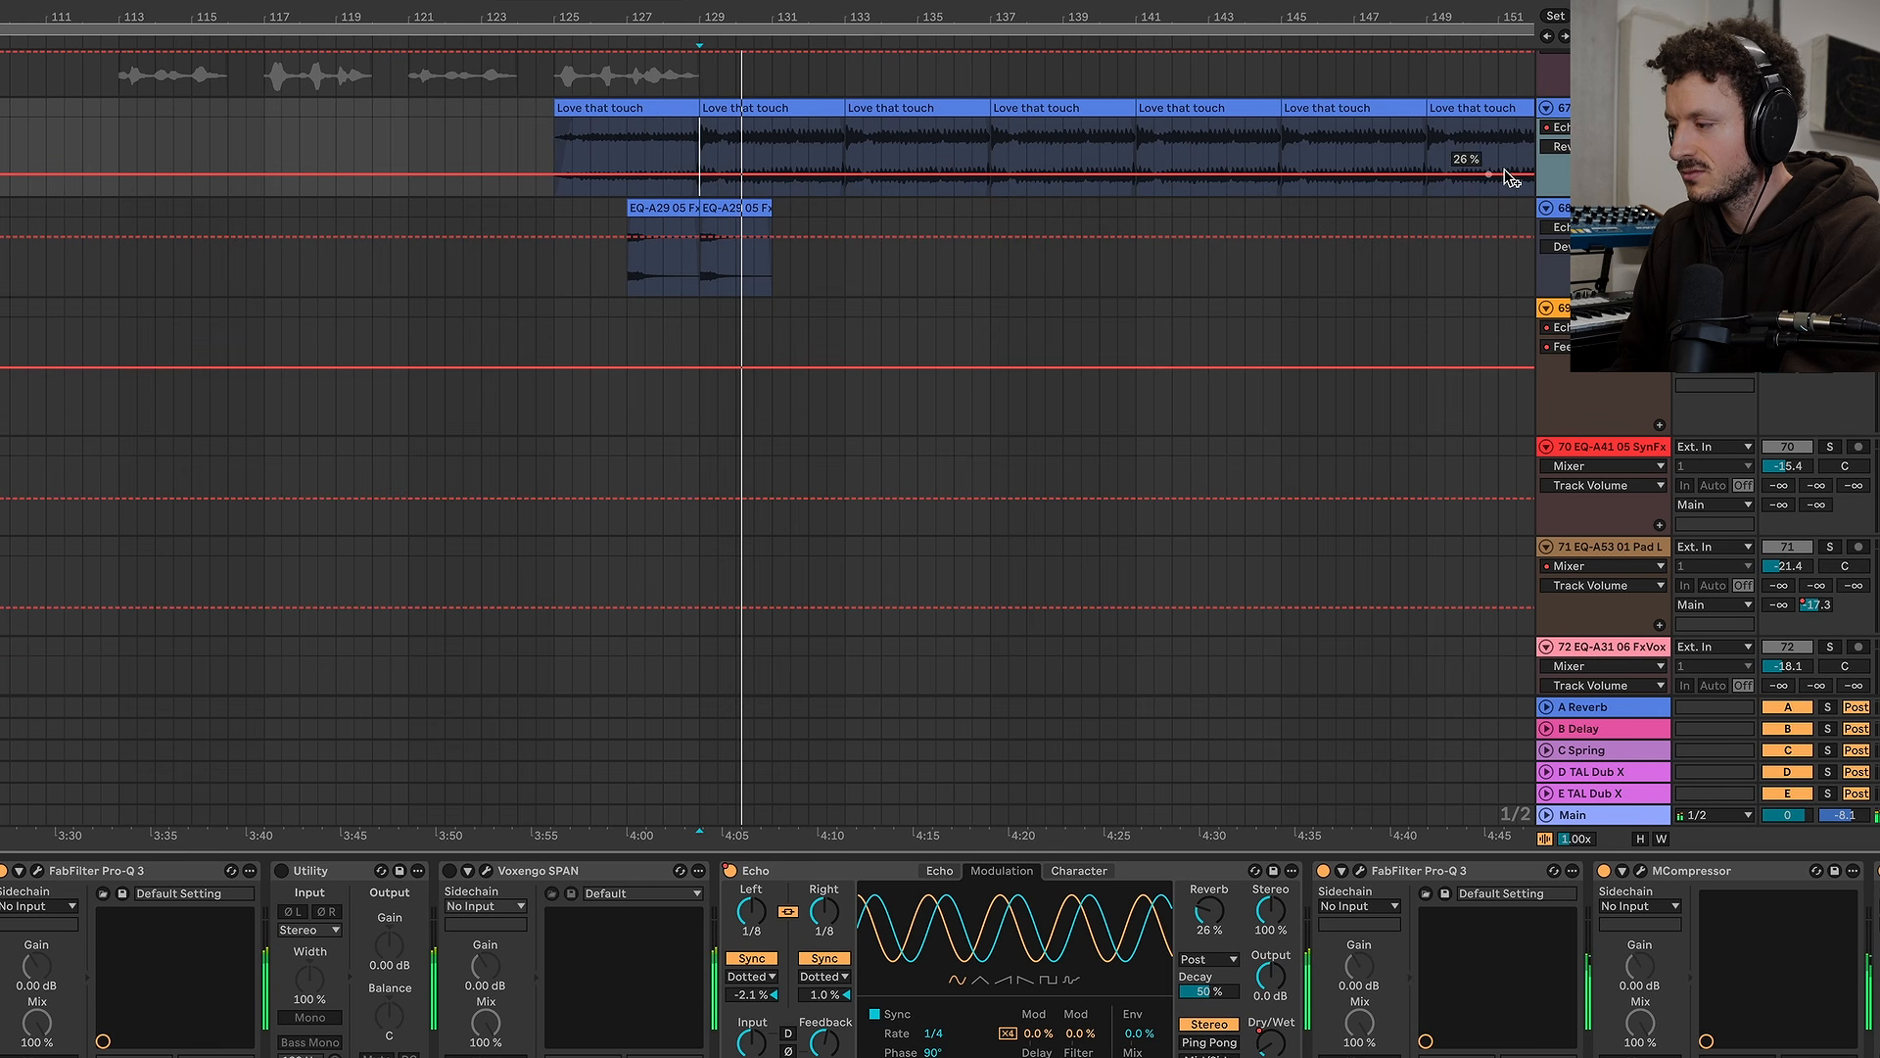
scroll(1074, 935, "right", 3)
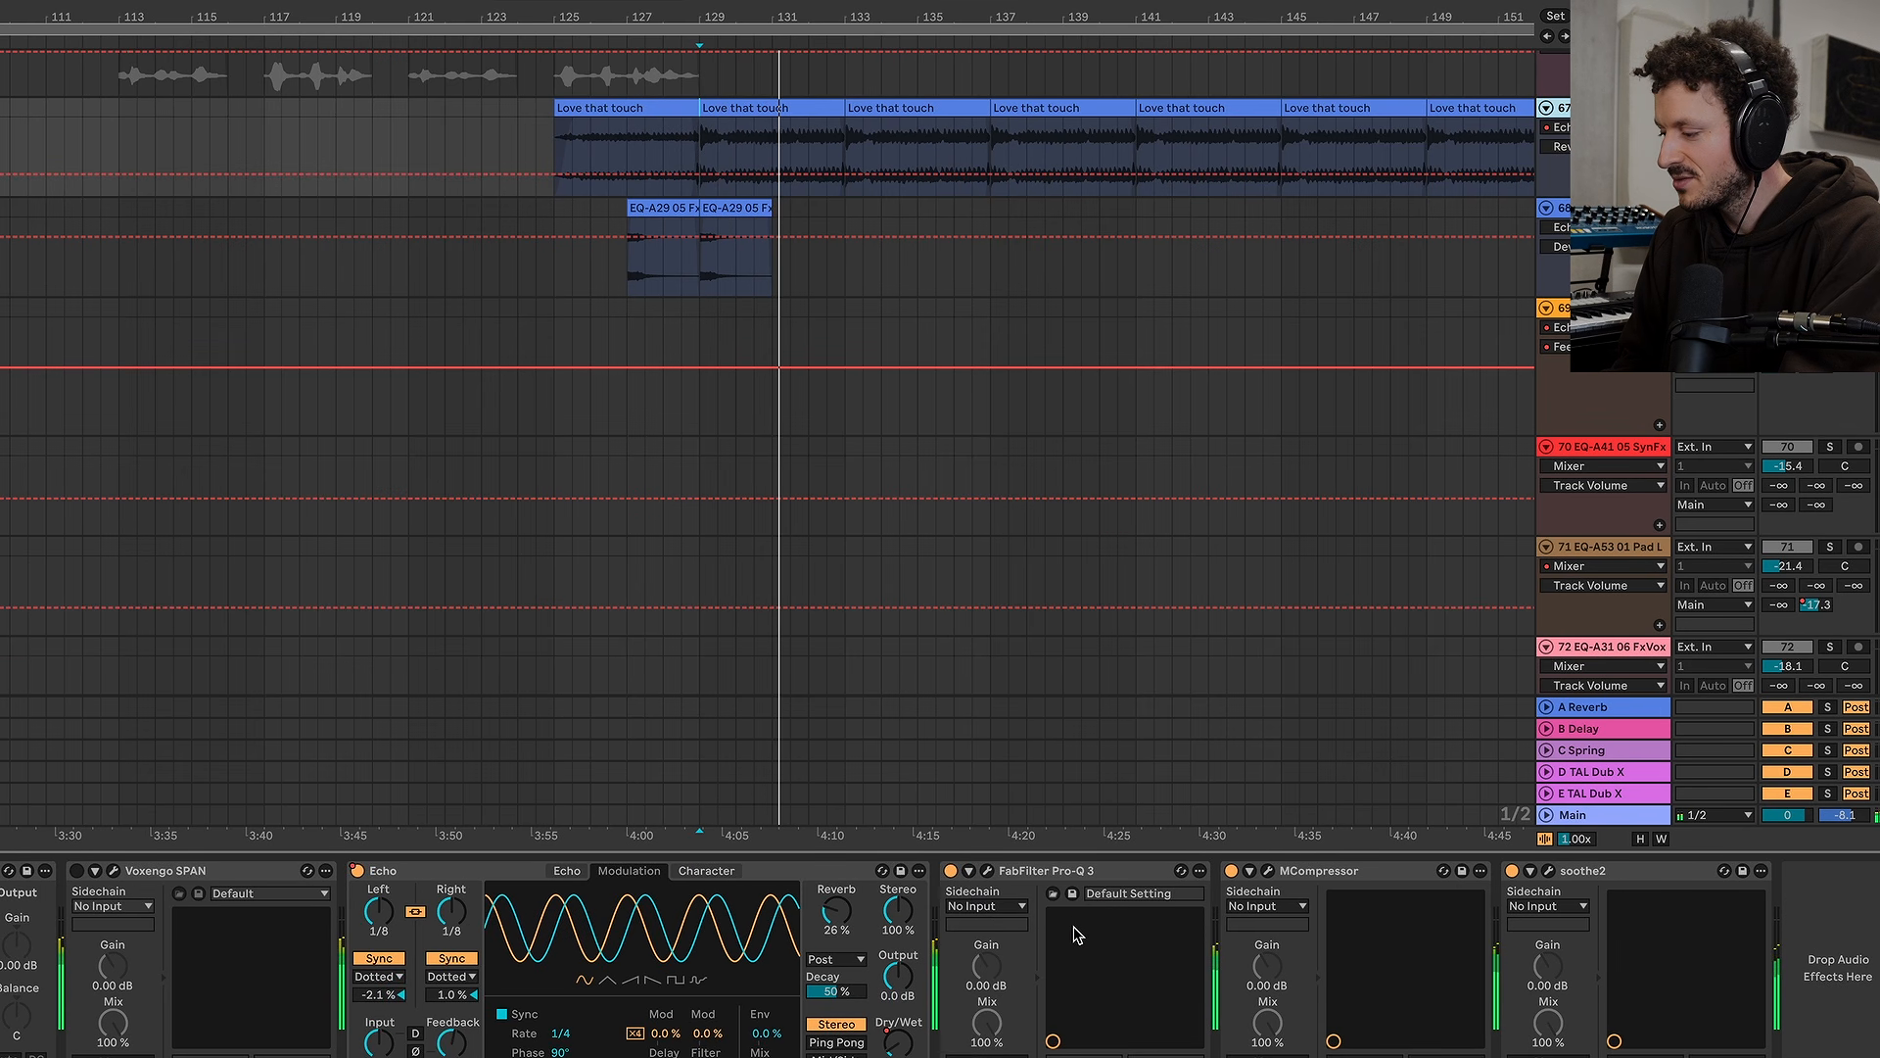
scroll(805, 271, "down", 2)
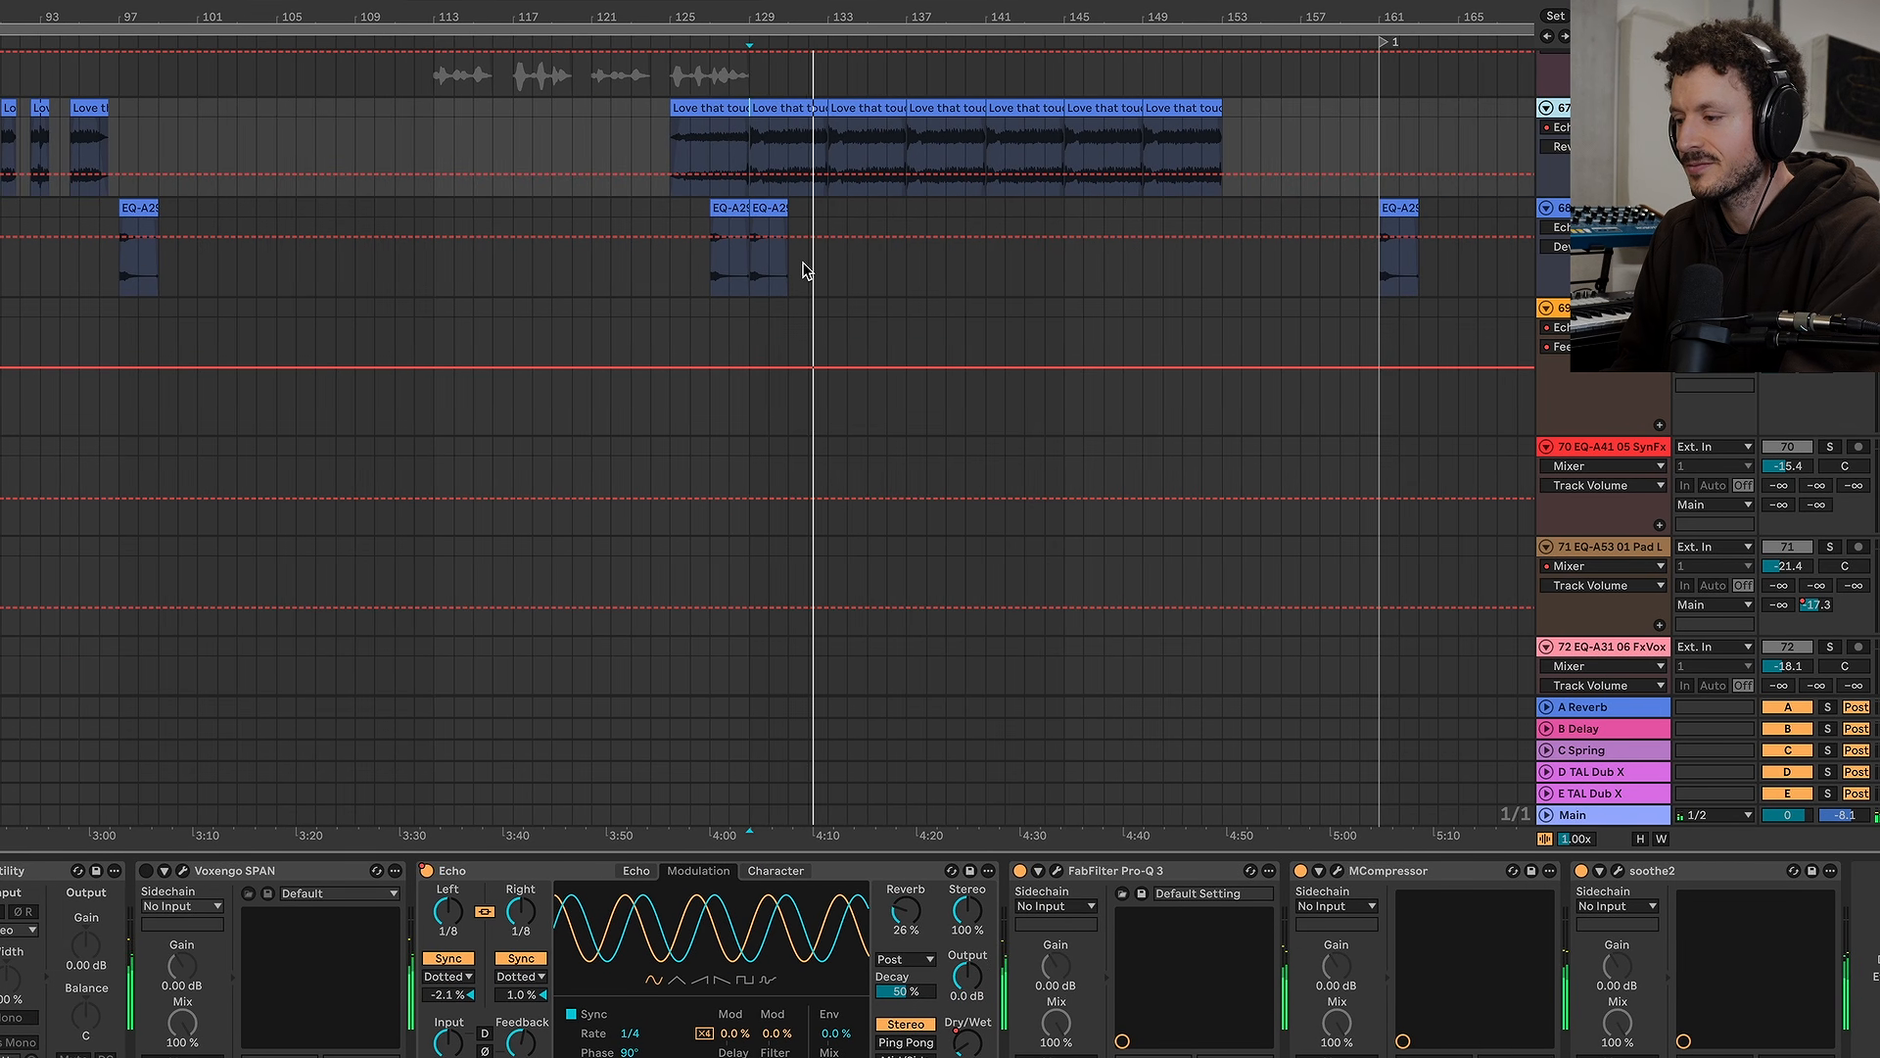
scroll(803, 266, "down", 2)
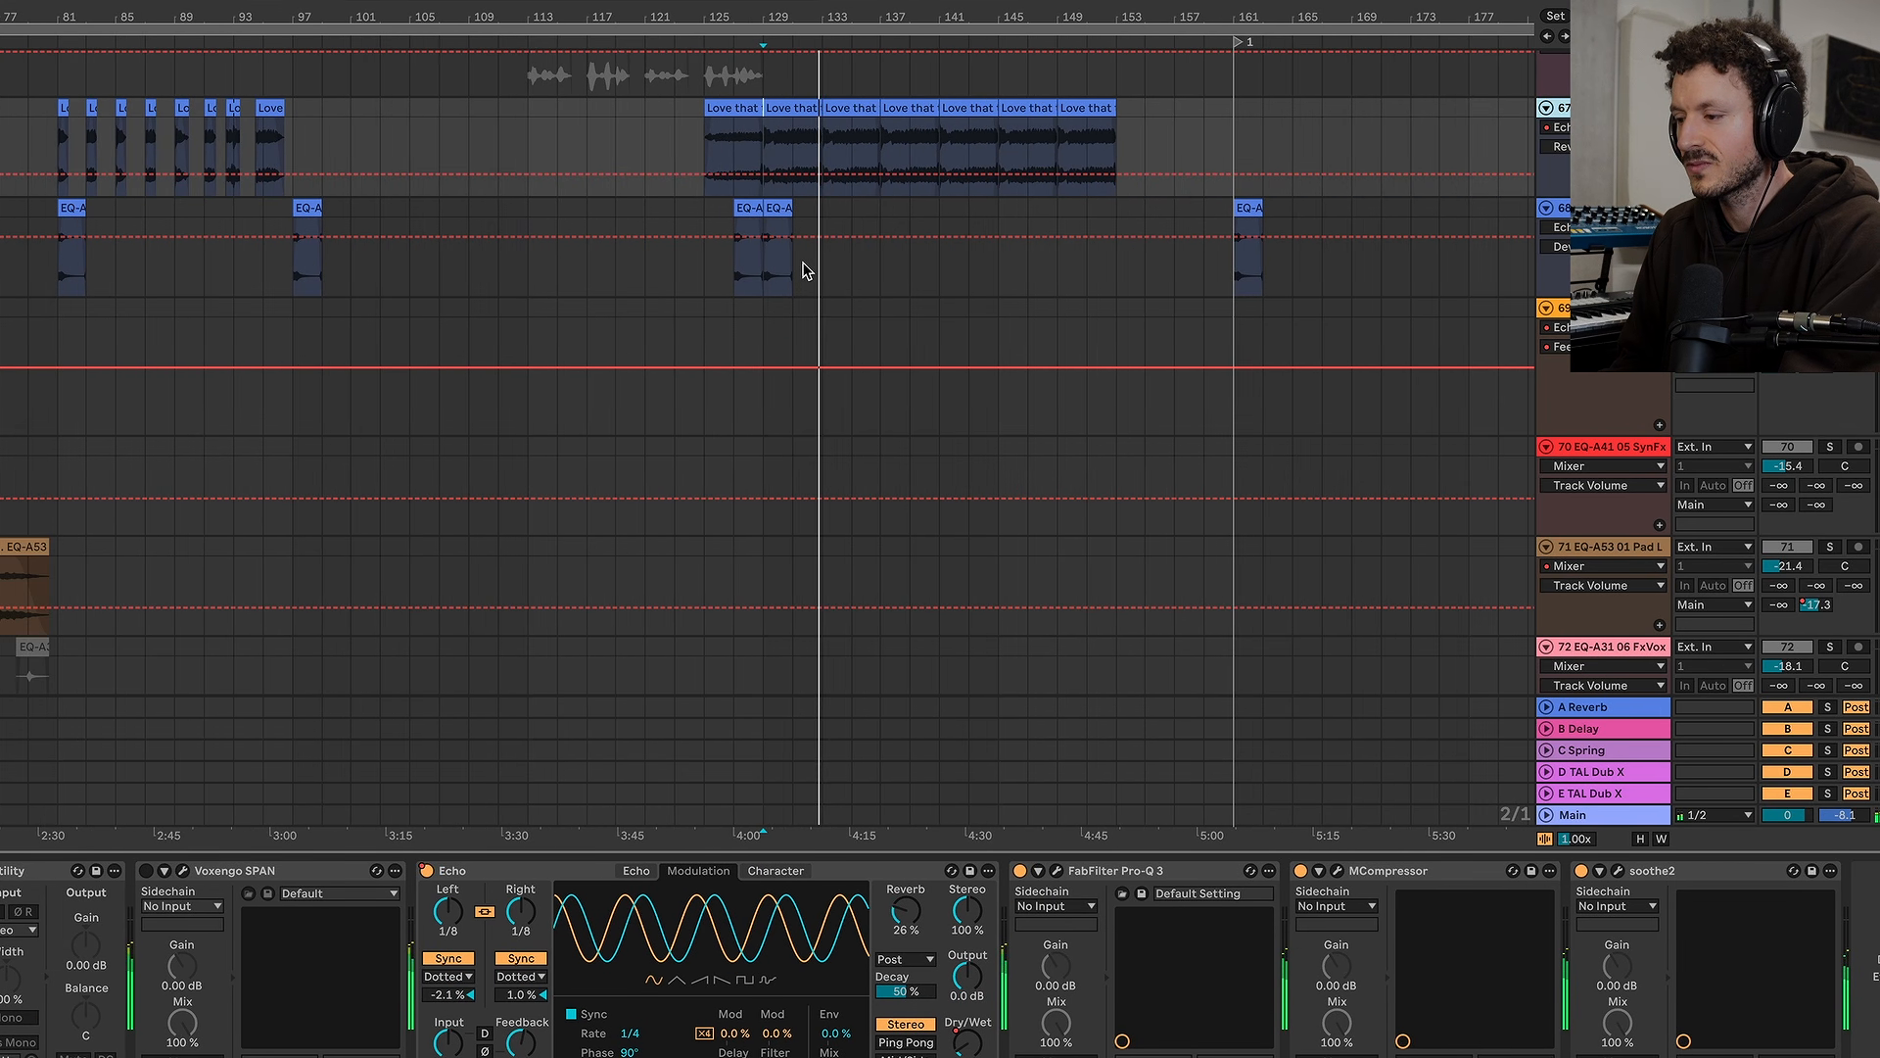
Audition the Love that touch track from bar 127 and check the neighbouring effect clips
left_click(732, 145)
key("space")
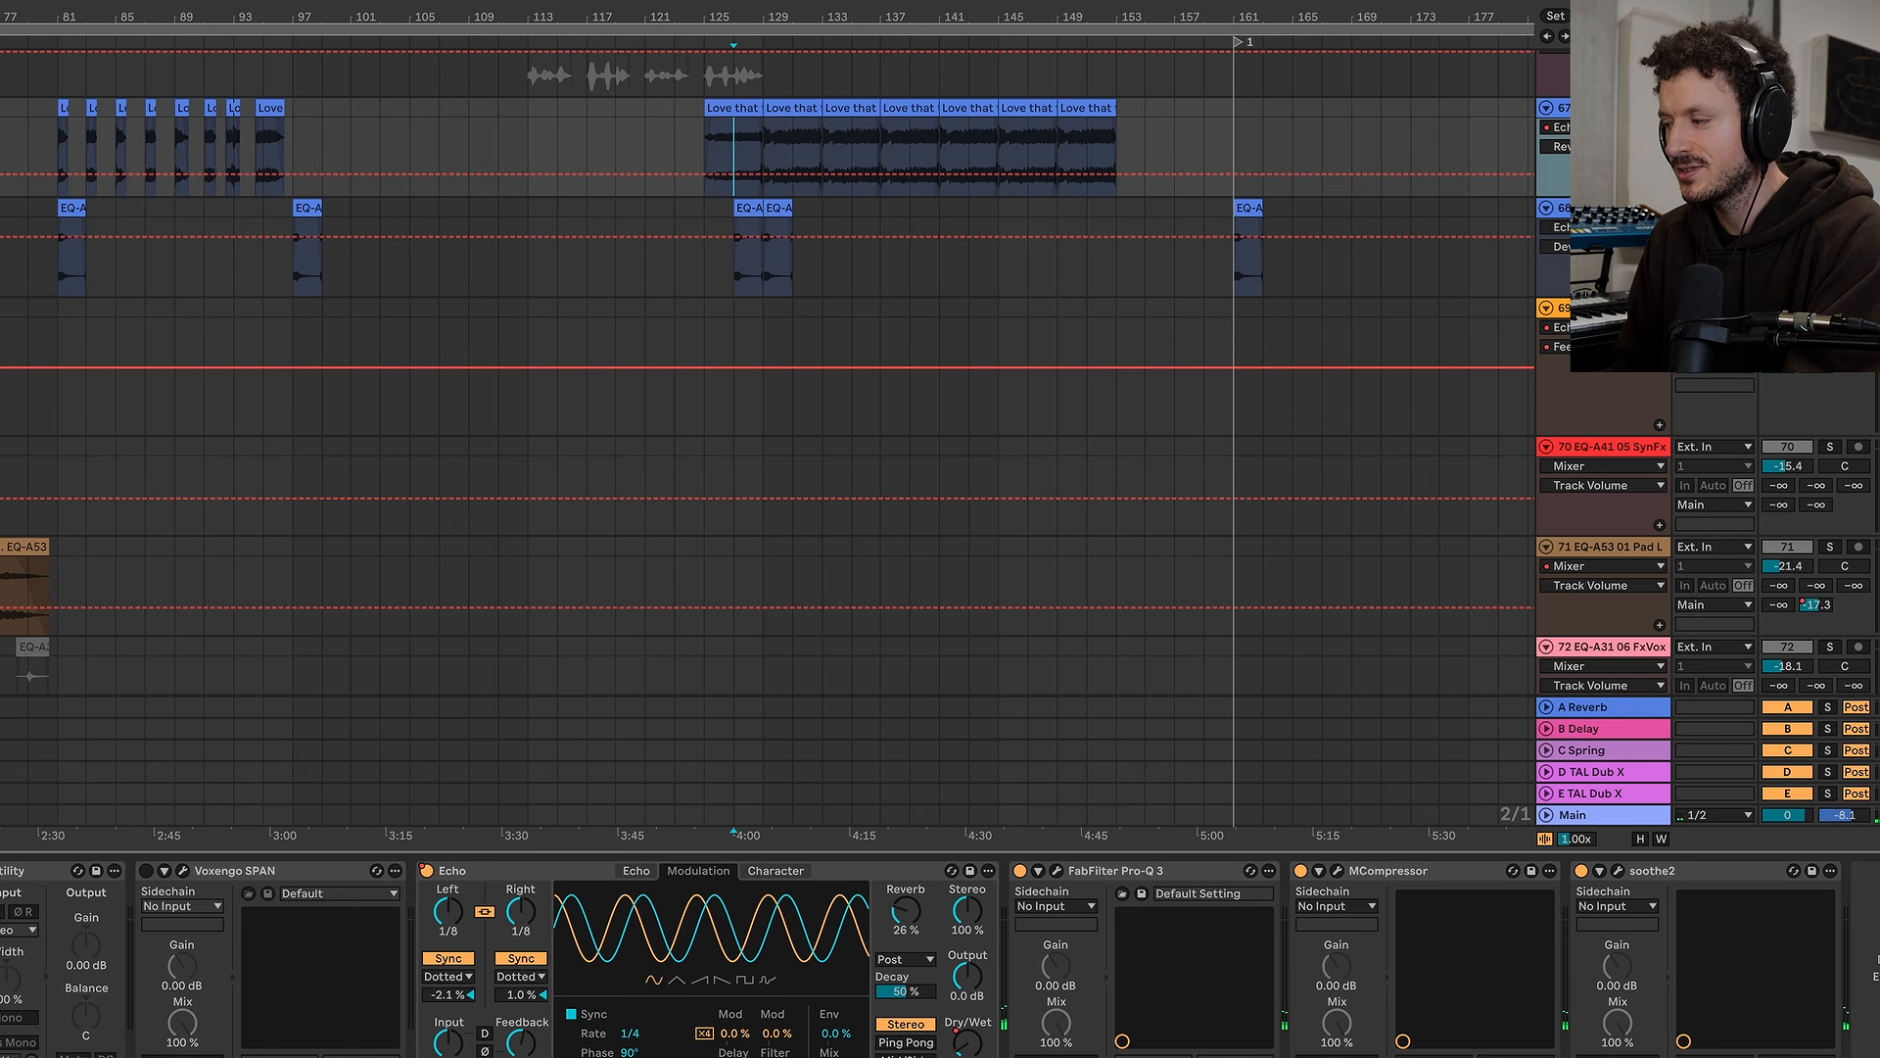
left_click(1829, 107)
scroll(1143, 294, "up", 5)
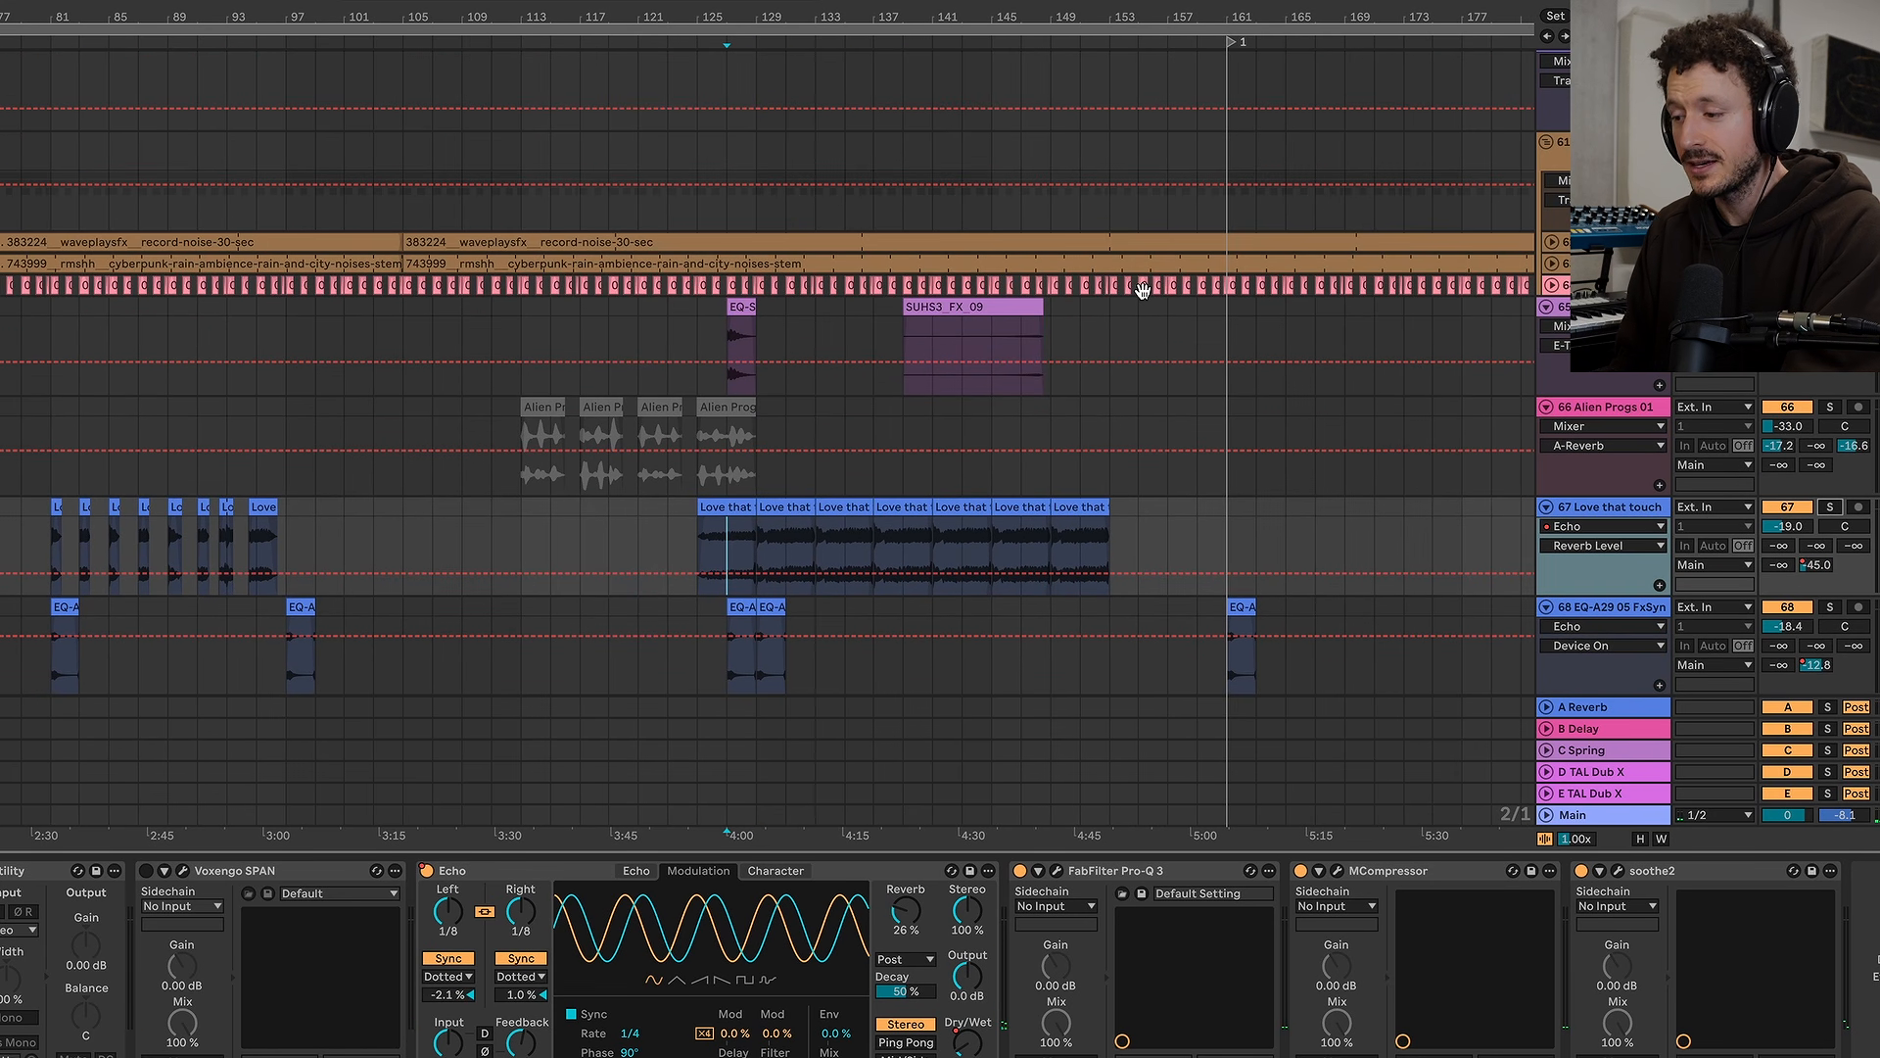
Solo the Love that touch track and play its clips from bar 125
scroll(1138, 306, "down", 2)
scroll(1085, 312, "down", 2)
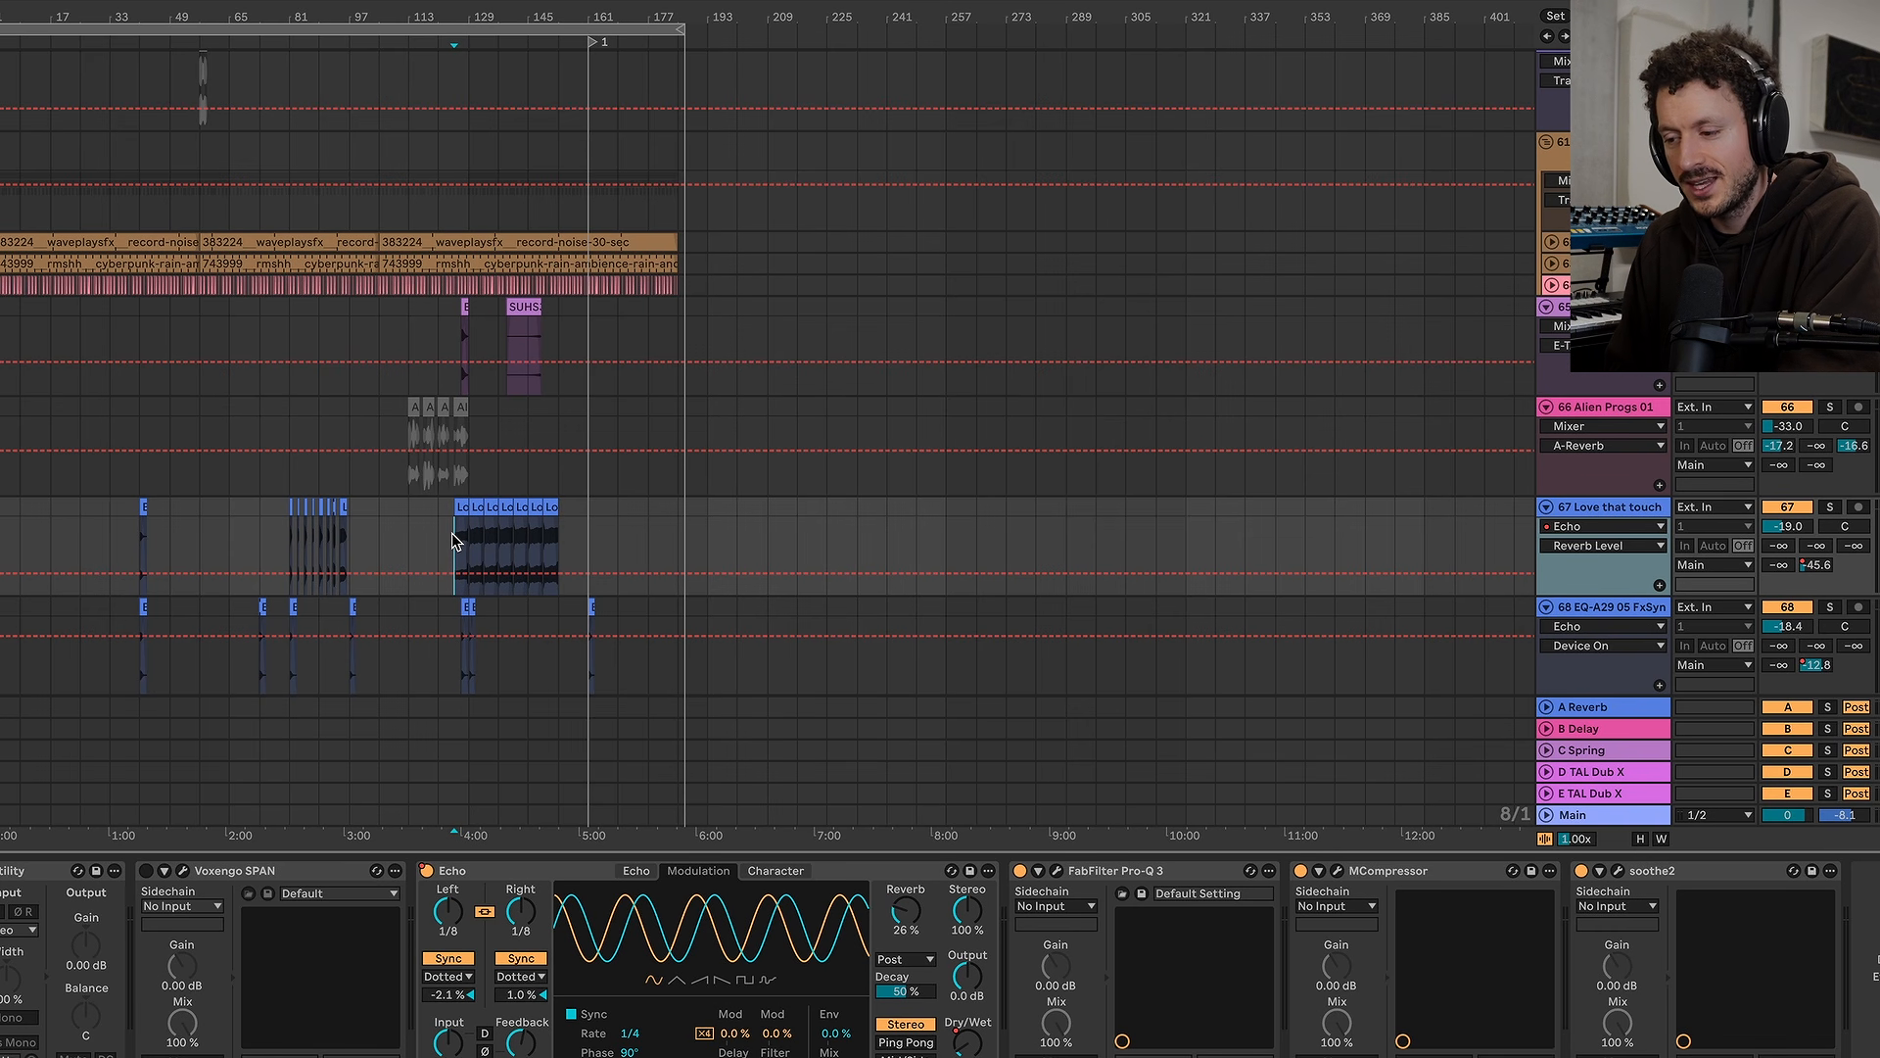
scroll(452, 534, "up", 5)
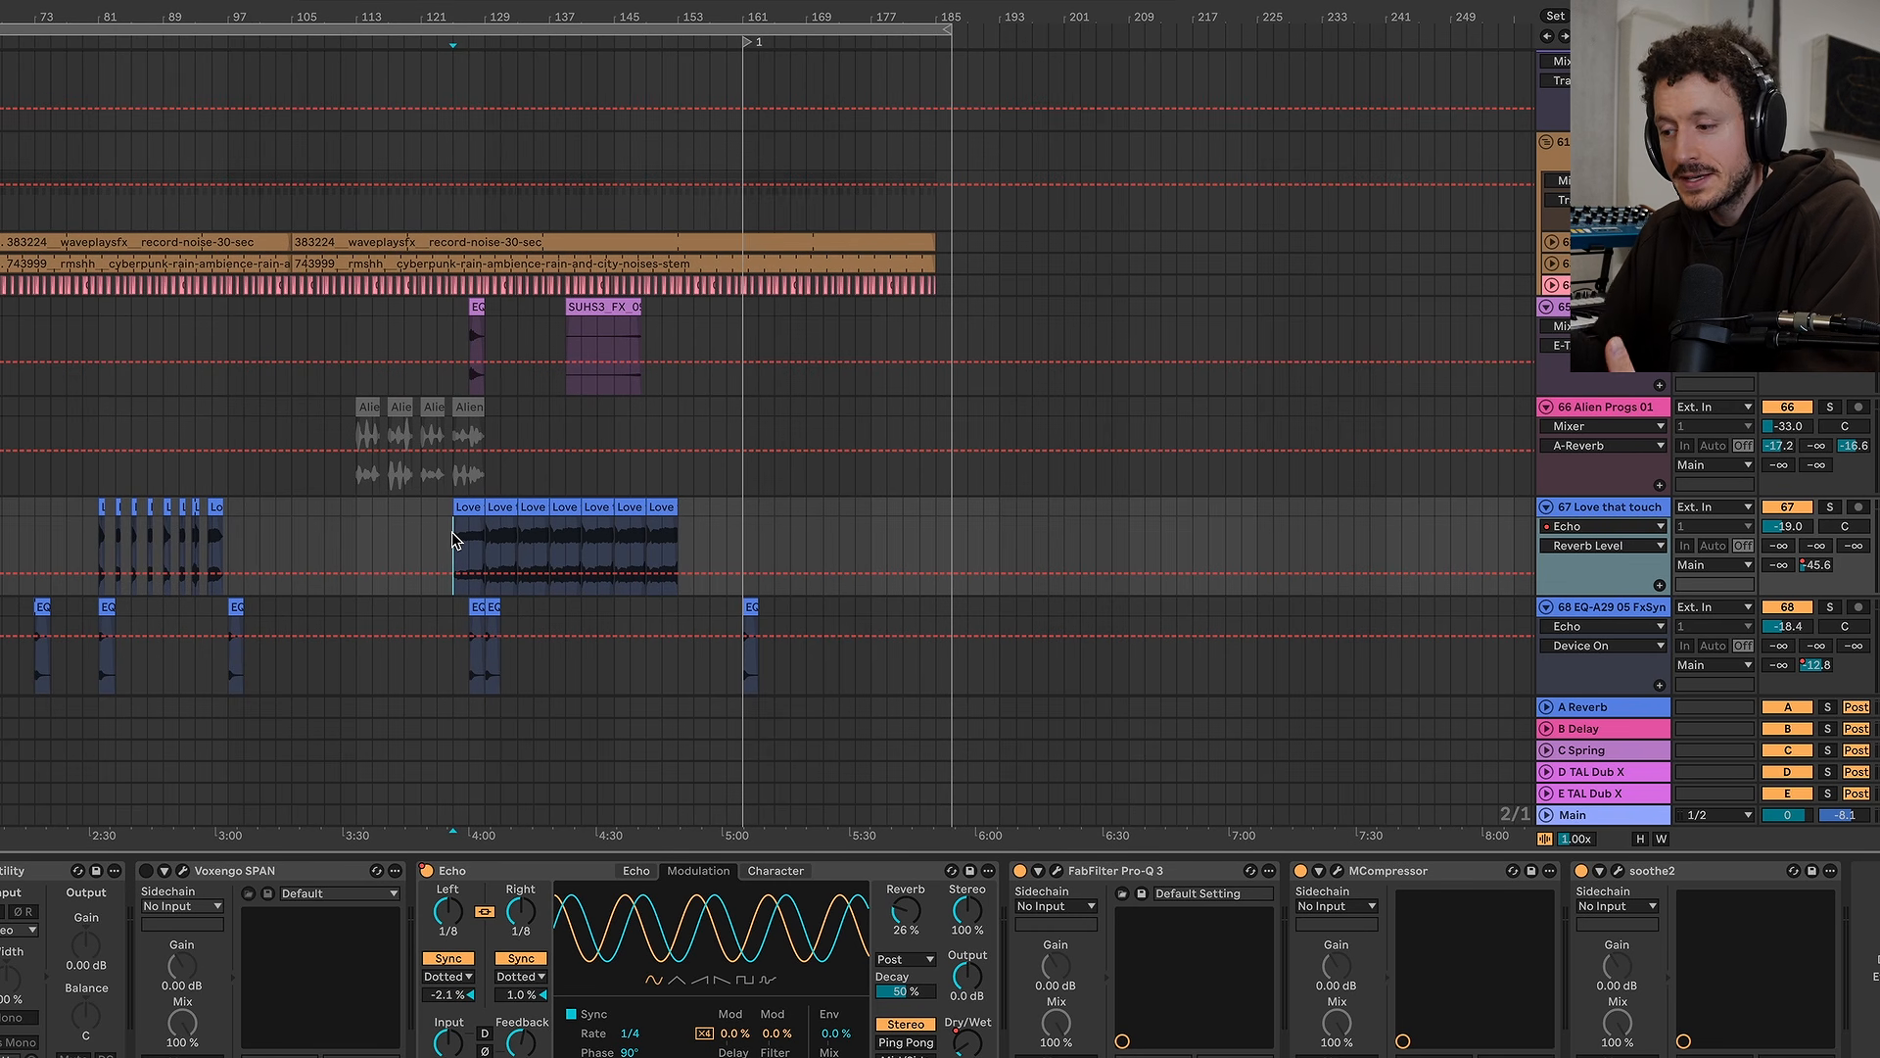
scroll(452, 537, "down", 3)
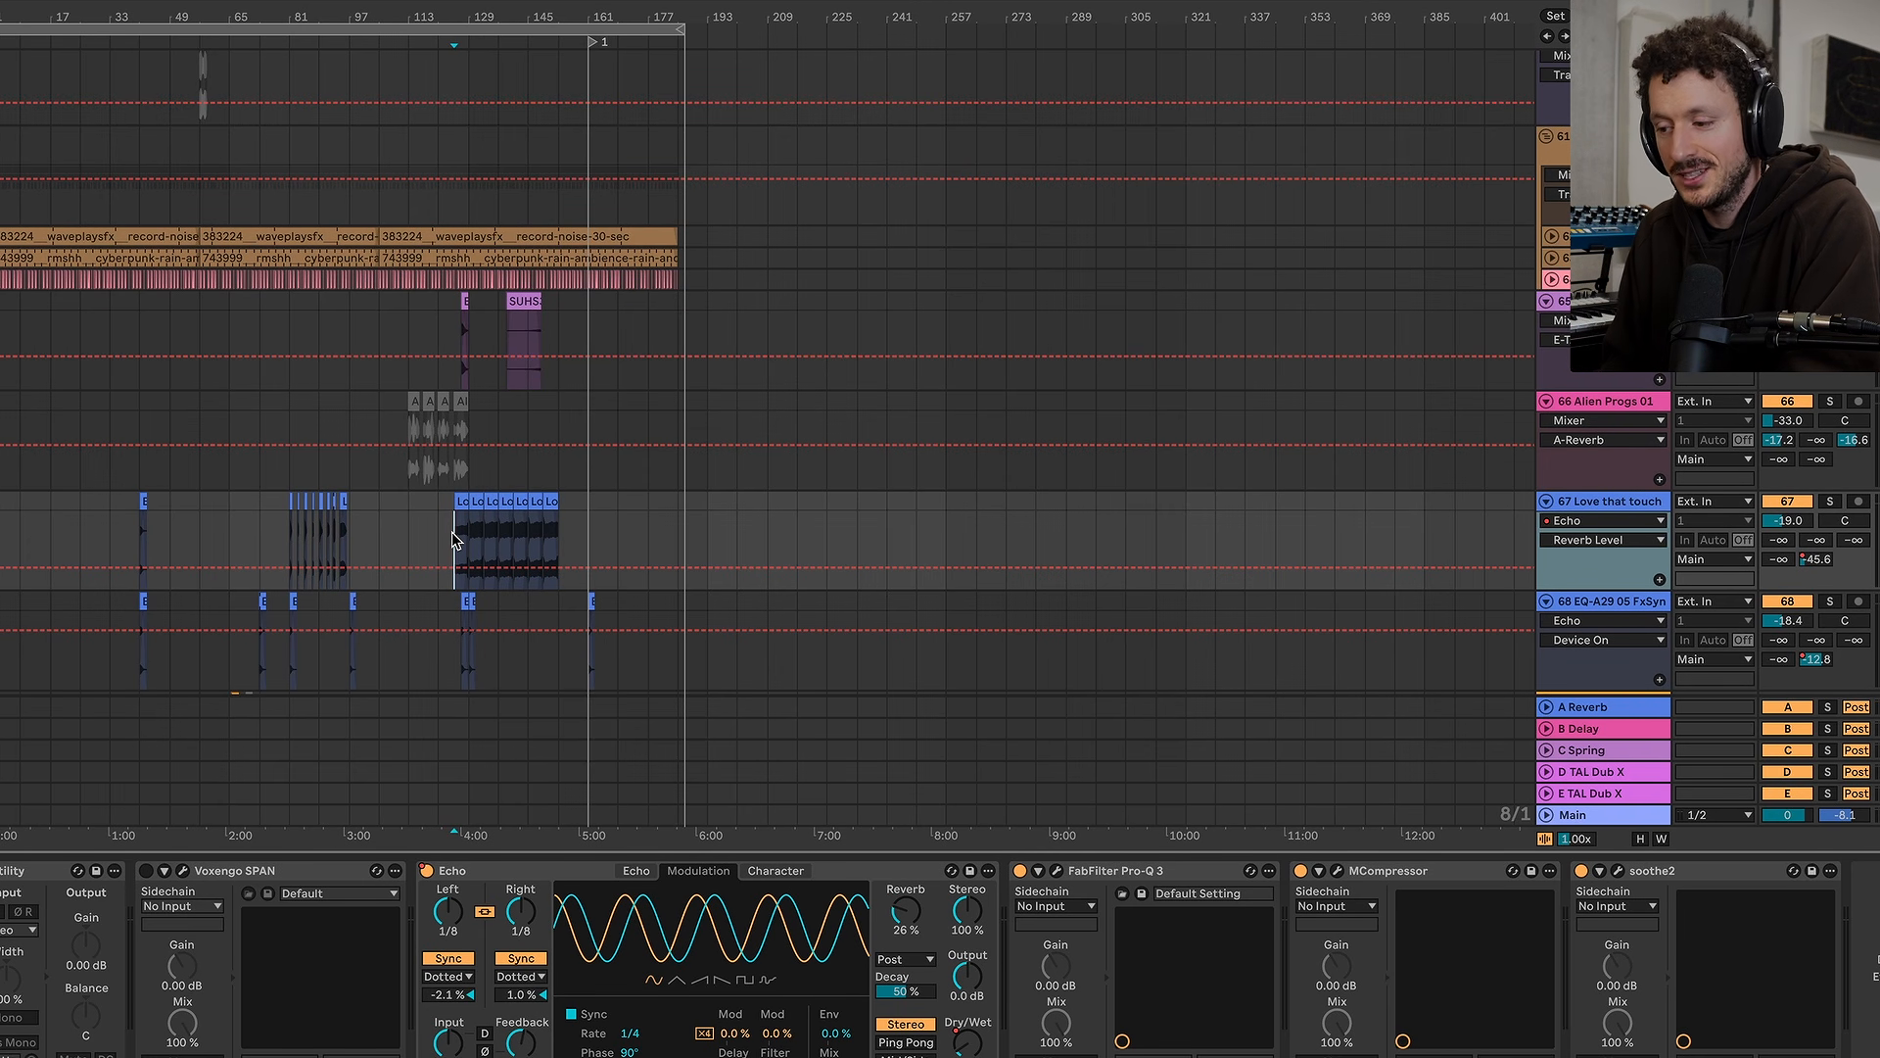
scroll(452, 532, "up", 10)
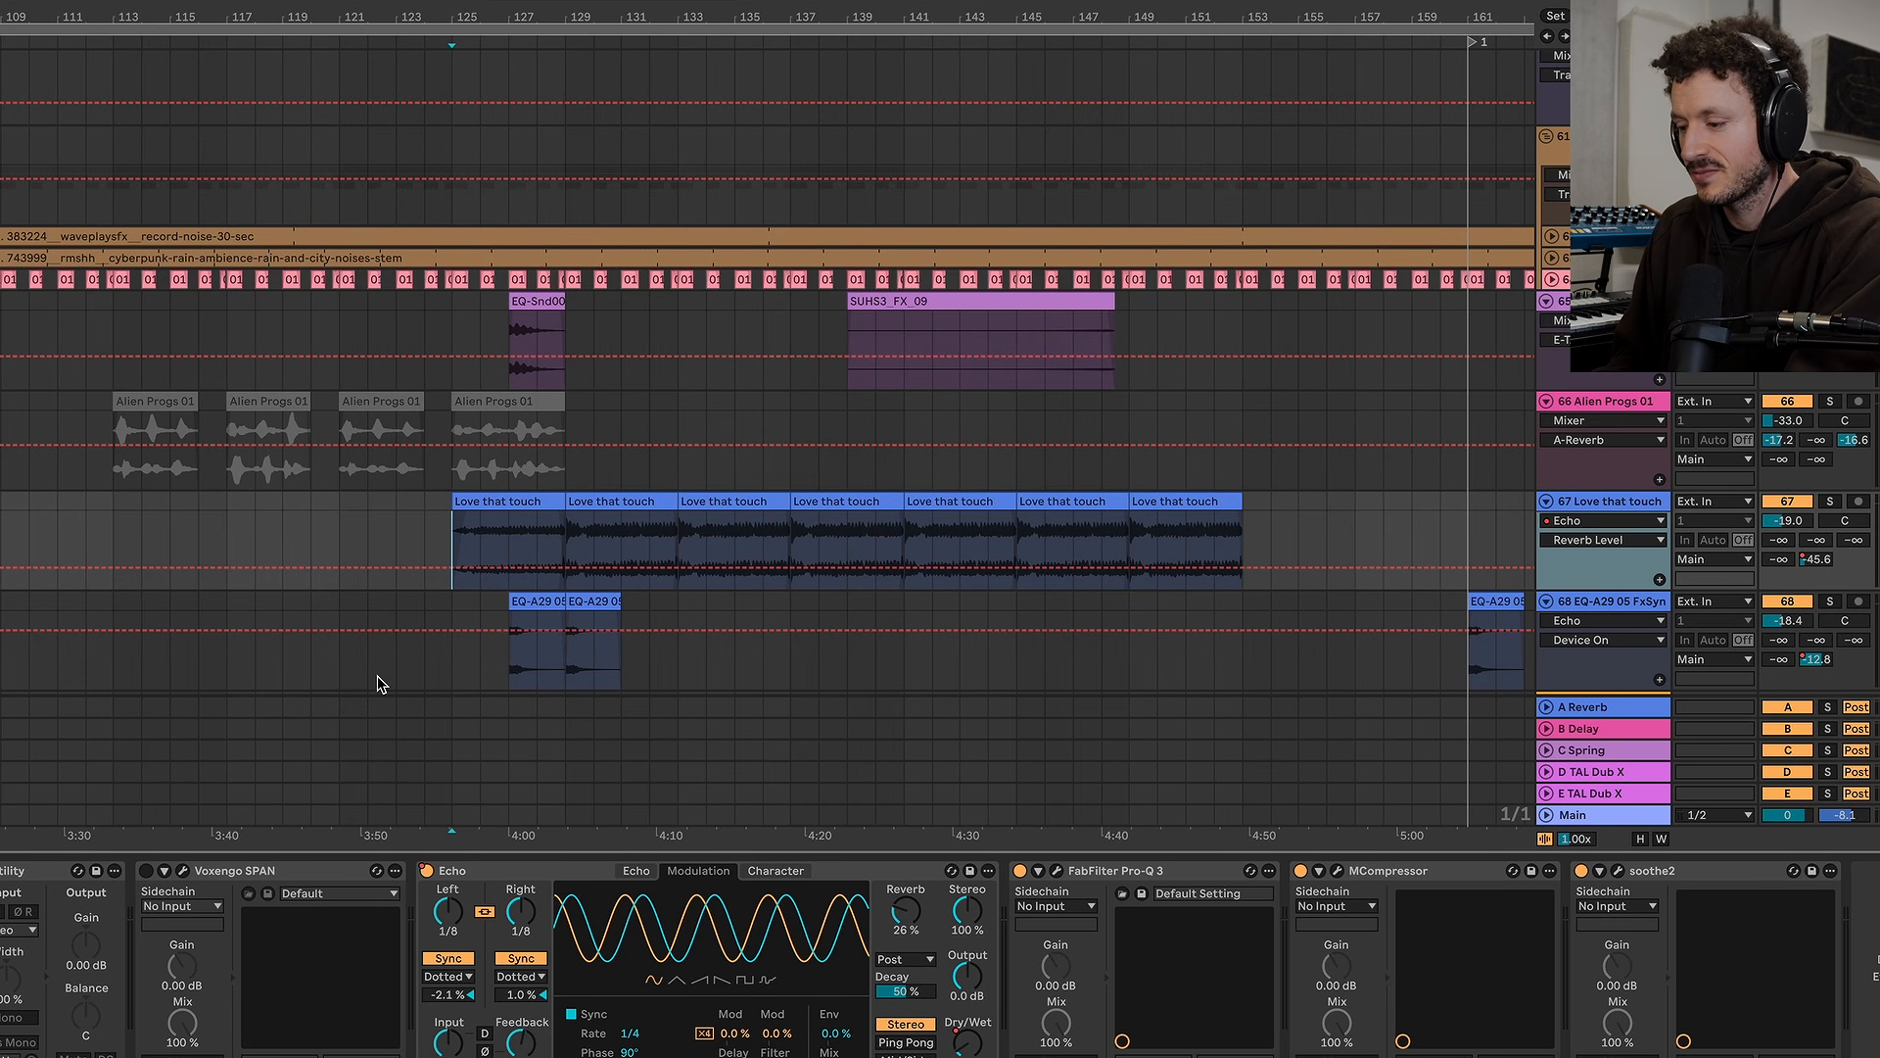
left_click(1829, 501)
key("space")
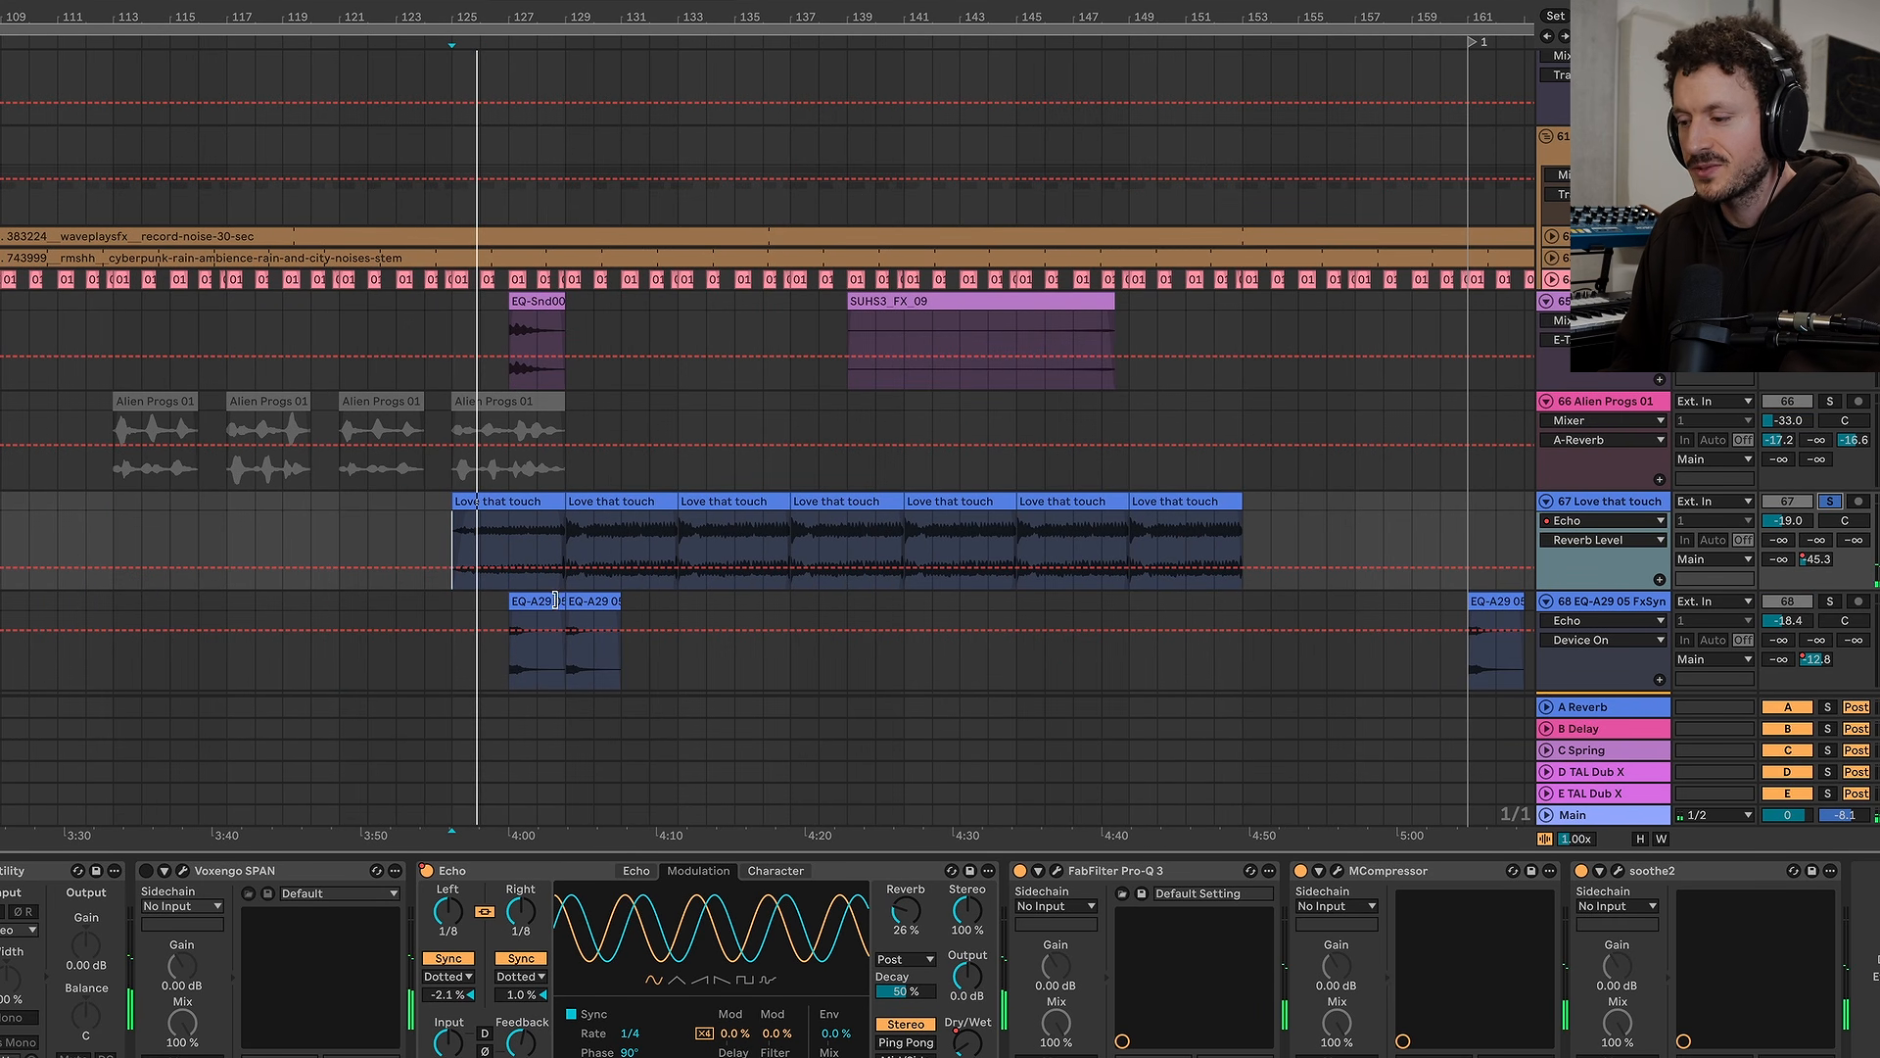
Inspect the Love that touch clip at bar 125 and compare its sound with the clip at bar 137
scroll(573, 524, "down", 3)
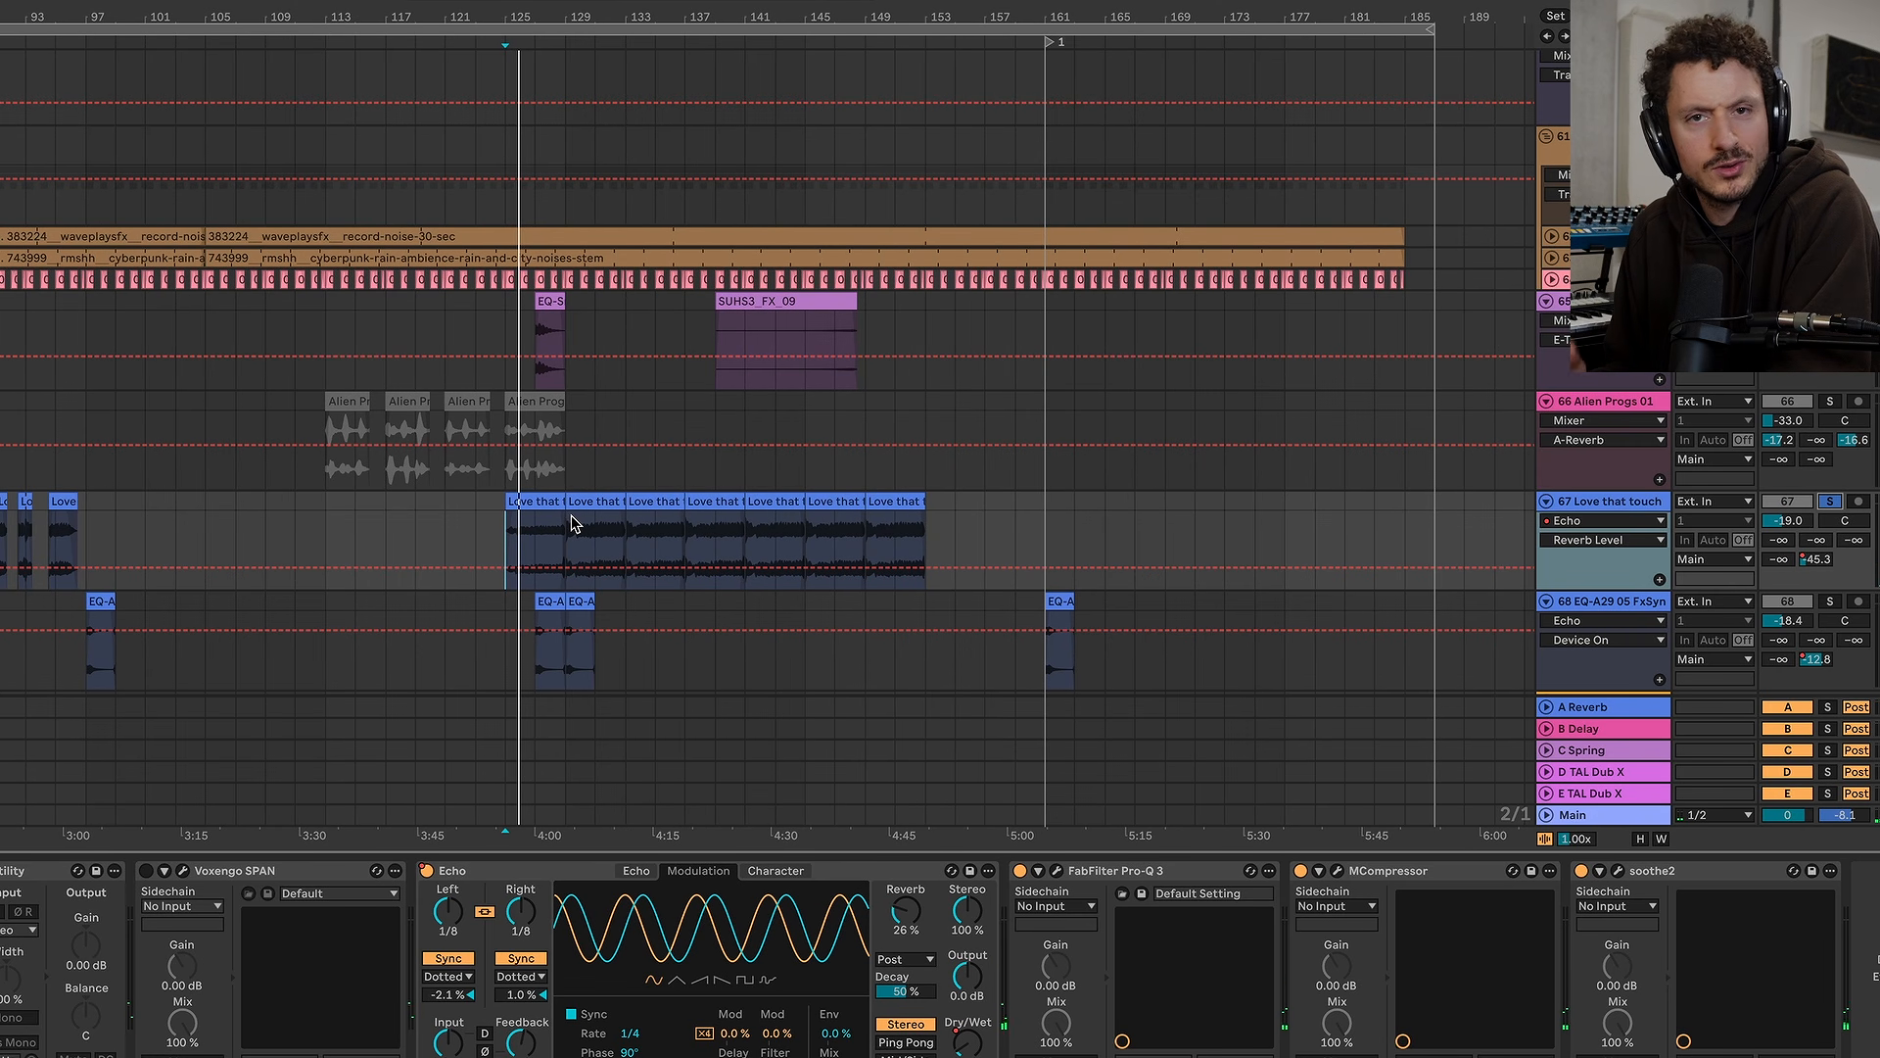
scroll(571, 519, "up", 5)
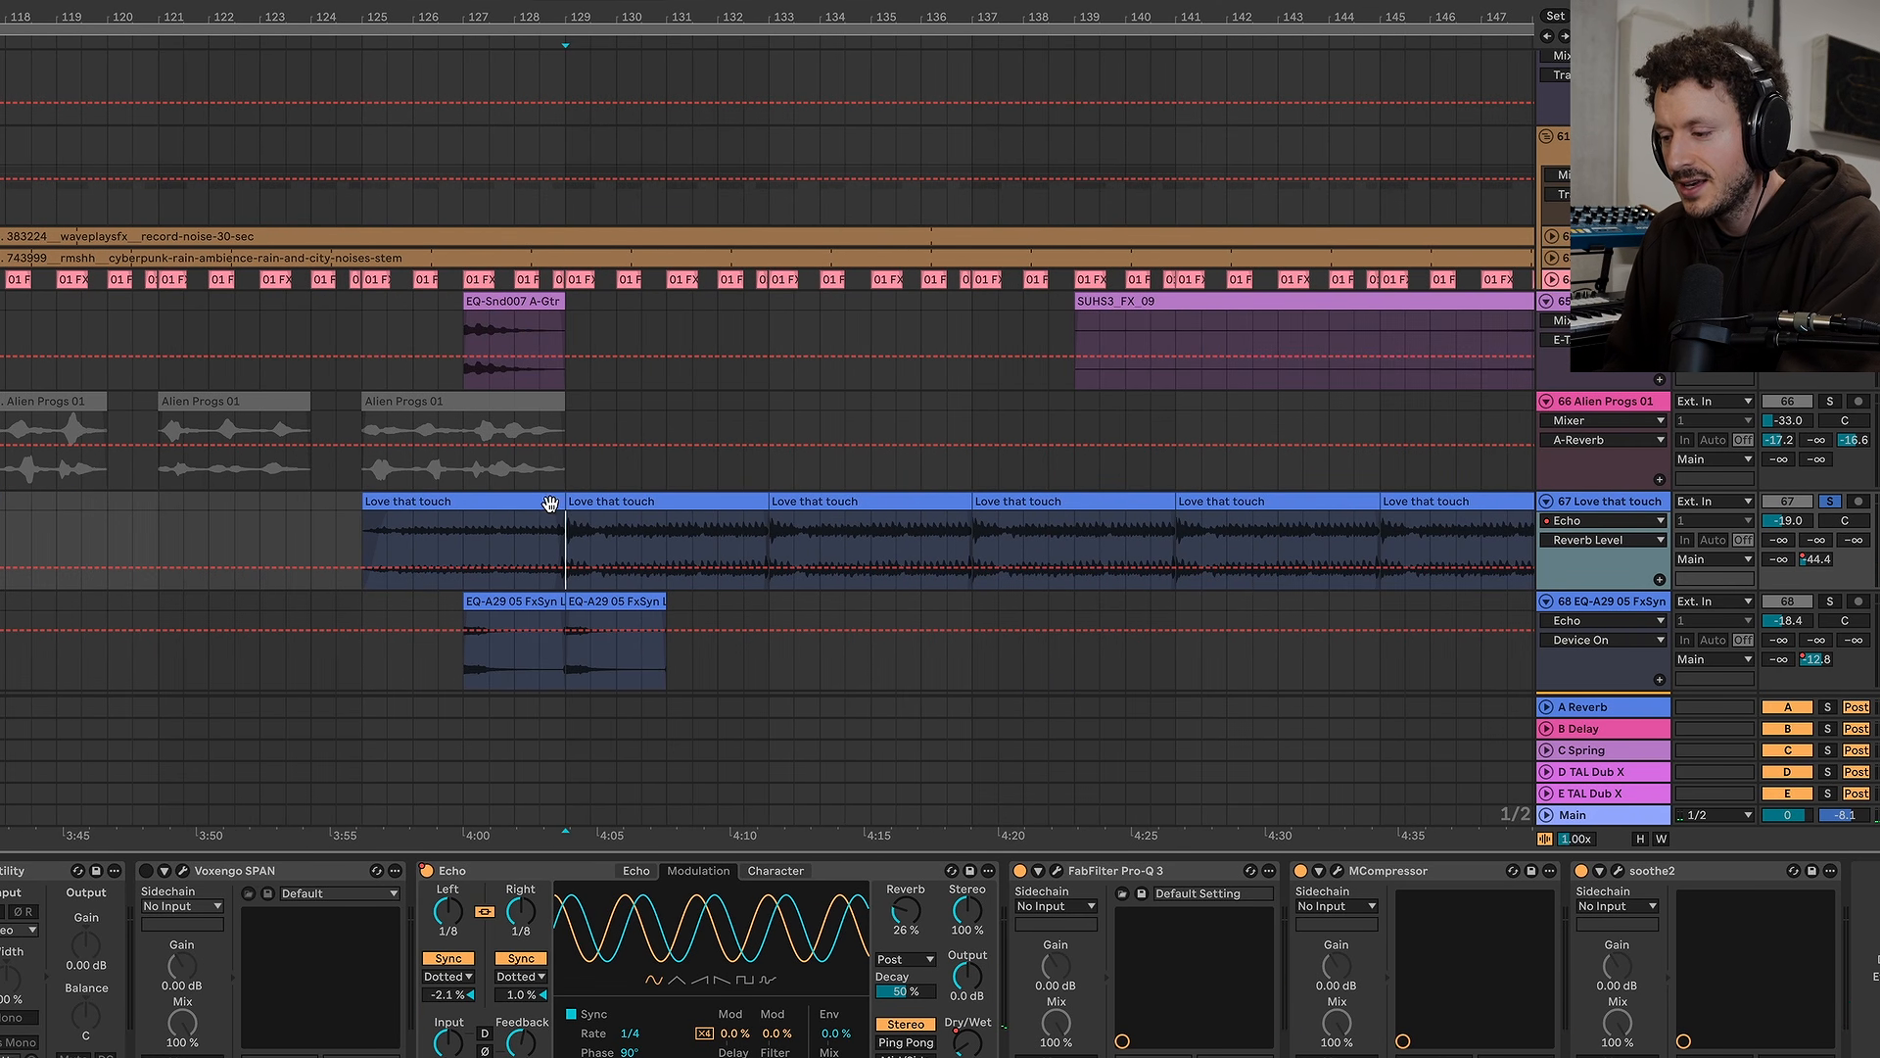
double_click(524, 500)
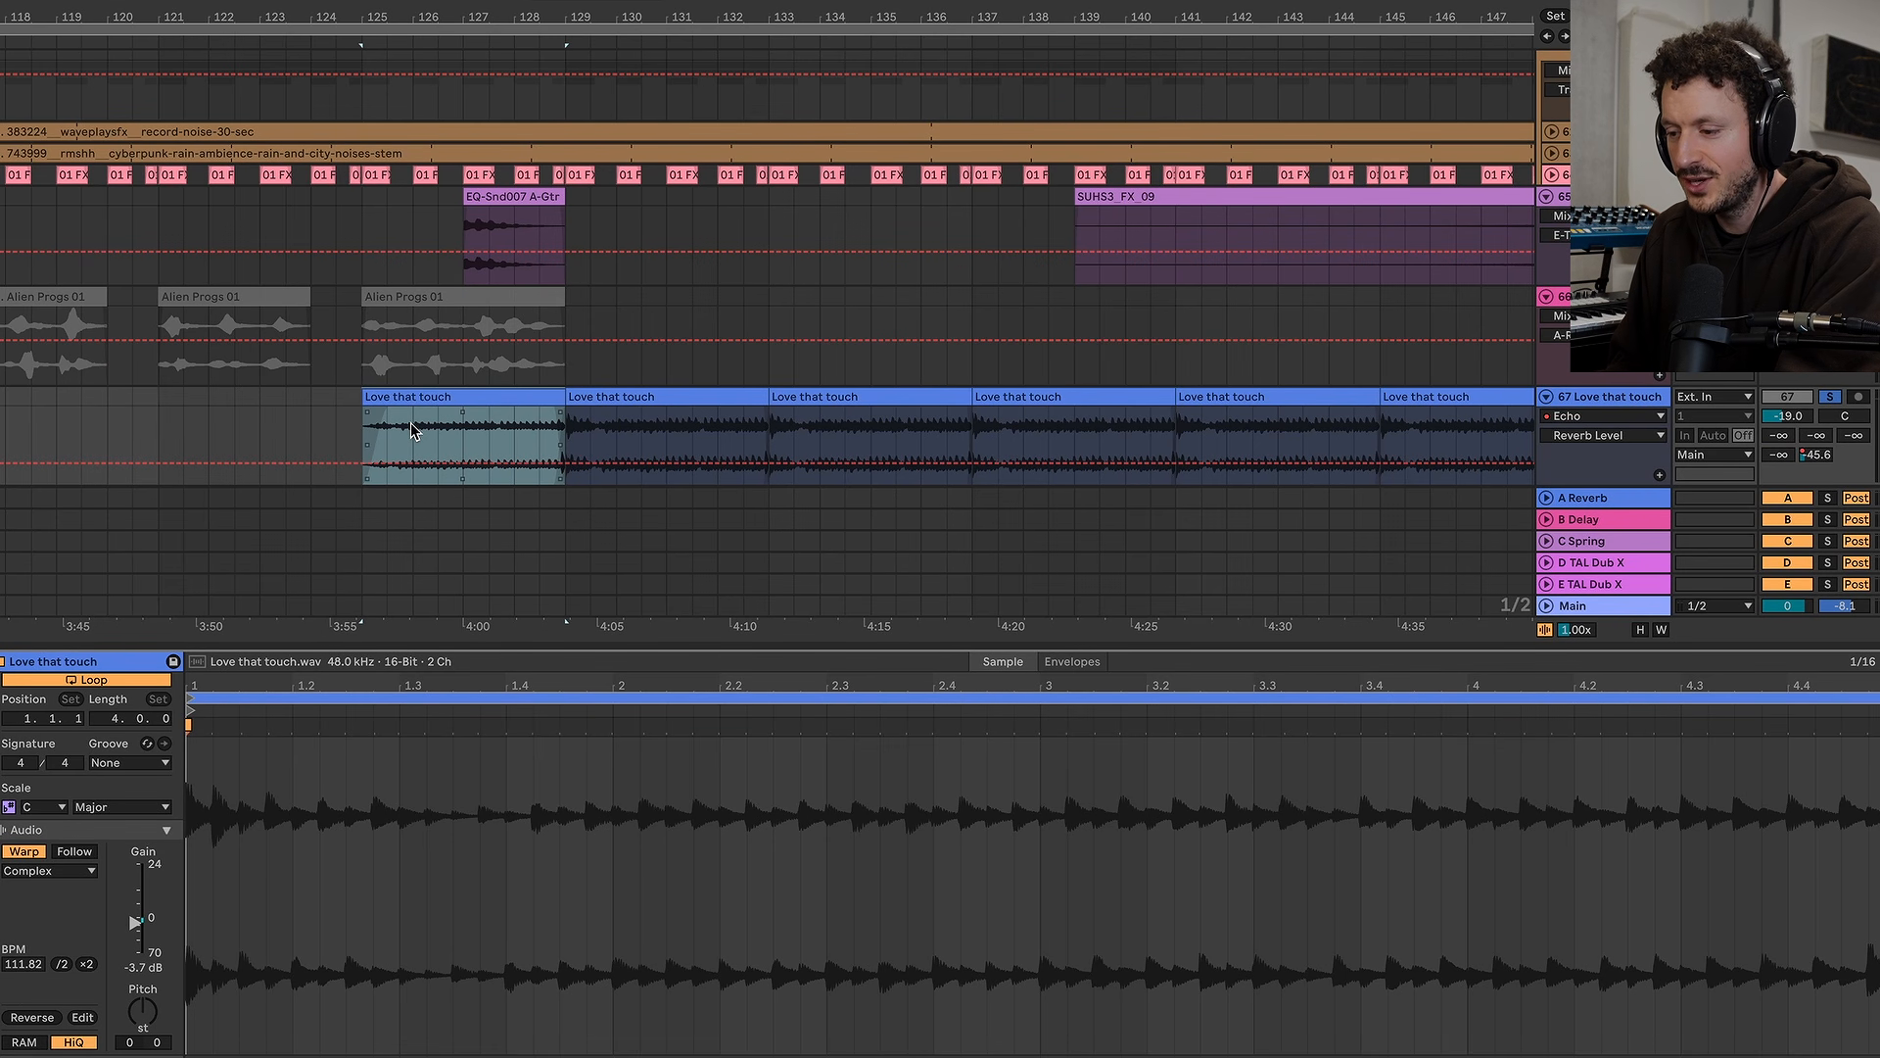
key("space")
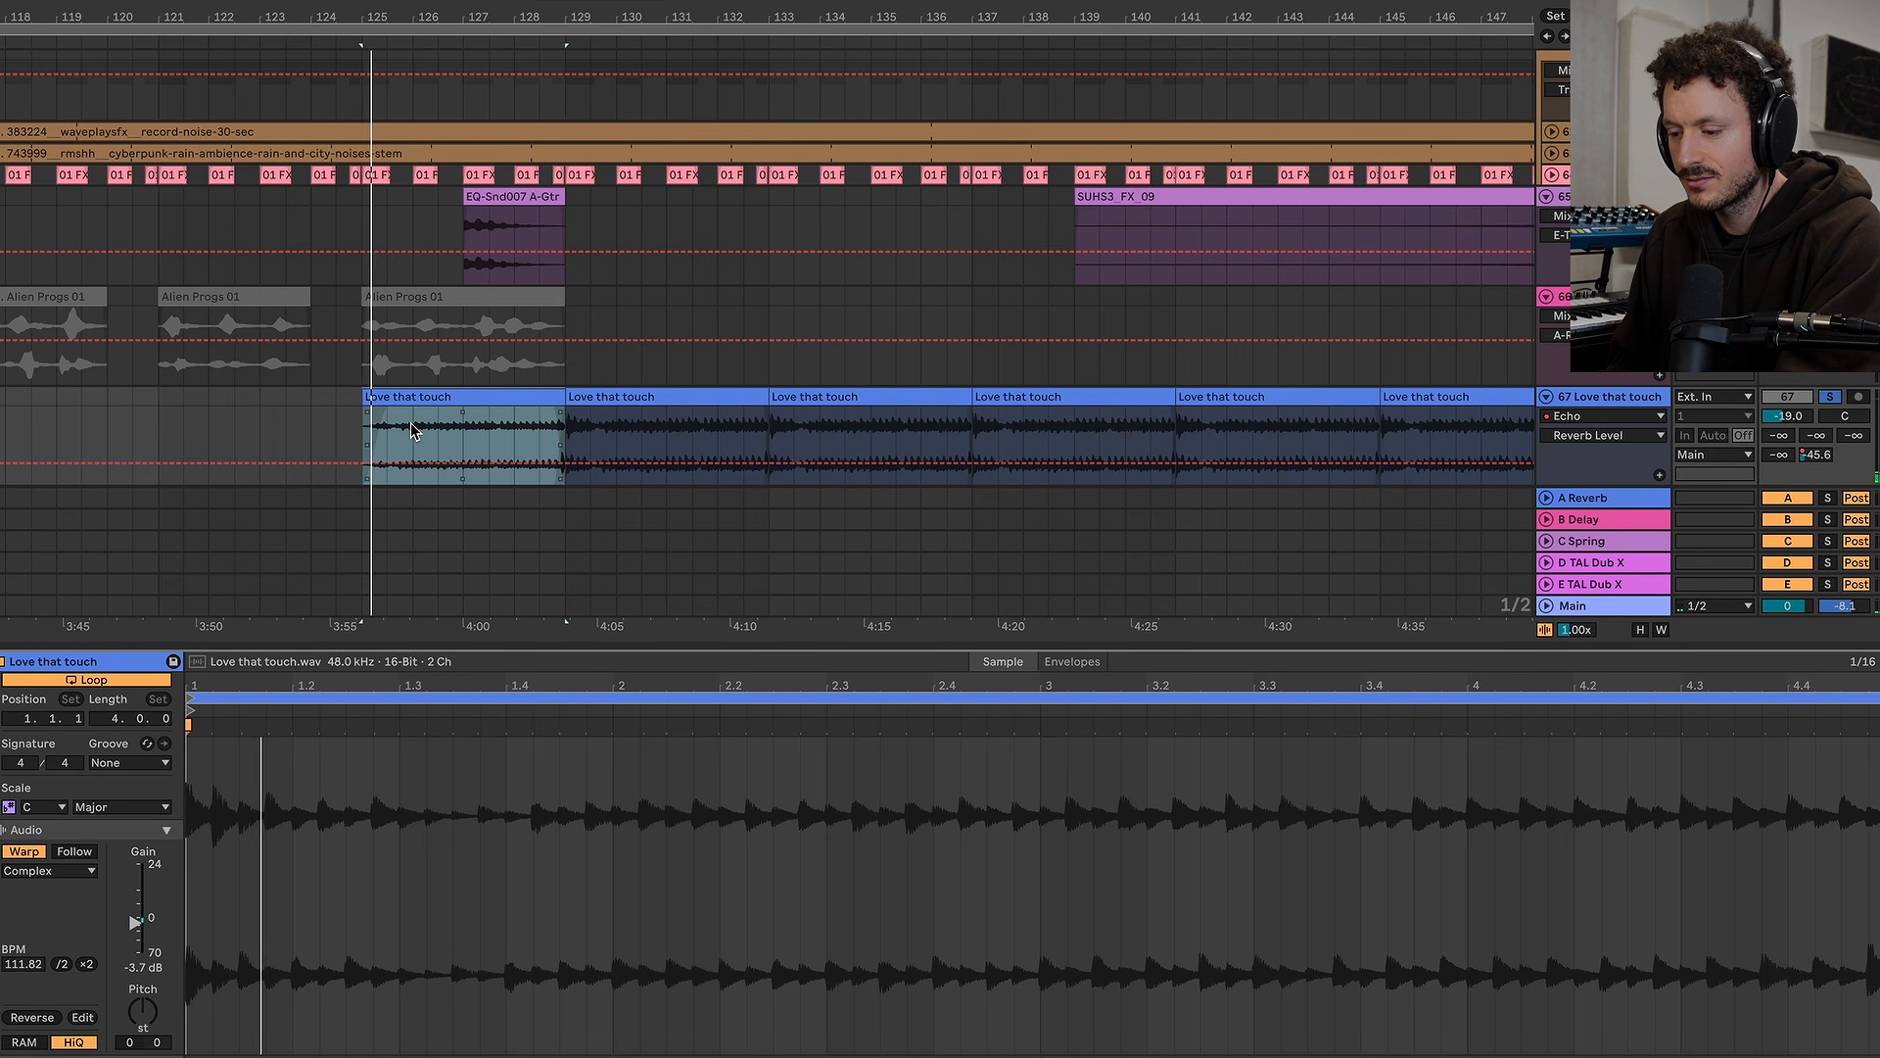
left_click(975, 434)
left_click(1058, 390)
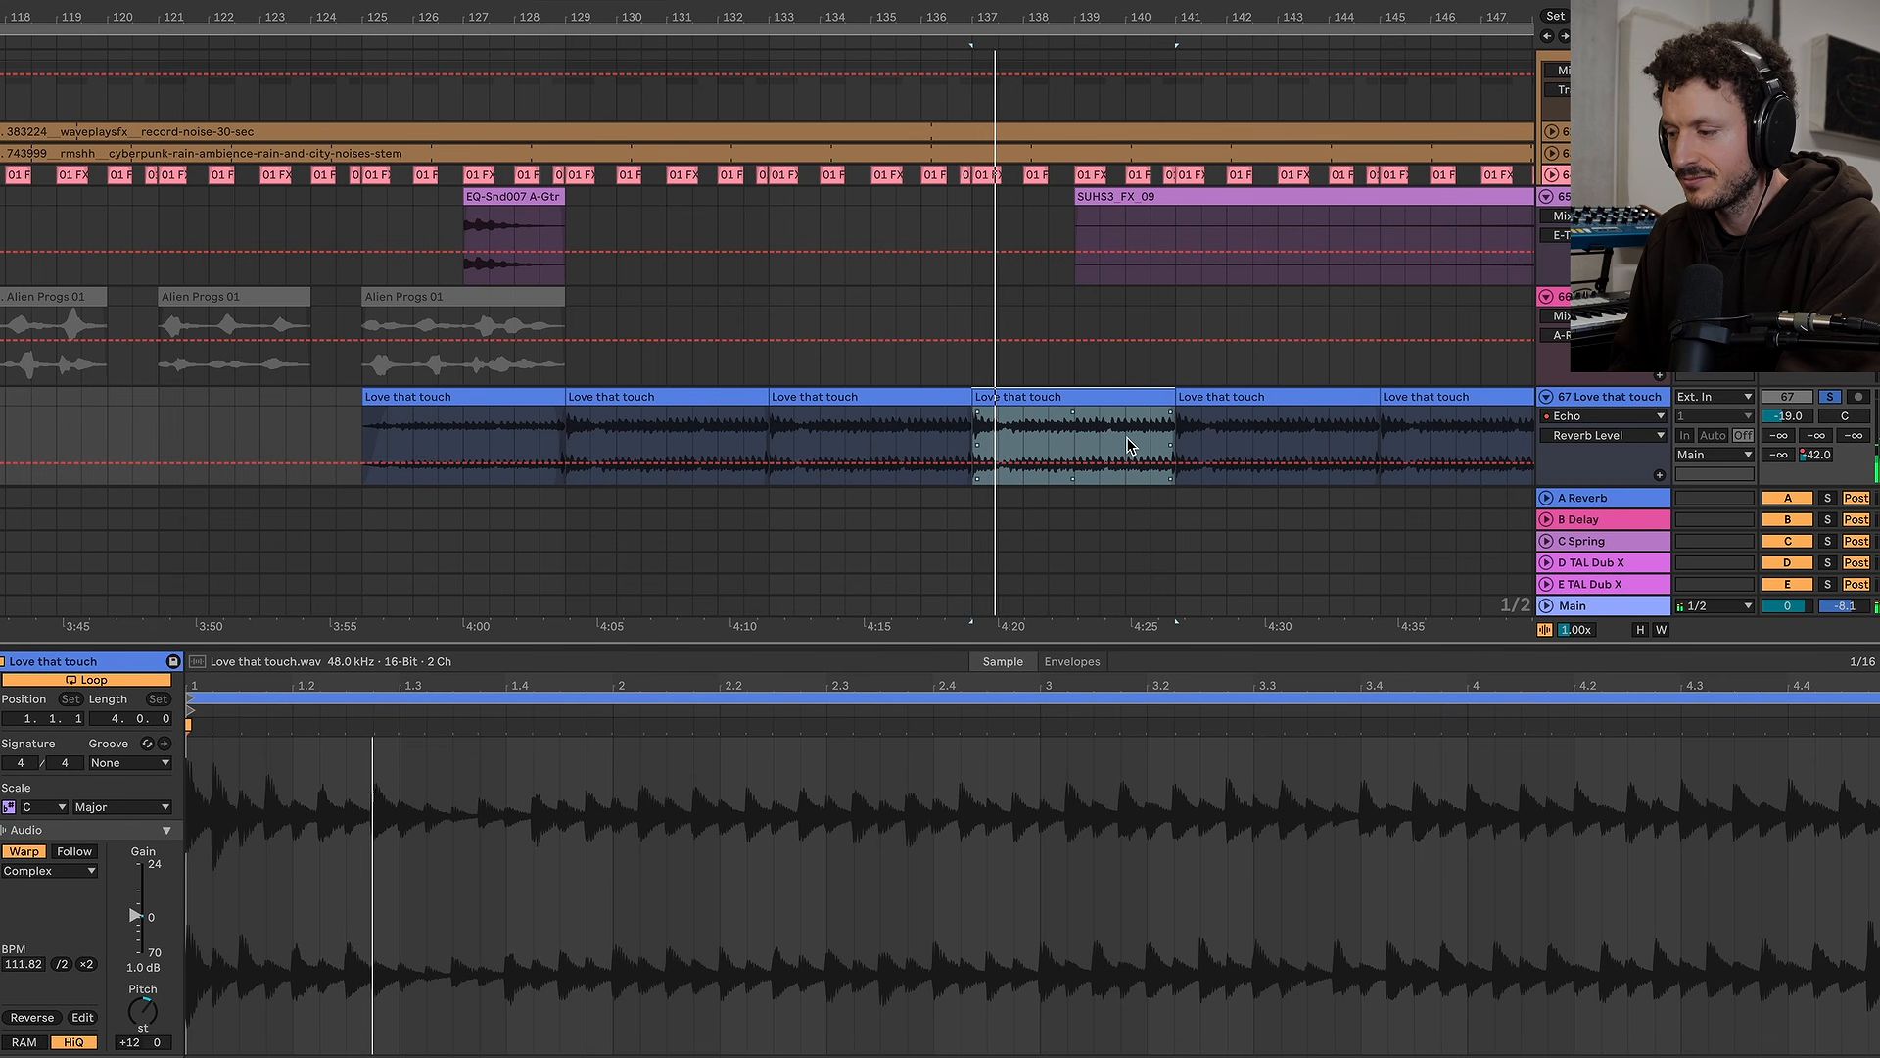
Play the short chopped Love that touch clips from bar 81 with the track soloed
scroll(1126, 443, "down", 10)
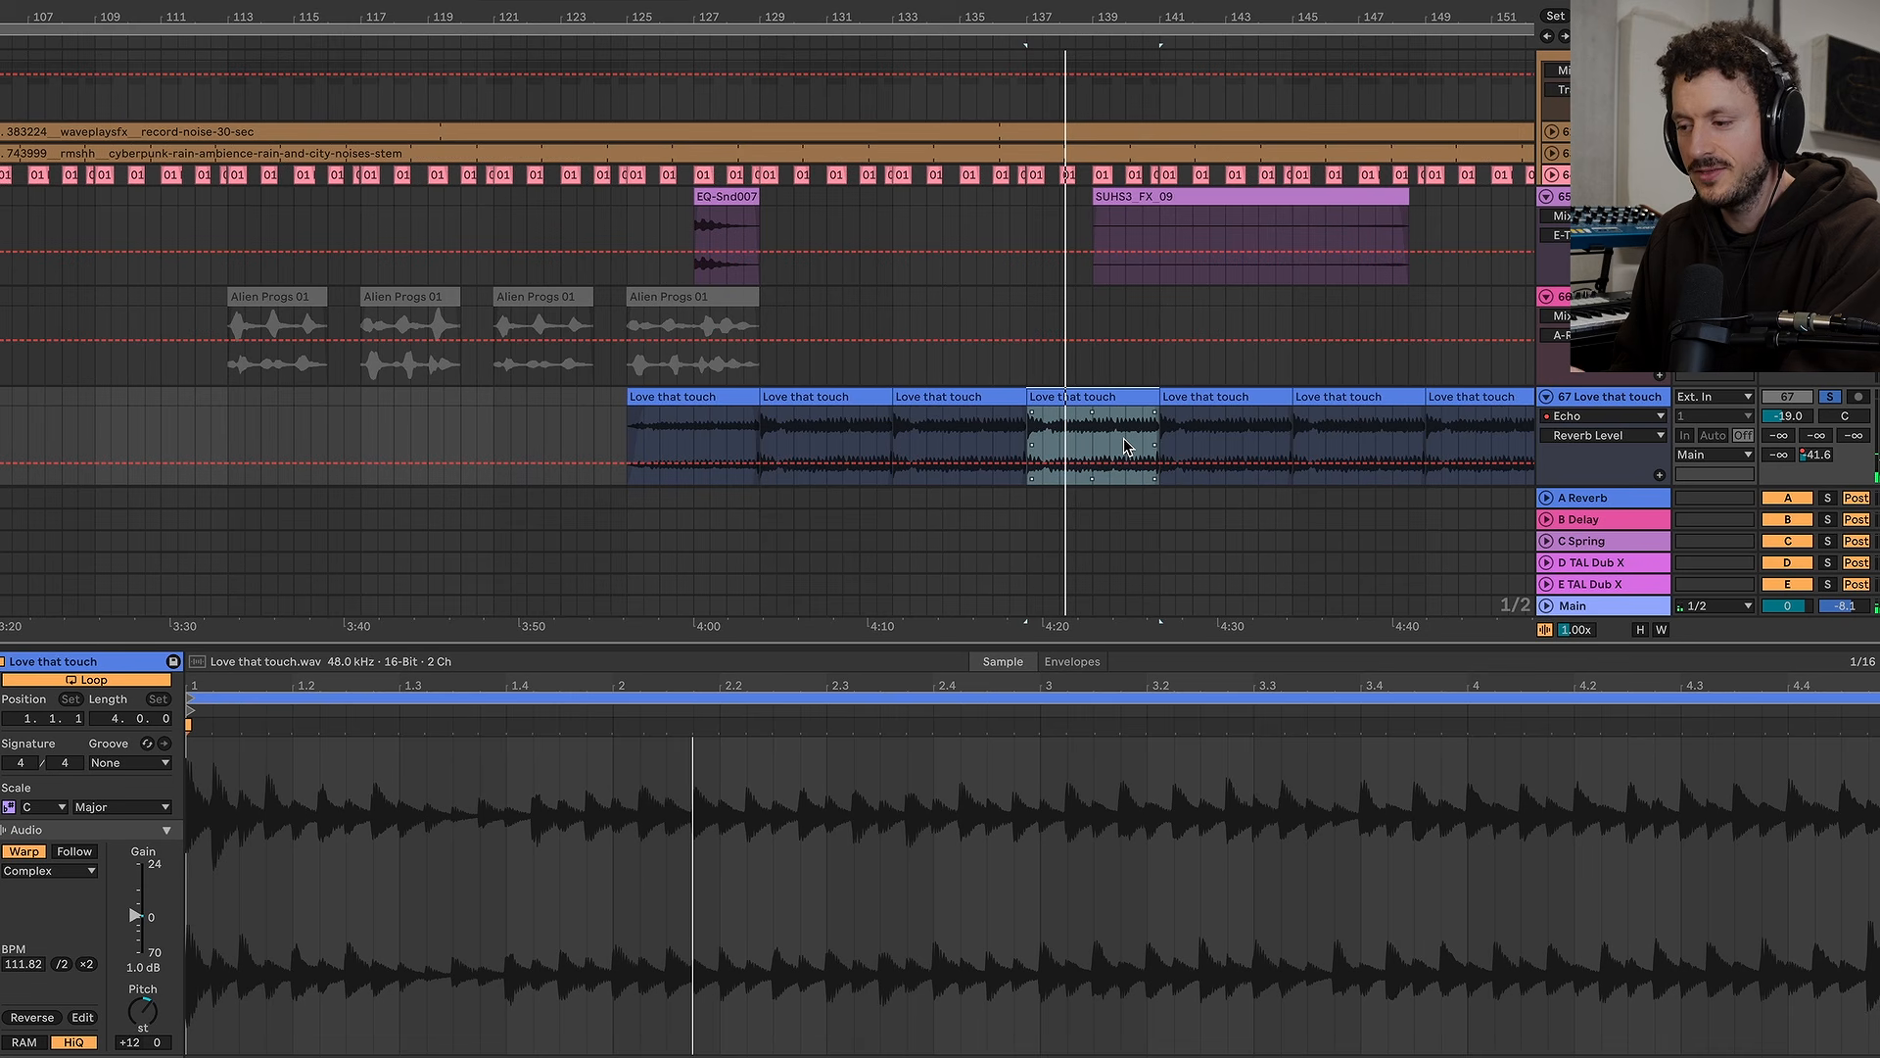
scroll(1125, 443, "down", 10)
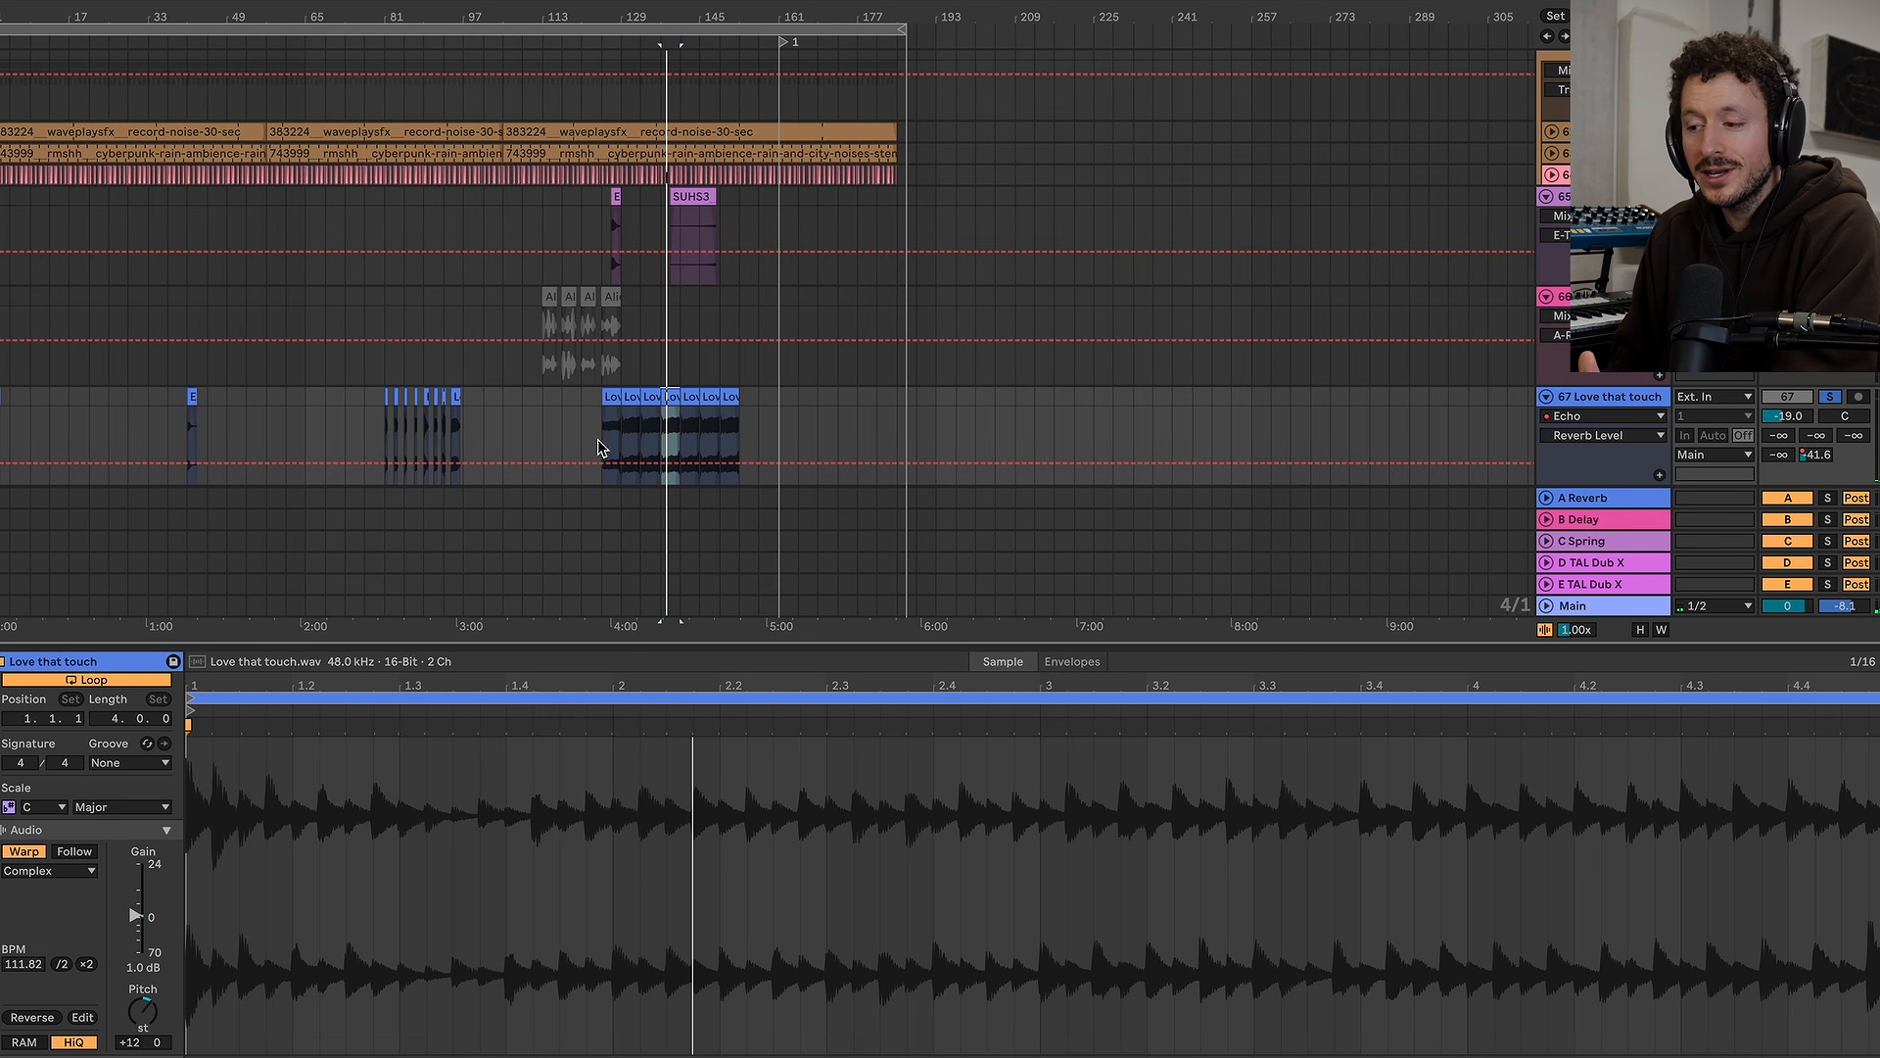
scroll(320, 412, "up", 1)
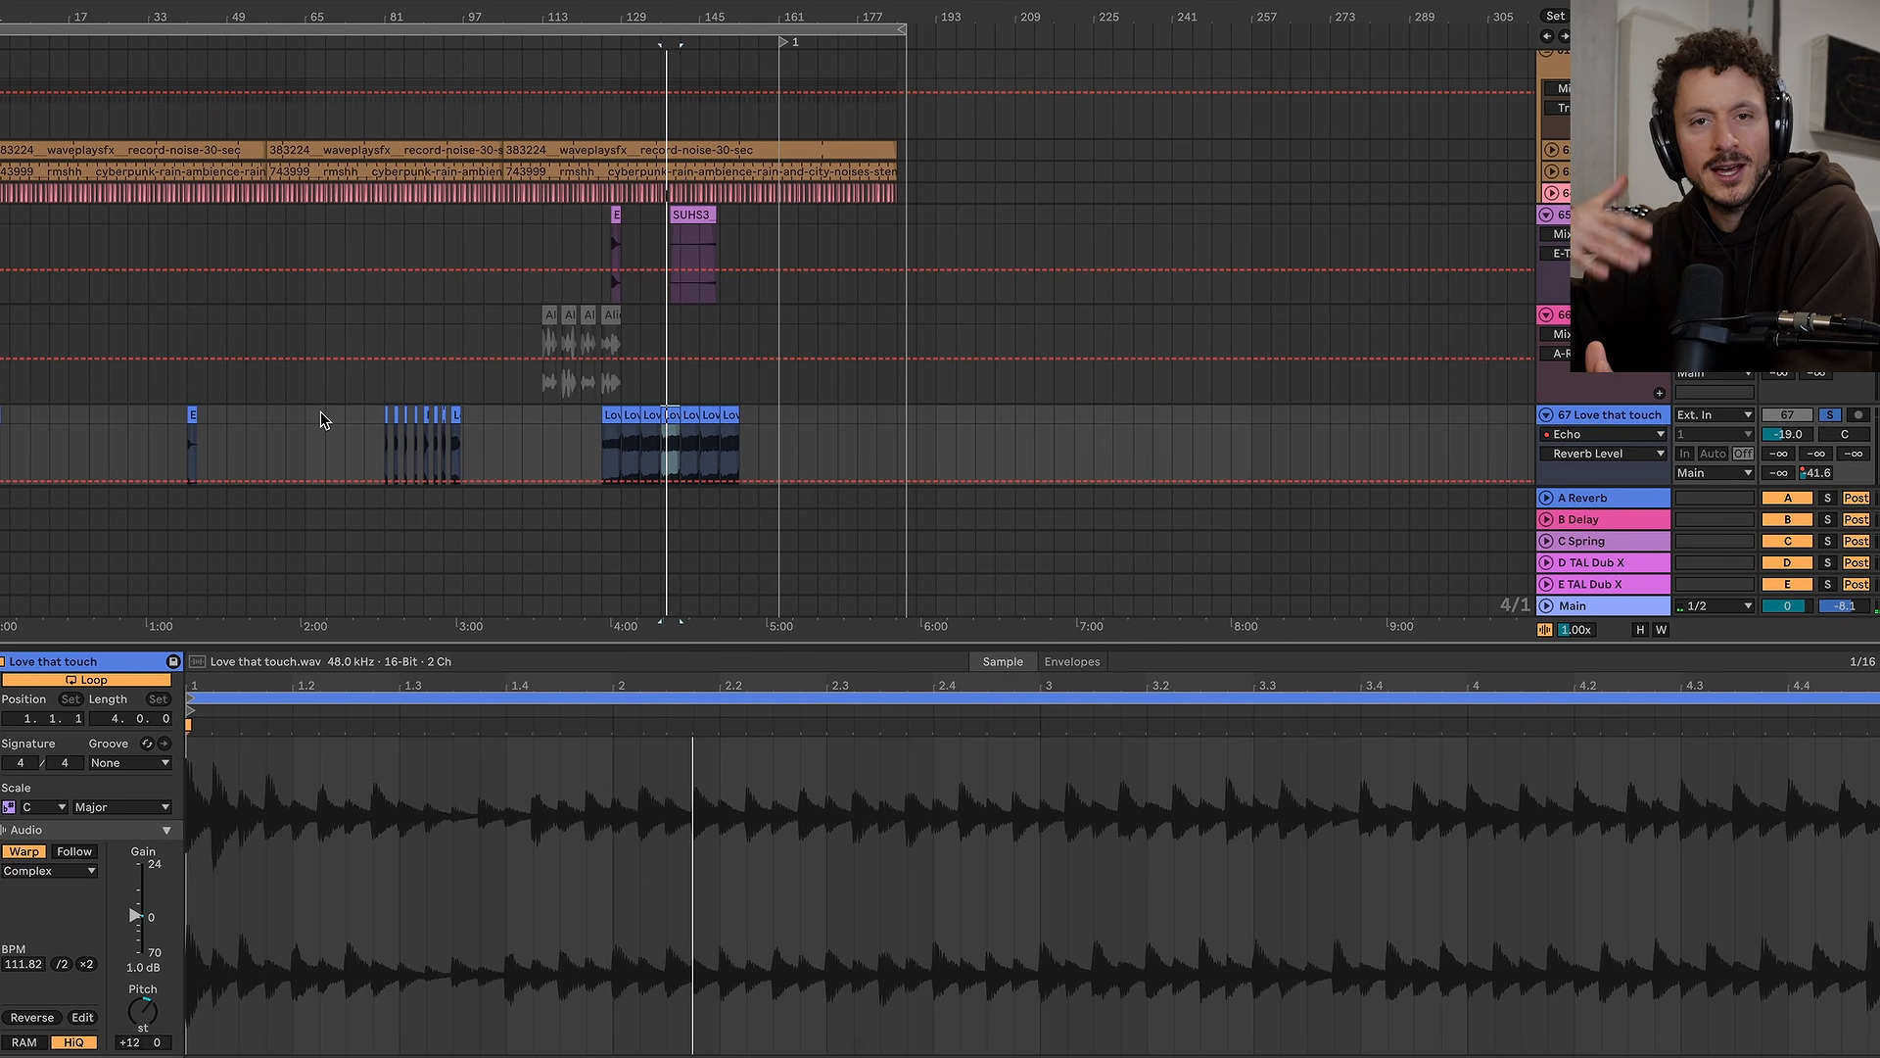
scroll(313, 402, "down", 3)
scroll(336, 397, "up", 8)
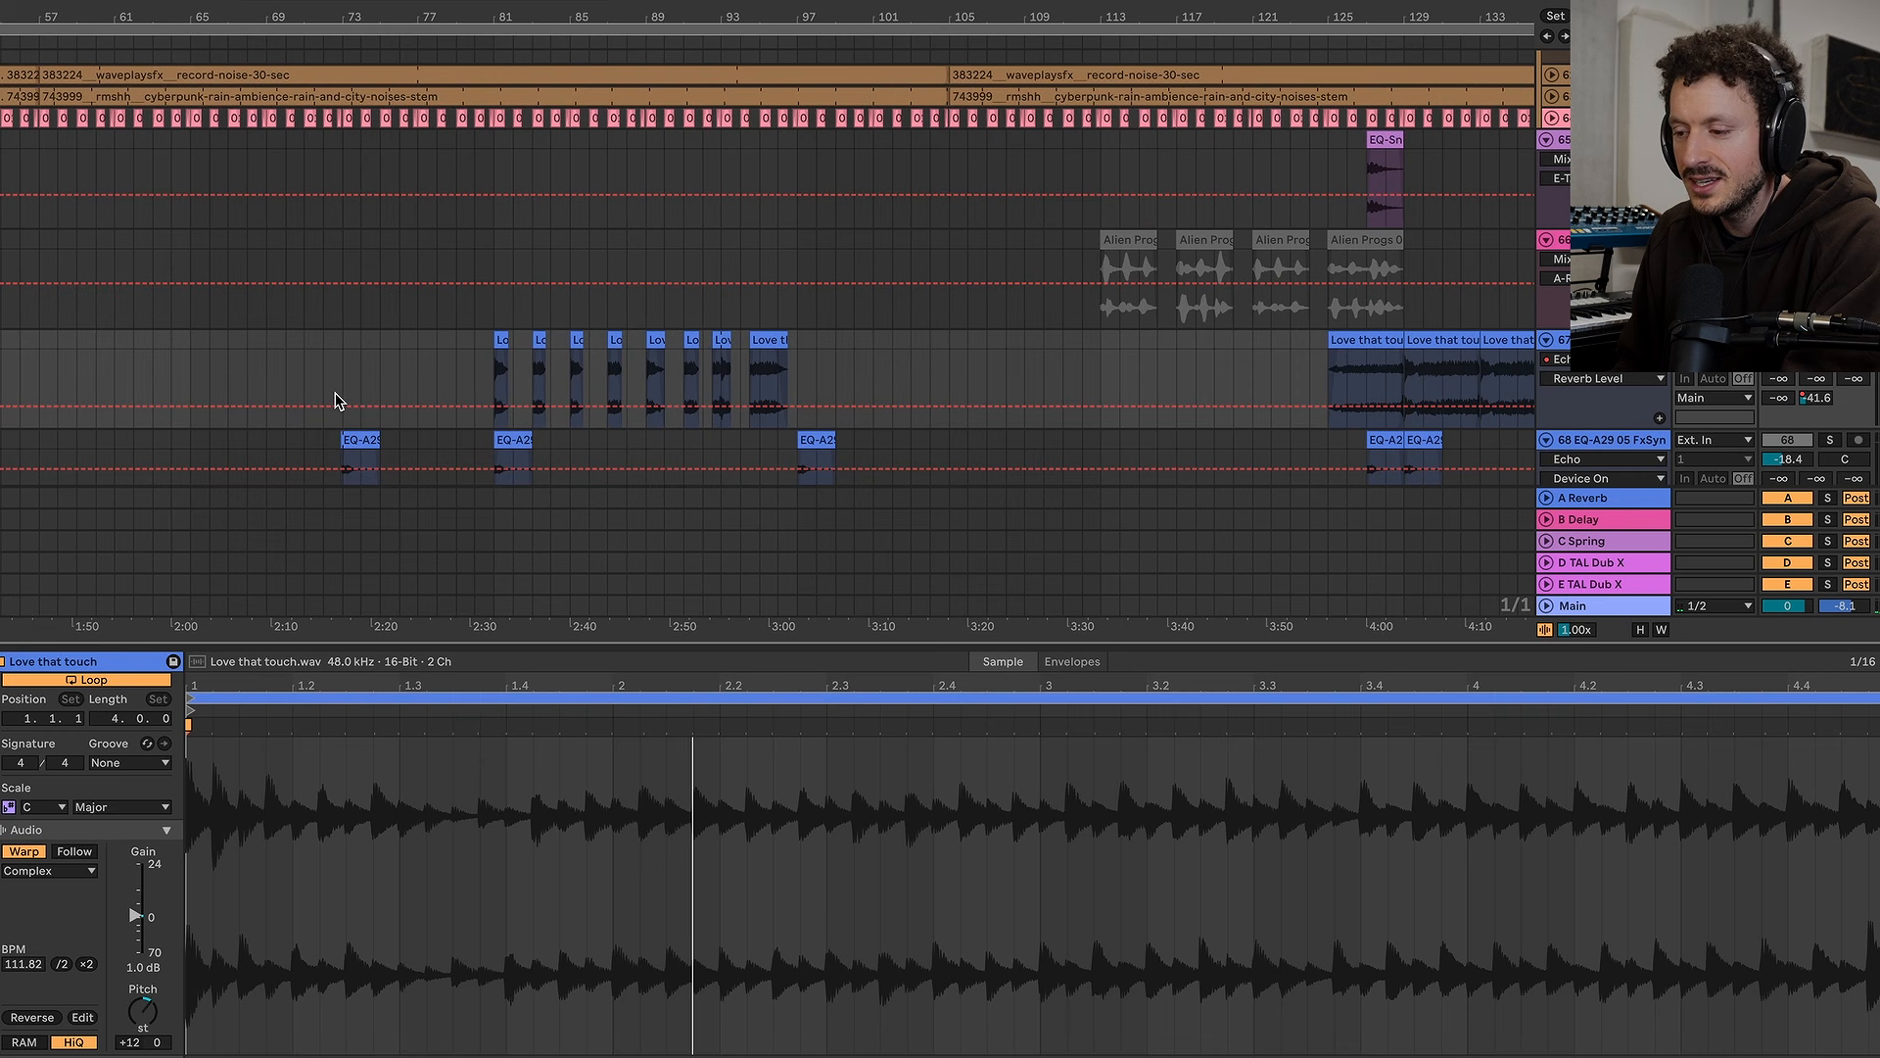
scroll(582, 323, "up", 8)
left_click(151, 370)
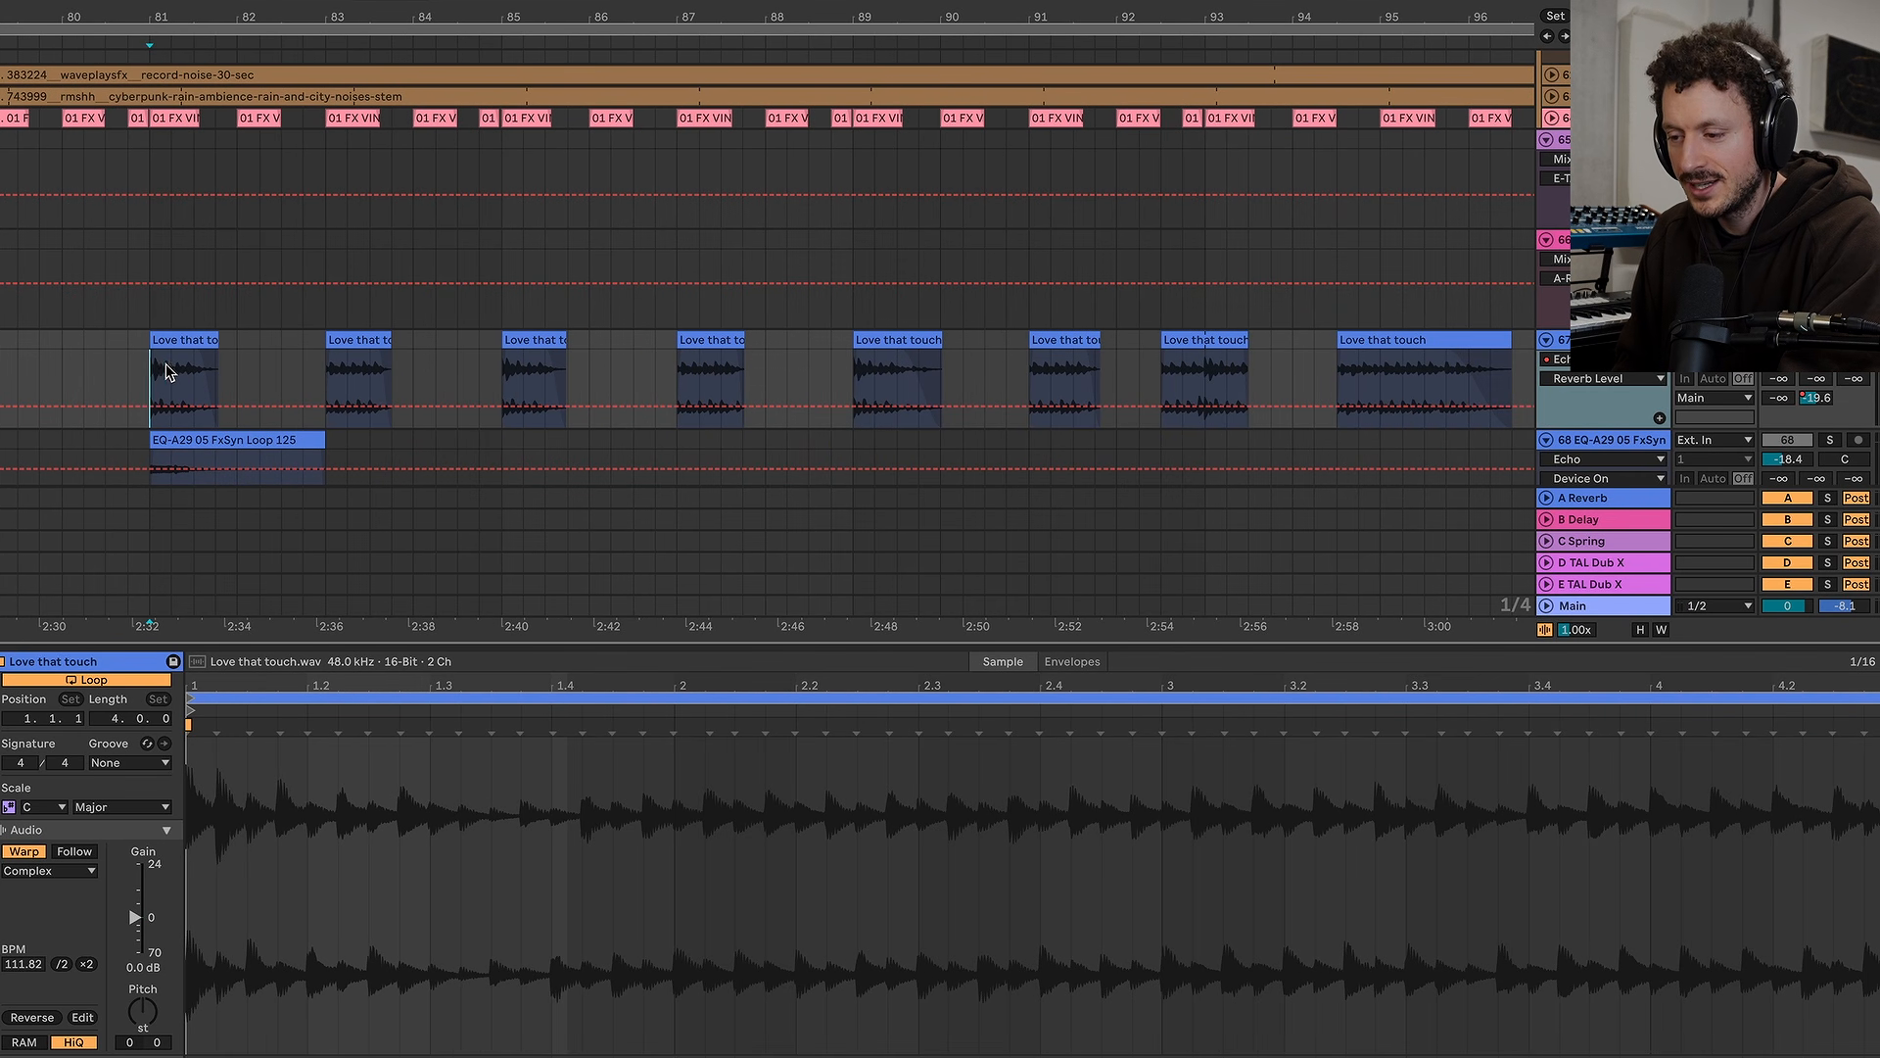
key("space")
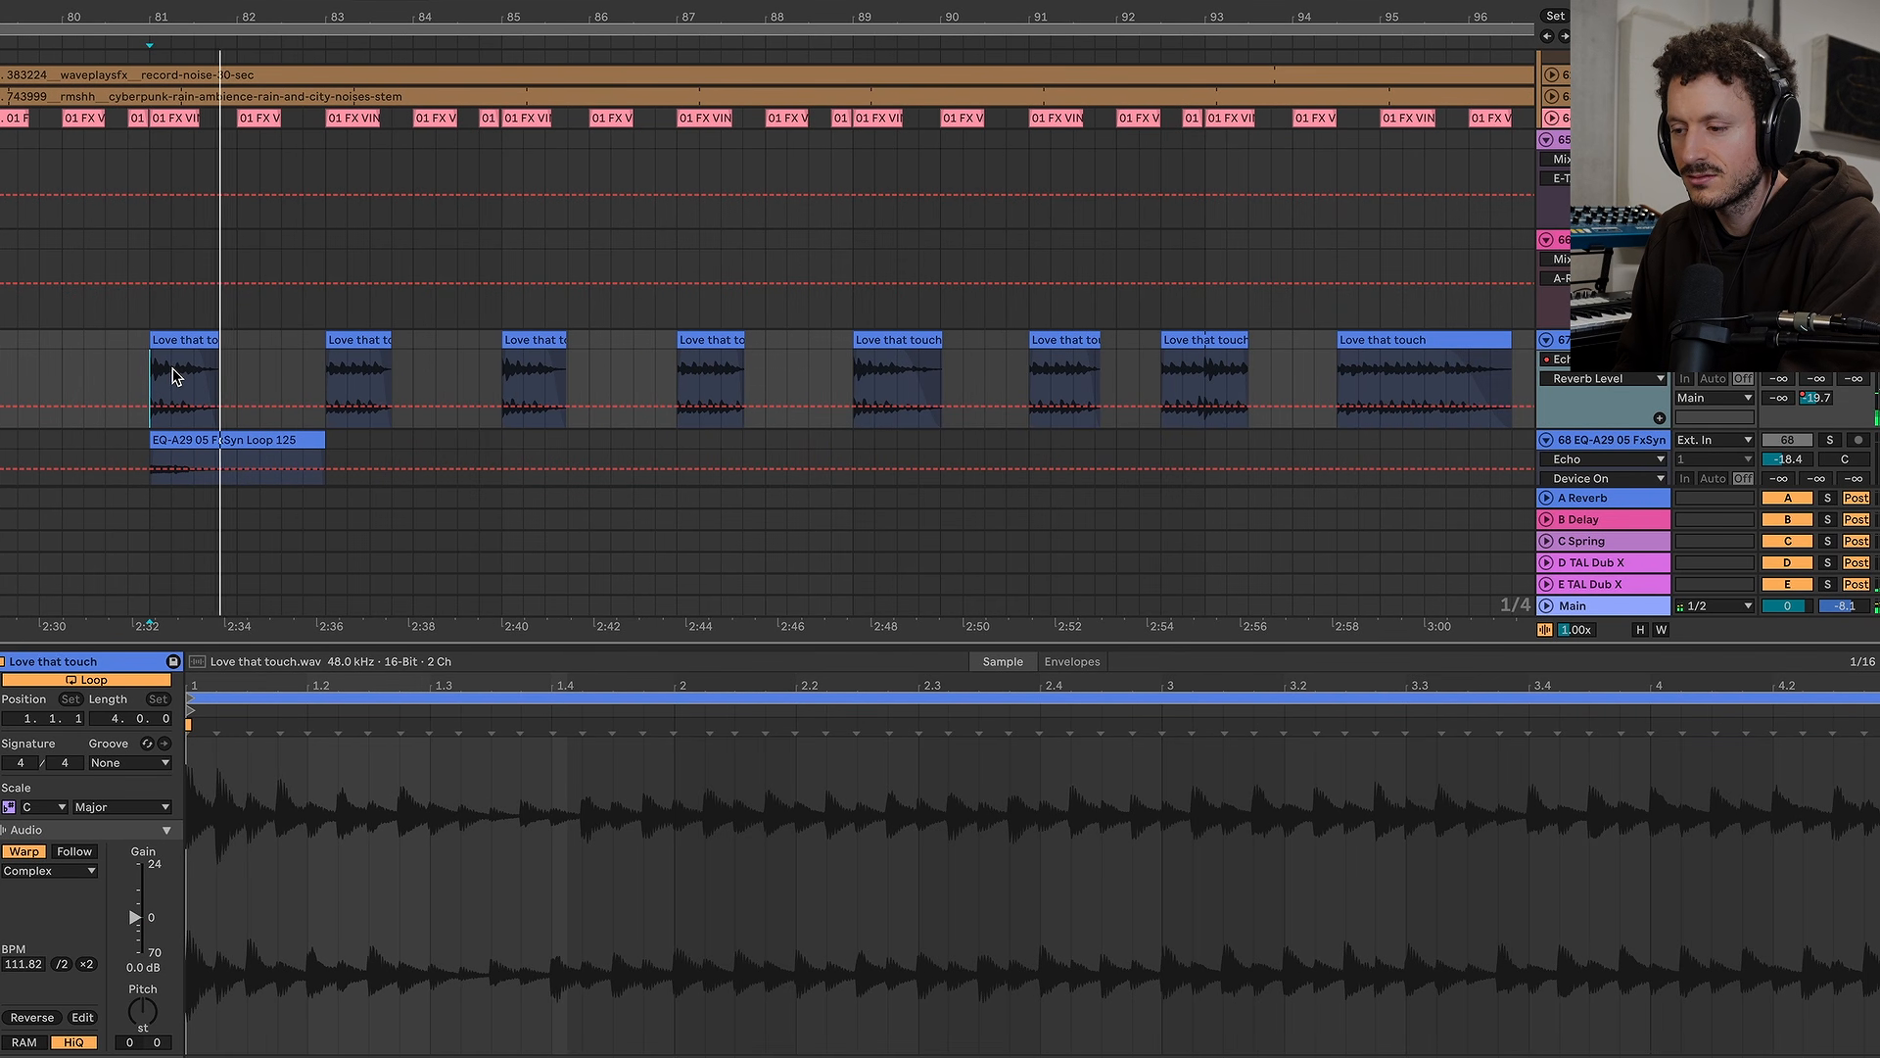
Show the track's E-TAL Dub X send automation, inspect the TAL Dub X plug-in on return E and close its window
left_click(1810, 401)
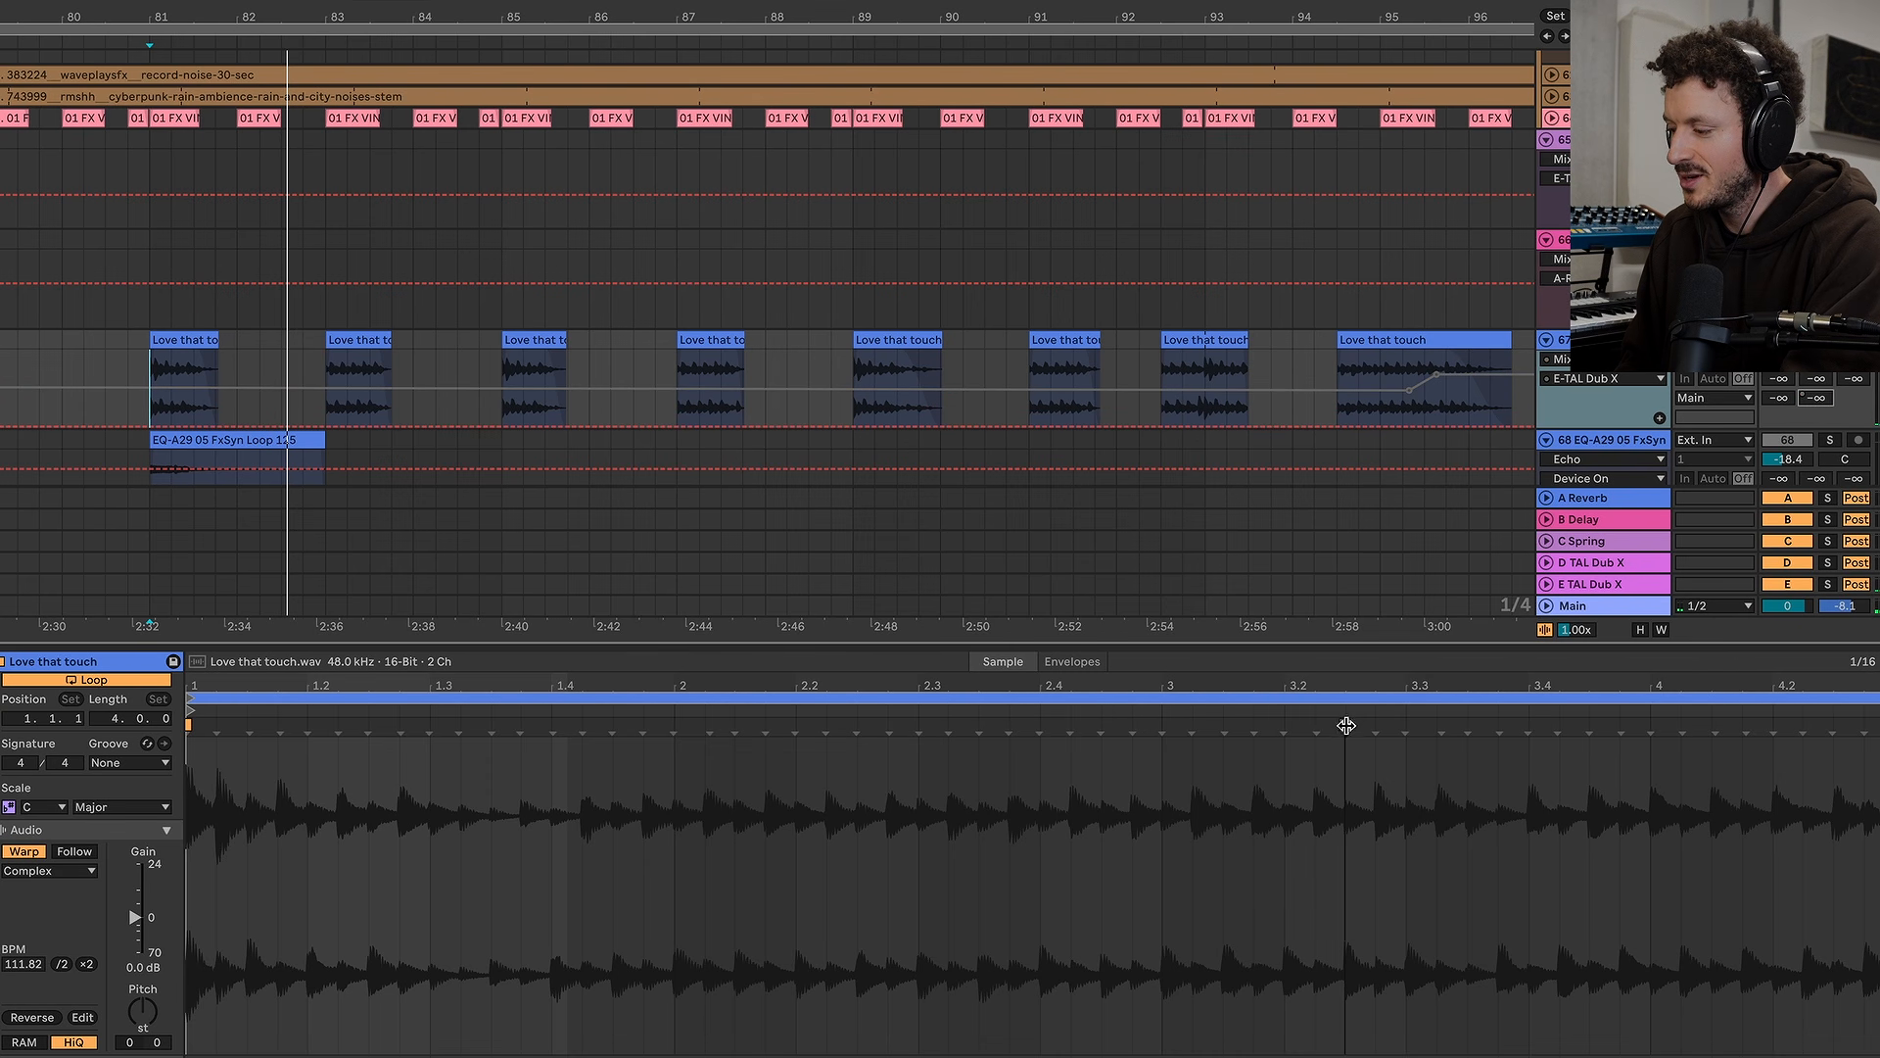
left_click(1587, 583)
left_click(36, 871)
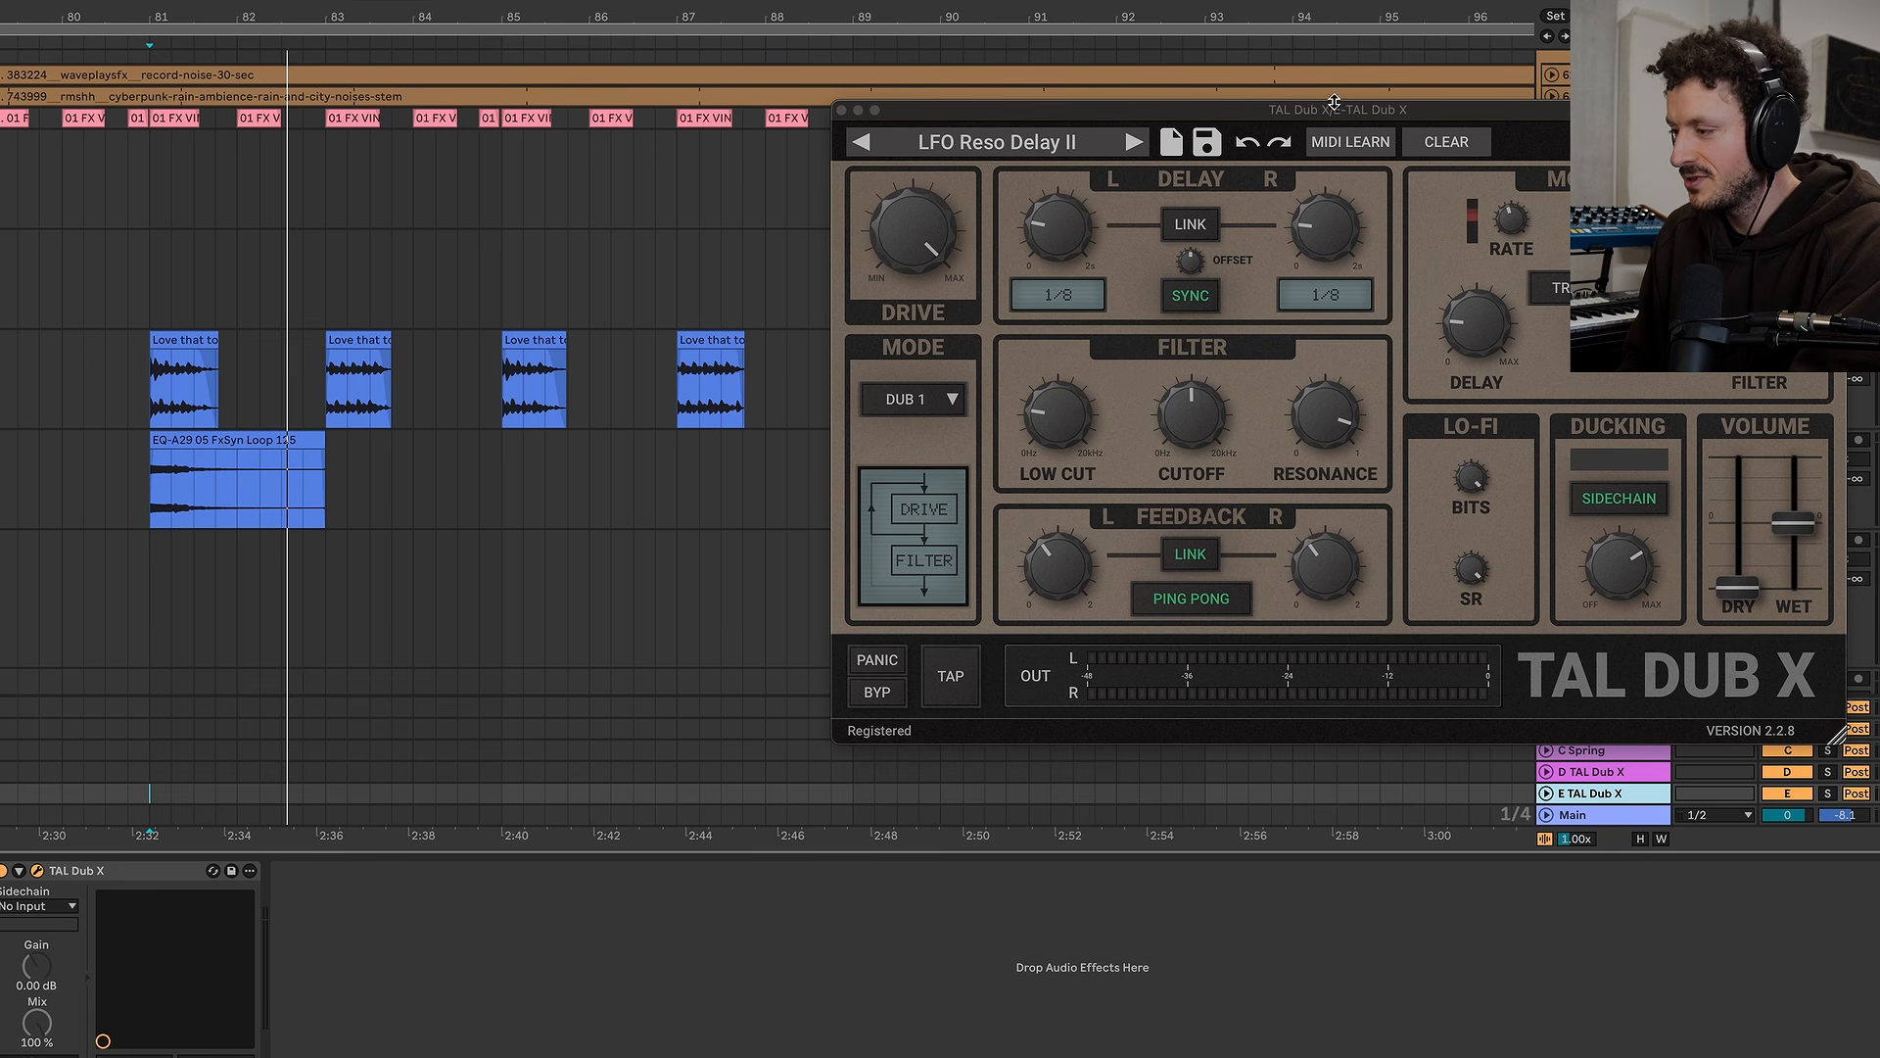
left_click_drag(1246, 110, 776, 118)
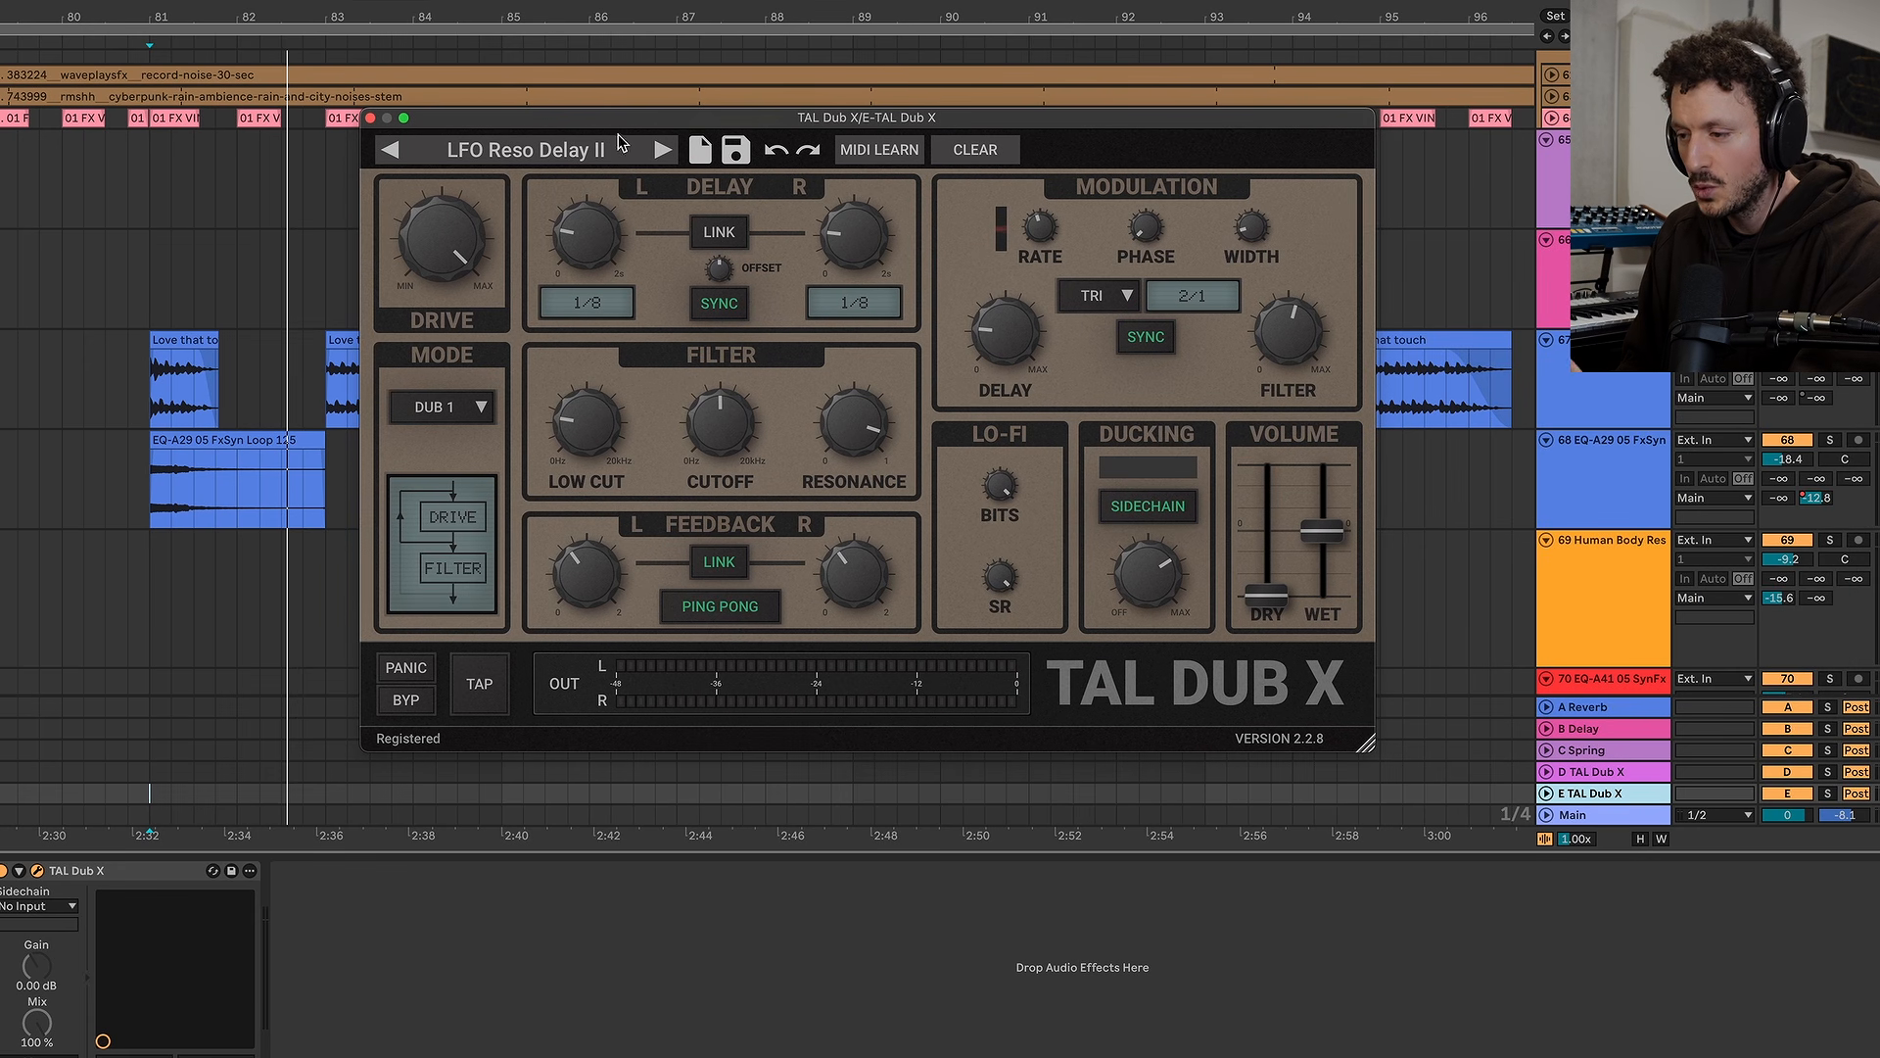
left_click(371, 118)
left_click(159, 285)
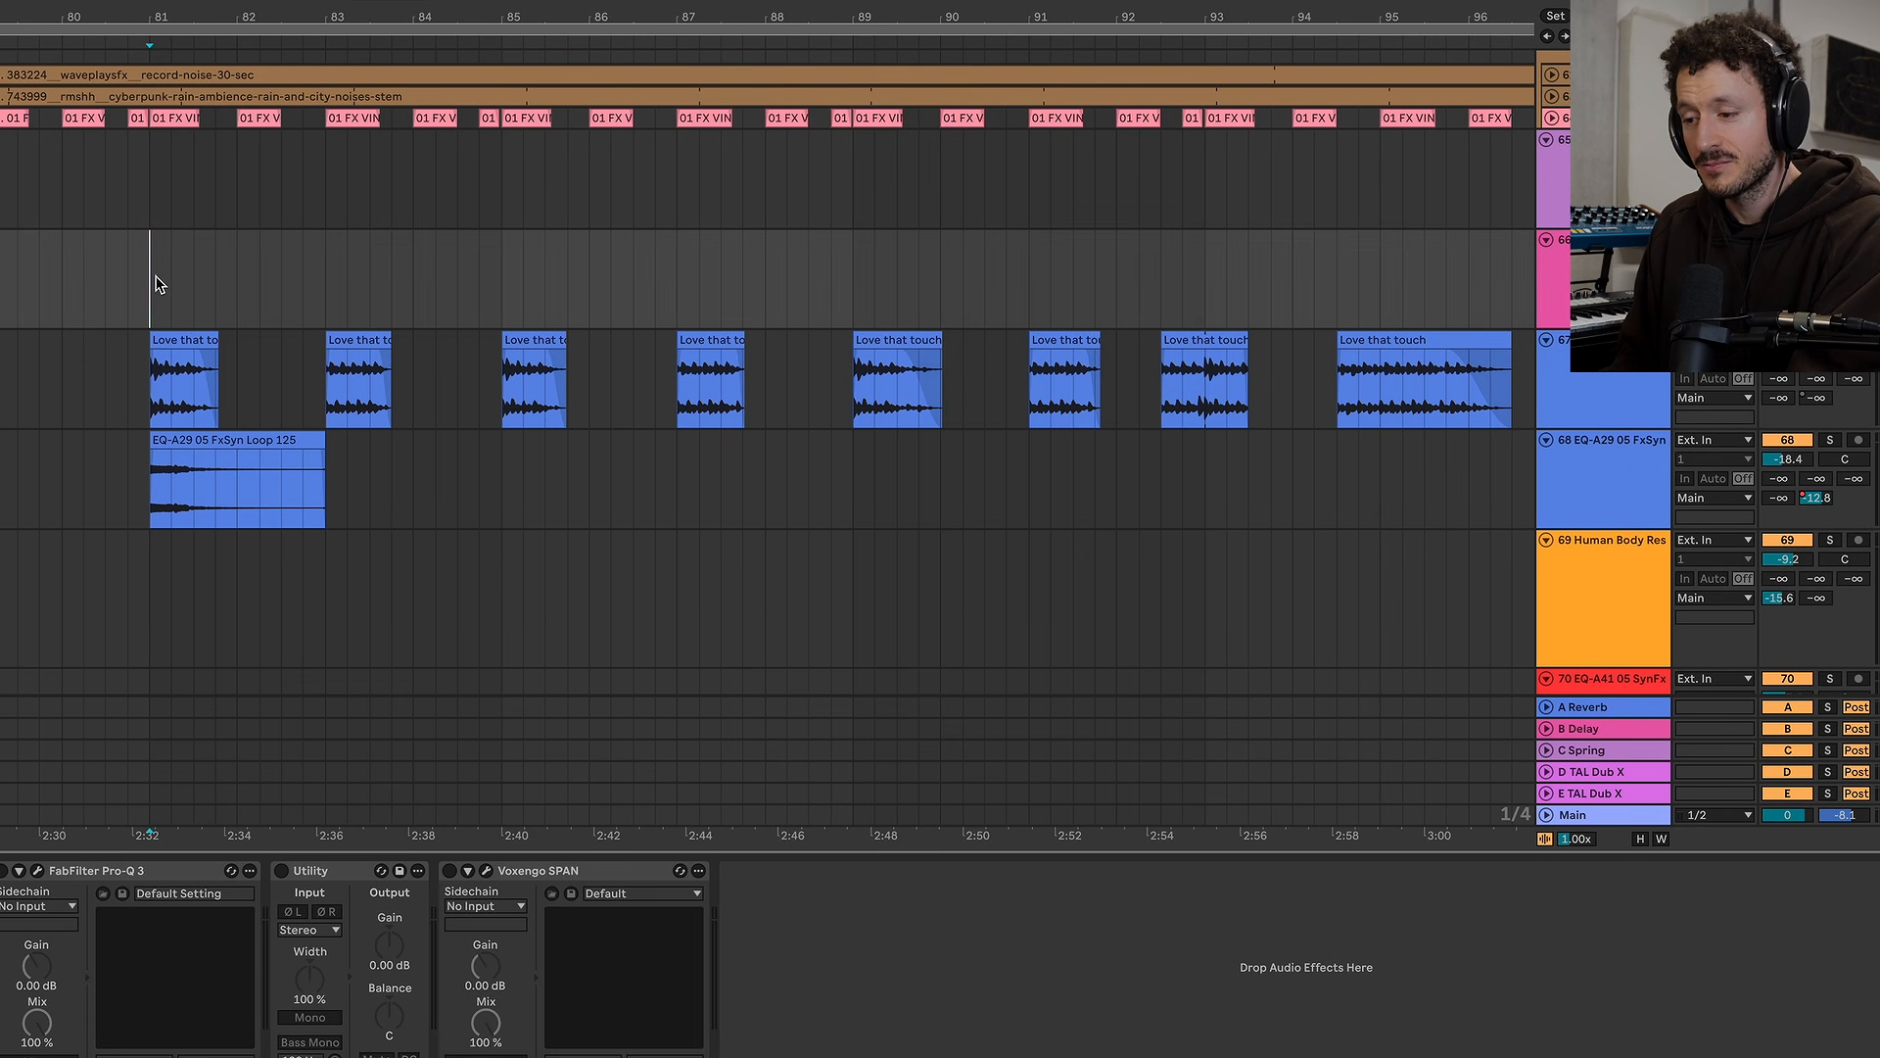
Play the Love that touch chops soloed from bar 81 and in the full mix from bar 79
scroll(296, 423, "down", 3)
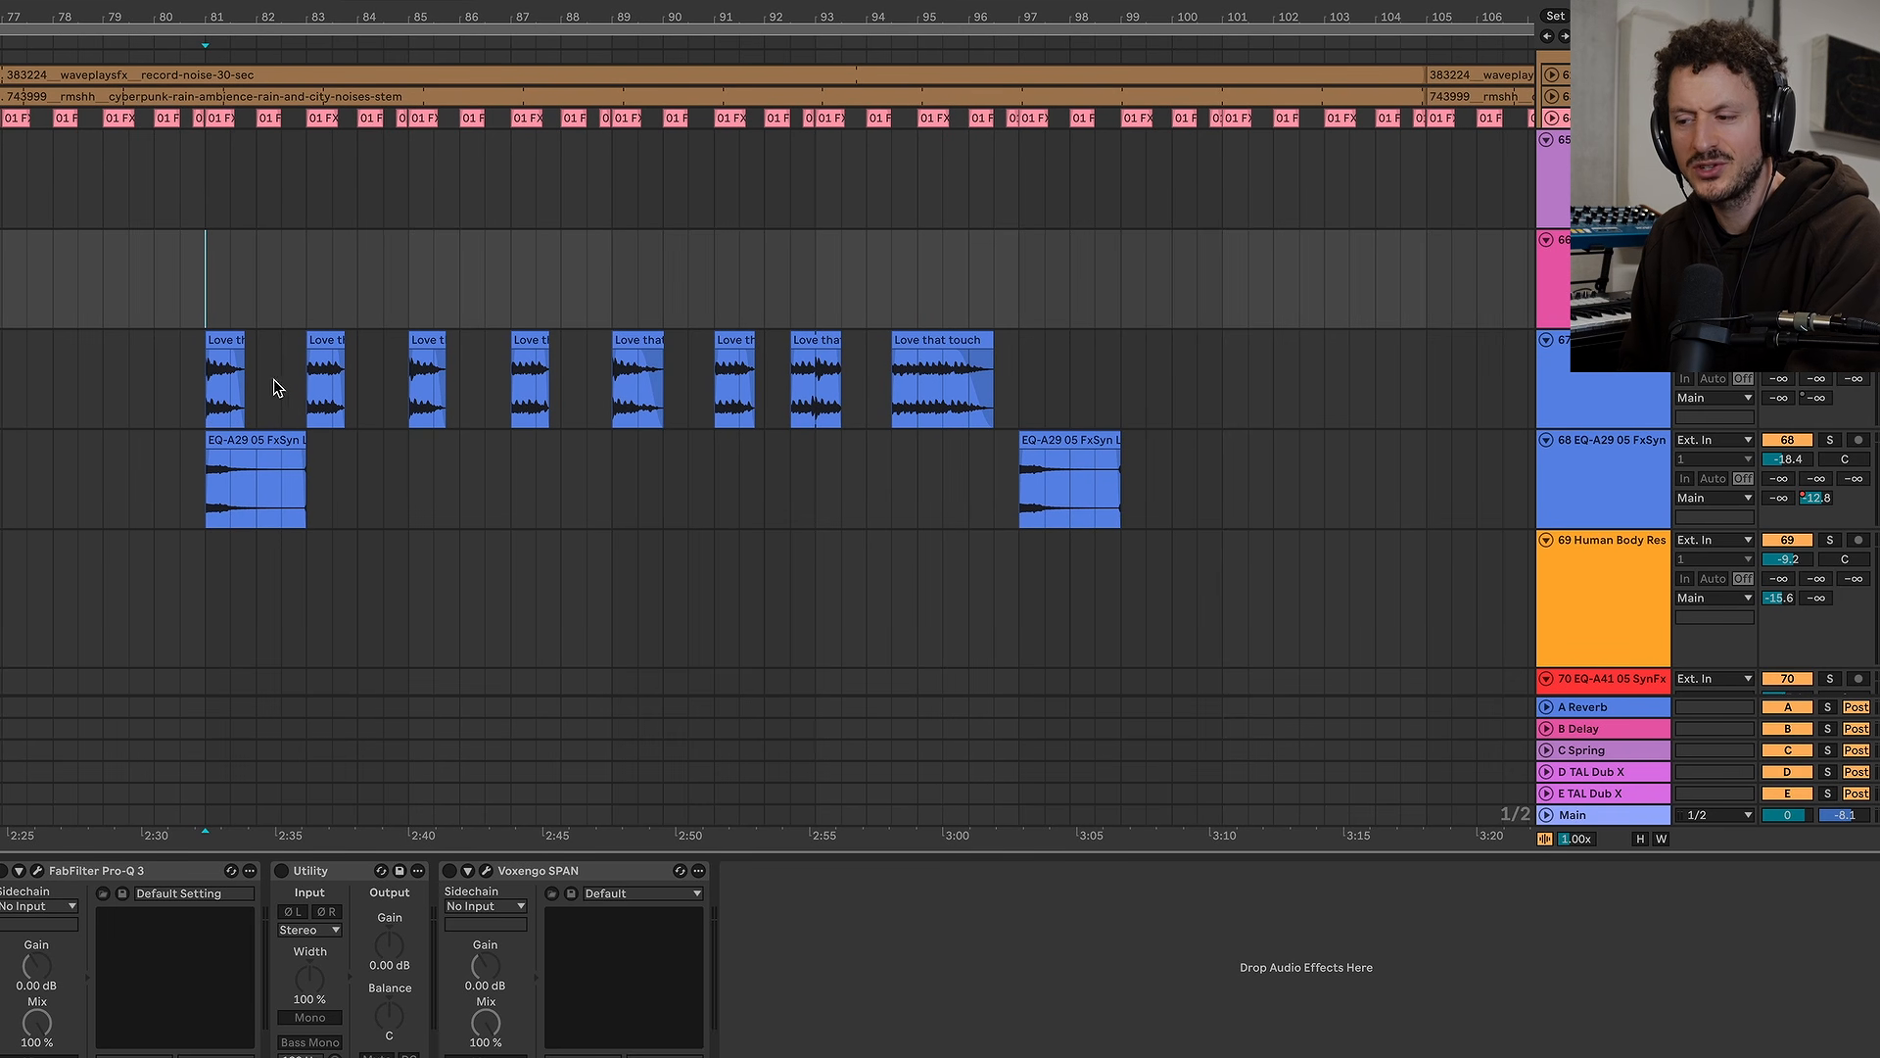
left_click(266, 389)
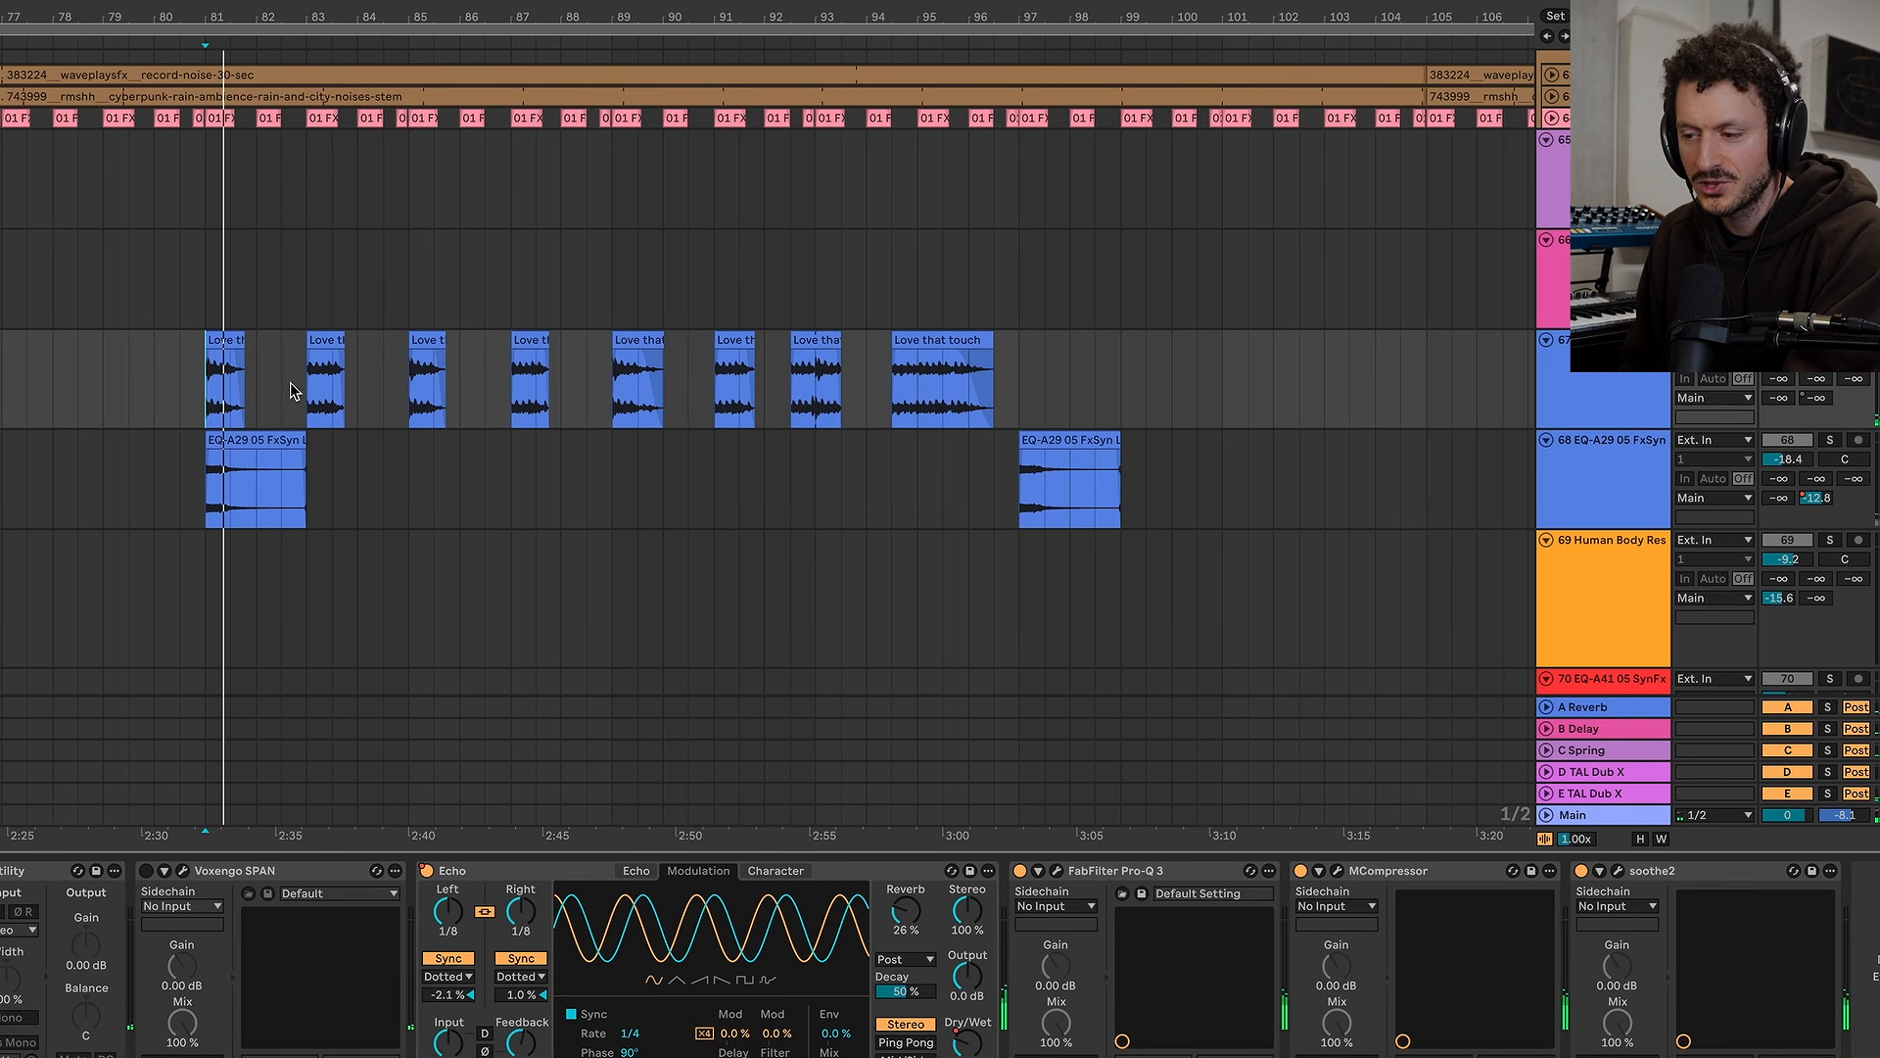
key("space")
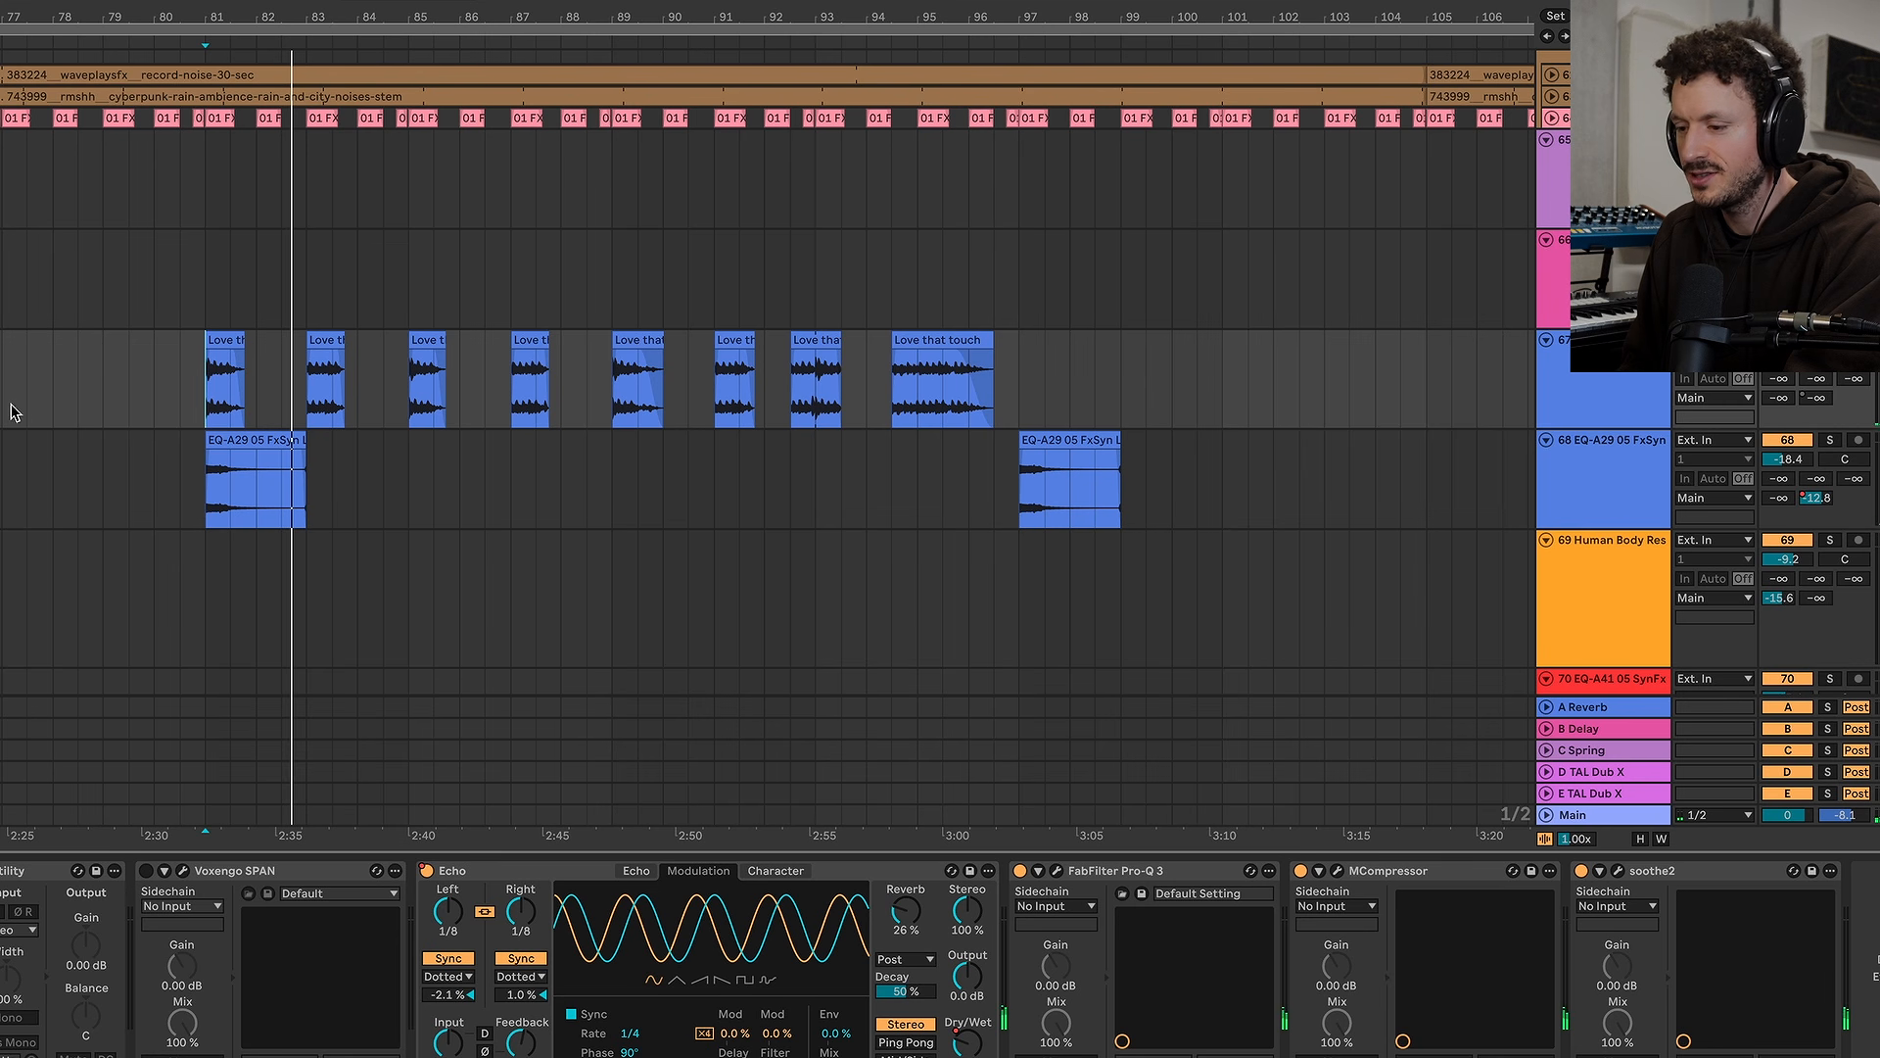
left_click(103, 404)
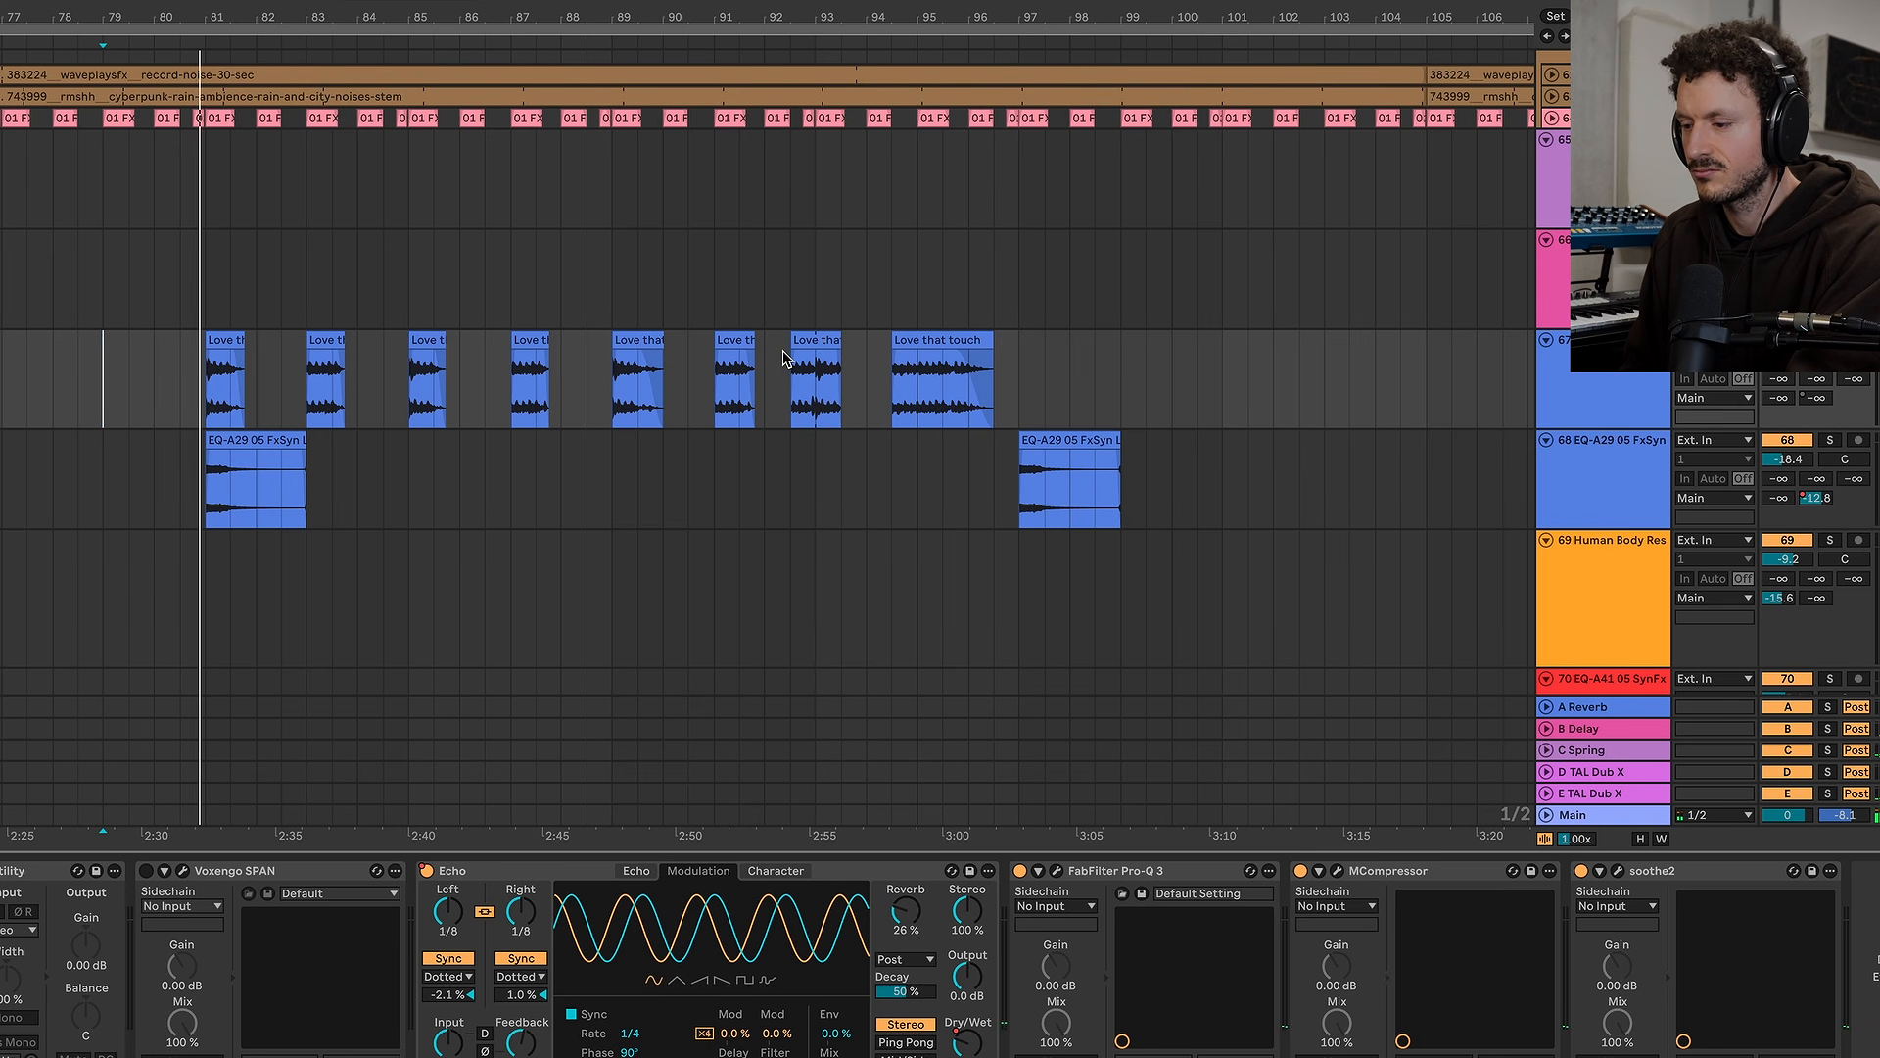
Examine the drop at bar 81 across the arrangement, from the effects, vocals and chords up to the bass, shakers and congas
scroll(783, 358, "down", 3)
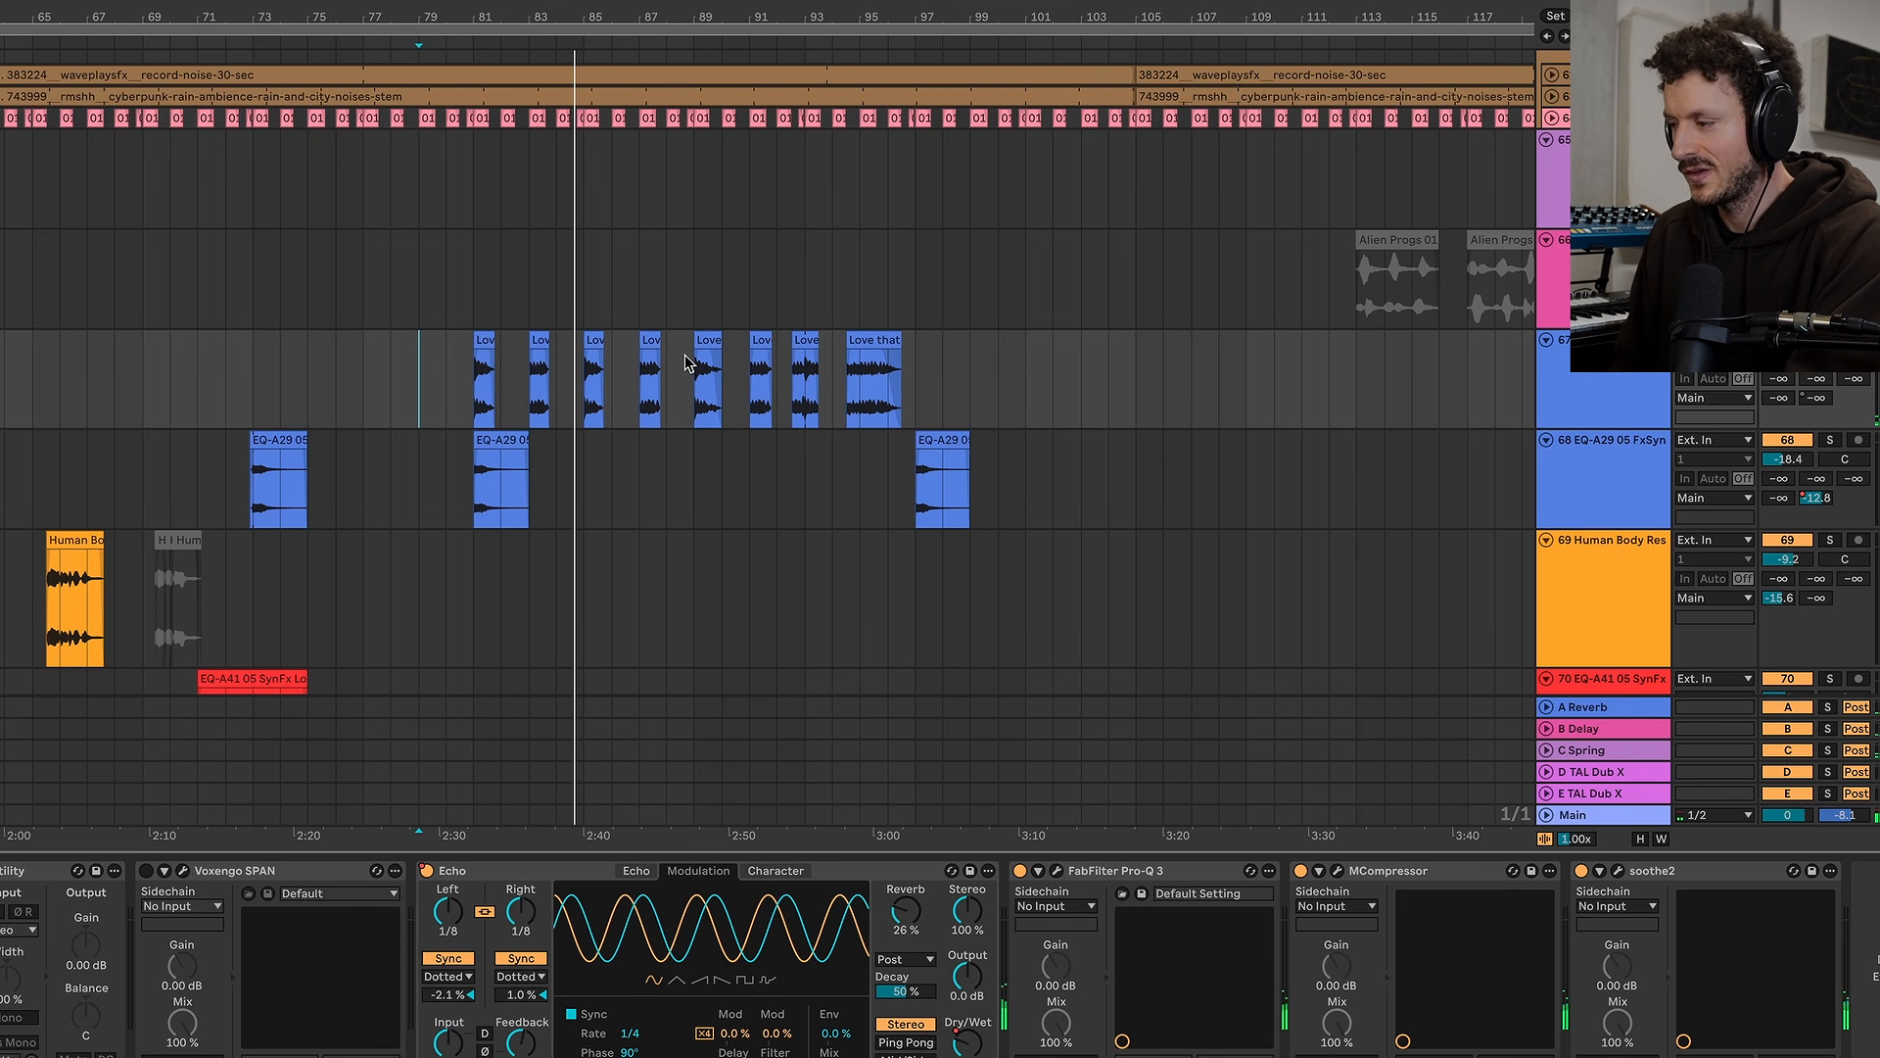
scroll(687, 363, "down", 3)
scroll(687, 363, "up", 10)
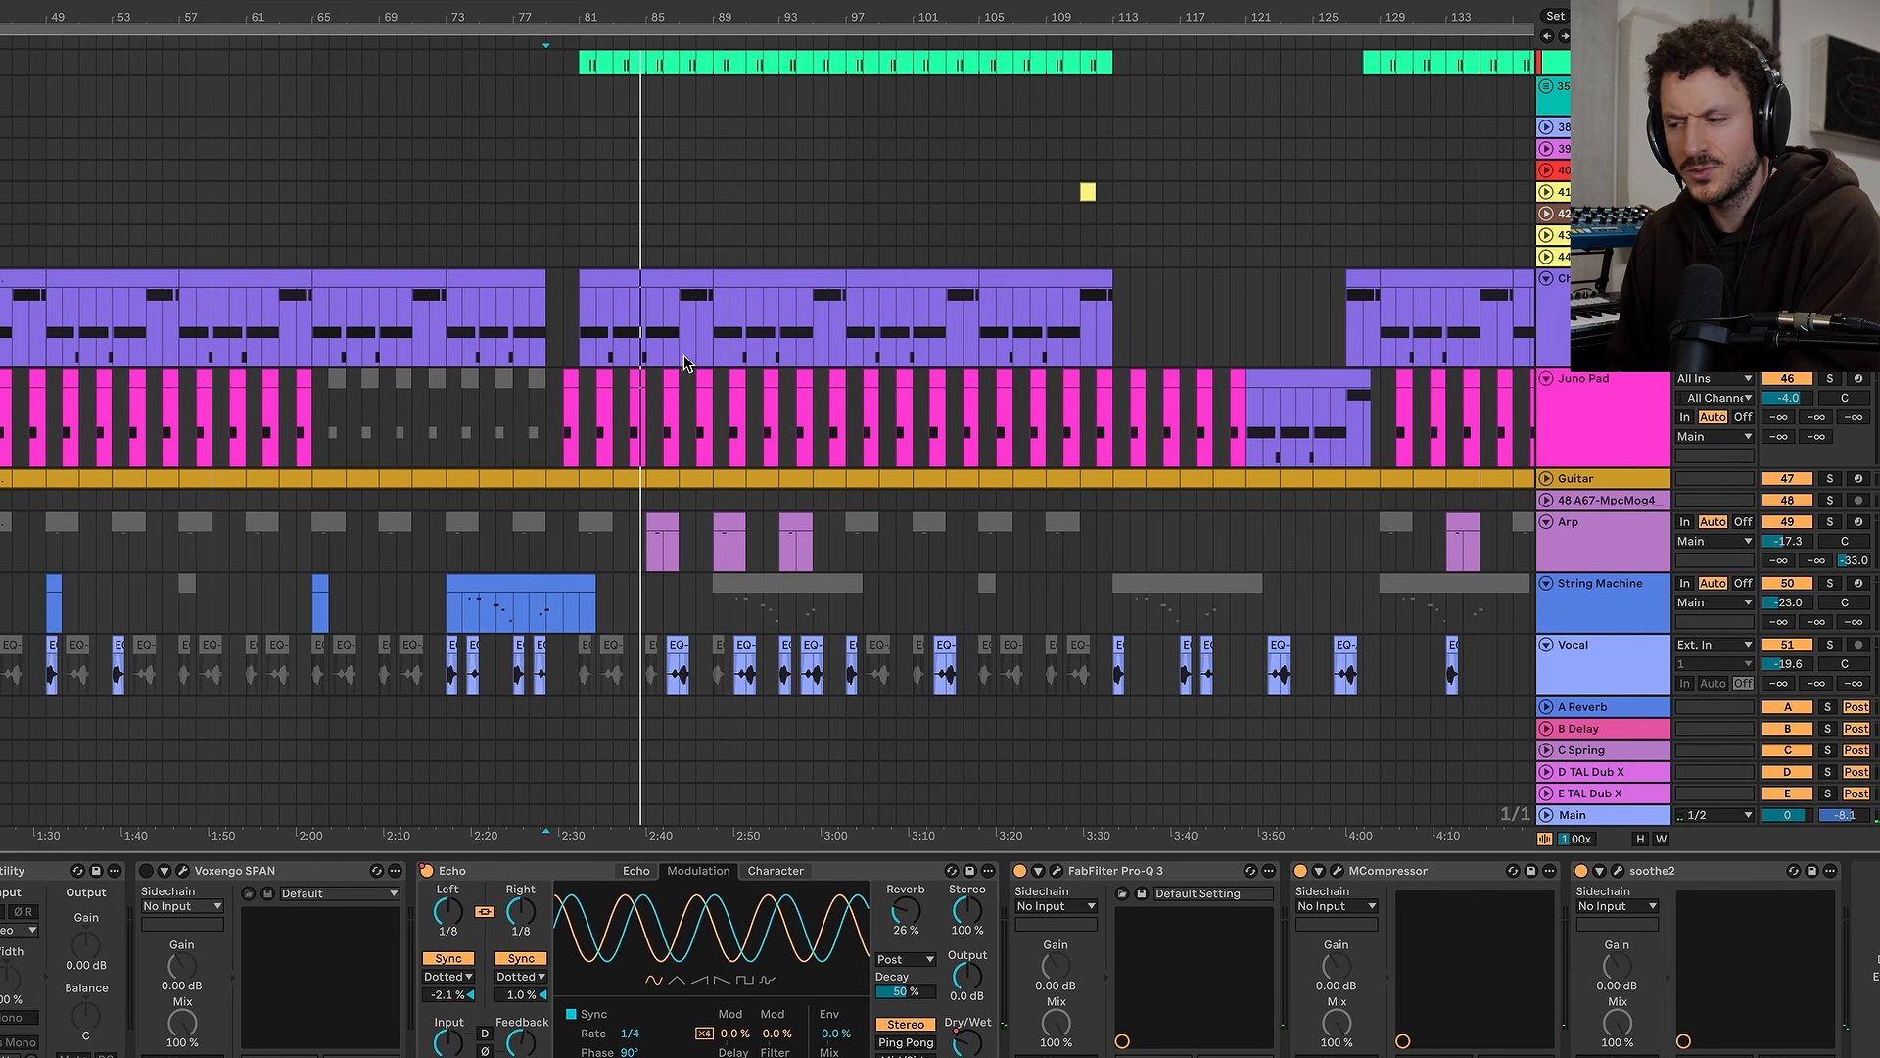
scroll(685, 363, "down", 5)
scroll(680, 363, "up", 5)
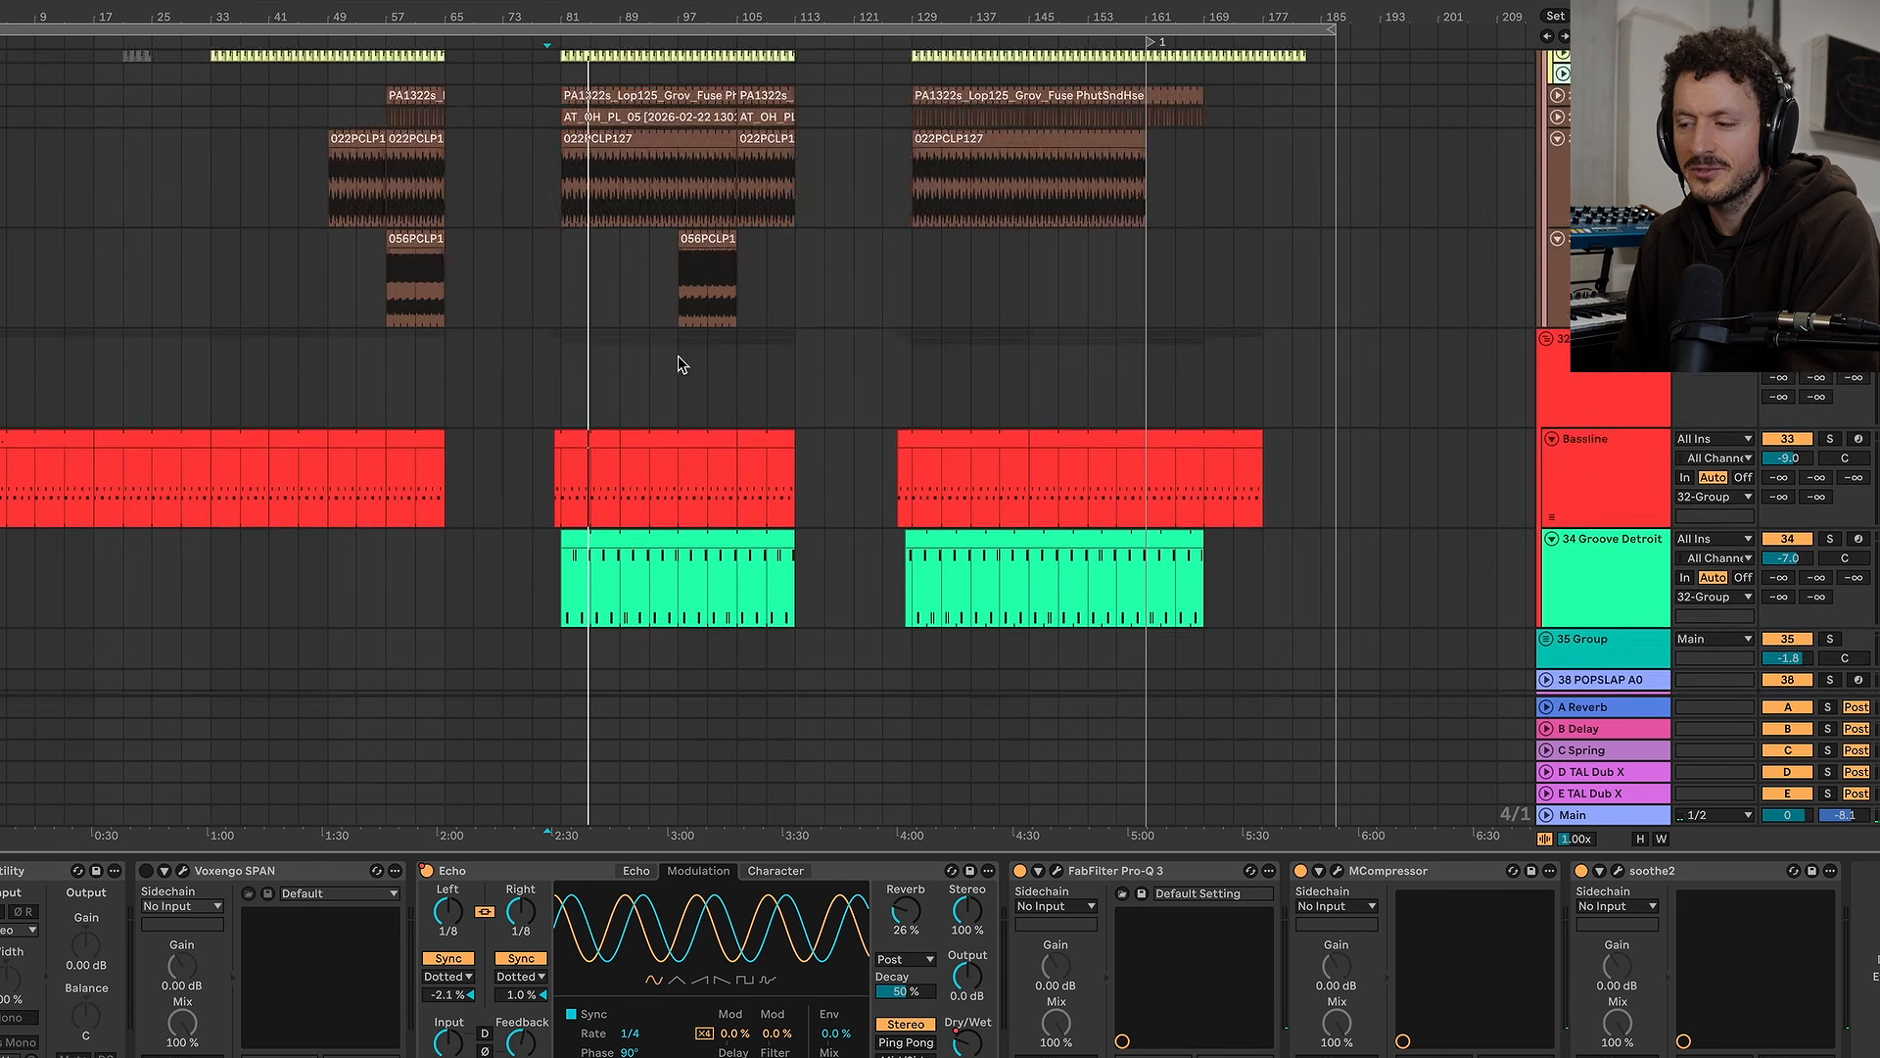
scroll(682, 364, "up", 1)
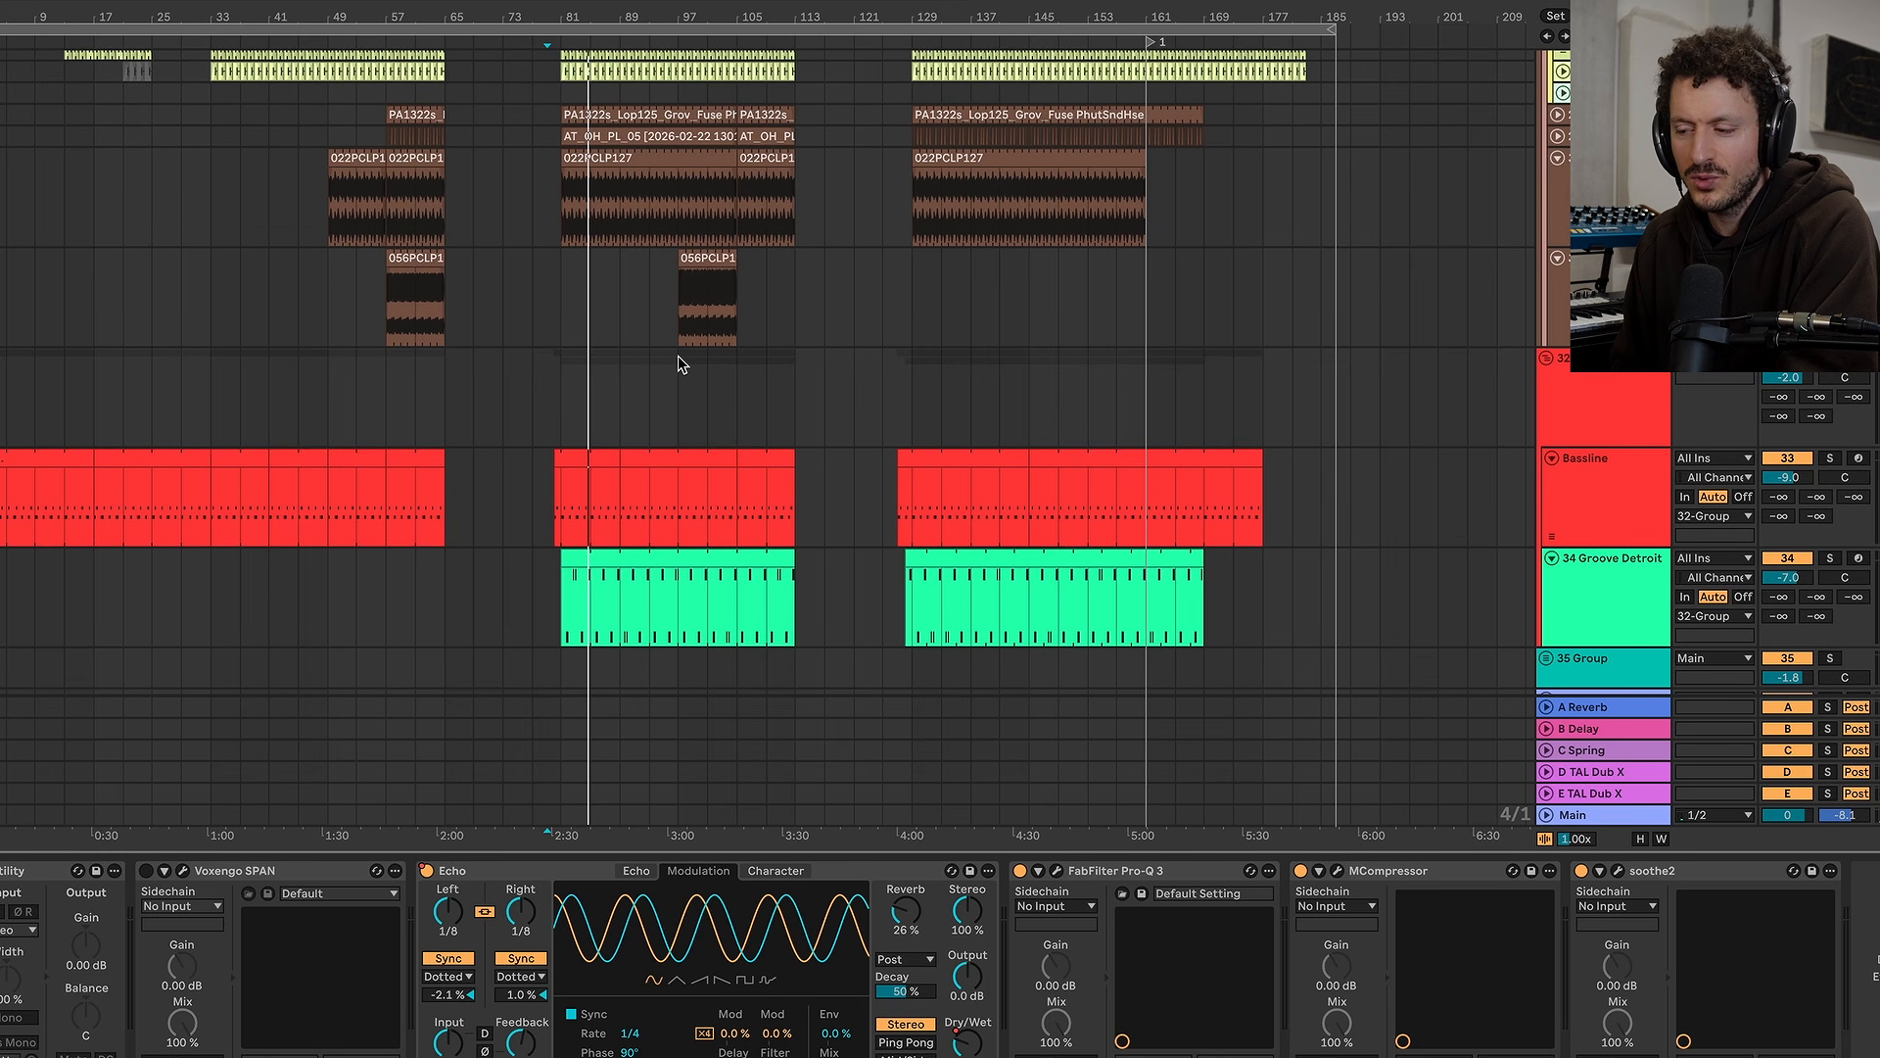
left_click(564, 411)
scroll(565, 409, "up", 5)
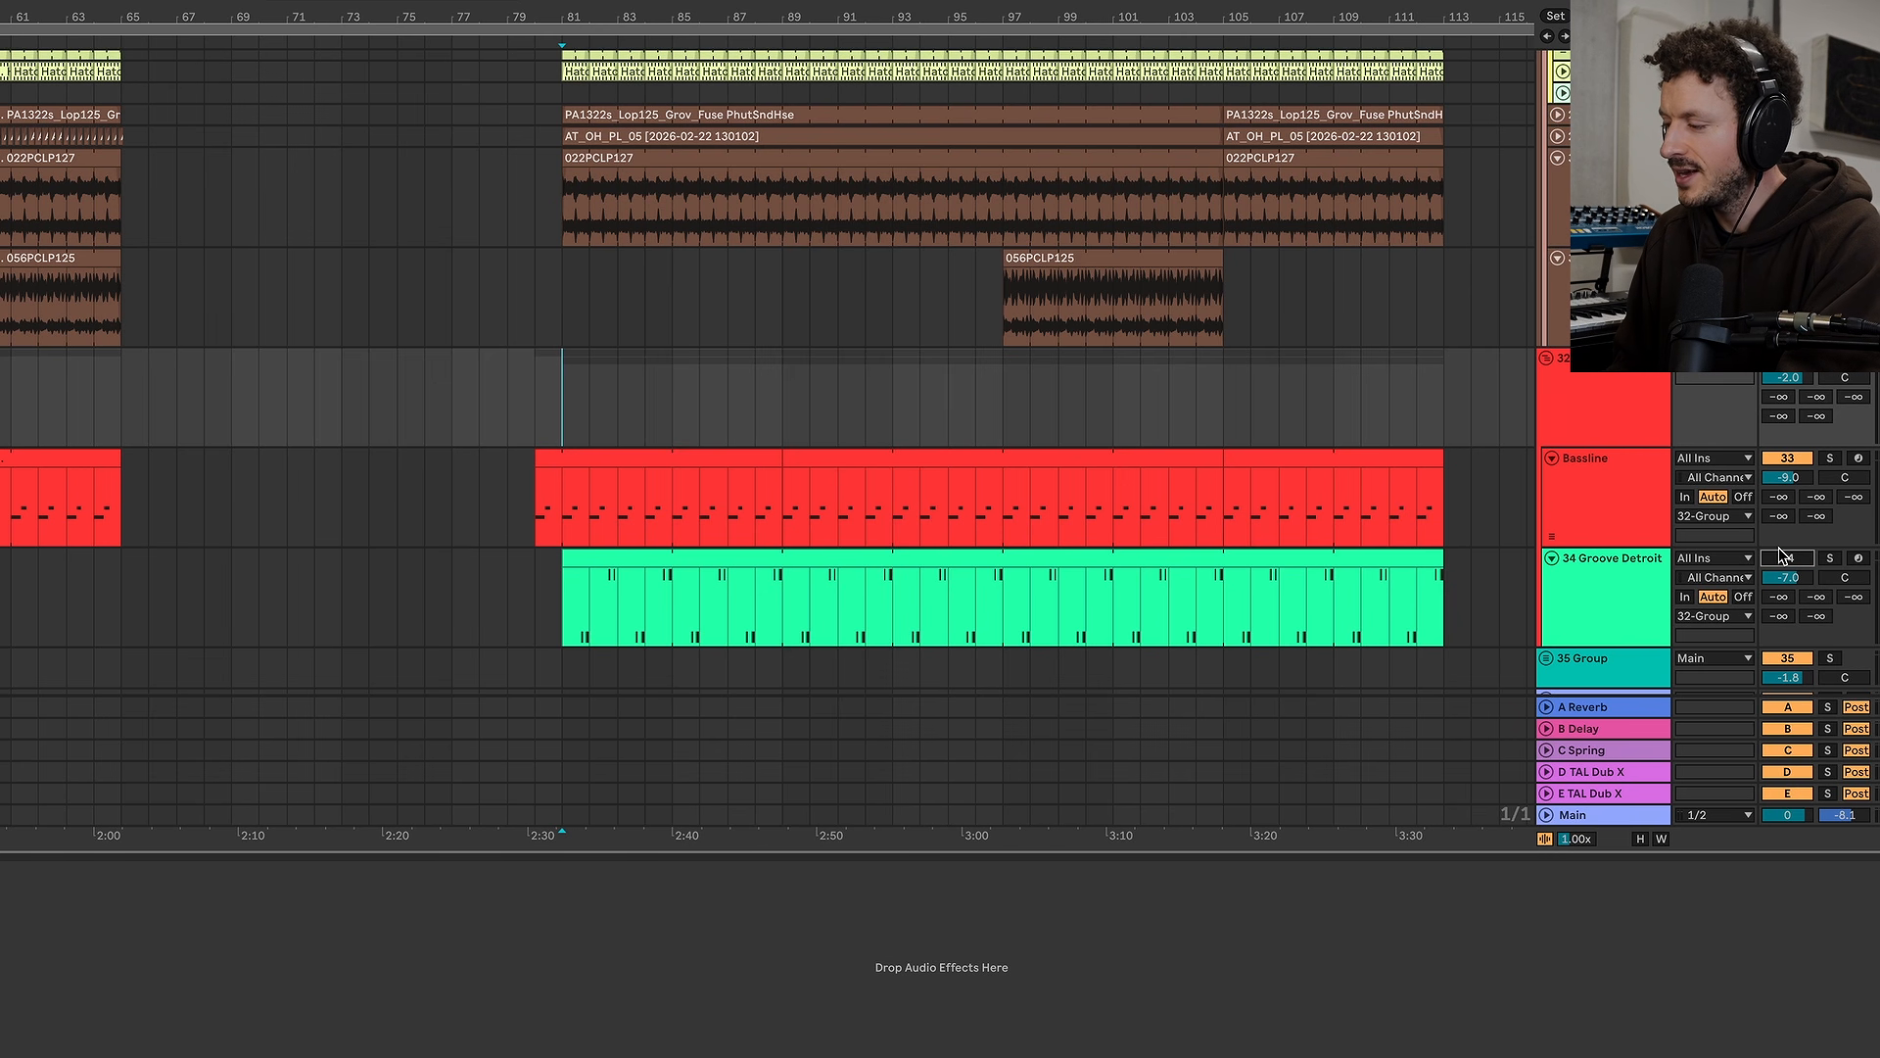
scroll(1526, 253, "up", 5)
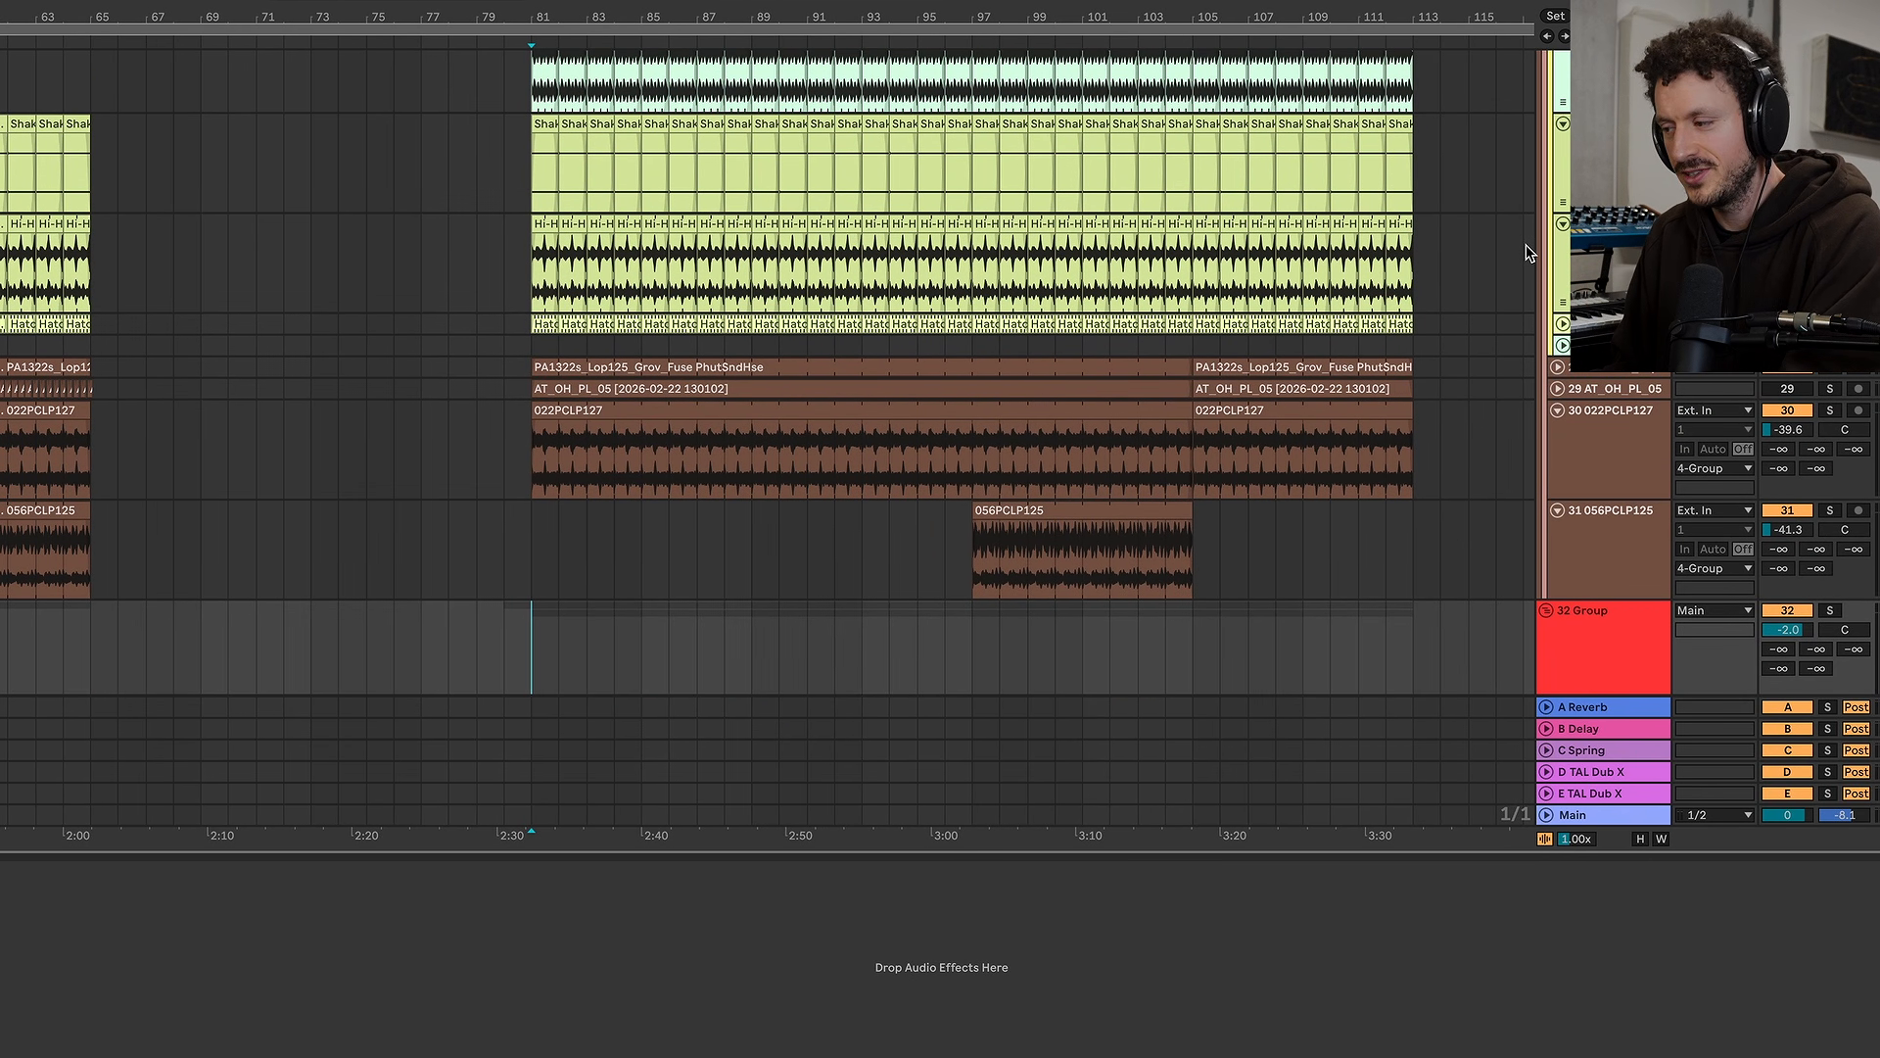
scroll(1286, 250, "up", 12)
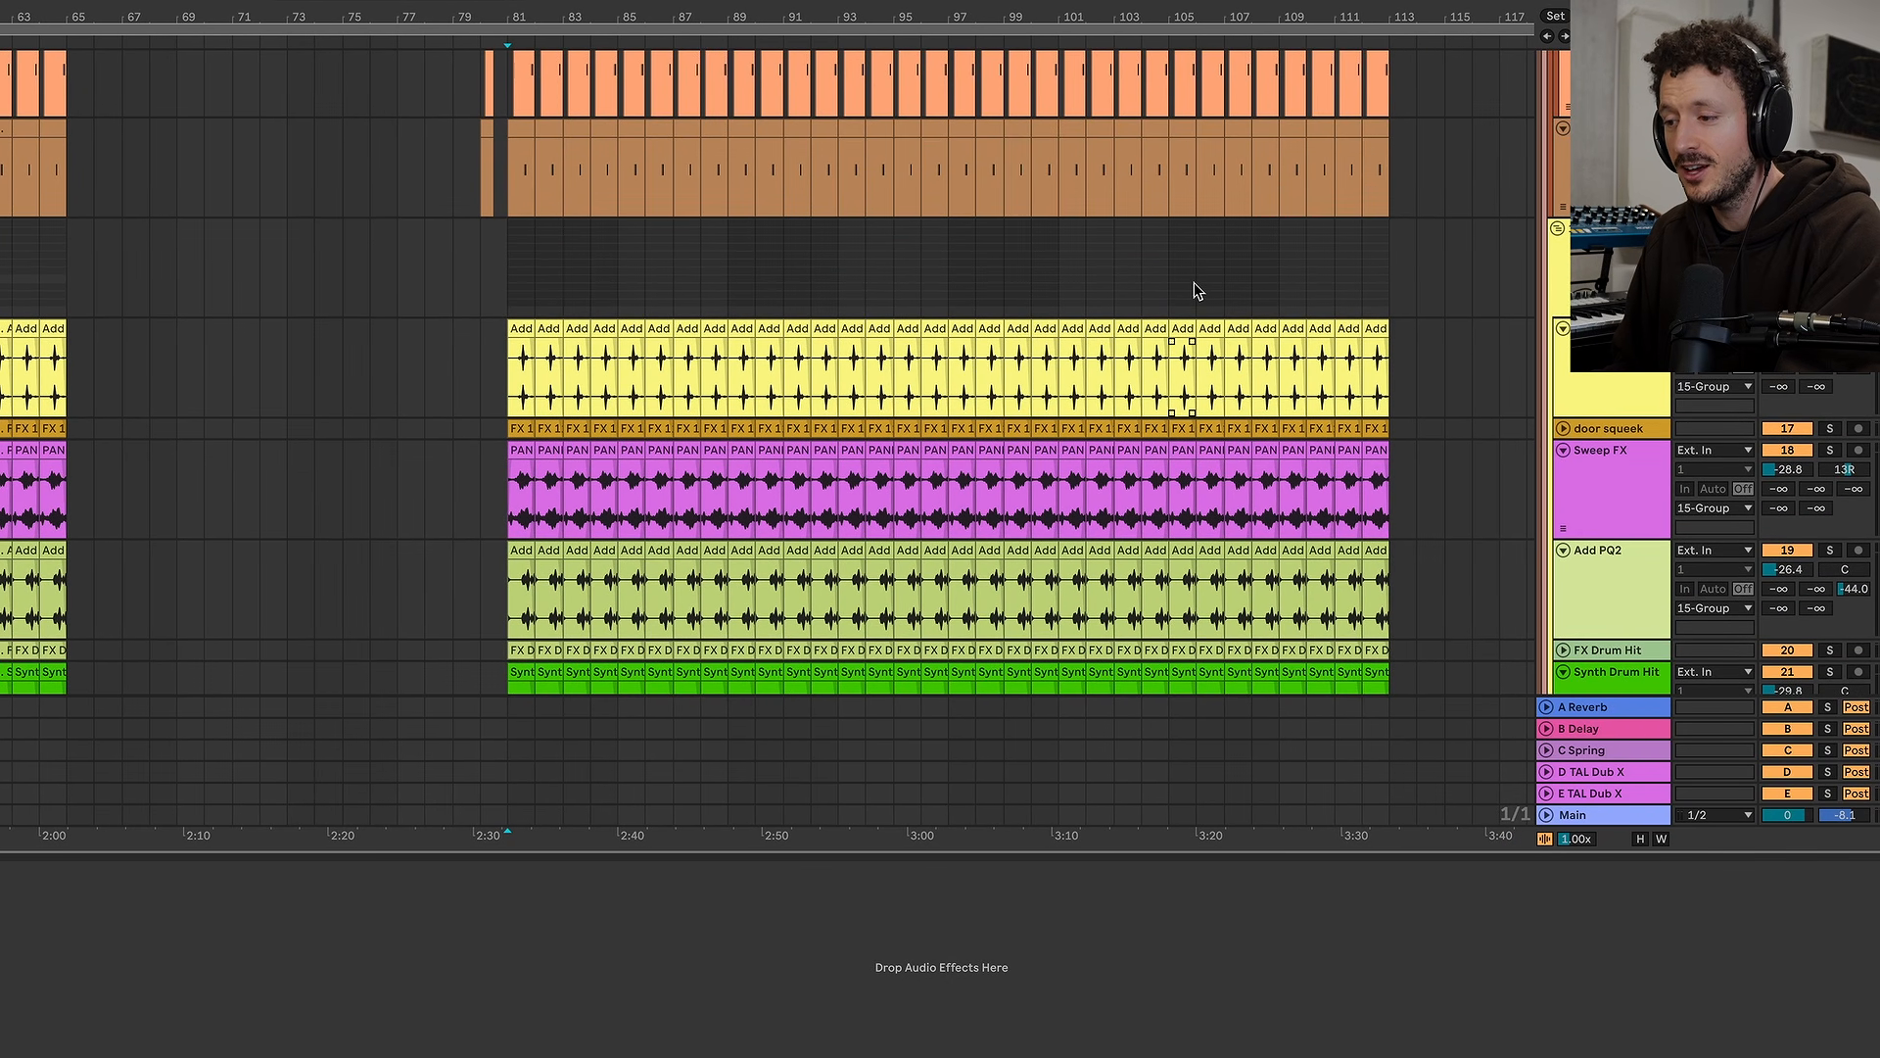
scroll(1194, 283, "up", 8)
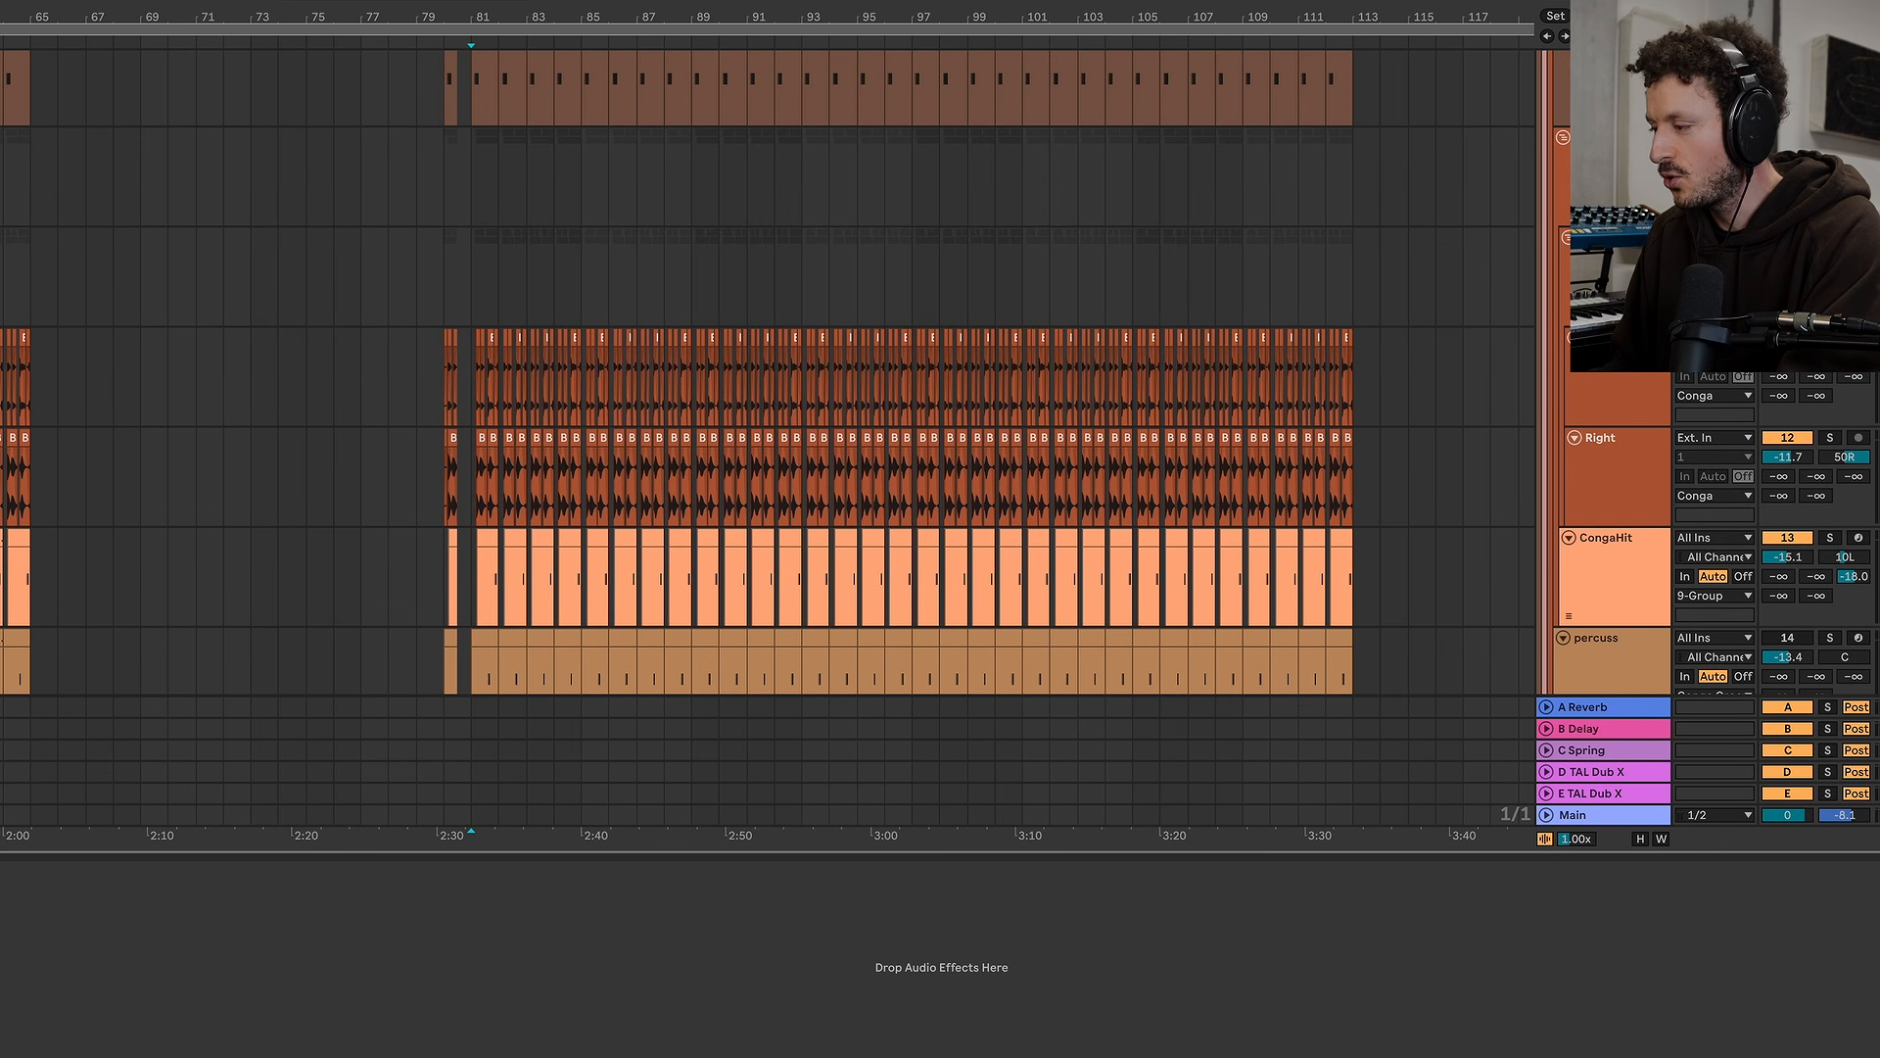
Play the Conga Groove group from bar 81 soloed and in the full mix, and view the Main output in Voxengo SPAN
key("space")
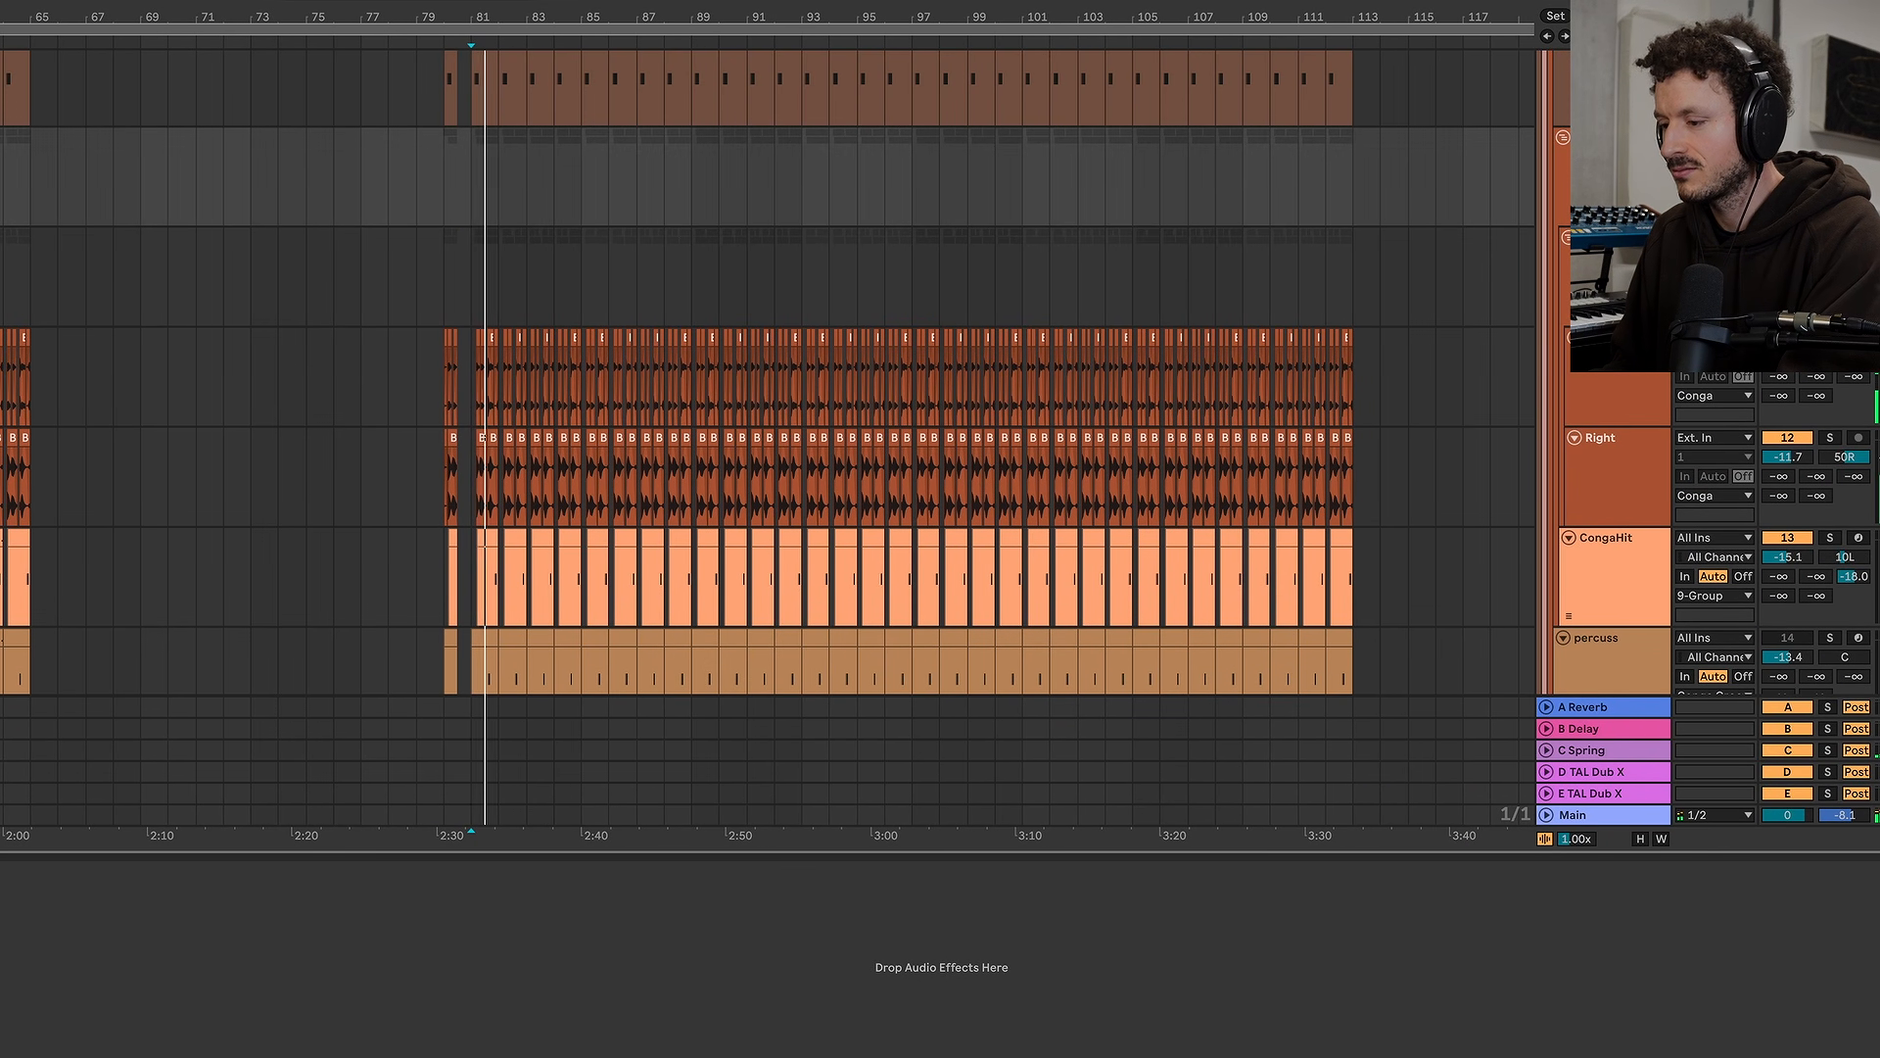
scroll(428, 545, "up", 8)
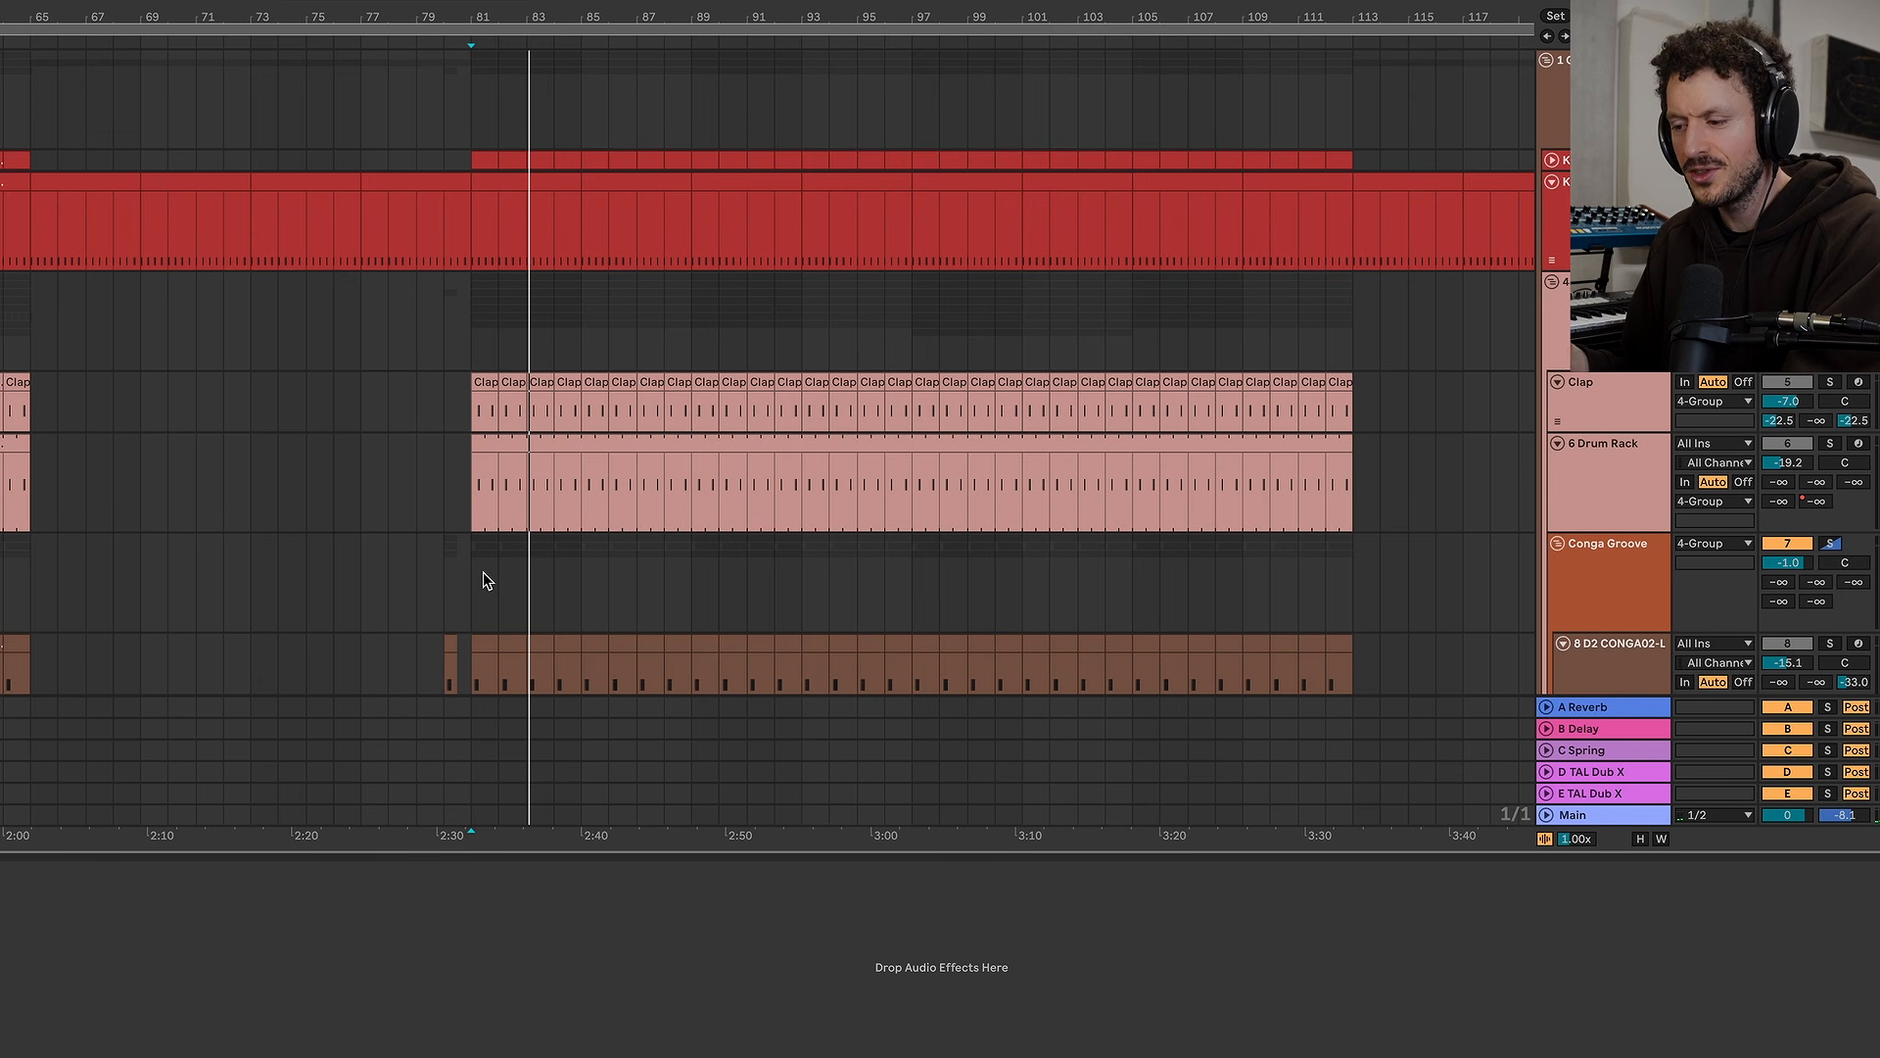
left_click(1830, 543)
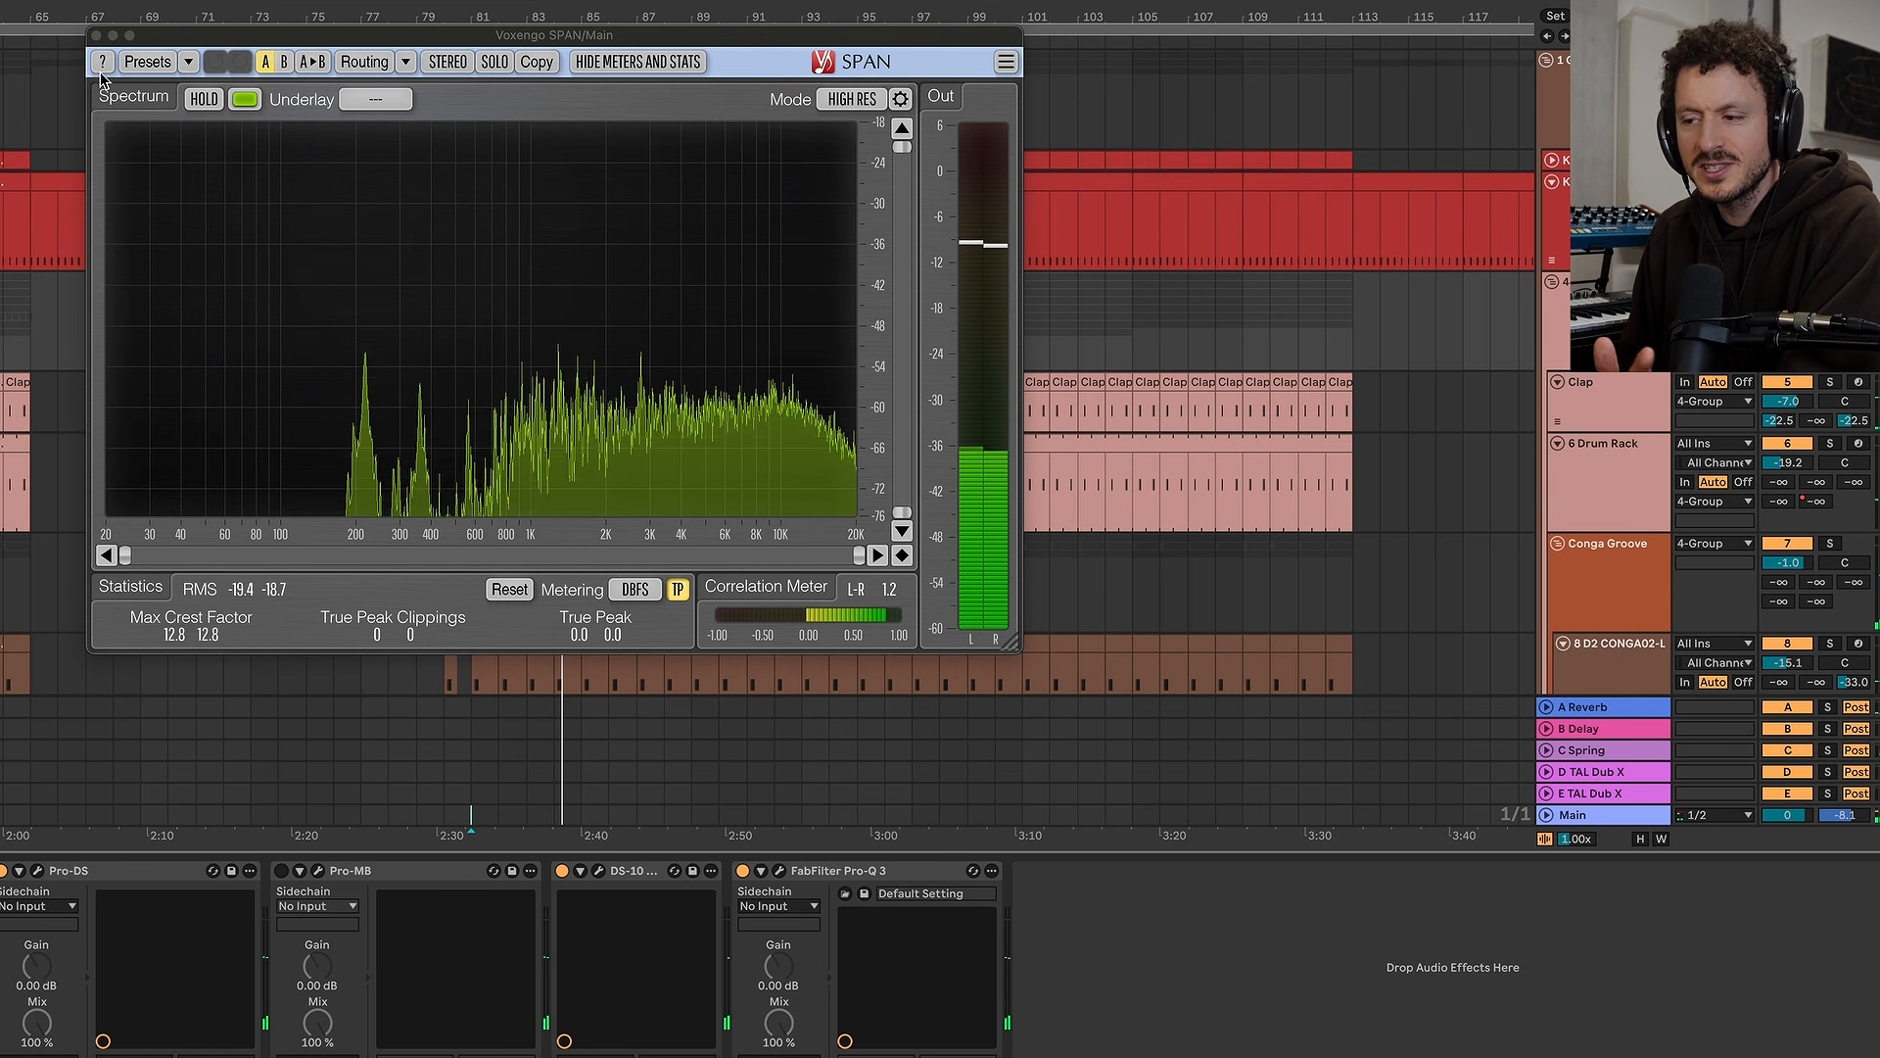
Stop playback, move the SPAN window aside, and solo the Conga Groove group to listen against the low end
key("space")
scroll(1097, 492, "down", 15)
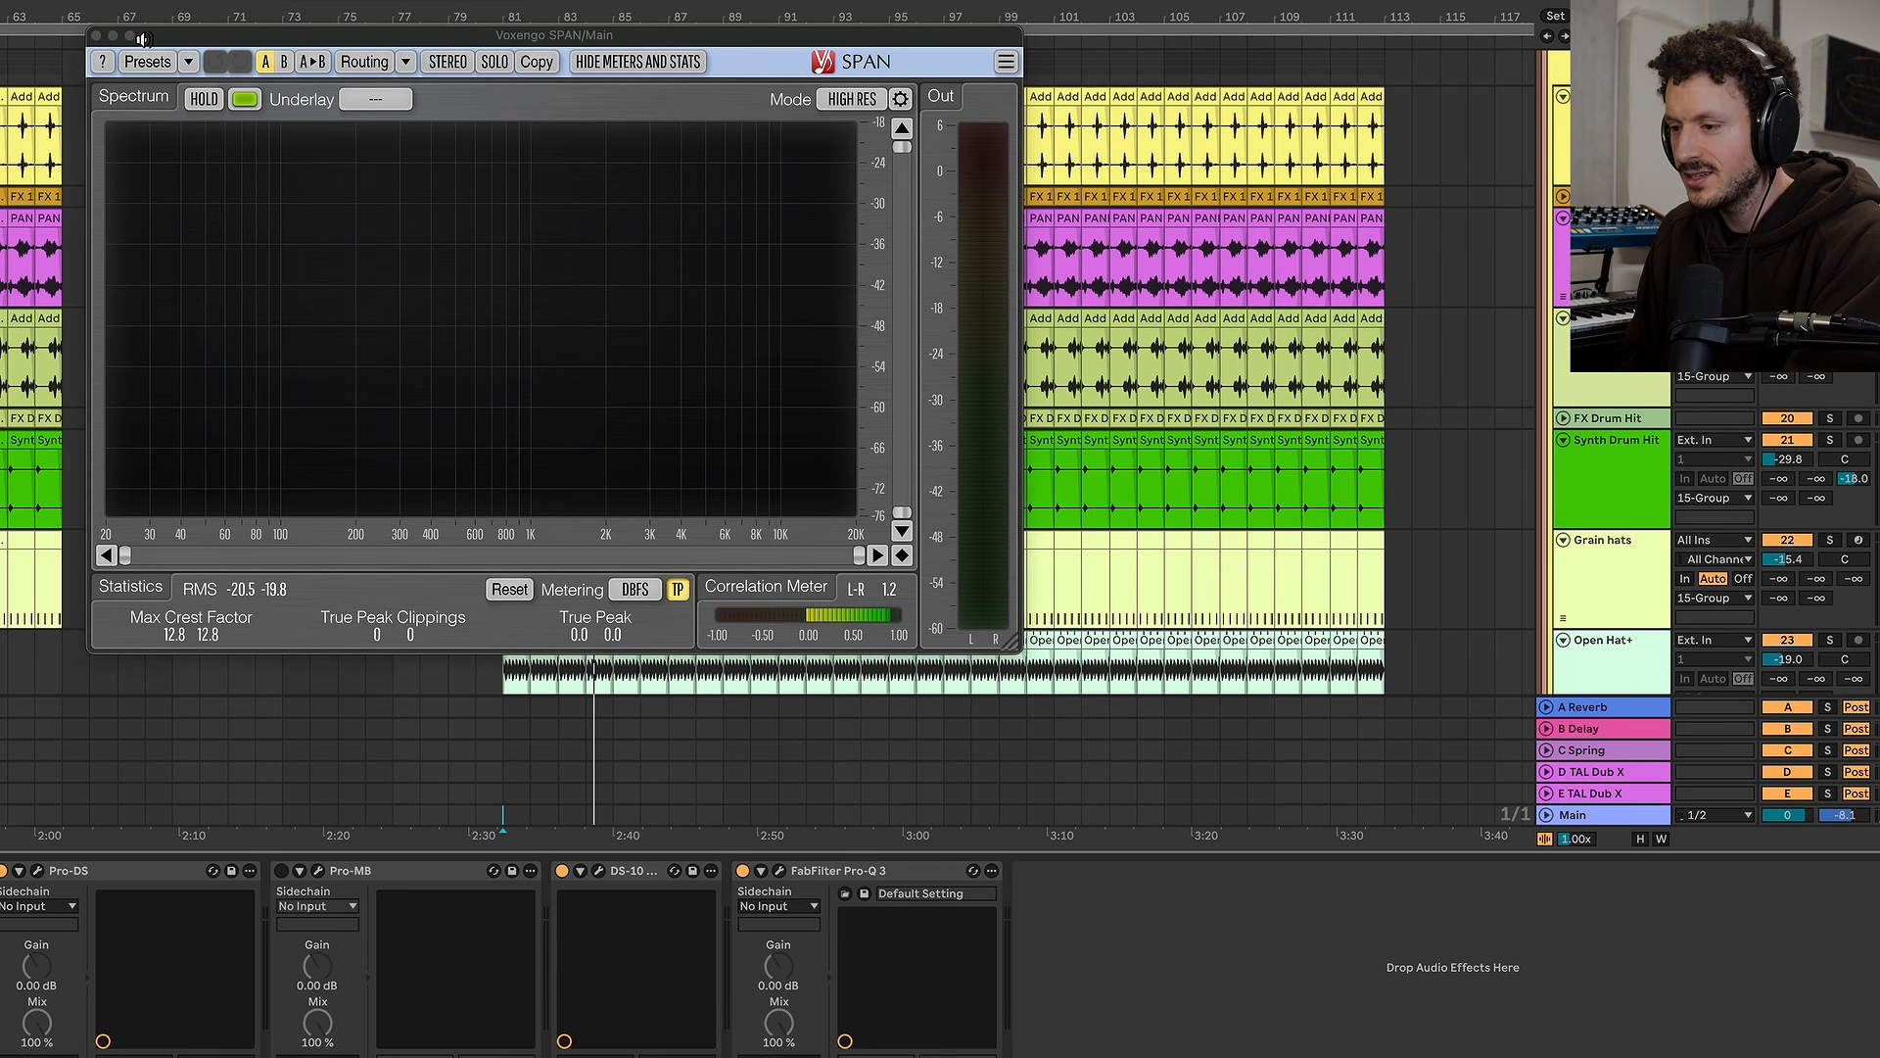
left_click_drag(142, 39, 18, 0)
scroll(1383, 533, "down", 10)
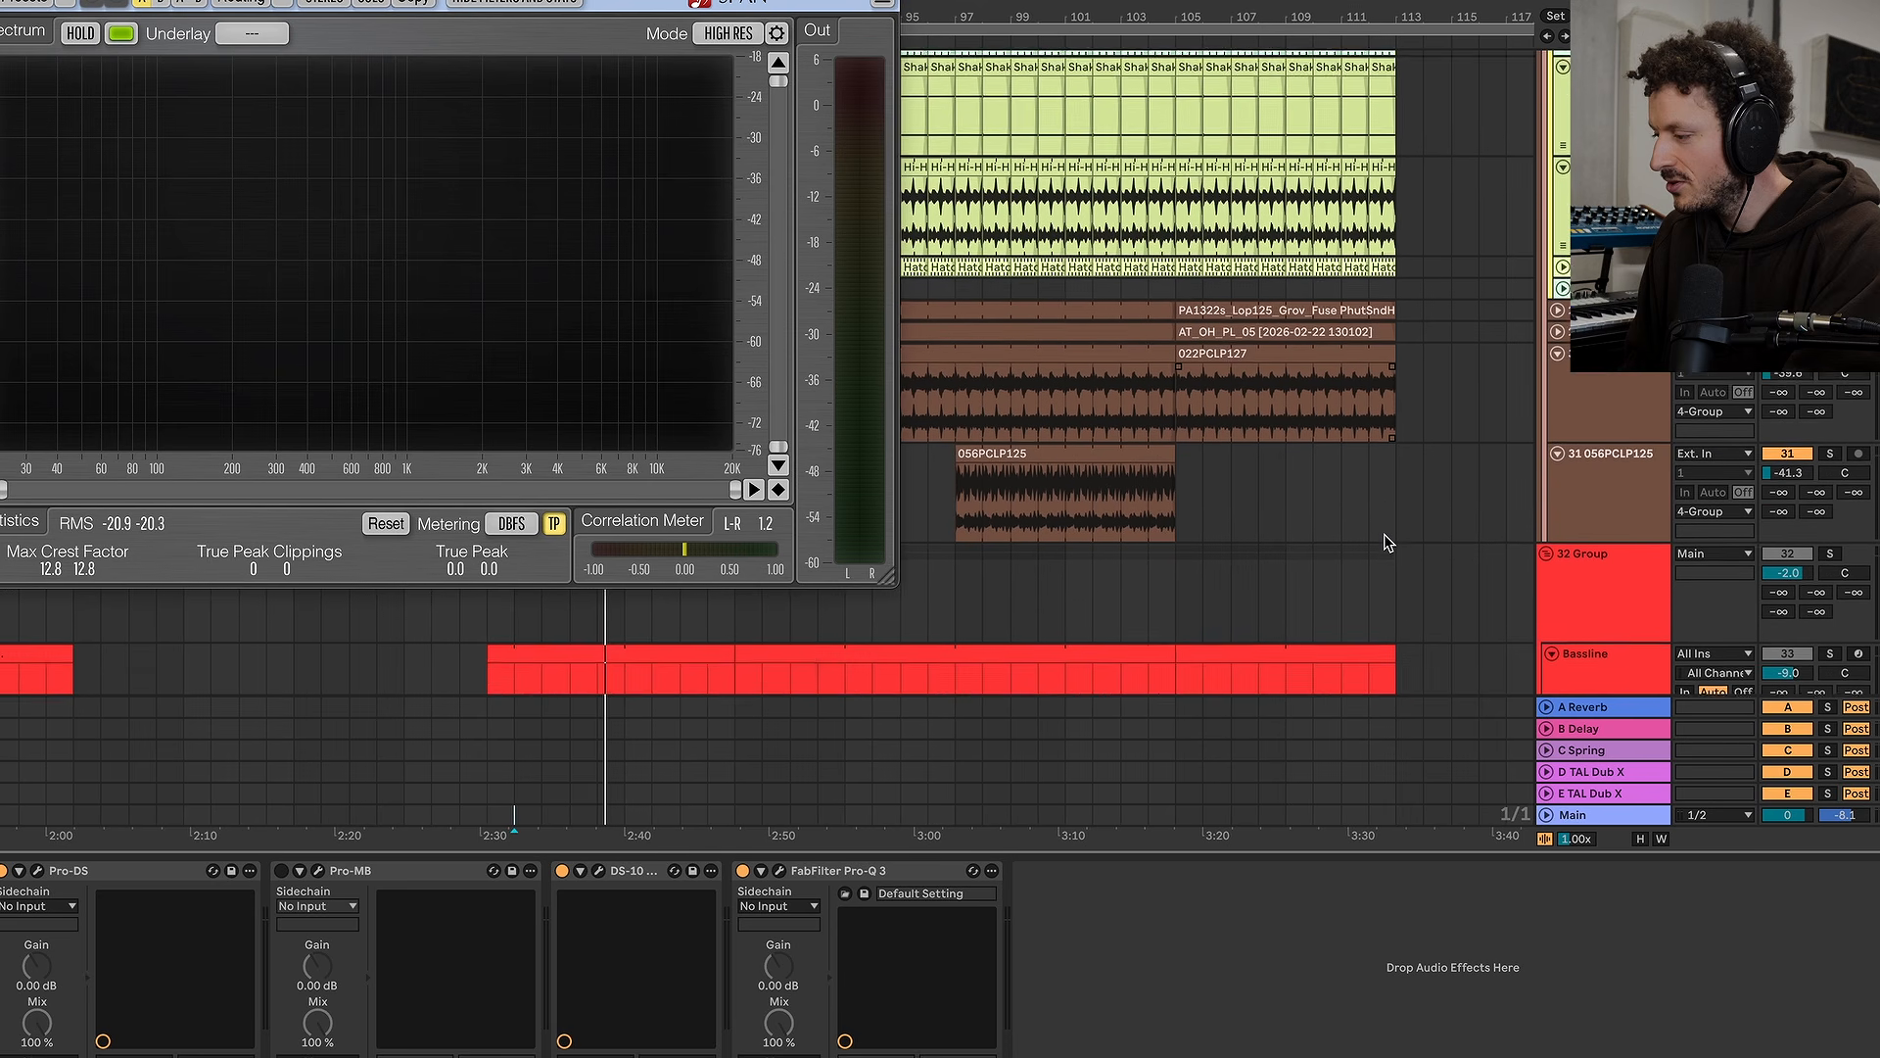
scroll(1388, 542, "down", 5)
left_click(1613, 576)
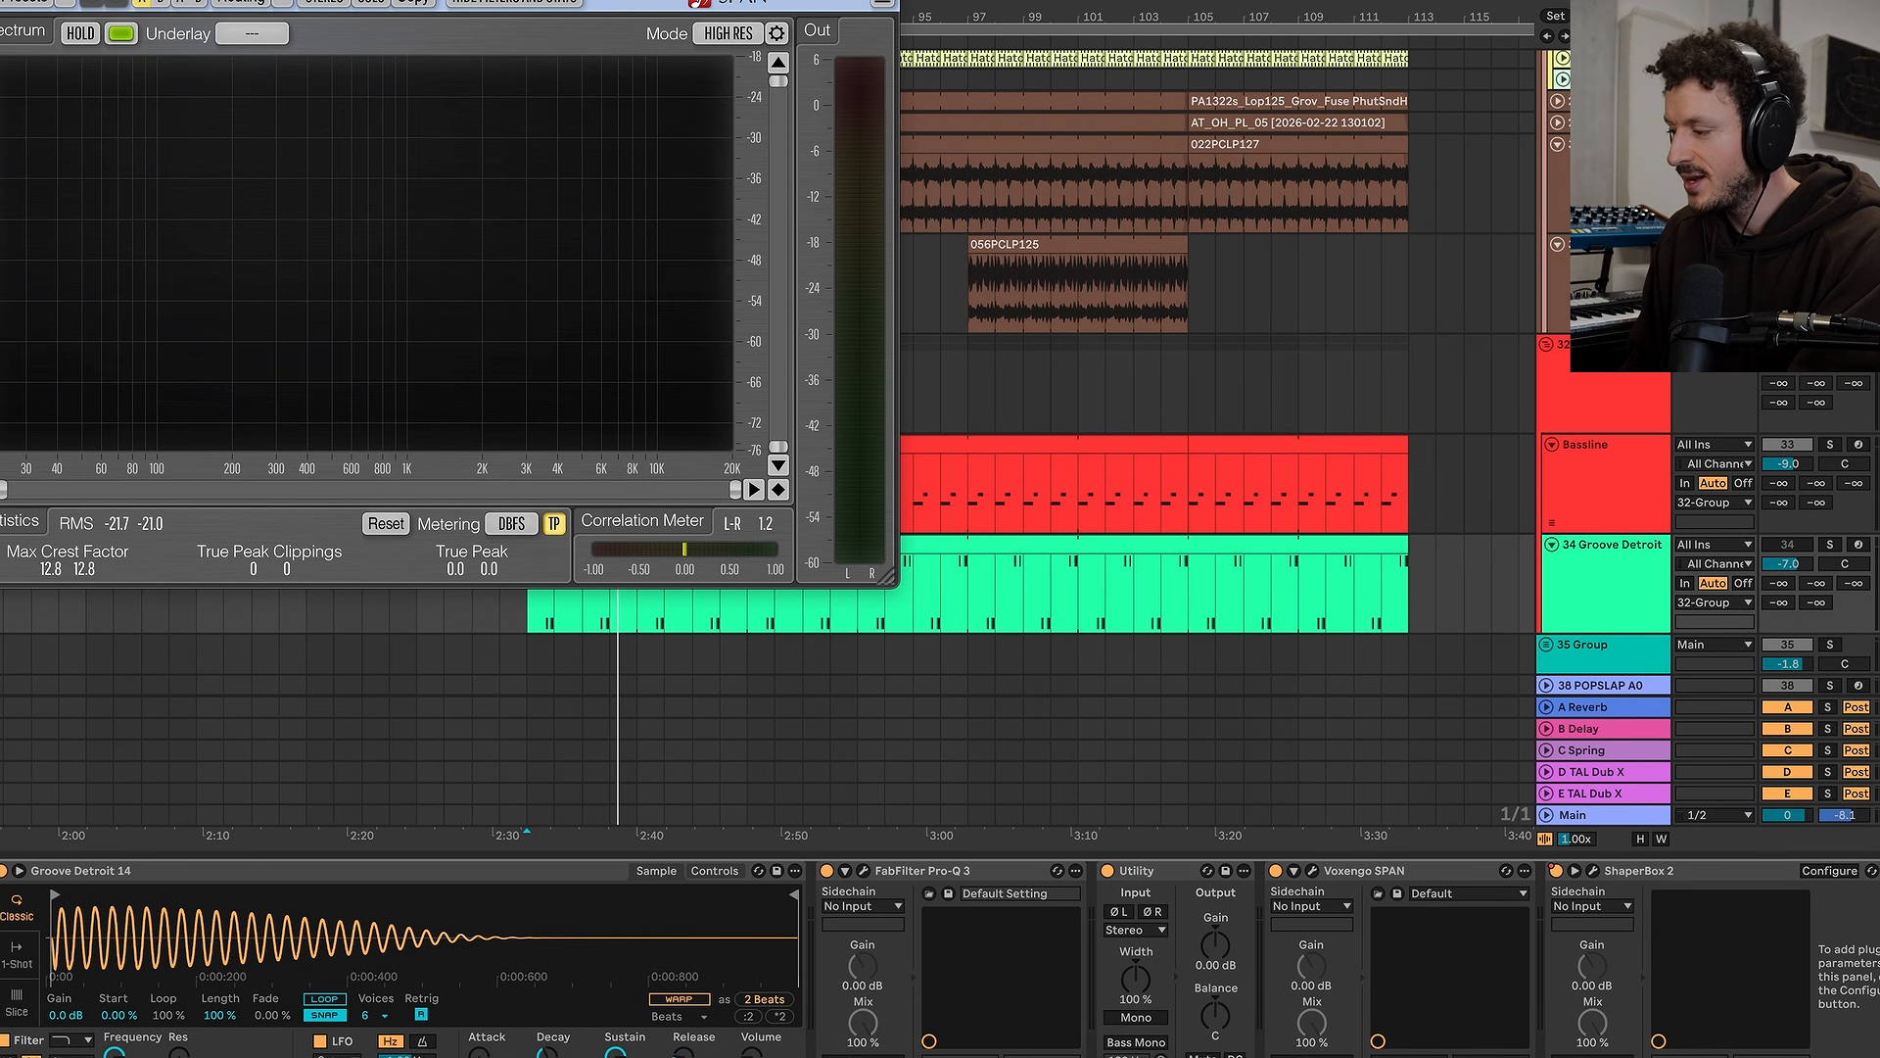
left_click(1829, 543)
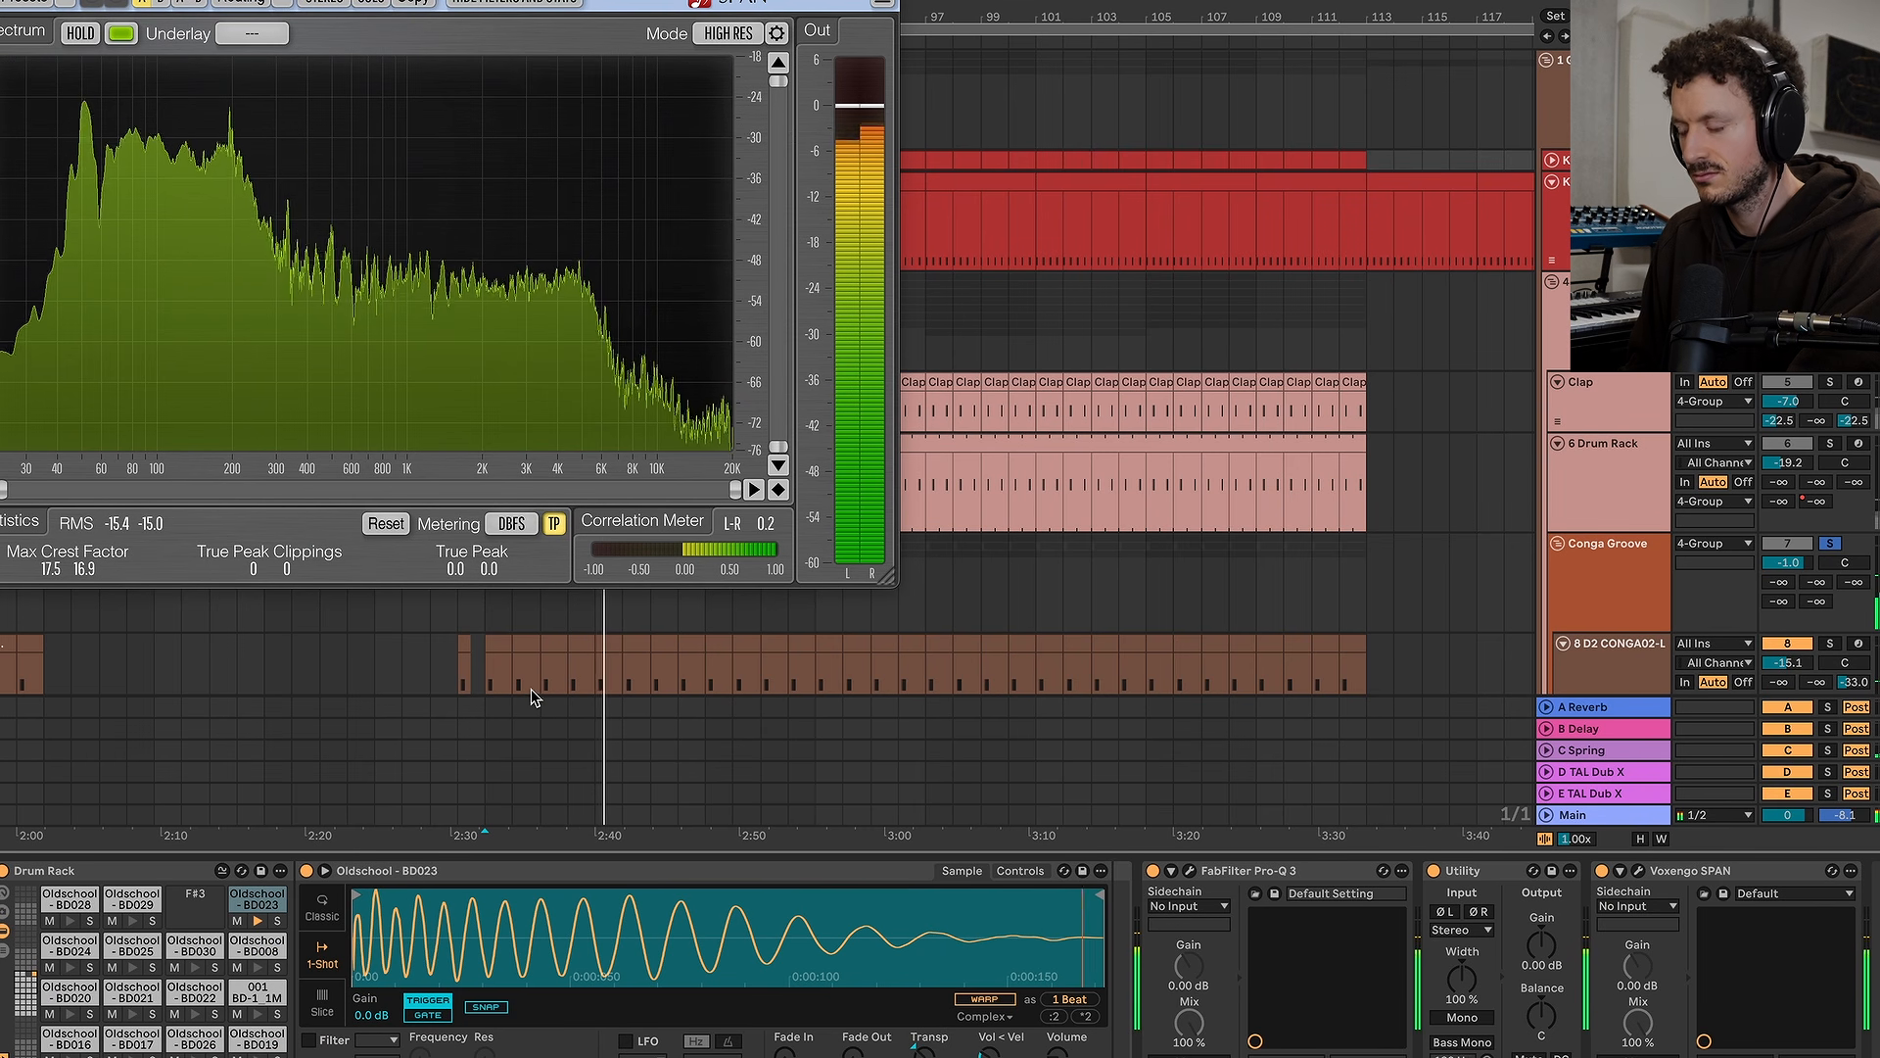
Deactivate the Bassline track in the soloed 32 Group and play the drop from bar 81 without it
scroll(531, 689, "down", 2)
scroll(531, 689, "up", 2)
scroll(1536, 480, "down", 8)
scroll(1537, 480, "down", 12)
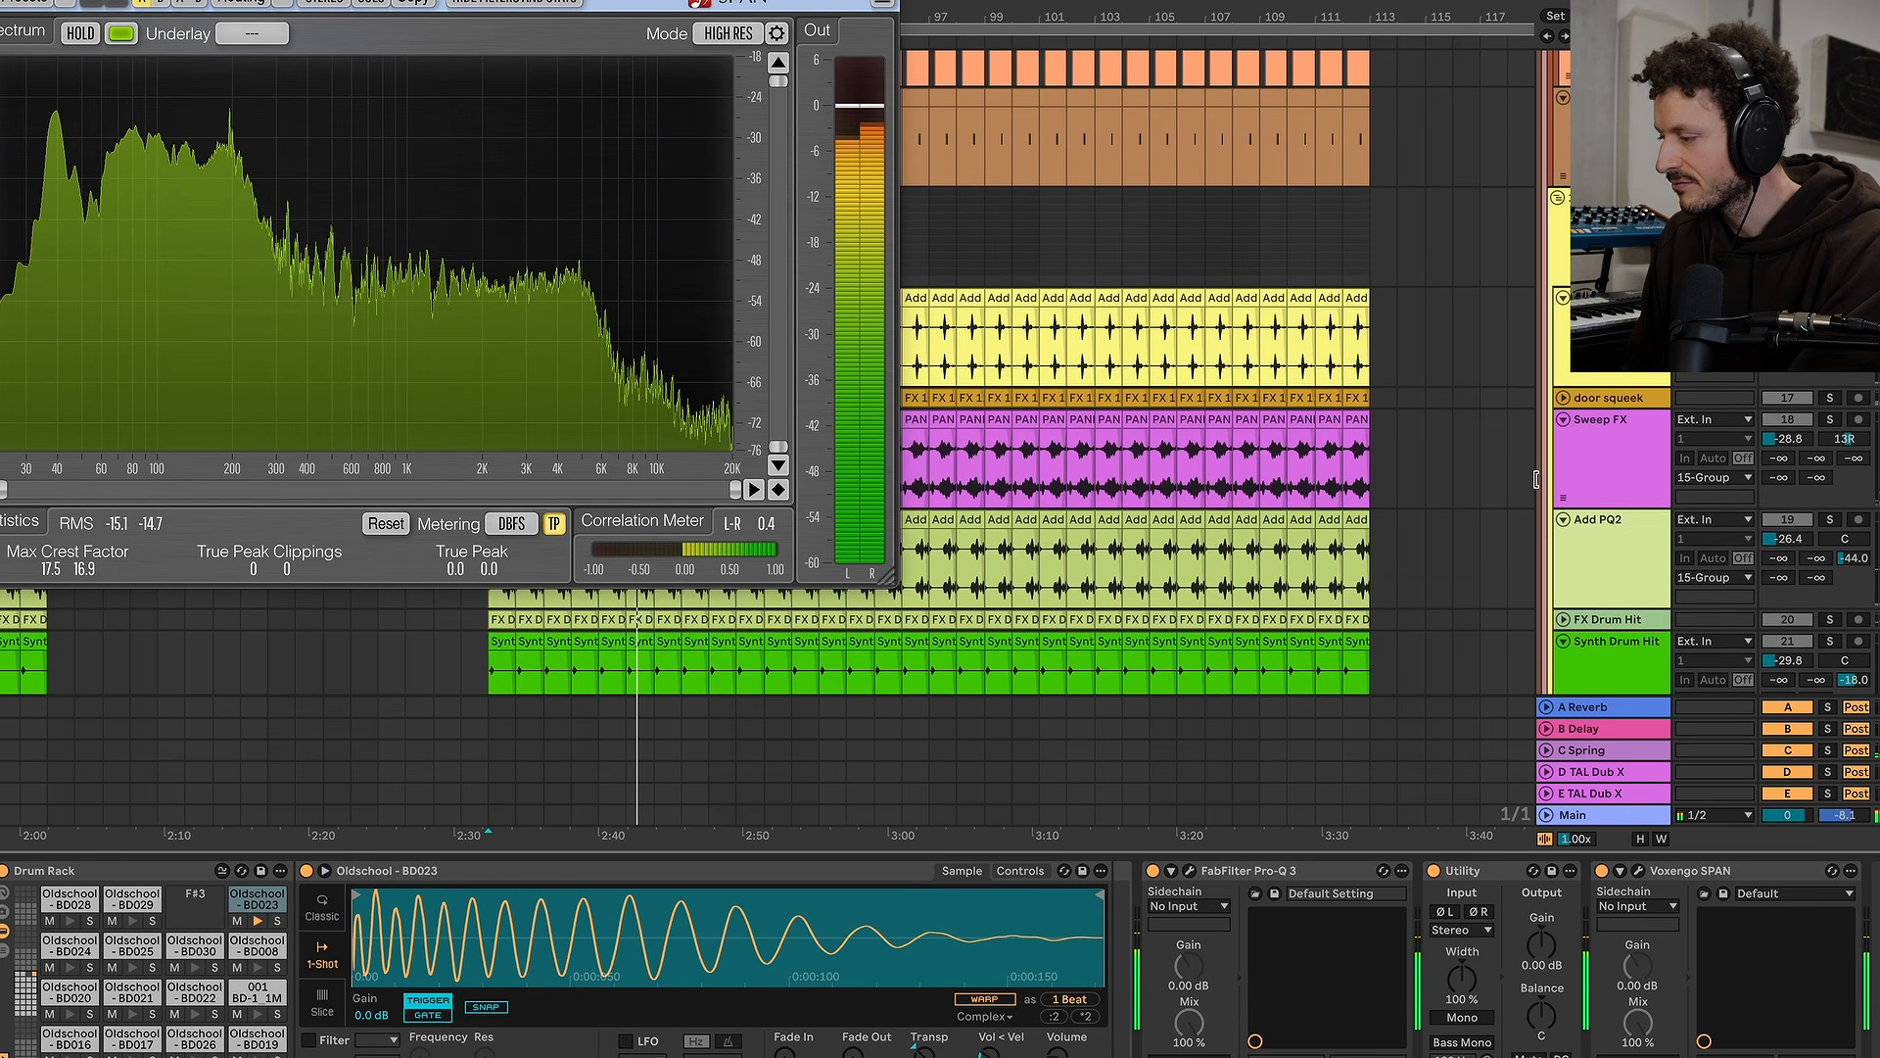
key("space")
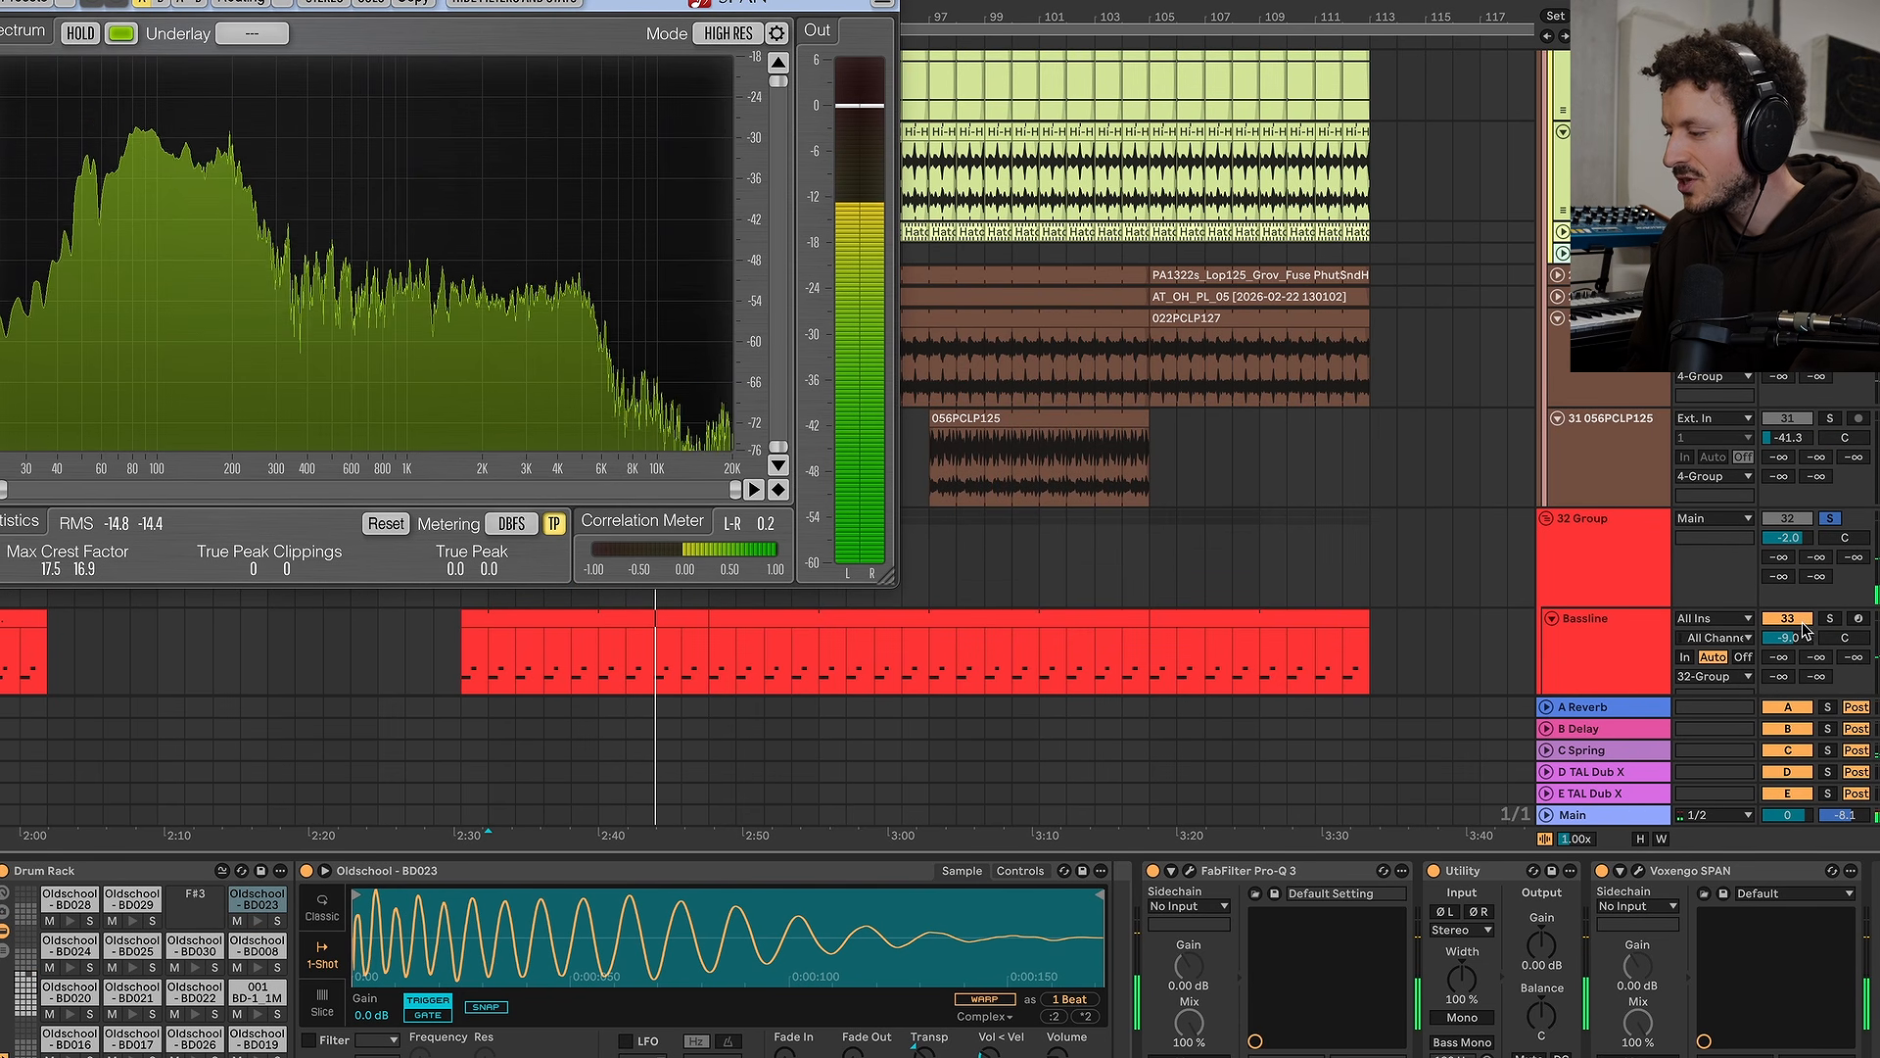
left_click(1787, 618)
key("space")
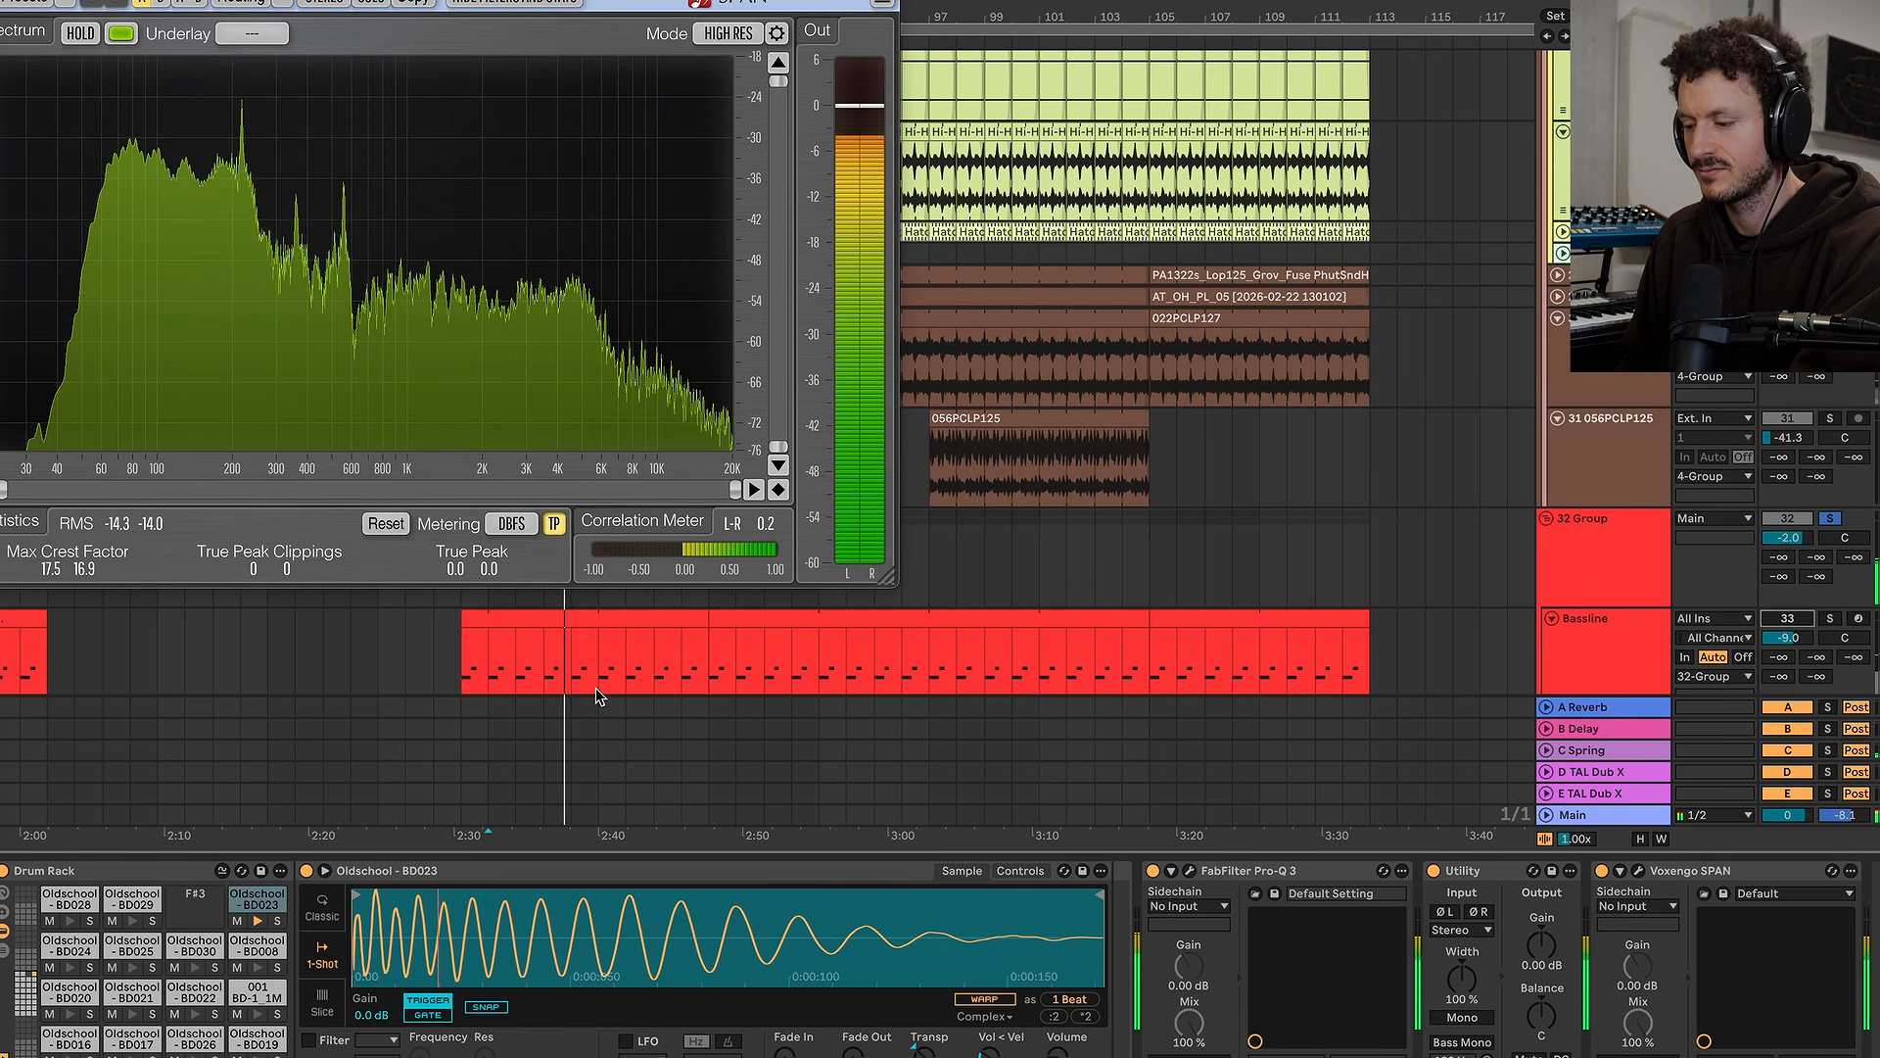
Open the Groove Detroit clip at bar 81, audition and select its A#2 and D#3 notes, and play the section
scroll(596, 690, "down", 3)
key("space")
left_click(545, 595)
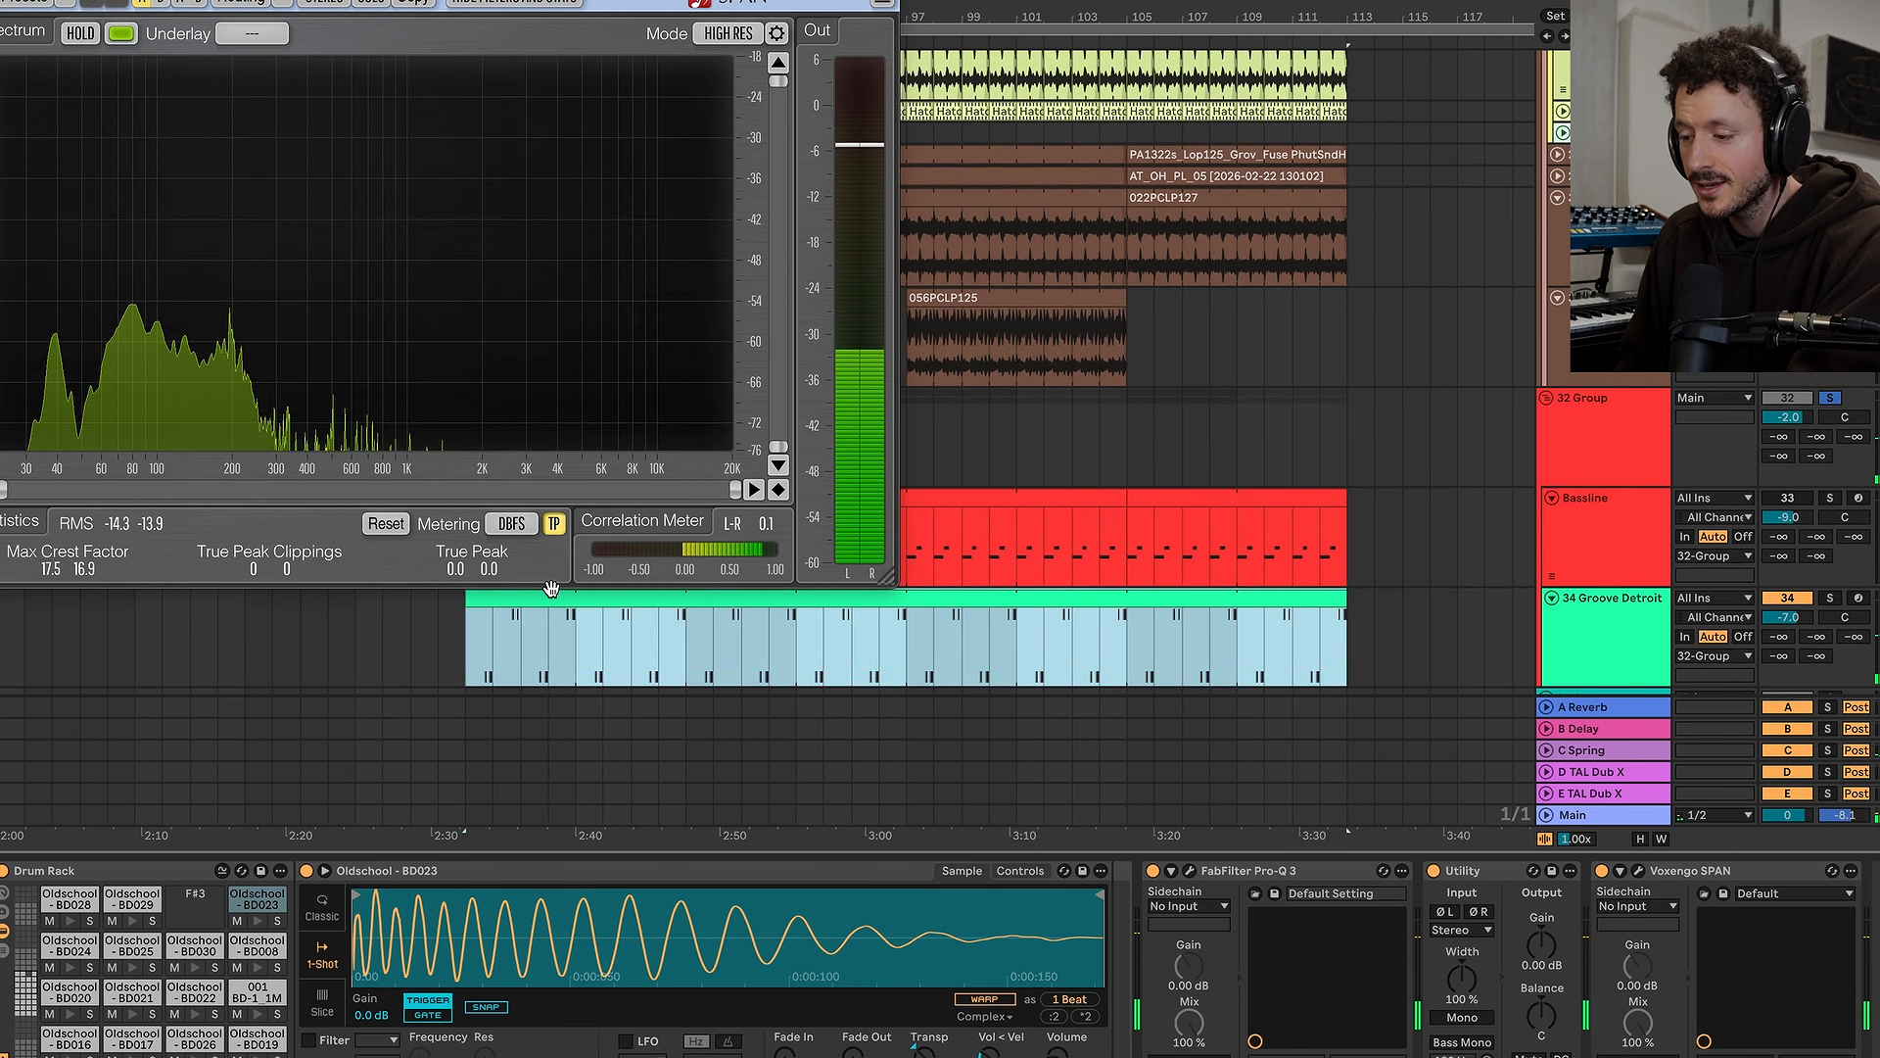
double_click(484, 607)
left_click(244, 827)
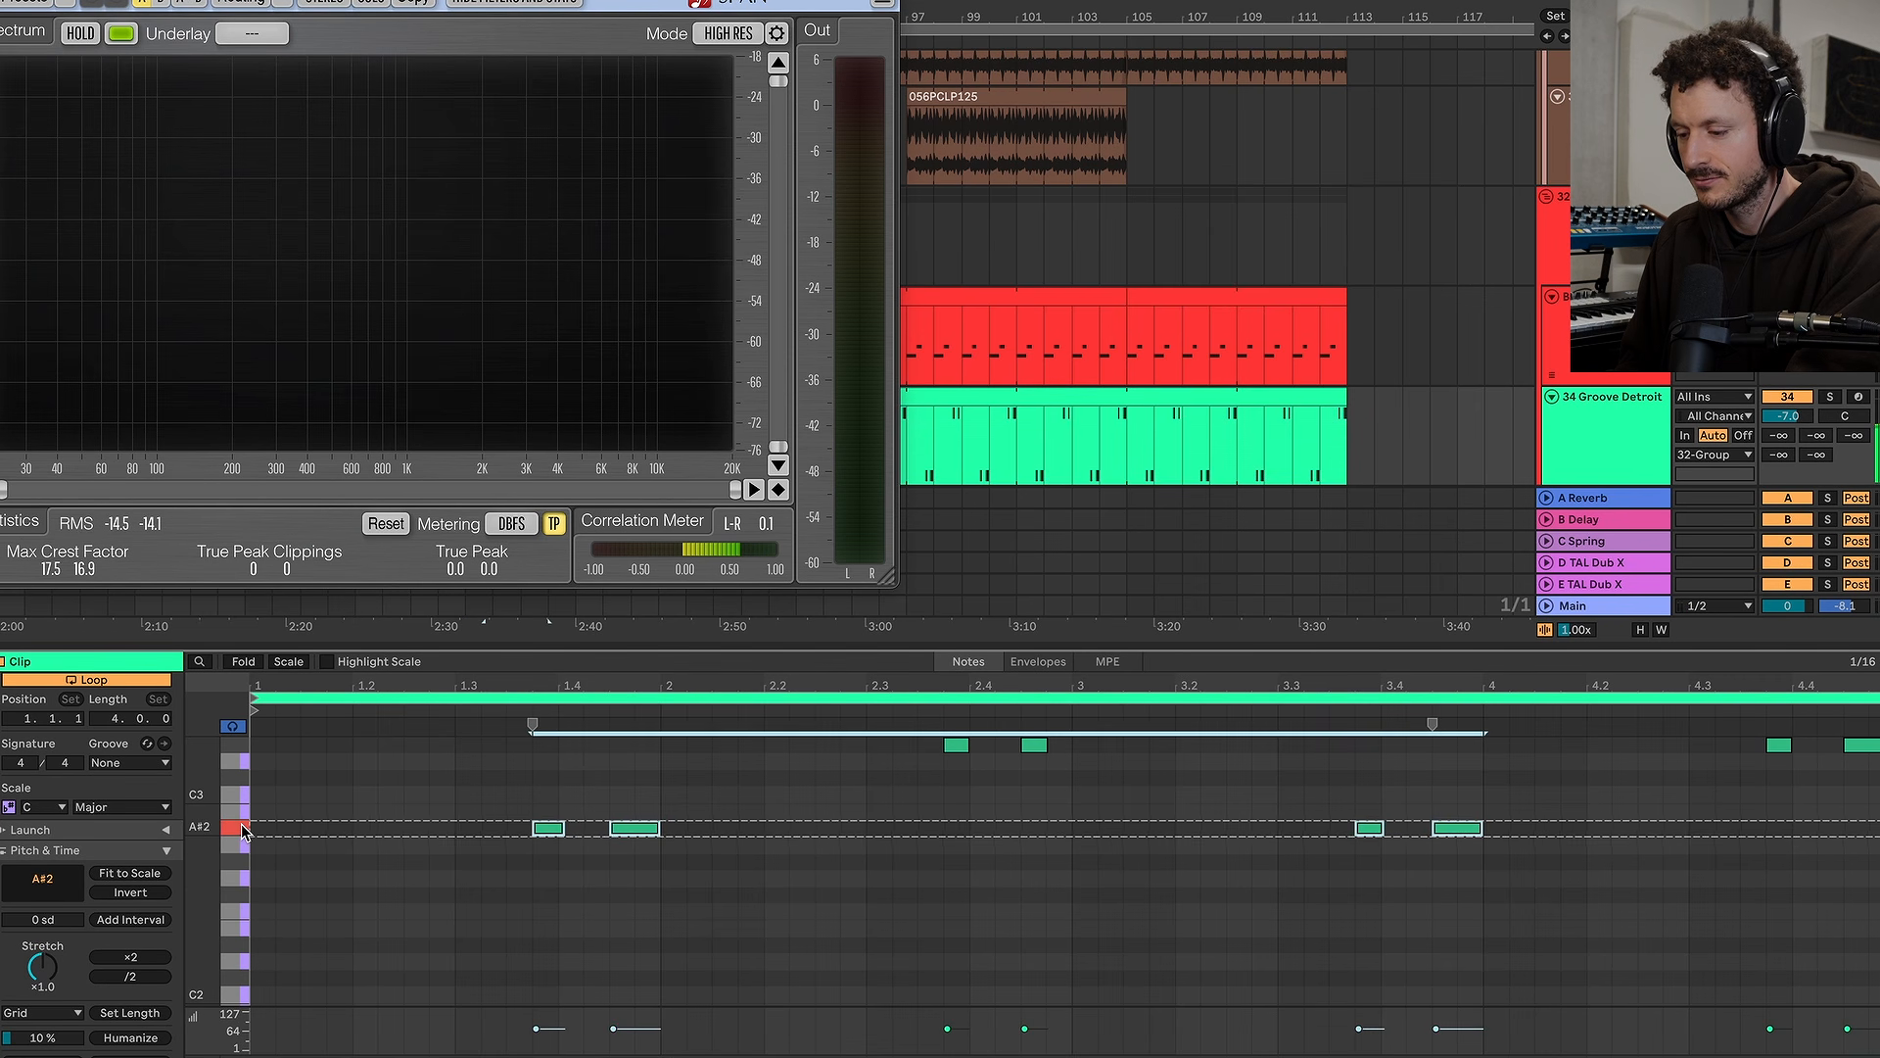
left_click(243, 746)
key("space")
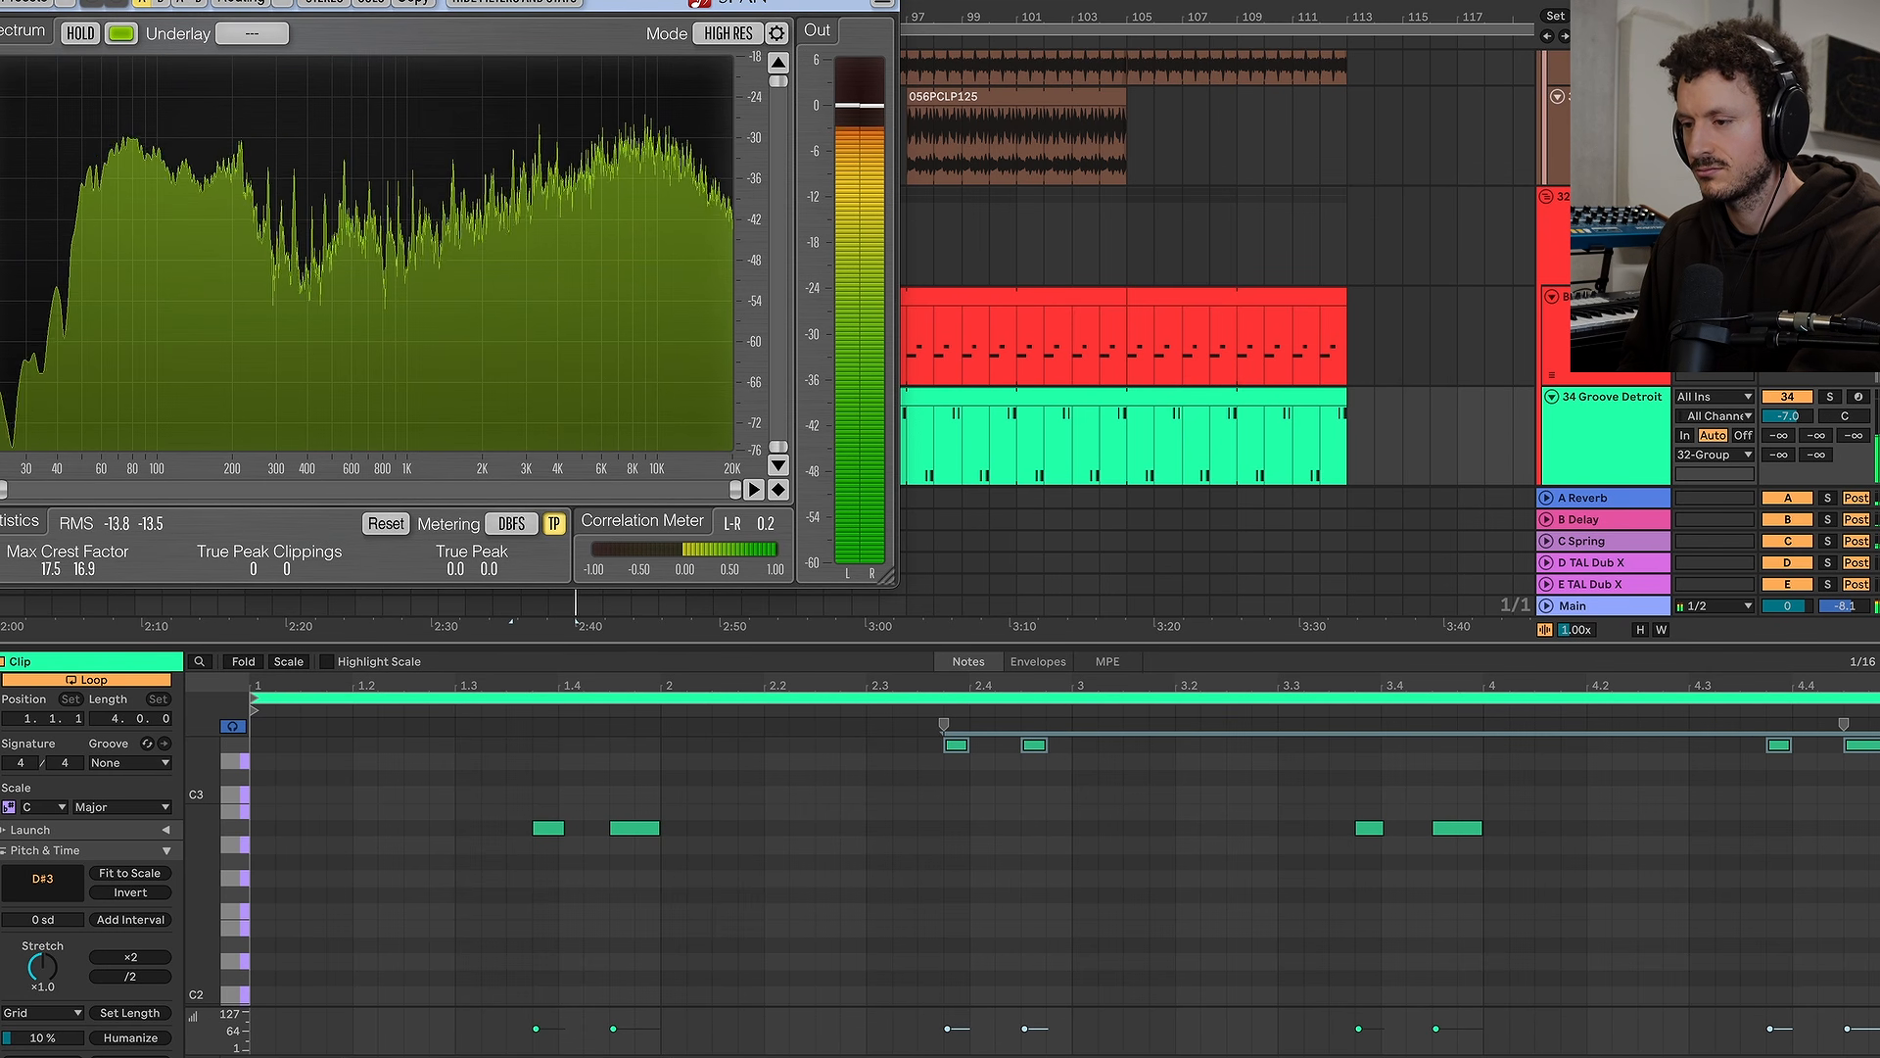
Close the SPAN window and view the Bassline and Groove Detroit clips around the bar 81 drop during playback
left_click_drag(607, 2, 729, 22)
left_click(100, 5)
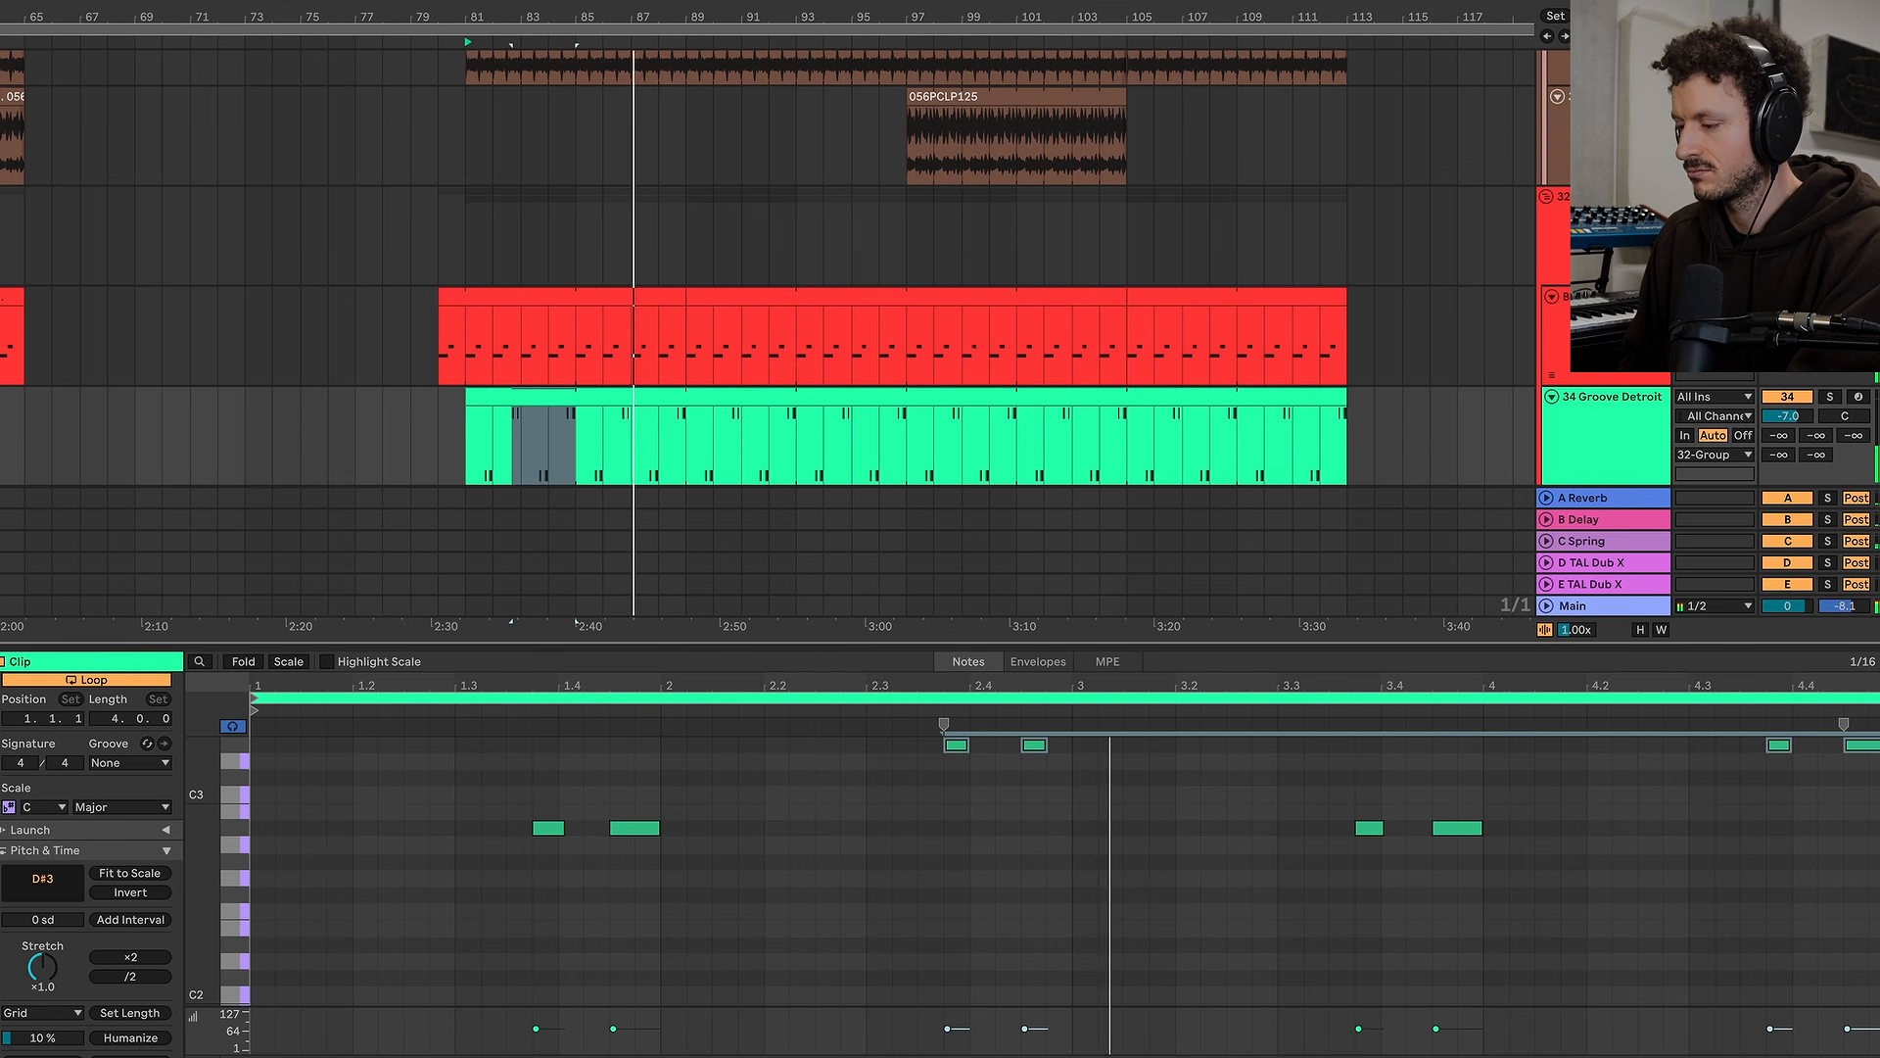
scroll(862, 256, "down", 1)
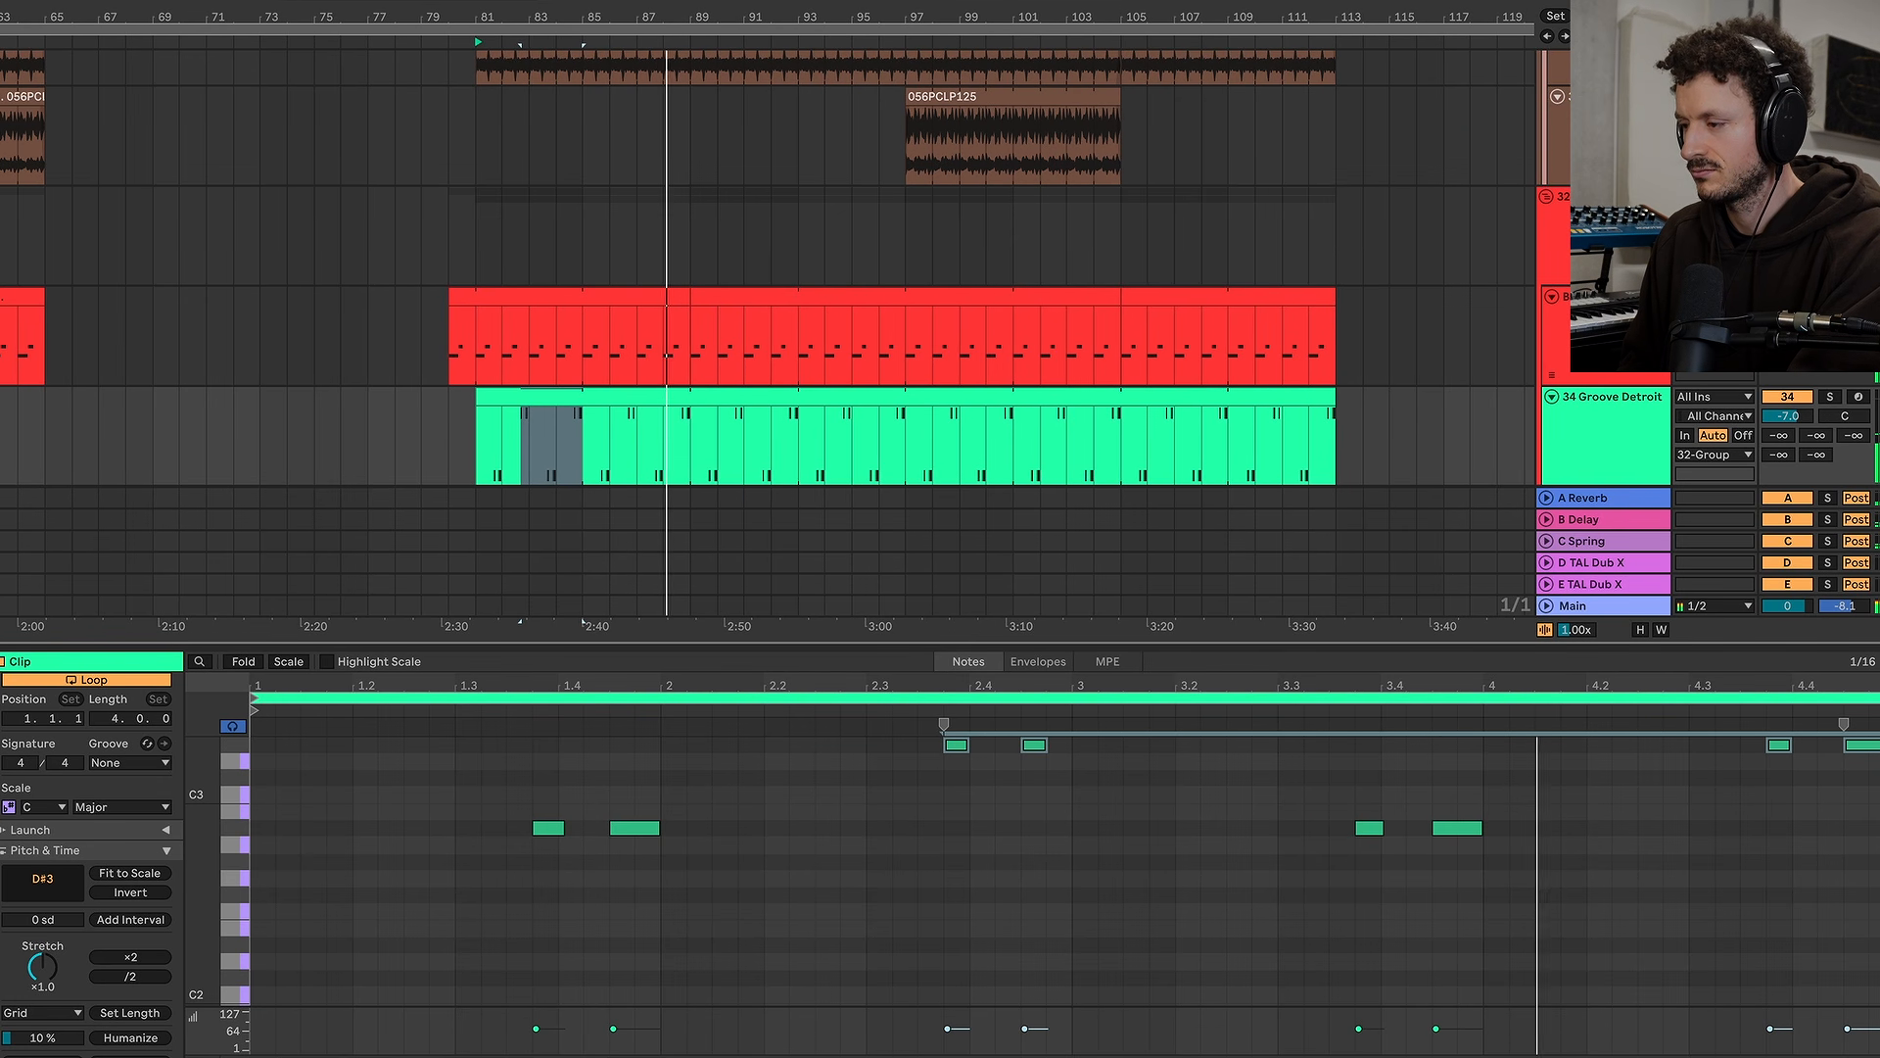
scroll(739, 121, "down", 1)
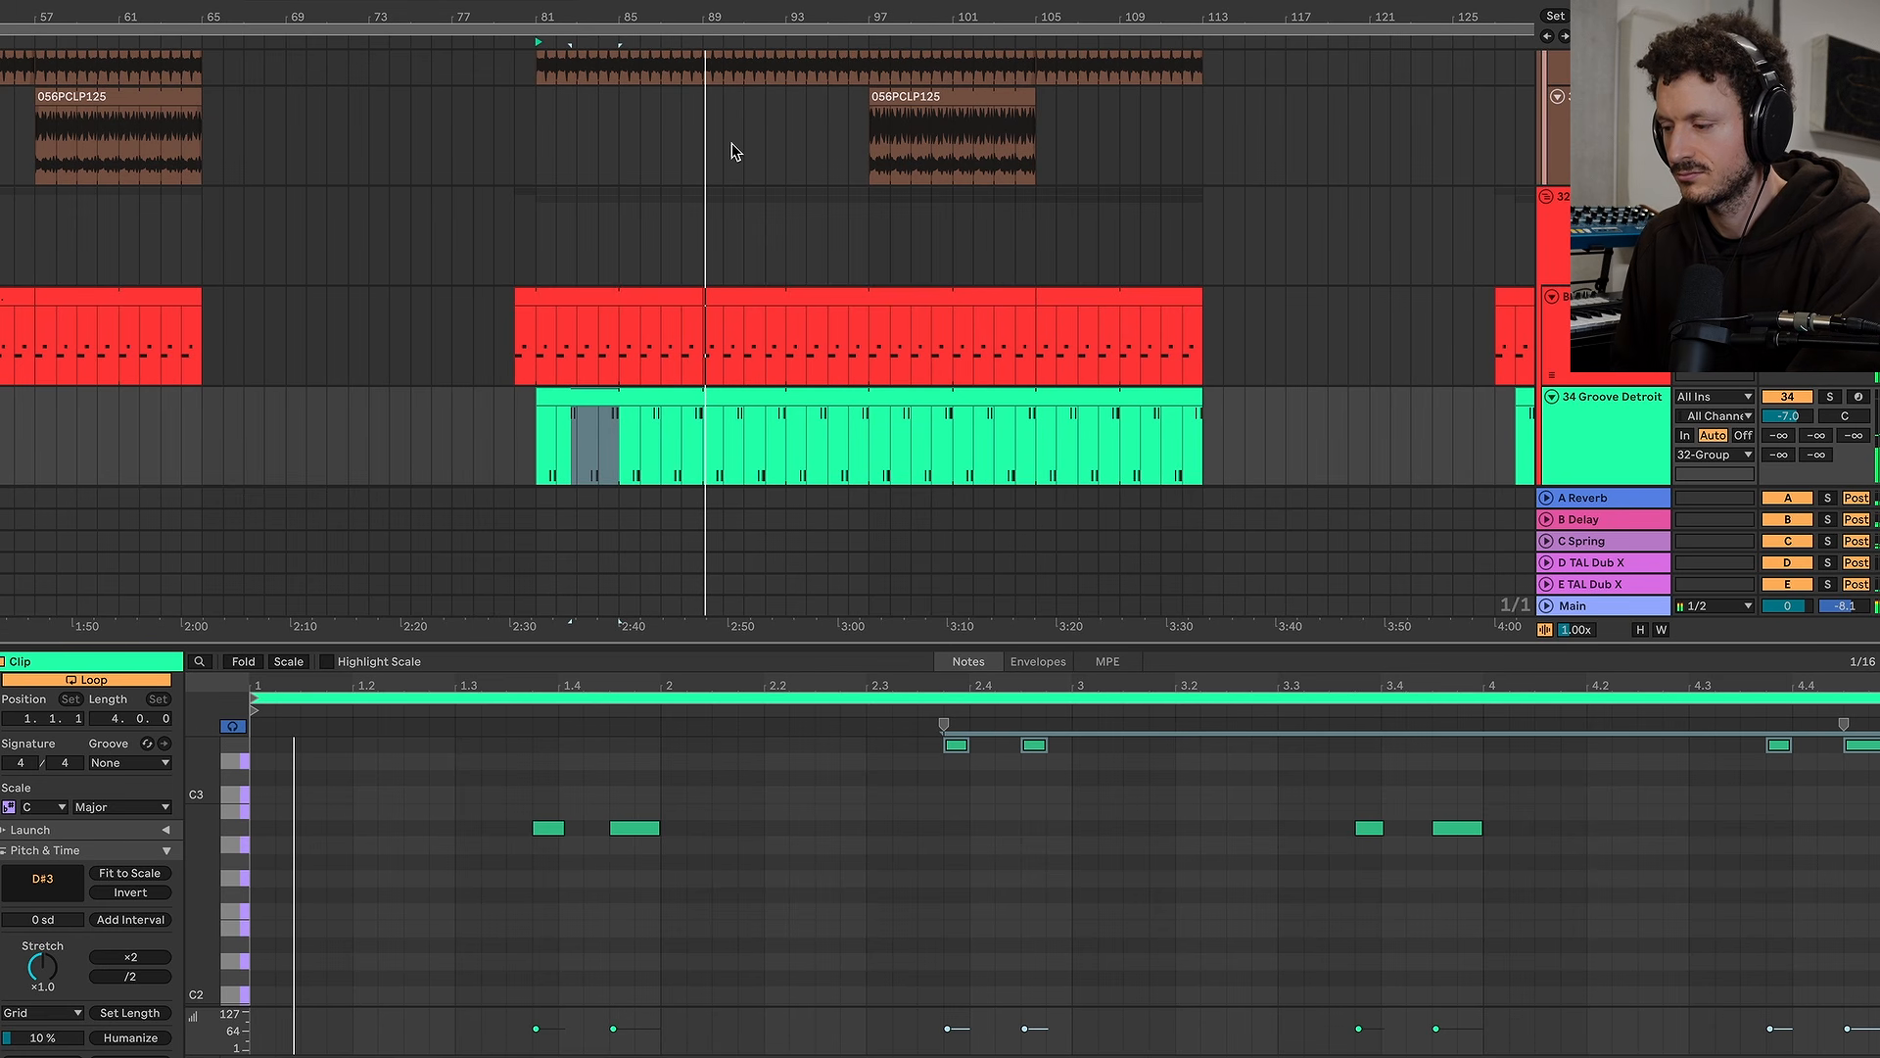